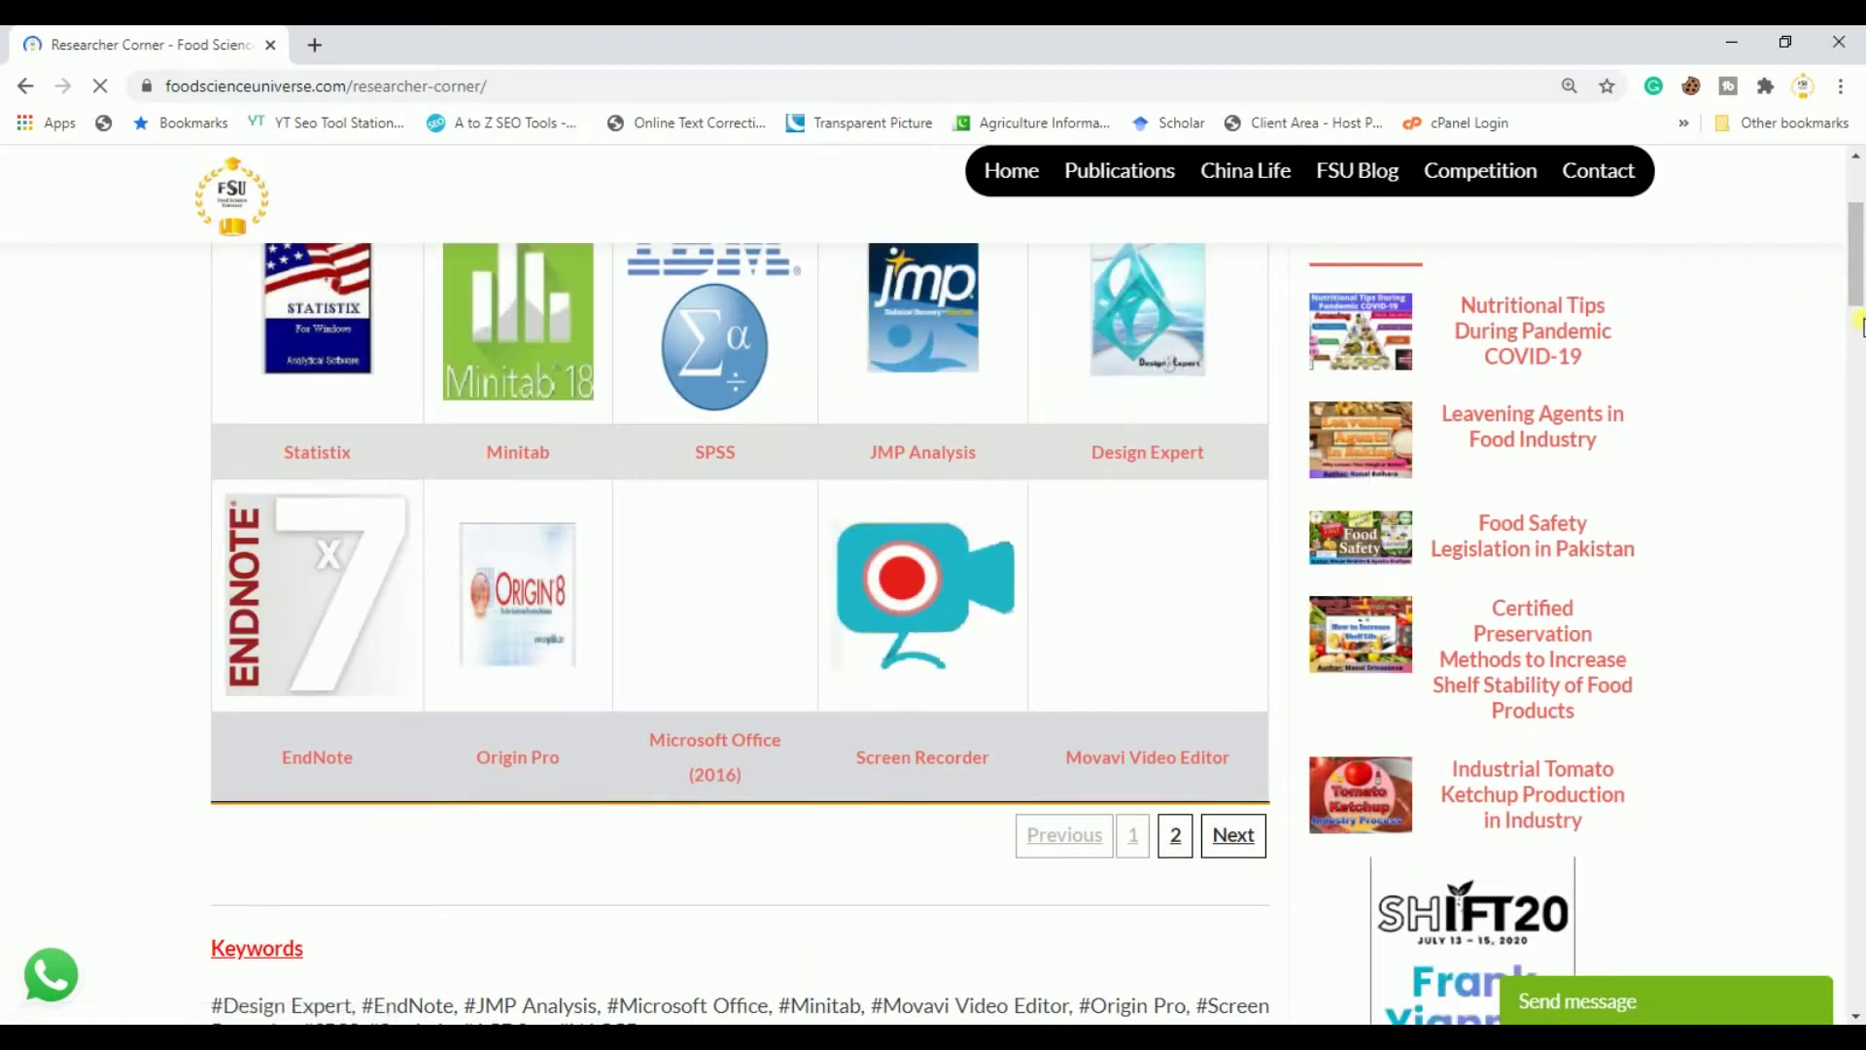
Download the MiniTab 18.1.rar archive through the Minitab link under Important Softwares, dismiss the advert window and close the browser
scroll(834, 407, "up", 2)
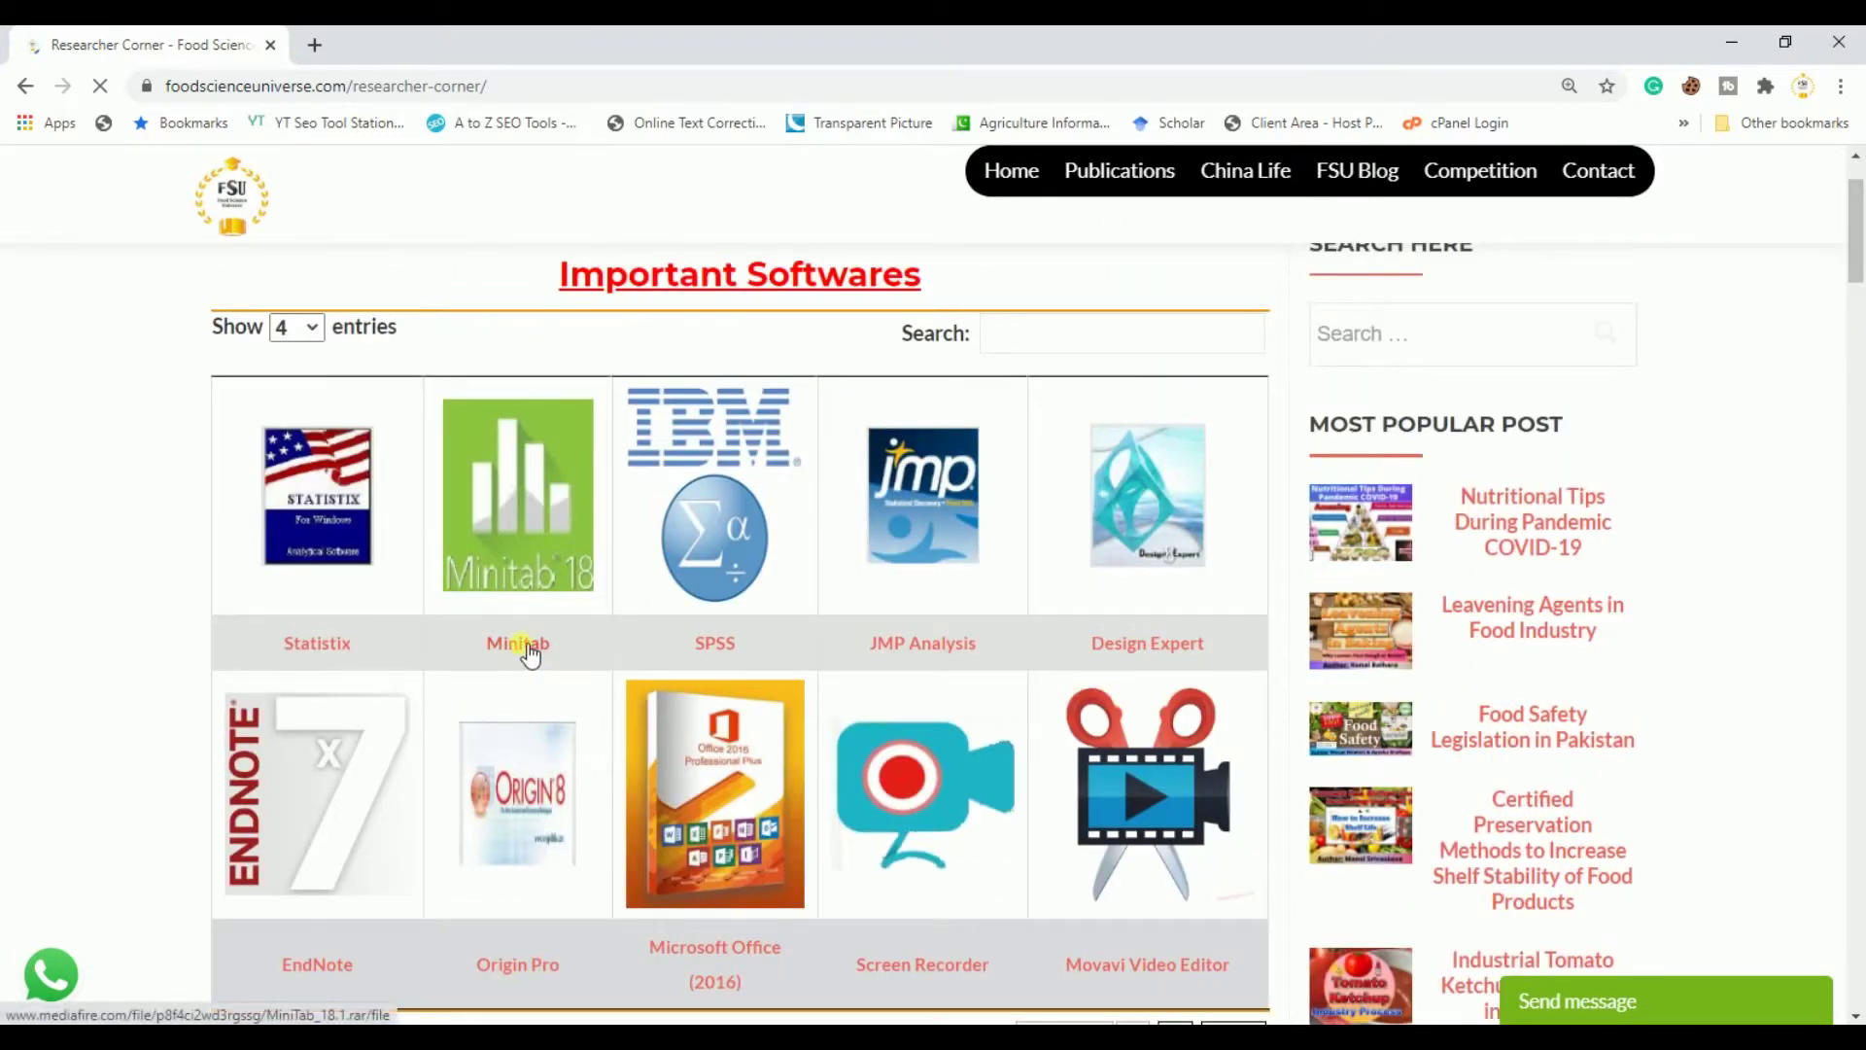
left_click(523, 649)
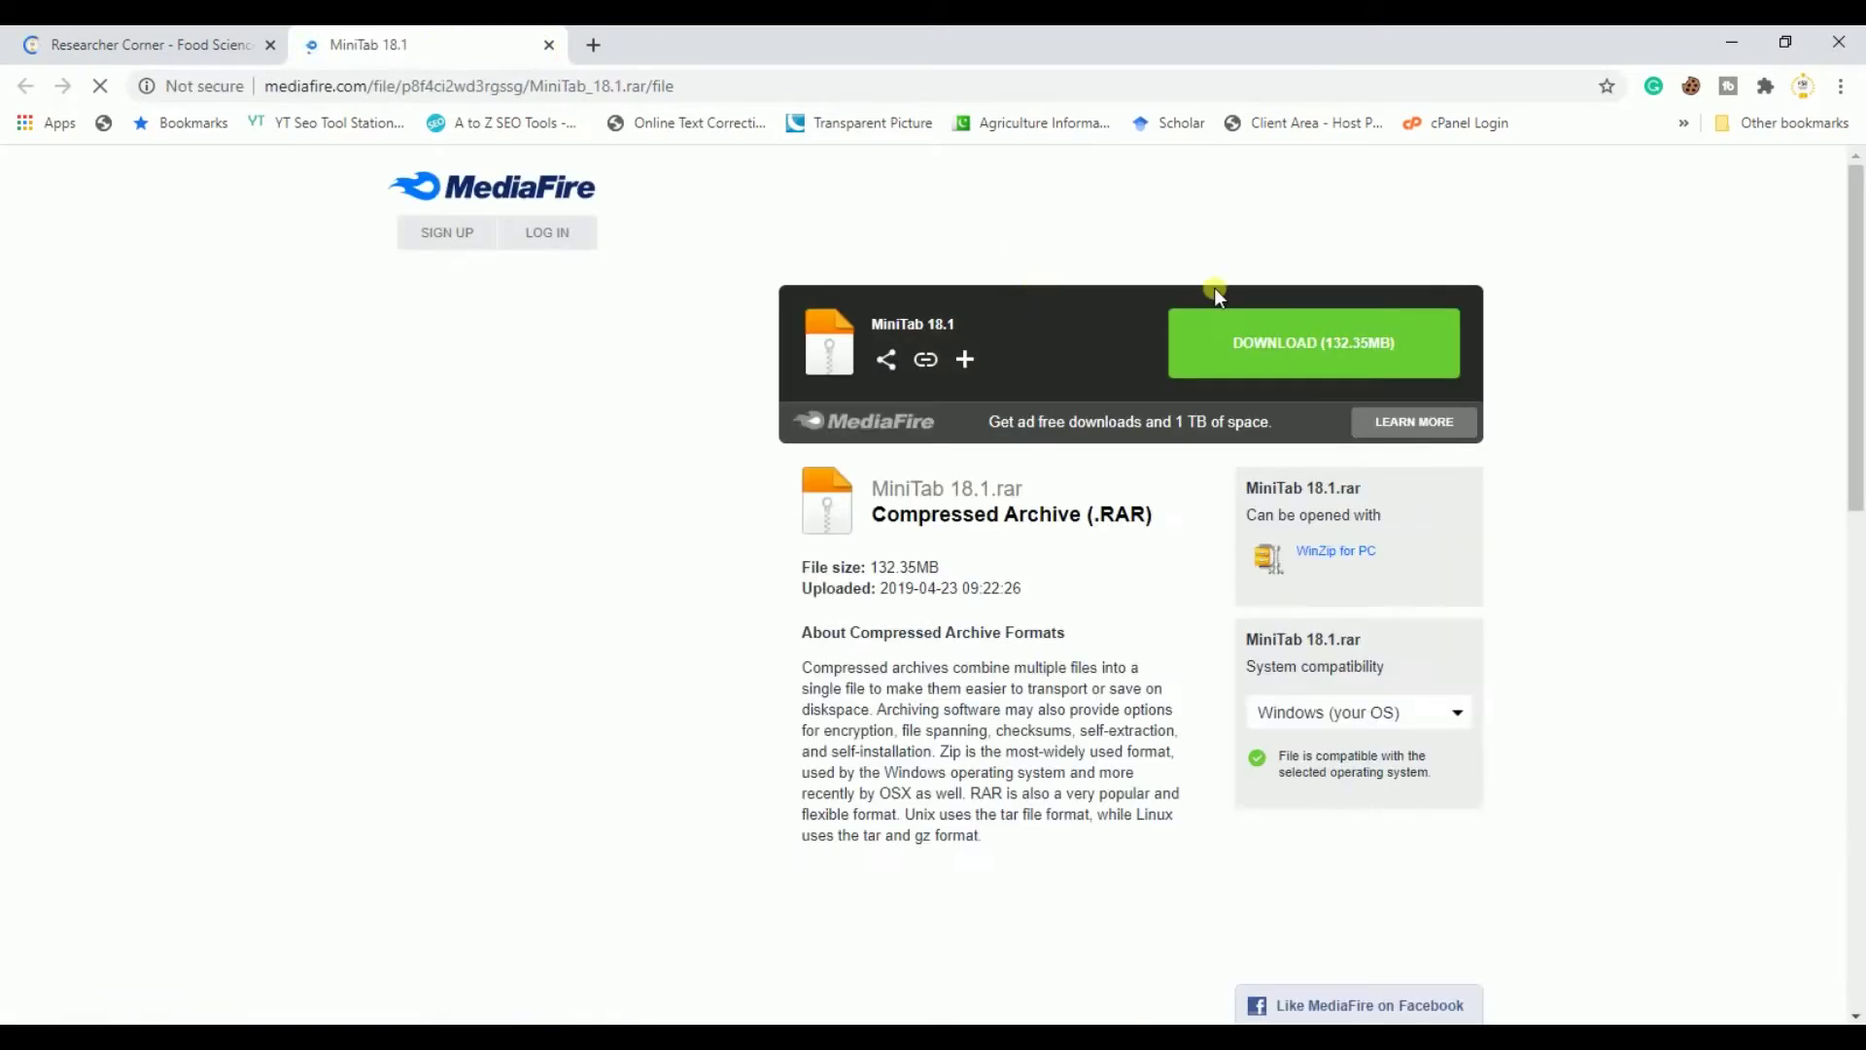
left_click(1297, 348)
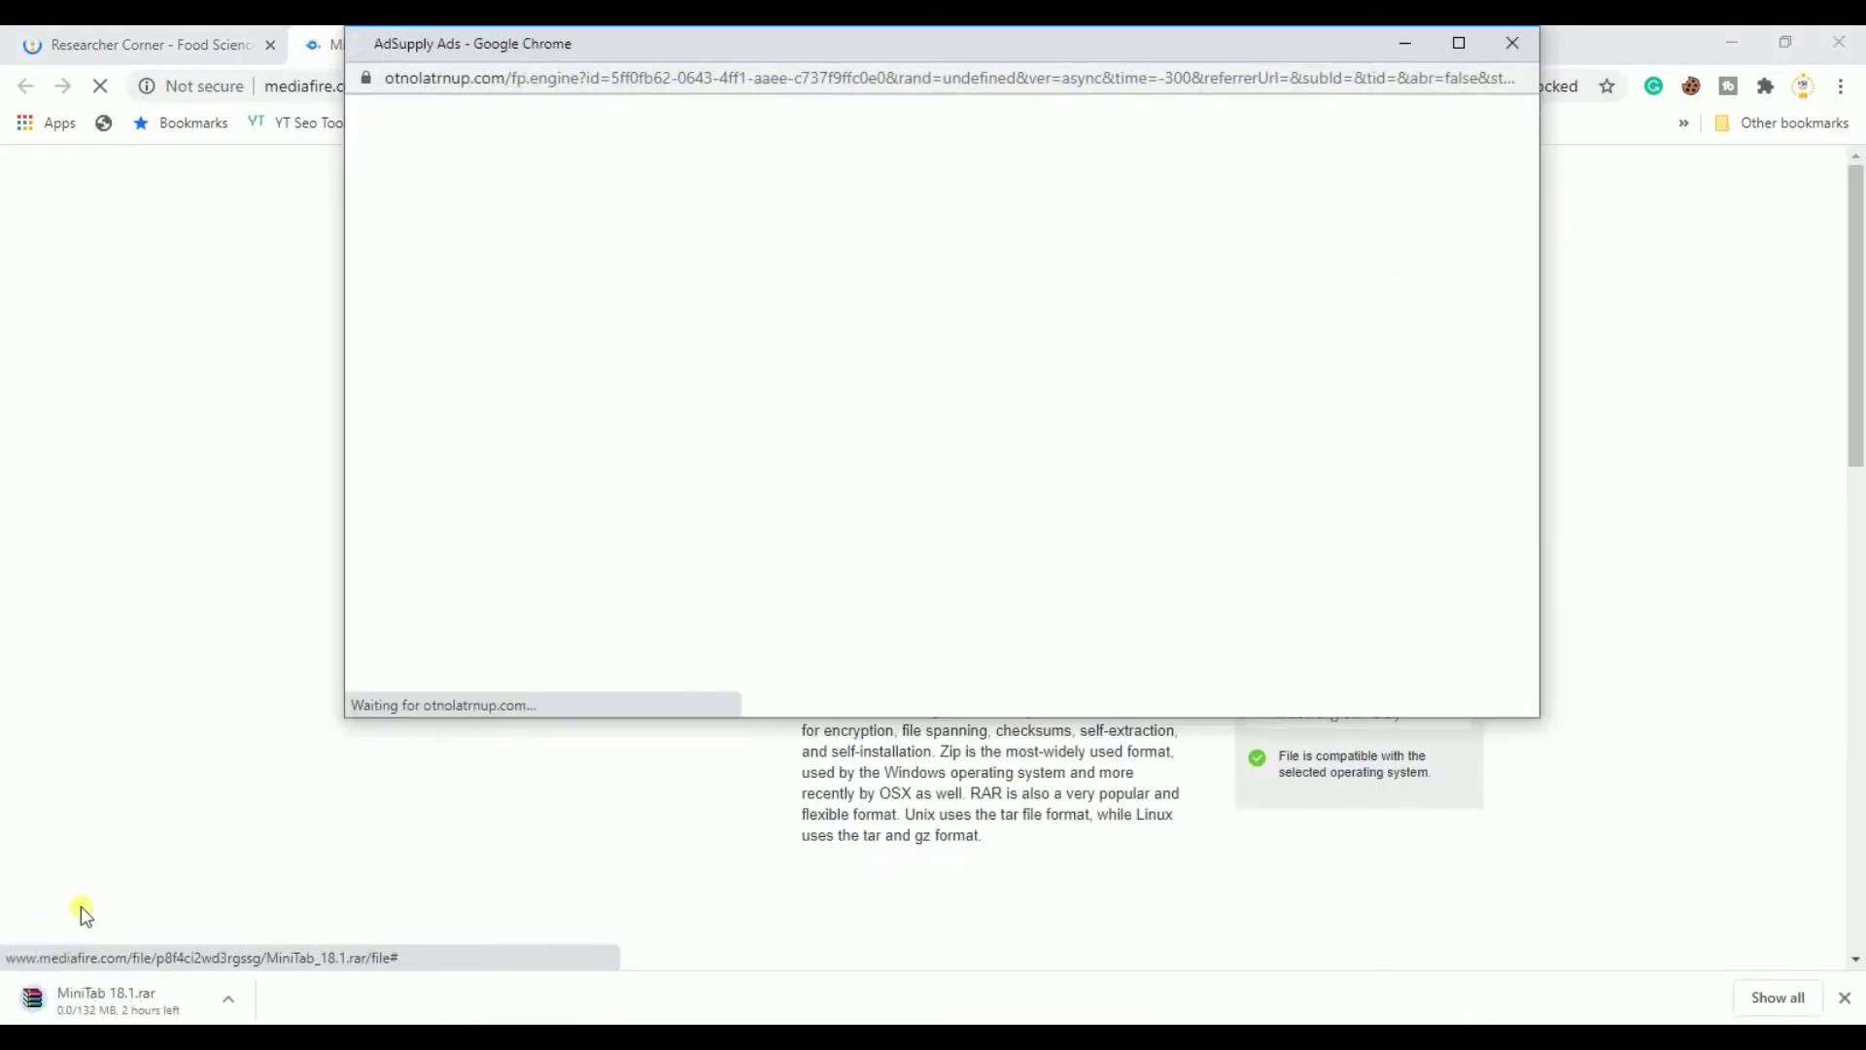
left_click(1505, 45)
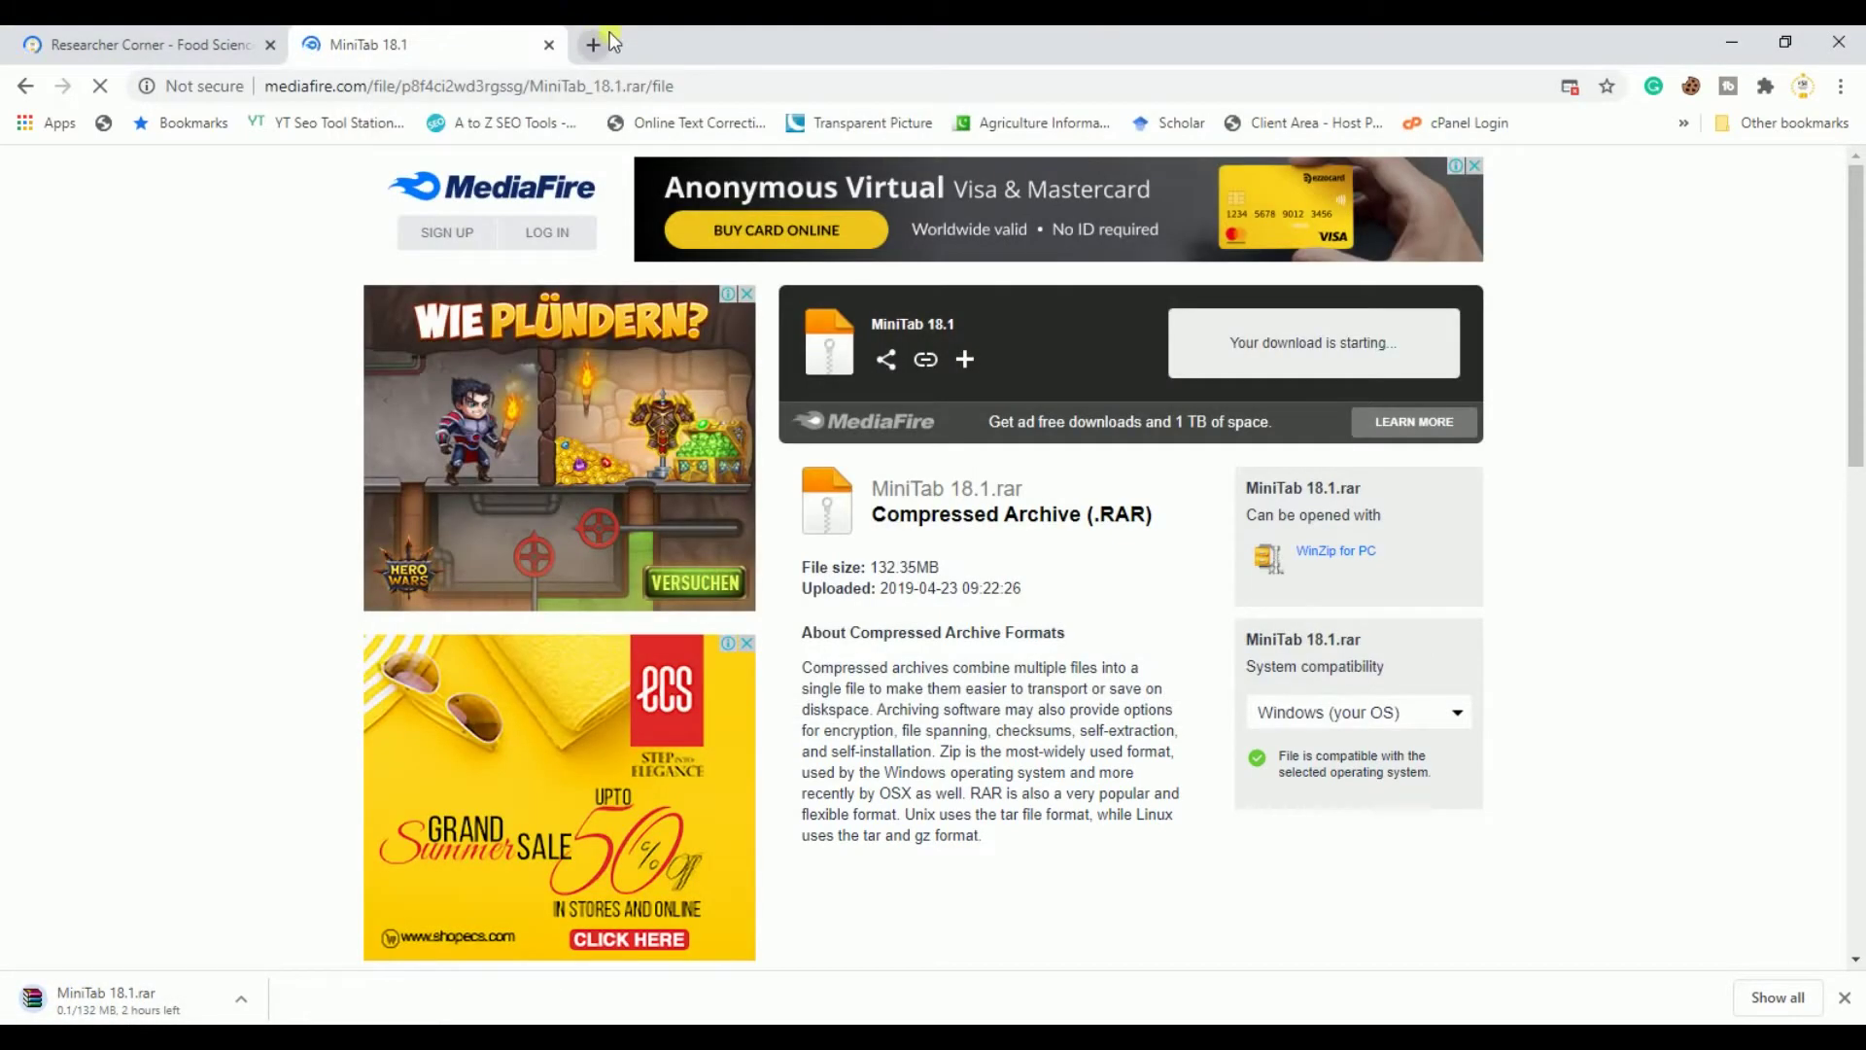
left_click(551, 45)
left_click(1838, 42)
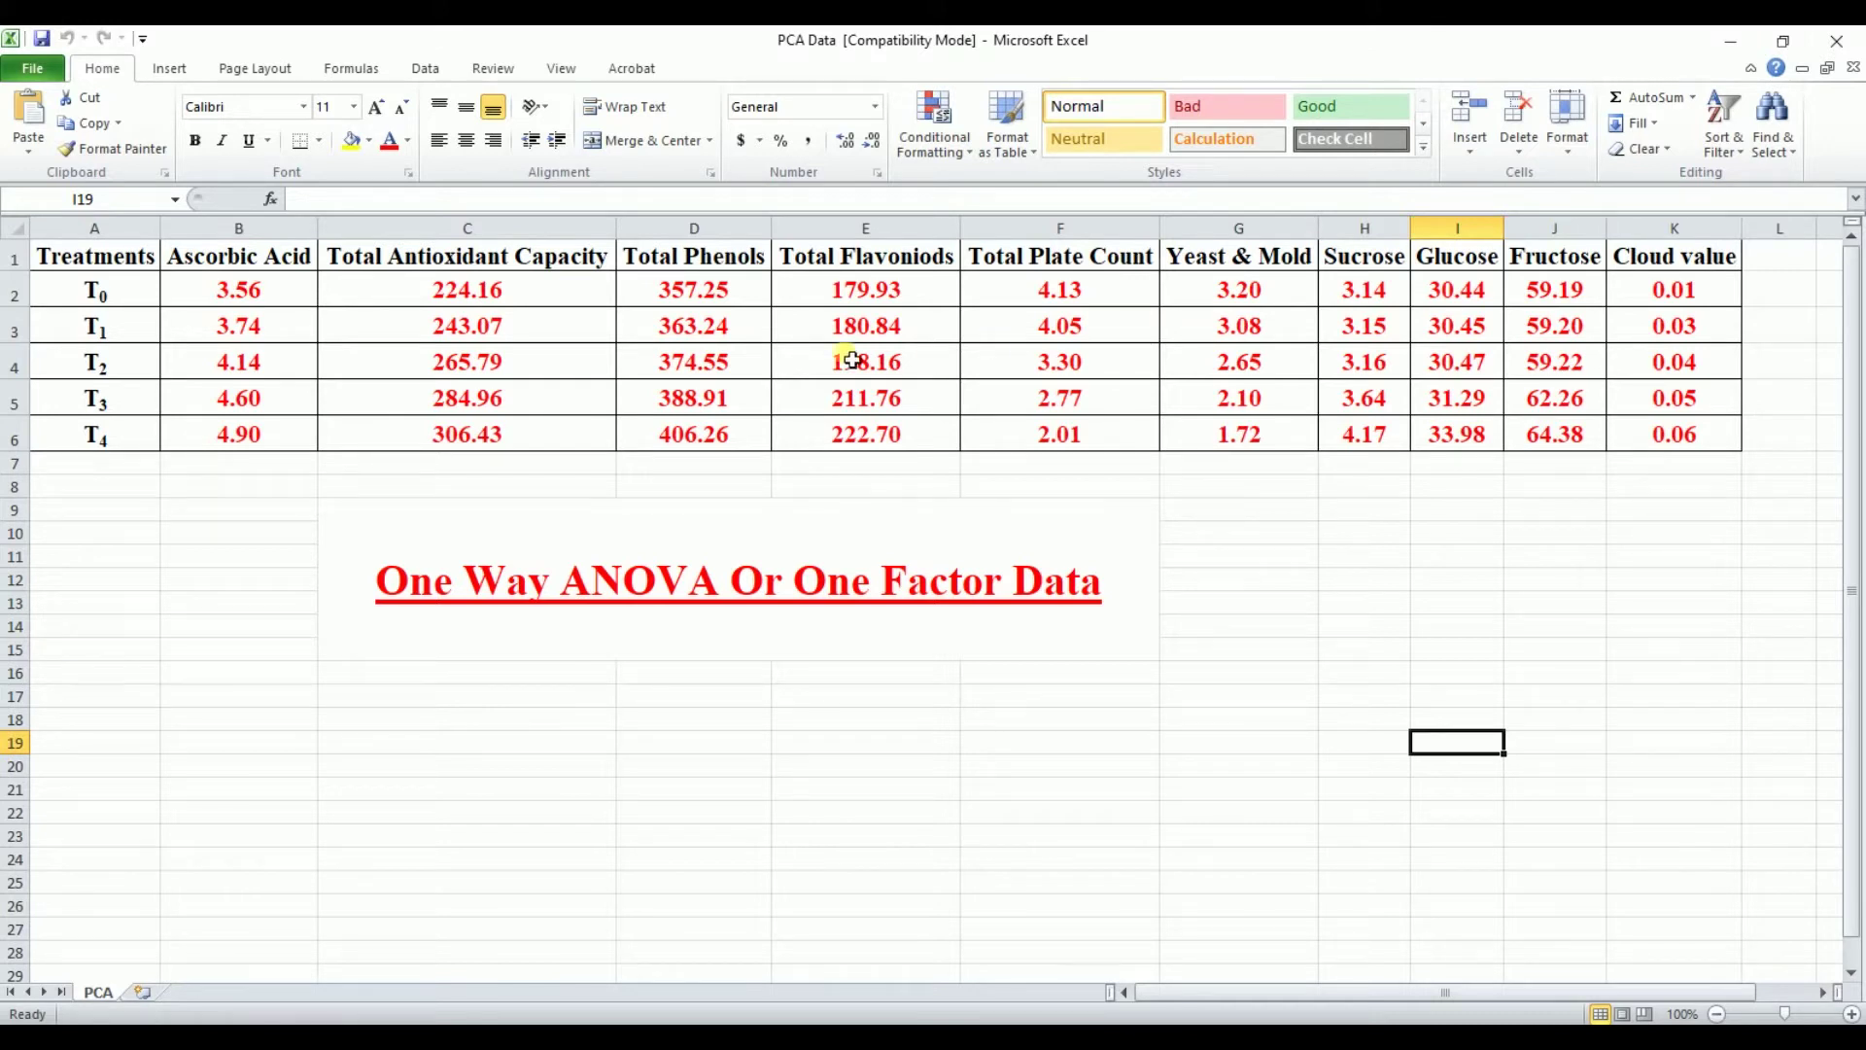
Copy the whole treatments table with its headers from the PCA Data workbook into Minitab's Worksheet 1, starting at the C1 column name
left_click_drag(92, 258, 1622, 436)
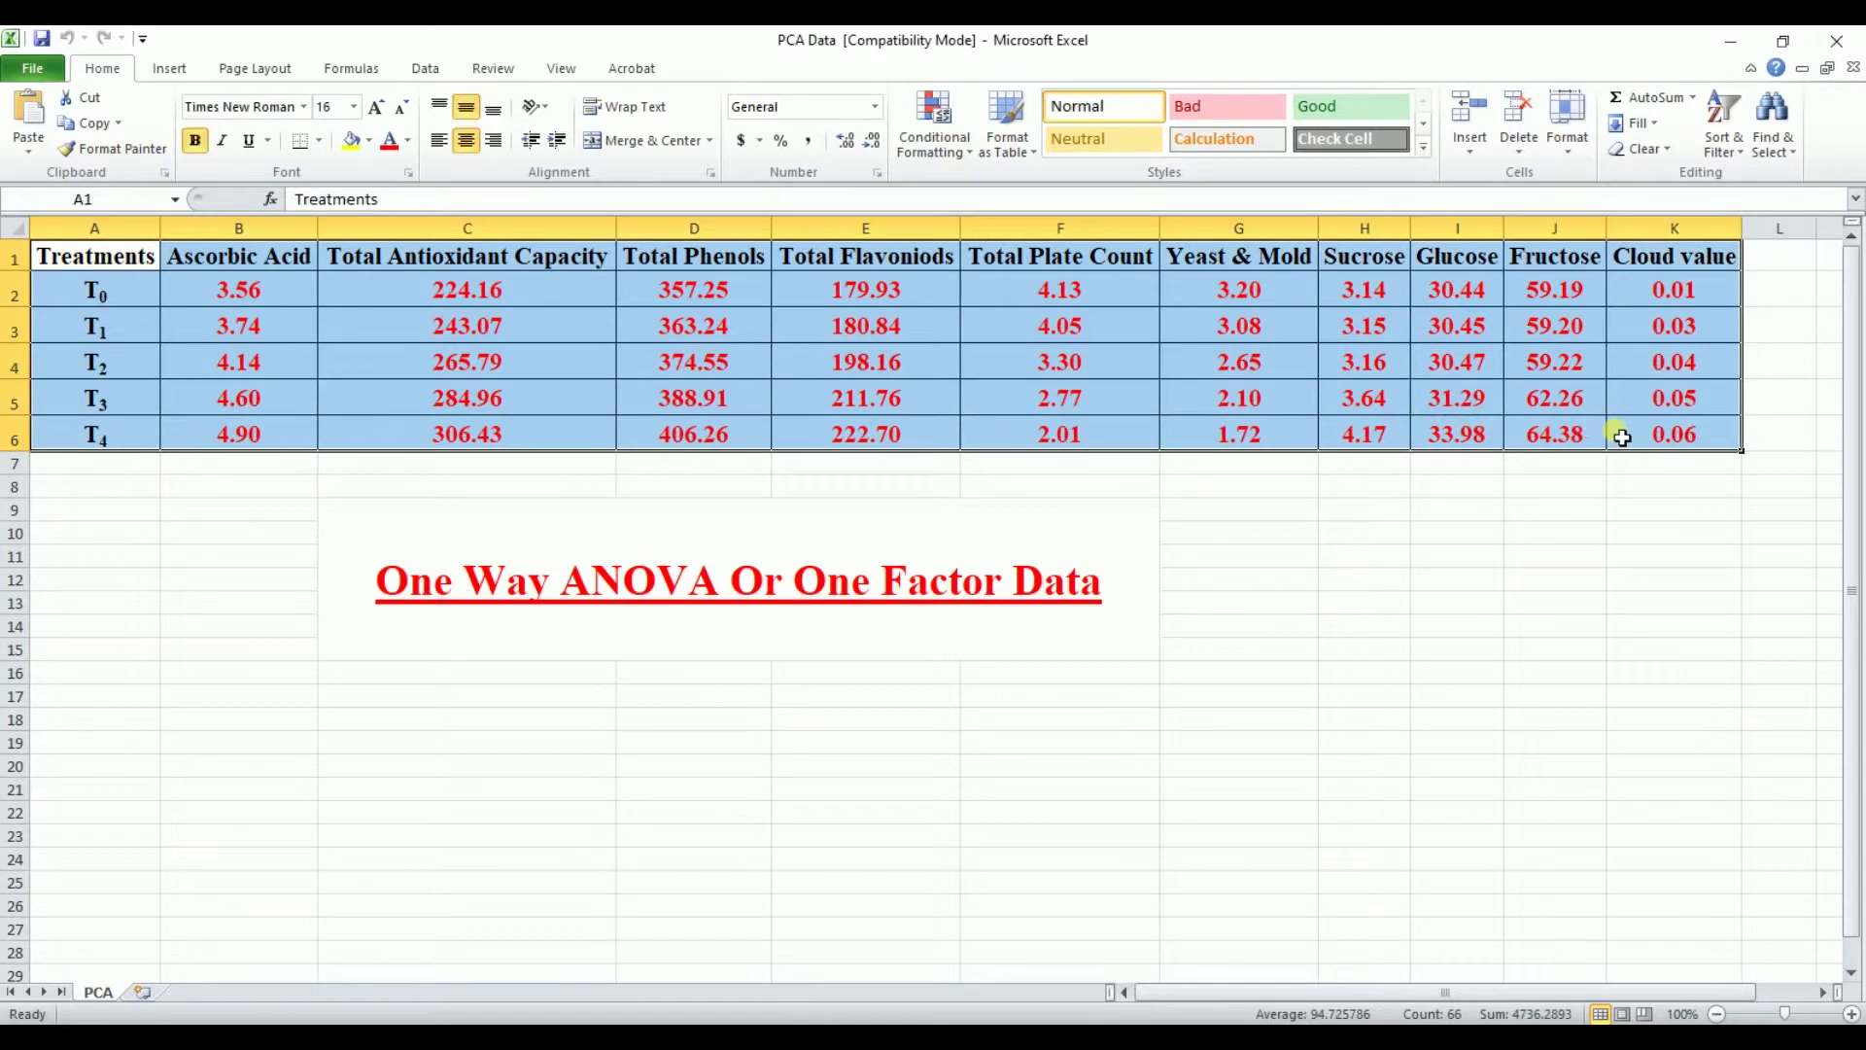
key("ctrl+c")
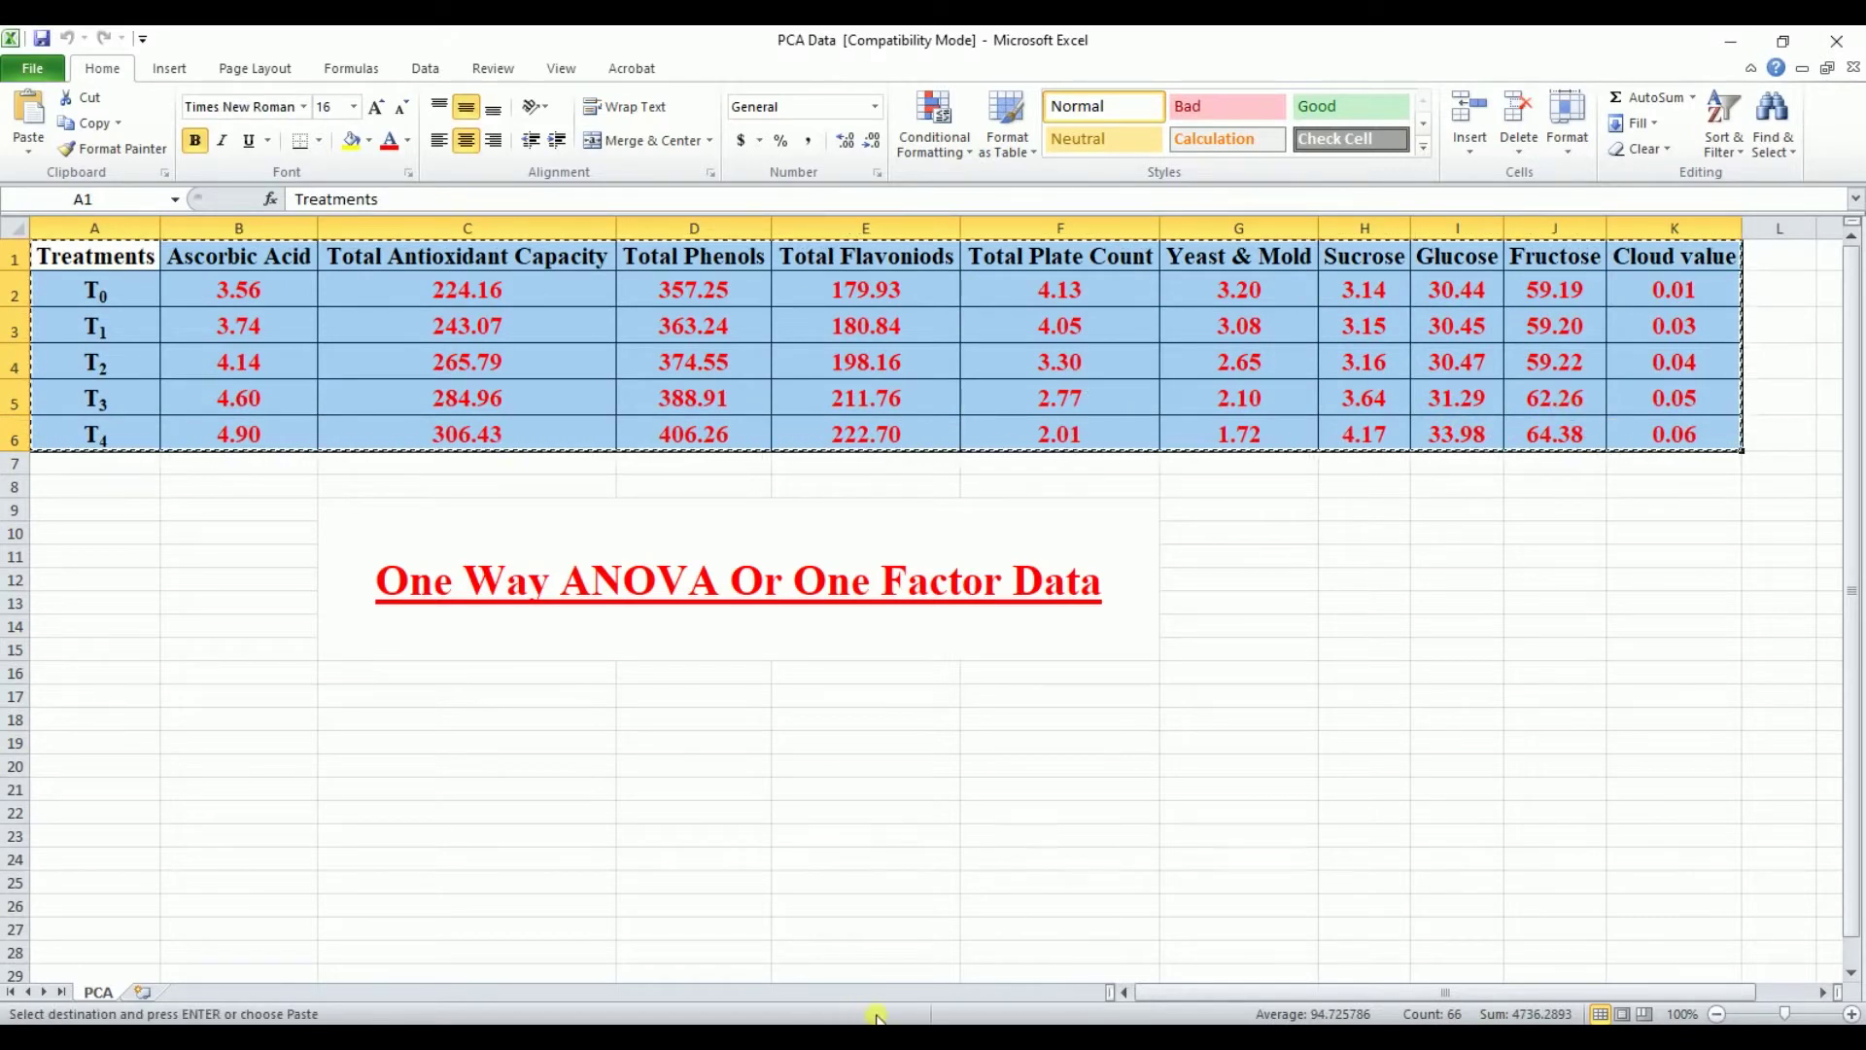
key("alt+Tab")
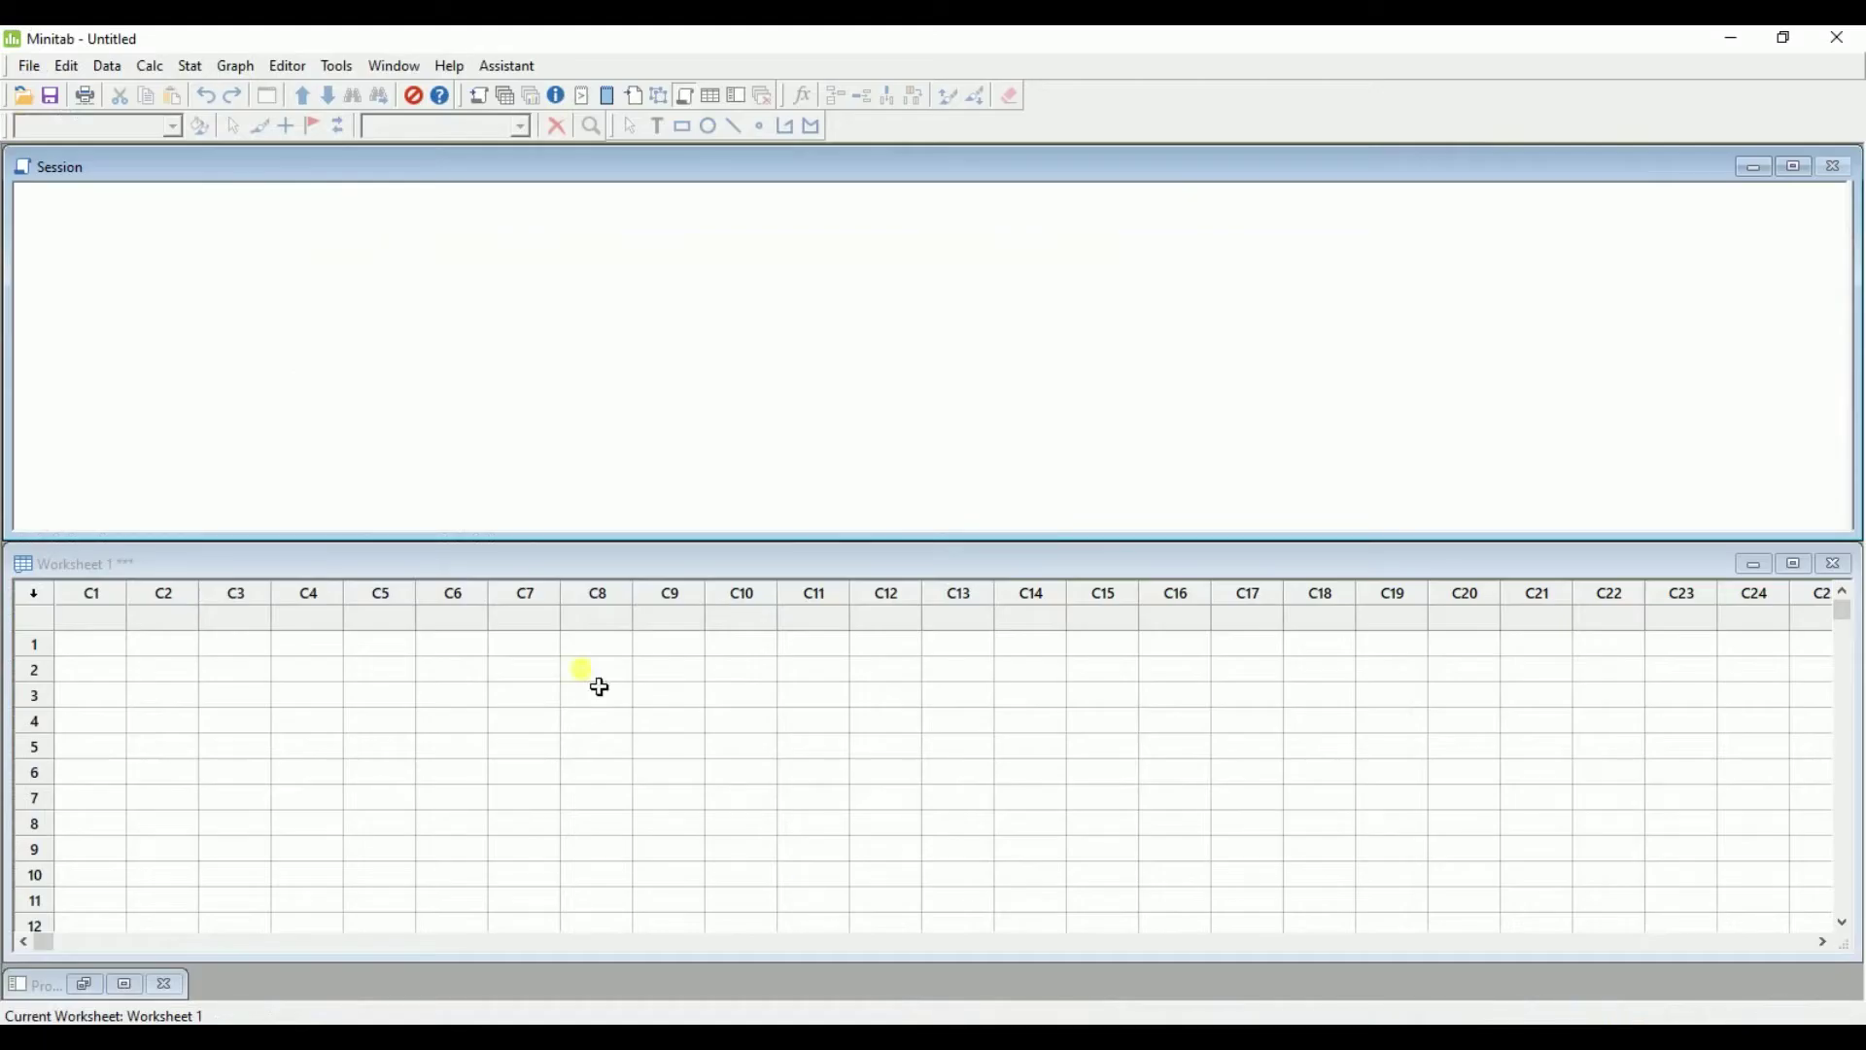
left_click(115, 620)
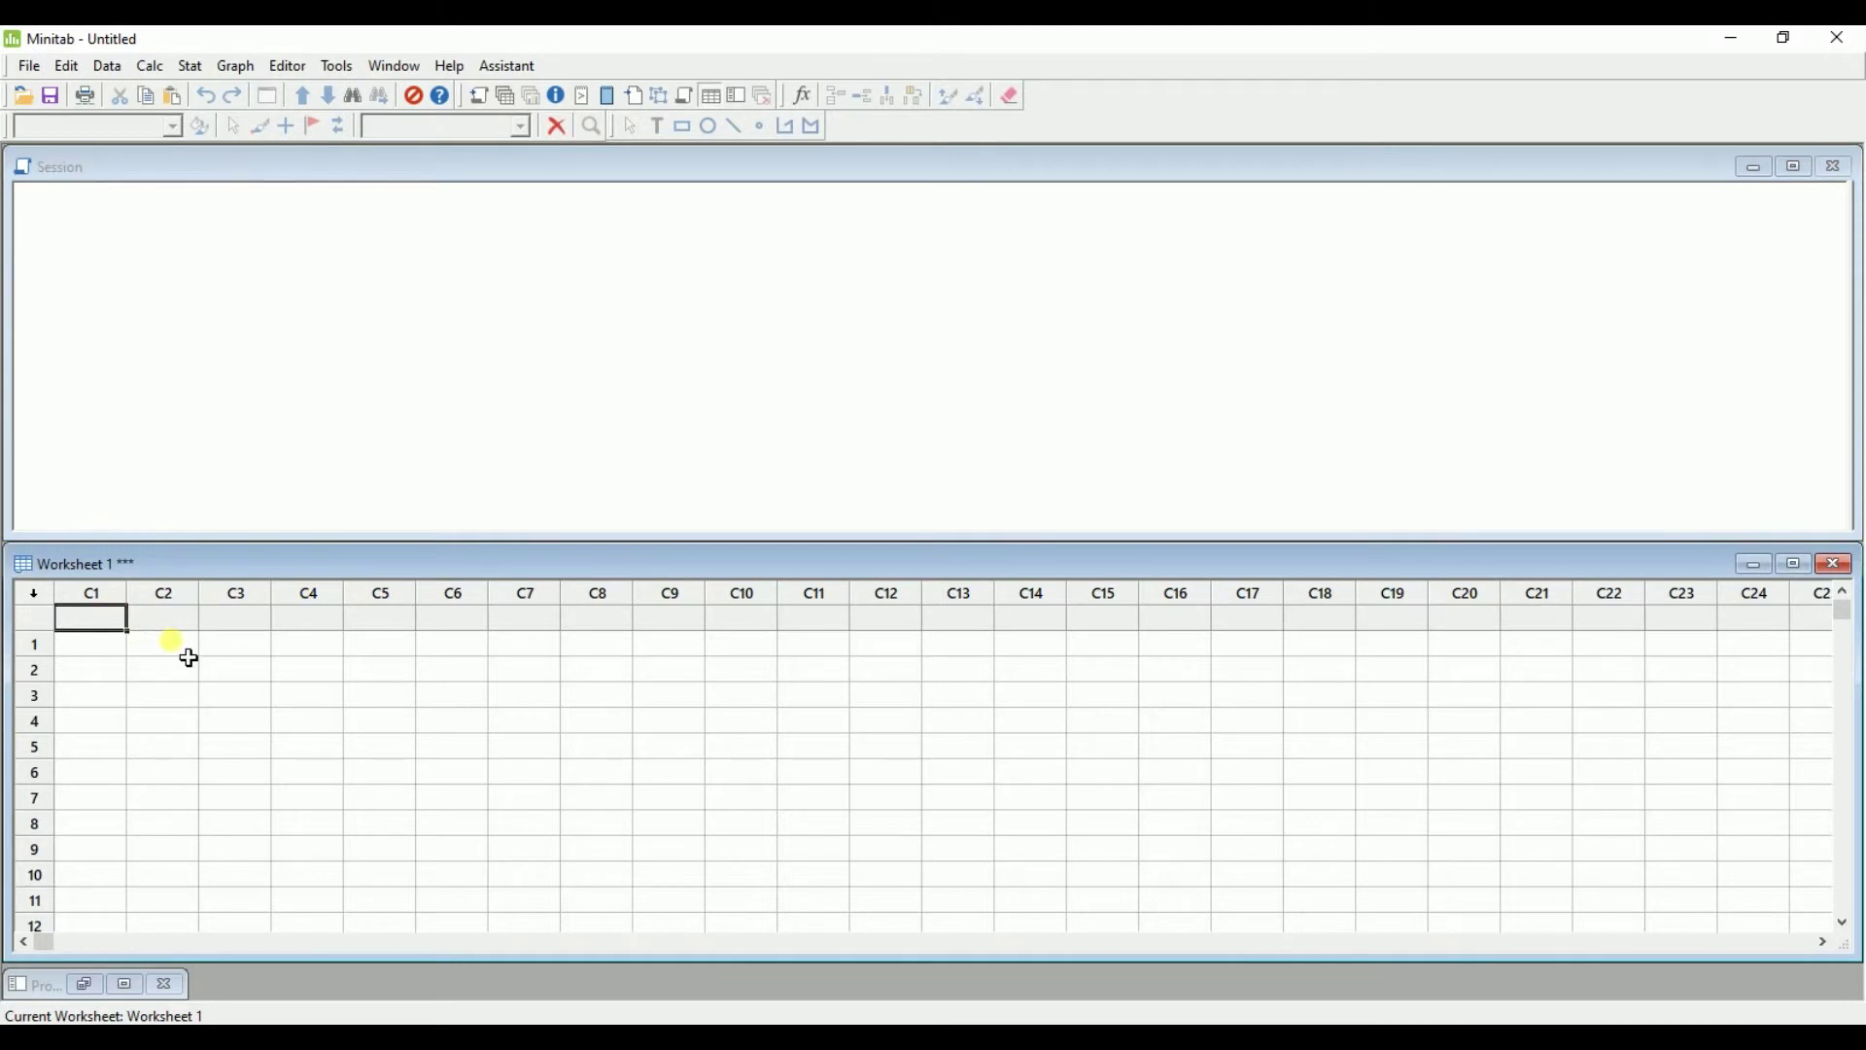
key("ctrl+v")
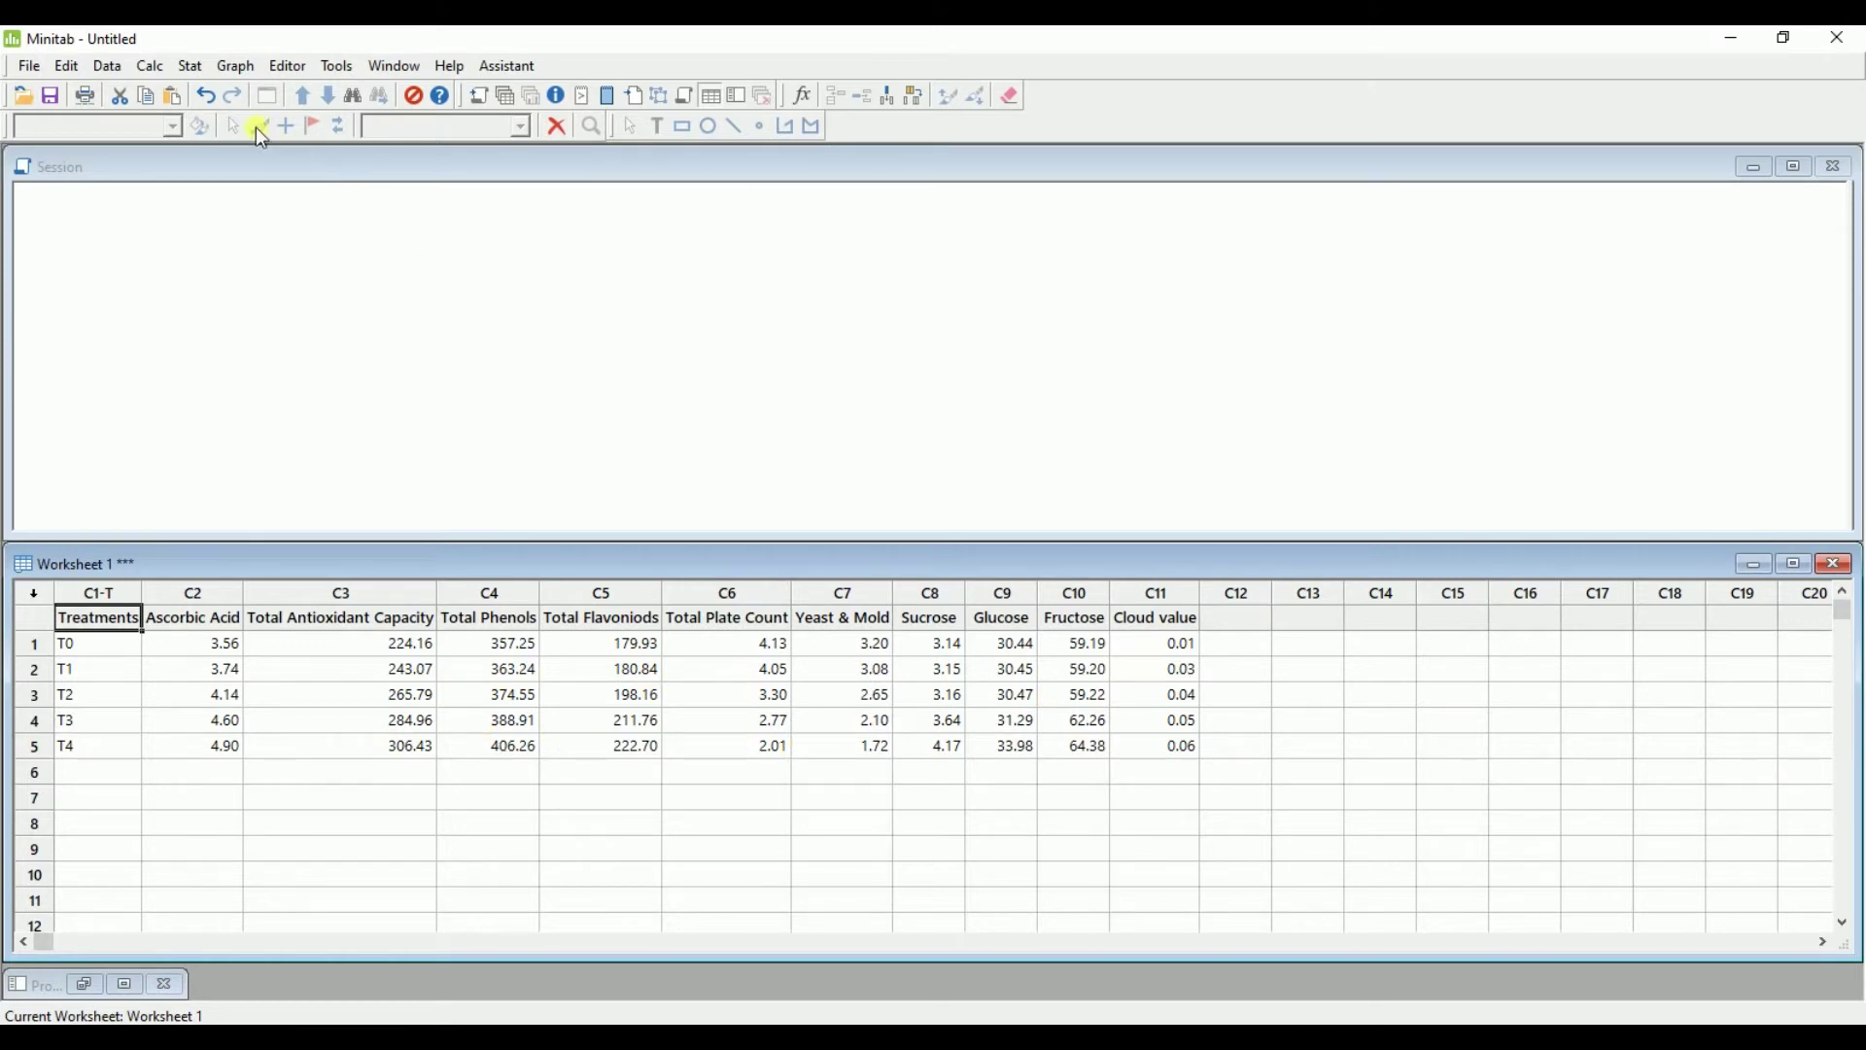
Set up a multivariate Principal Components Analysis with all columns from Ascorbic Acid to Cloud value as variables
left_click(191, 67)
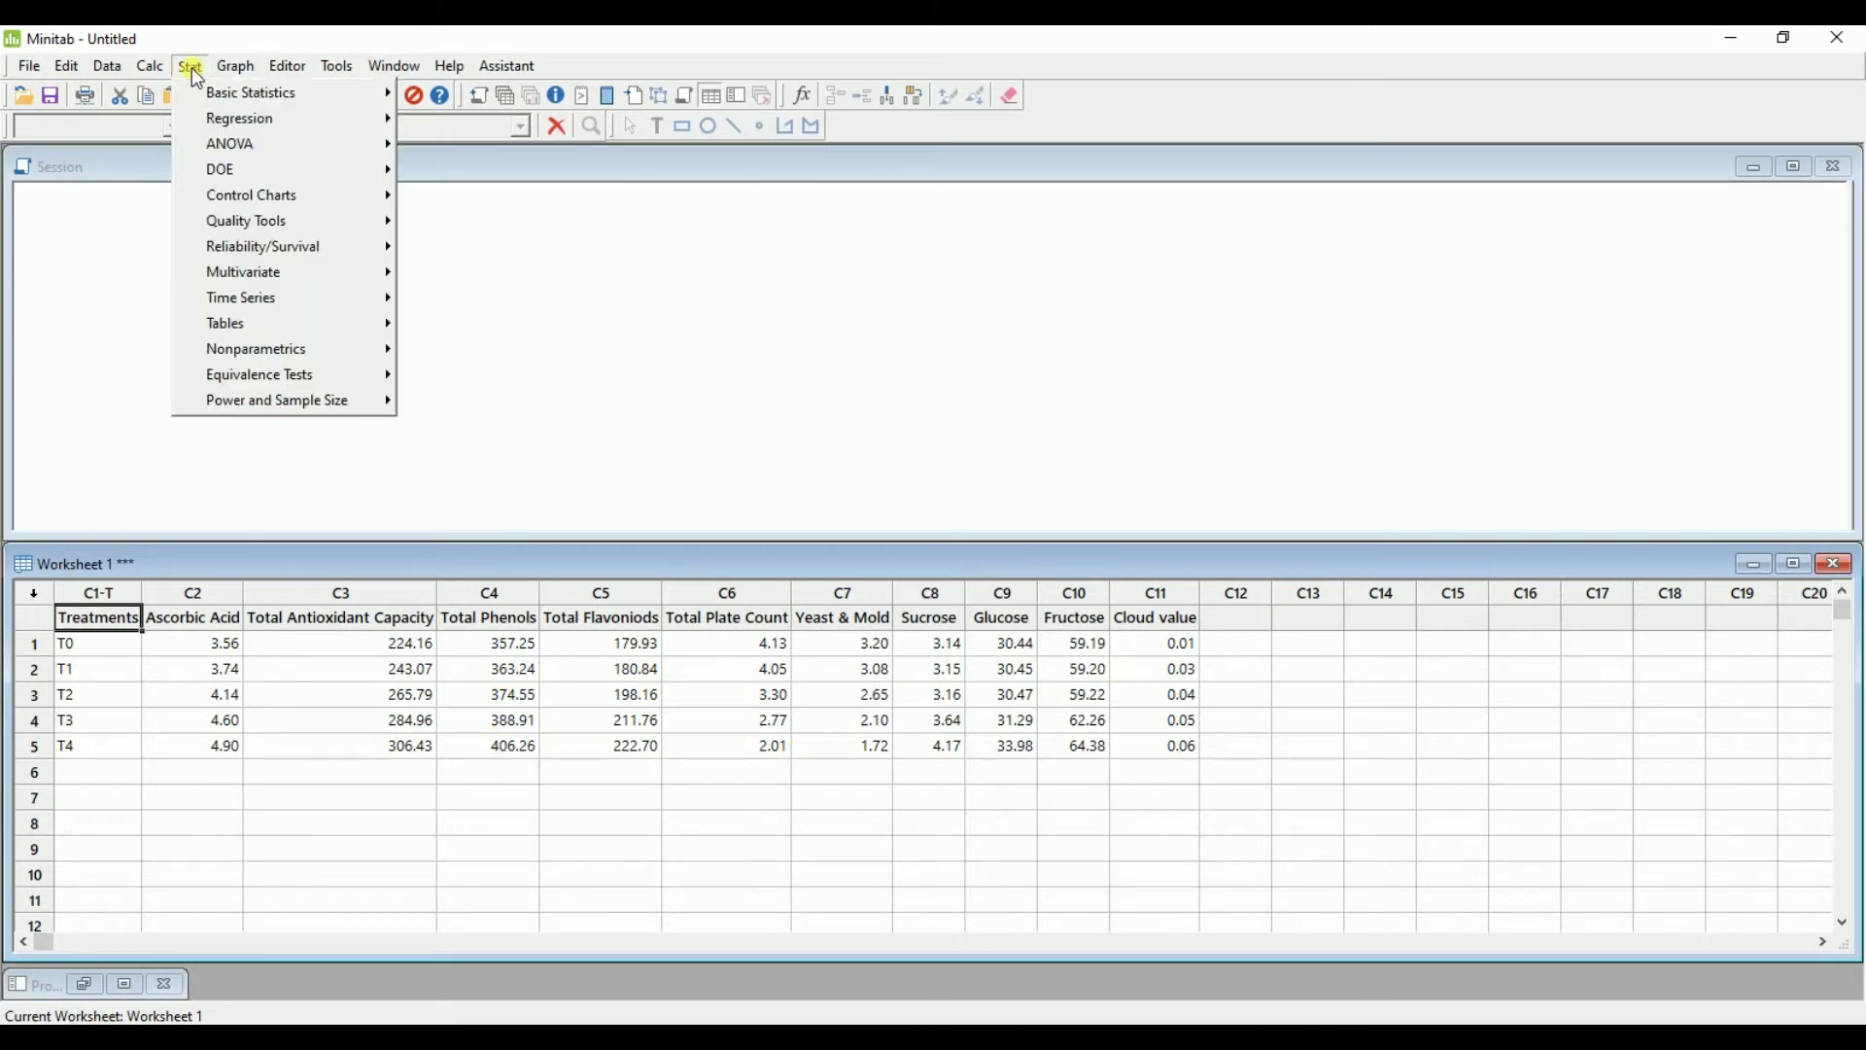
mouse_move(317, 278)
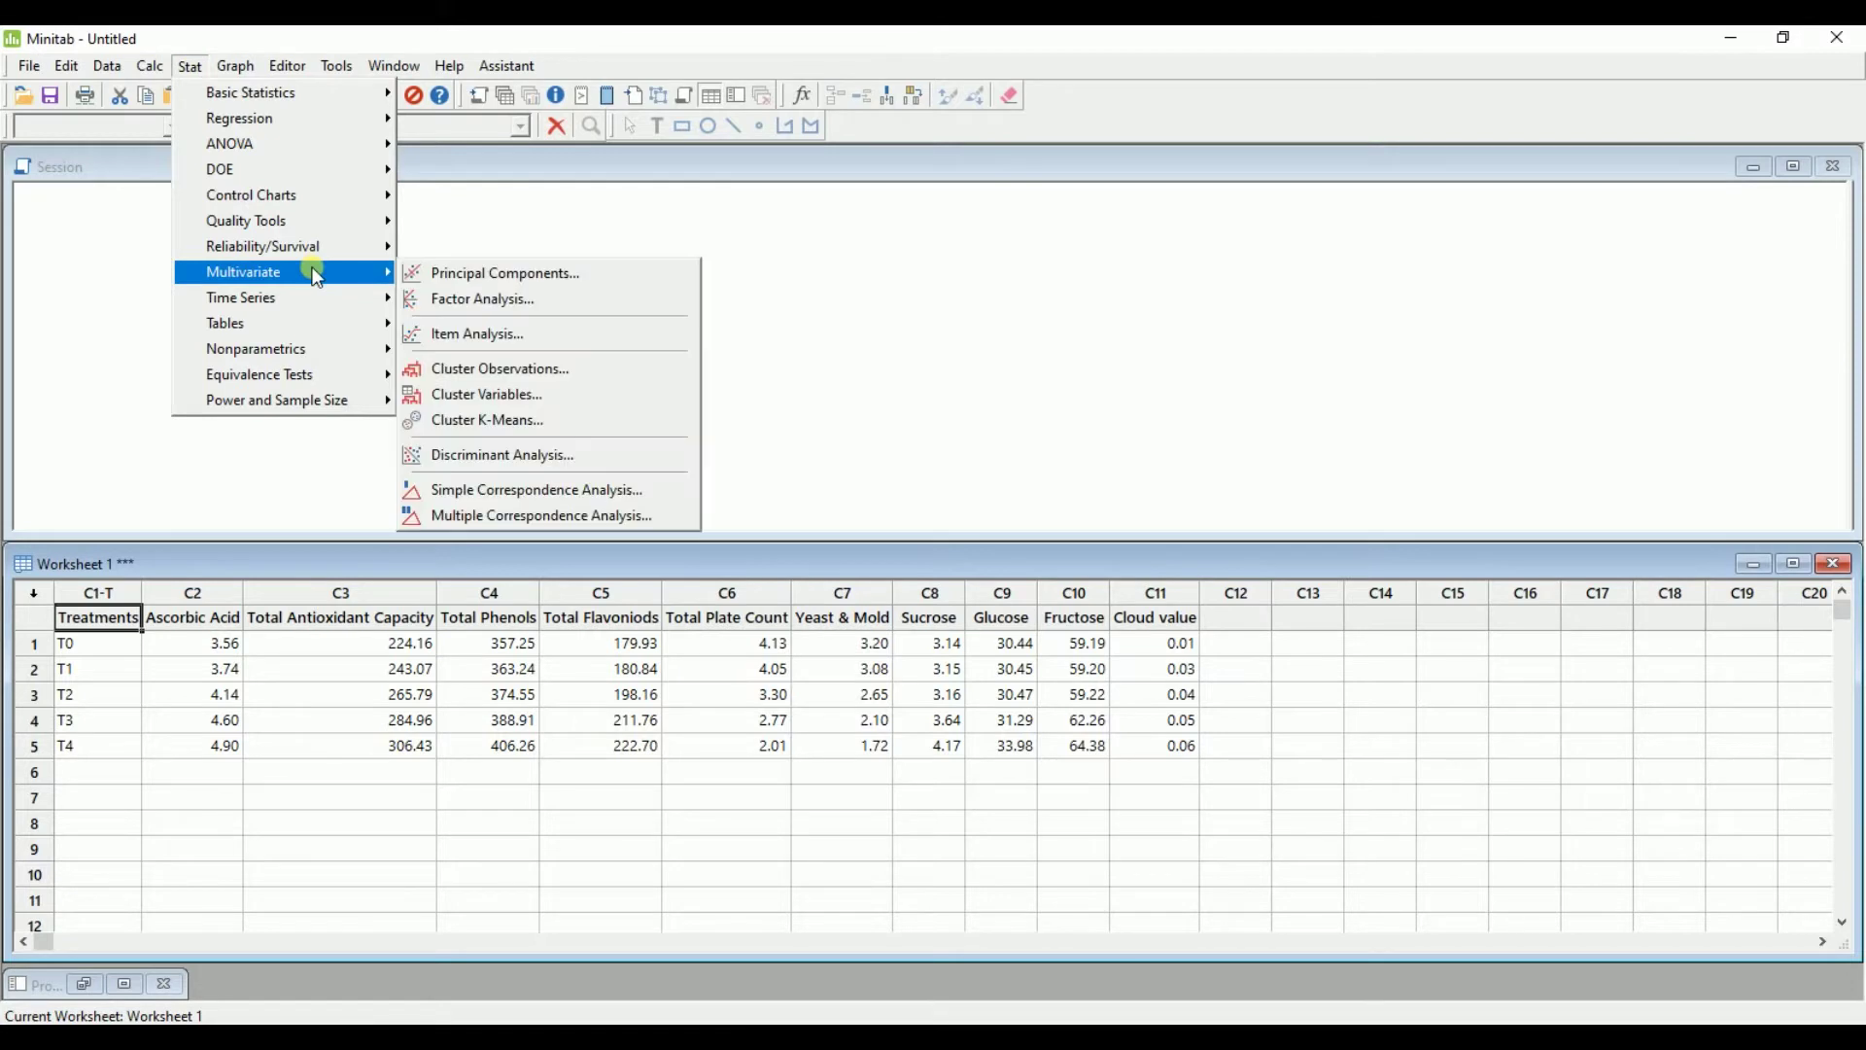
left_click(467, 282)
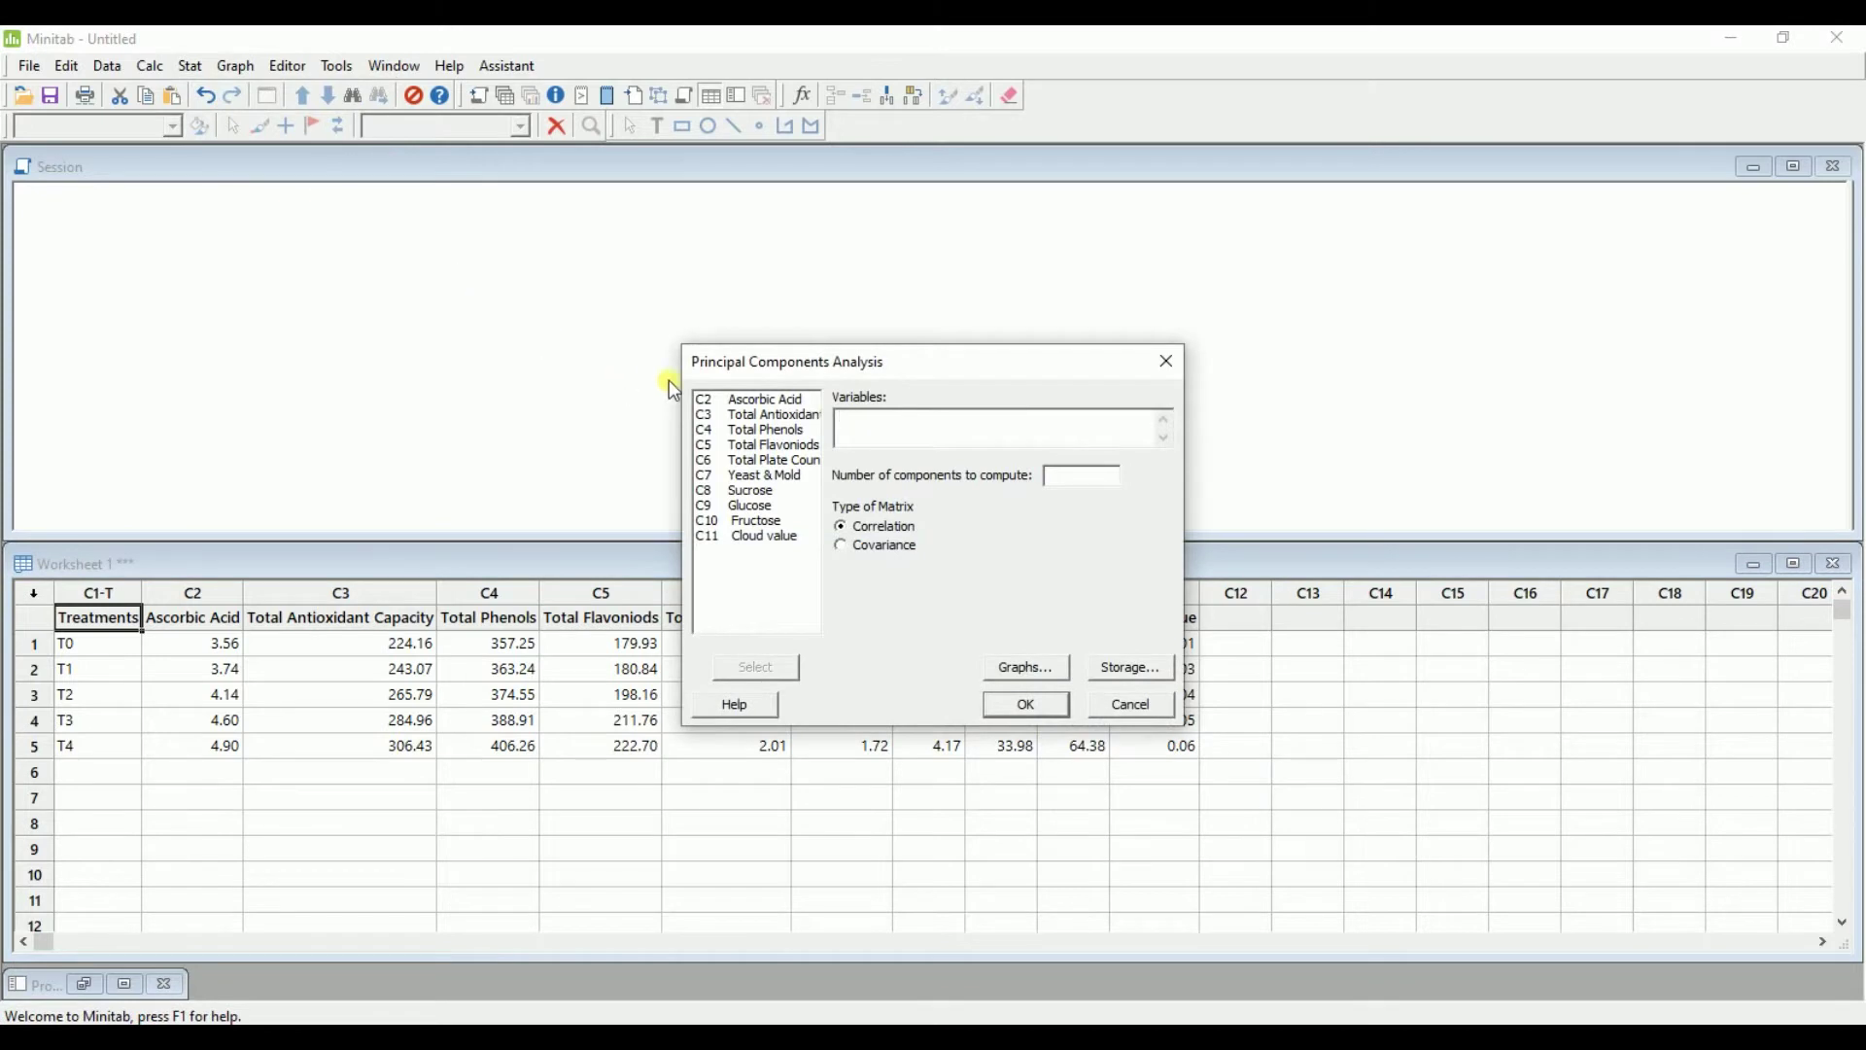
left_click(746, 403)
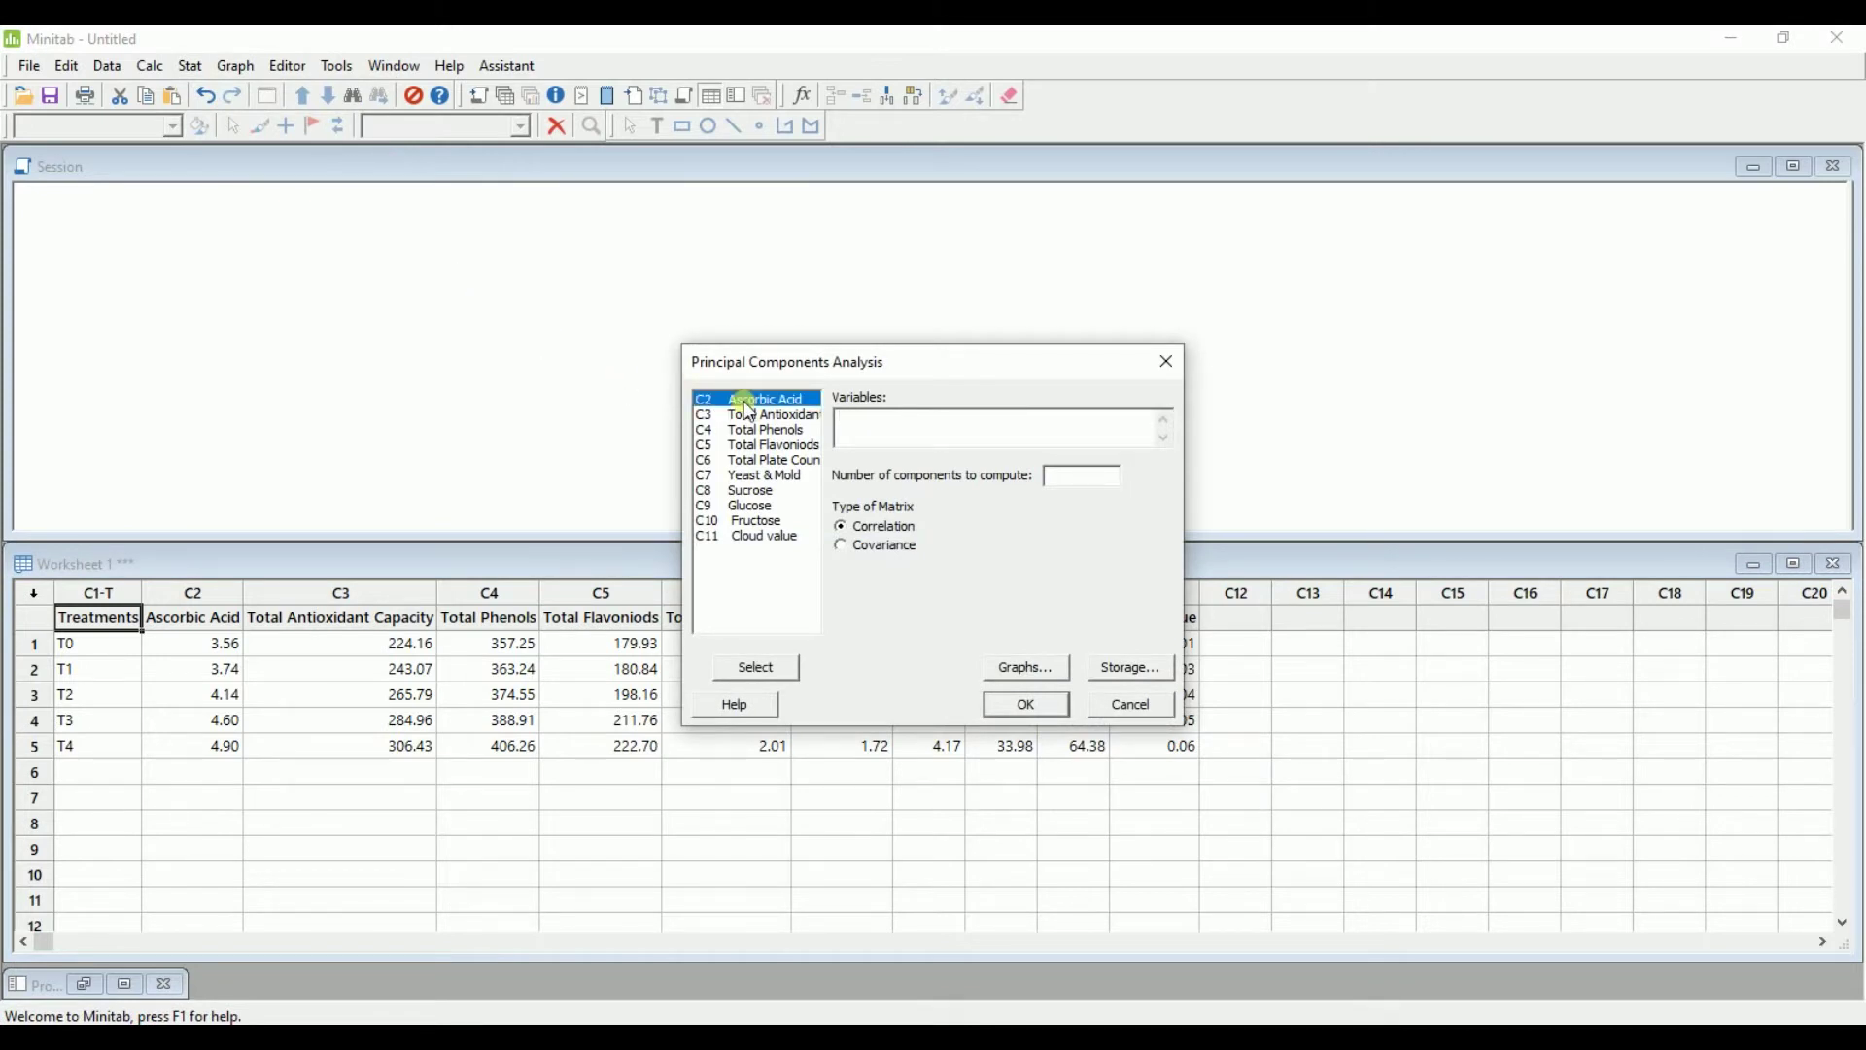
key("shift+Down")
key("shift+Down")
key("shift+Down")
key("shift+Down")
key("shift+Down")
key("shift+Down")
key("shift+Down")
key("shift+Down")
key("shift+Down")
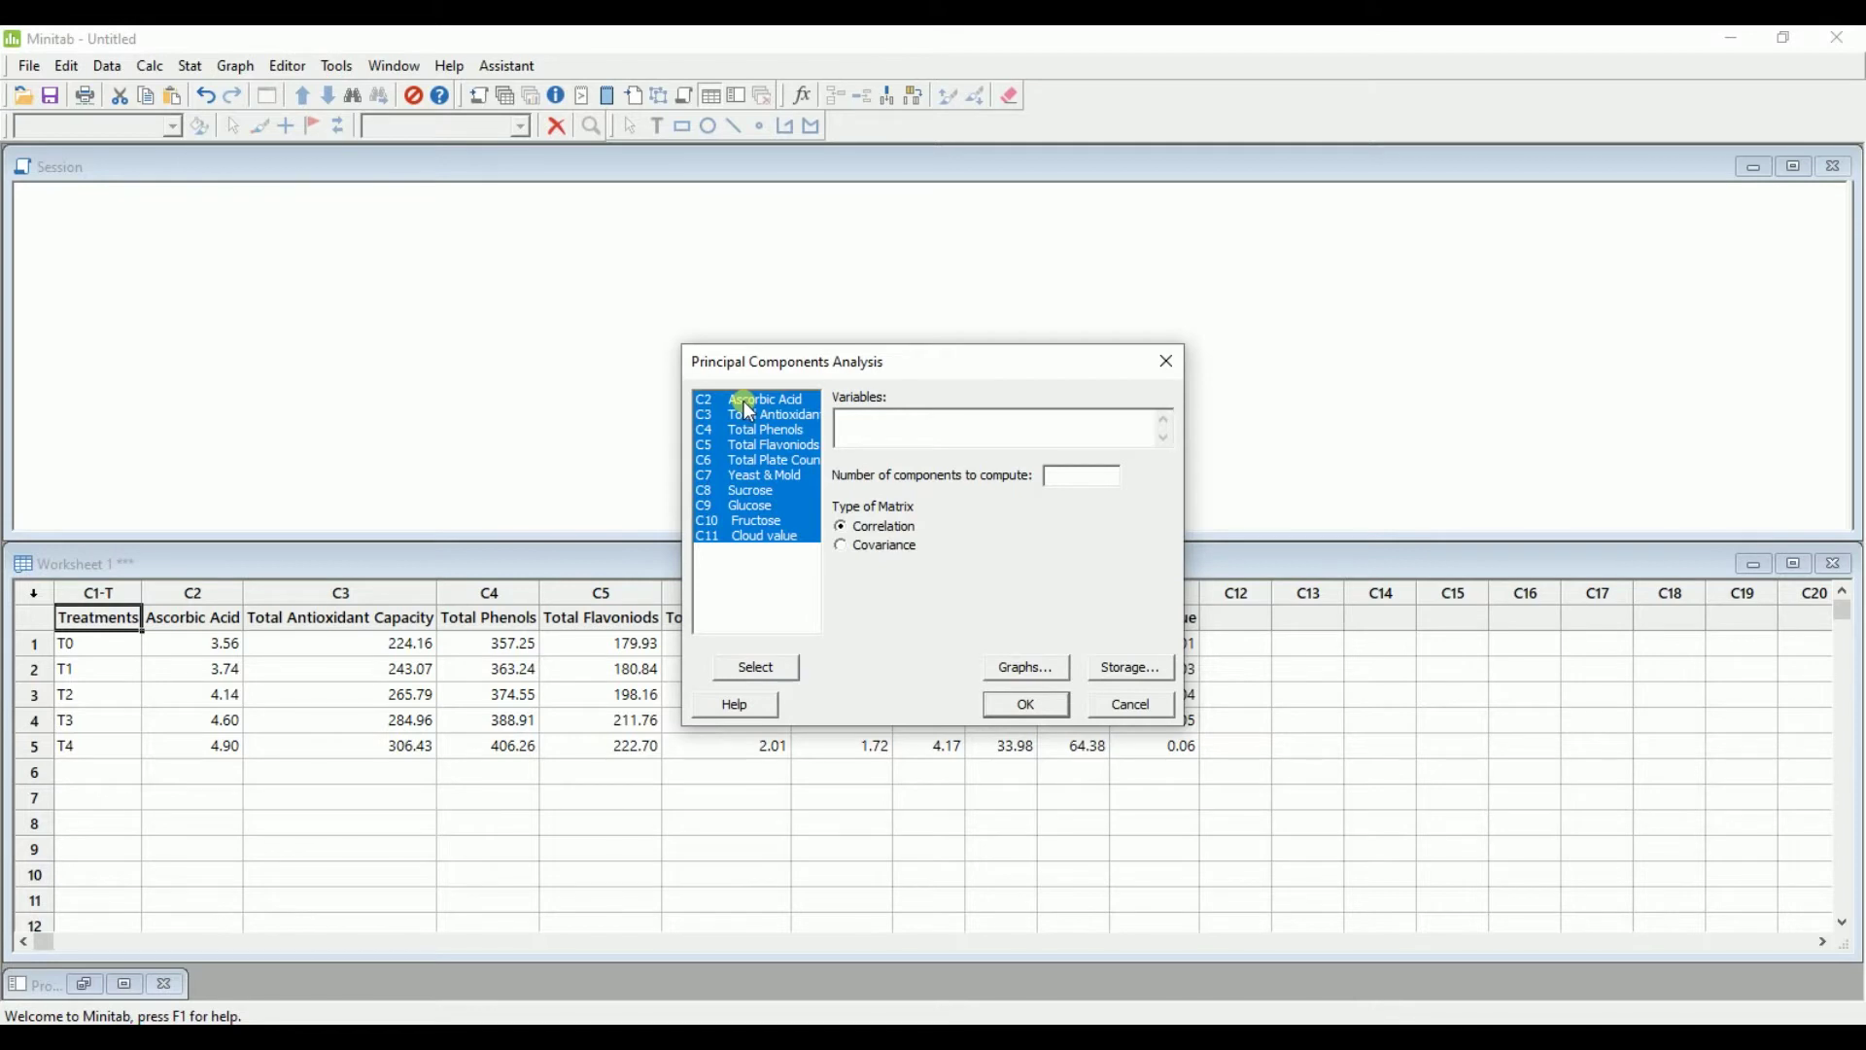
left_click(757, 668)
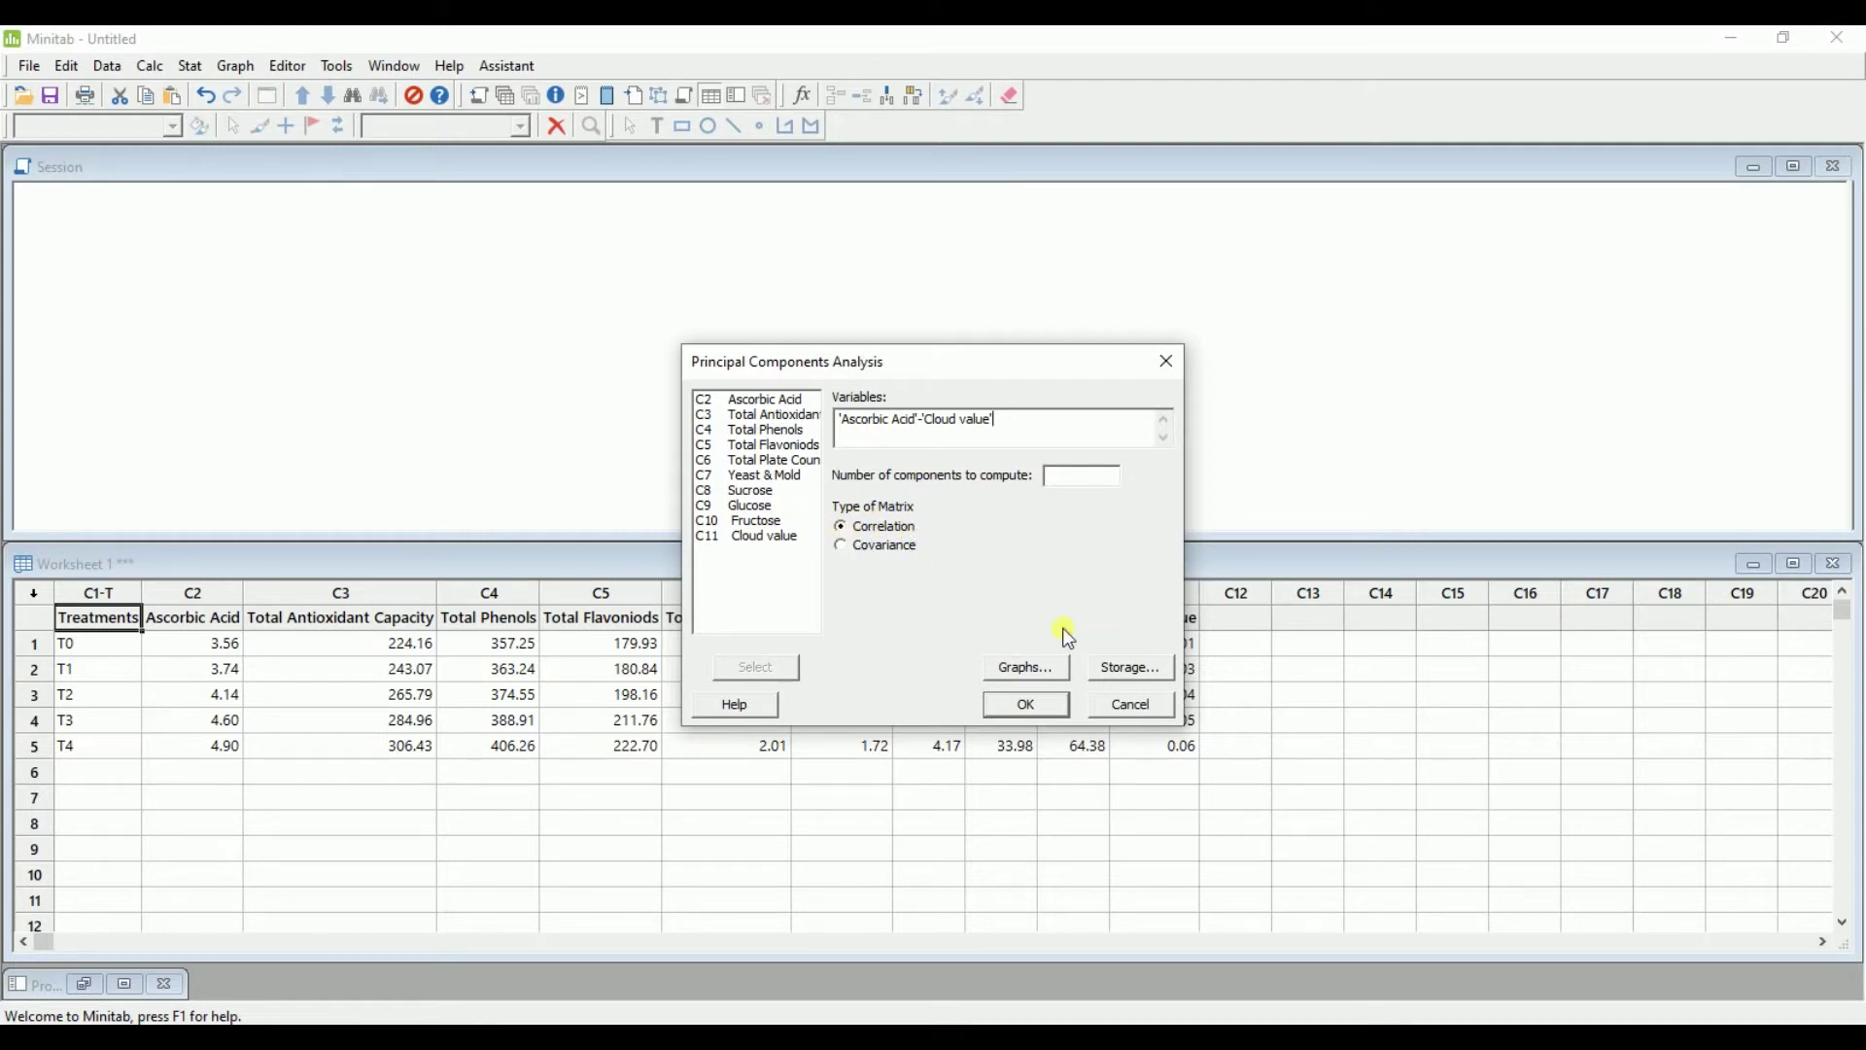
Run the analysis with the scree, score, loading, biplot and outlier plots enabled and the storage fields left blank
left_click(1036, 670)
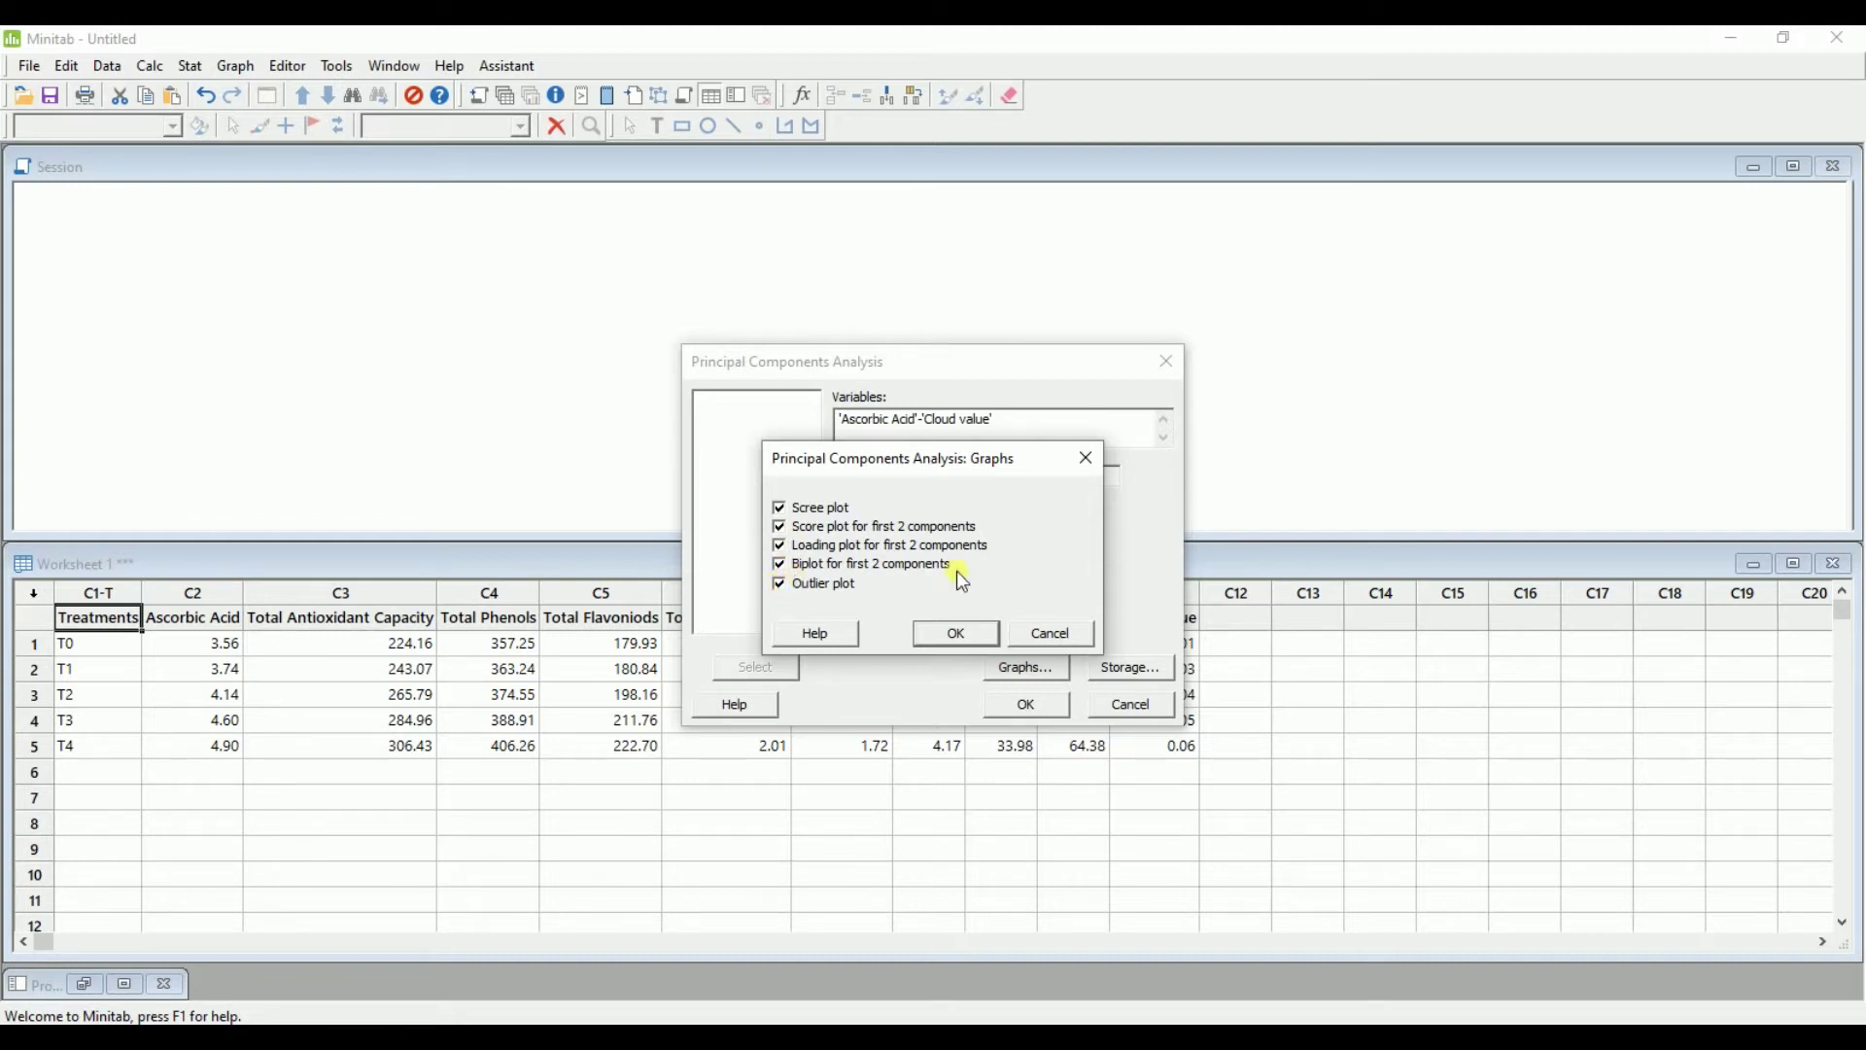
left_click(957, 633)
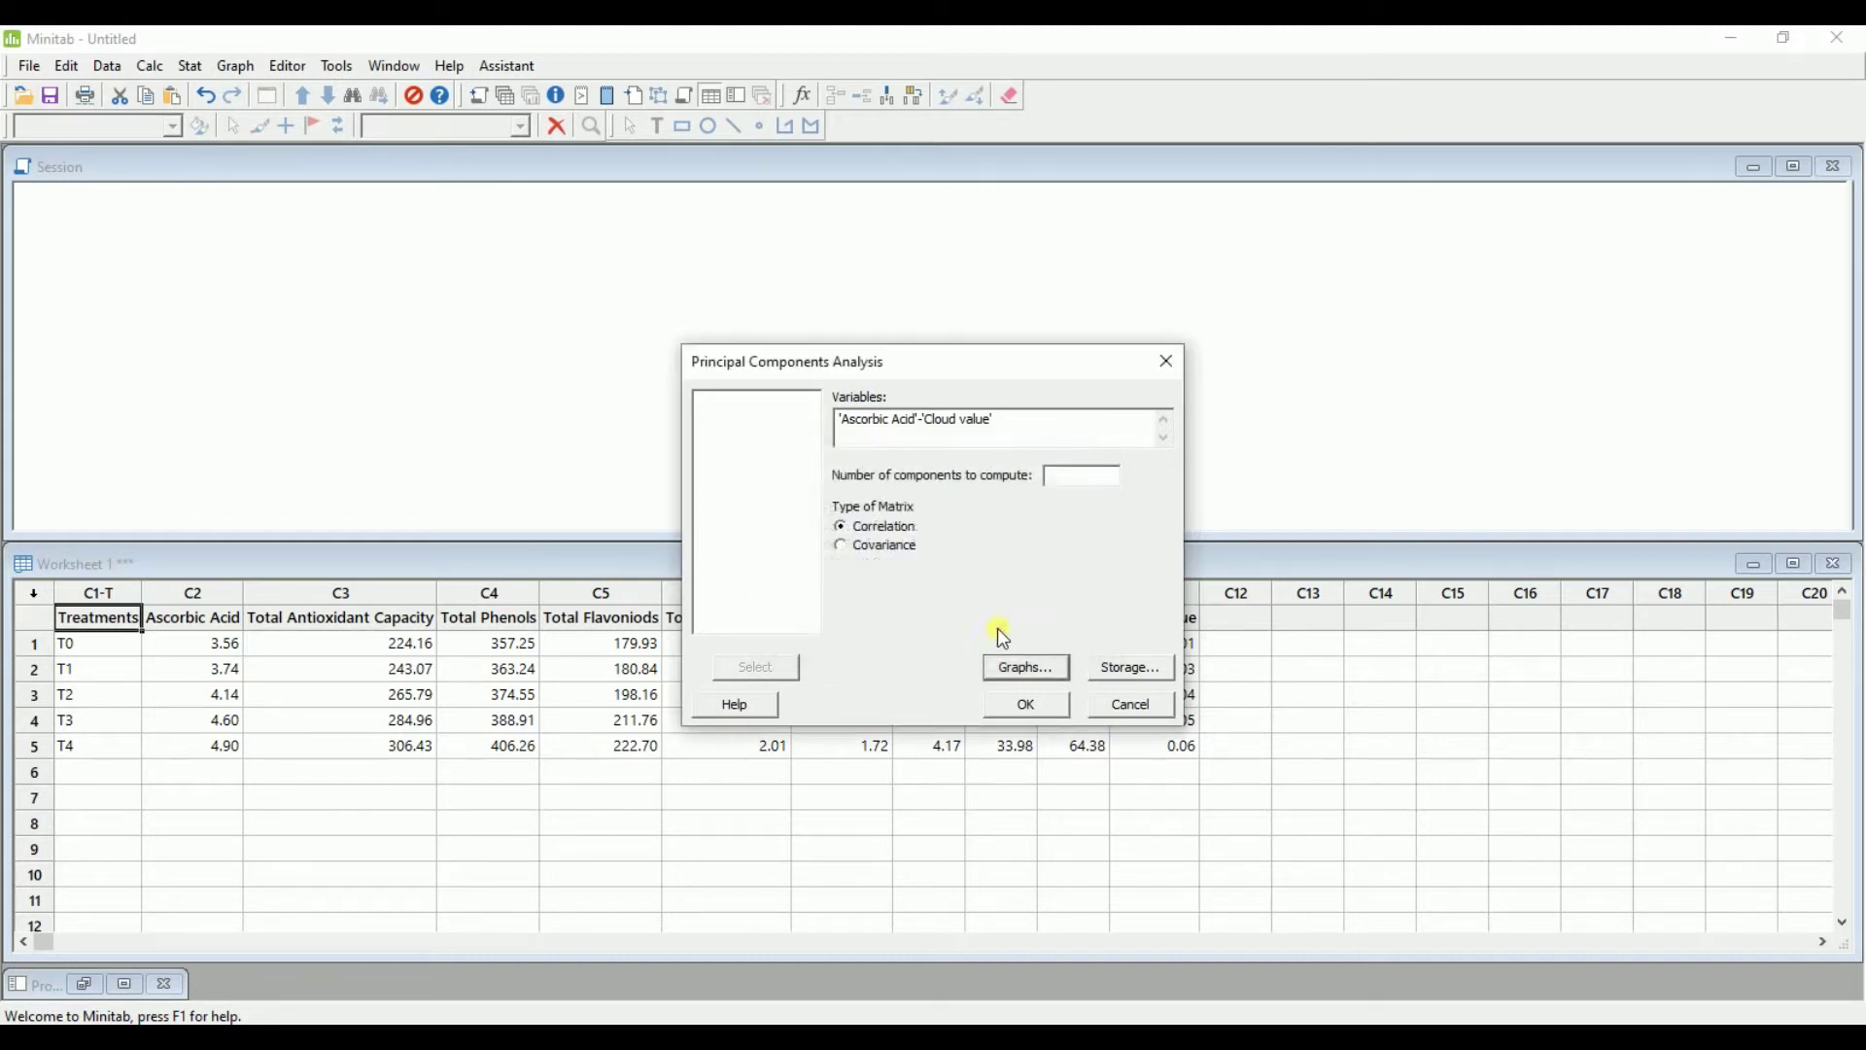
left_click(1139, 671)
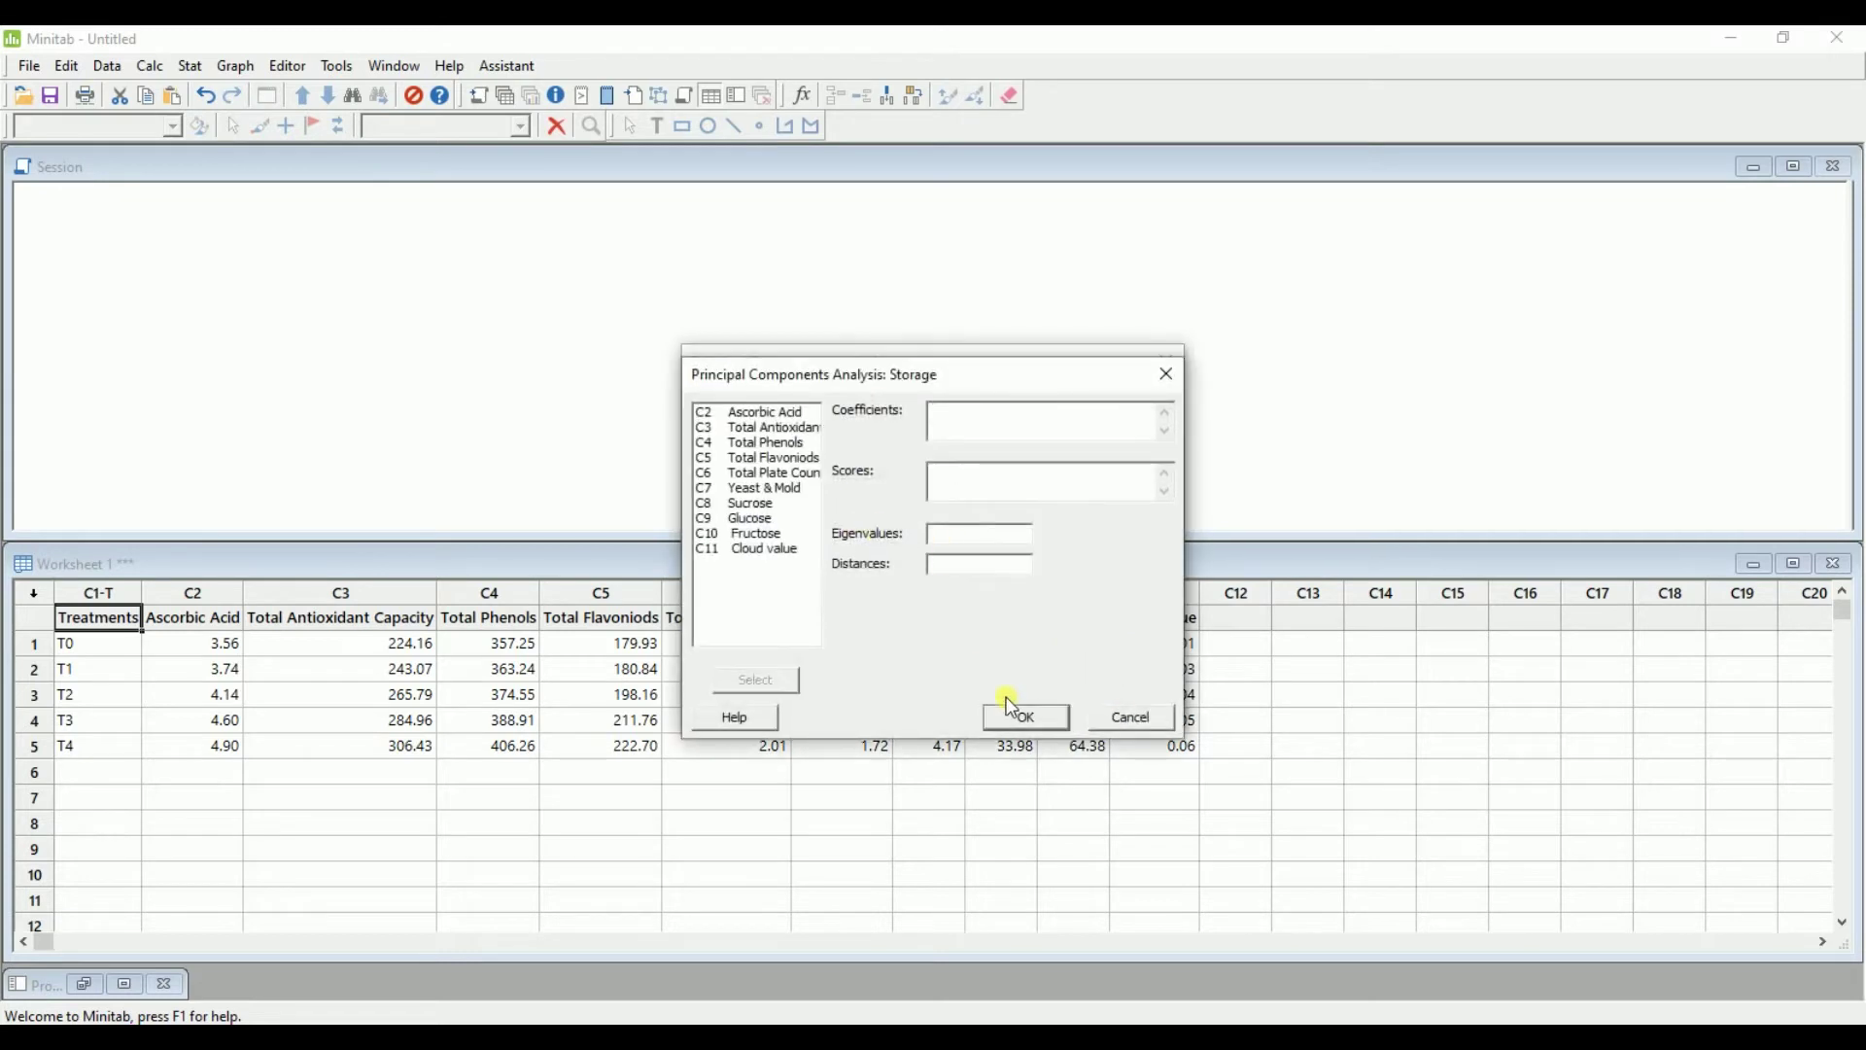
left_click(1016, 720)
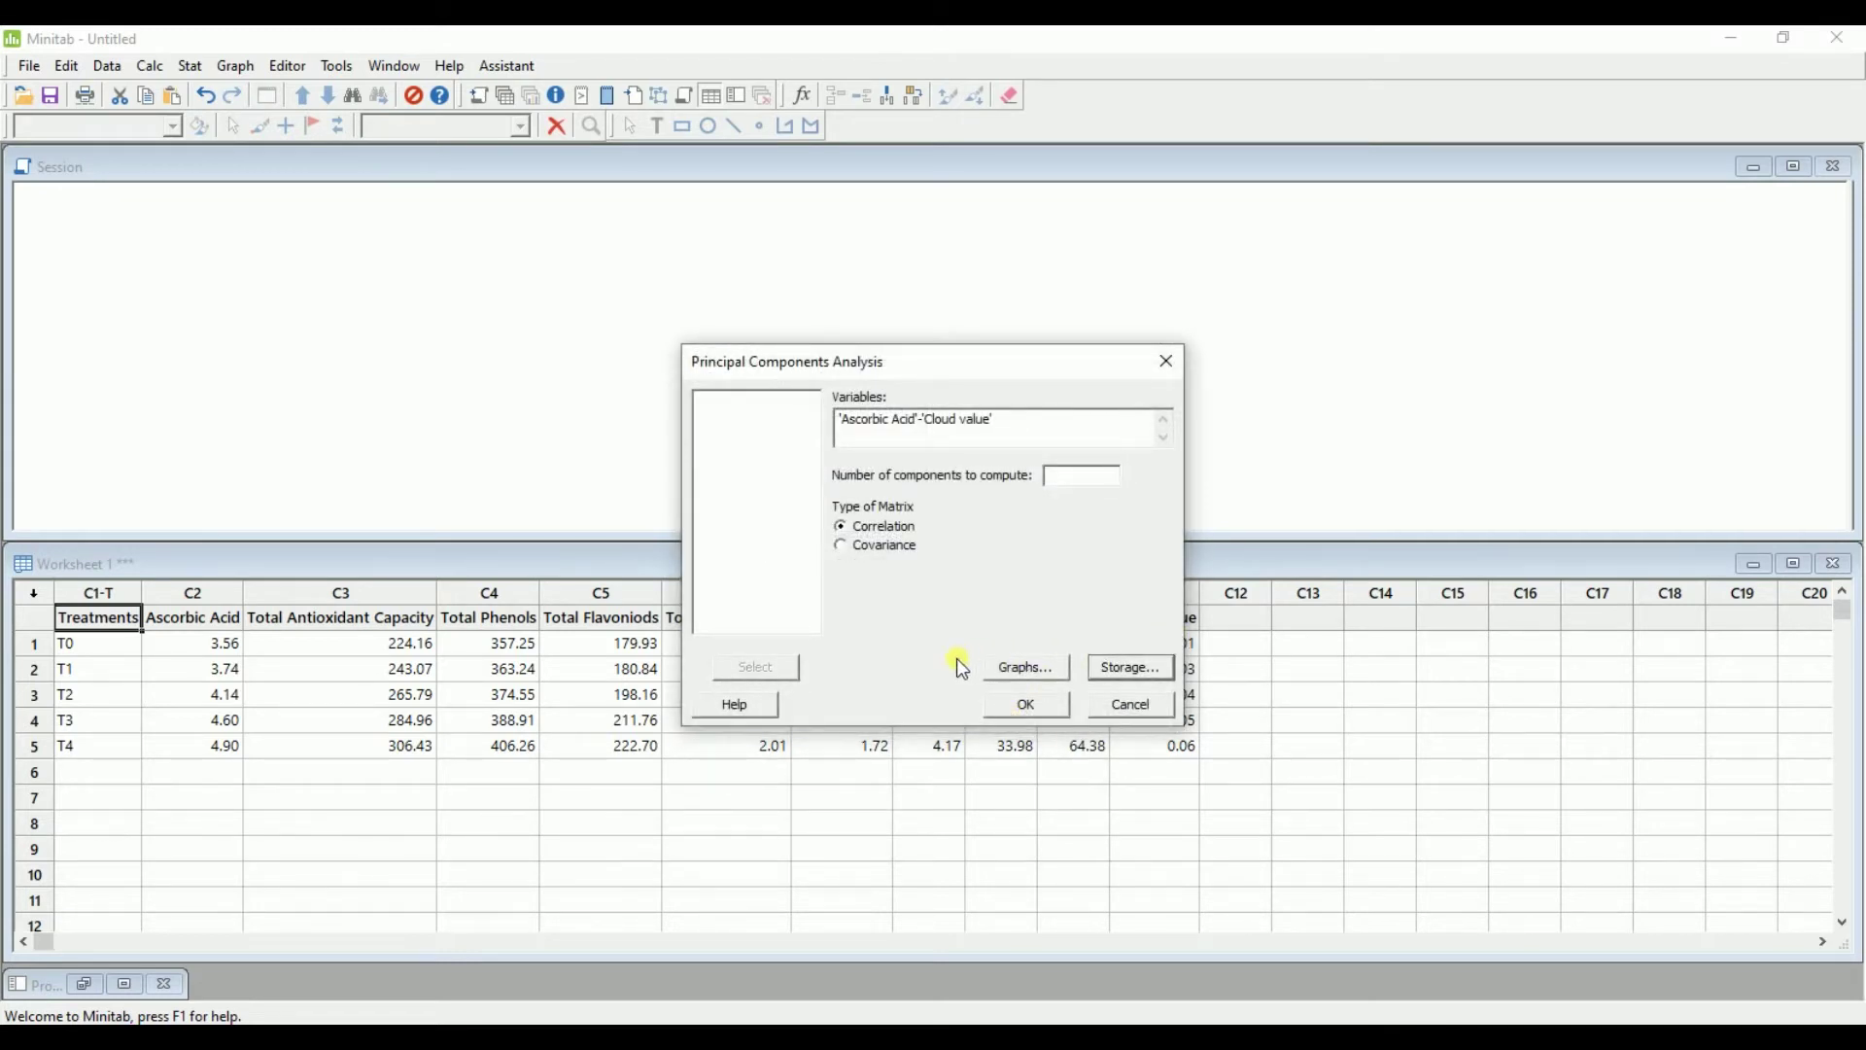
left_click(1025, 715)
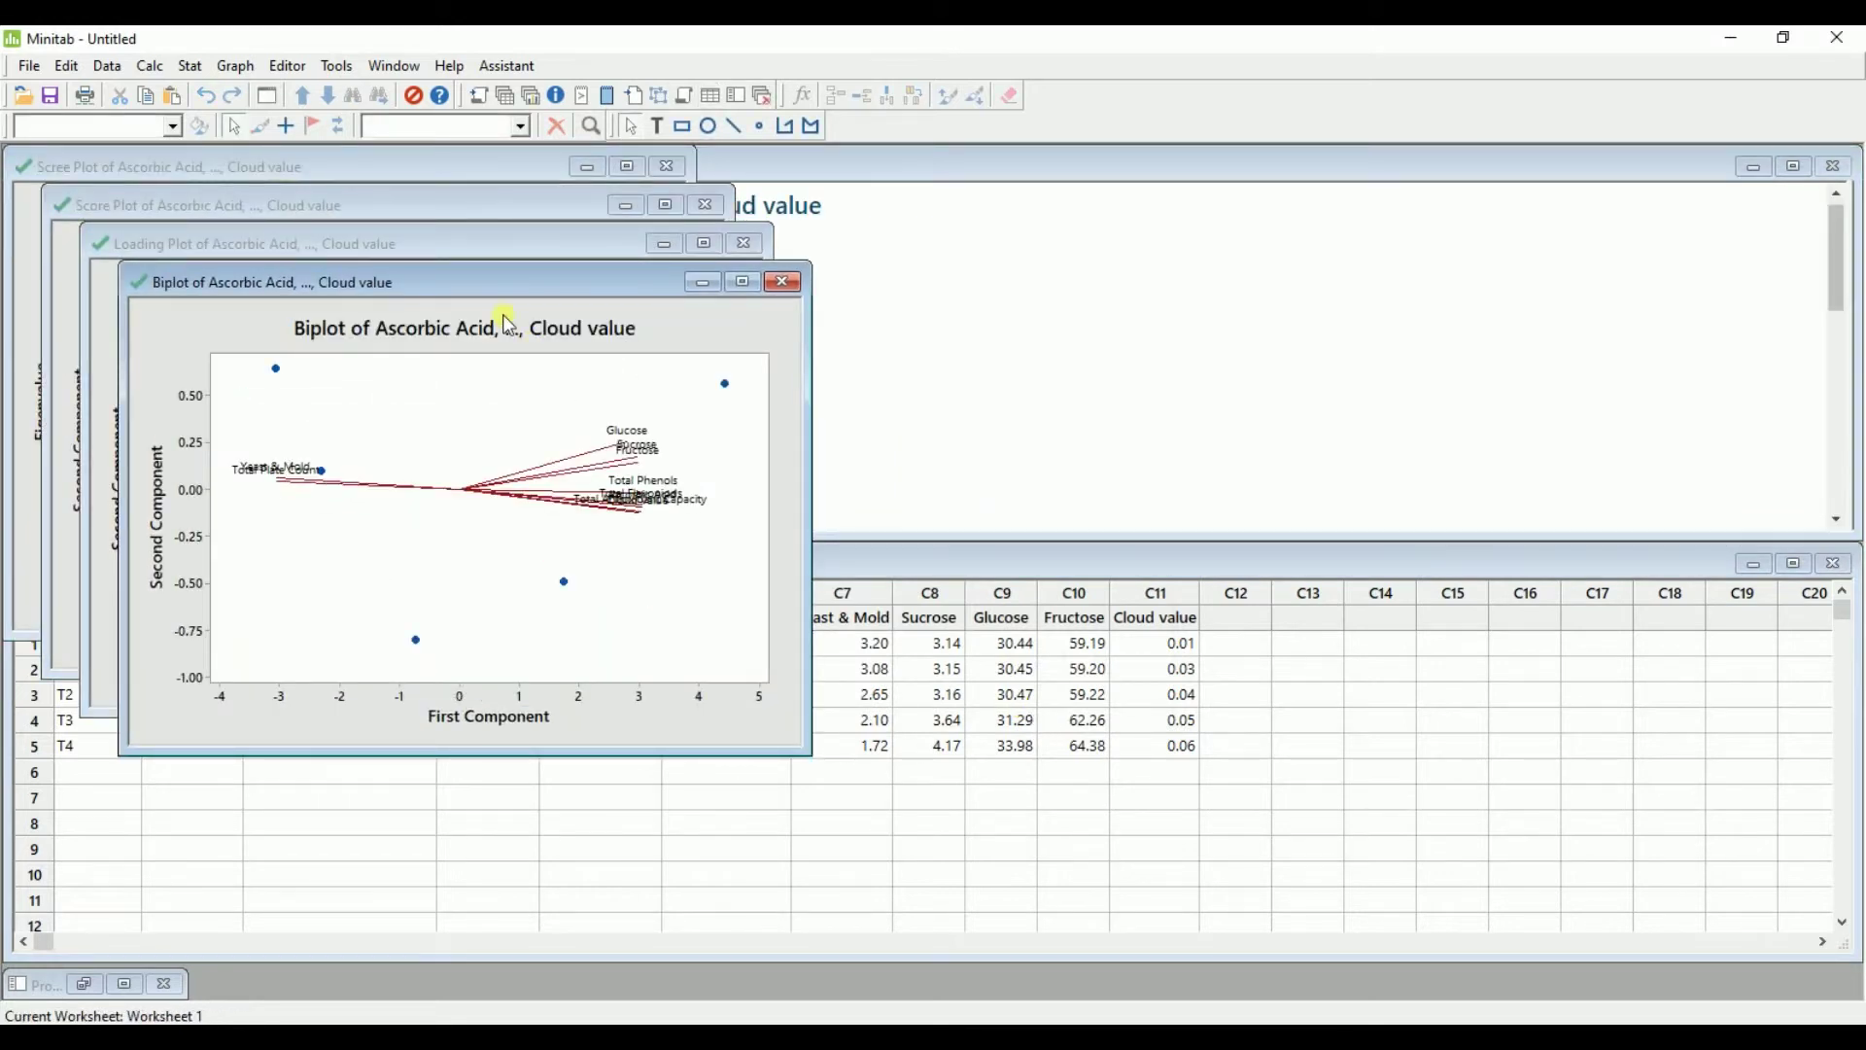
Spread out the overlapping biplot, loading plot and score plot windows, placing the score and loading plots next to each other
left_click_drag(496, 280, 1393, 241)
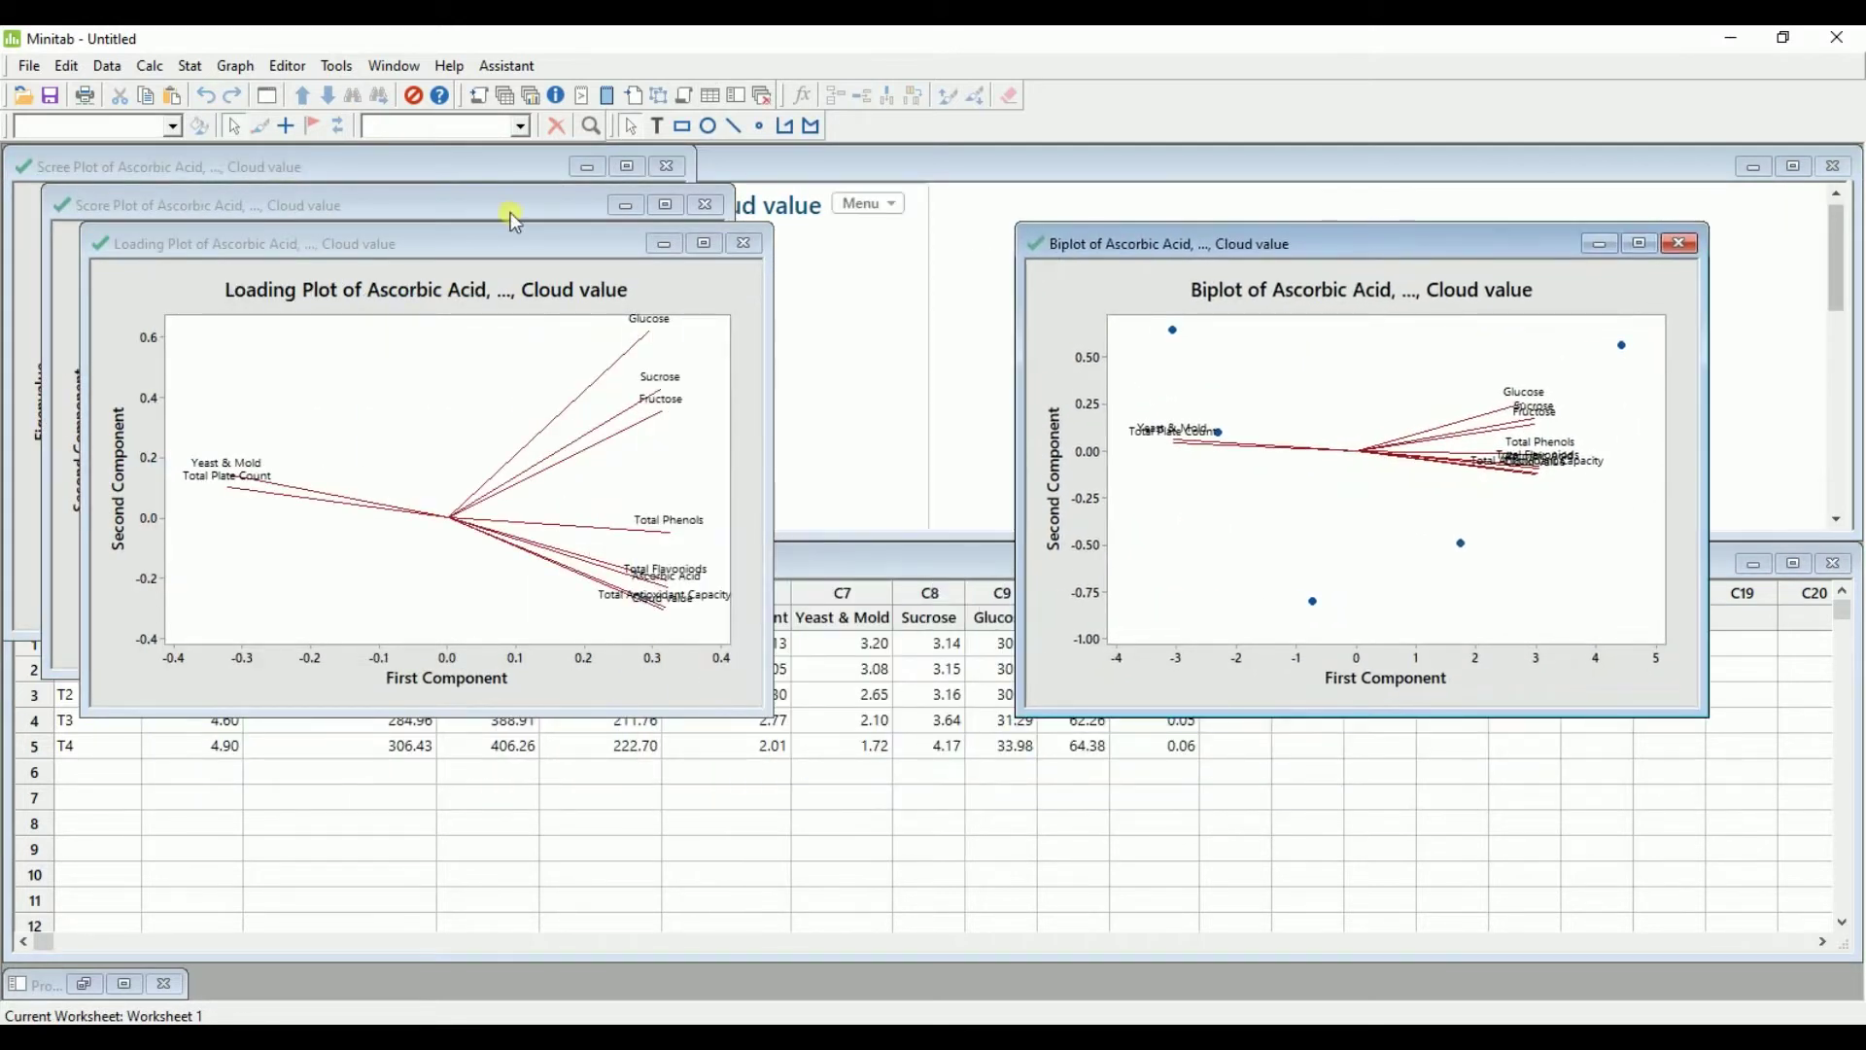
left_click_drag(464, 242, 1088, 350)
left_click_drag(371, 202, 556, 434)
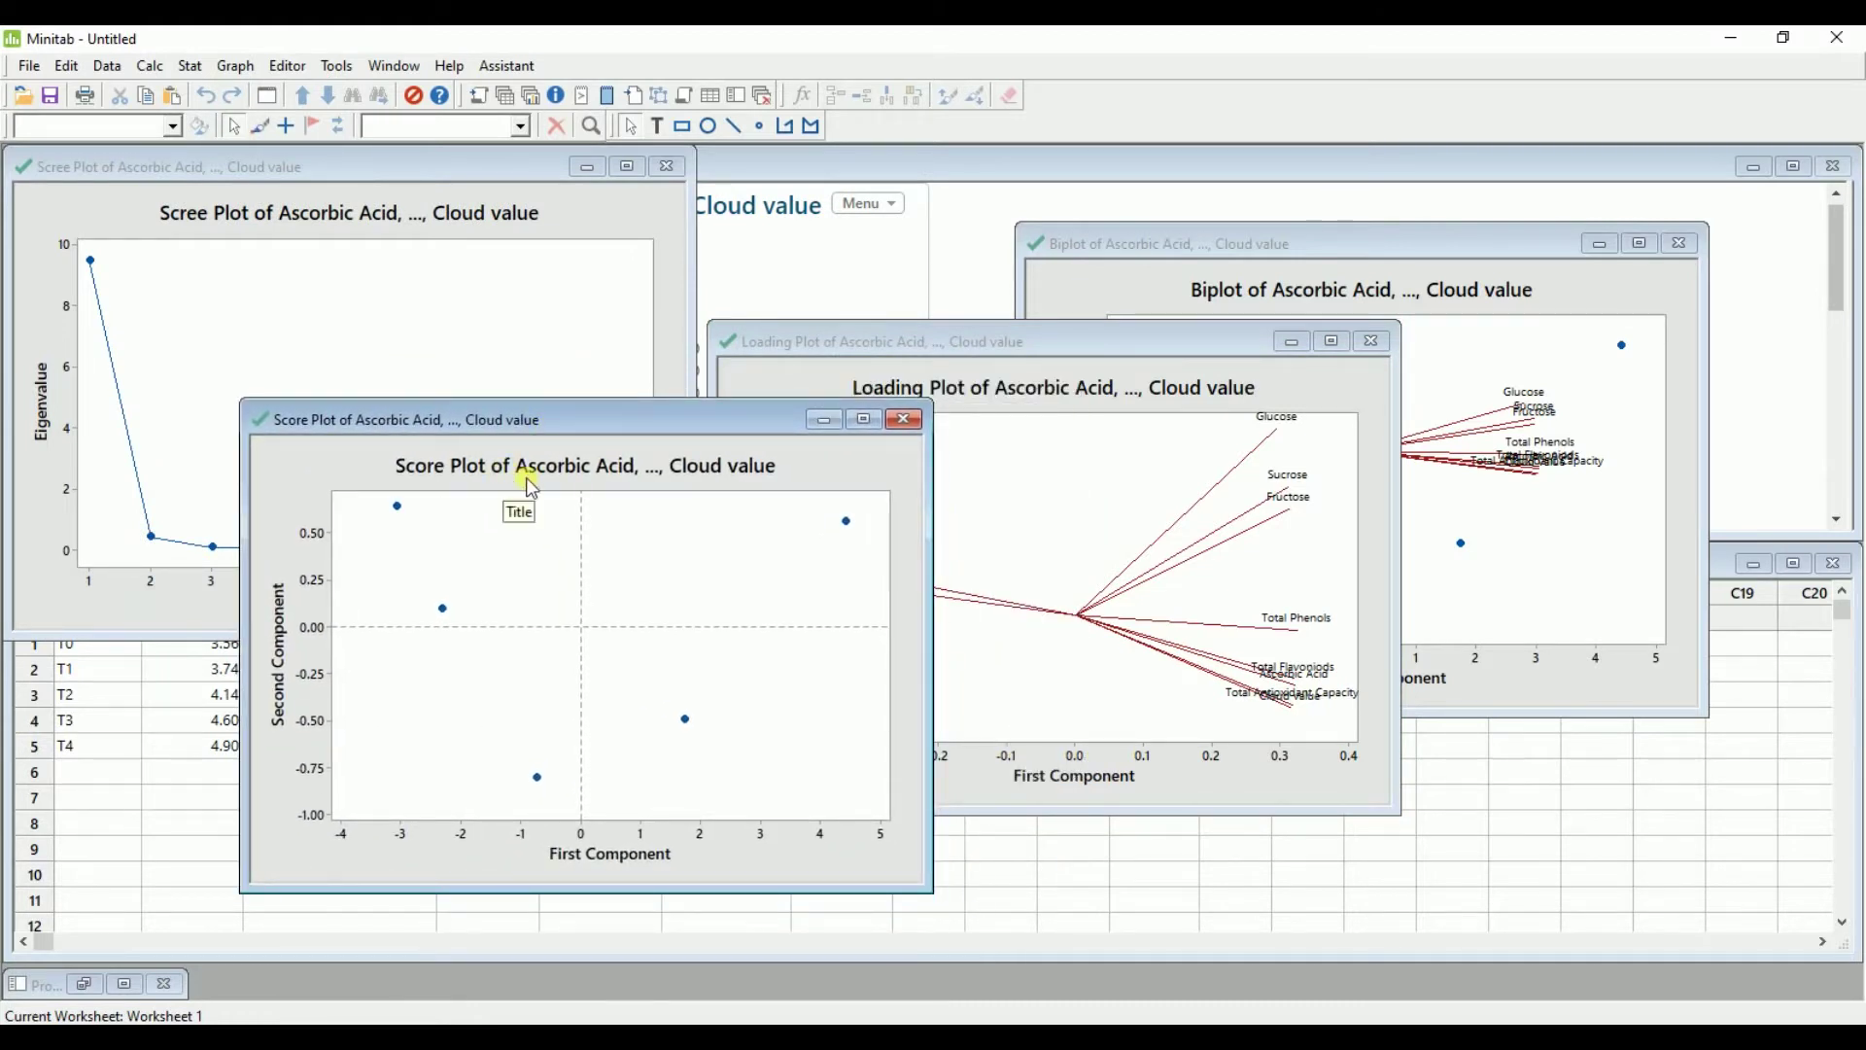
left_click_drag(596, 421, 480, 433)
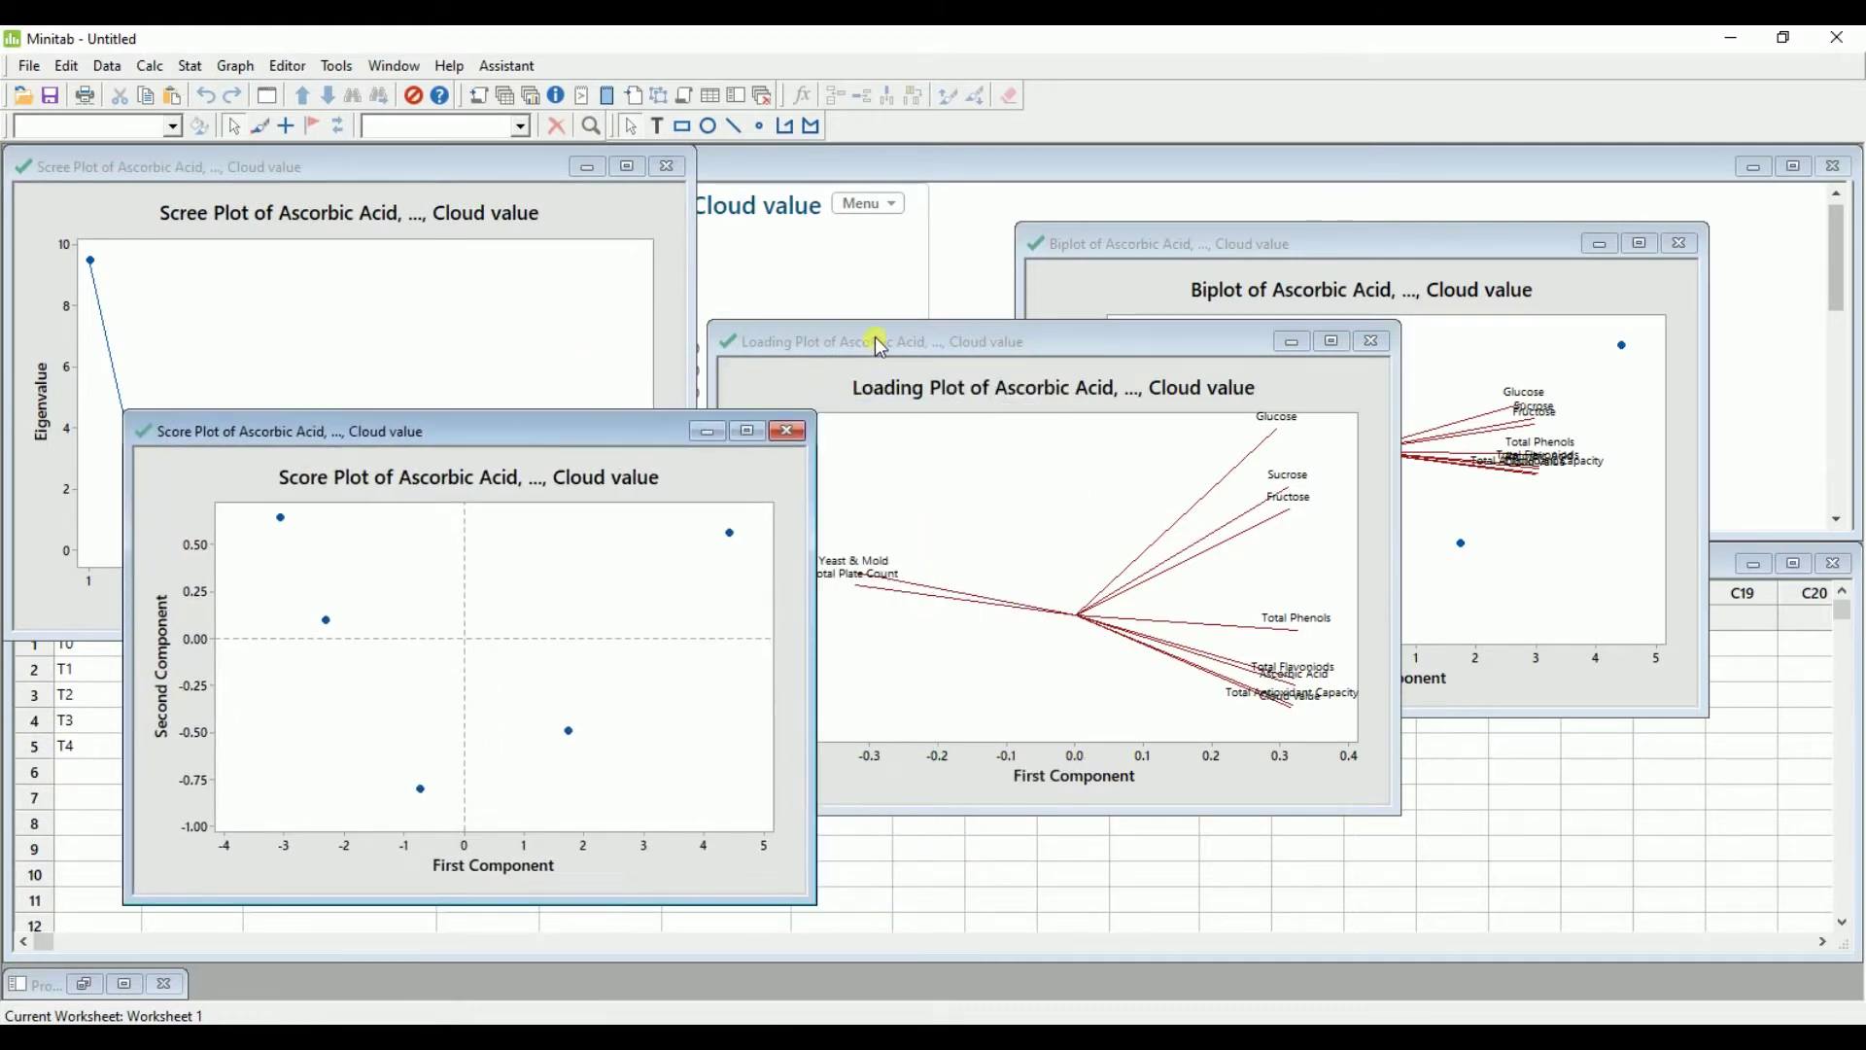
left_click_drag(875, 341, 999, 437)
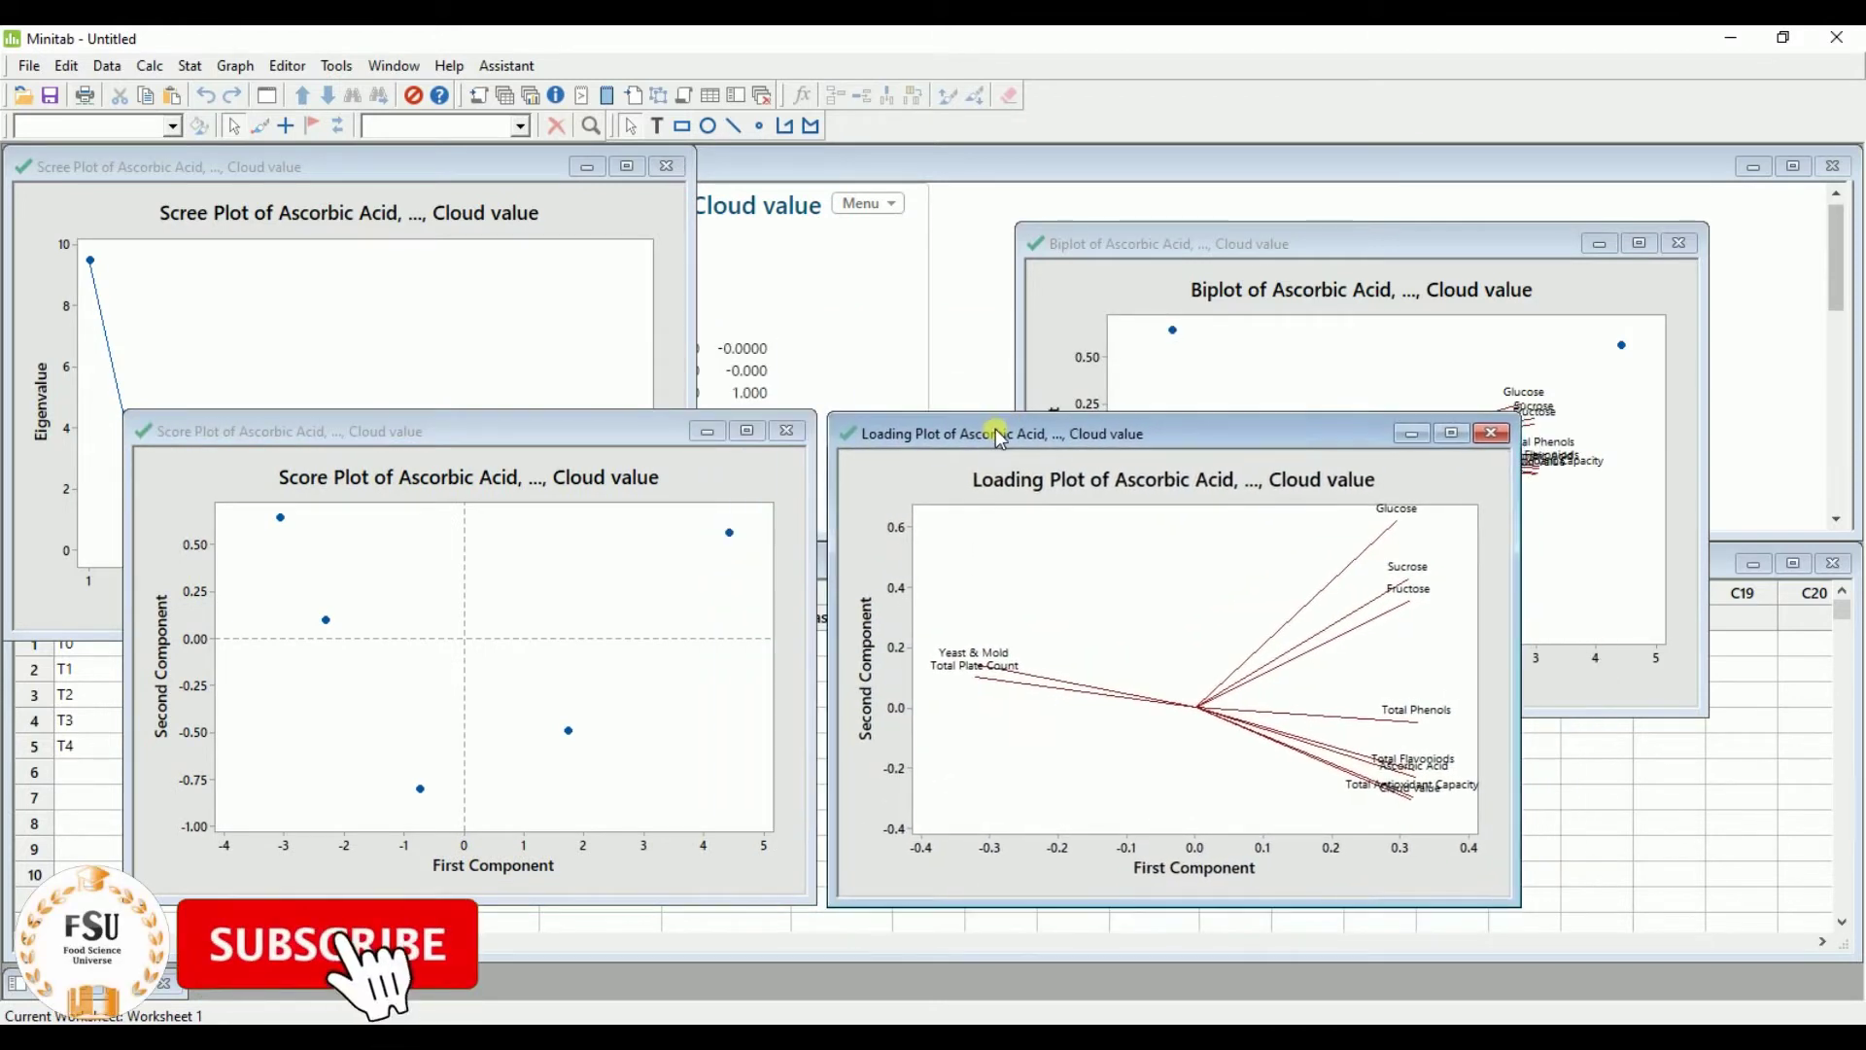
Bring the biplot to the front and close it without saving it to a separate file
left_click(1263, 235)
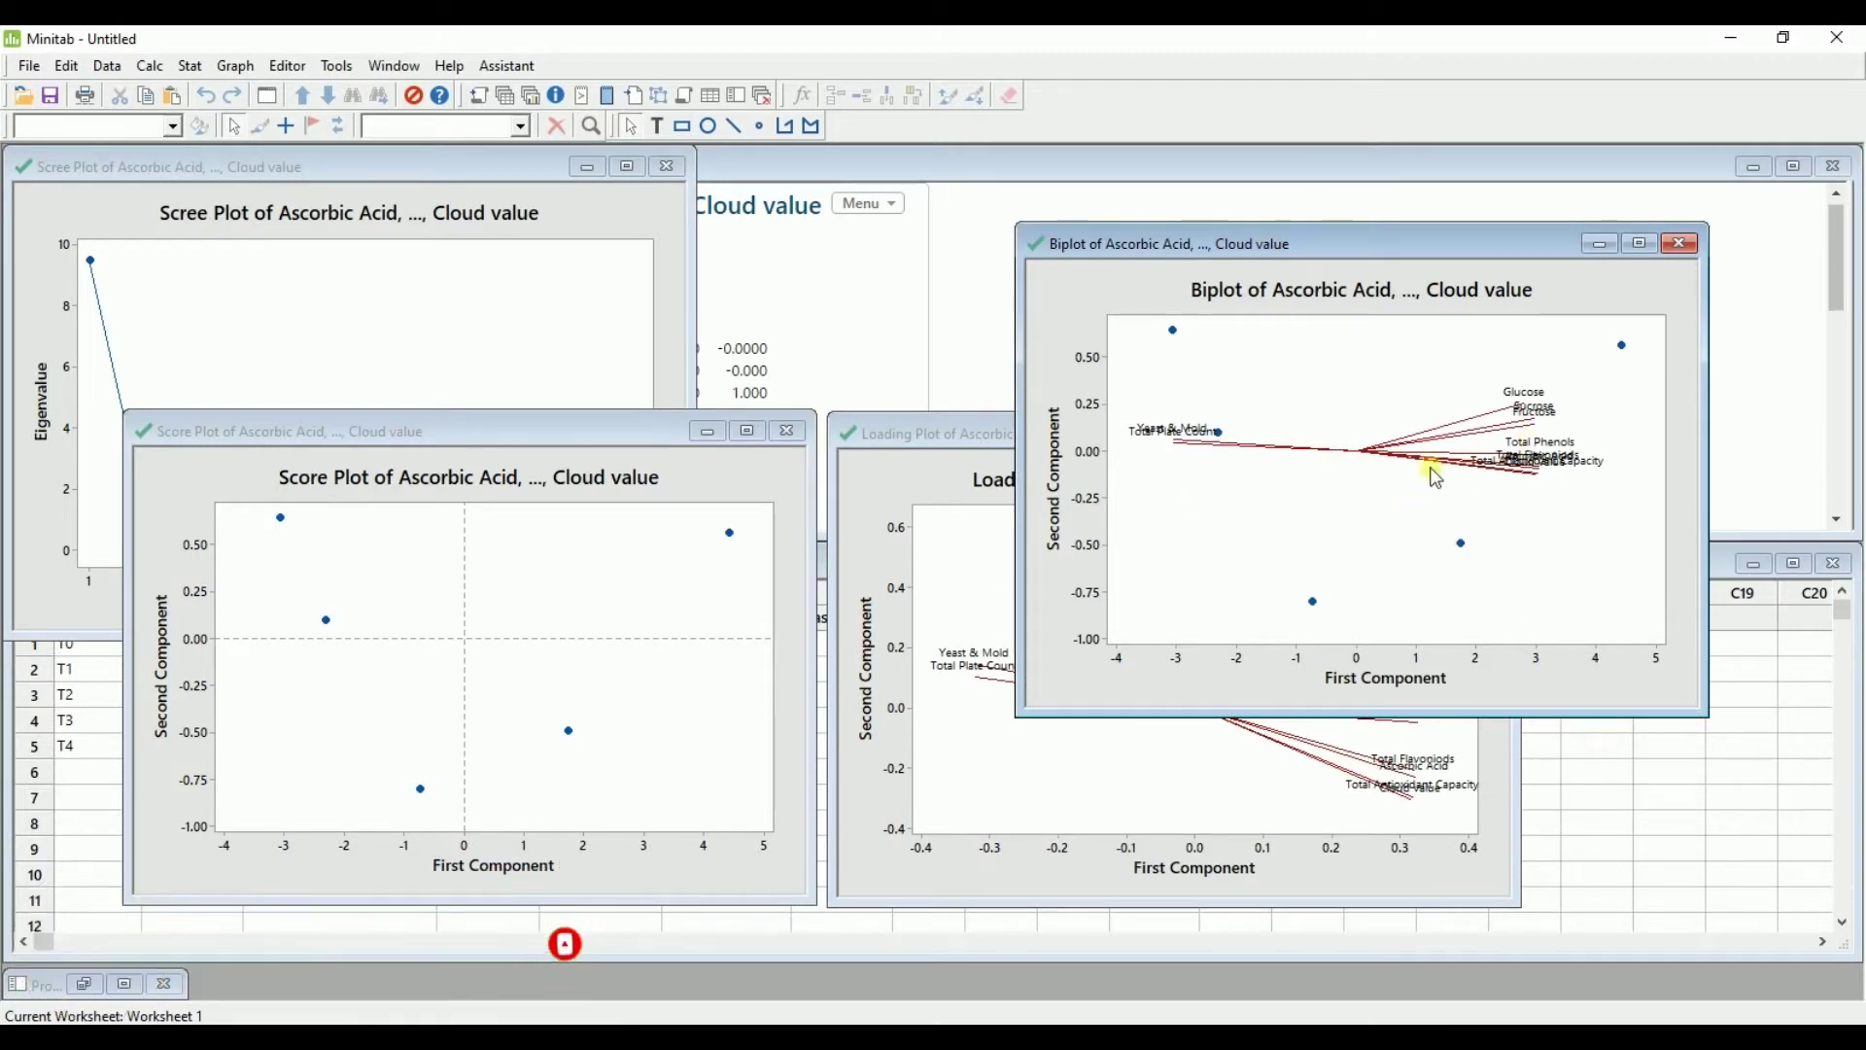
left_click(1678, 253)
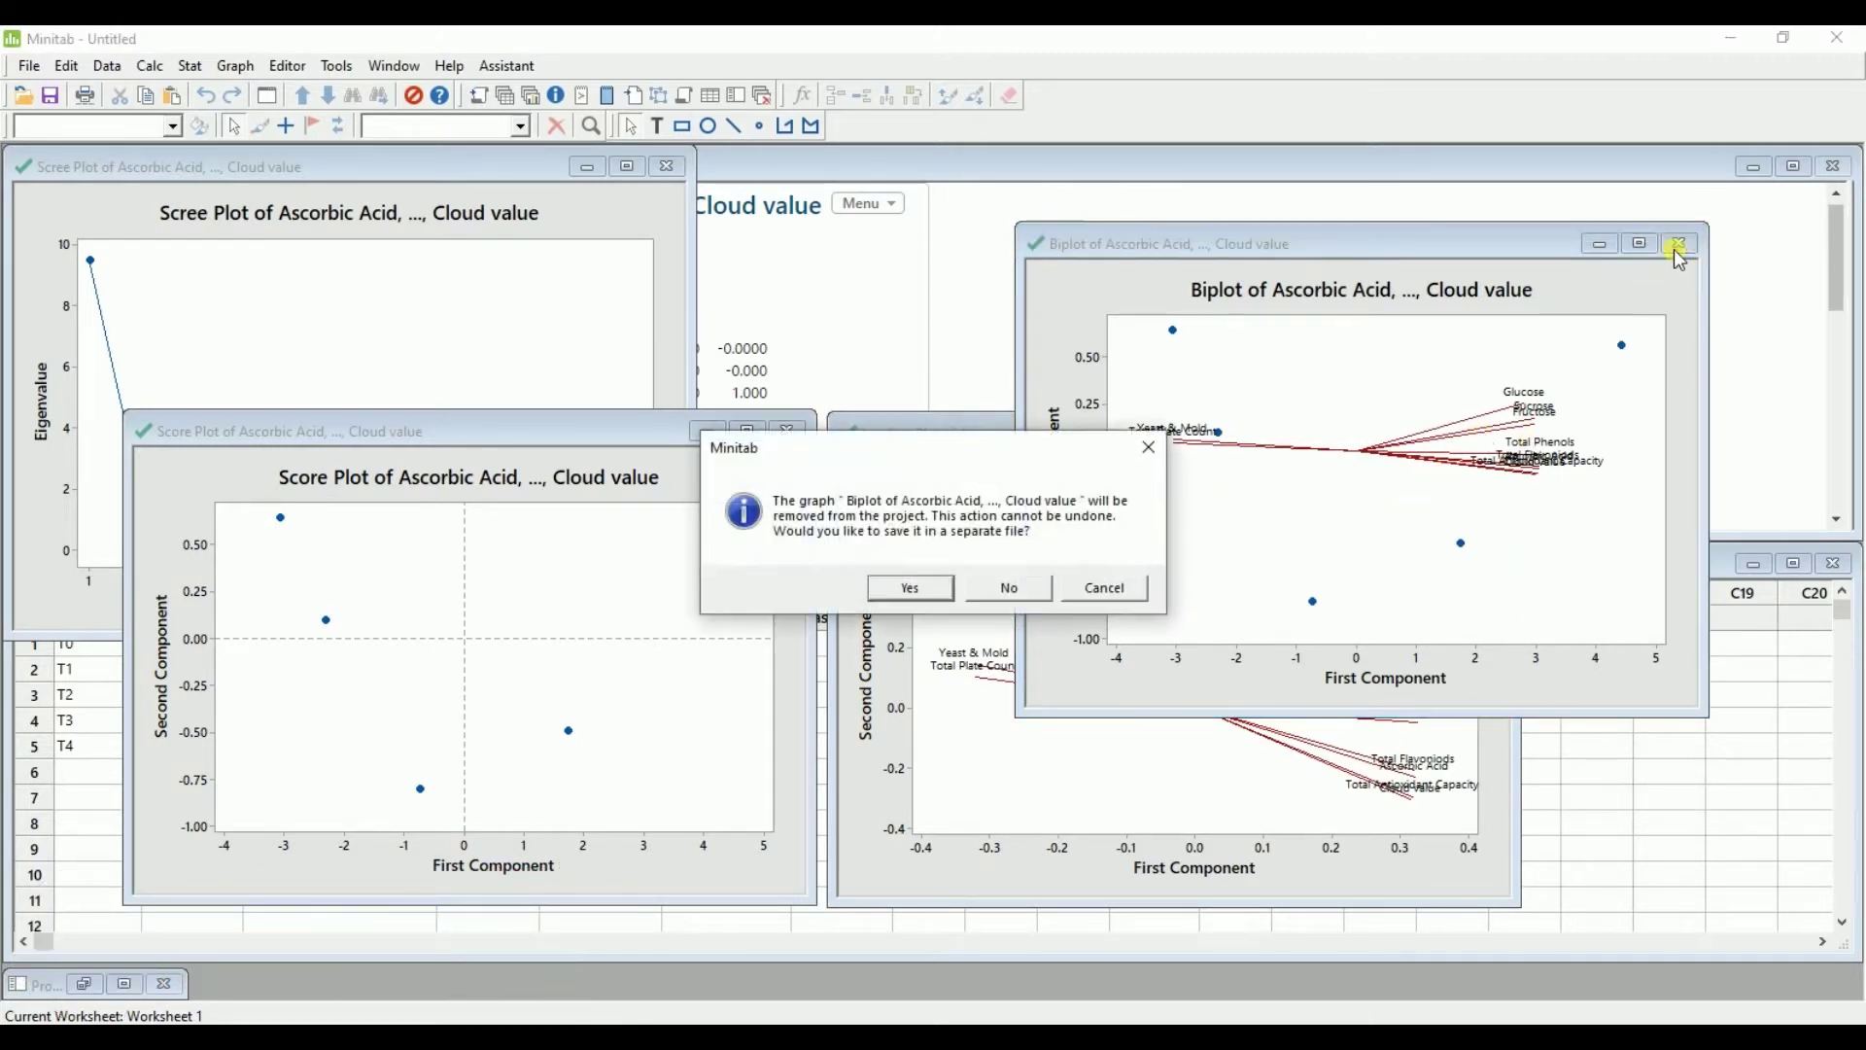
left_click(1007, 589)
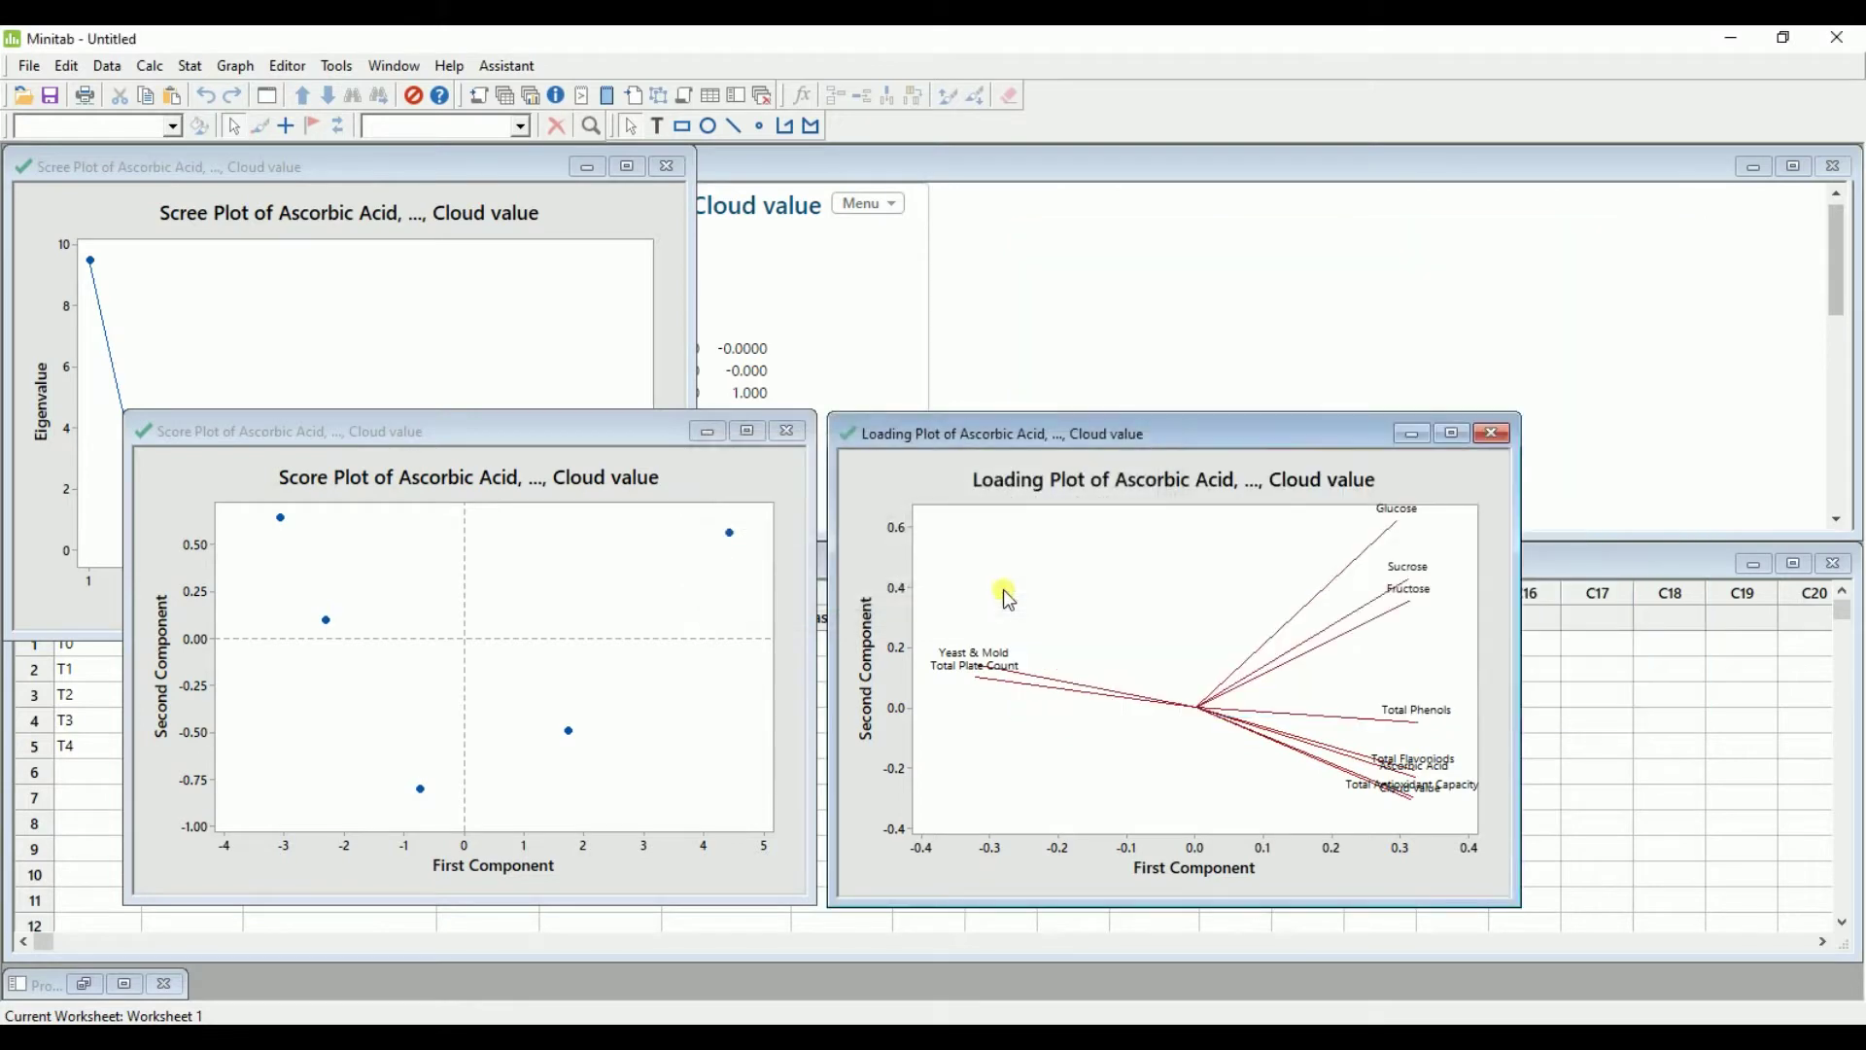
Move the scree plot clear of the session output to examine its eigenvalues, and close it without saving
left_click_drag(441, 170, 1476, 254)
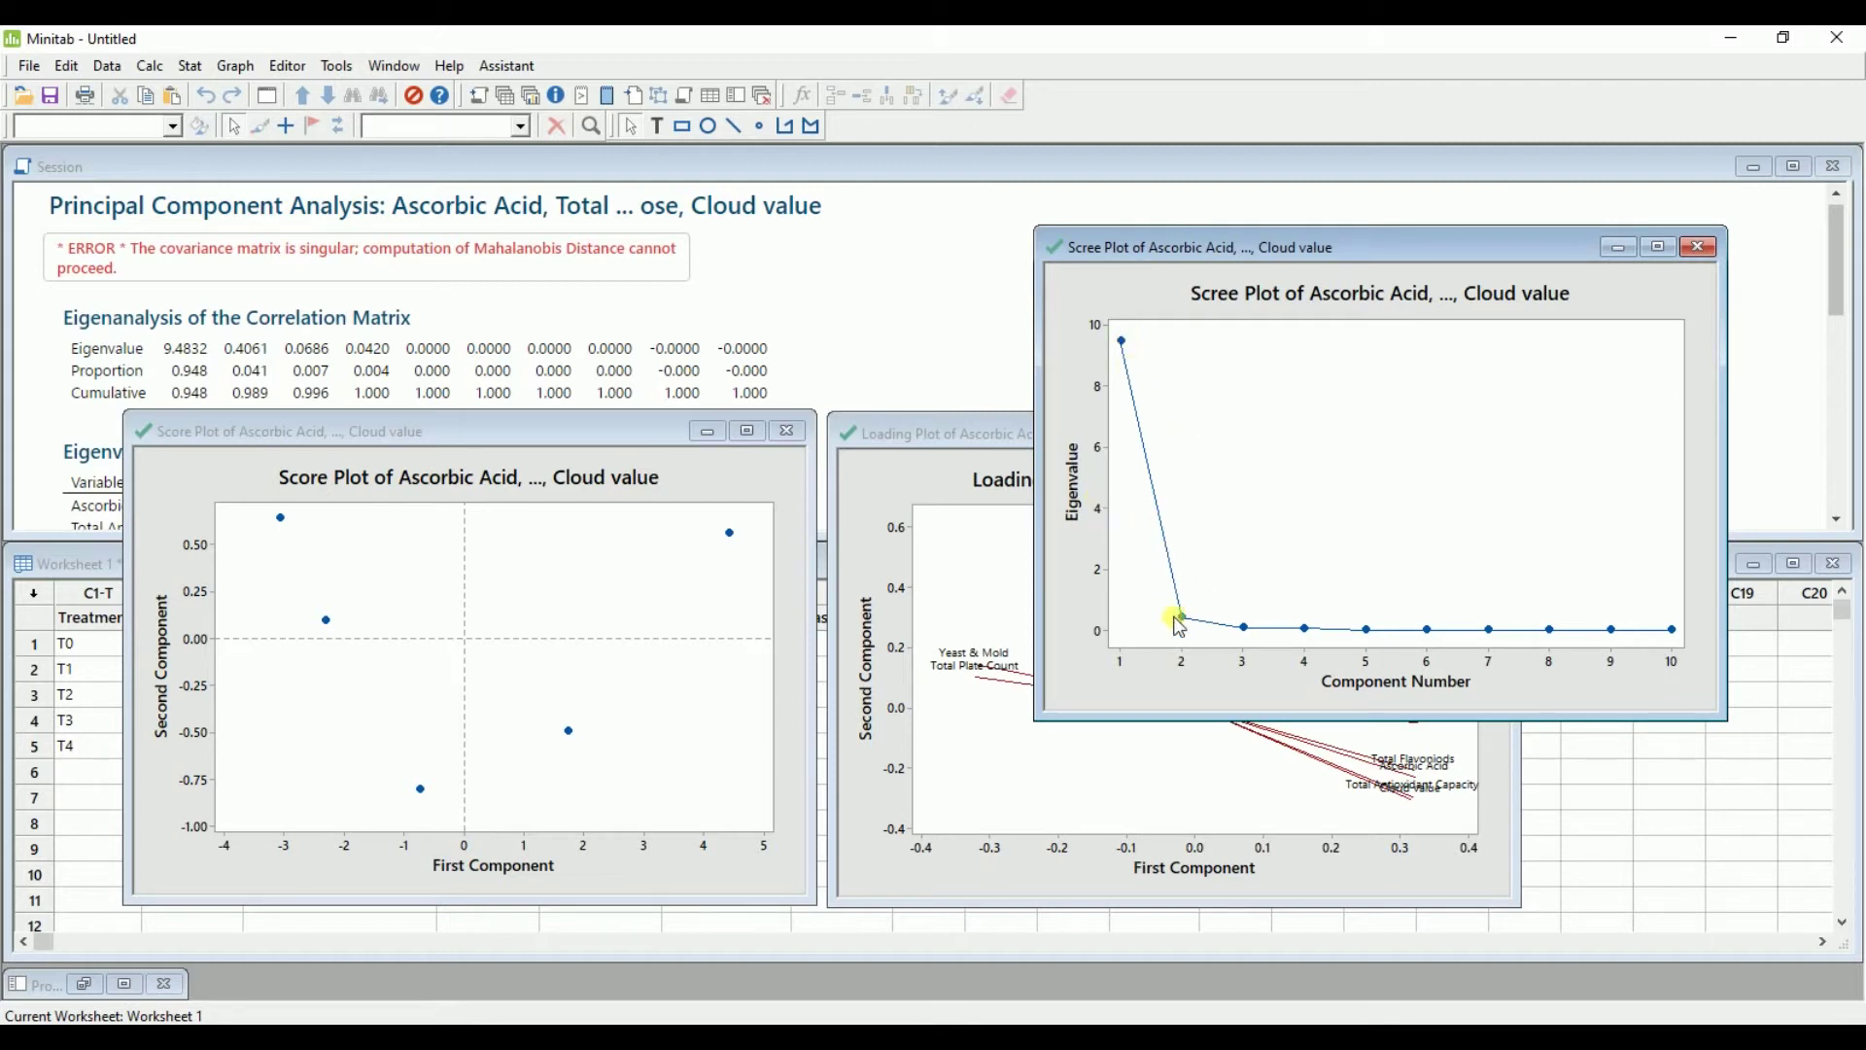
mouse_move(1175, 616)
left_click(1699, 247)
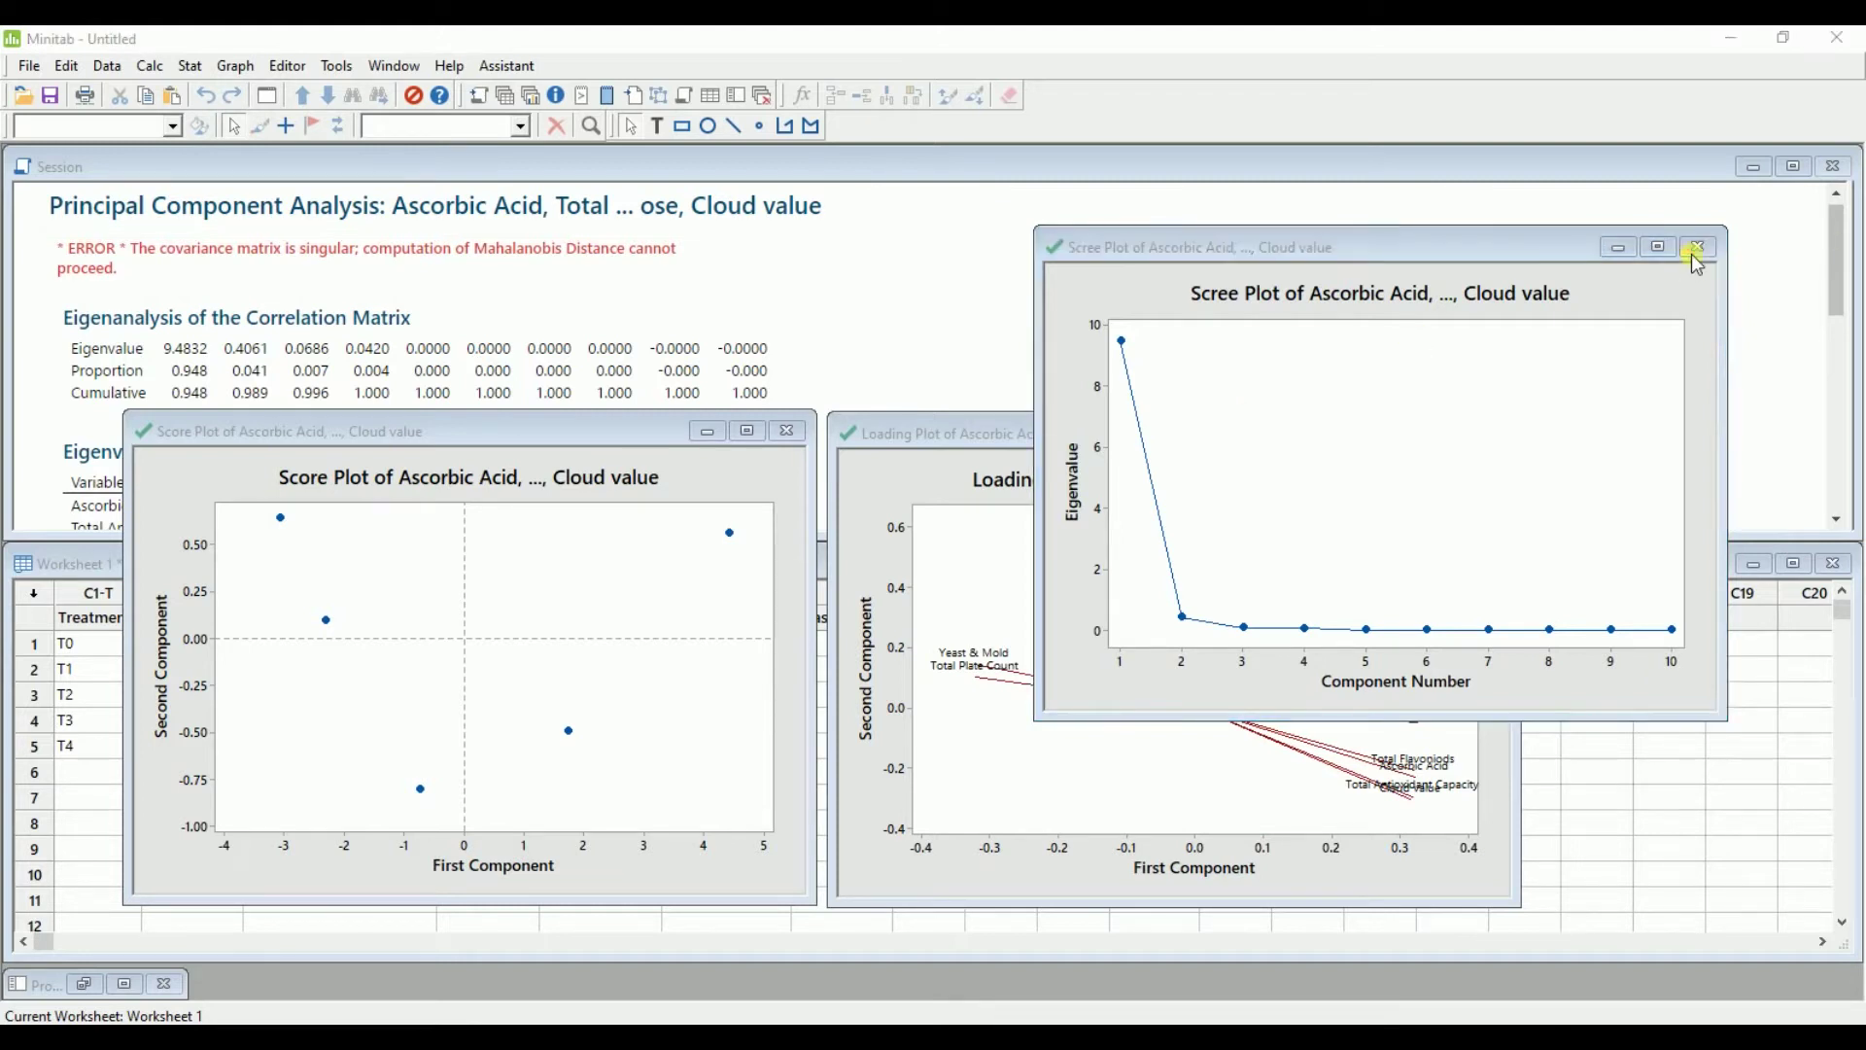
left_click(1007, 588)
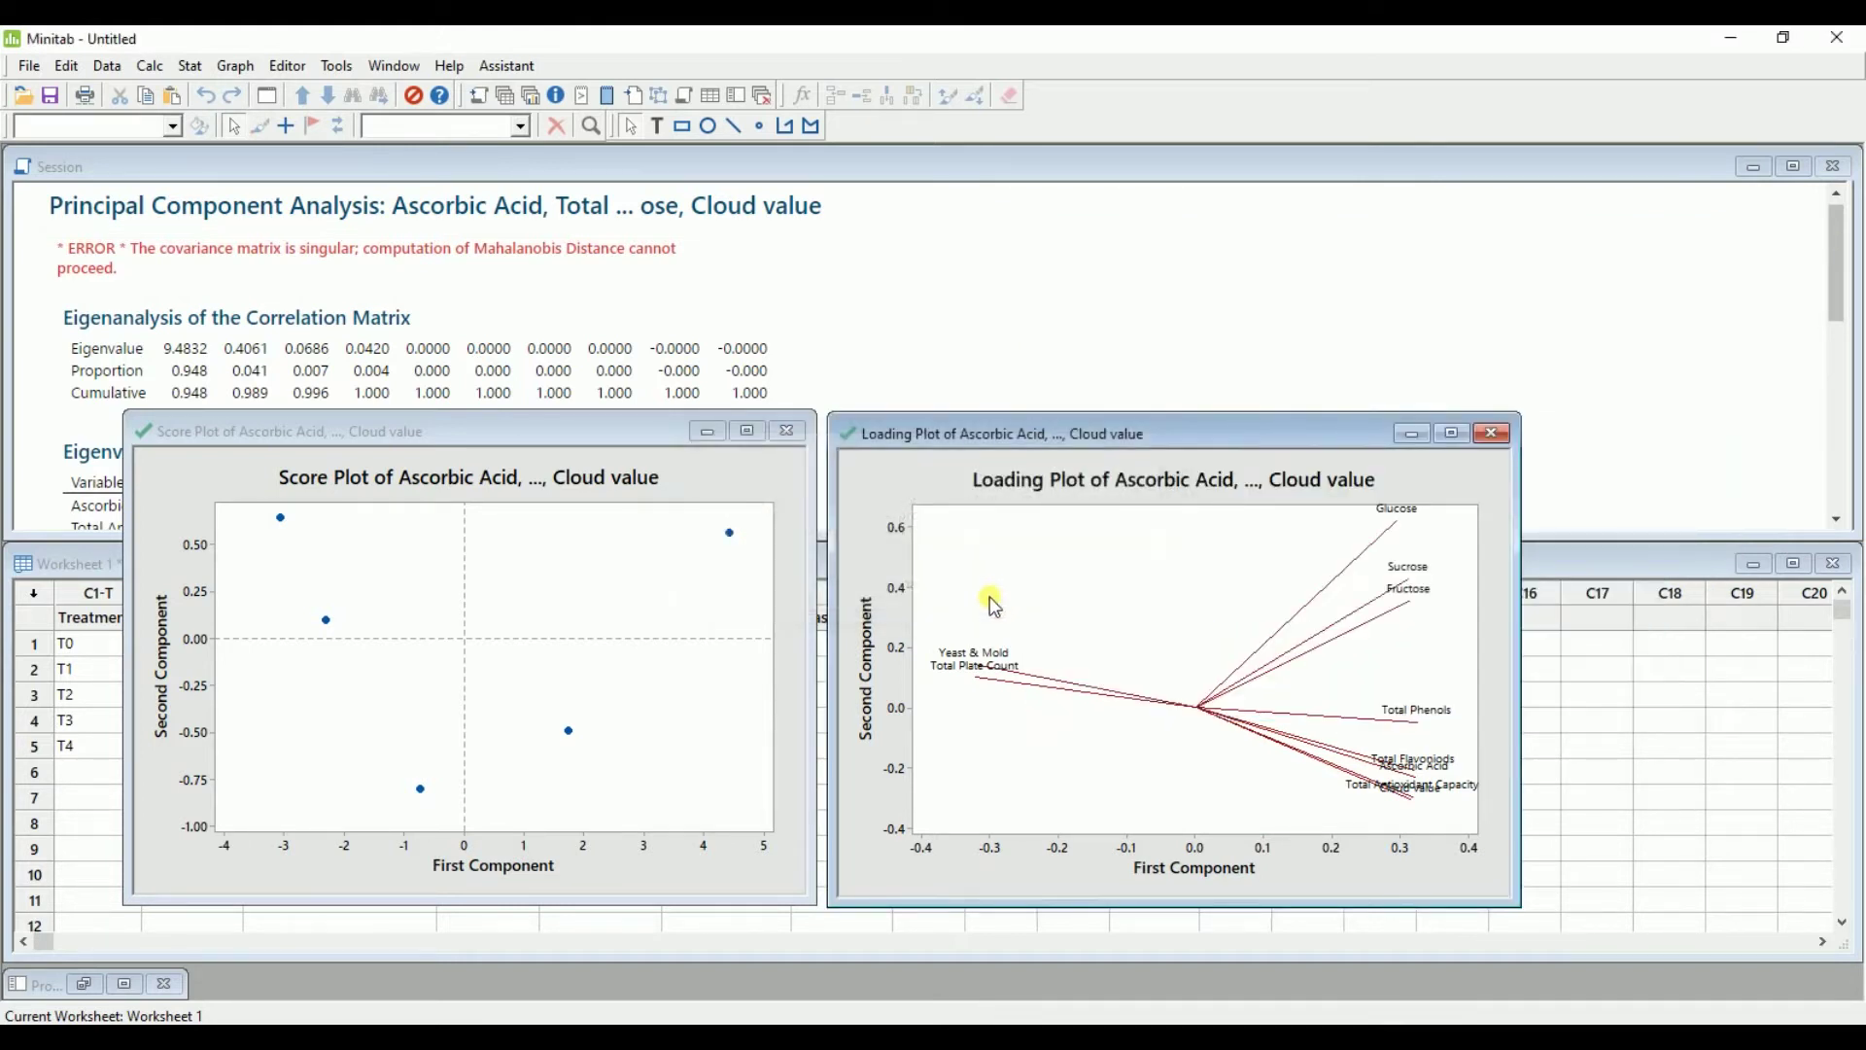
Align the score plot and loading plot windows side by side at the same height for comparison
left_click_drag(950, 435, 1110, 302)
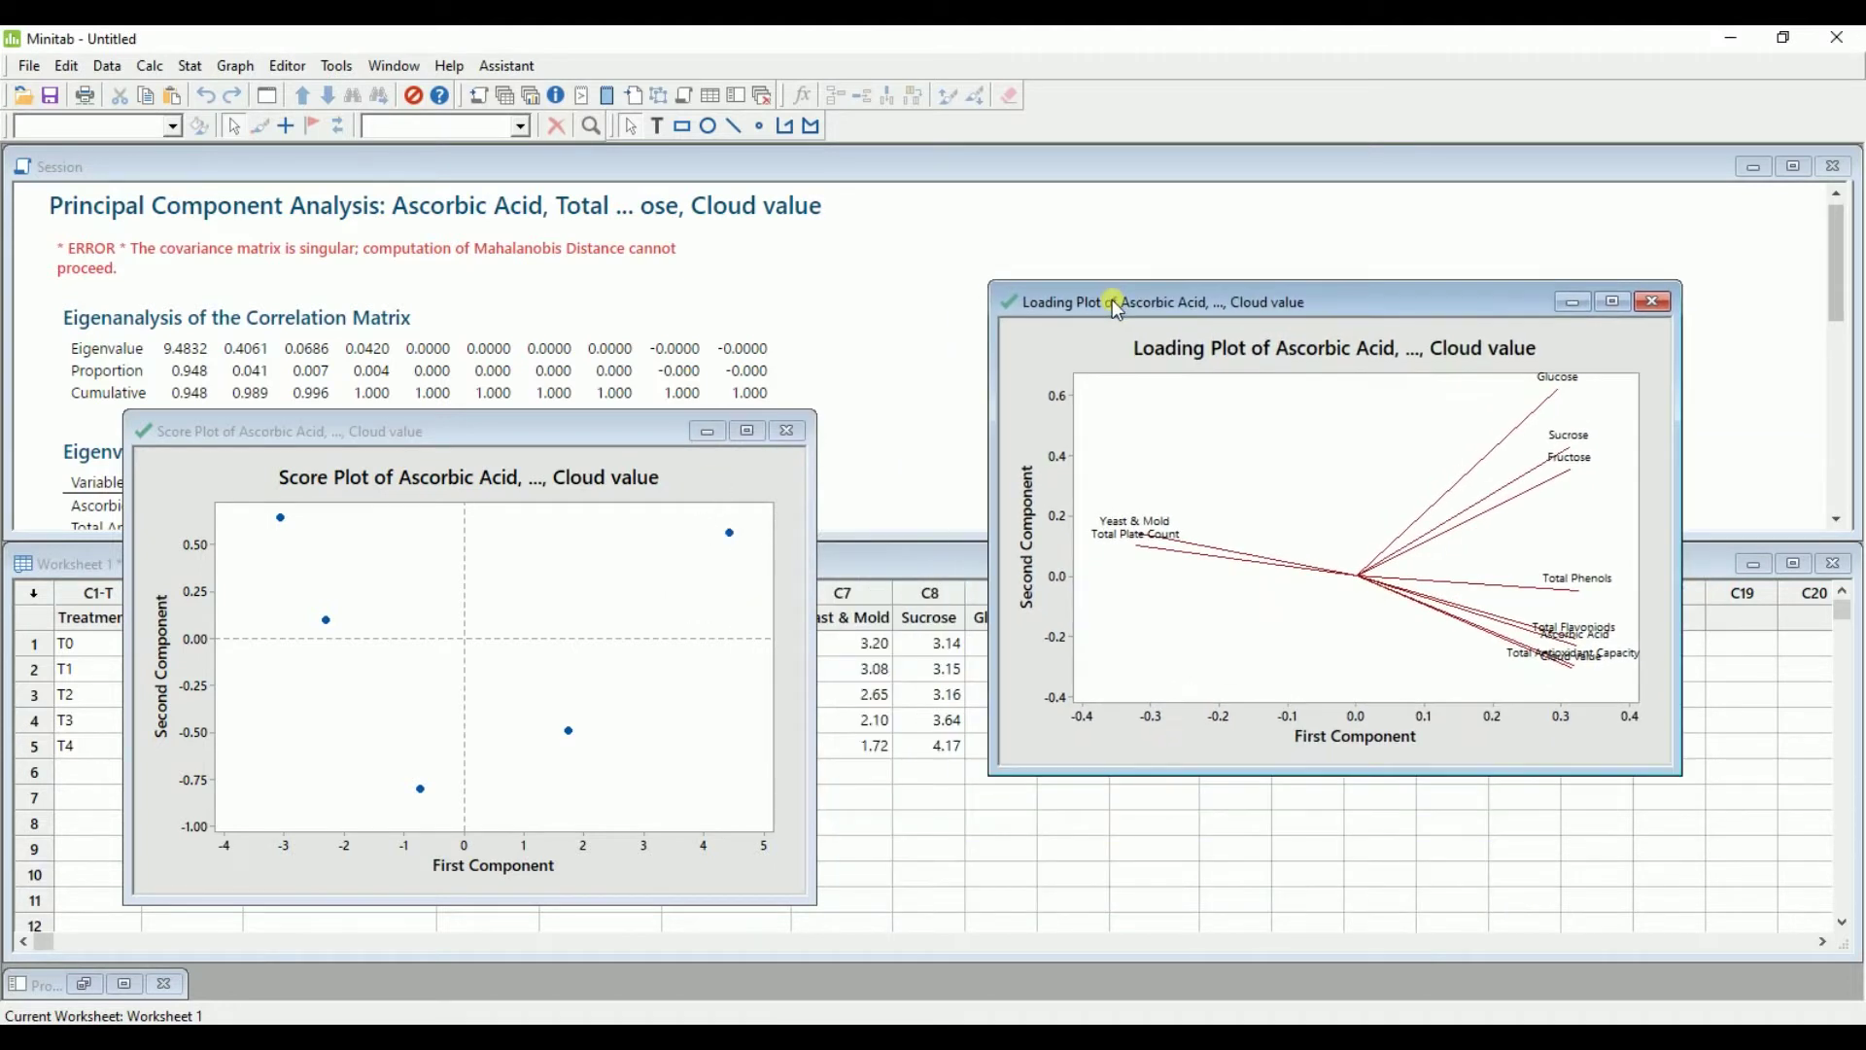
left_click_drag(425, 415, 563, 292)
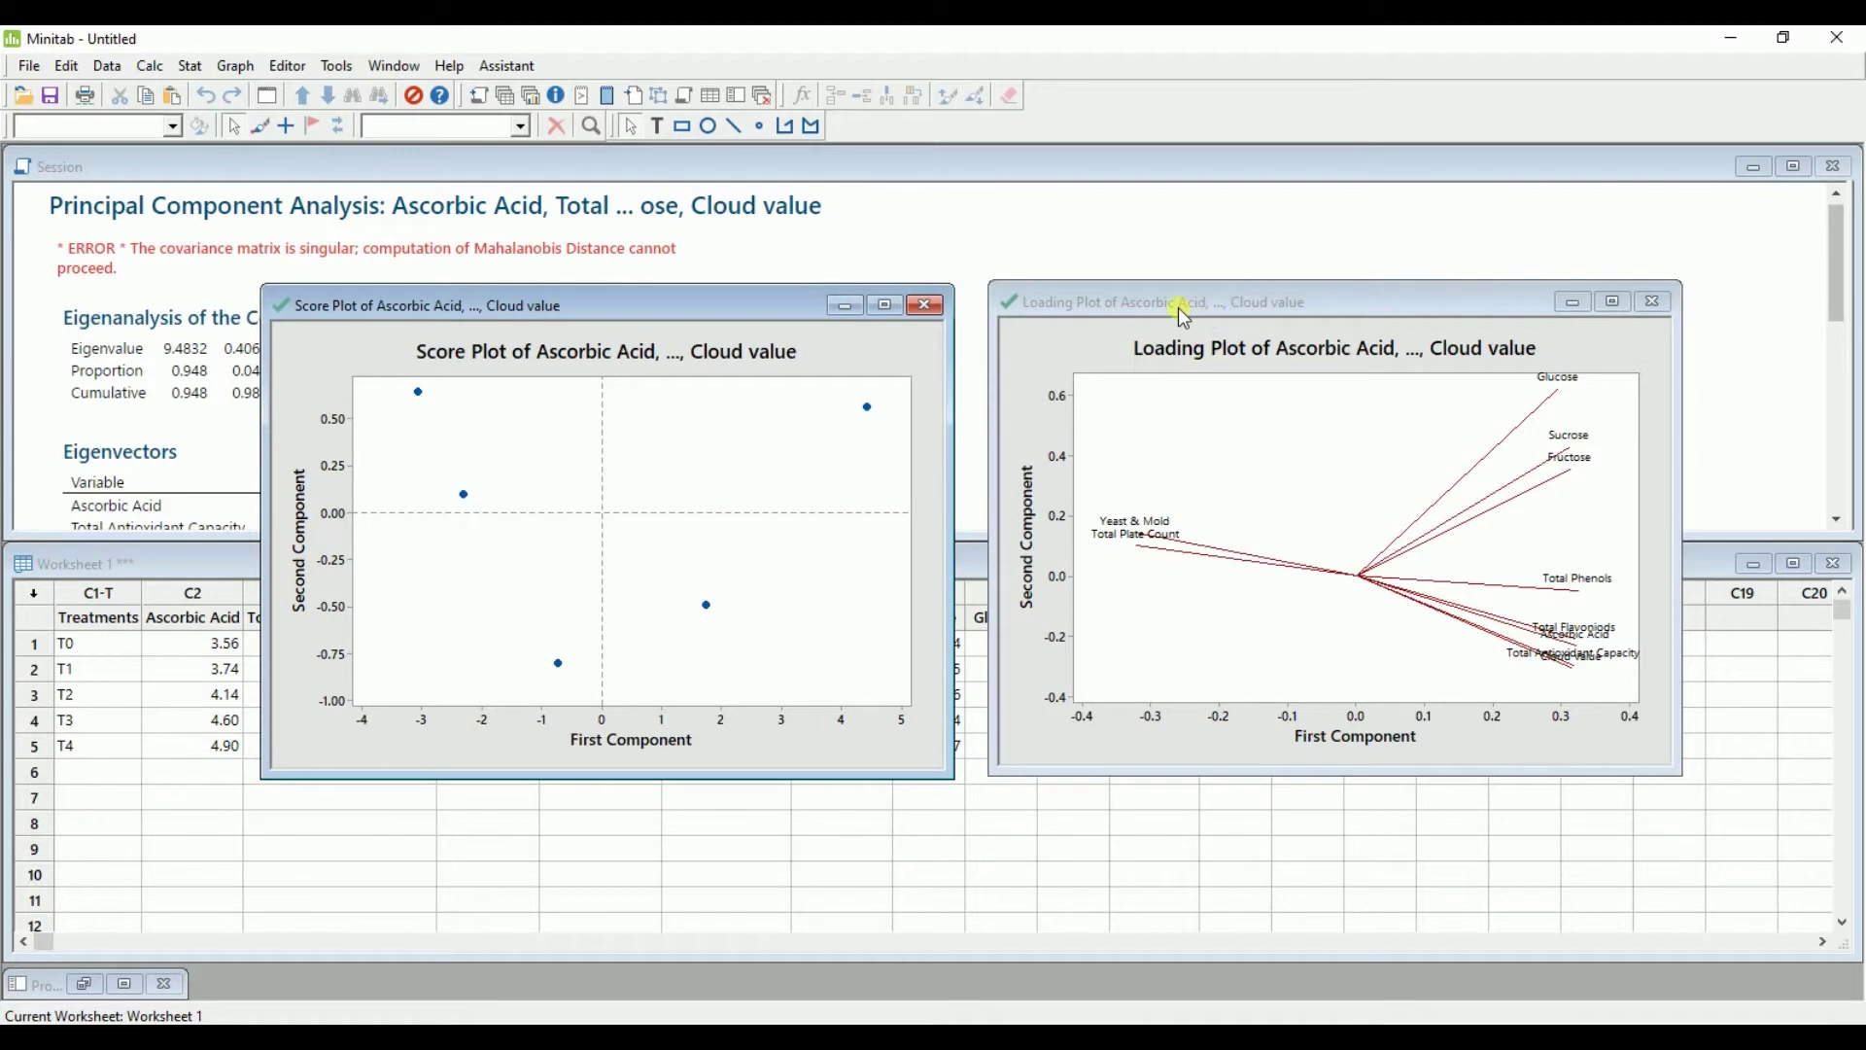
left_click_drag(671, 305, 681, 284)
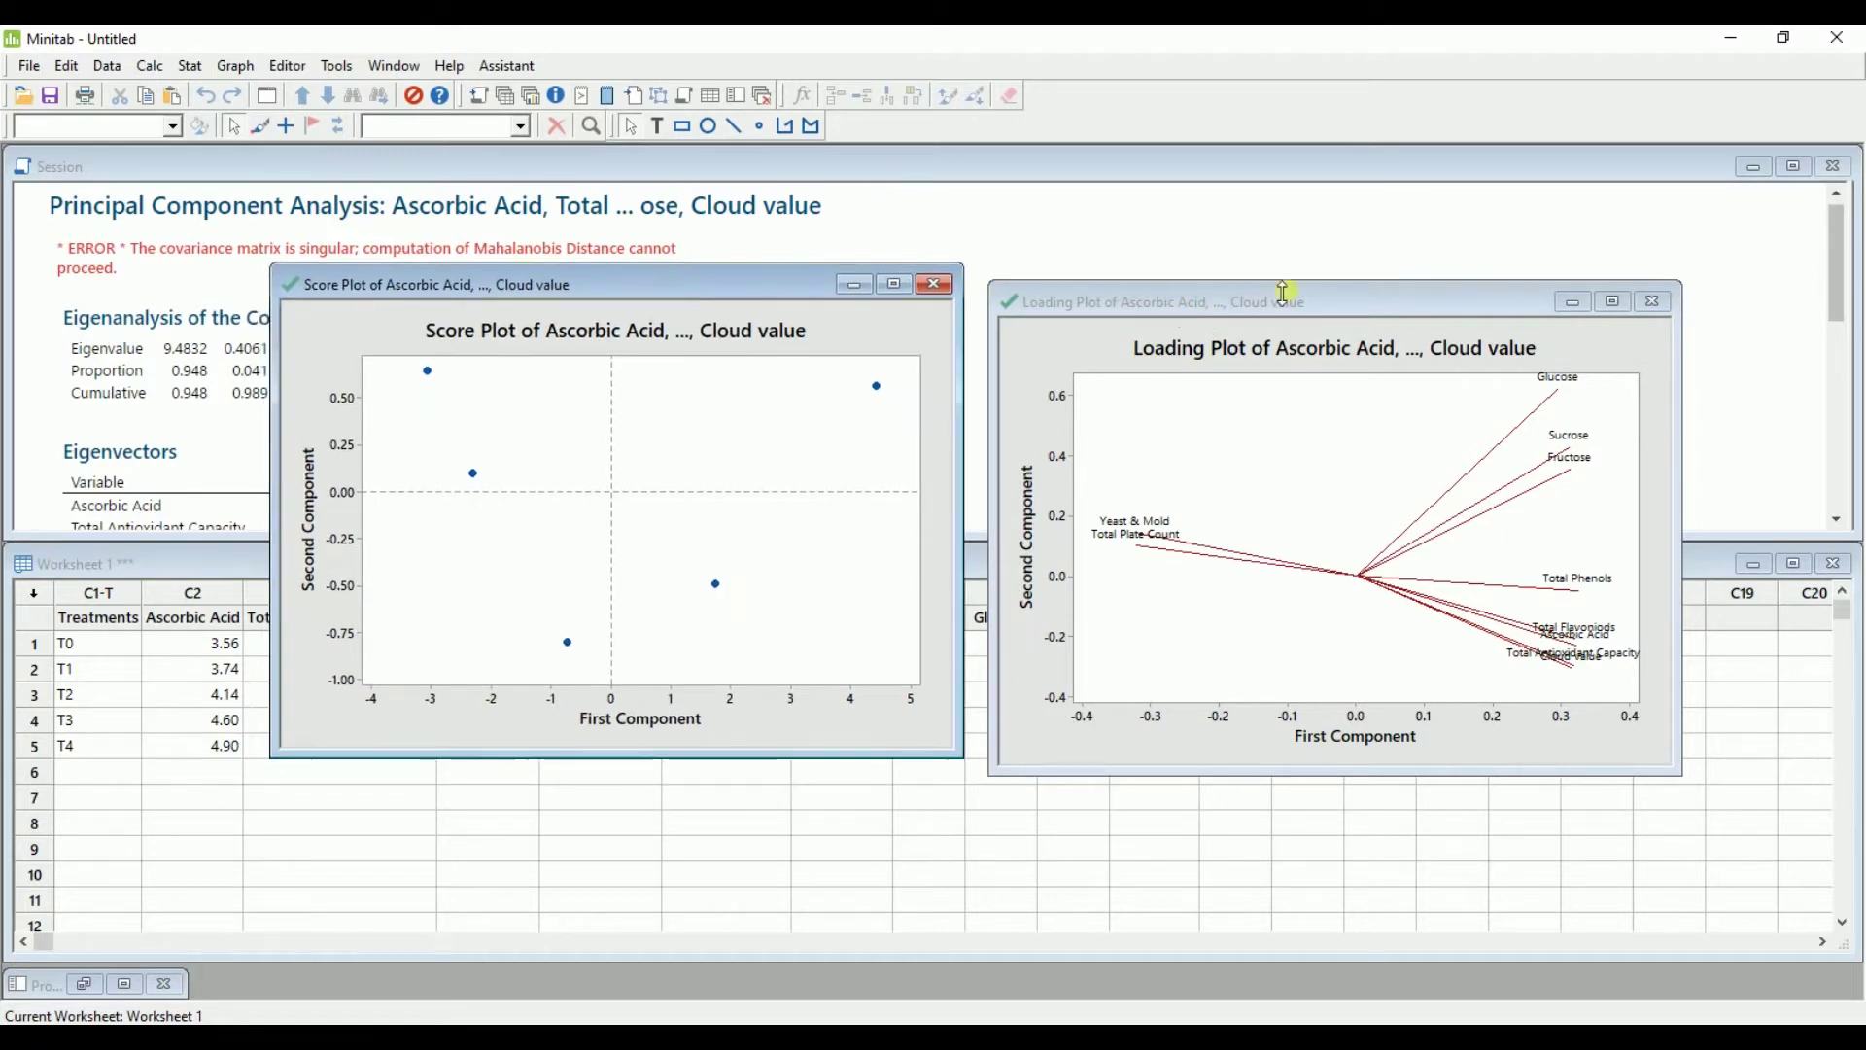
left_click_drag(1242, 305, 1238, 289)
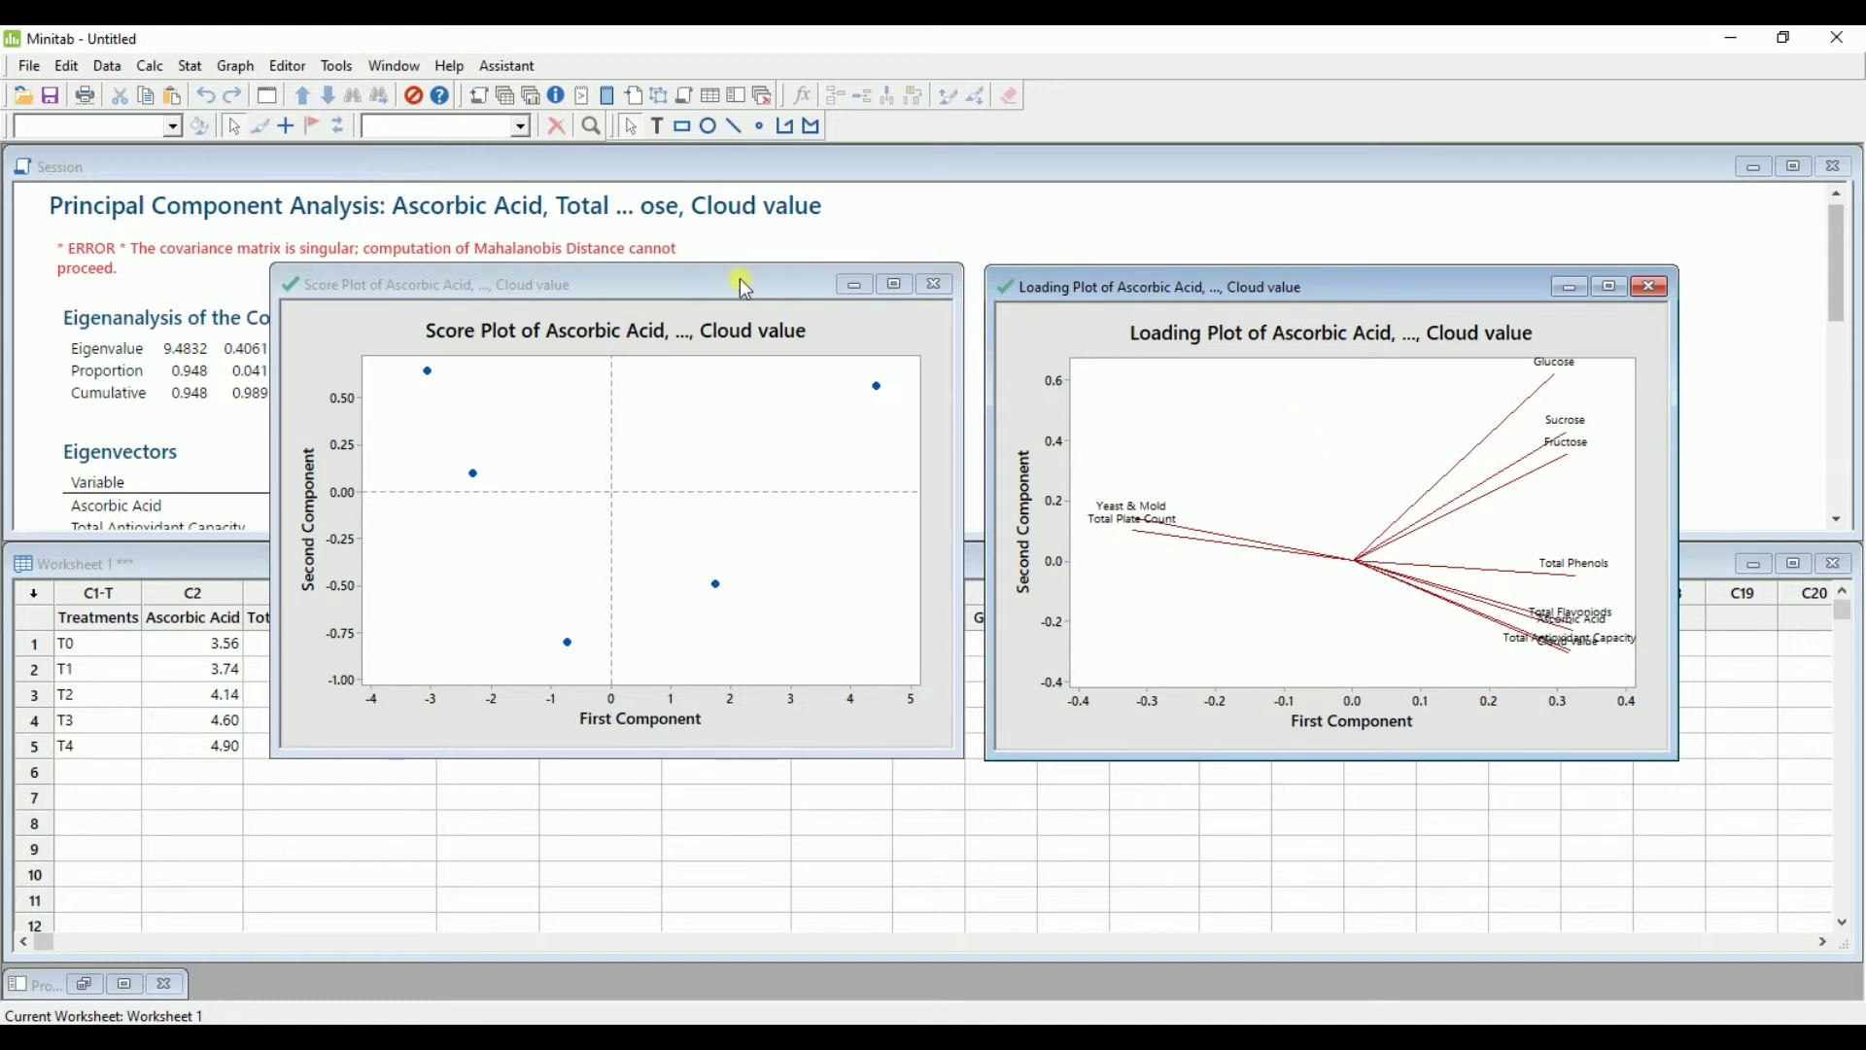
Maximize the score plot window and delete the plot's title
double_click(665, 276)
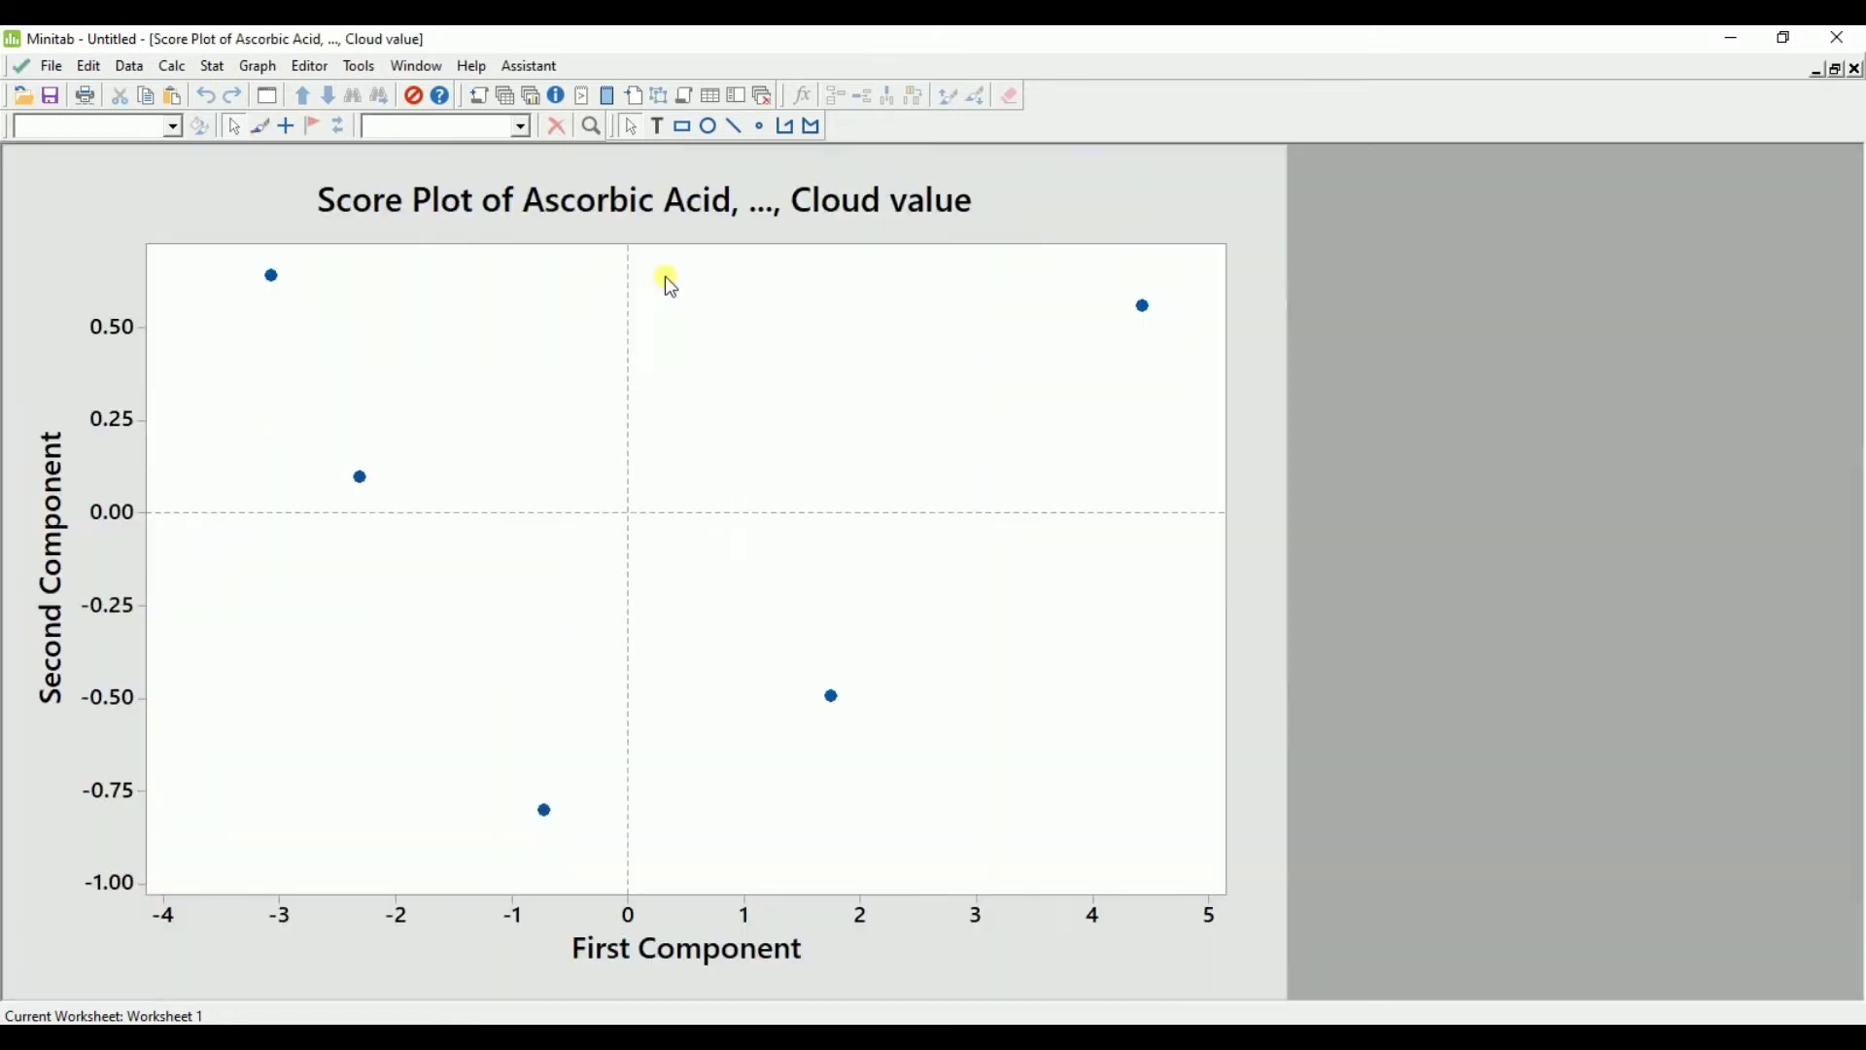
left_click(721, 206)
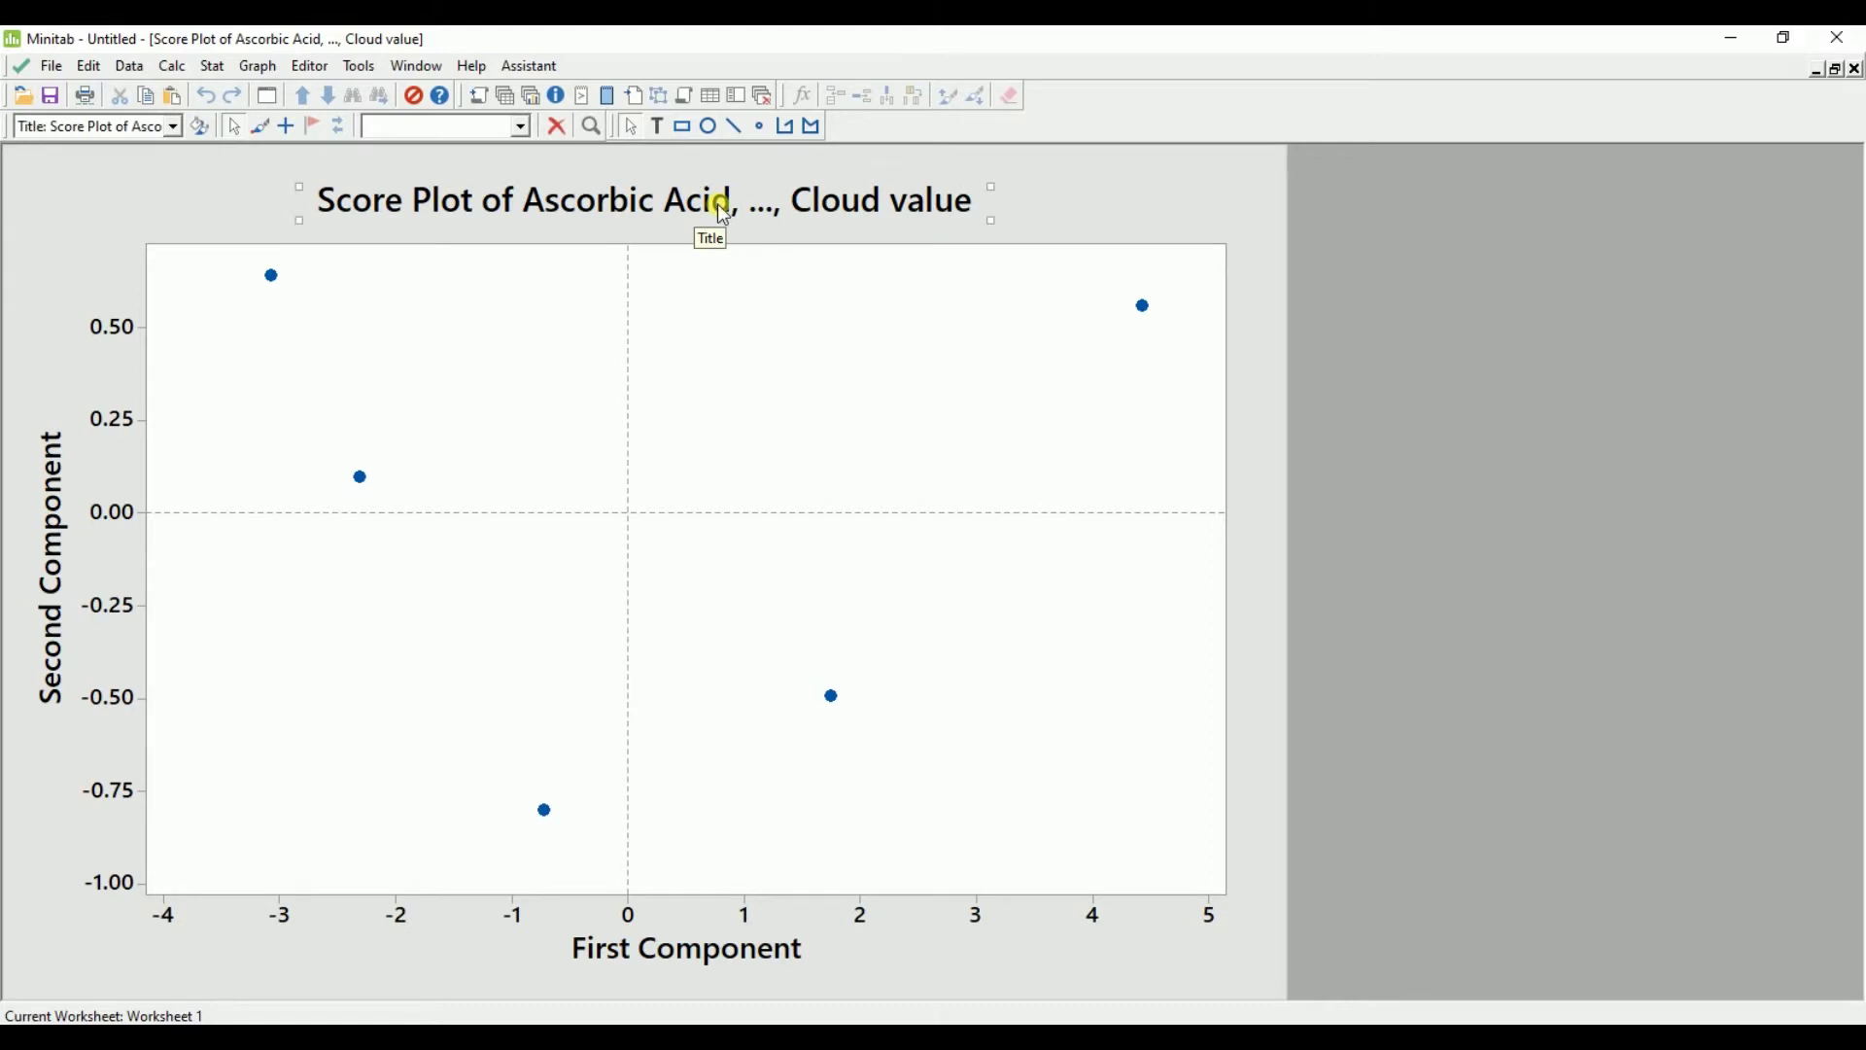
key("Delete")
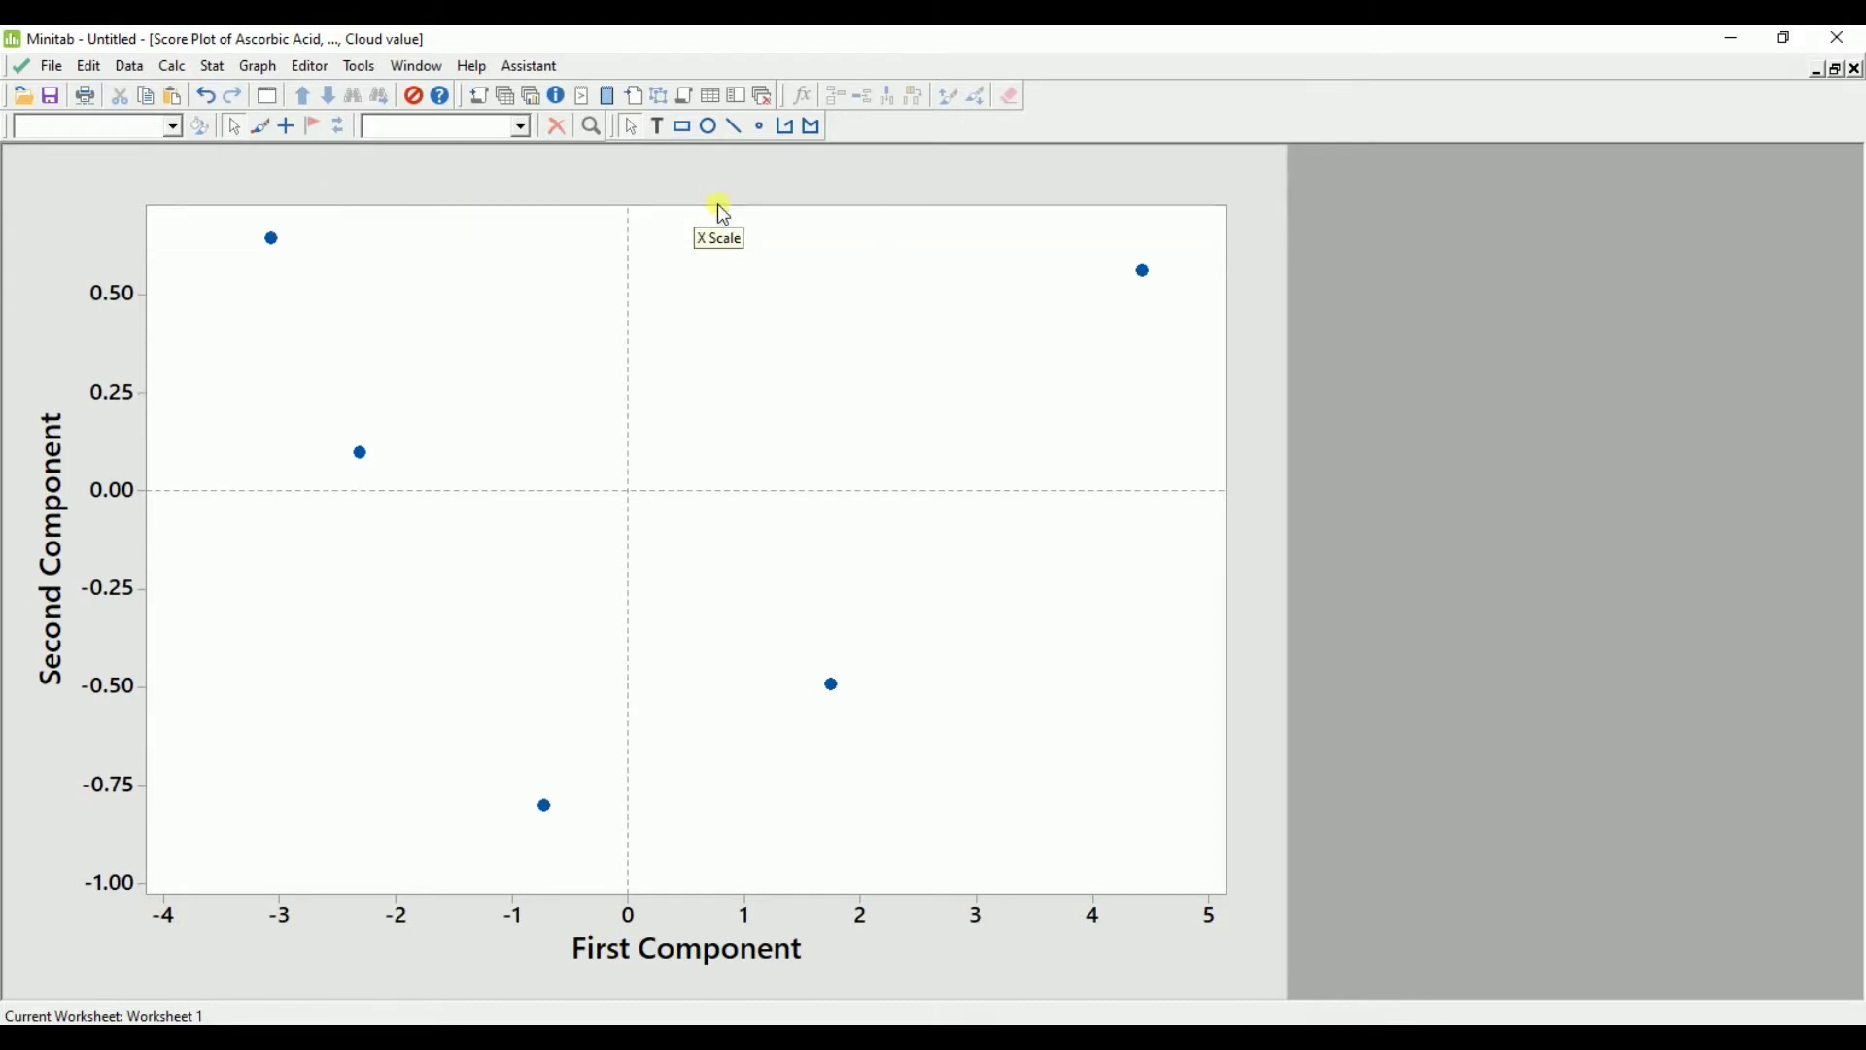
Add data labels to the score plot's points, using the Treatments column as the label source
left_click(273, 243)
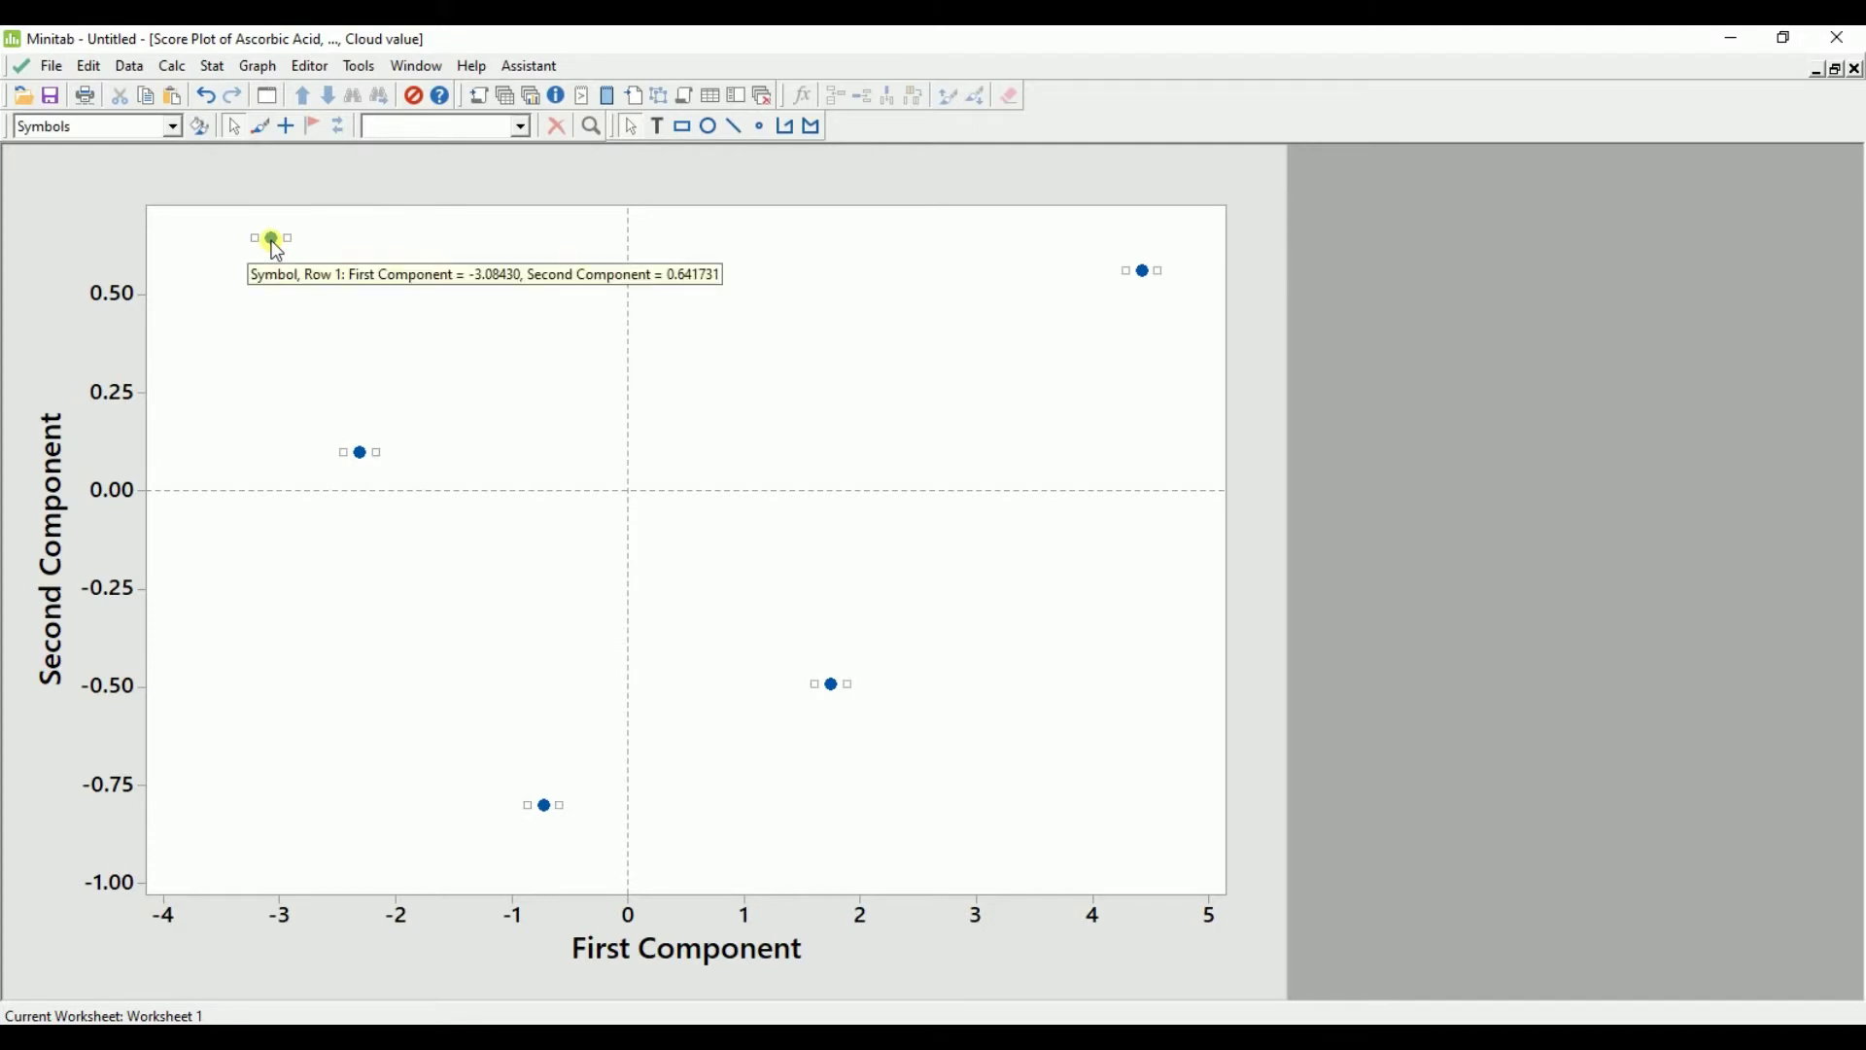
right_click(275, 247)
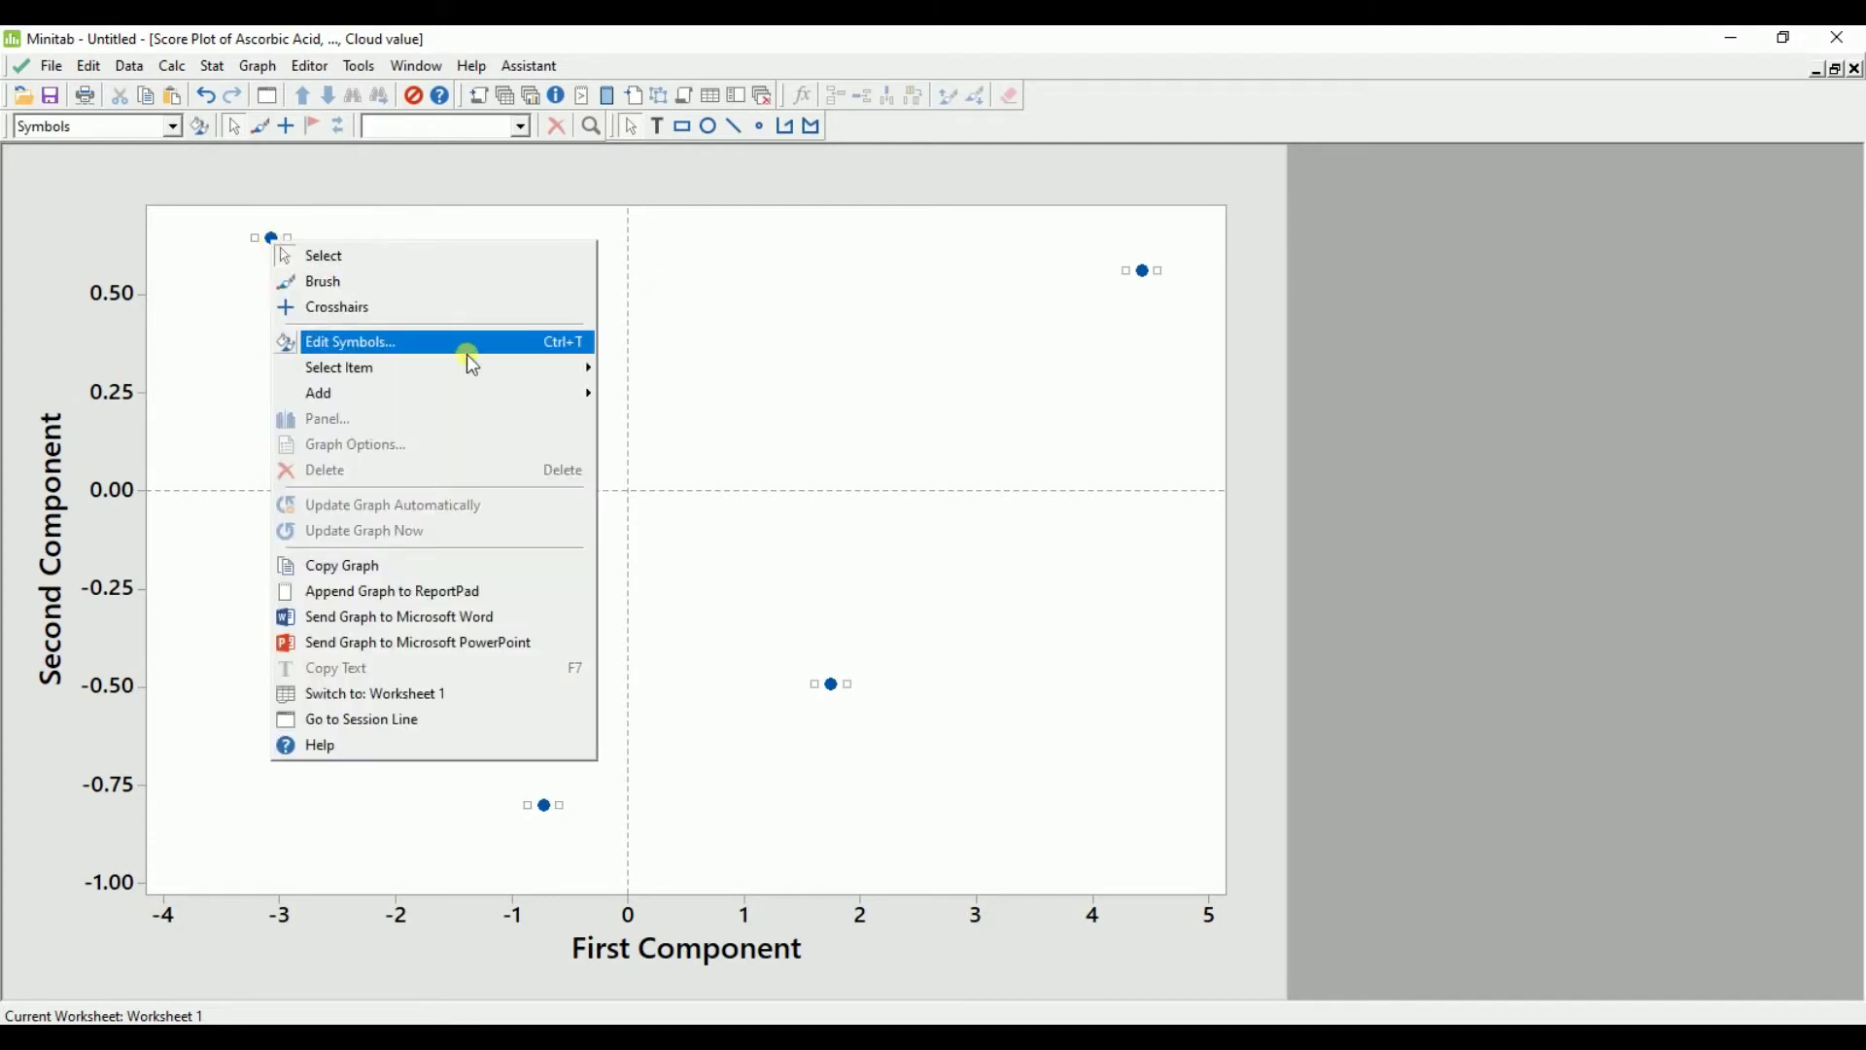
mouse_move(595, 394)
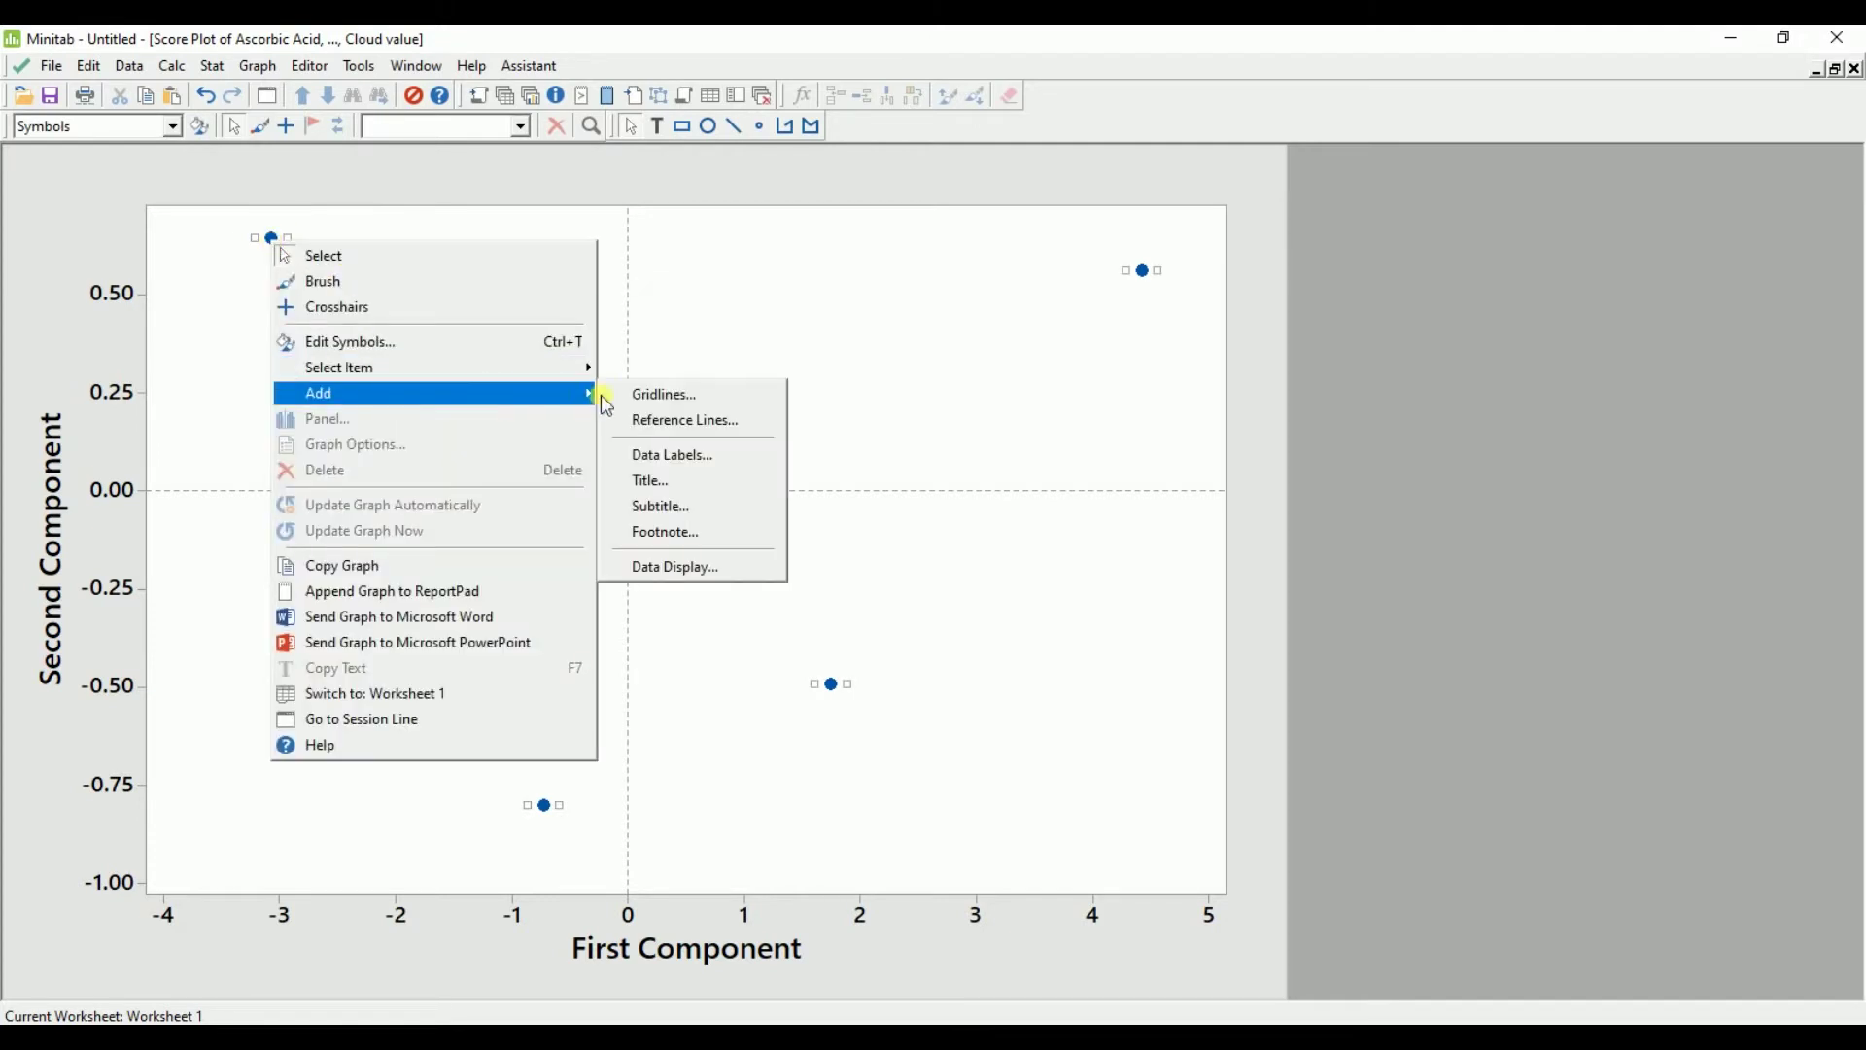
left_click(682, 457)
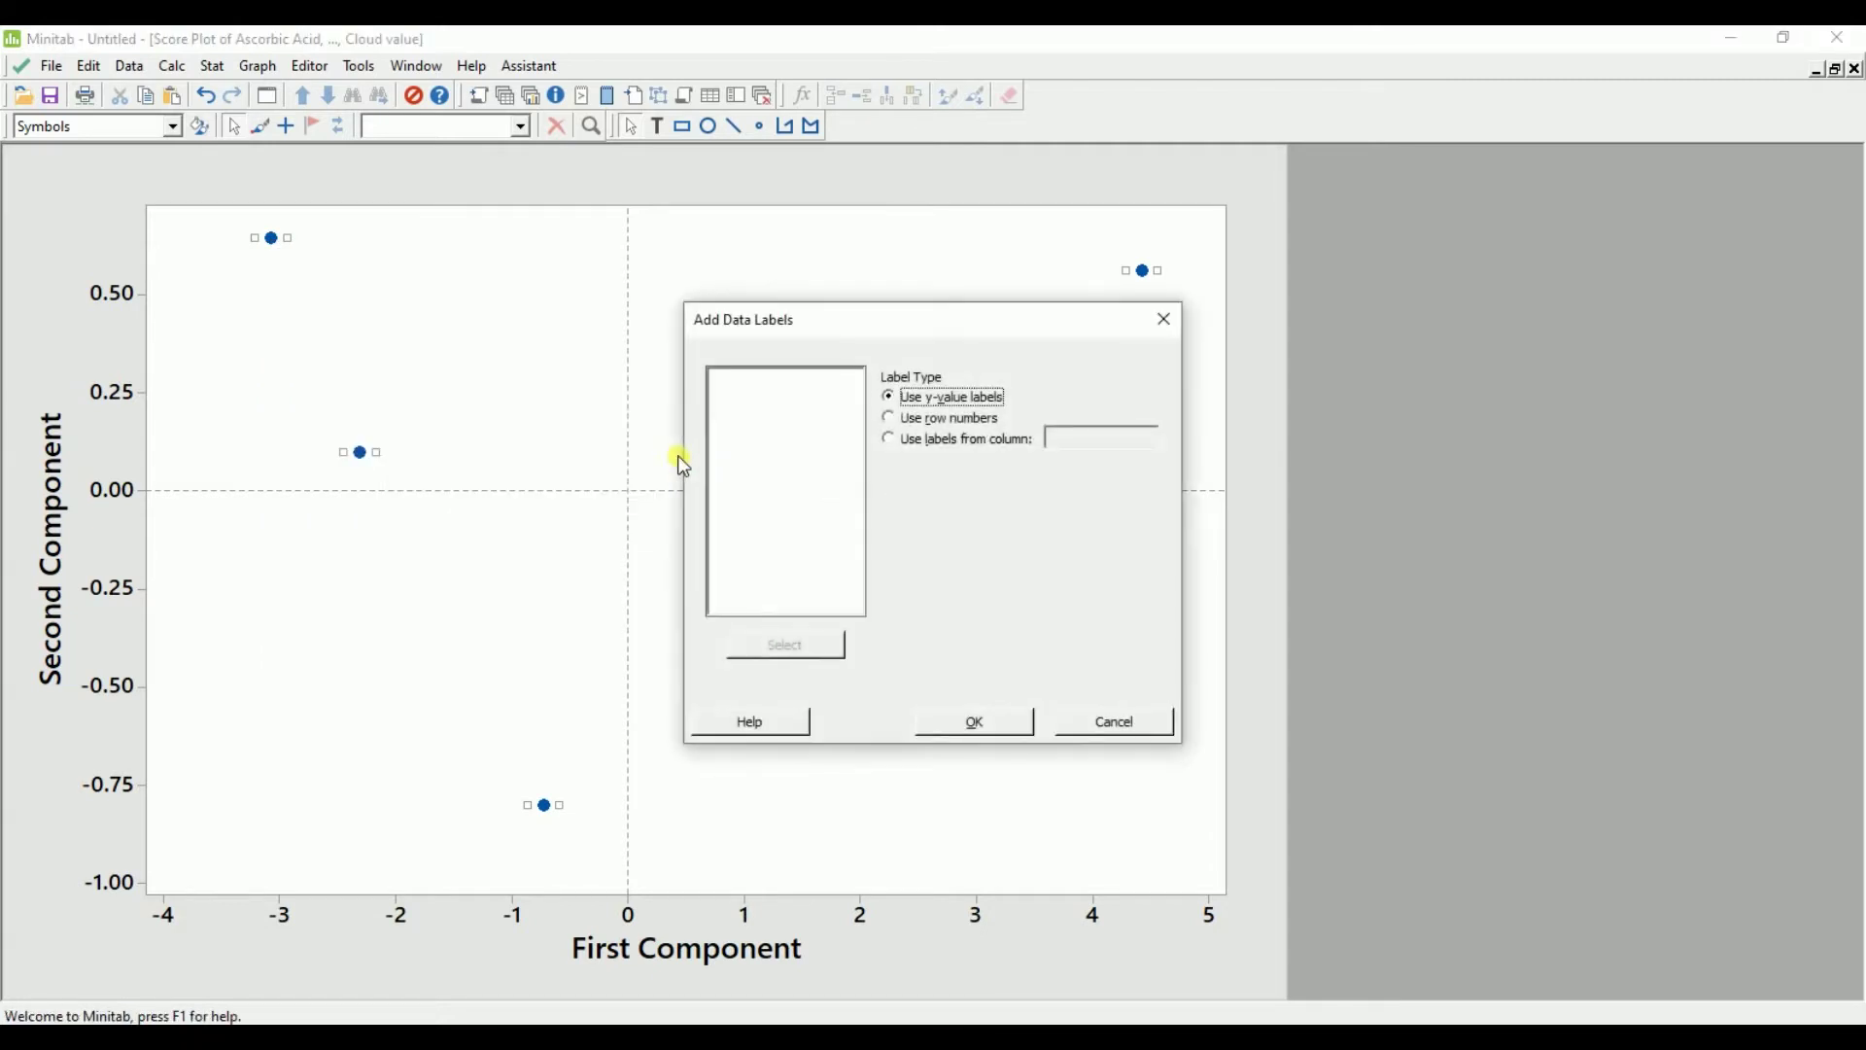
left_click(888, 441)
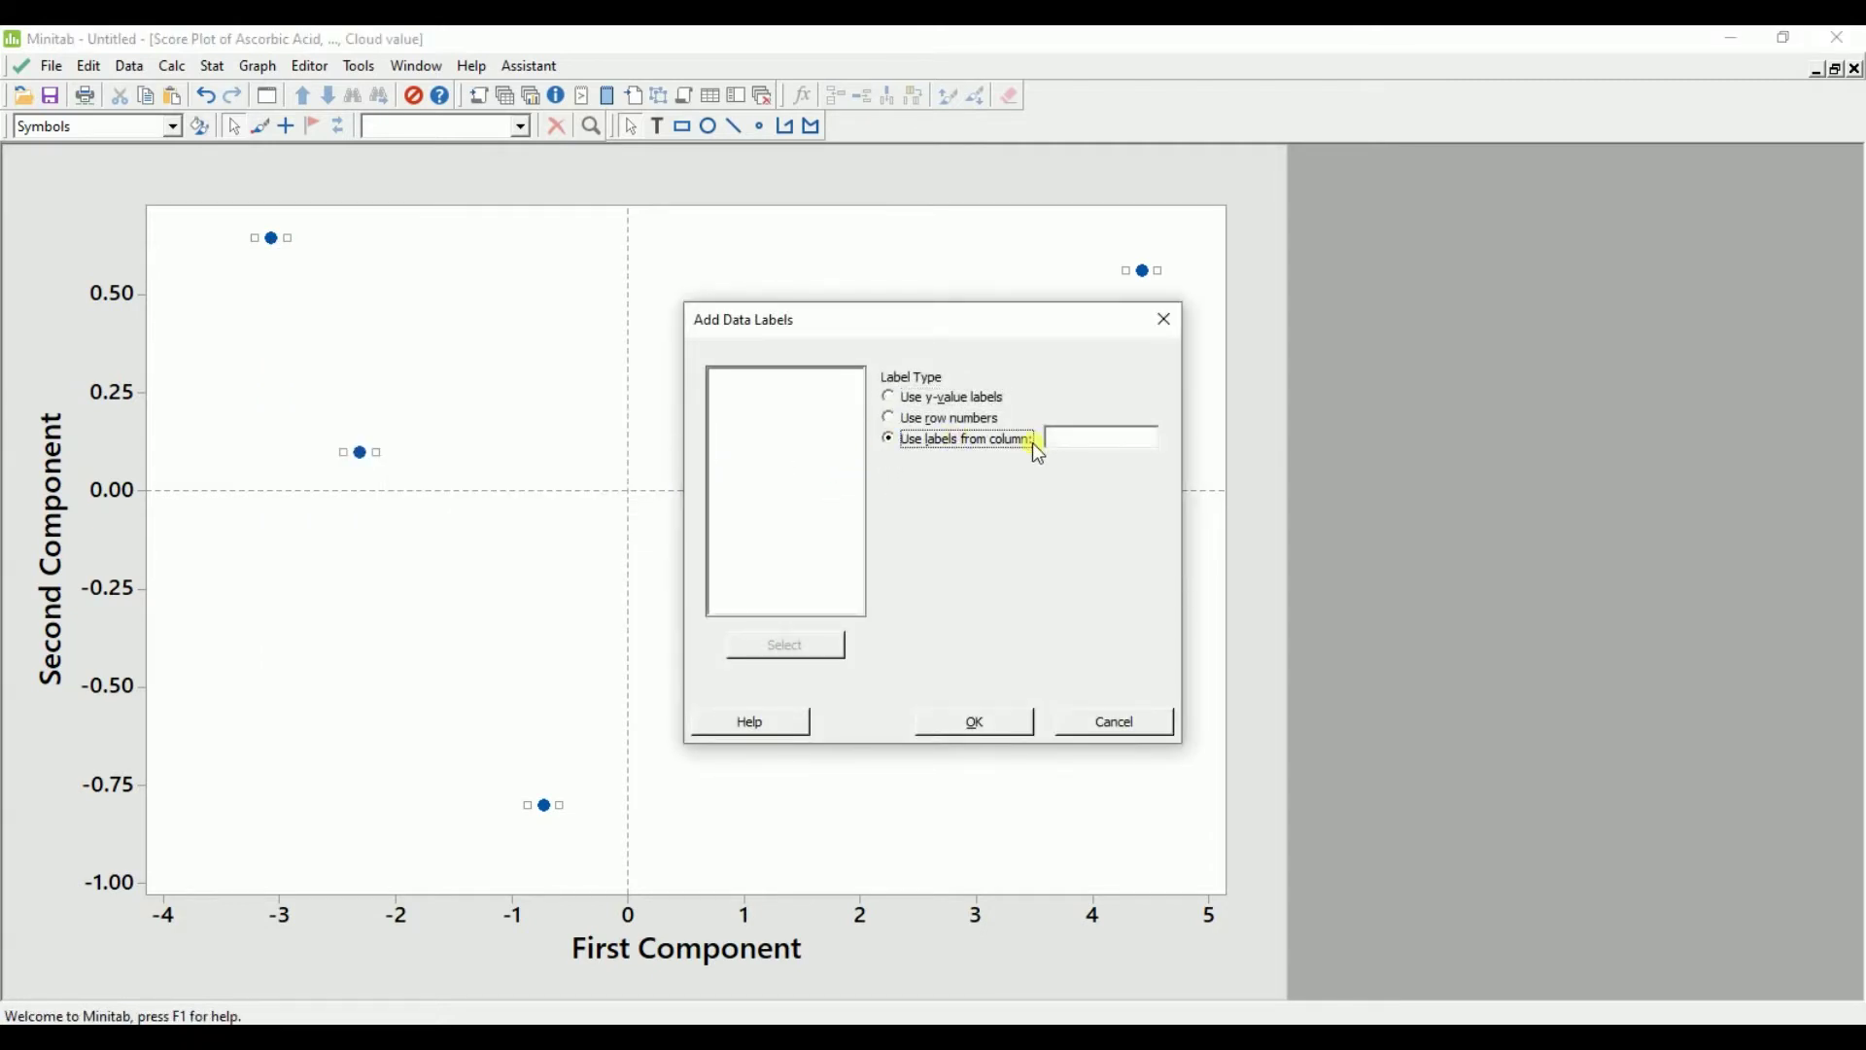
left_click(1077, 446)
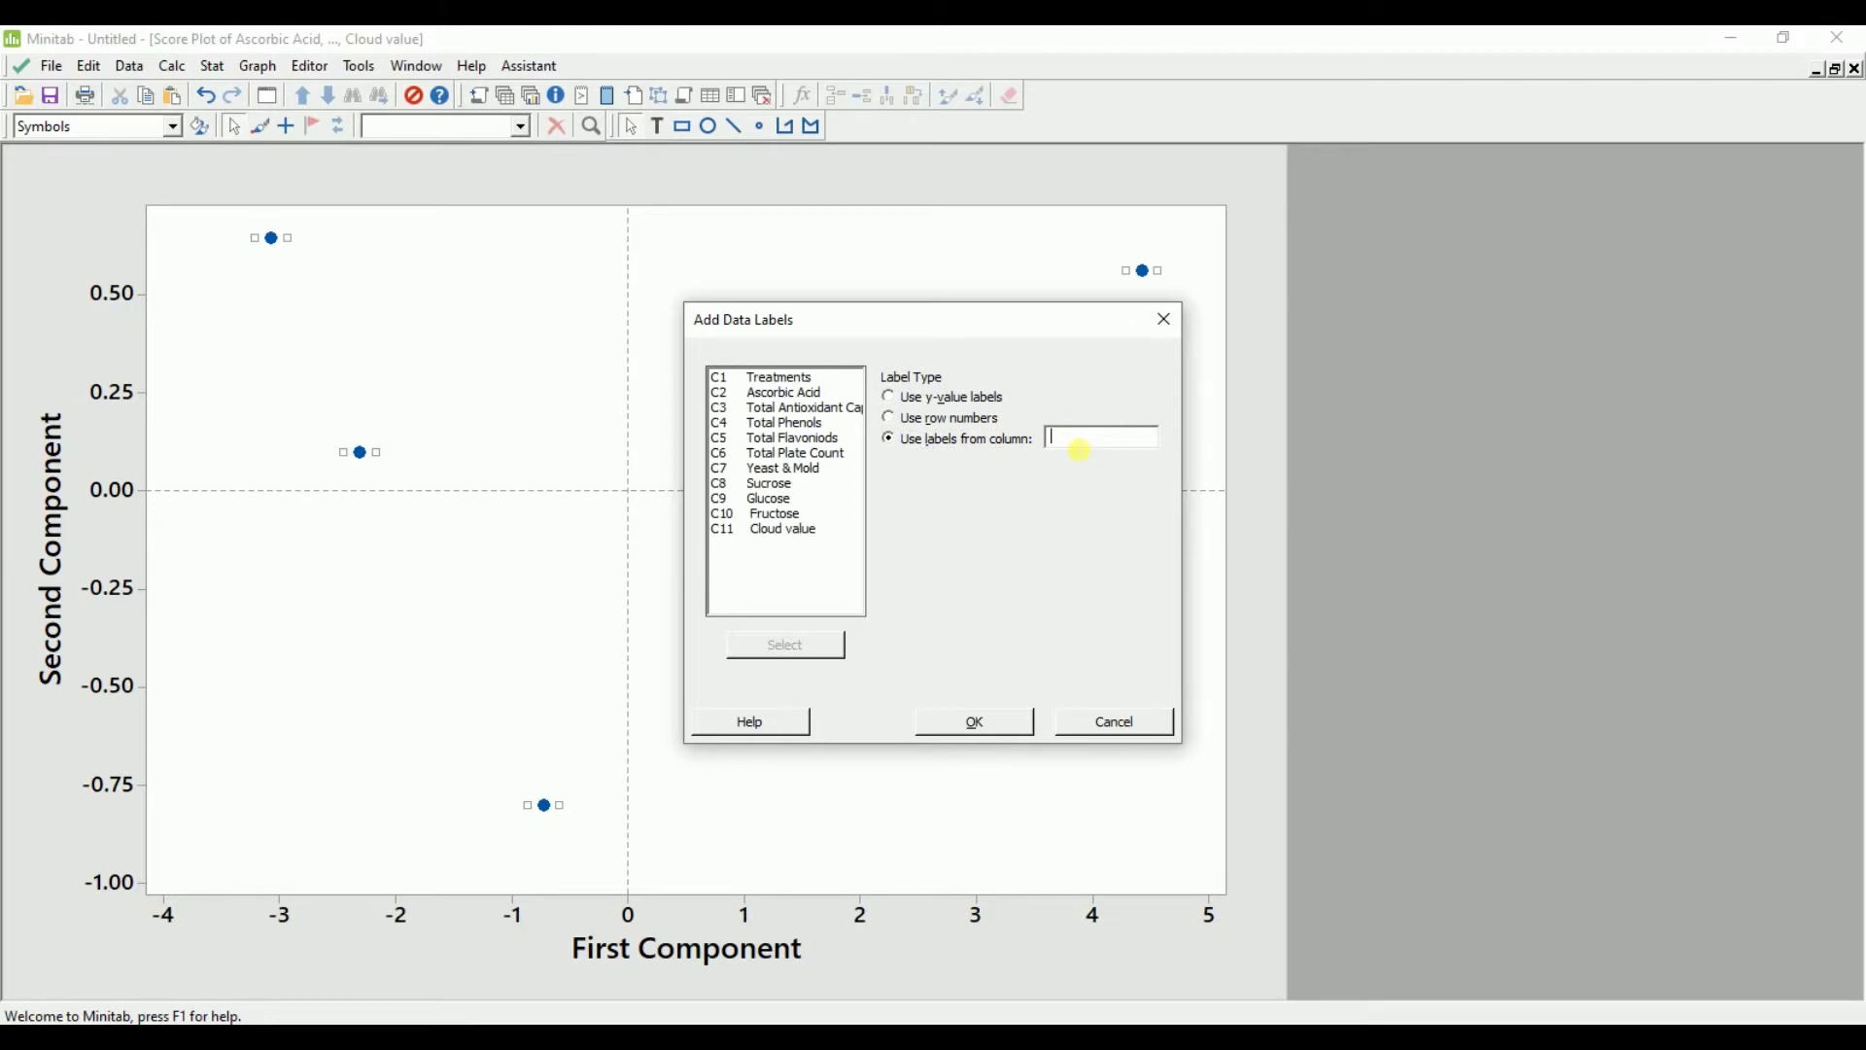
left_click(783, 383)
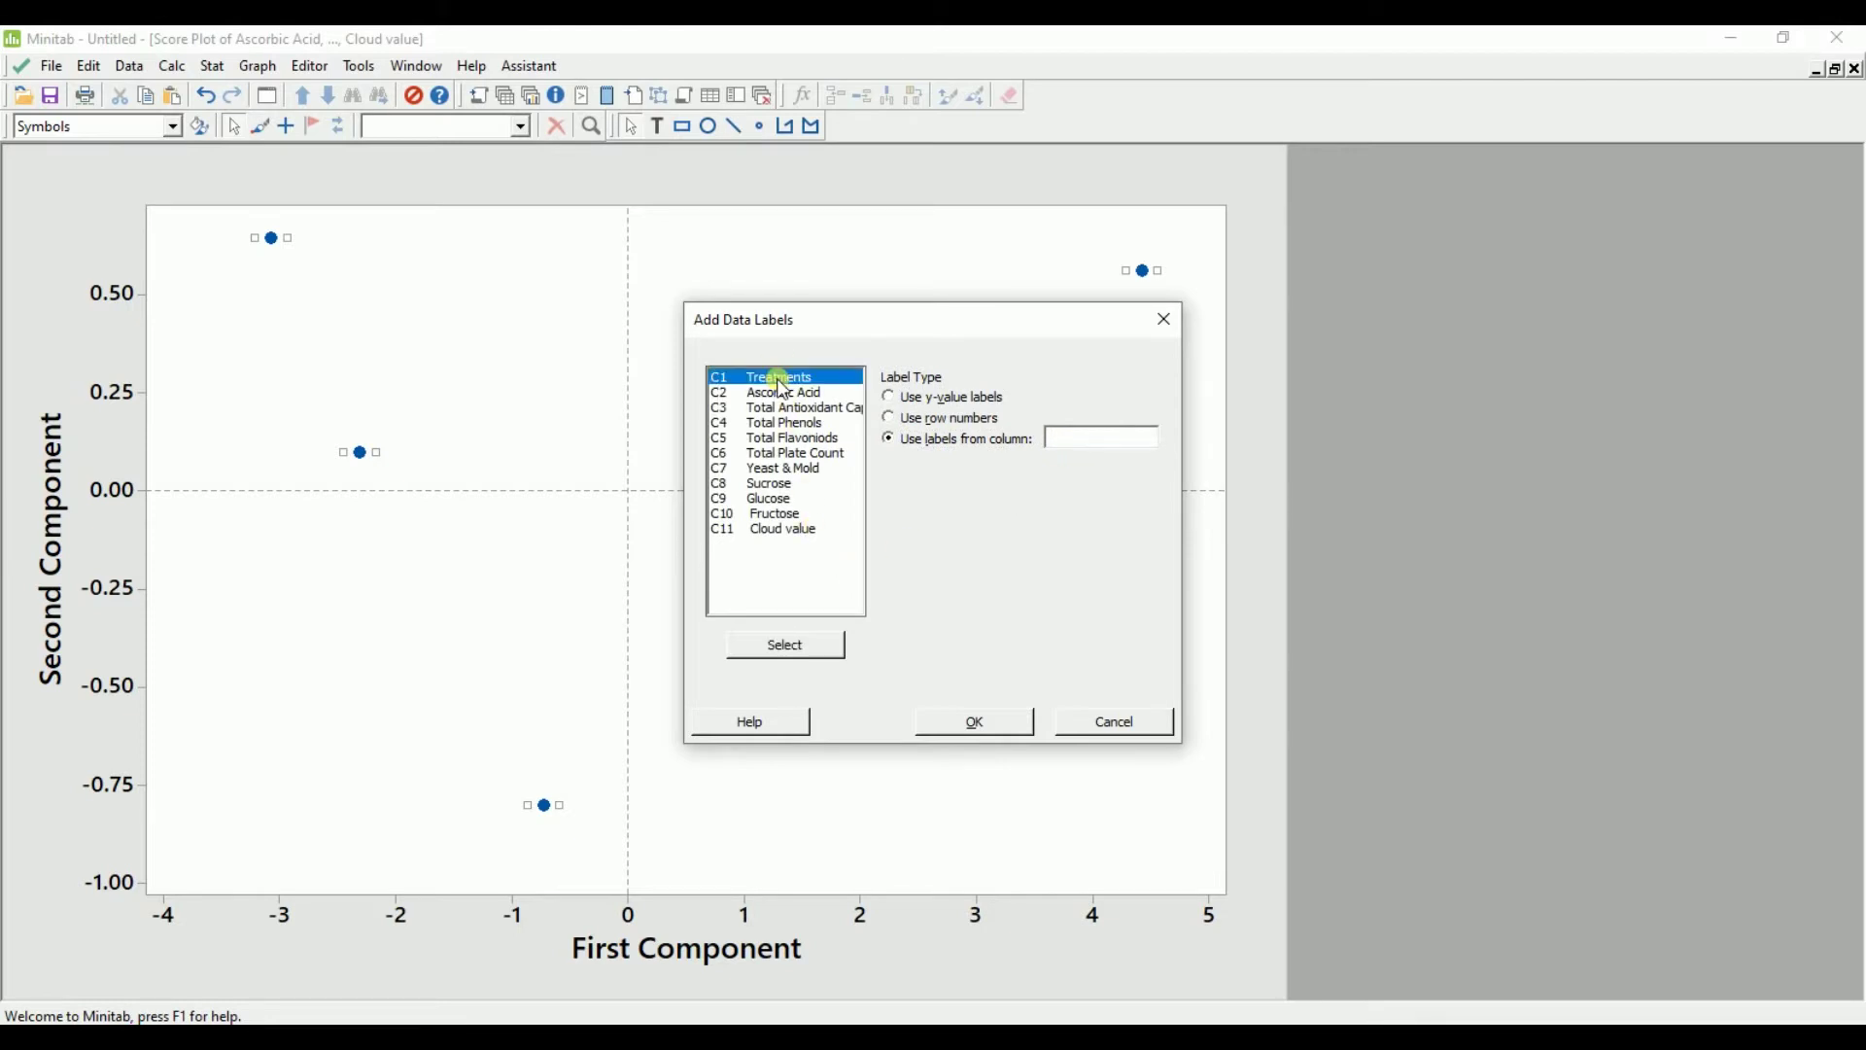
left_click(793, 653)
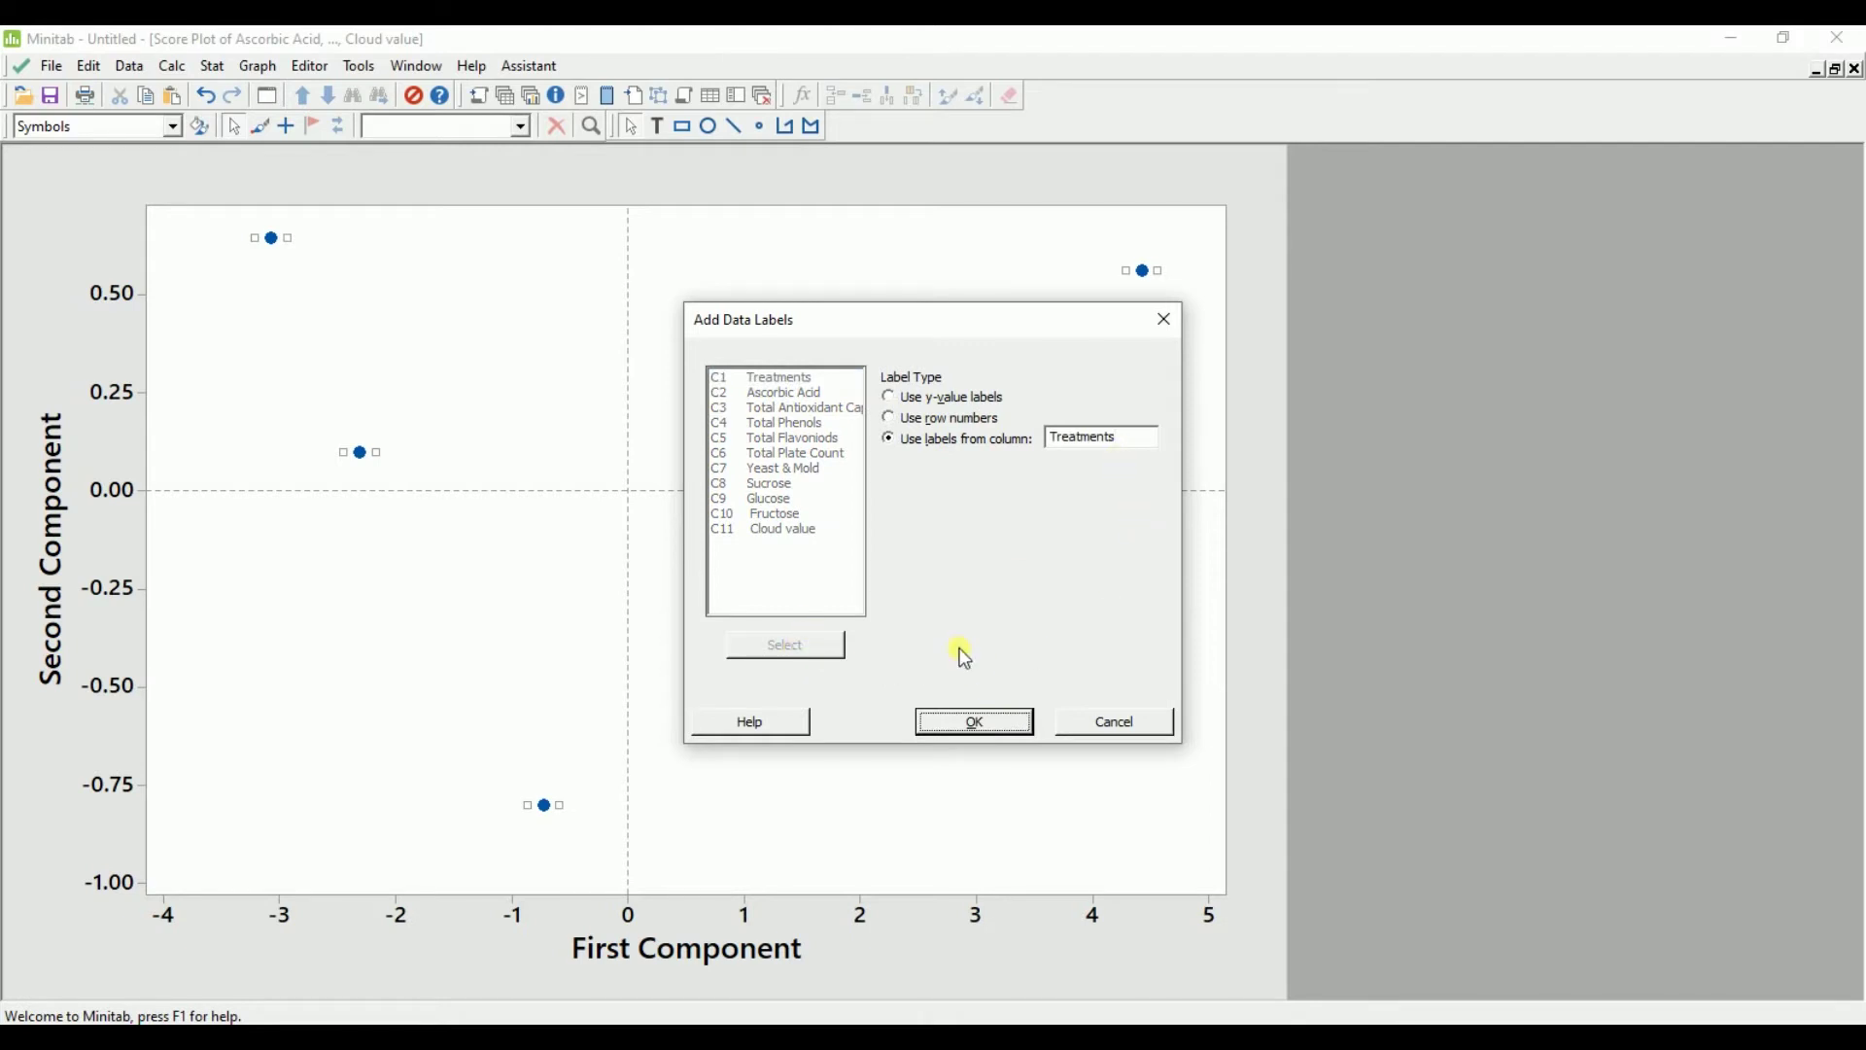
left_click(972, 721)
left_click(905, 429)
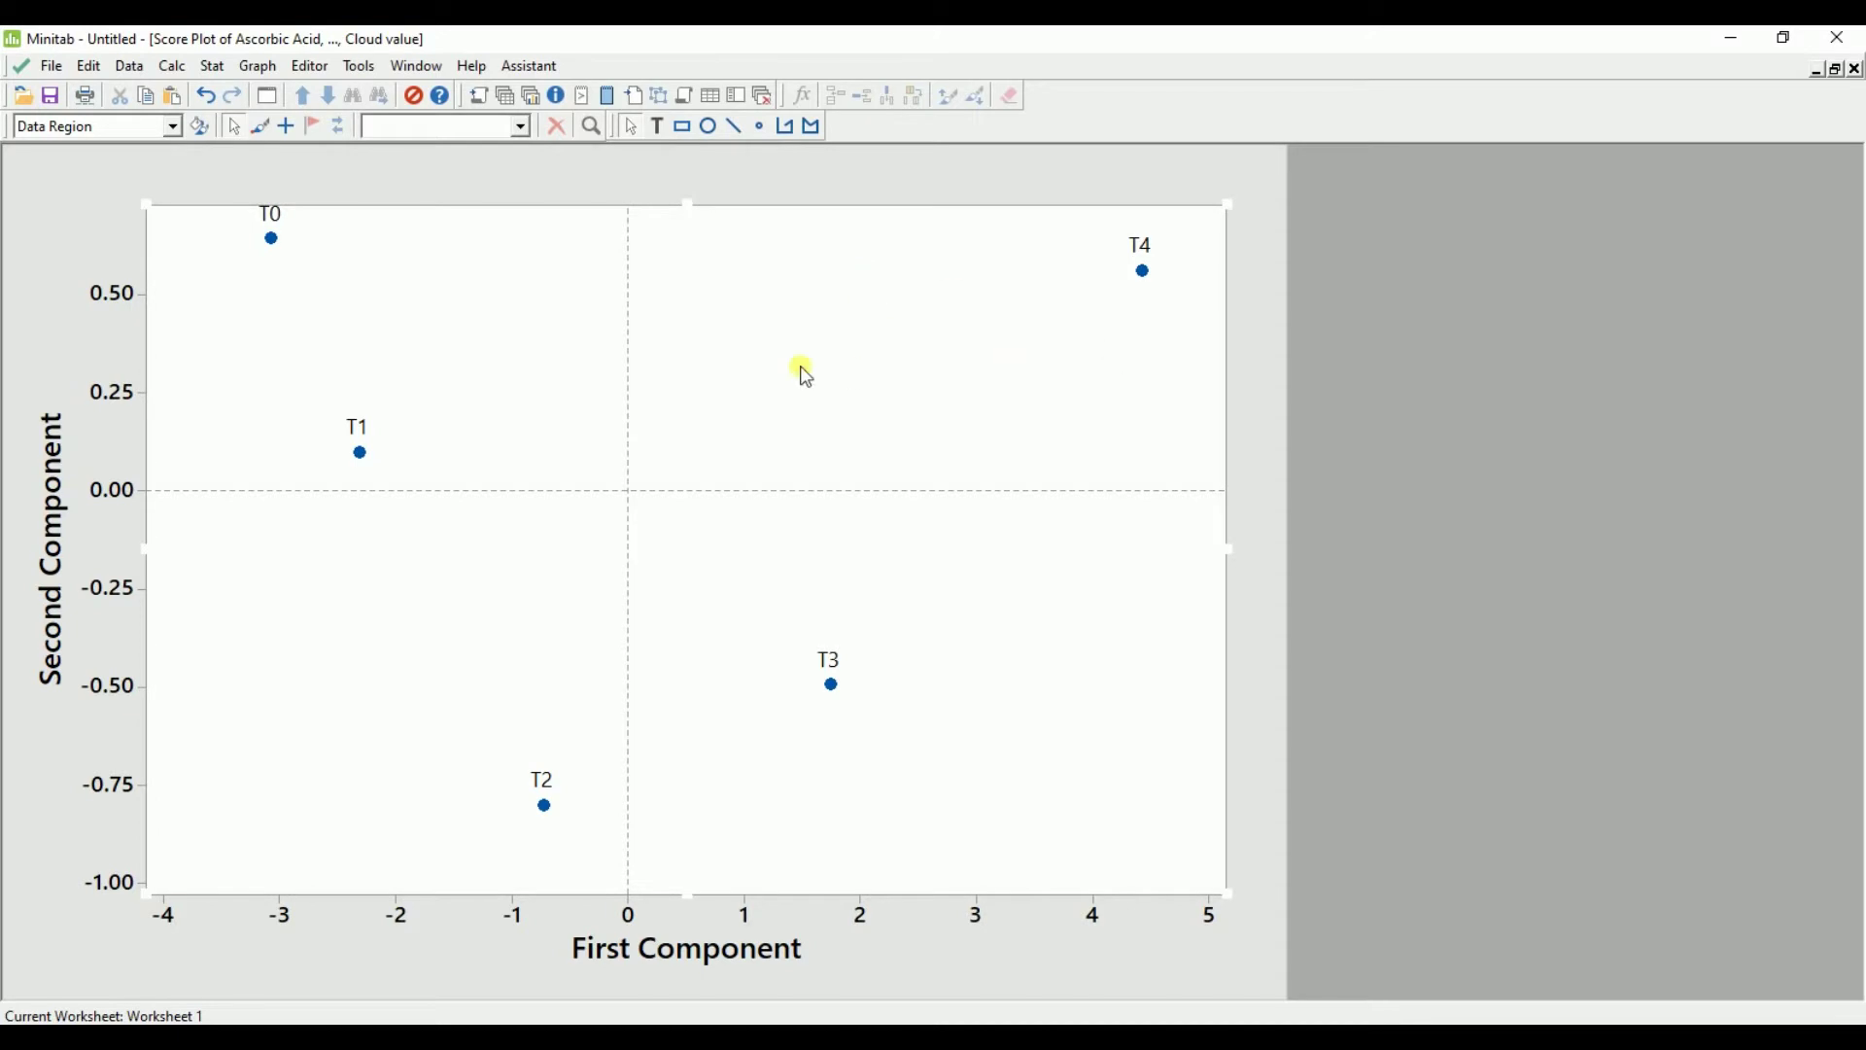
Format all the score plot's data labels as bold, size 12 and red
left_click(1143, 243)
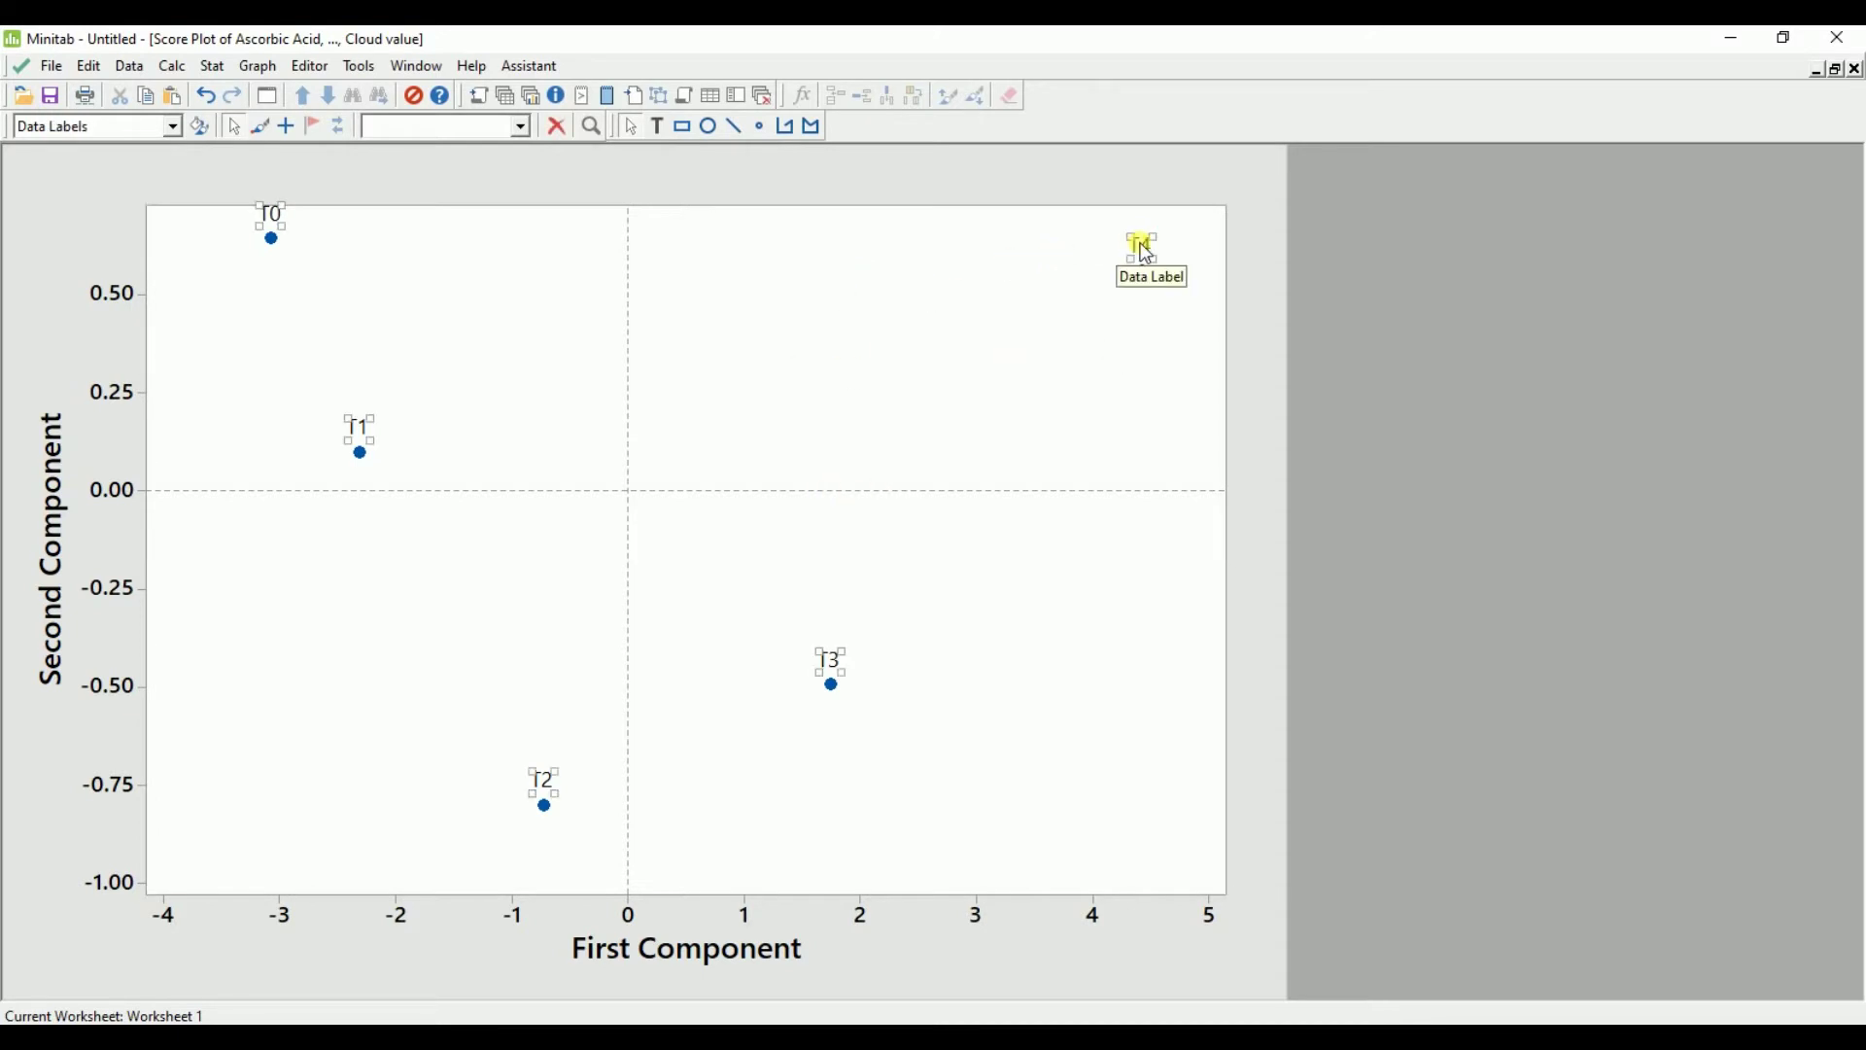
right_click(1145, 249)
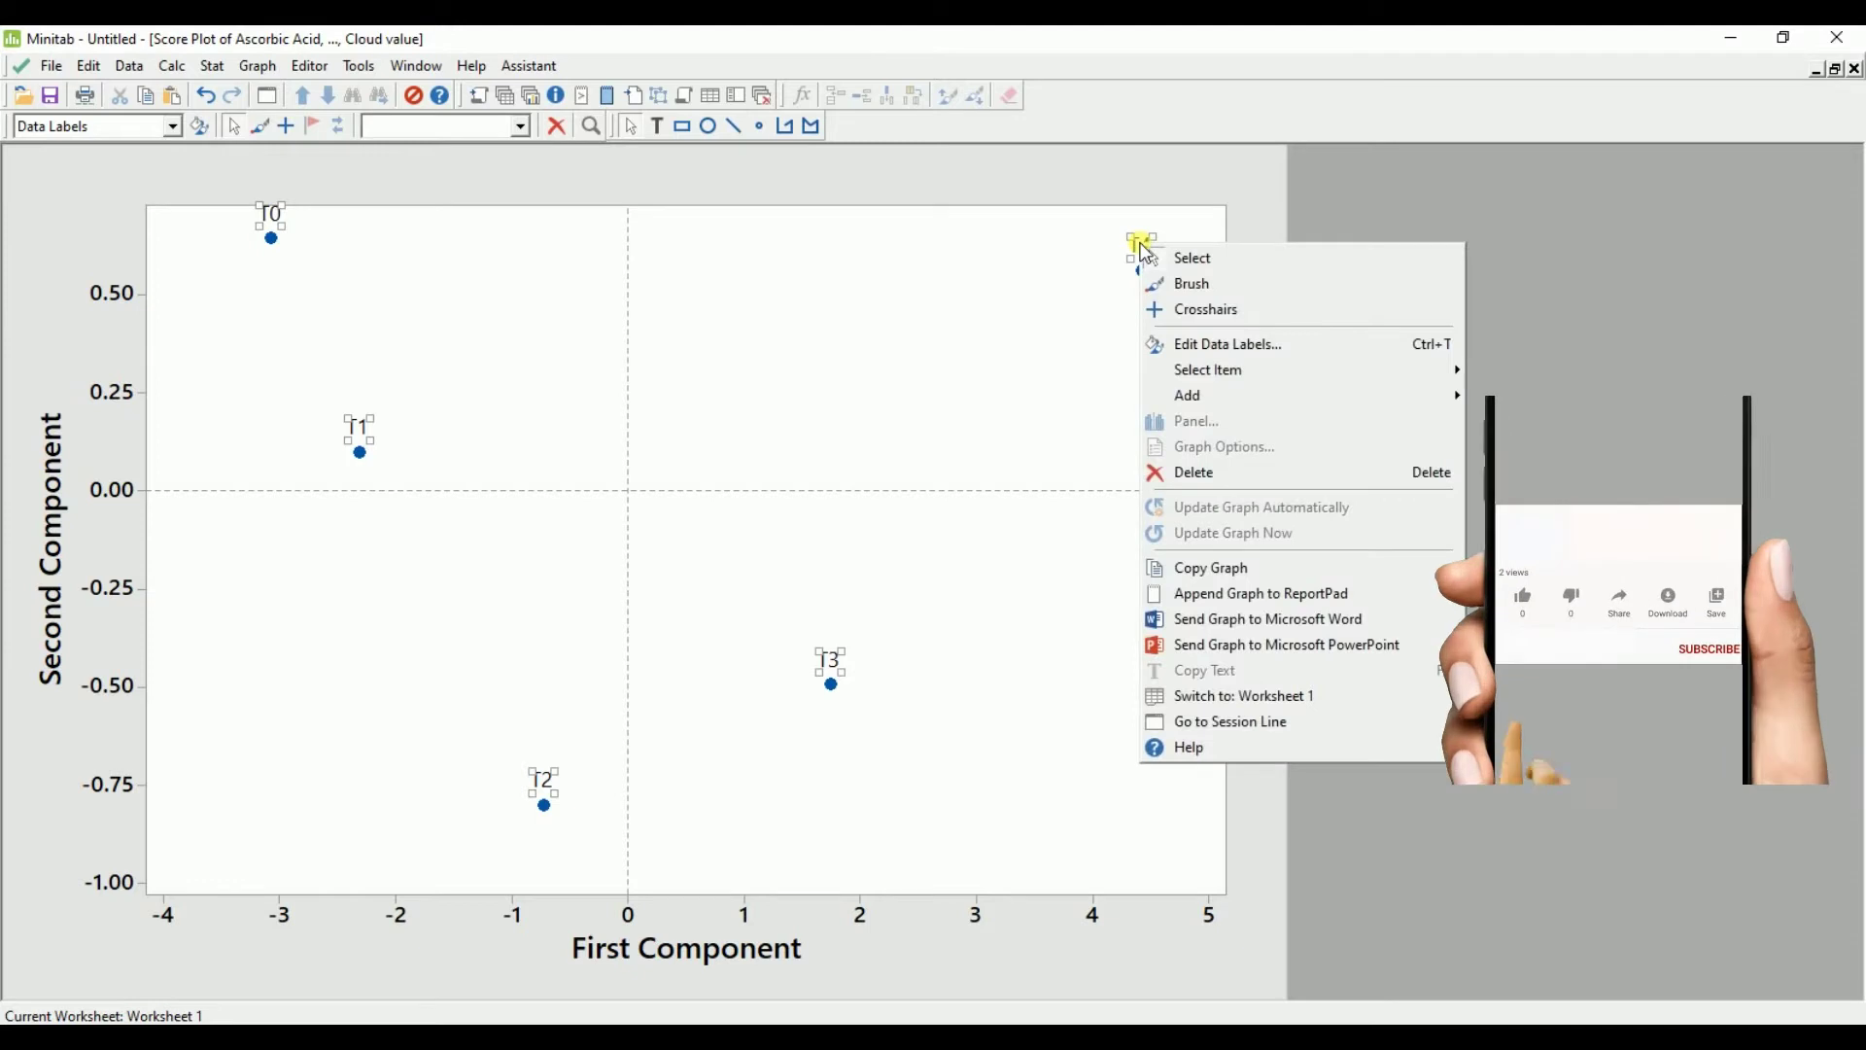
left_click(1229, 352)
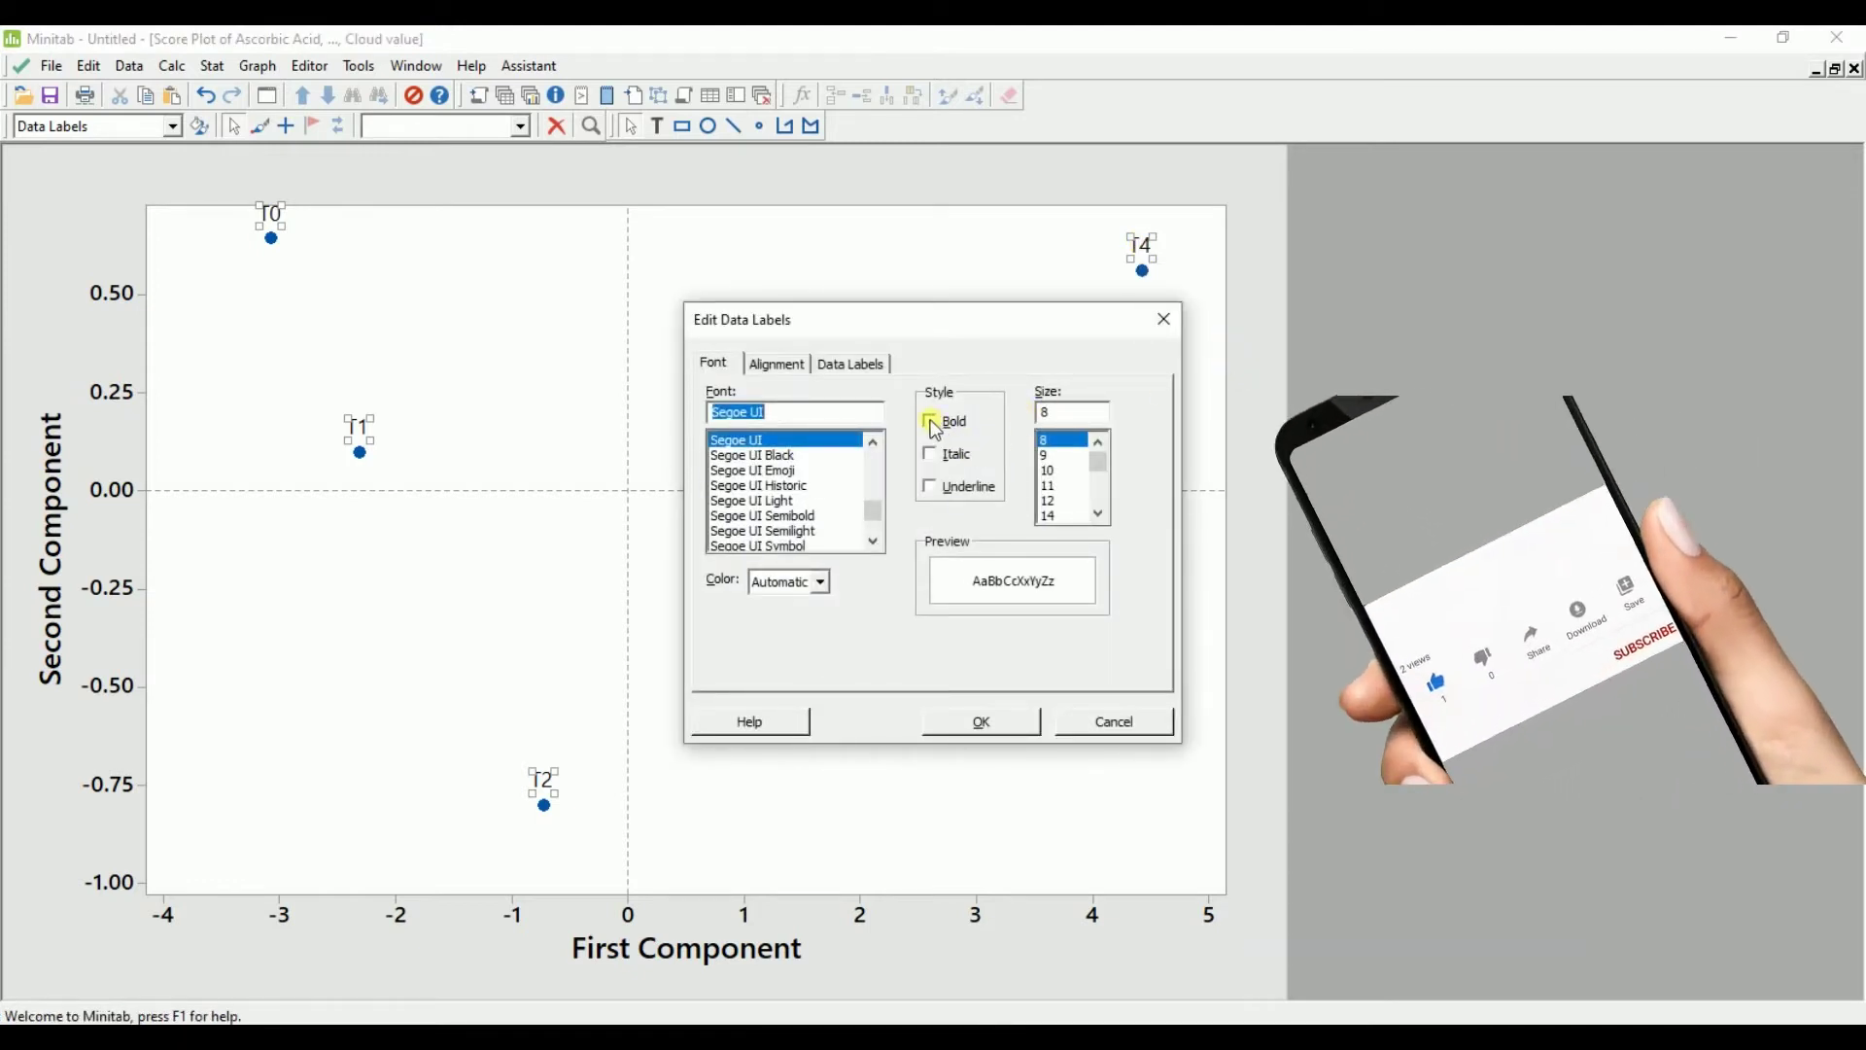
left_click(933, 424)
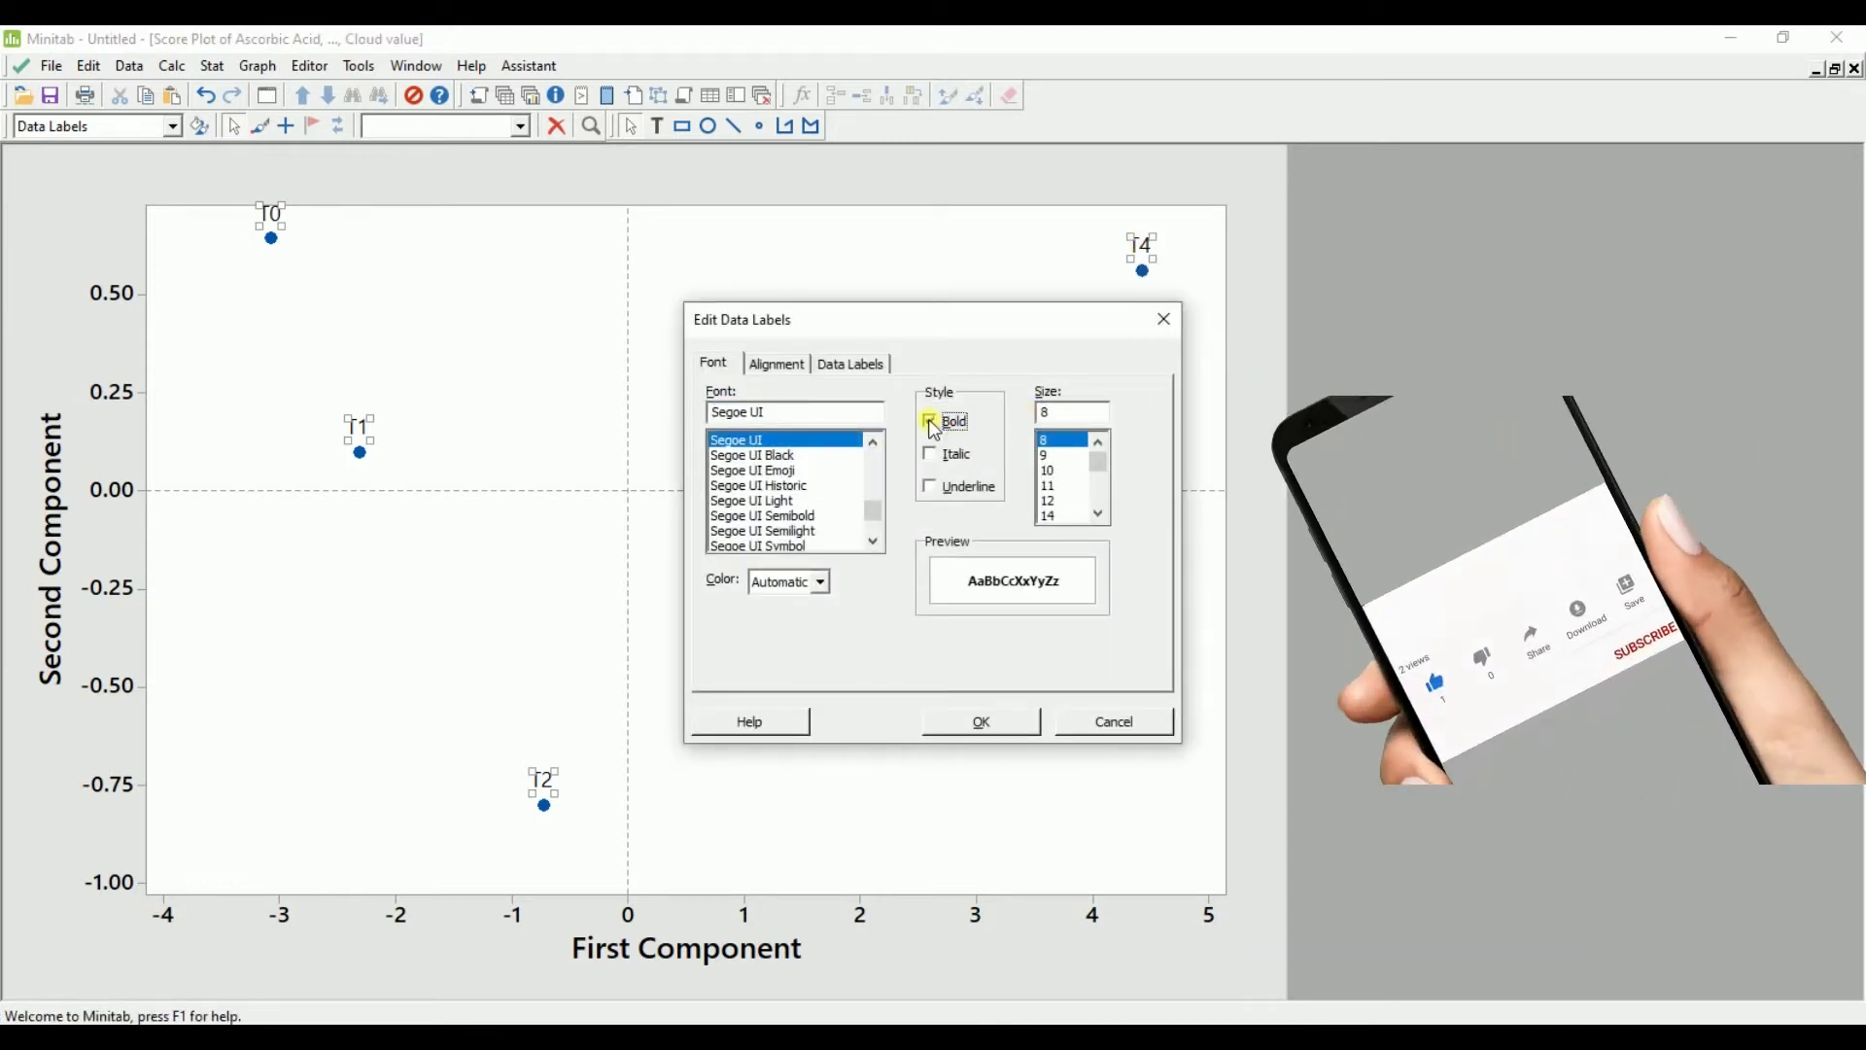
left_click(1054, 502)
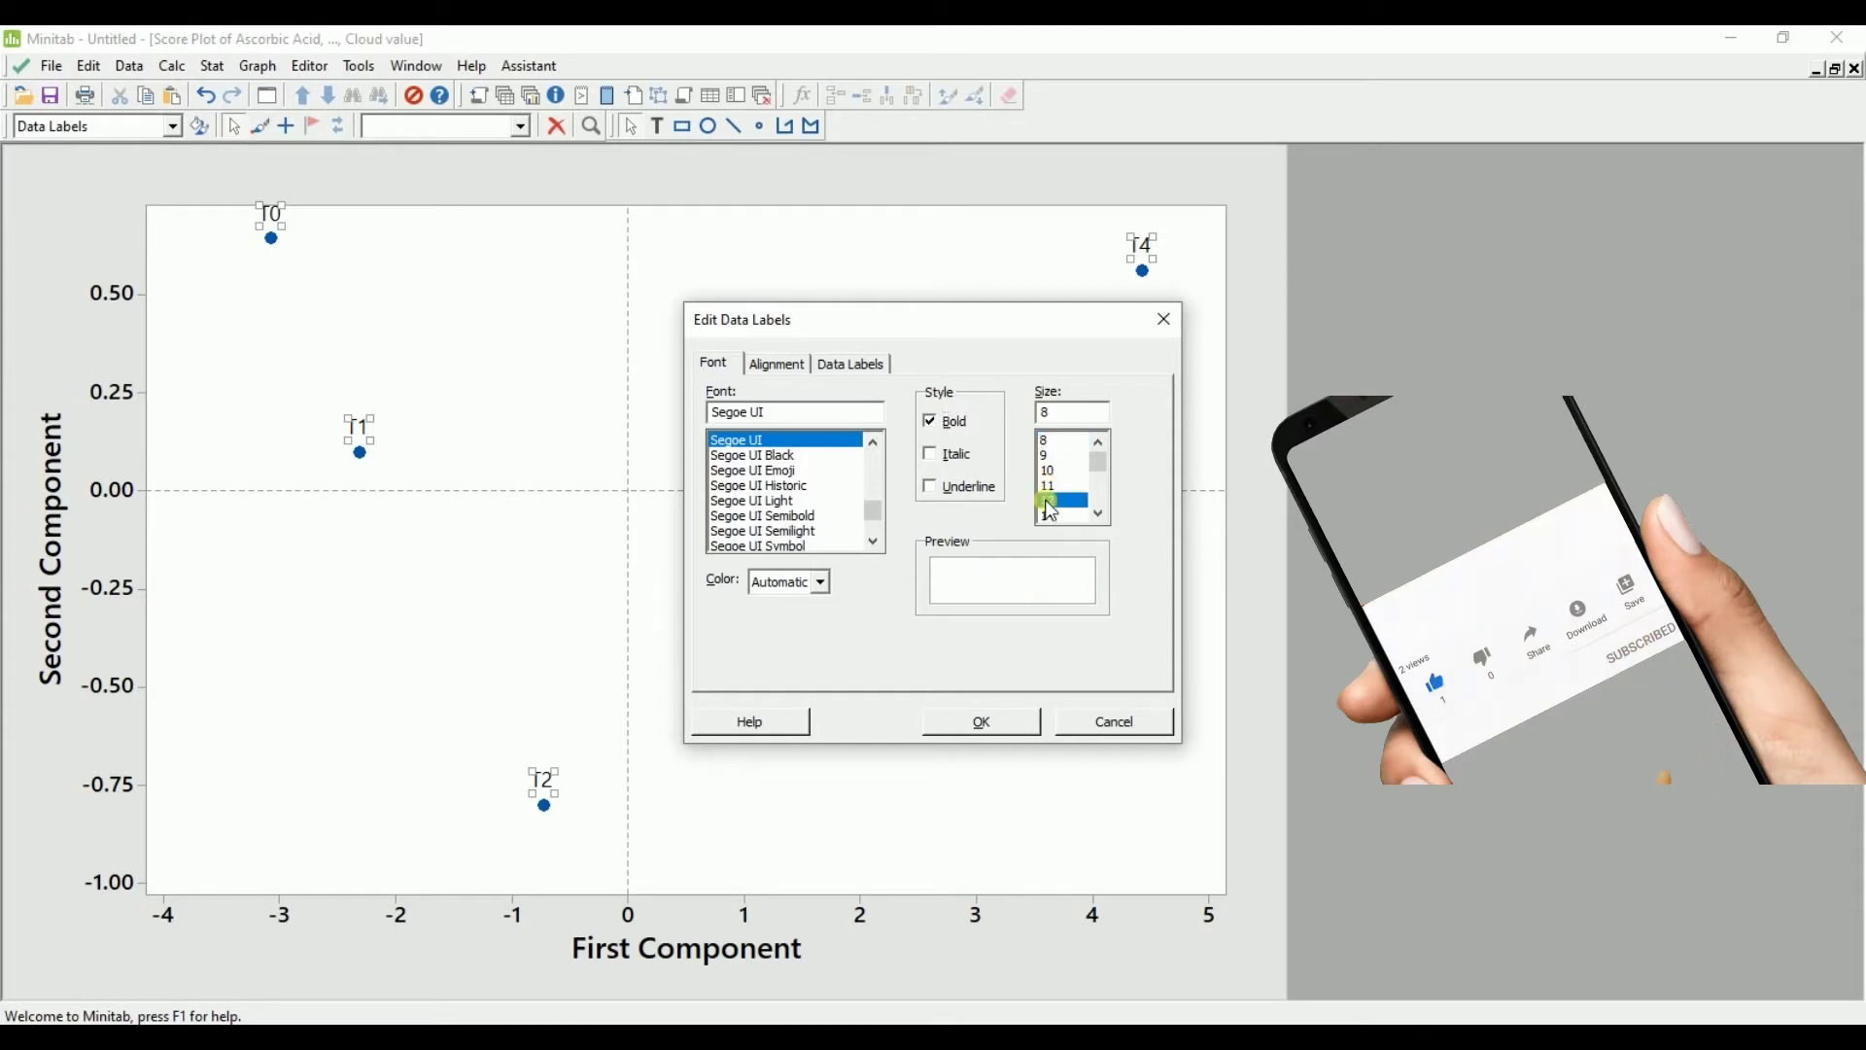
left_click(773, 582)
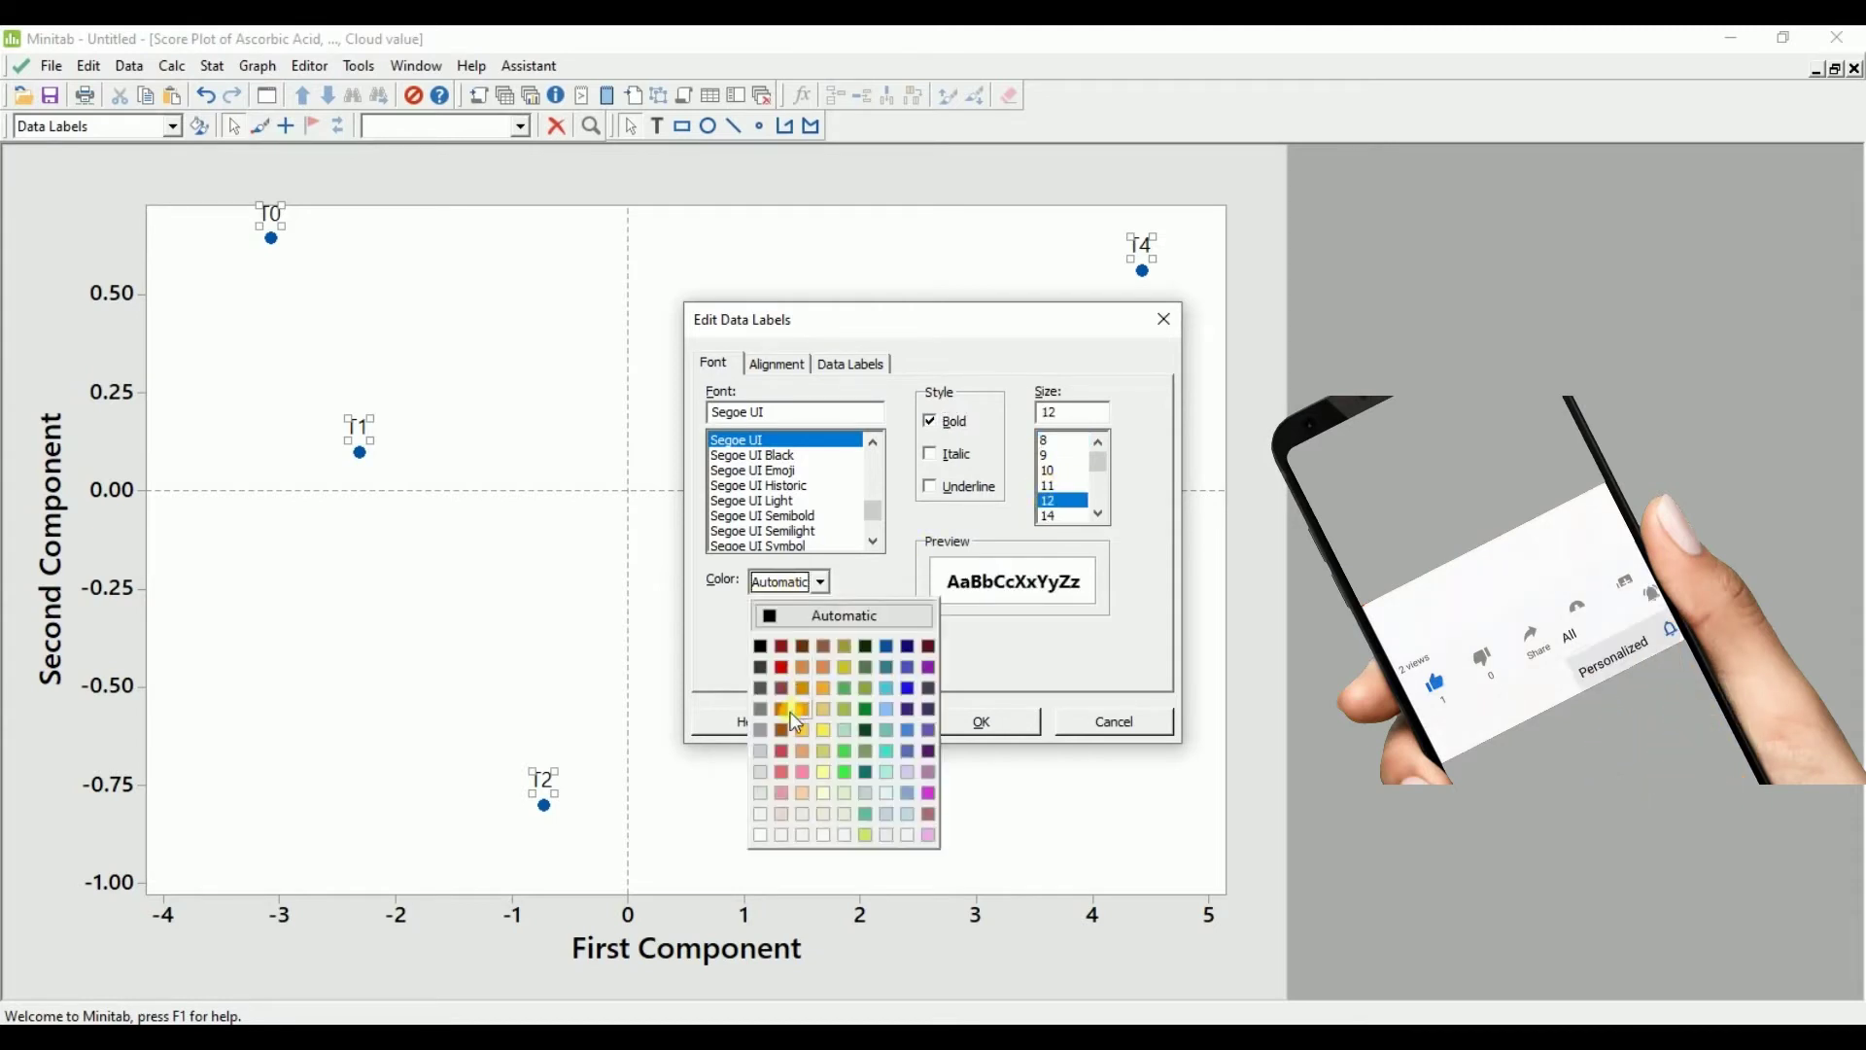
left_click(784, 667)
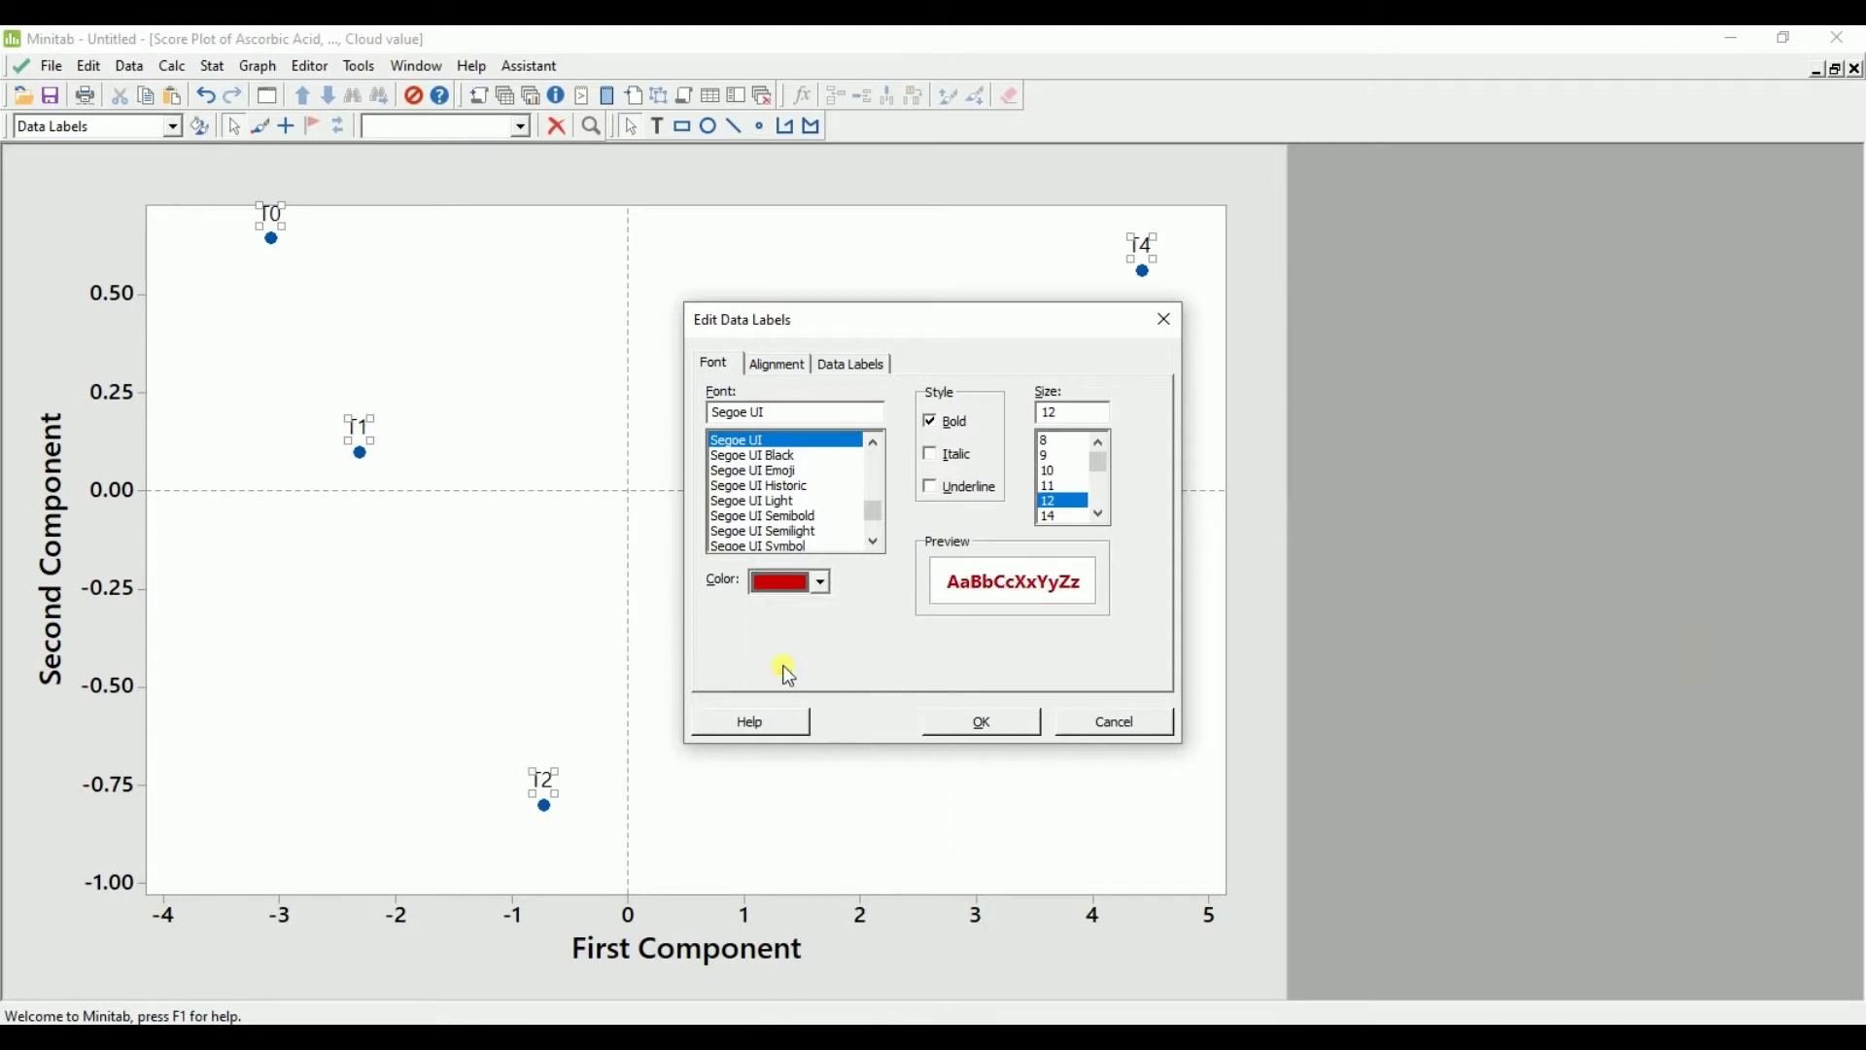
left_click(991, 721)
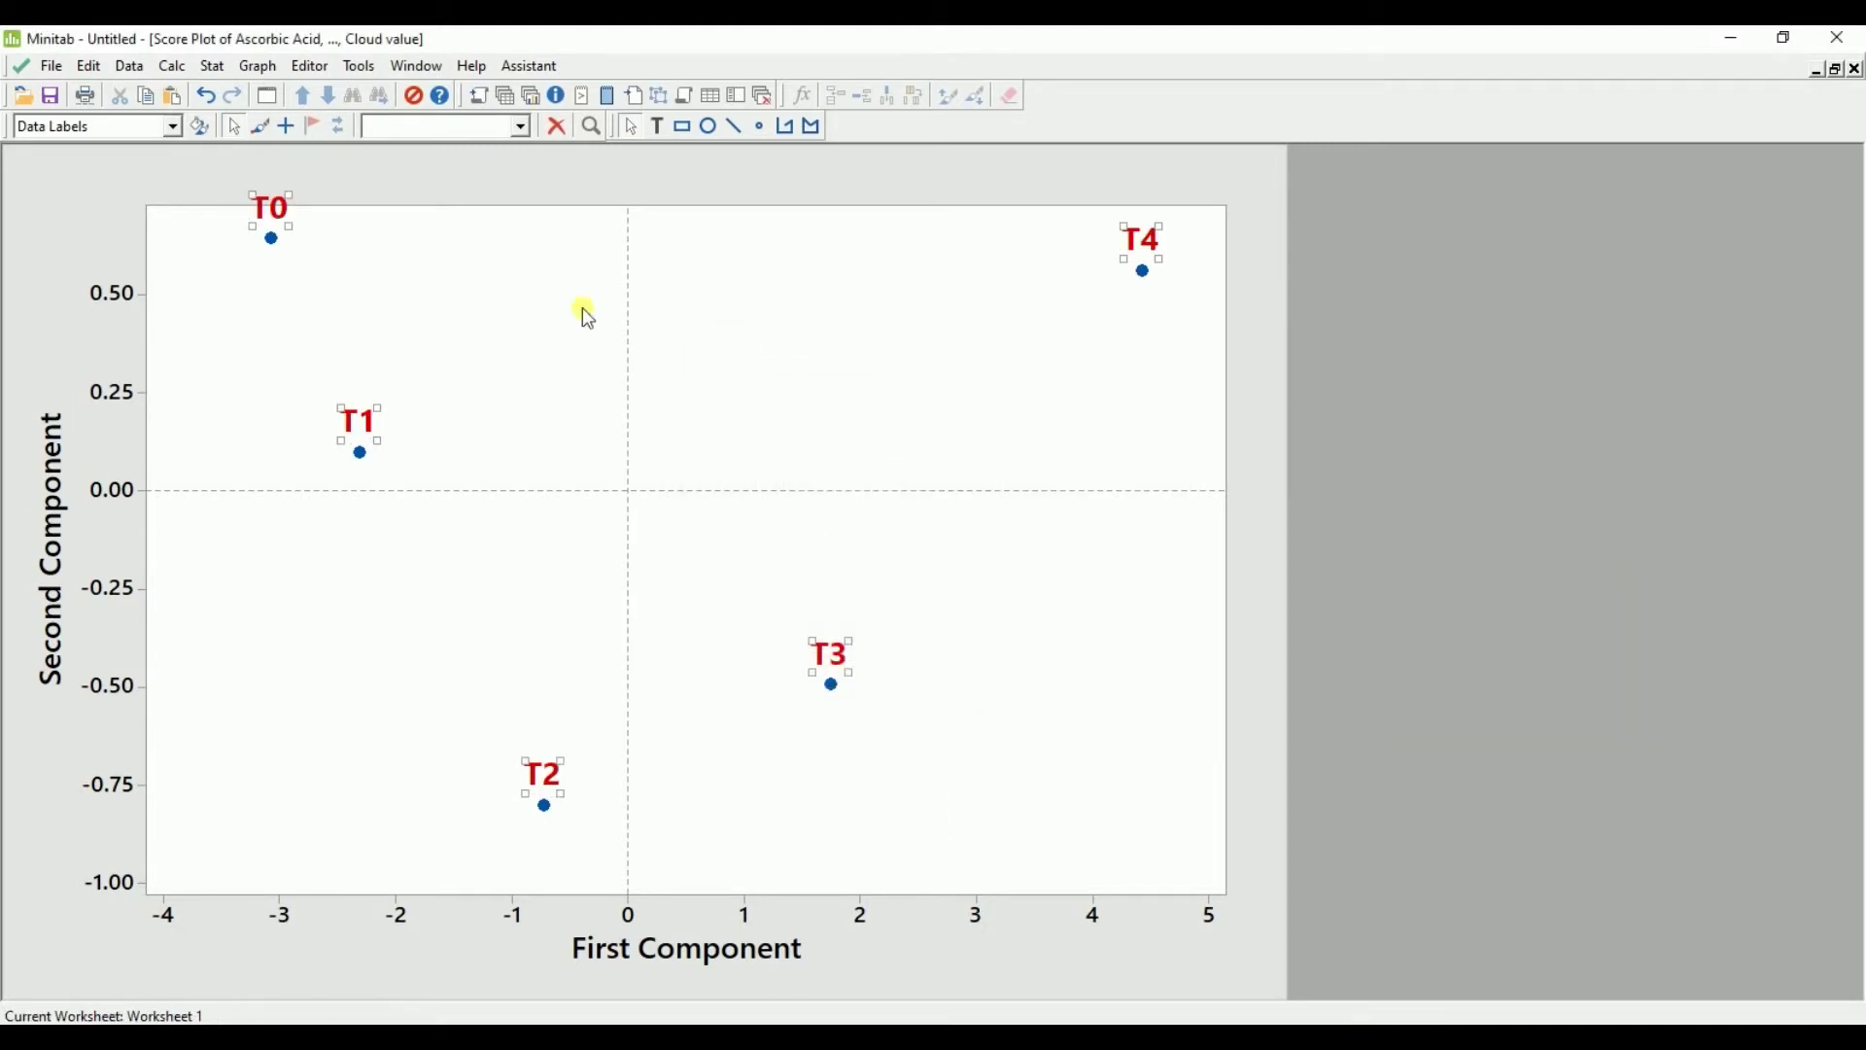
left_click(400, 284)
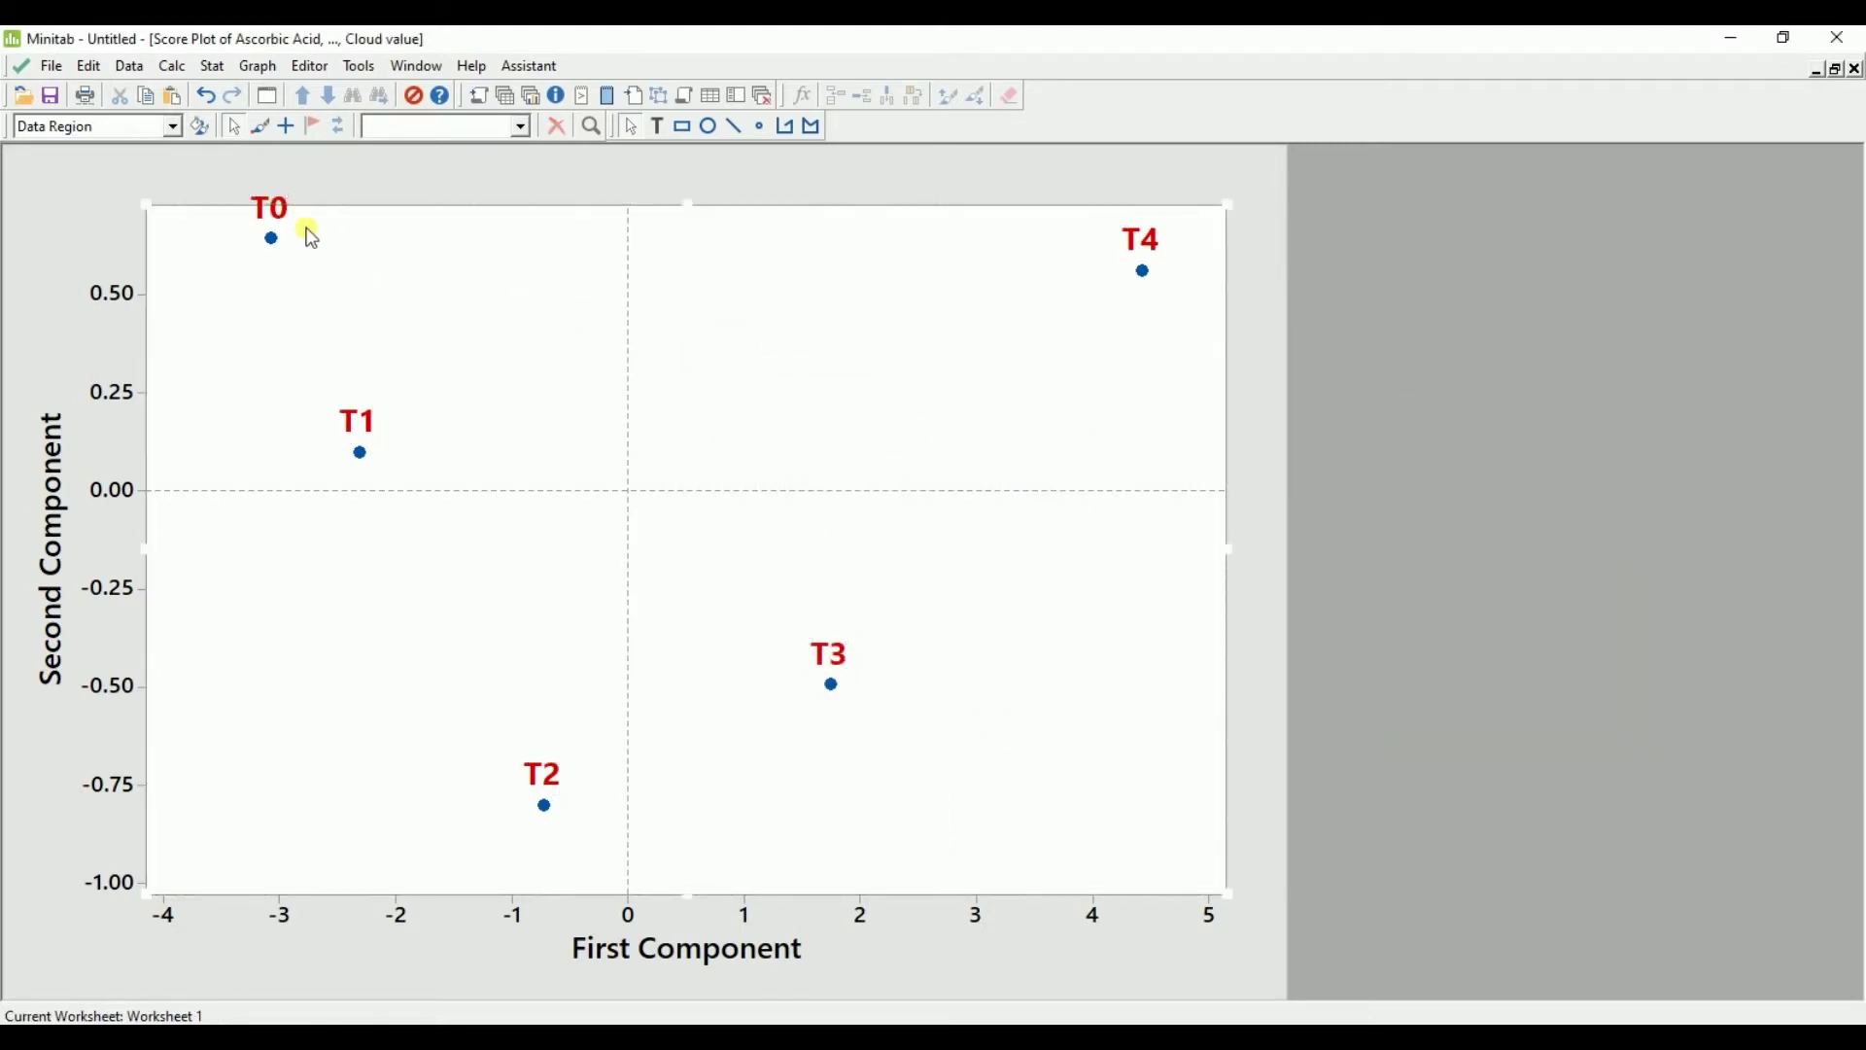
Move only the T0 label inside the plot area, directly below its point
left_click(282, 219)
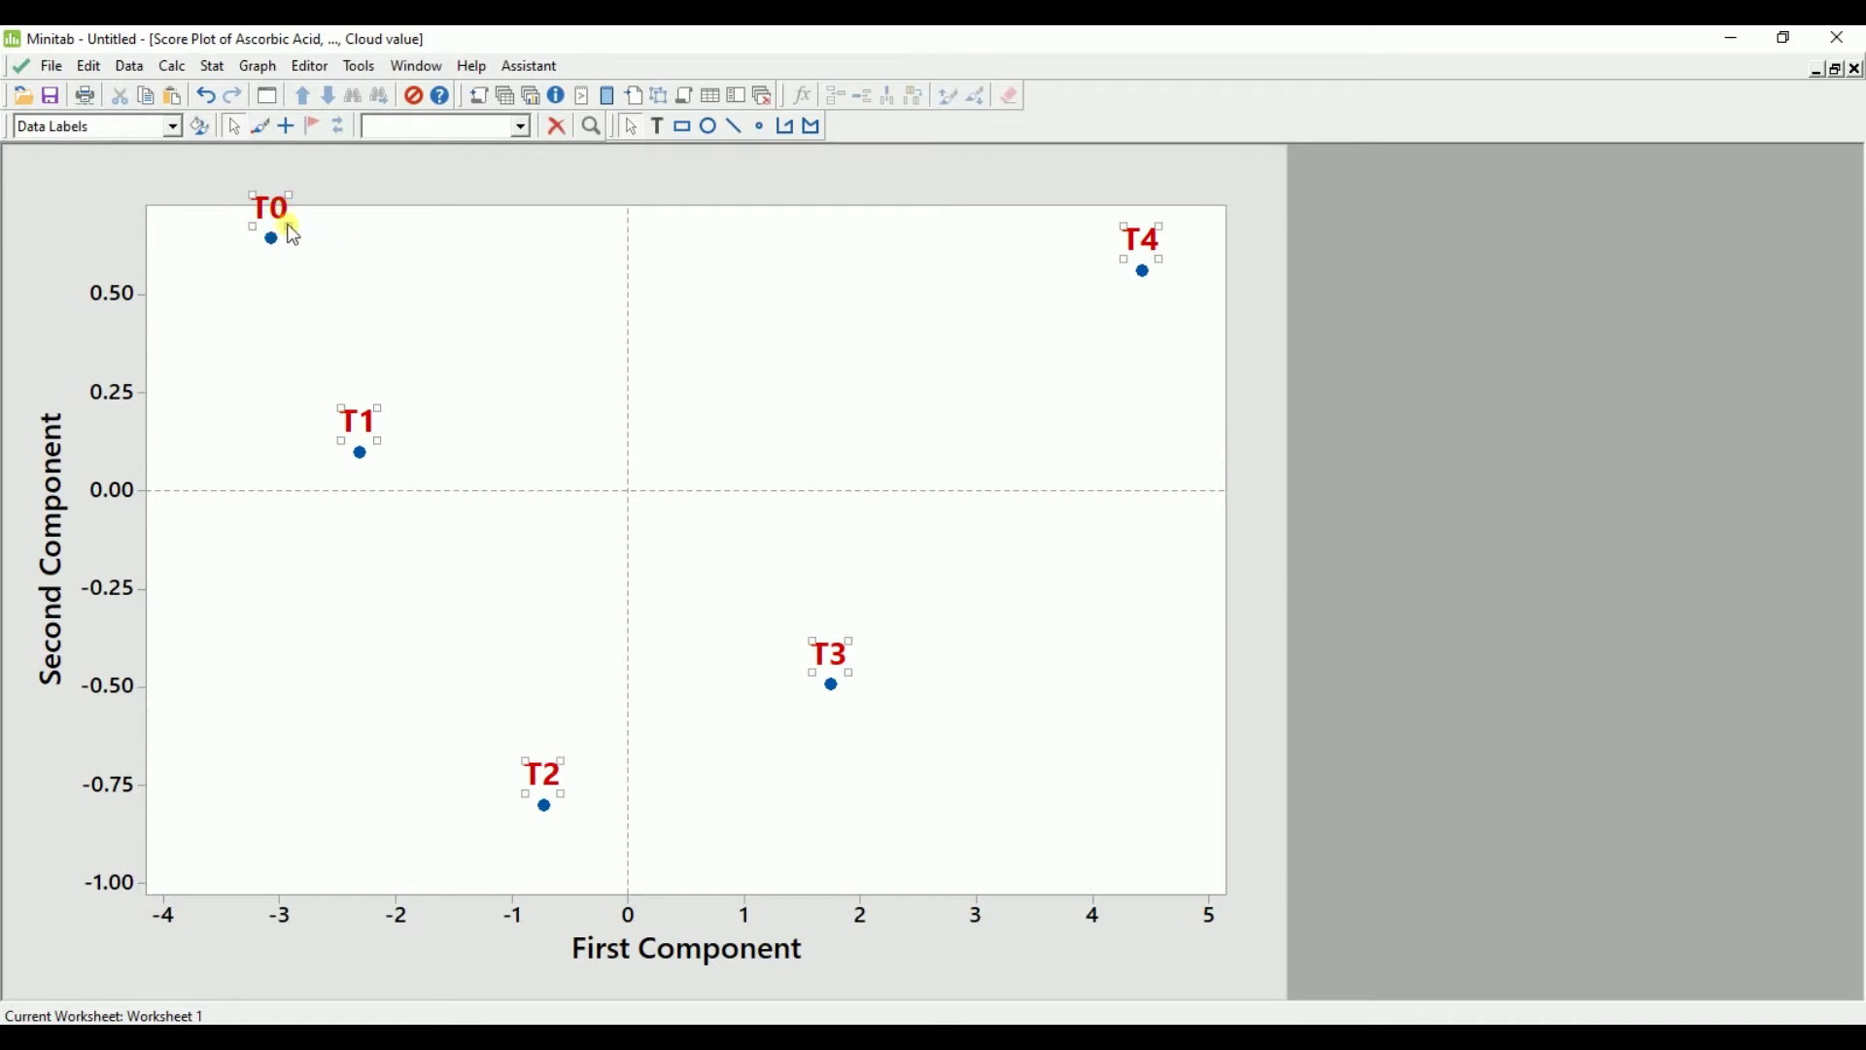
left_click(273, 210)
left_click_drag(272, 209, 276, 277)
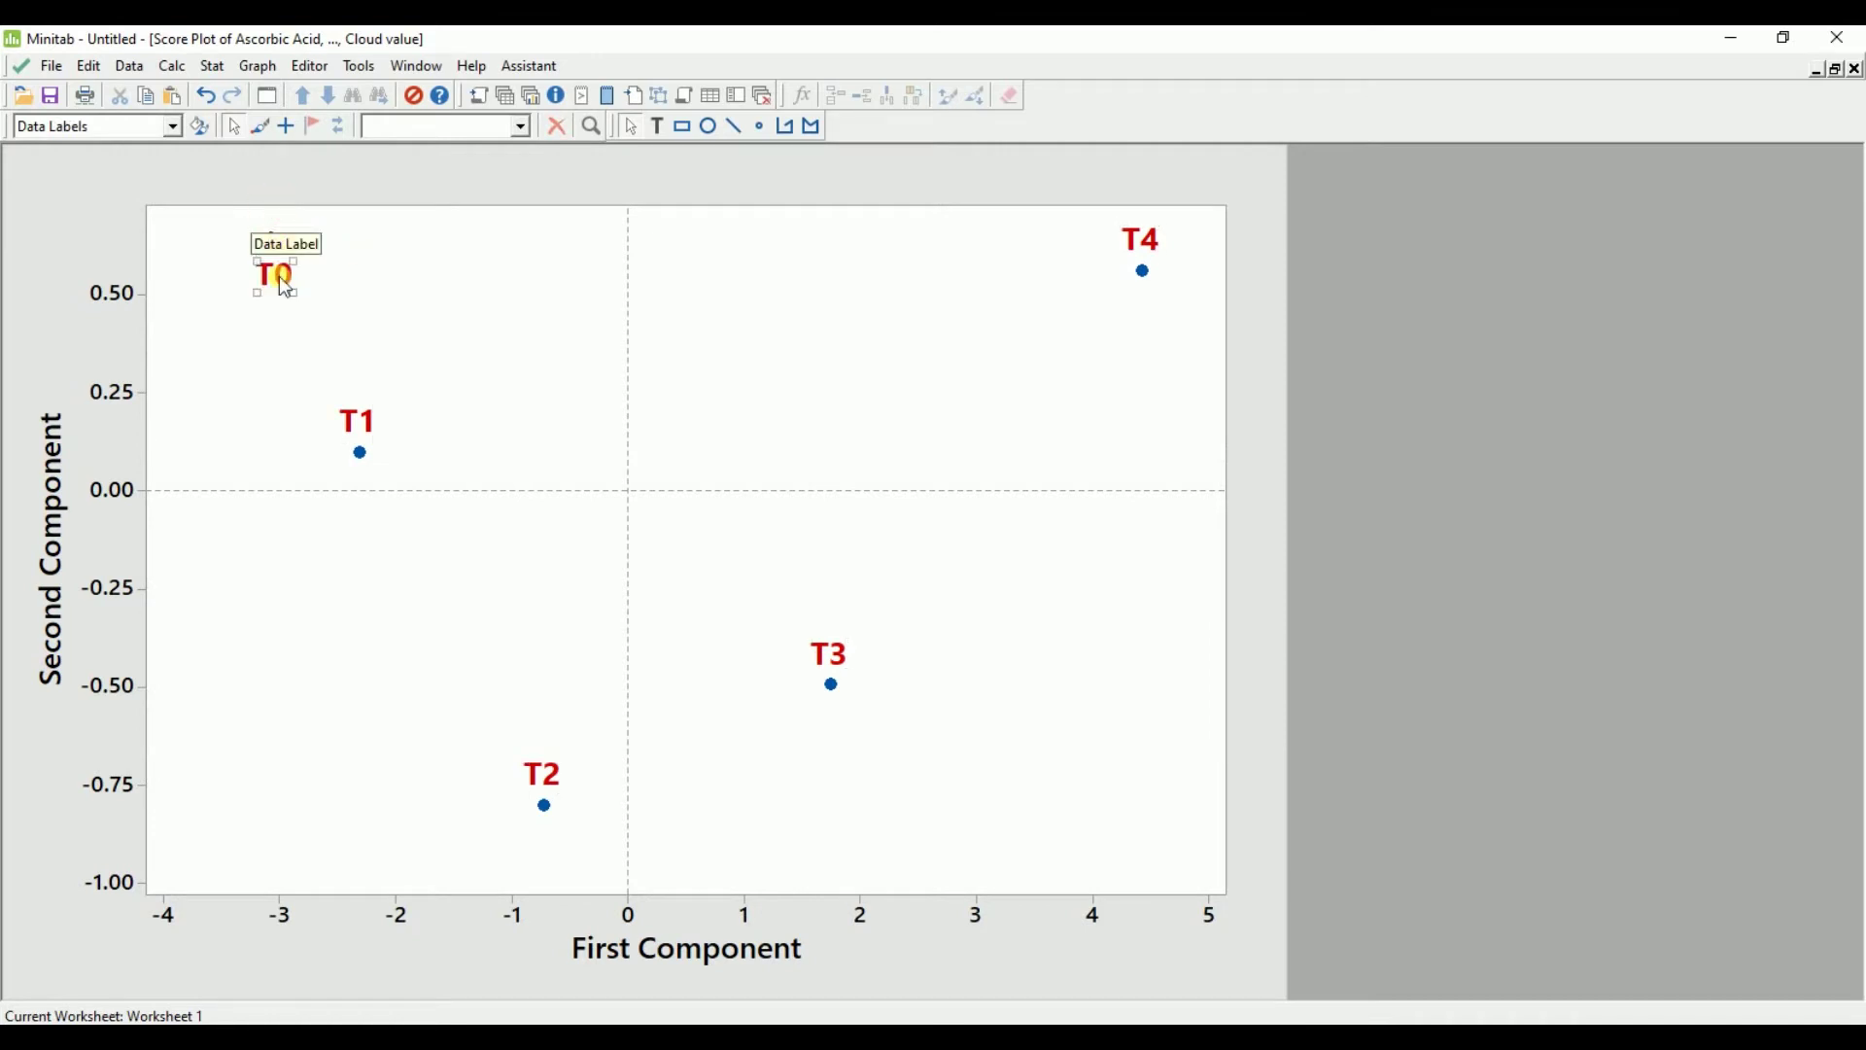
left_click(536, 348)
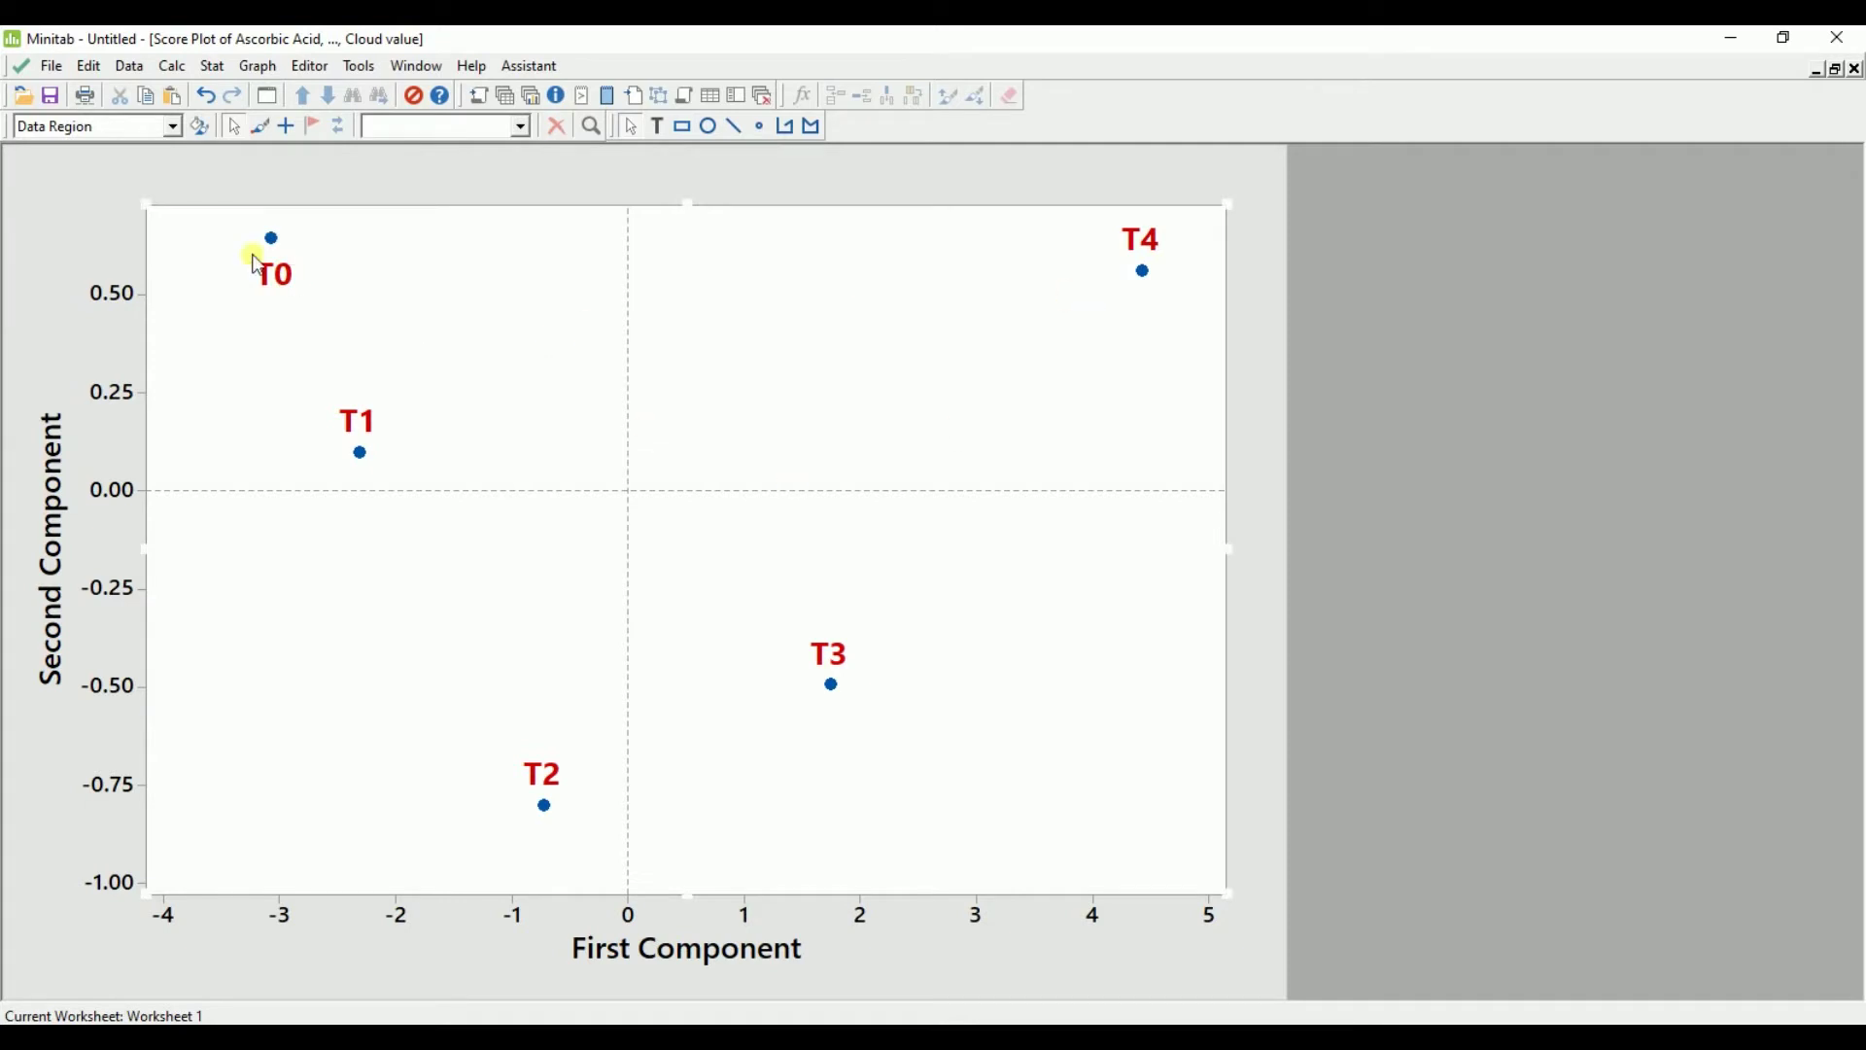
left_click(280, 278)
left_click(277, 278)
left_click_drag(277, 270, 275, 265)
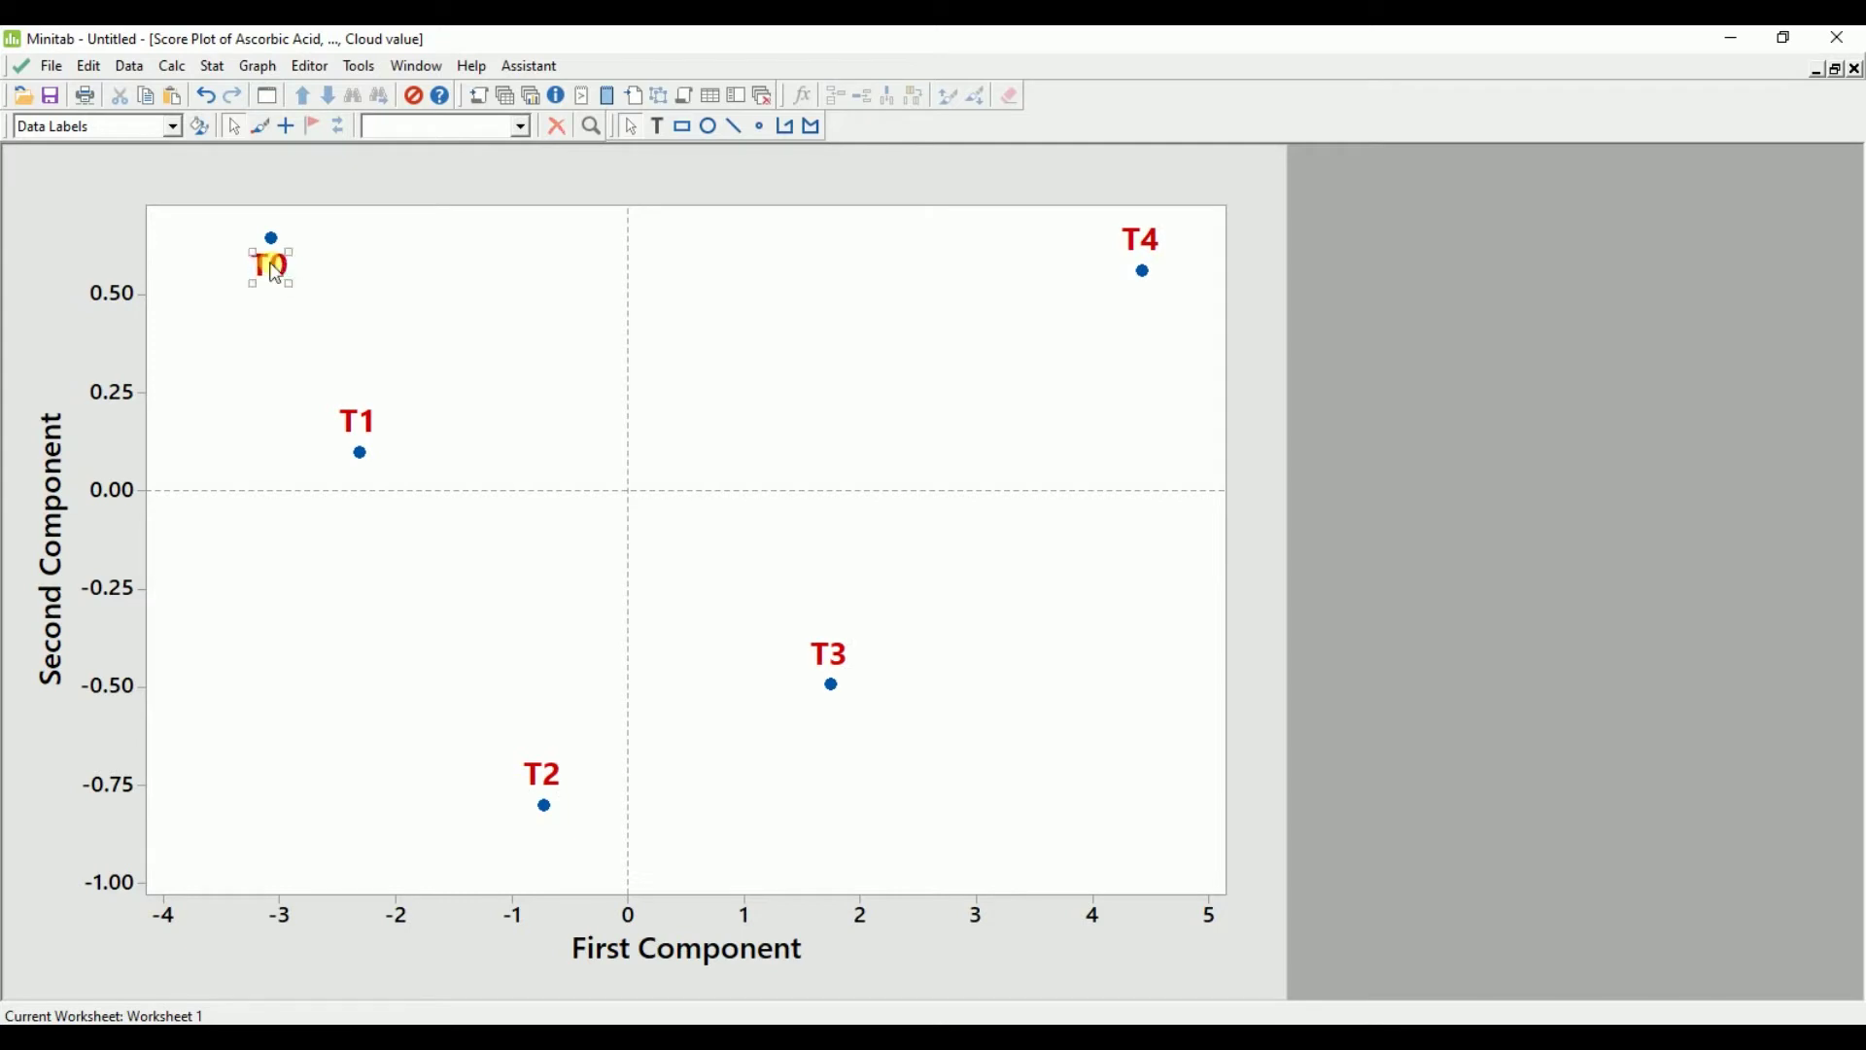
left_click(735, 319)
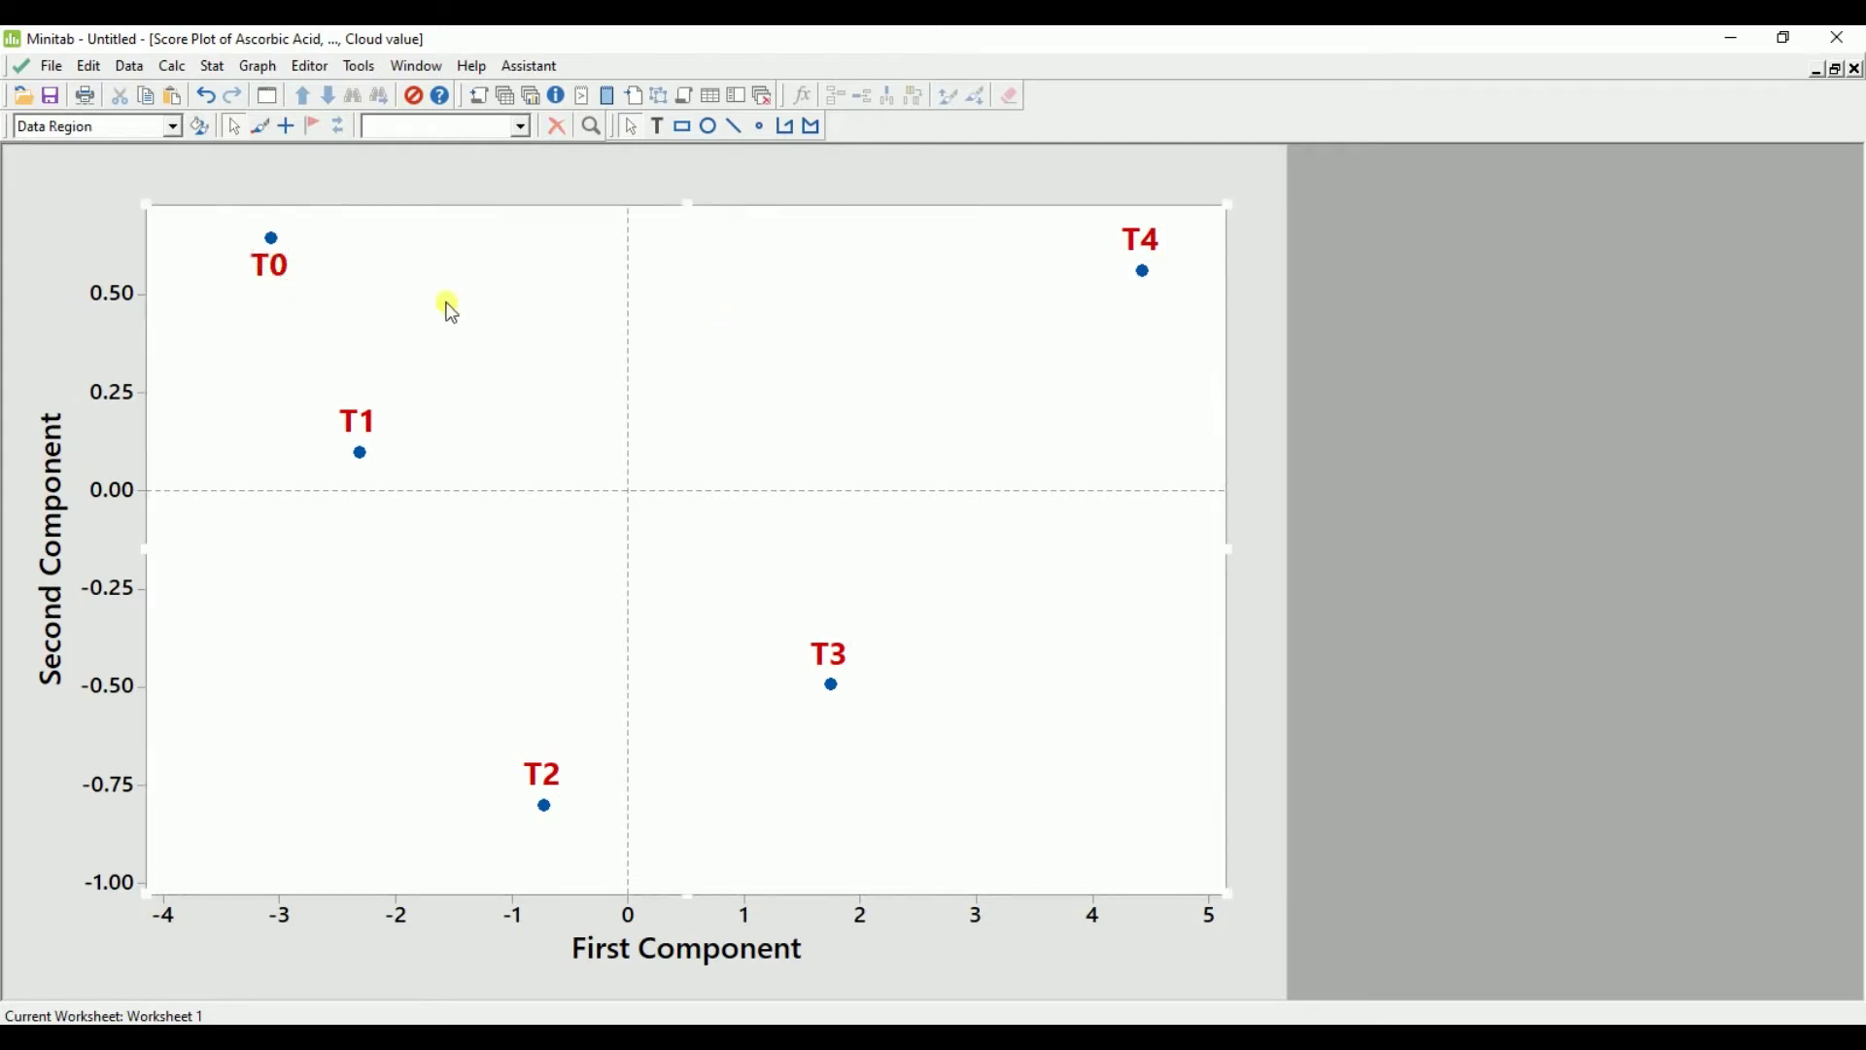
Change the font colour of the T1 label alone to green
left_click(356, 424)
left_click(277, 273)
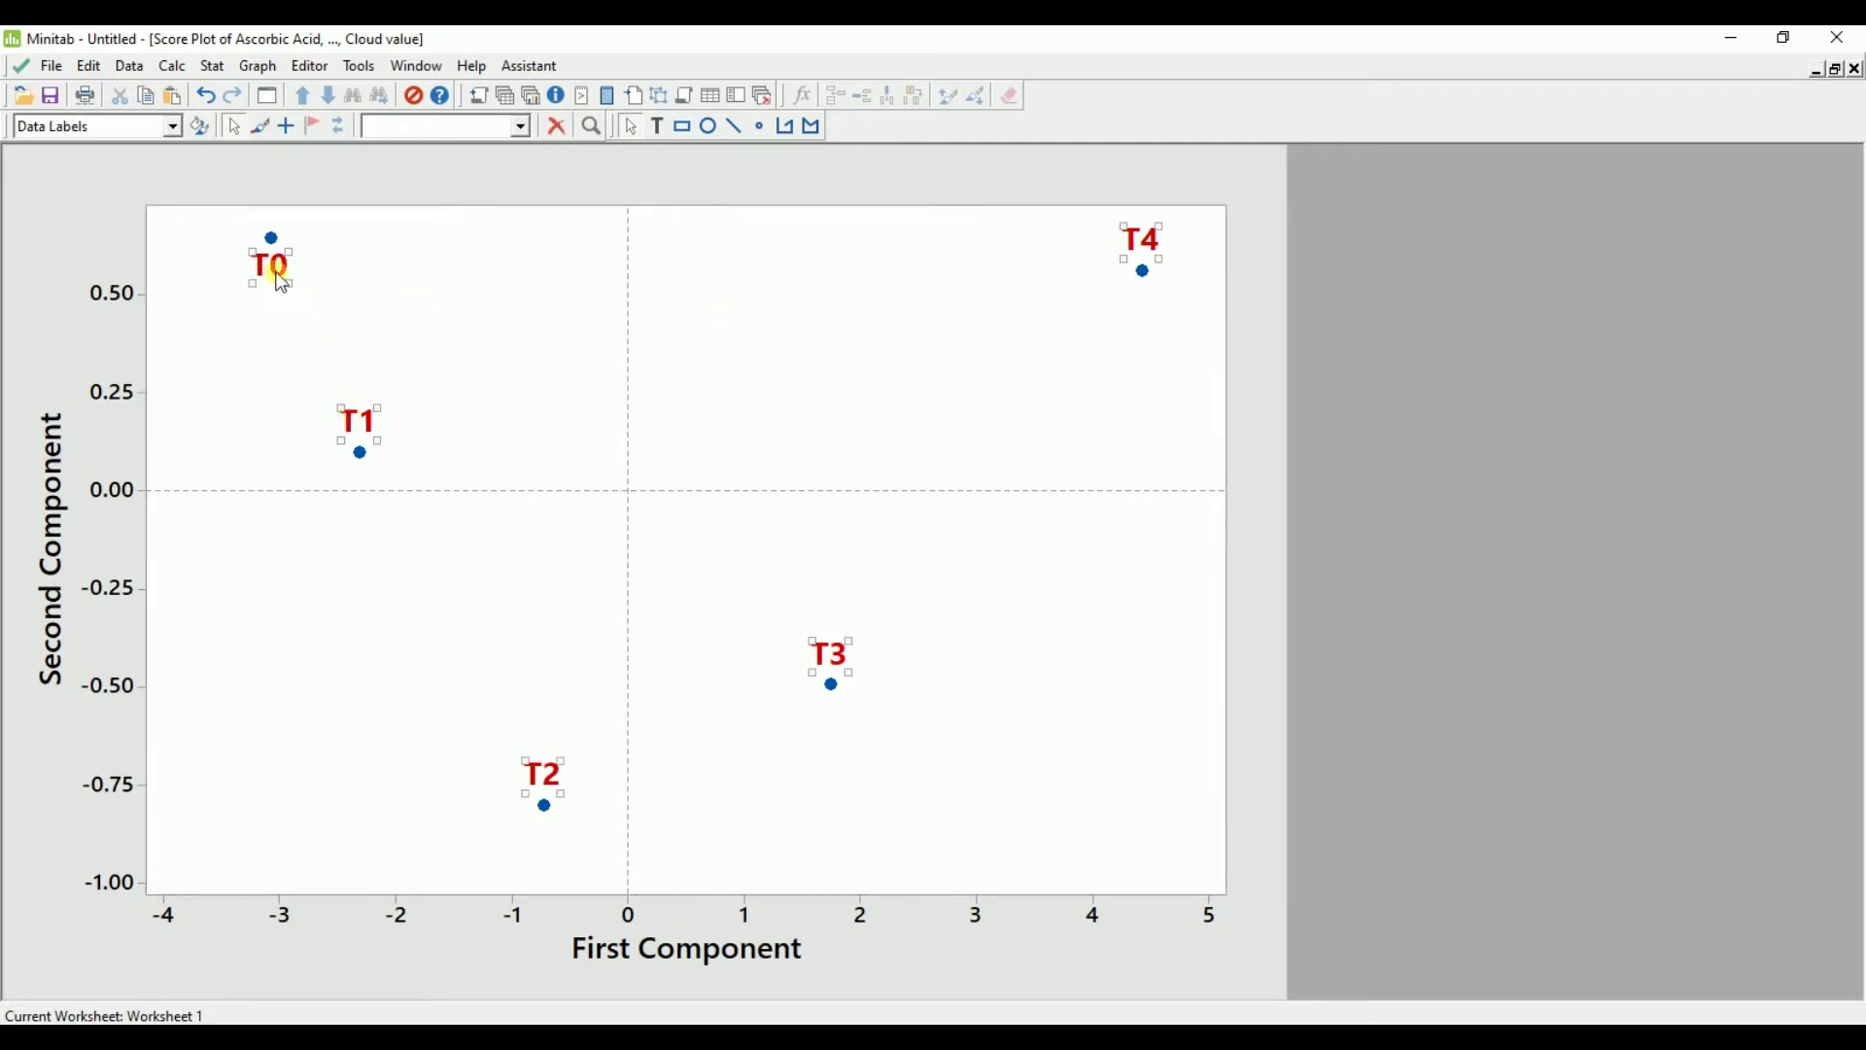
right_click(367, 431)
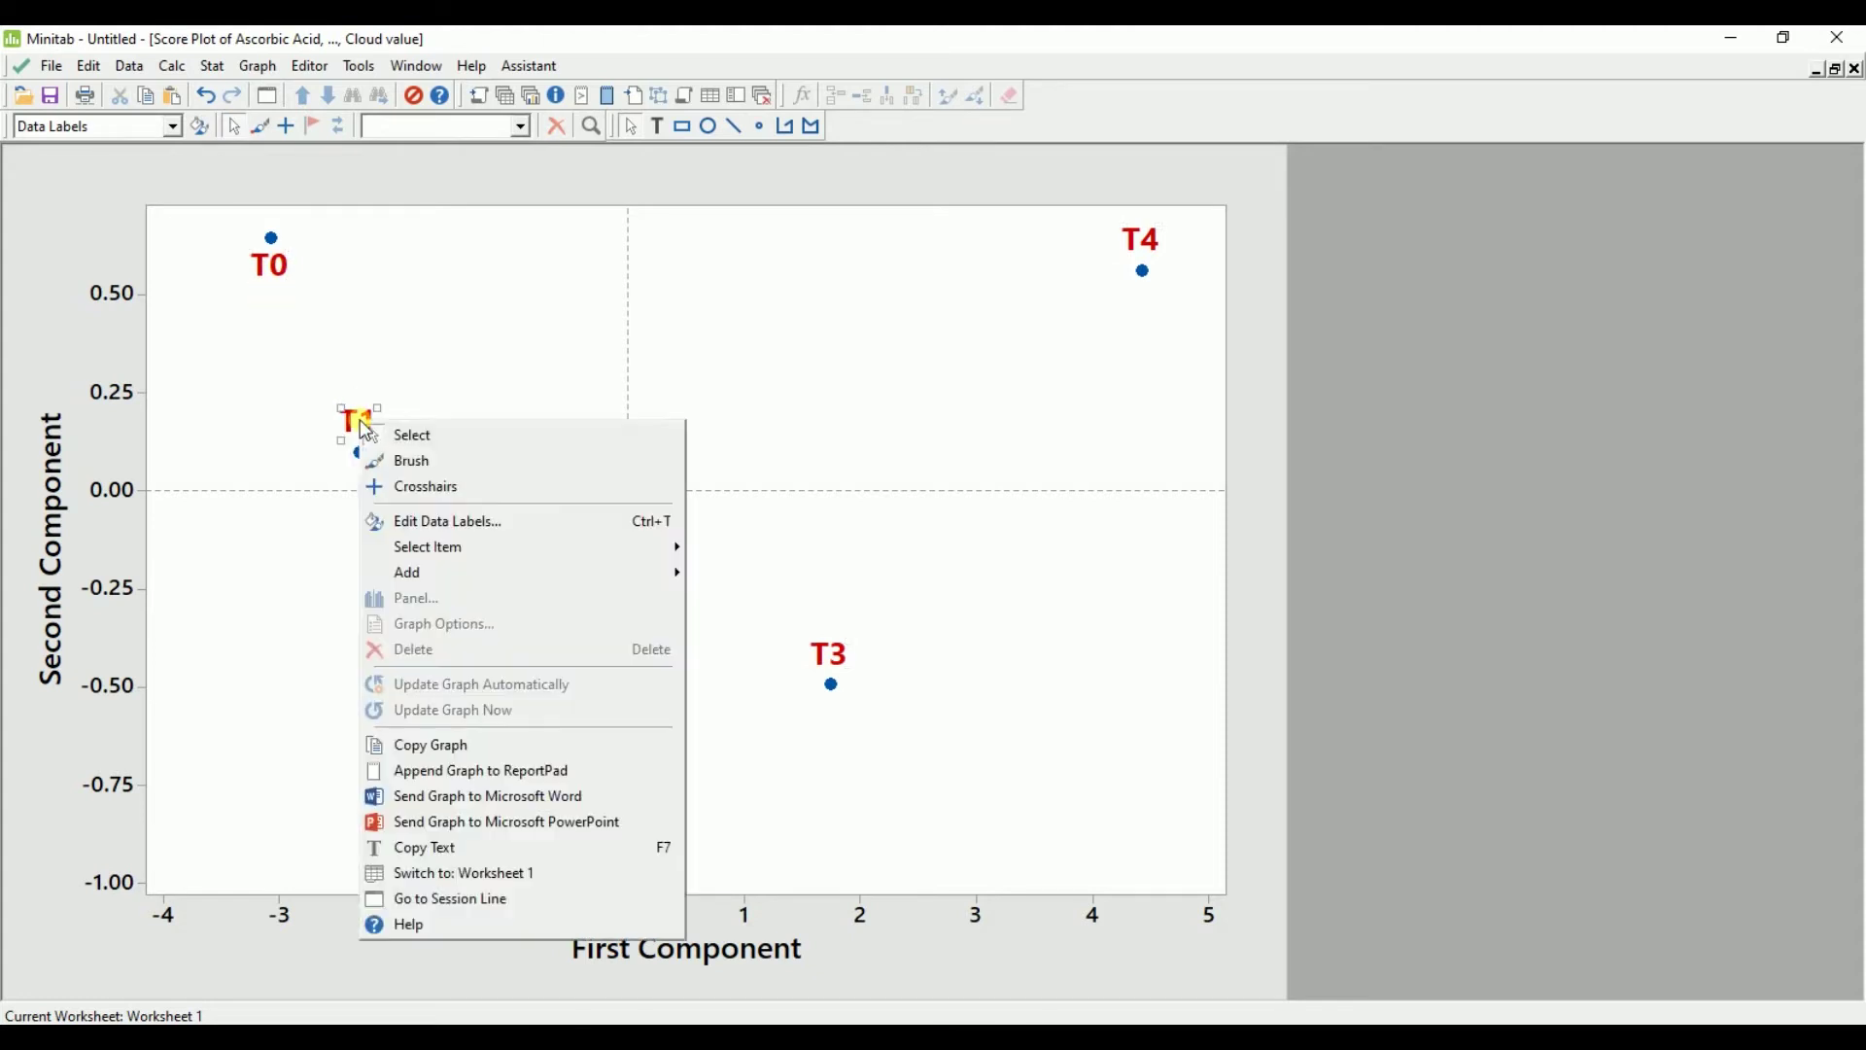
left_click(432, 520)
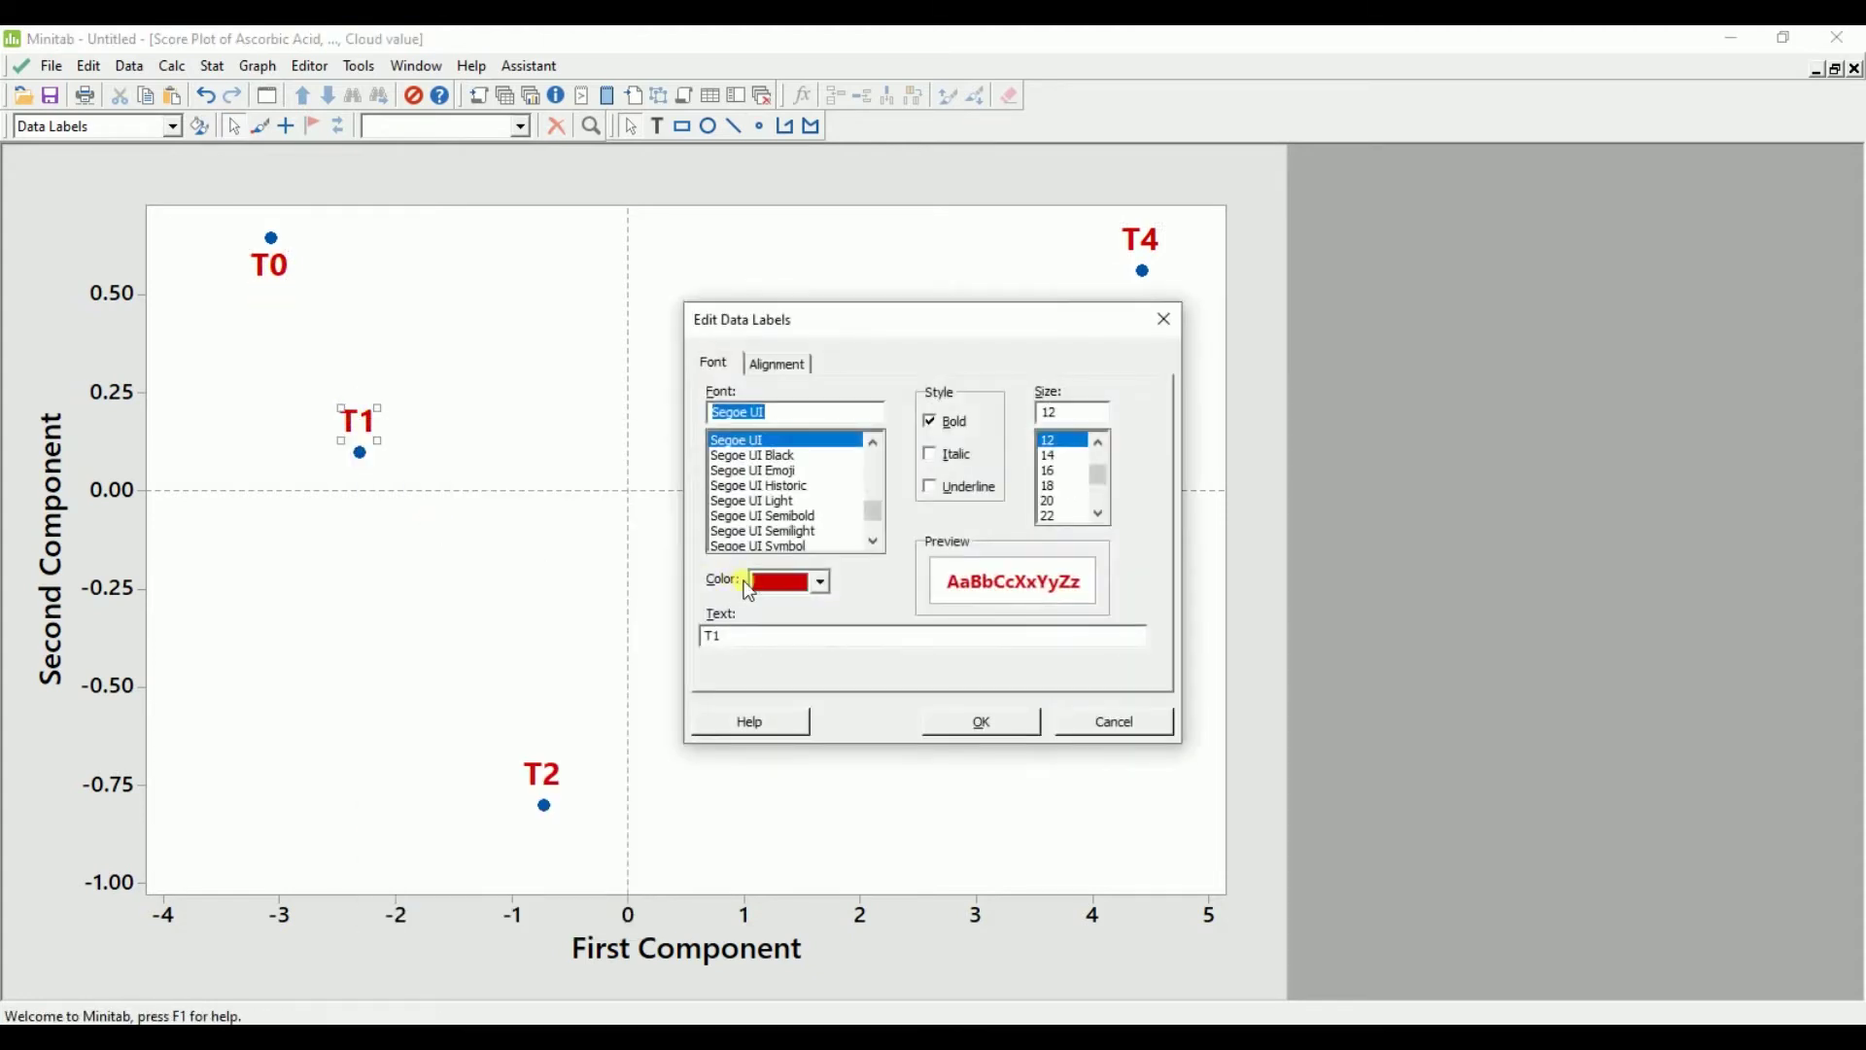
left_click(782, 583)
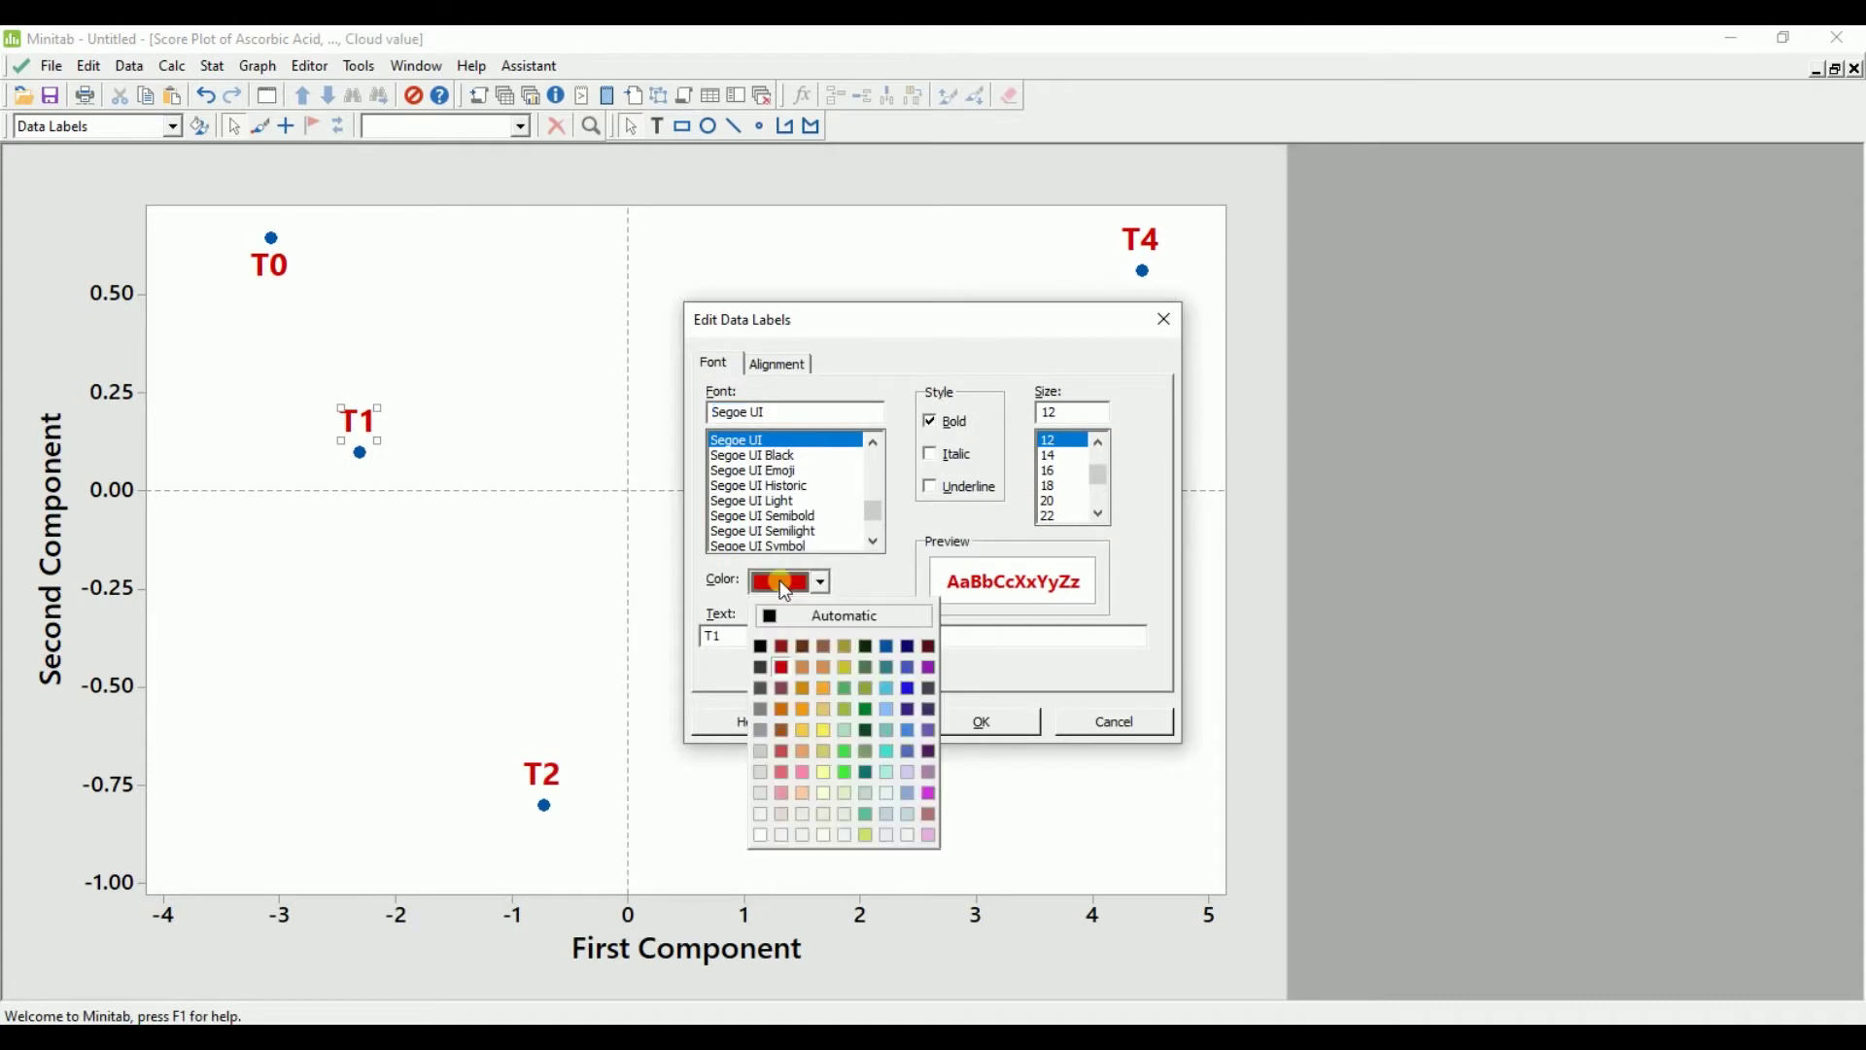
left_click(862, 713)
left_click(979, 721)
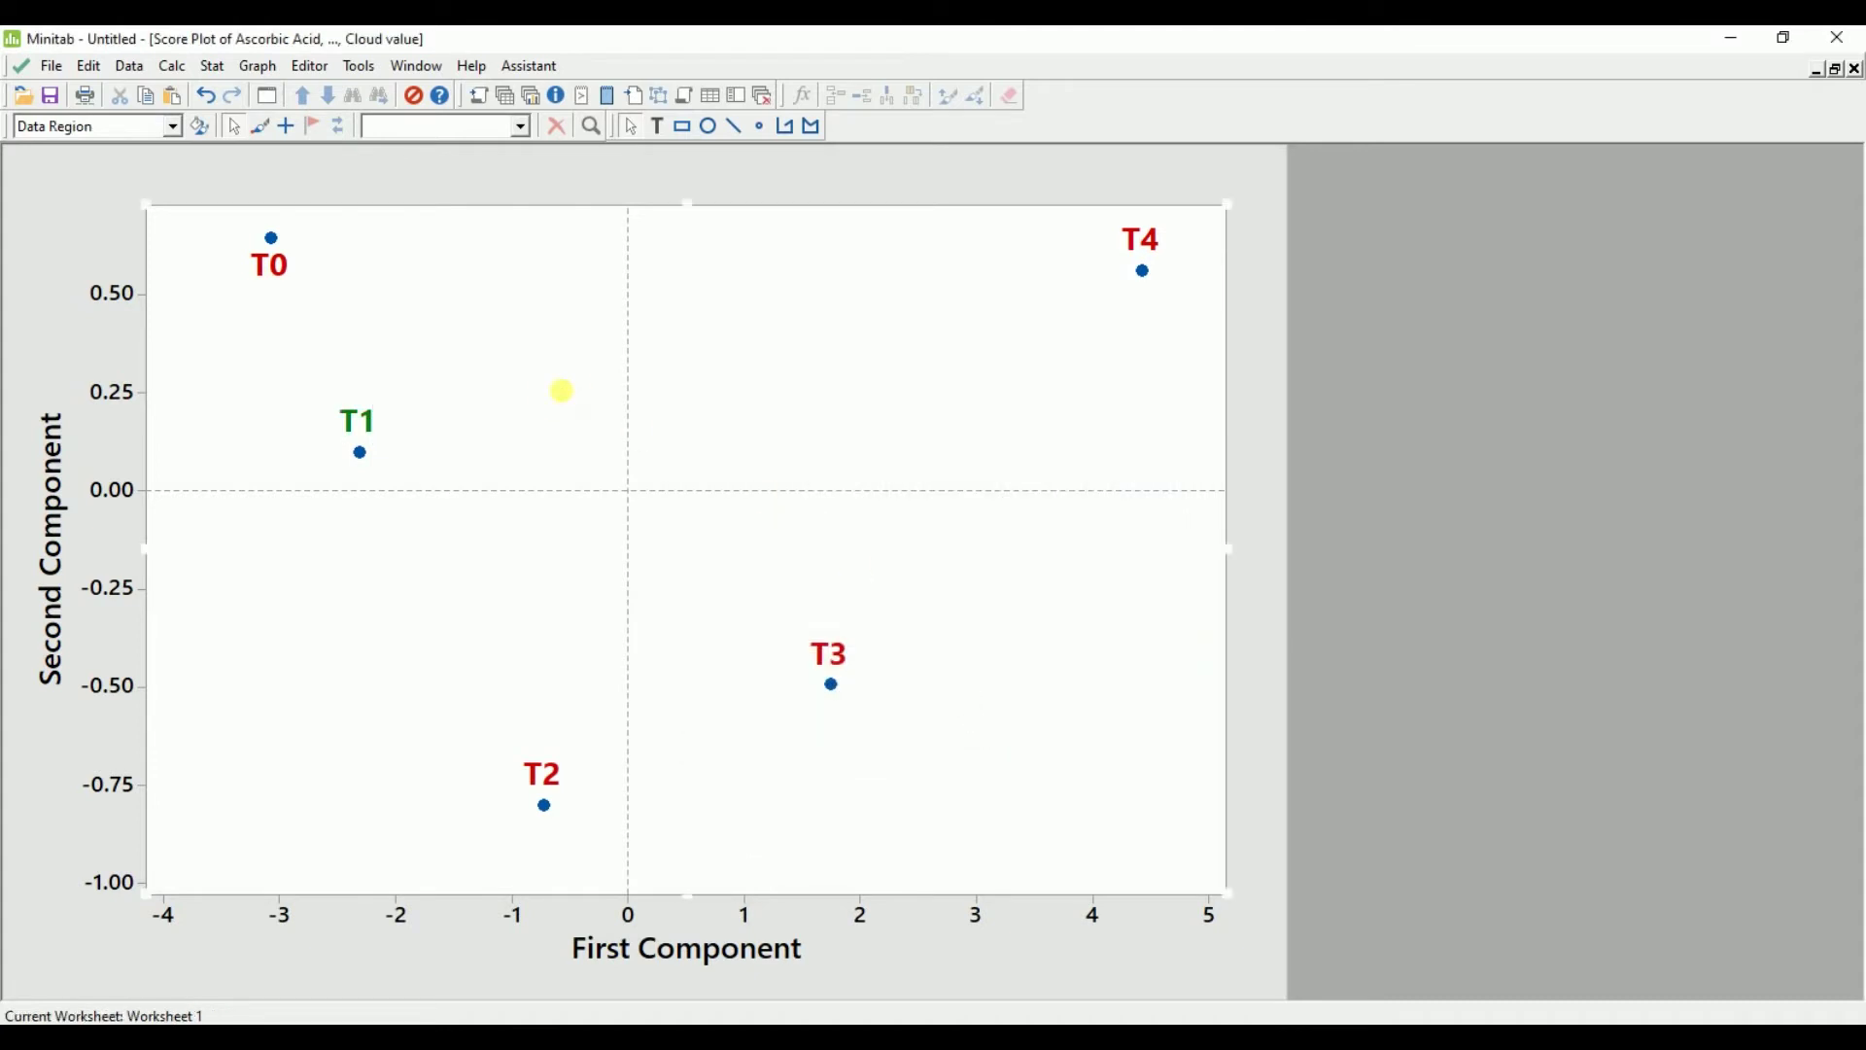
Change the font colour of the T2 label alone to pink
left_click(538, 768)
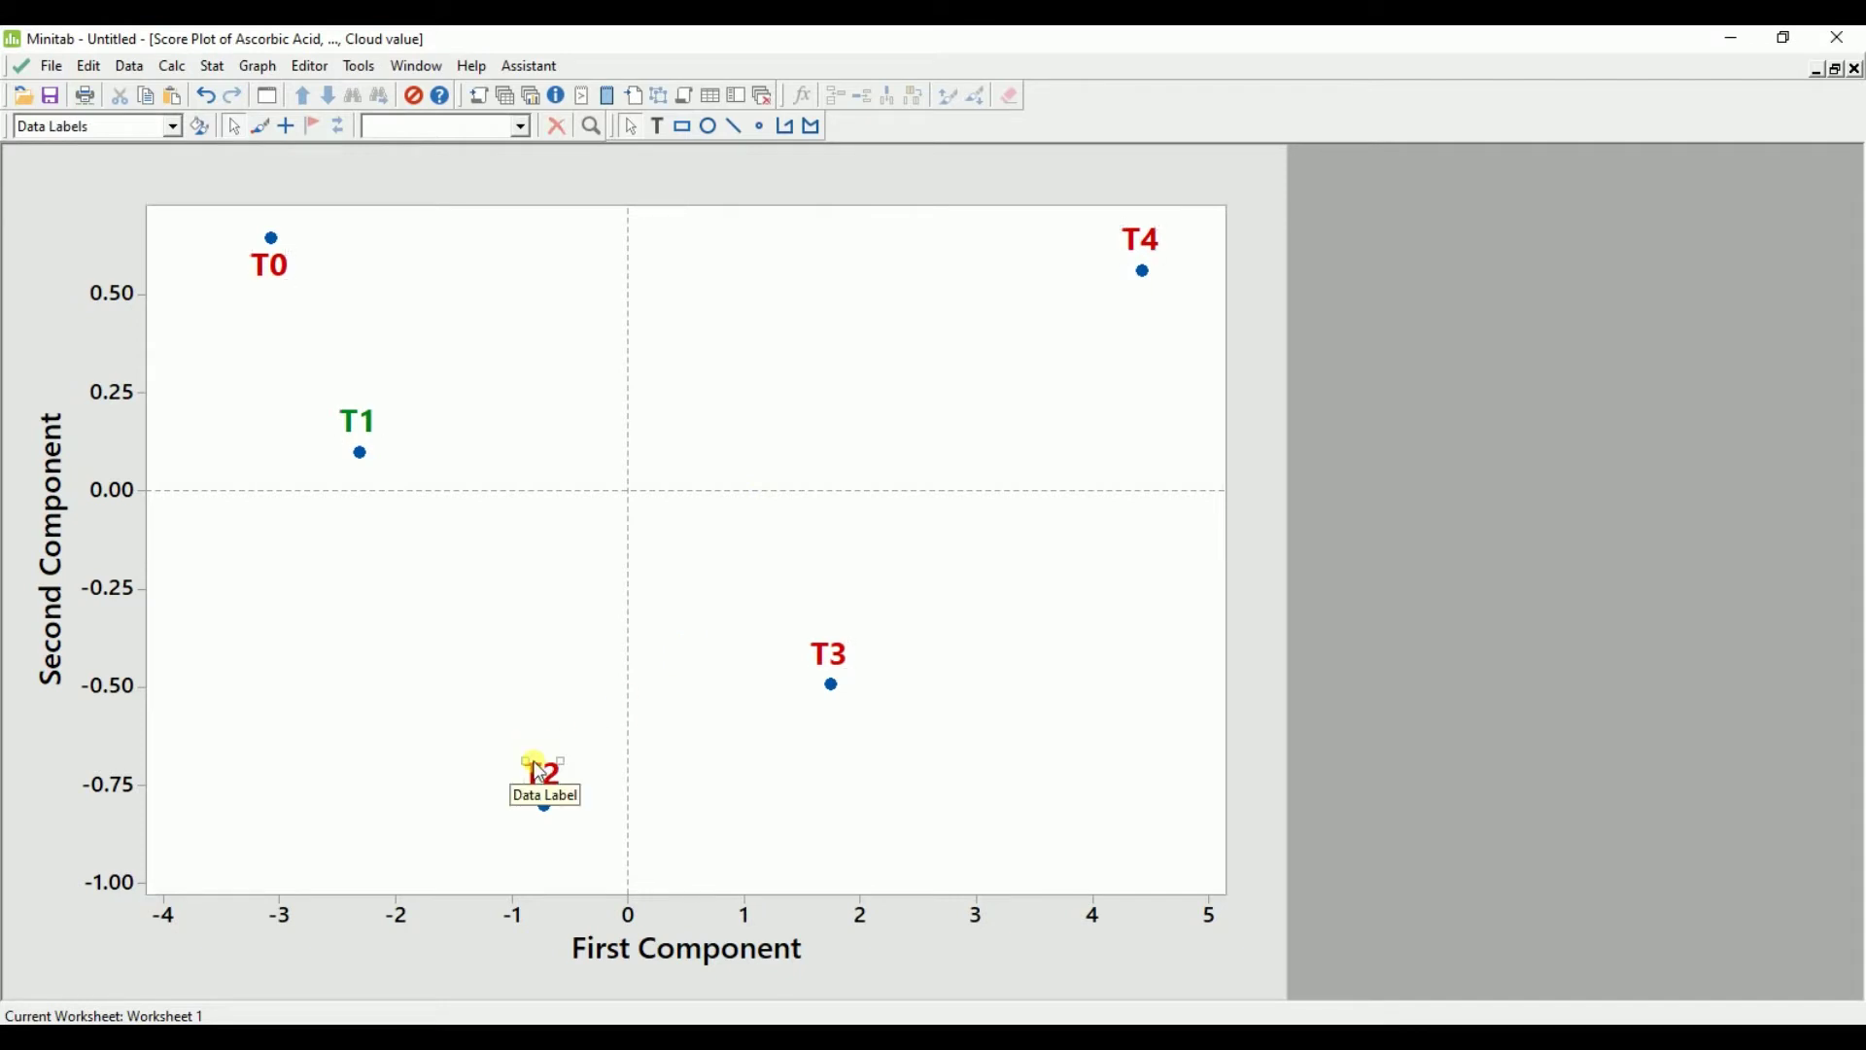
right_click(540, 773)
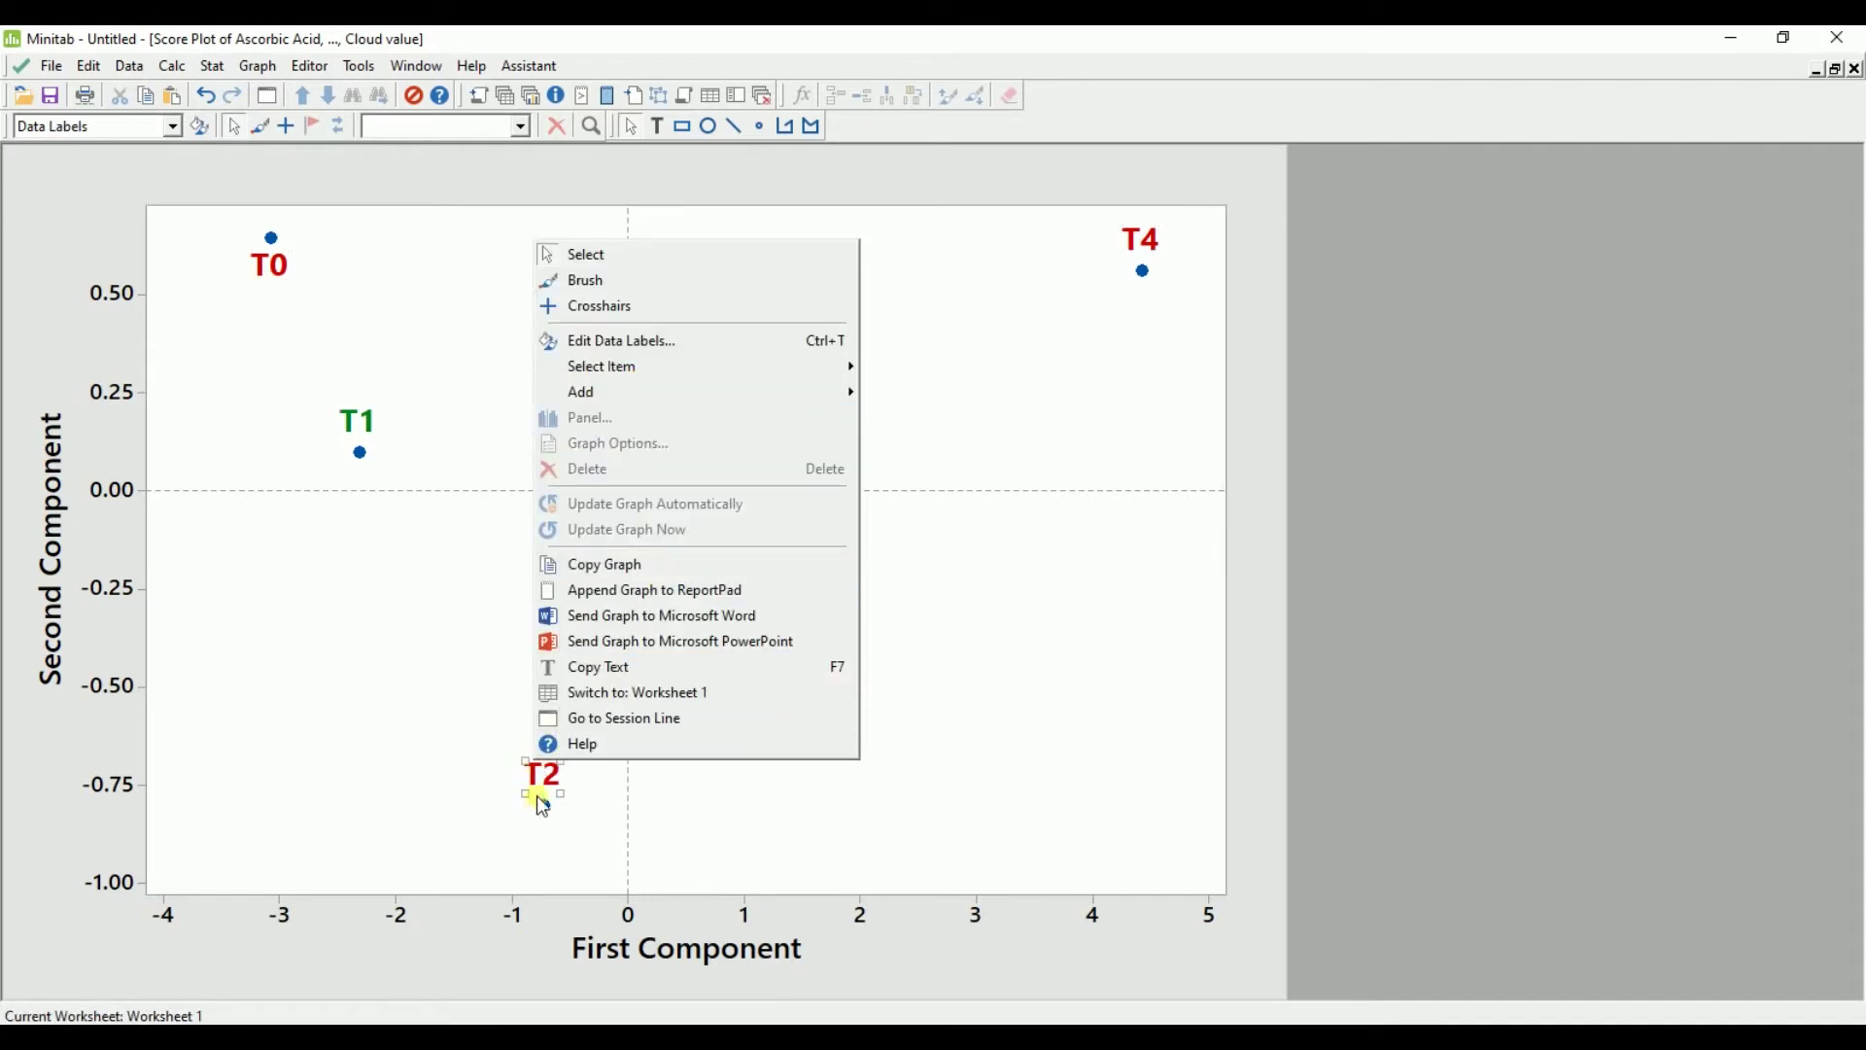
left_click(654, 341)
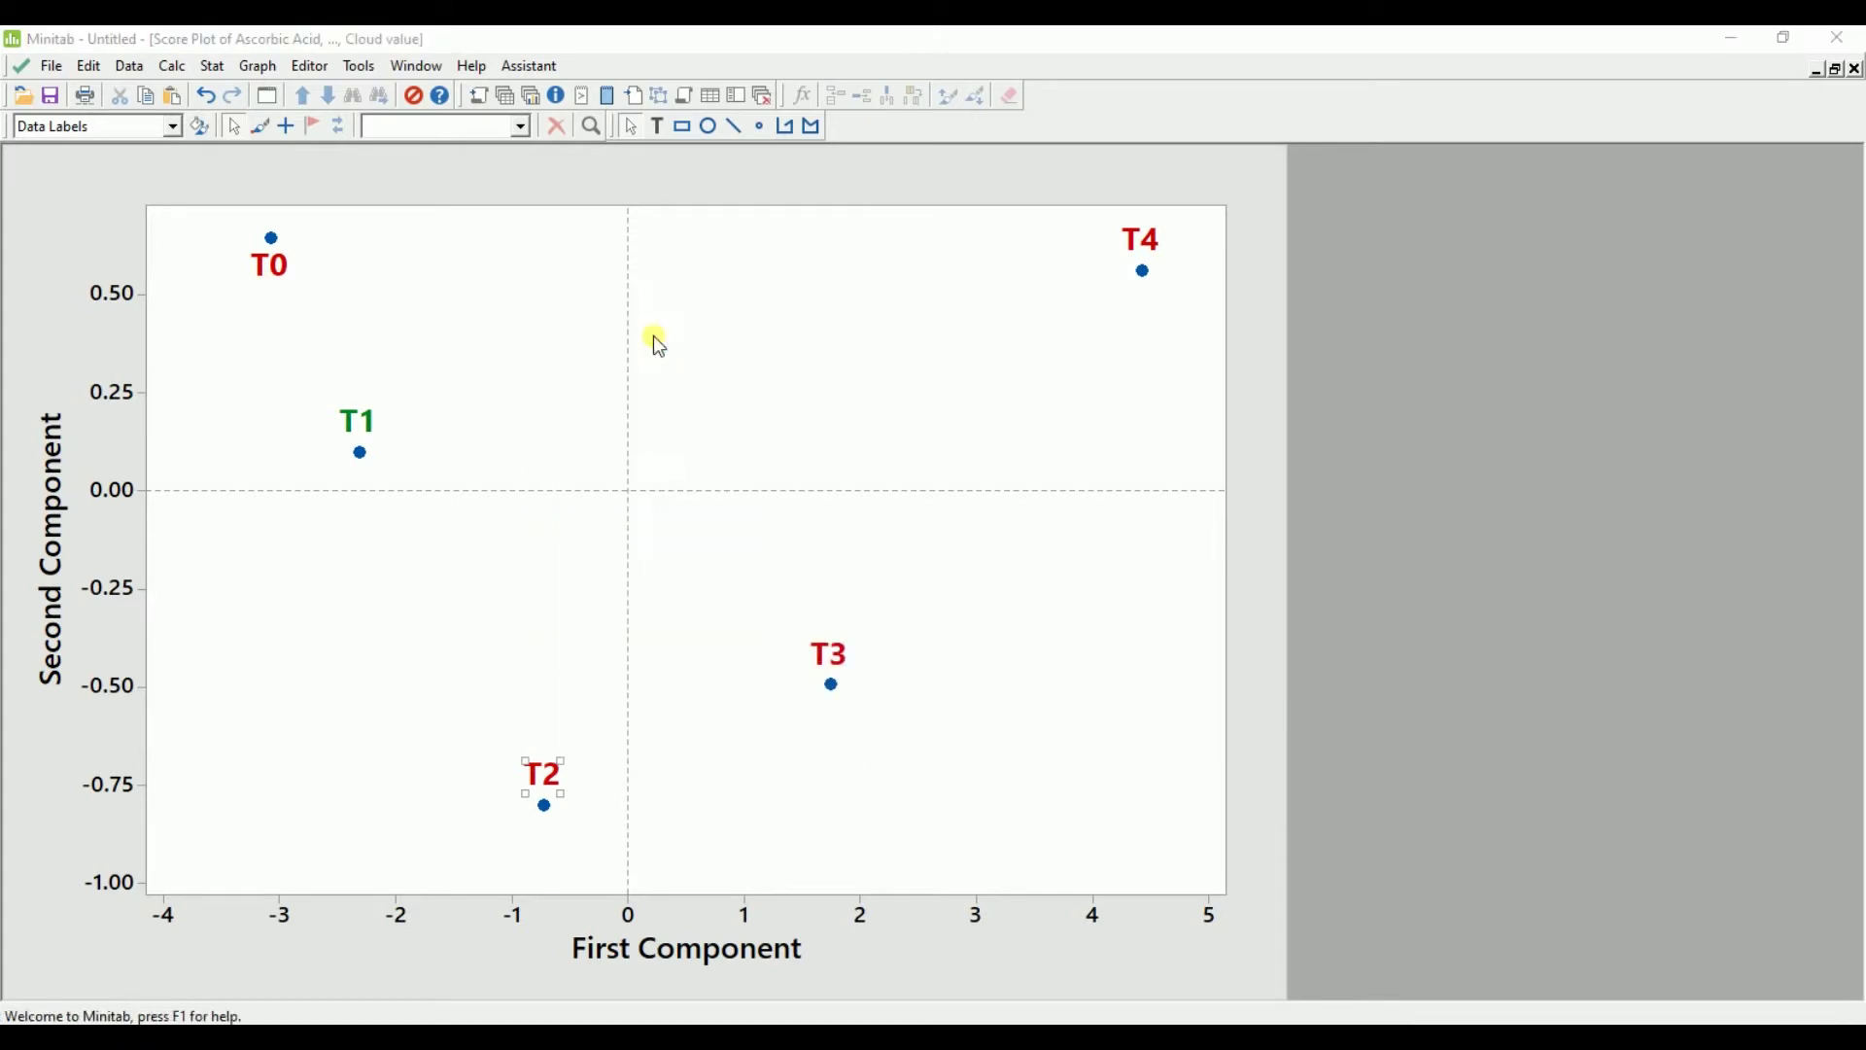
left_click(822, 582)
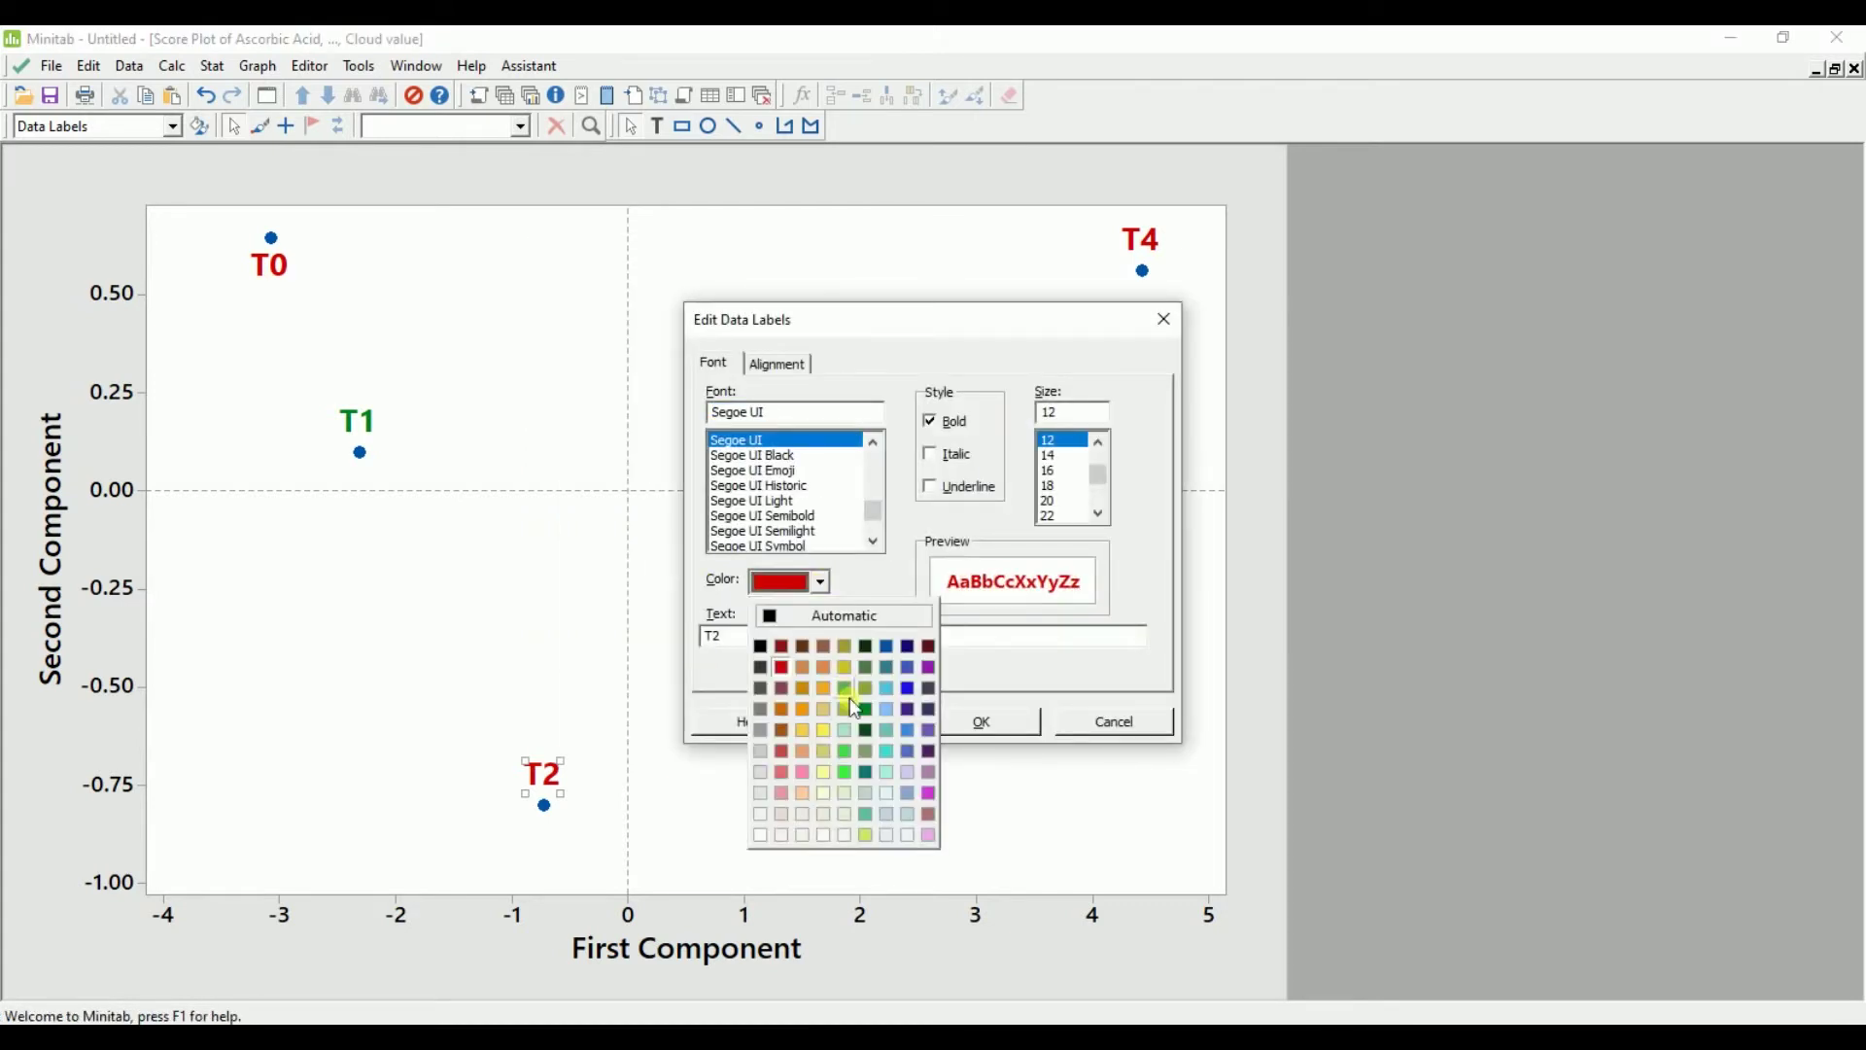
left_click(804, 784)
left_click(987, 722)
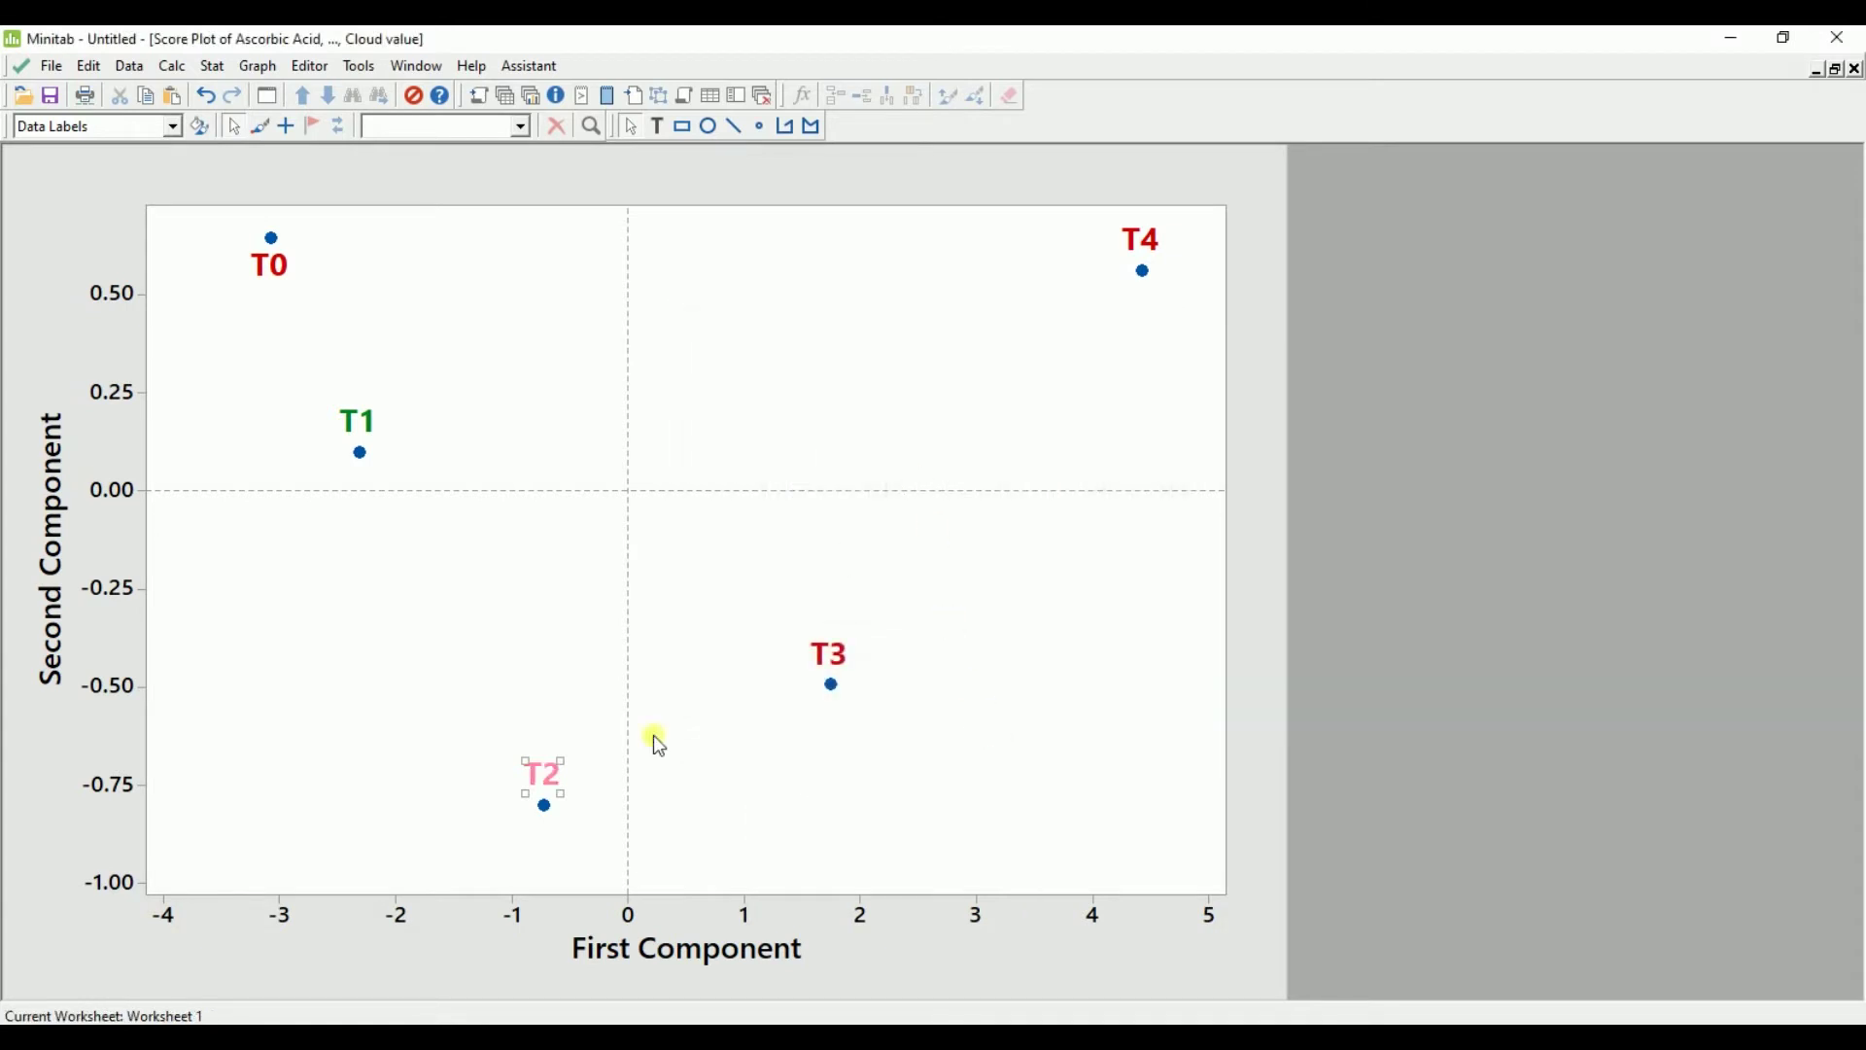
Change the font colour of the T2 label alone to blue
right_click(554, 778)
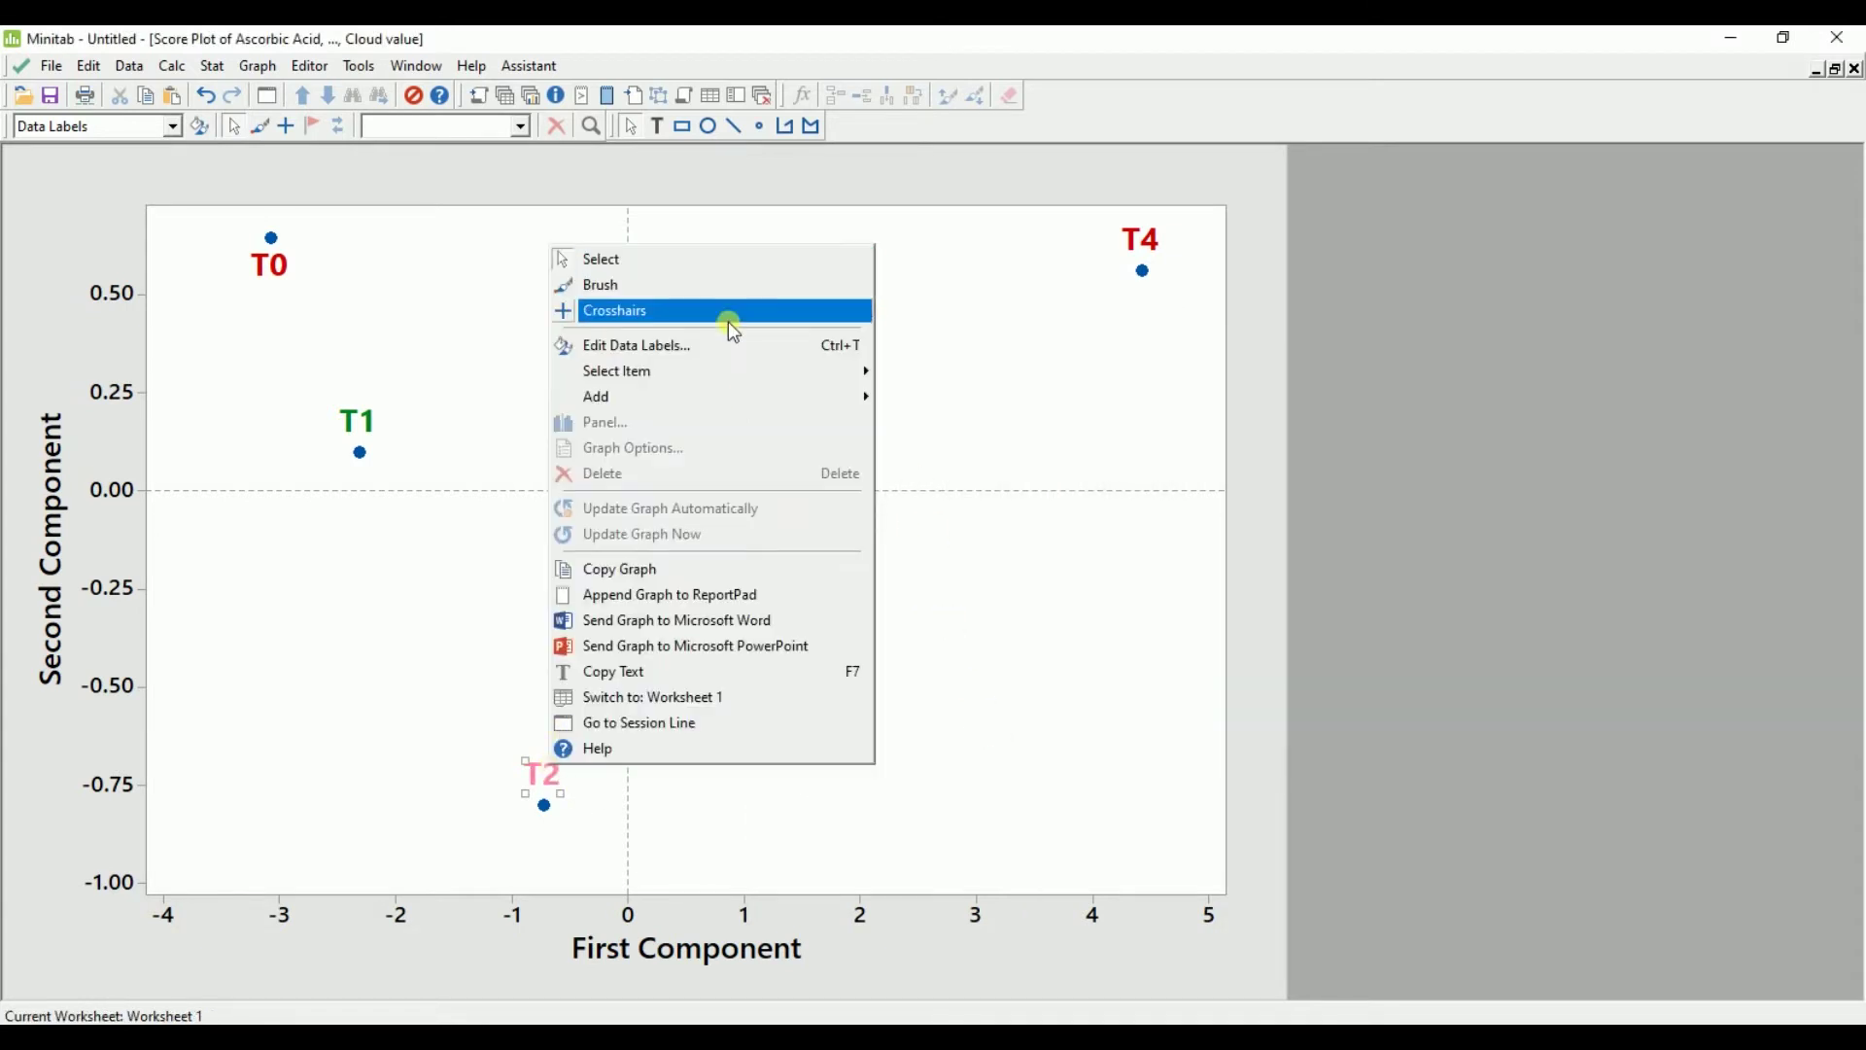
left_click(720, 343)
left_click(813, 581)
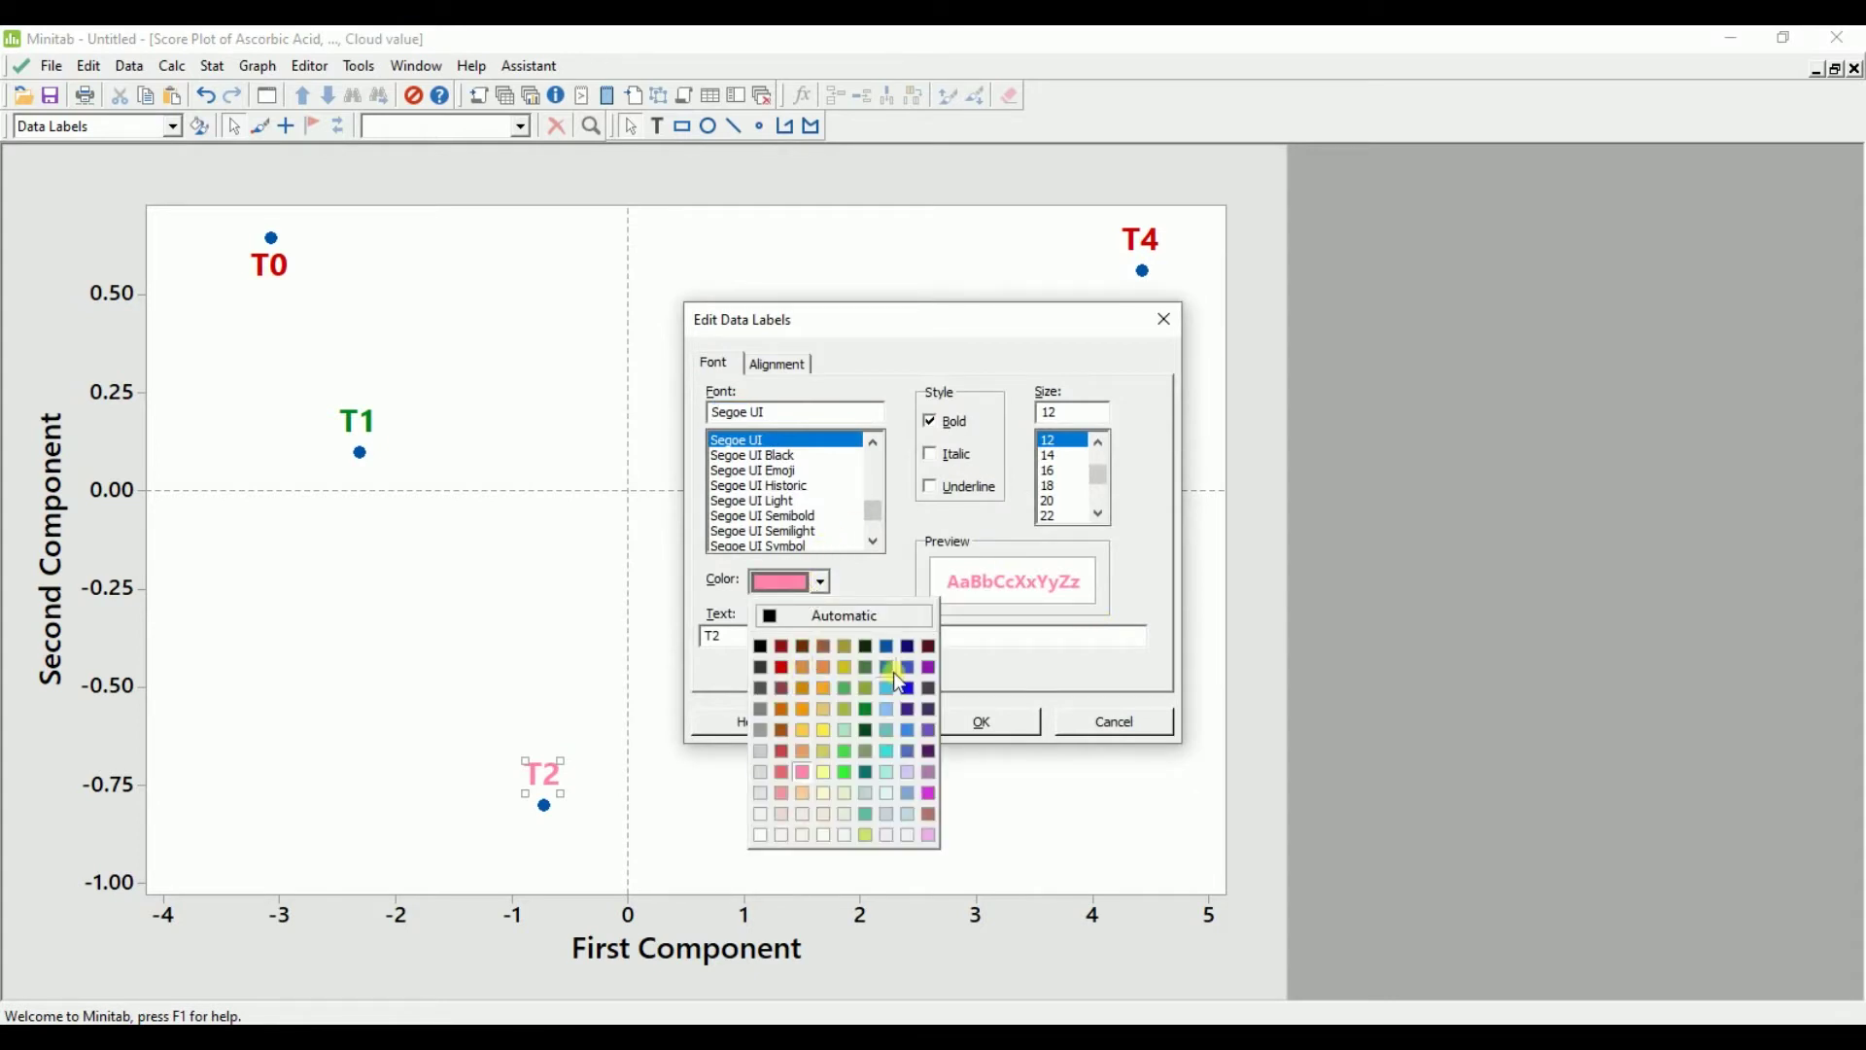
left_click(898, 689)
left_click(953, 721)
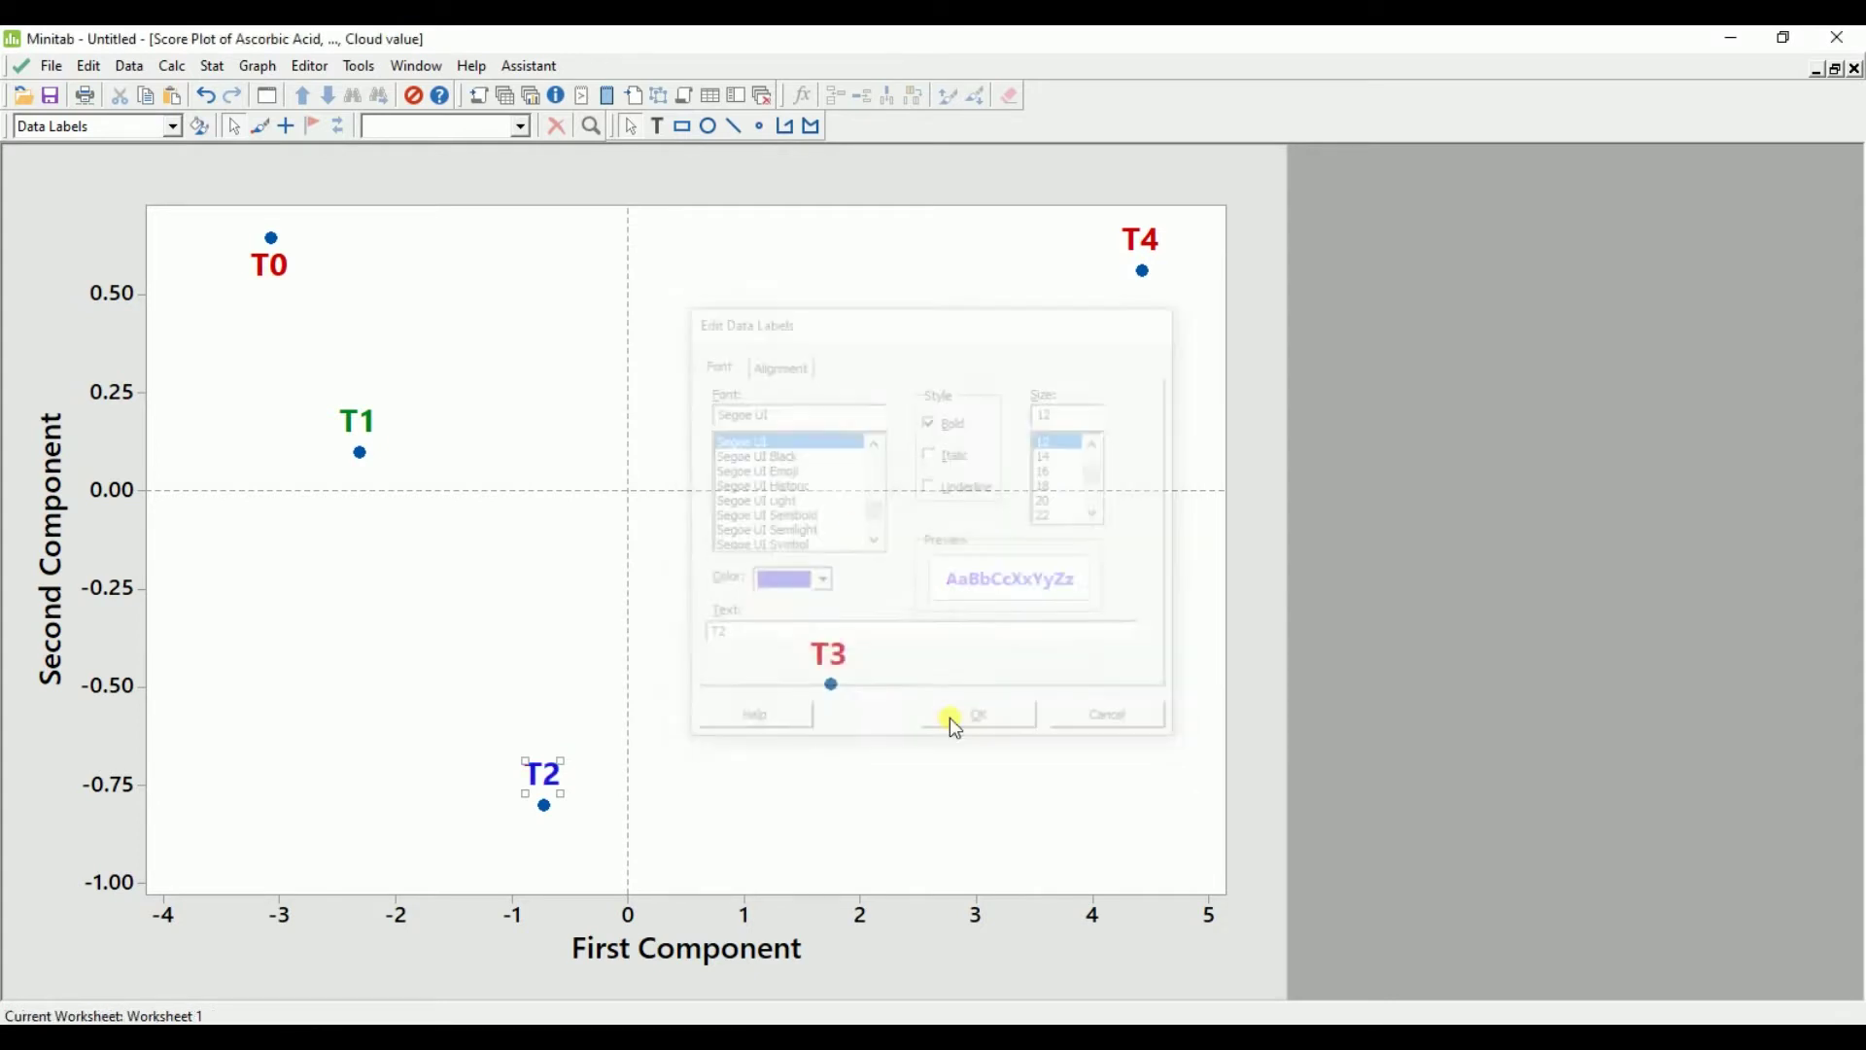
left_click(500, 389)
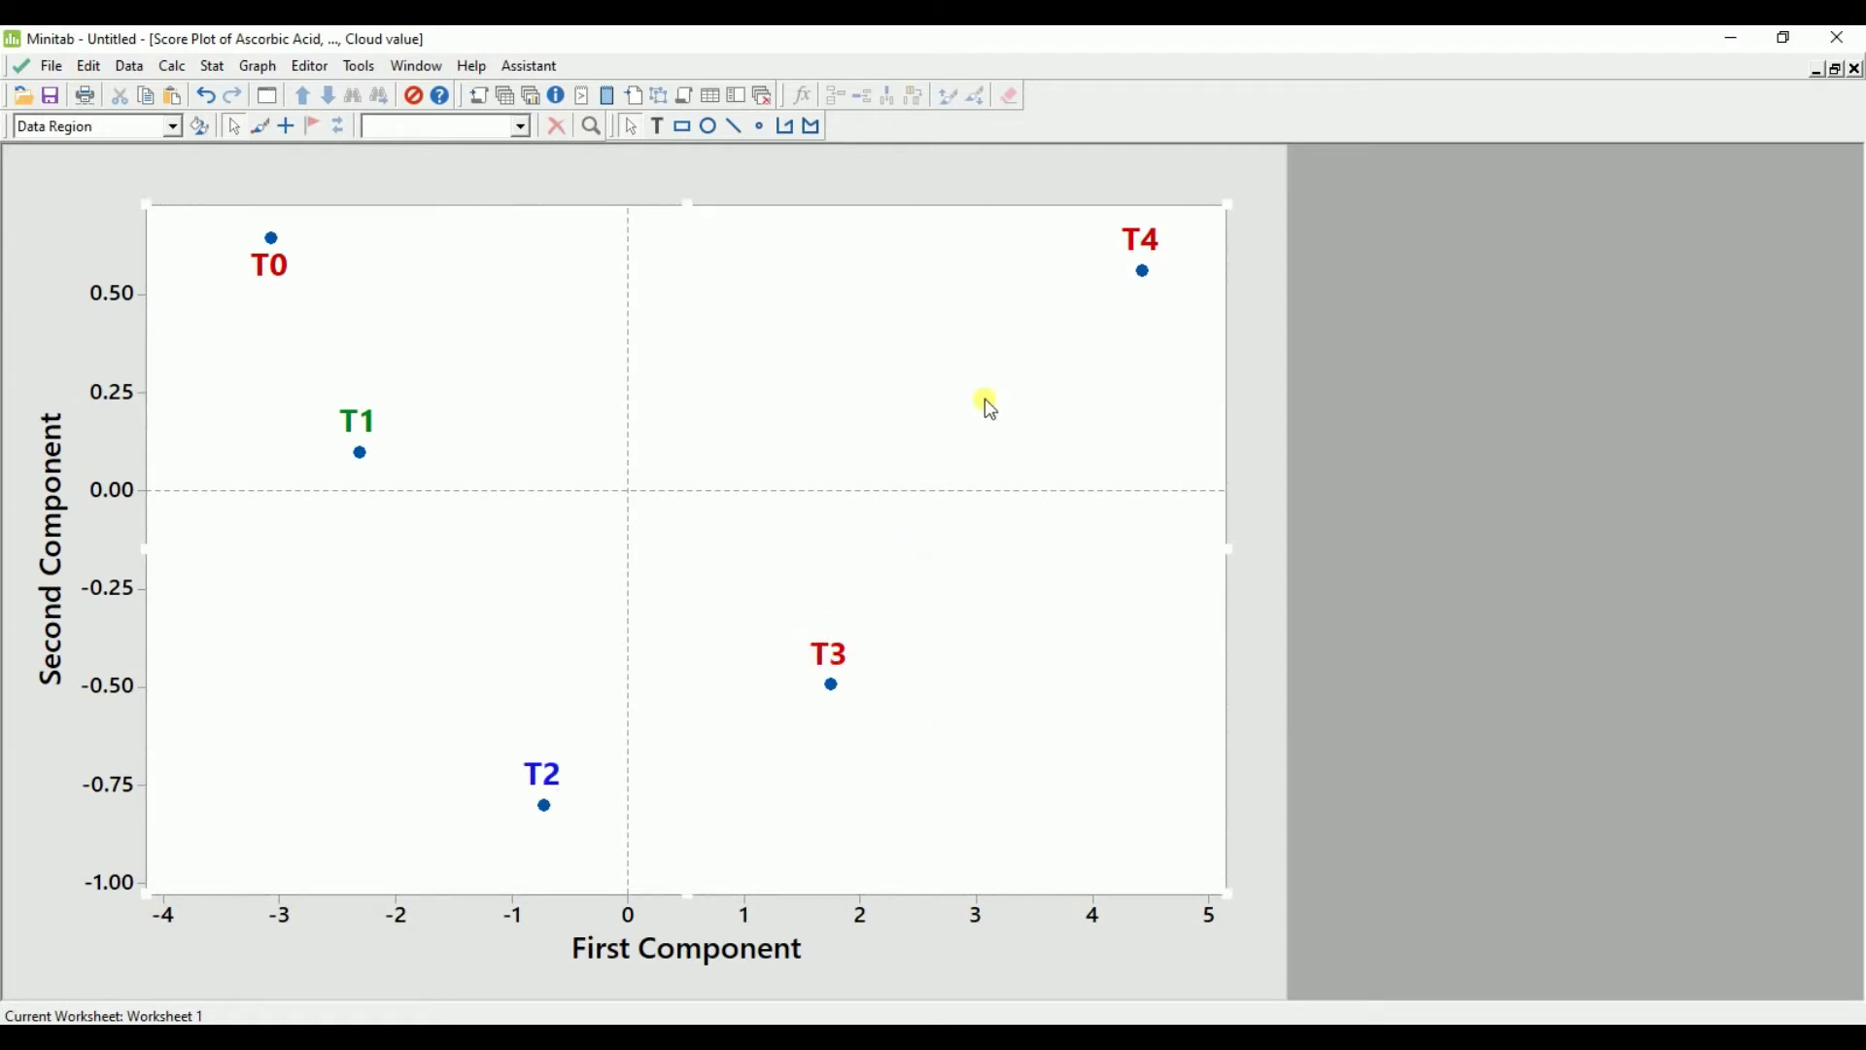
Give all the score plot's points custom solid-circle symbols in dark red and enlarge them
left_click(1147, 273)
right_click(1147, 273)
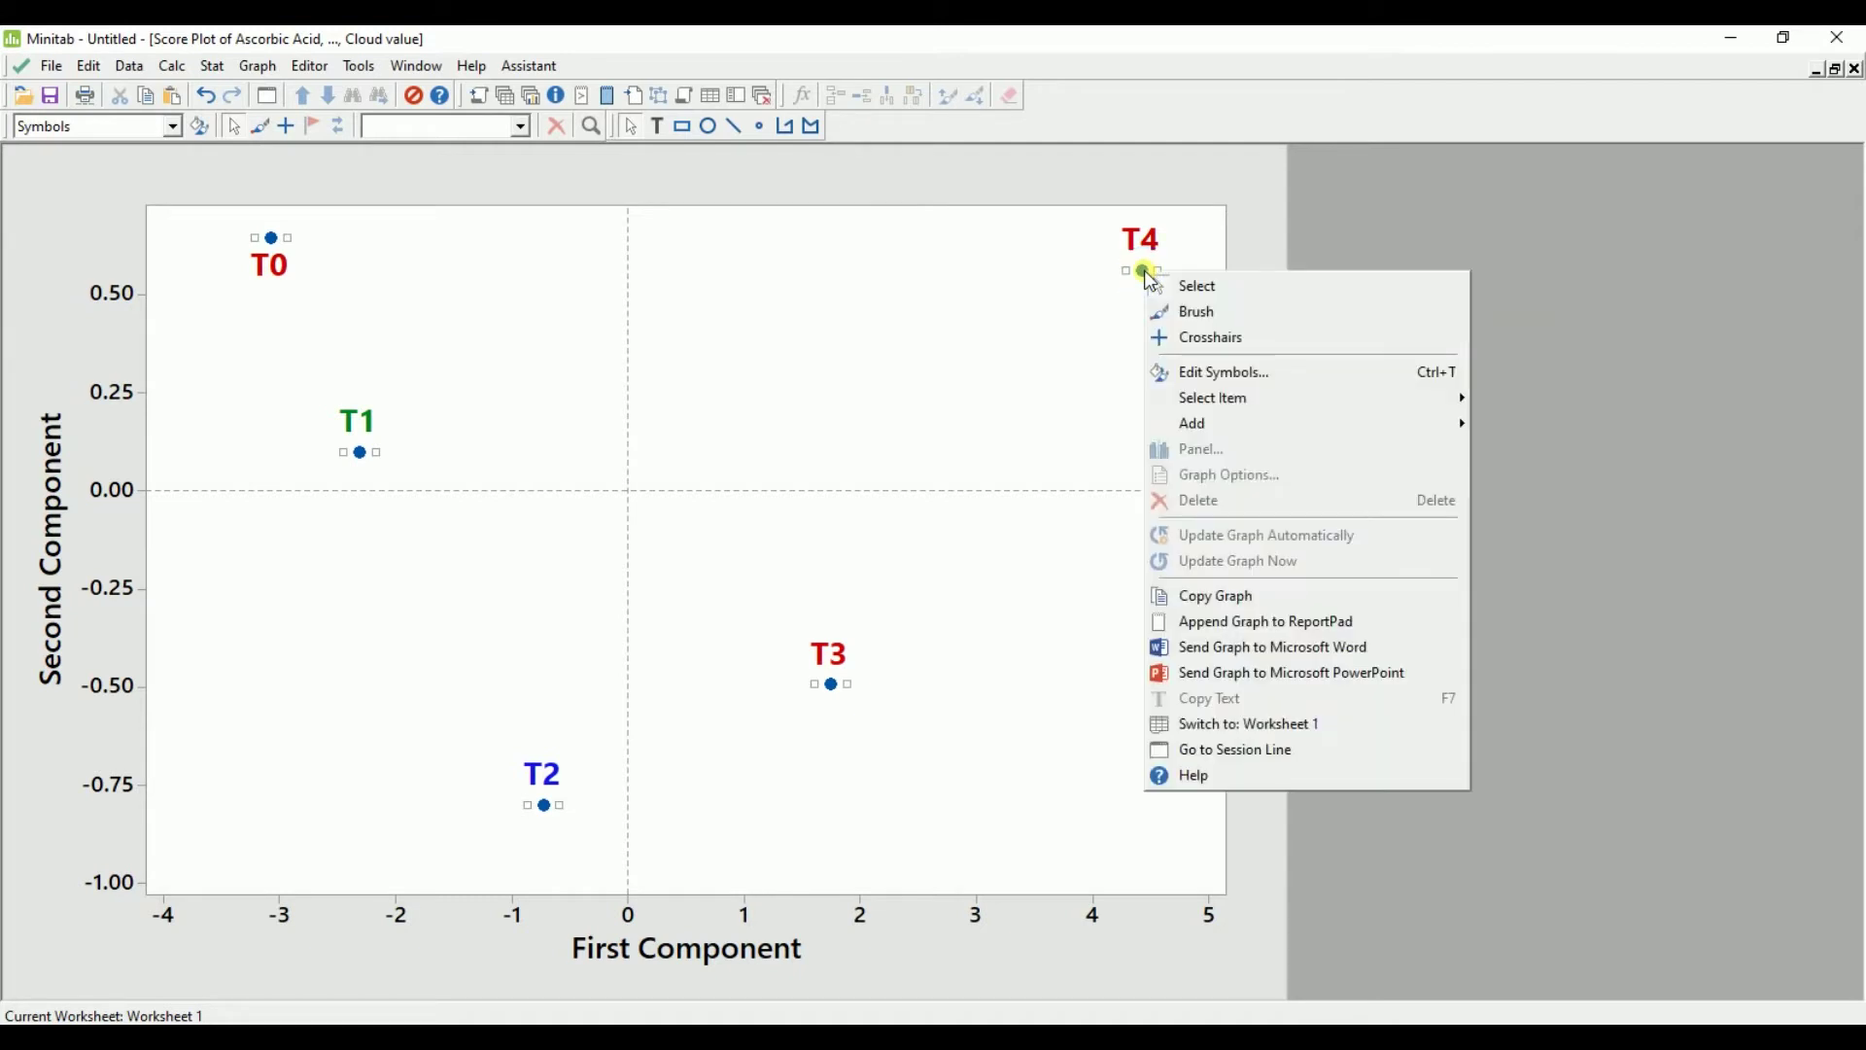
left_click(1222, 372)
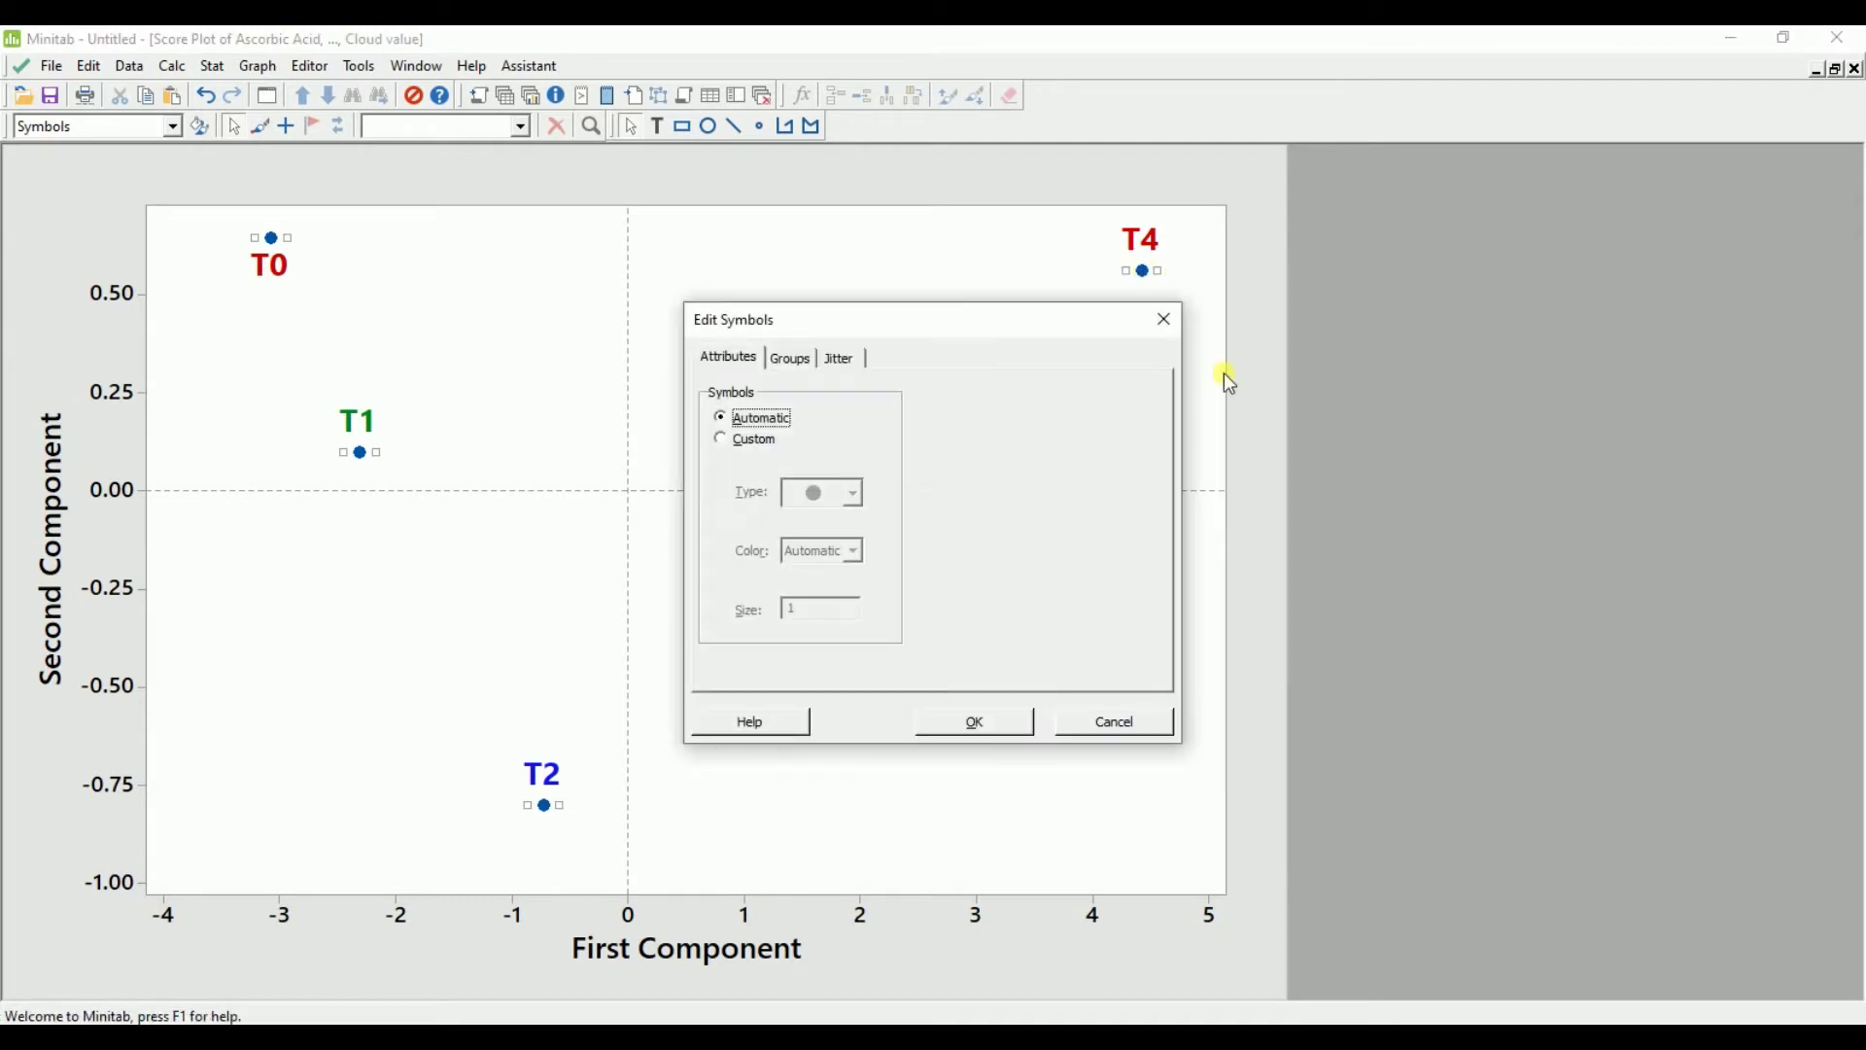
left_click(746, 440)
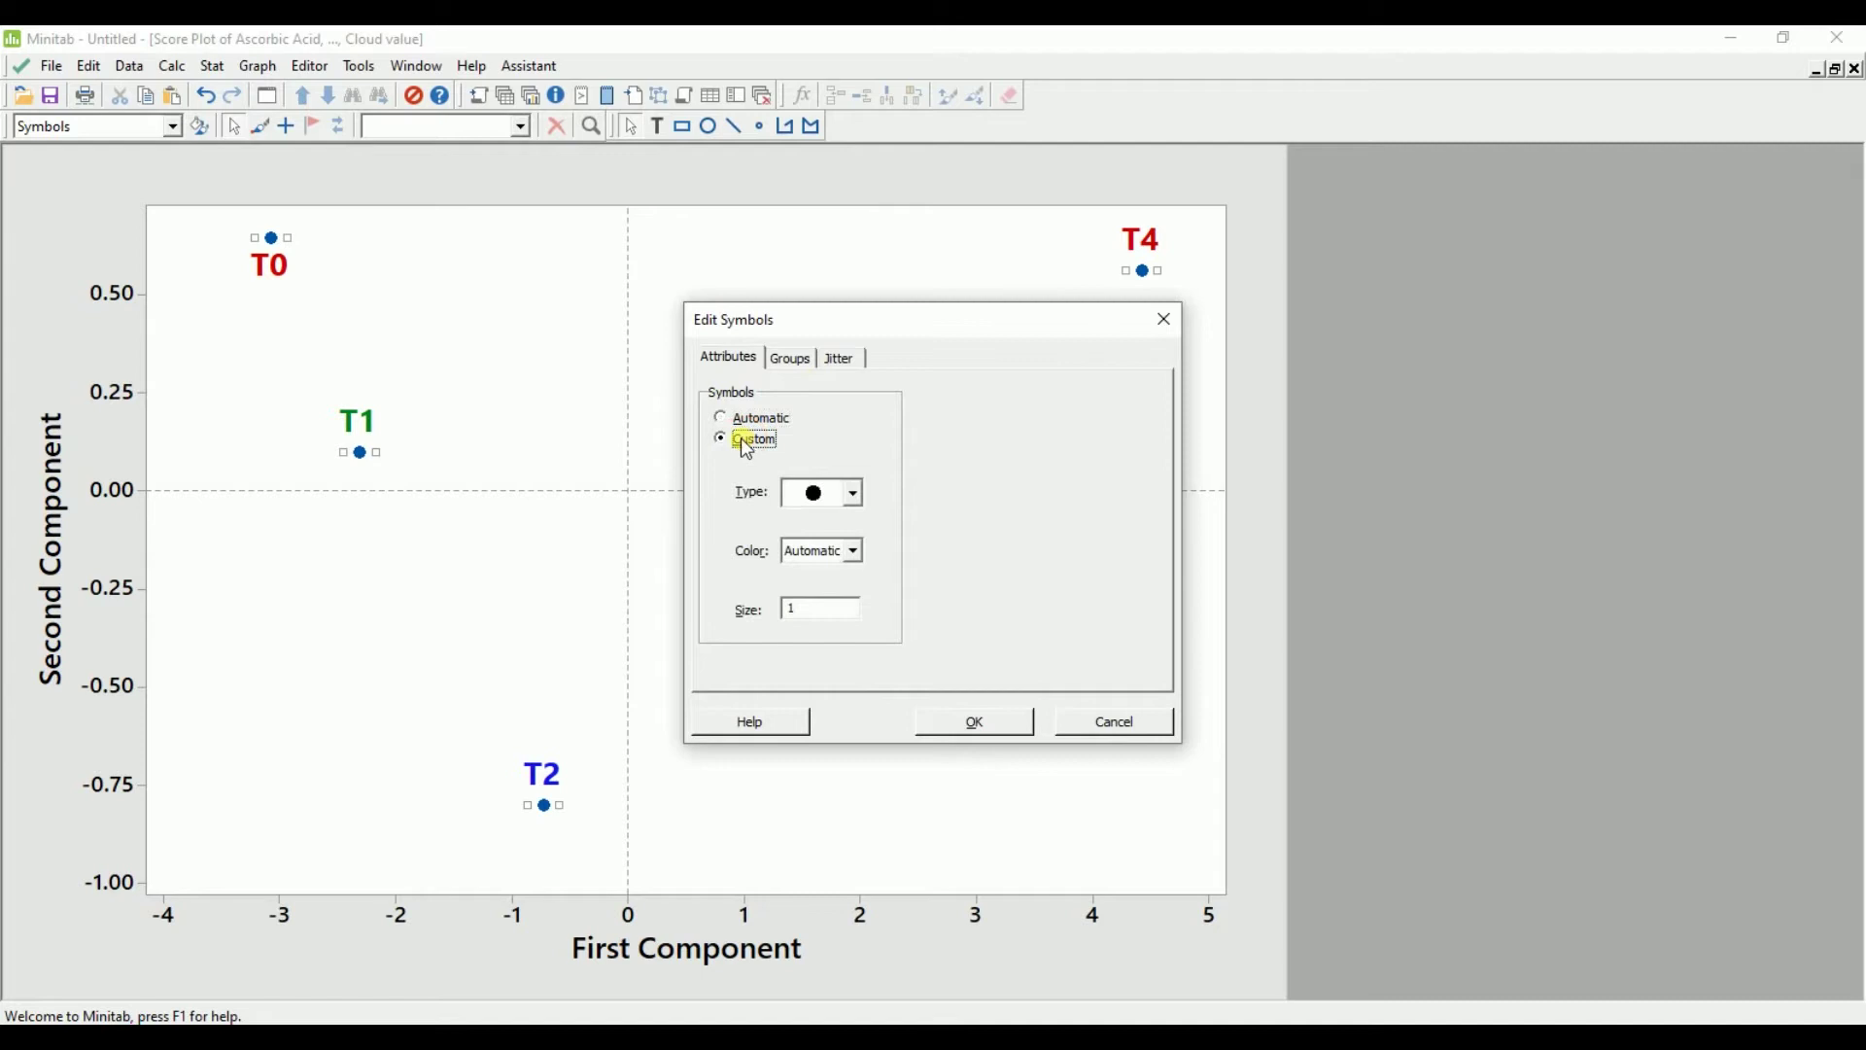
left_click(854, 498)
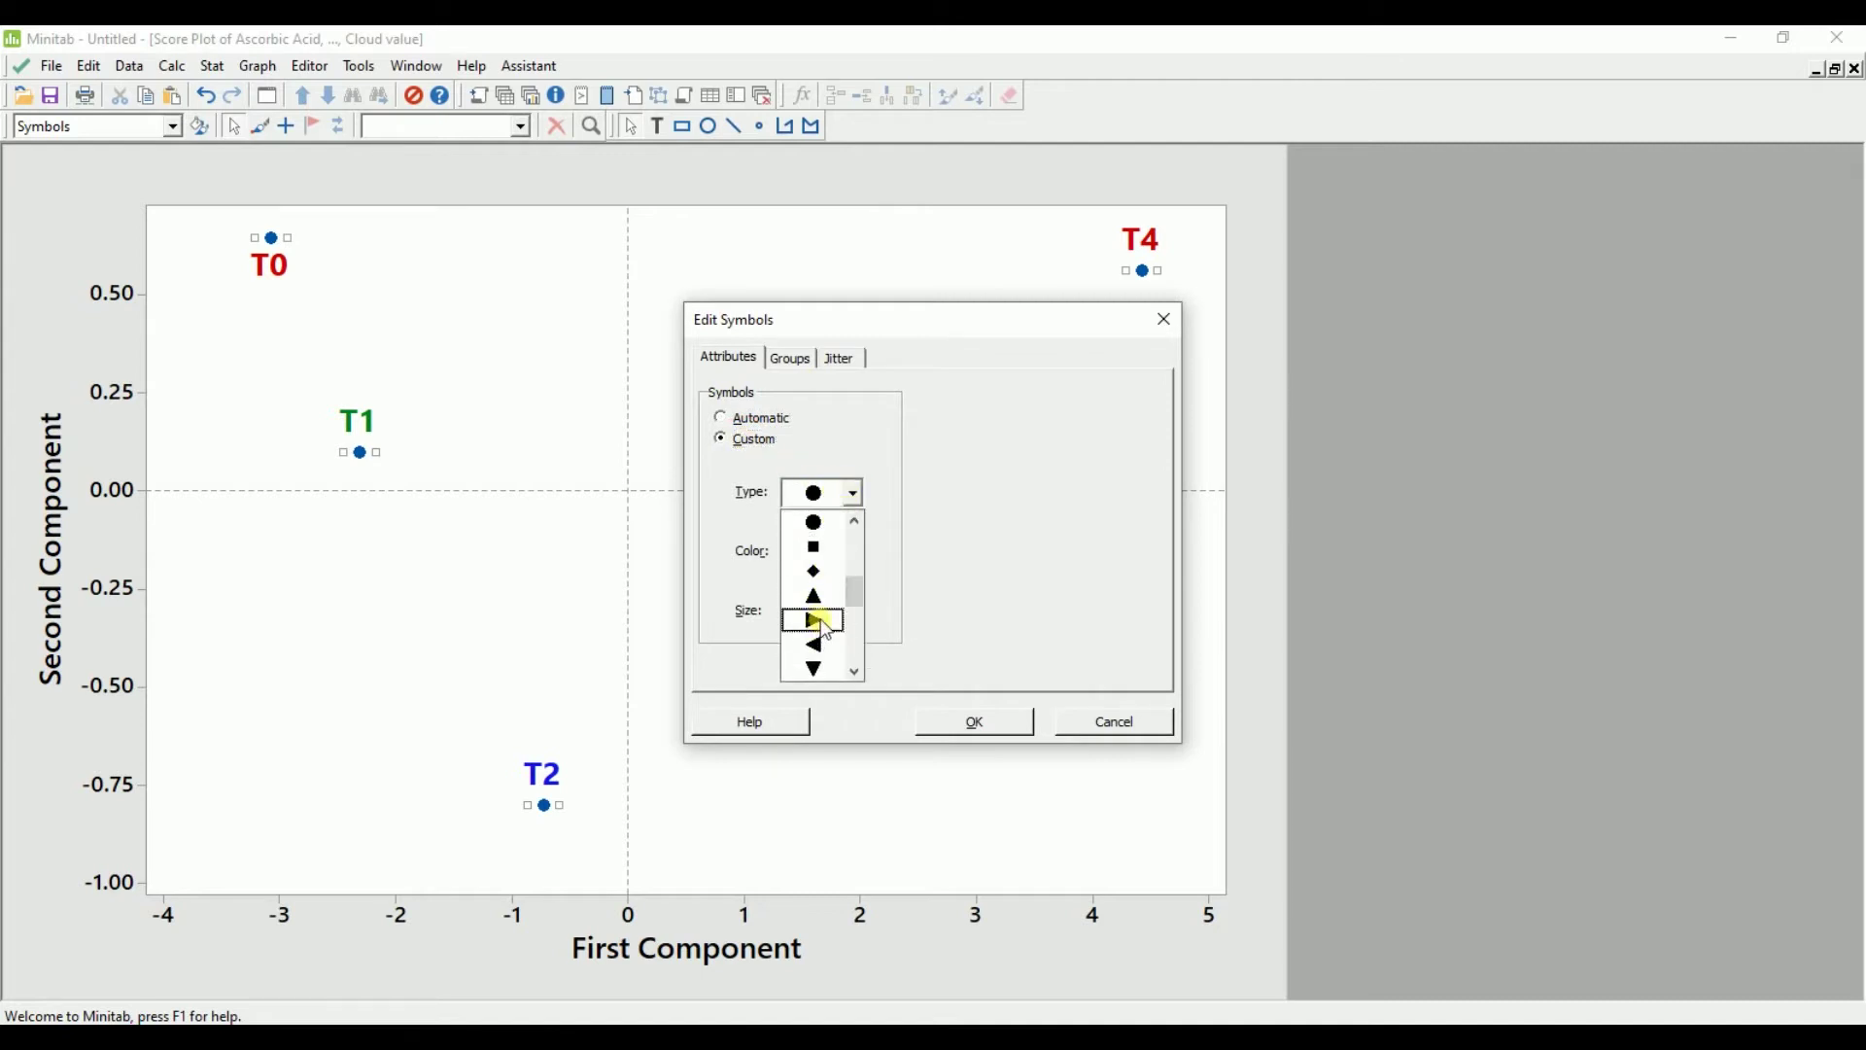
left_click(823, 527)
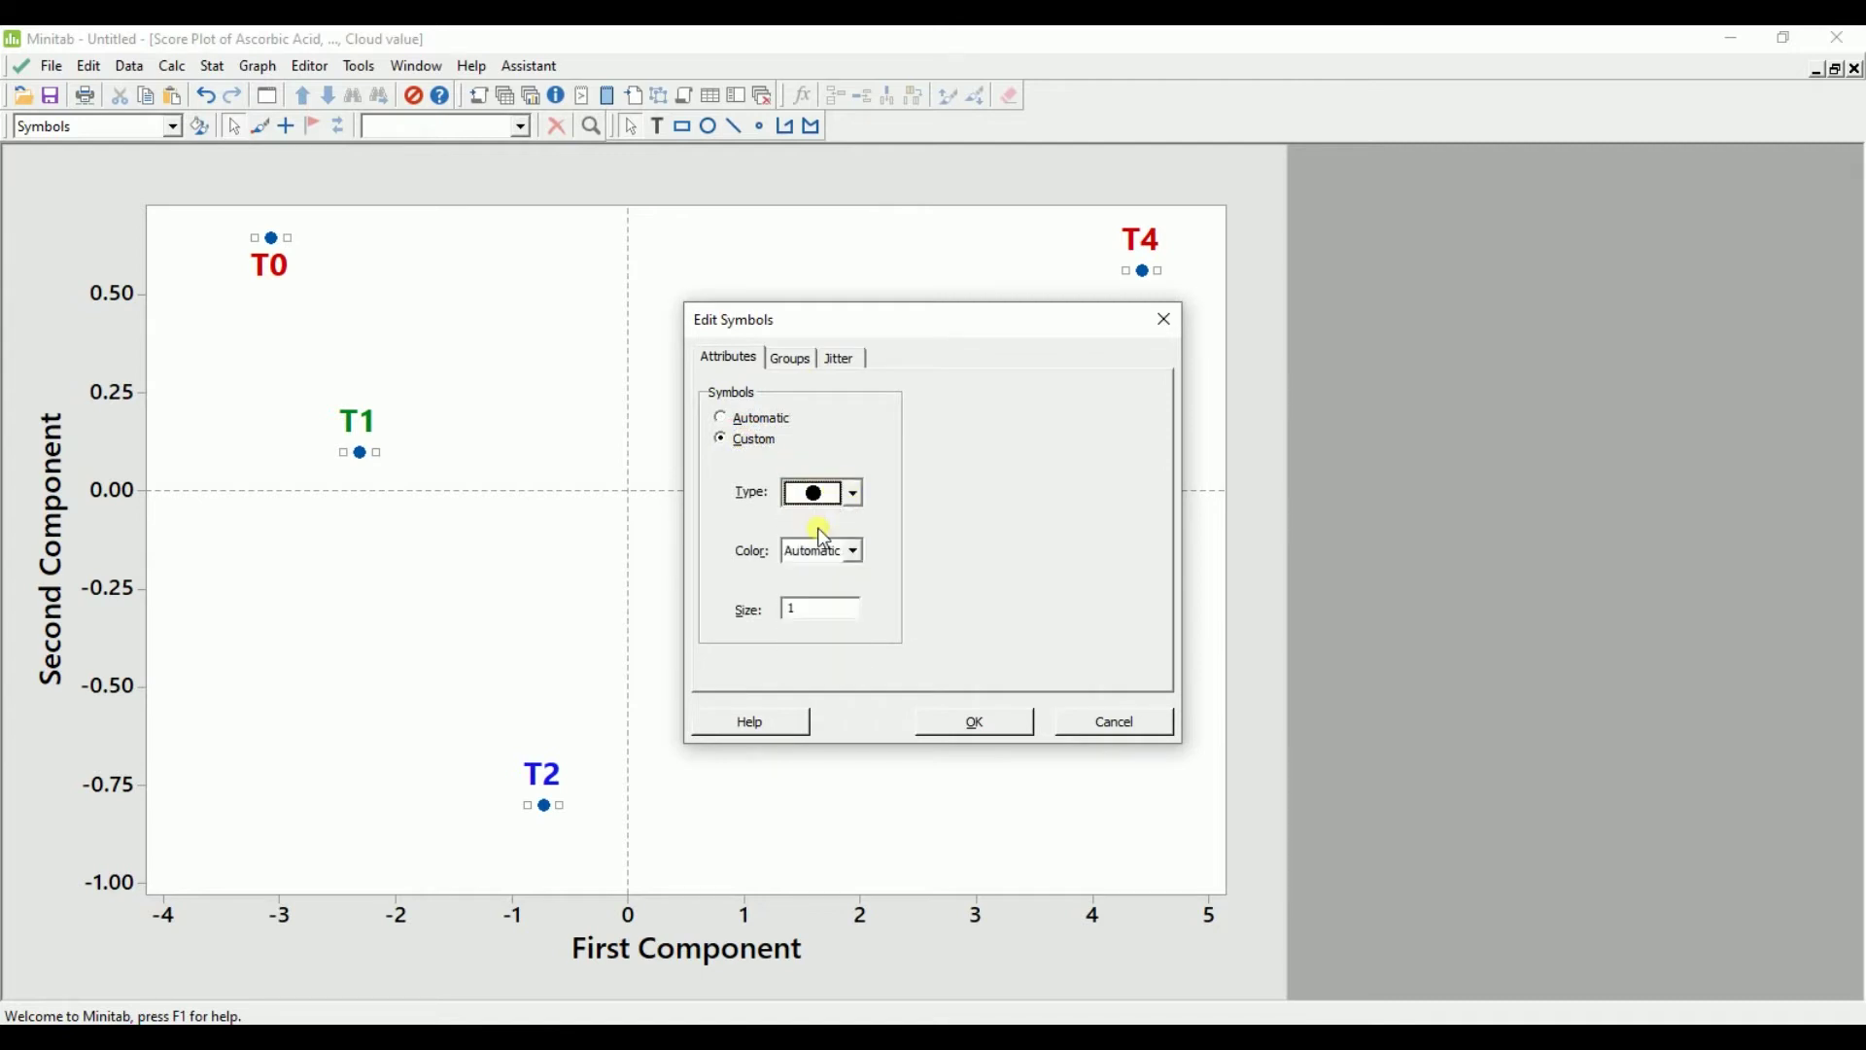
left_click(819, 549)
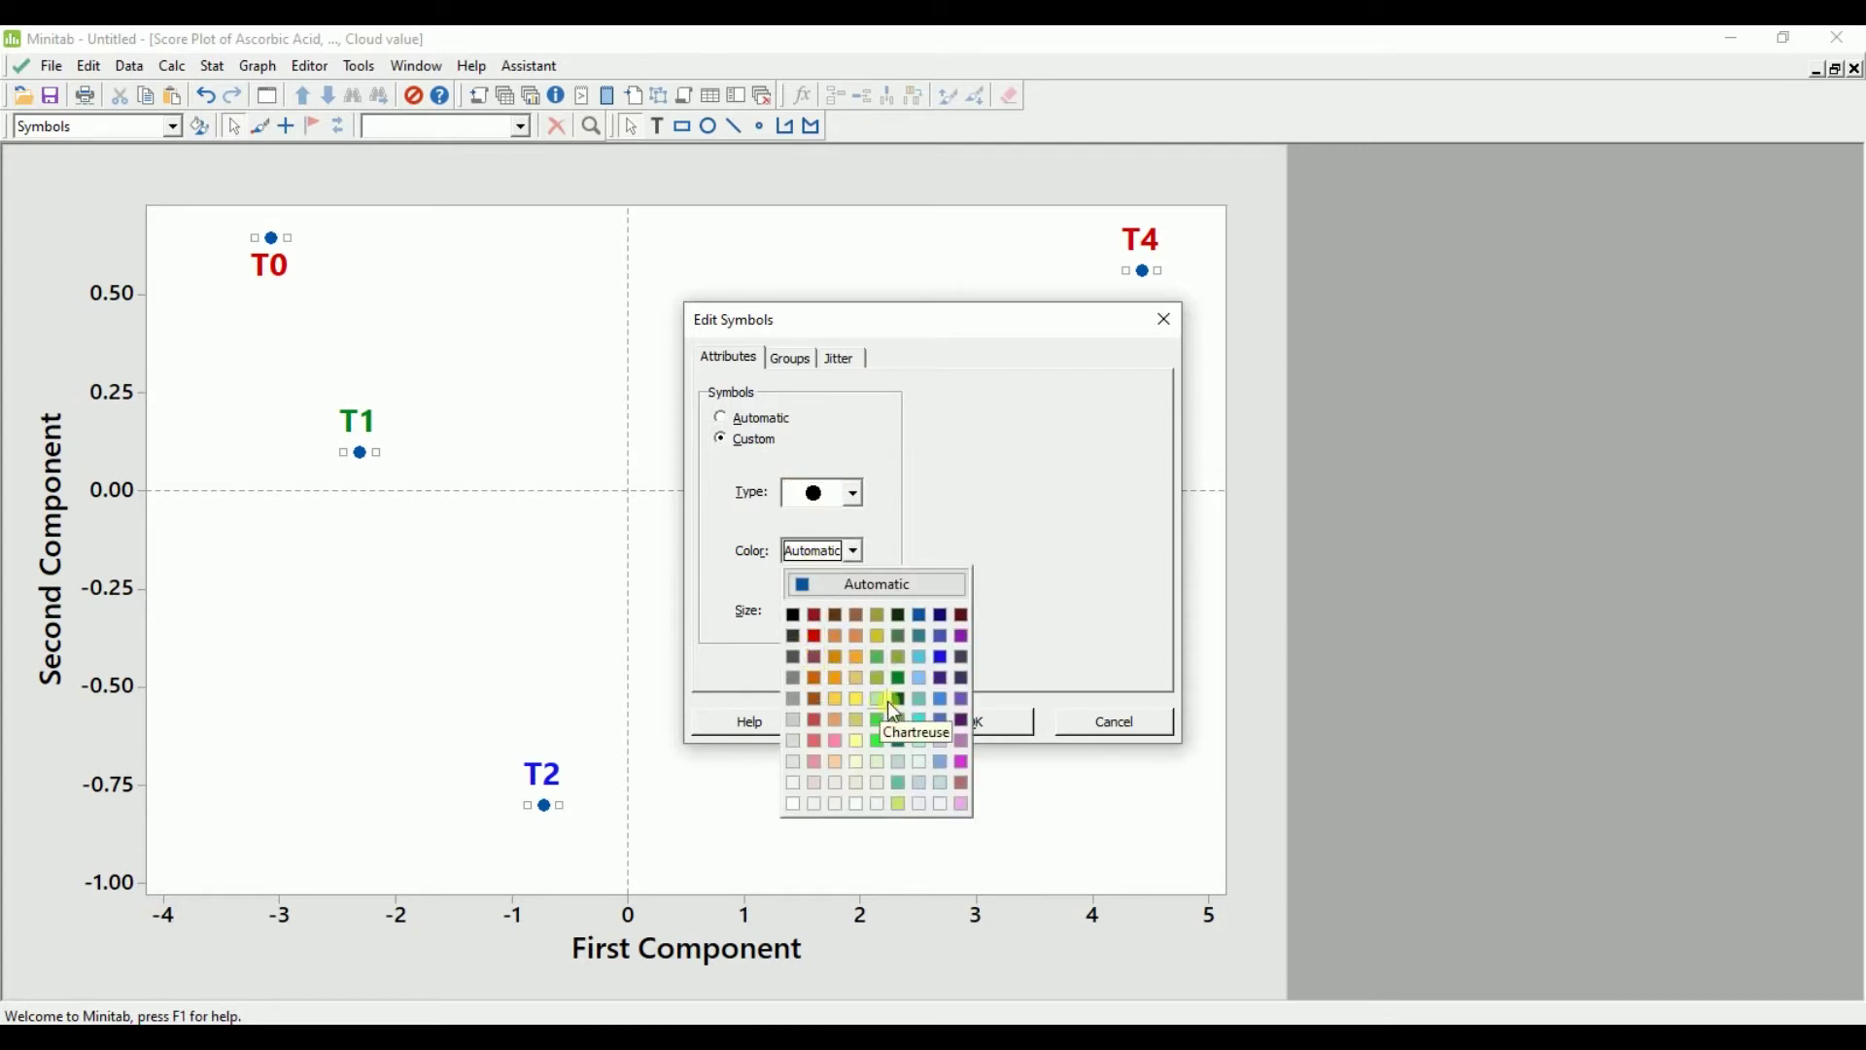
left_click(962, 615)
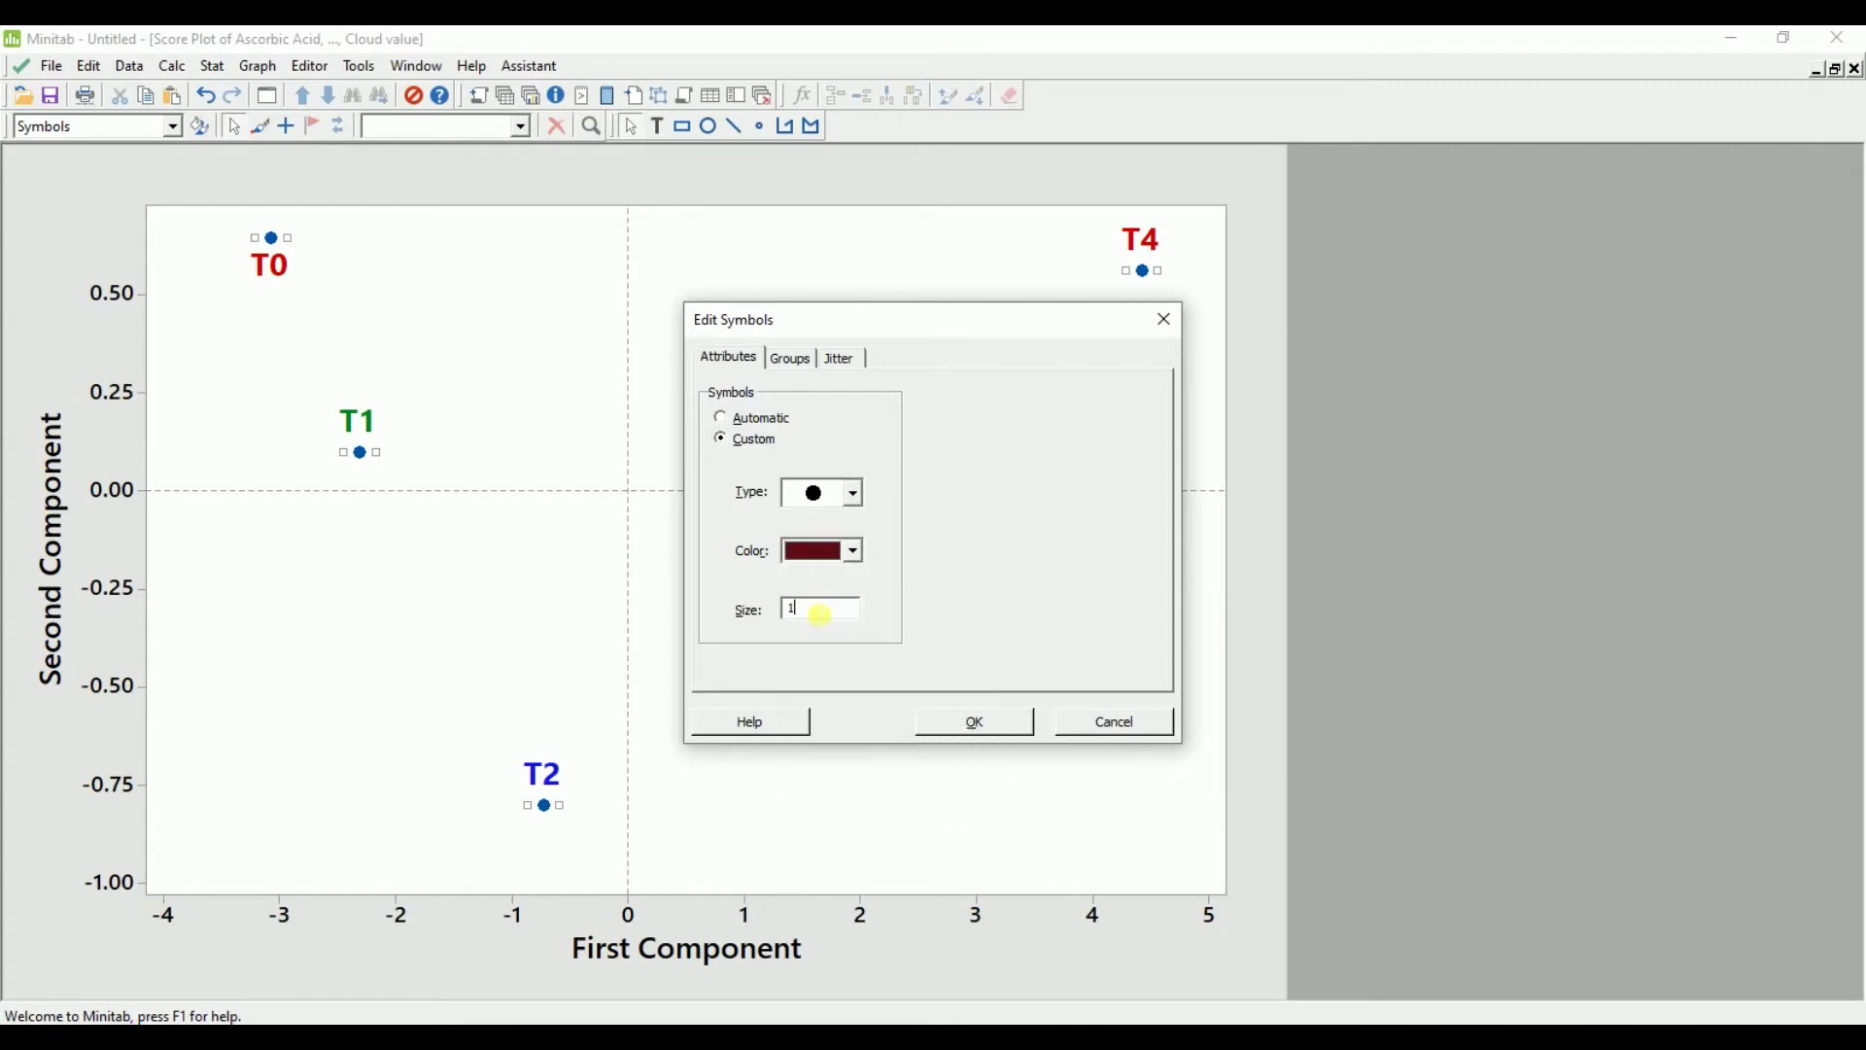
left_click_drag(816, 609, 786, 609)
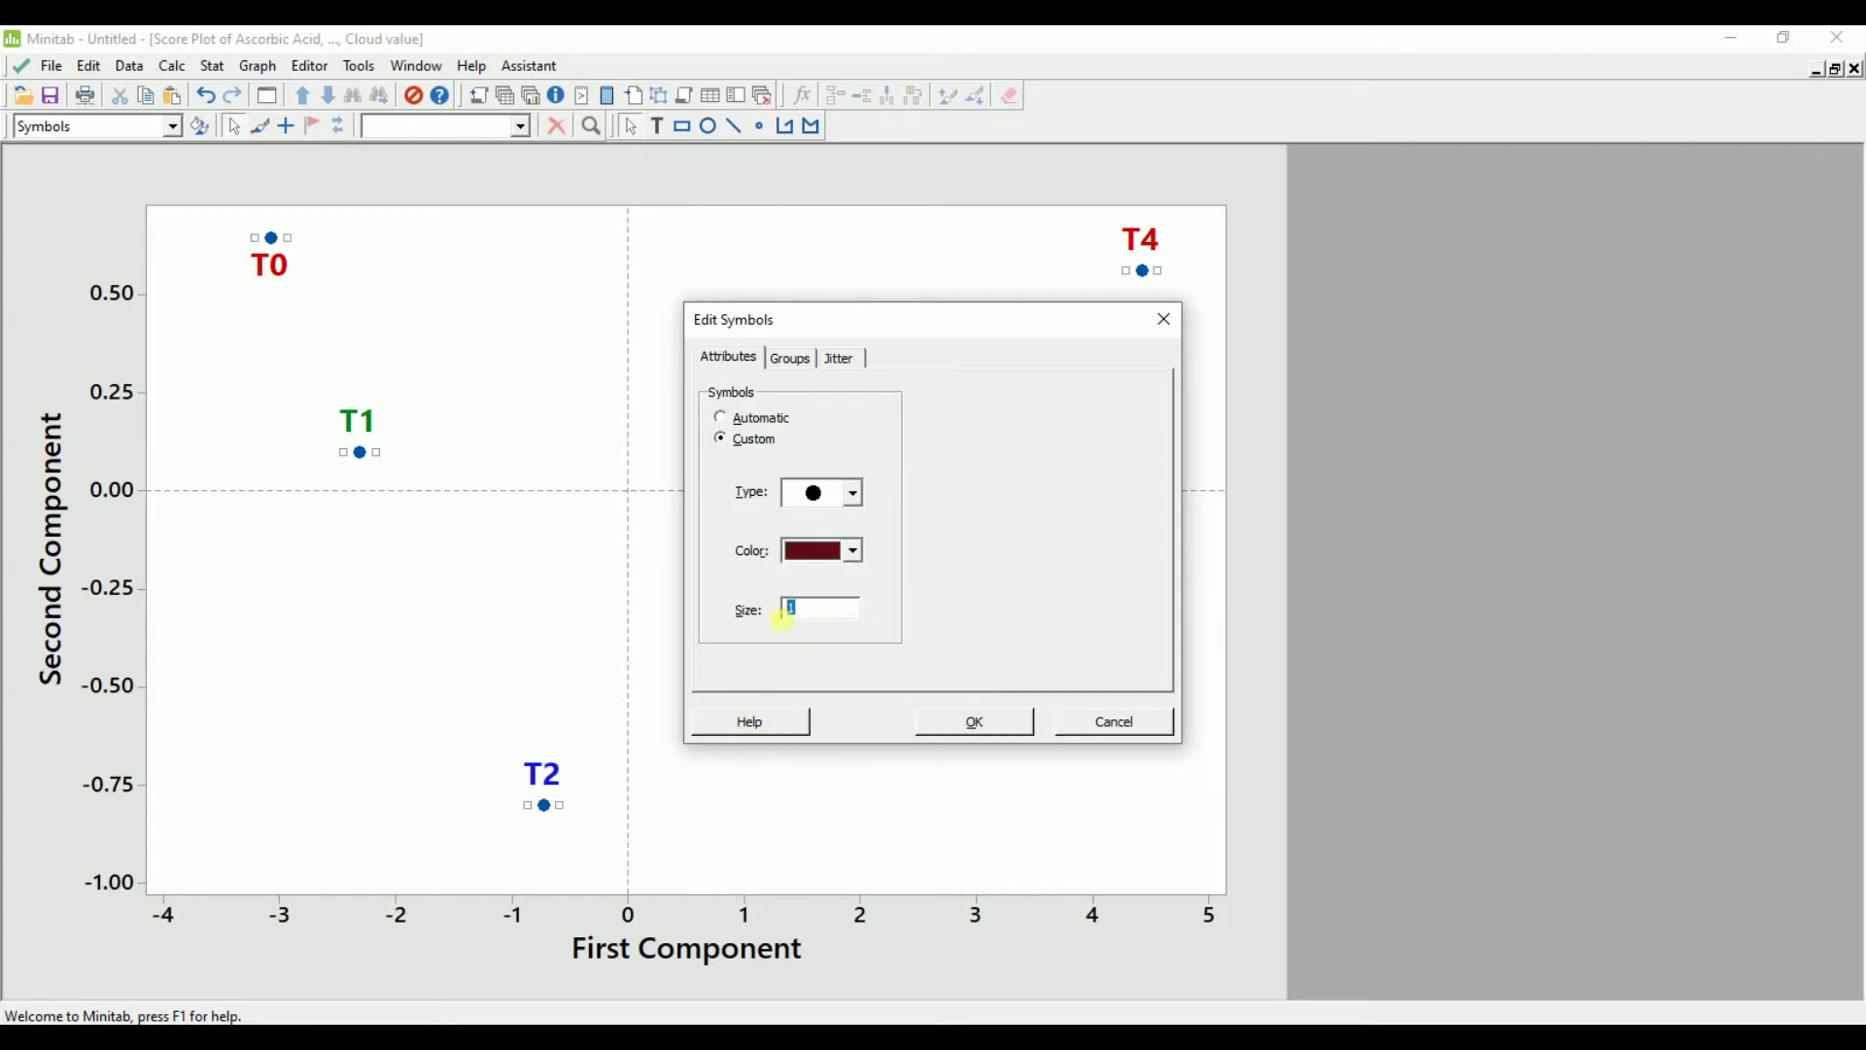
left_click(959, 721)
left_click(1042, 422)
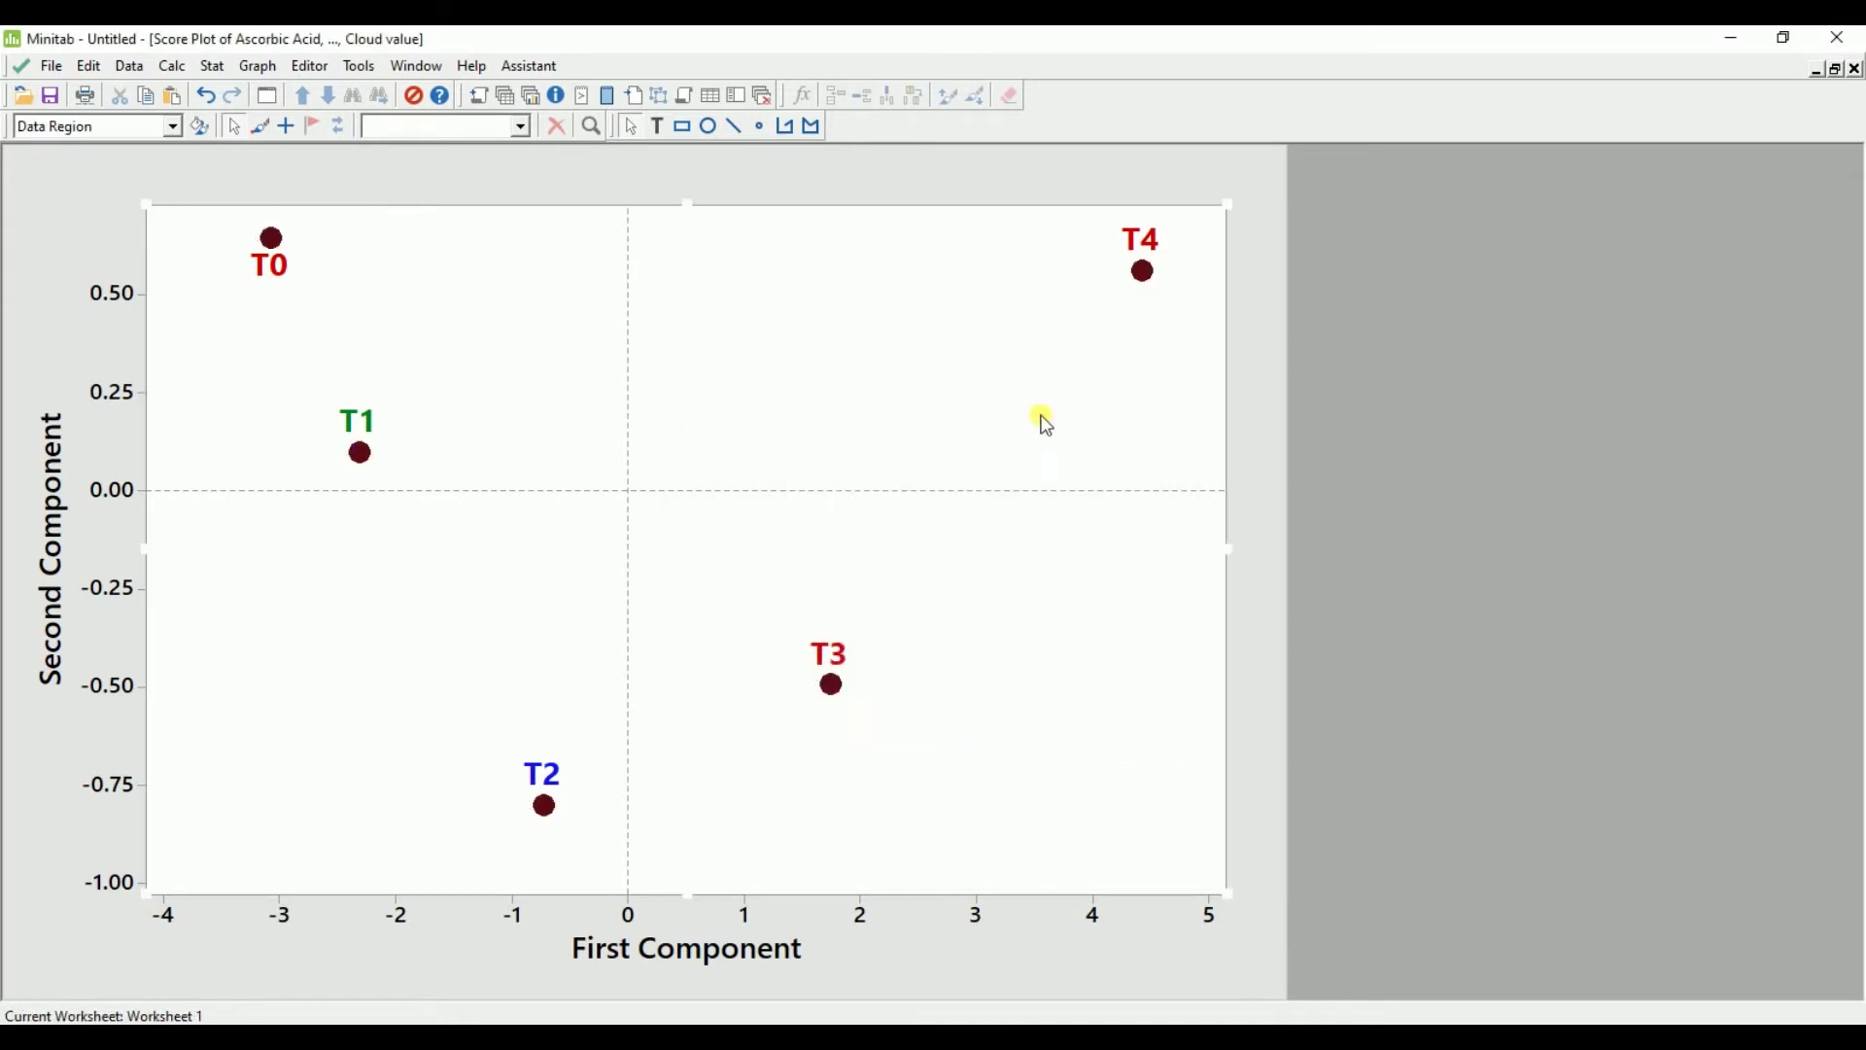
left_click(1288, 403)
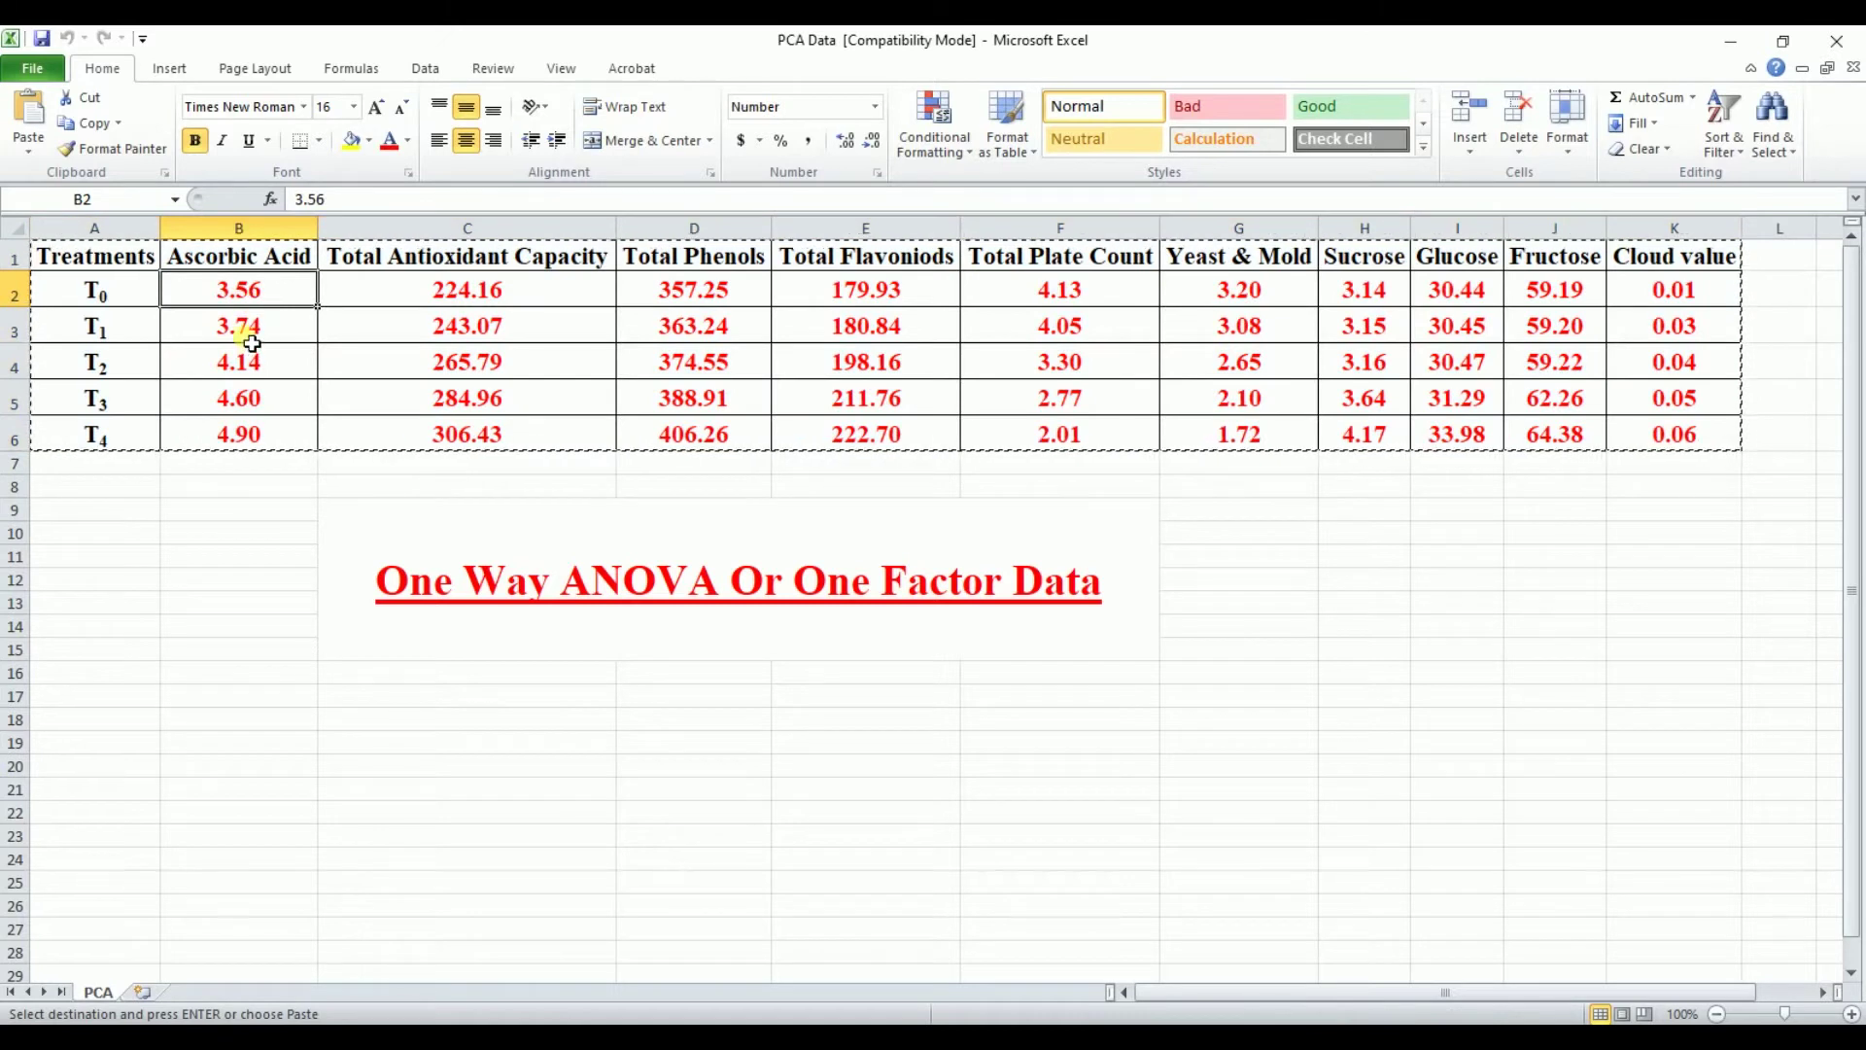
Switch to Excel's PCA Data workbook, examine the Ascorbic Acid values for T1 and T2, and return to the Minitab score plot
left_click(250, 336)
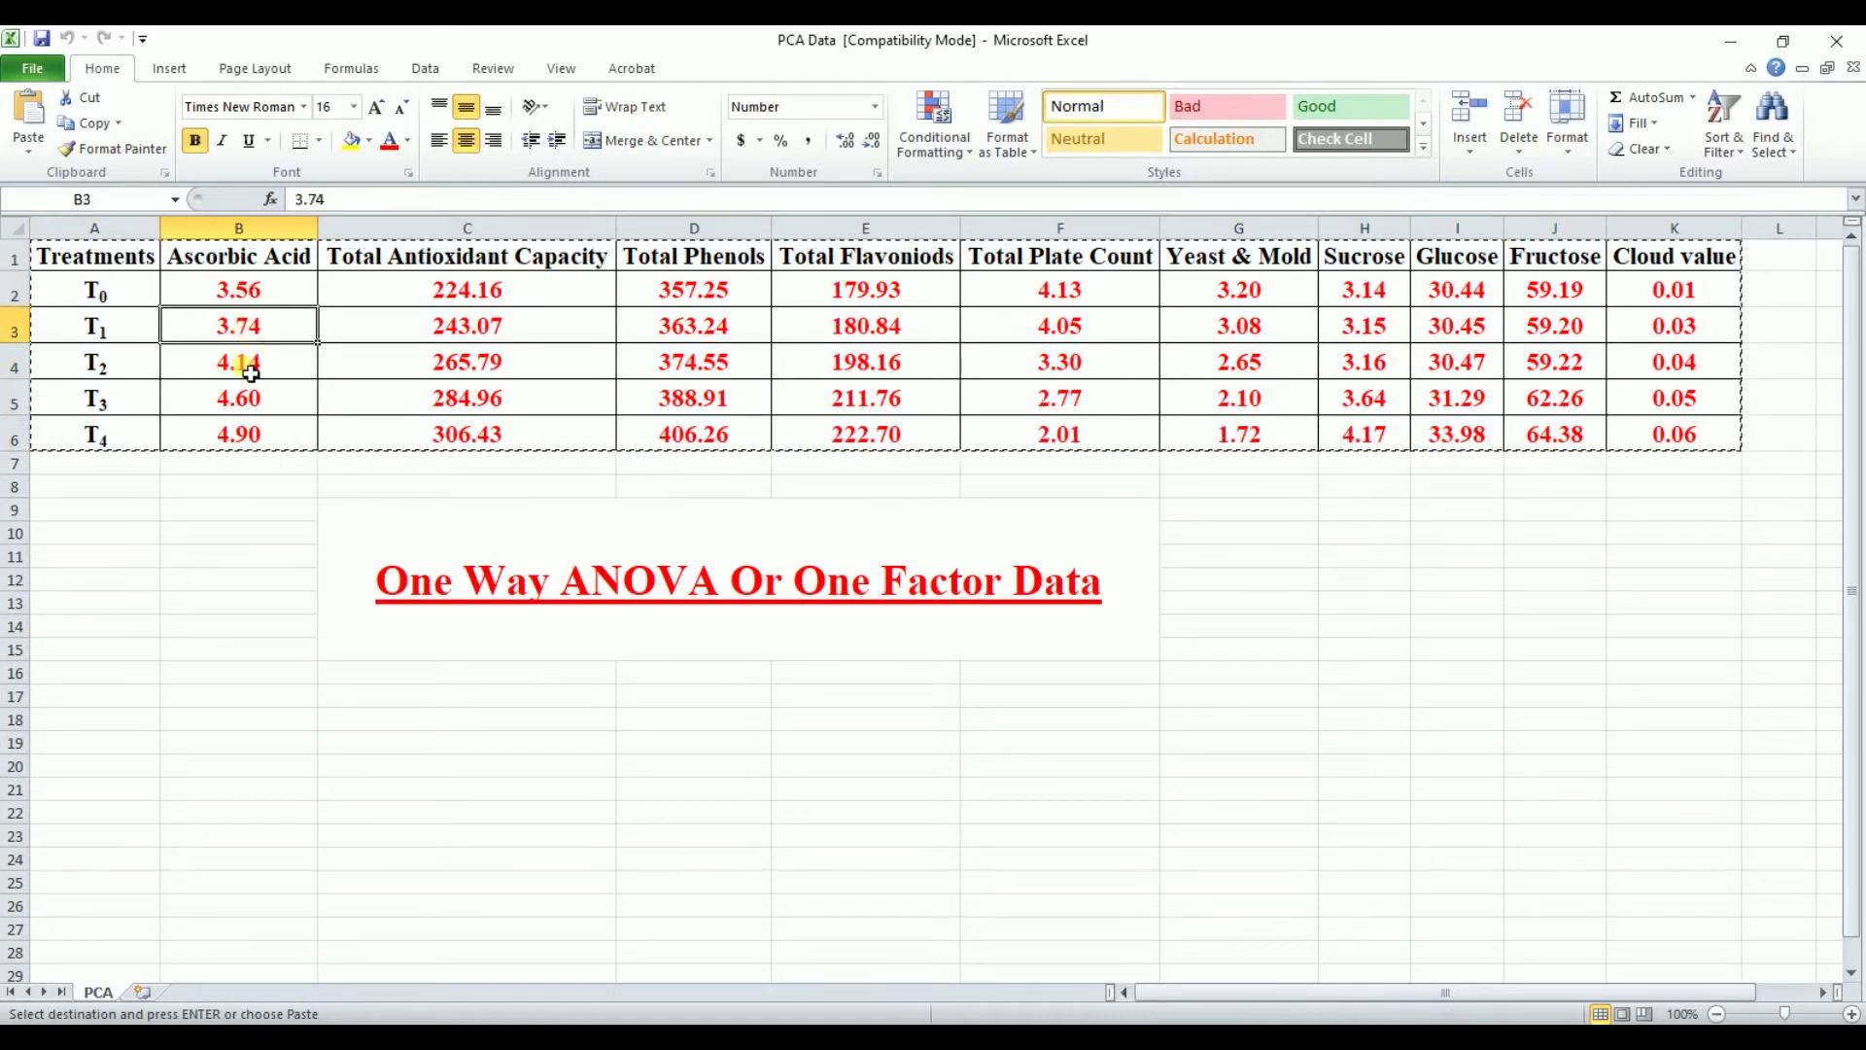
left_click(247, 373)
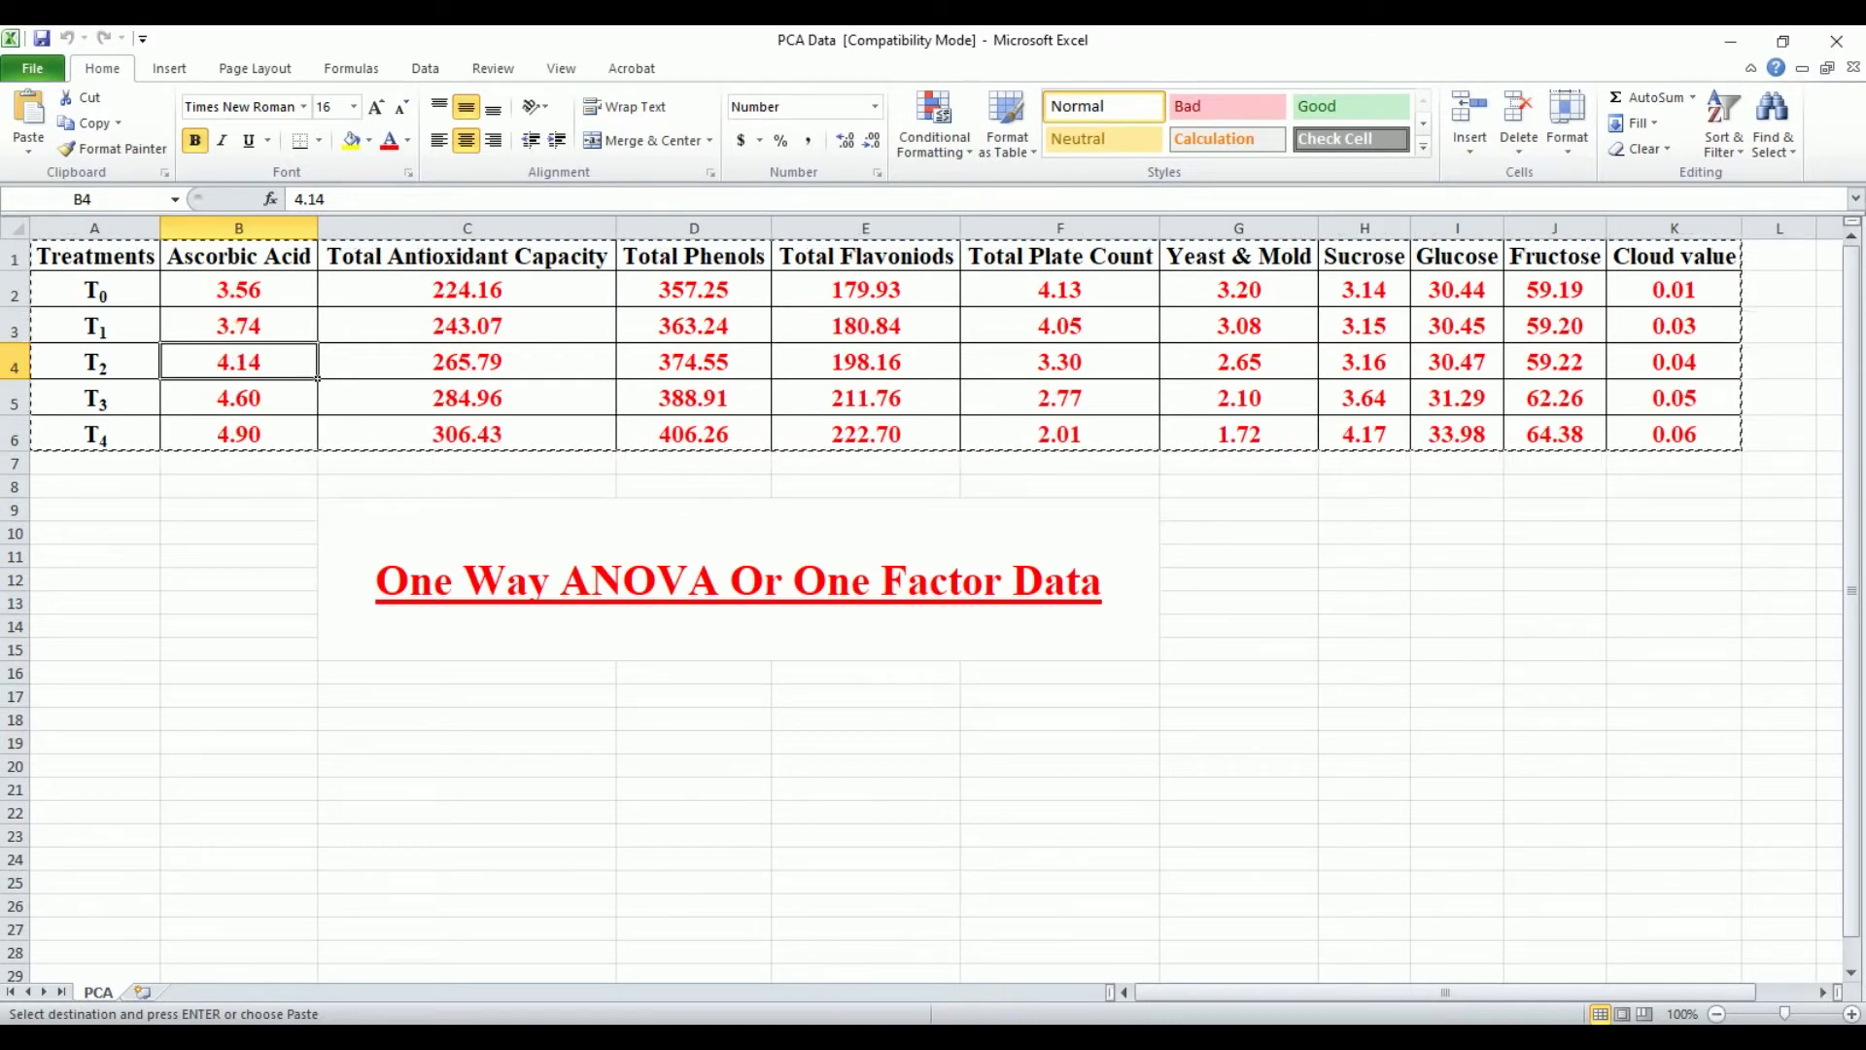
mouse_move(950, 1016)
left_click(938, 928)
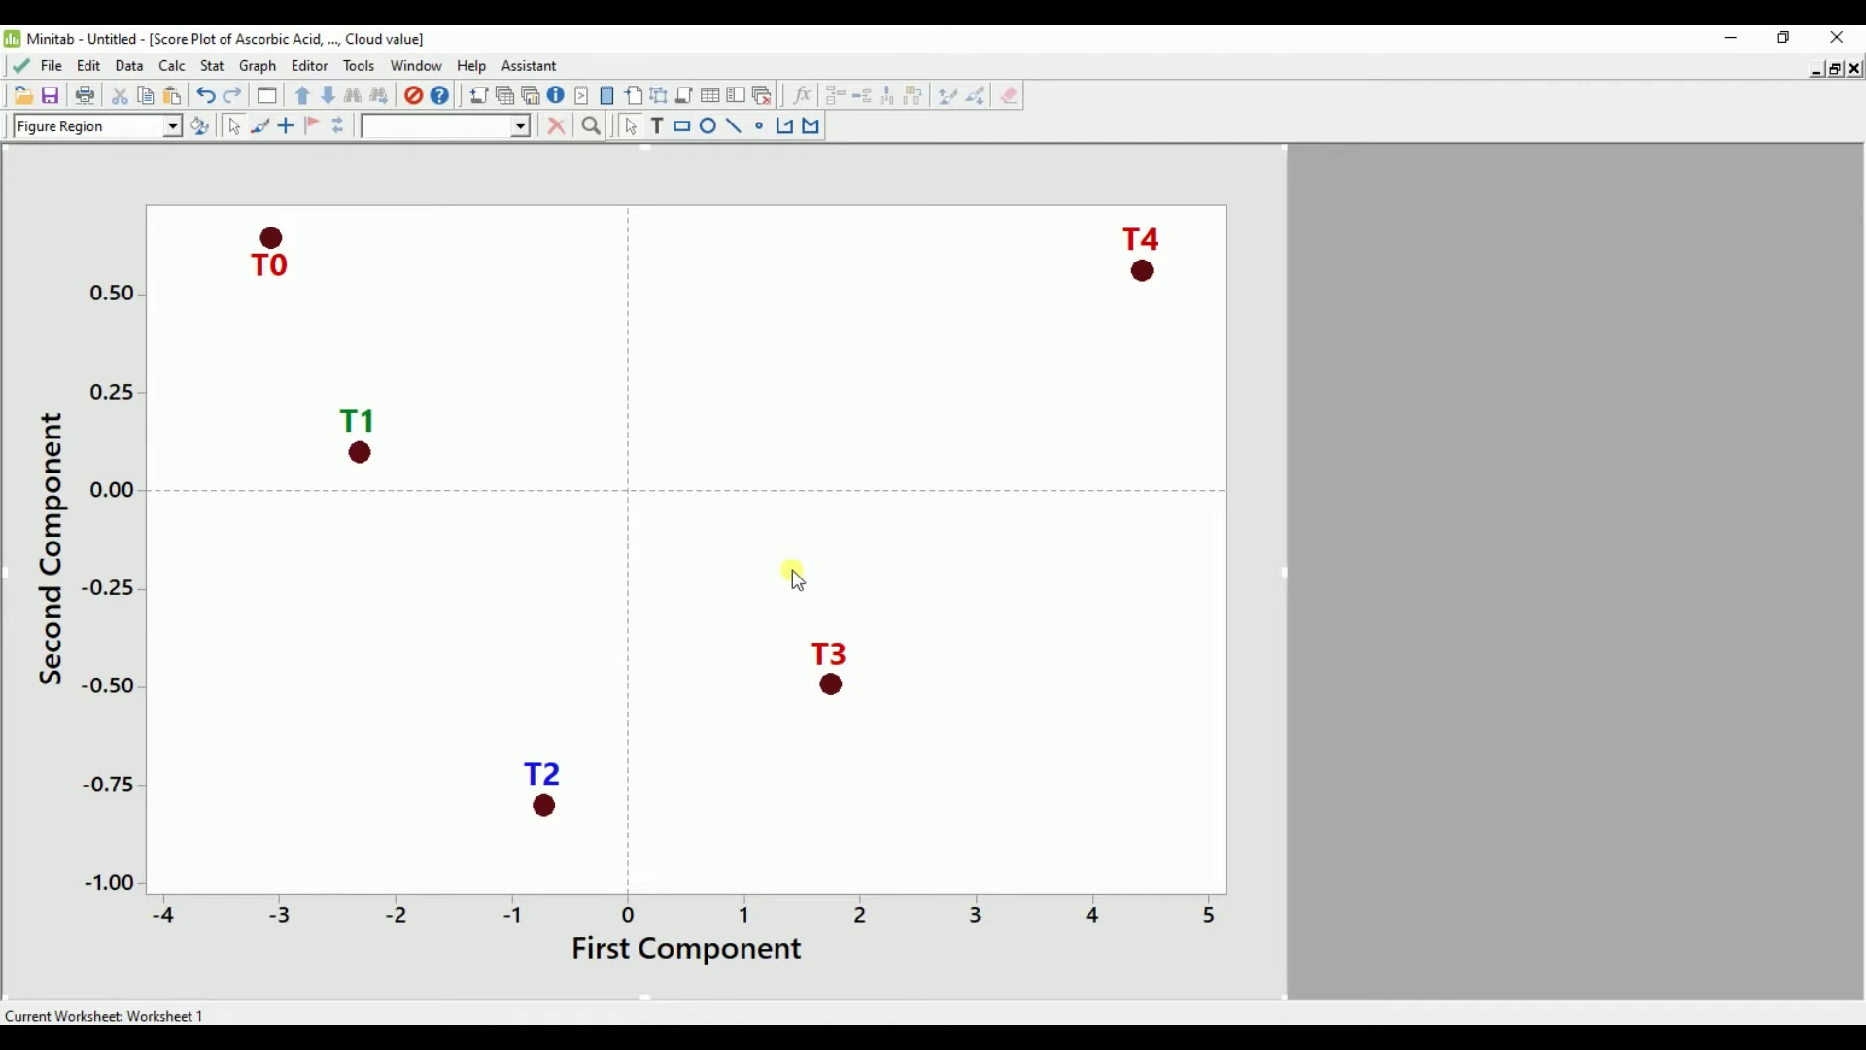
Restore the maximized score plot to a floating window and move it clear of the eigenanalysis table
left_click(712, 945)
left_click(1835, 68)
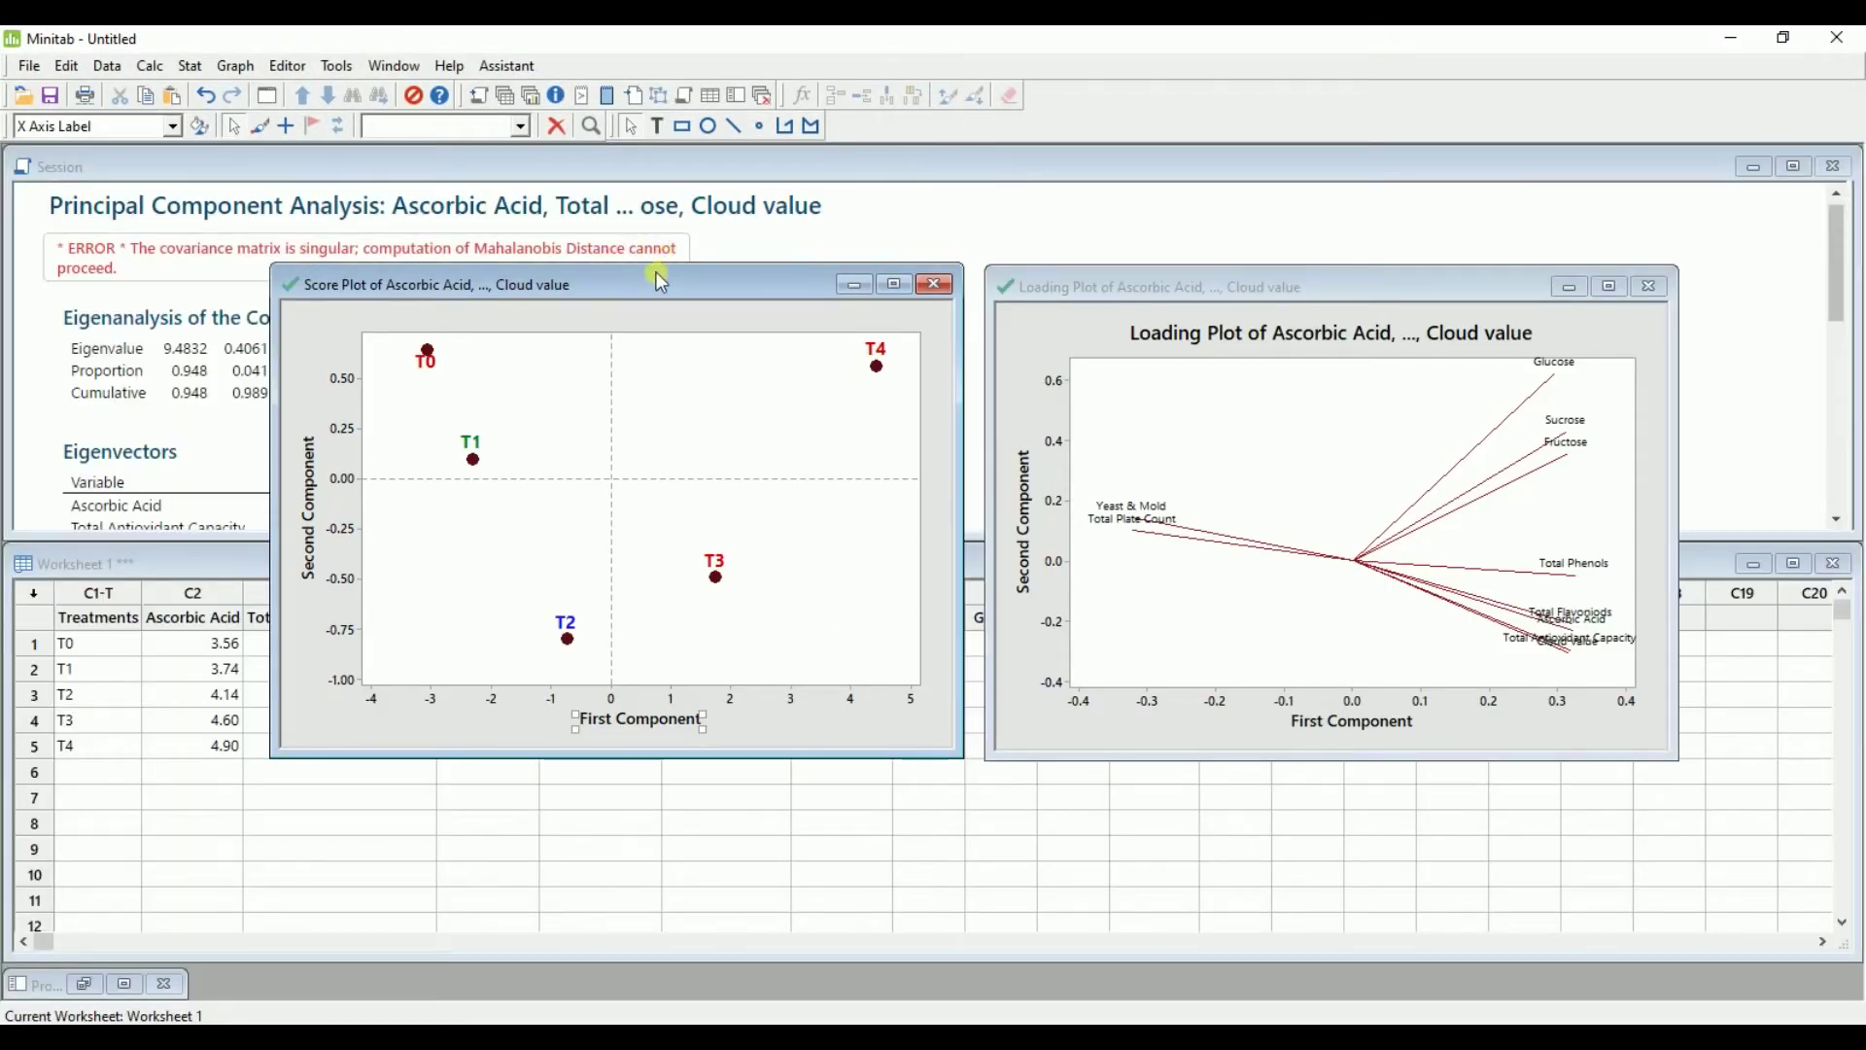
left_click_drag(658, 280, 767, 475)
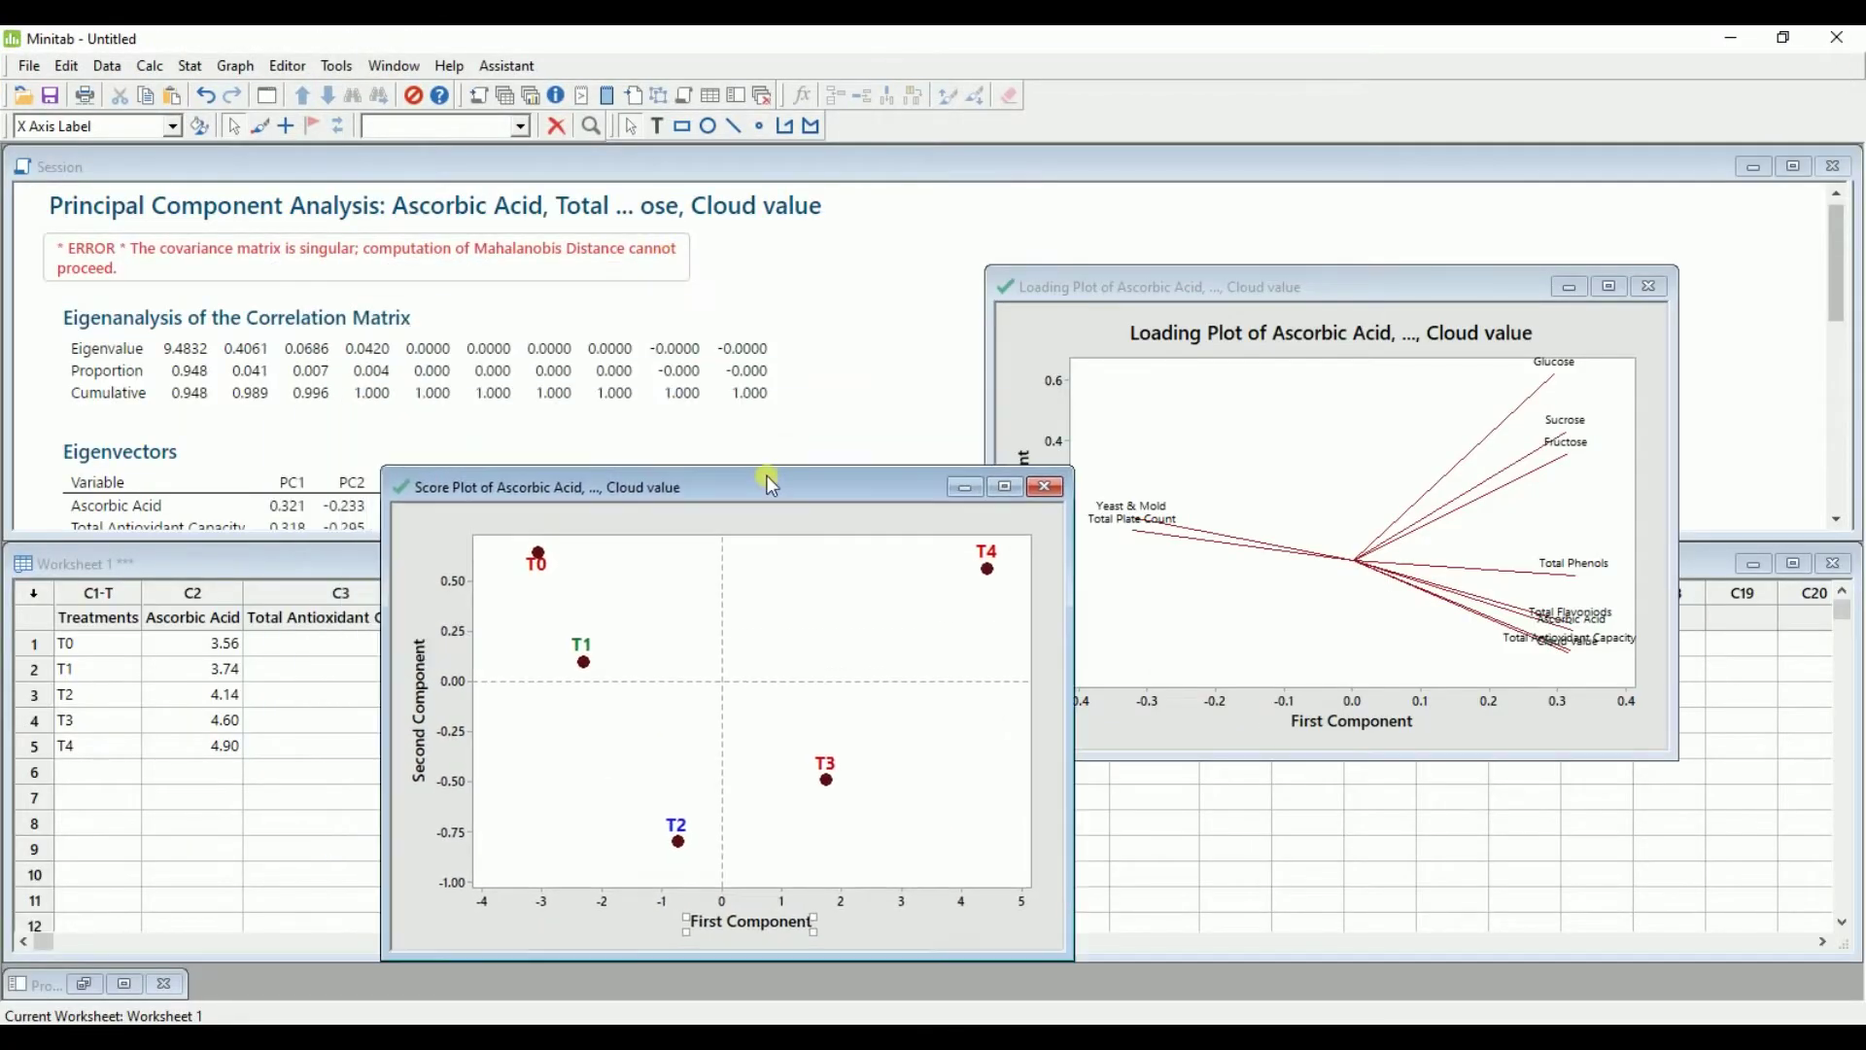
Bring the session output forward and examine the first component's Proportion value in the eigenanalysis table
left_click(948, 168)
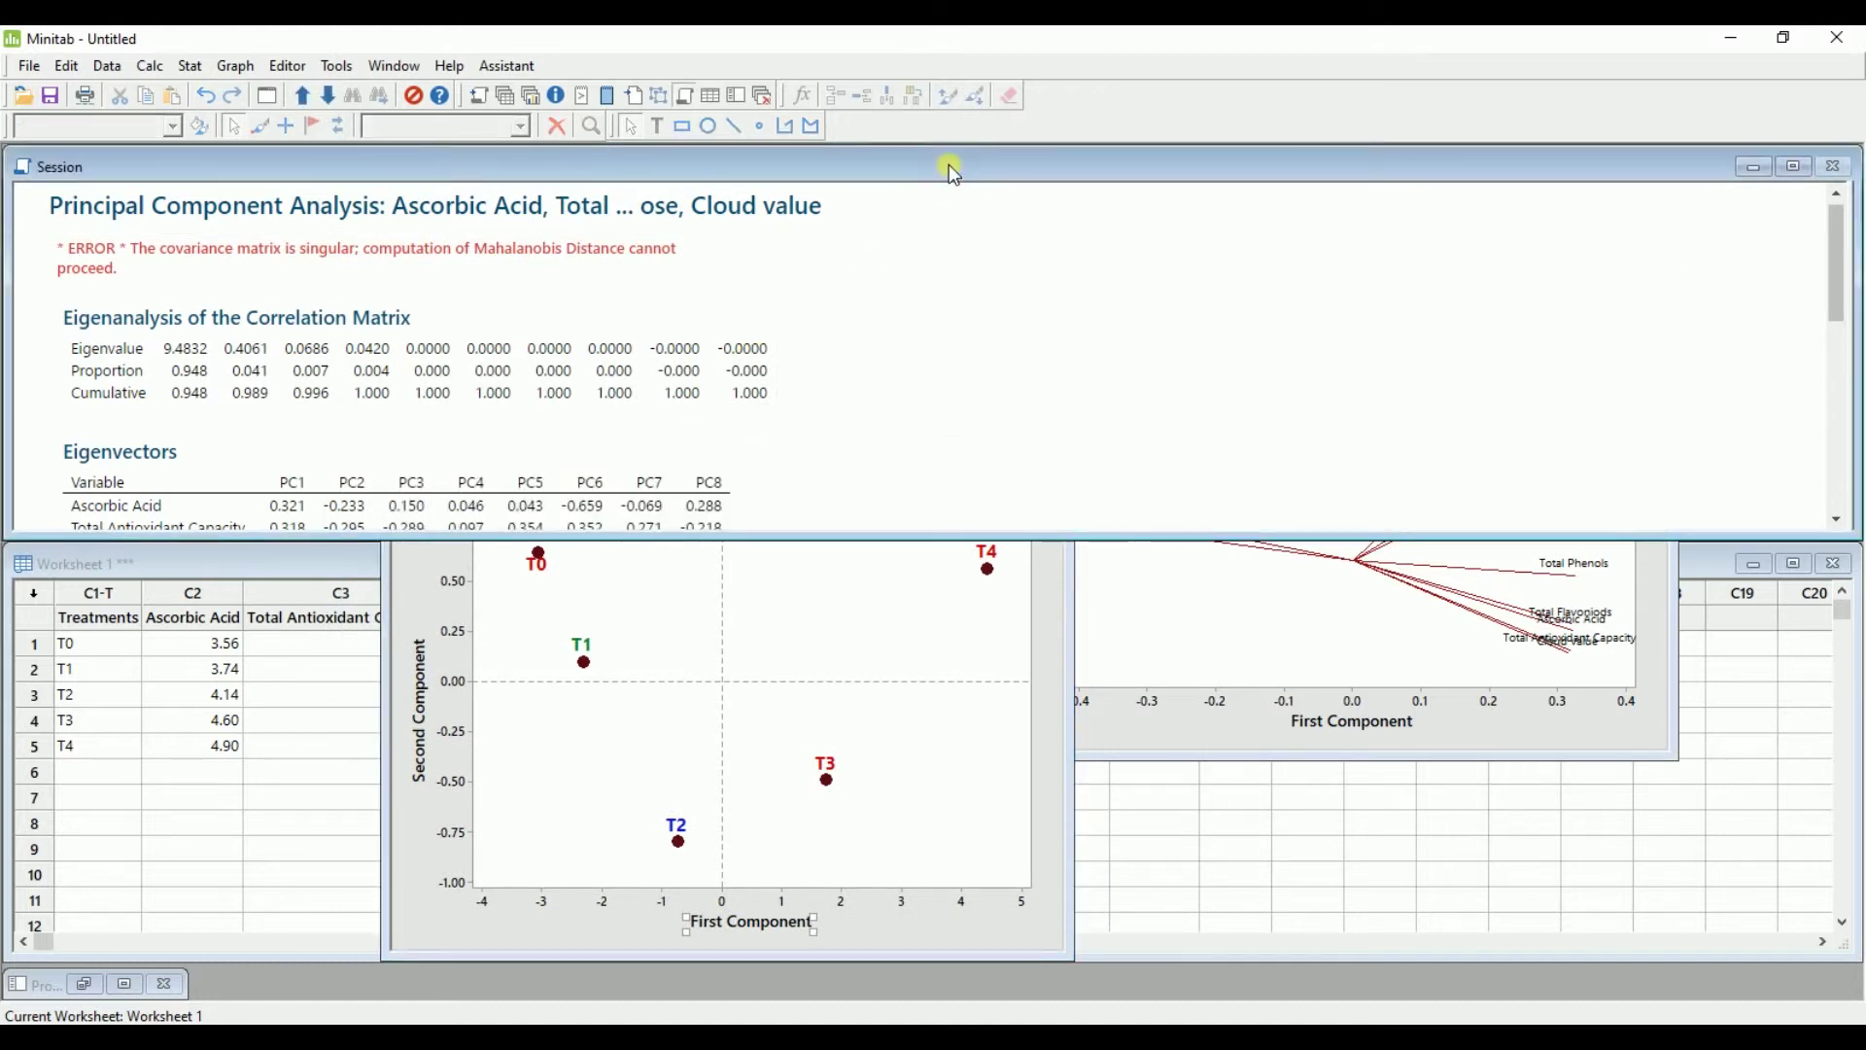
left_click(180, 379)
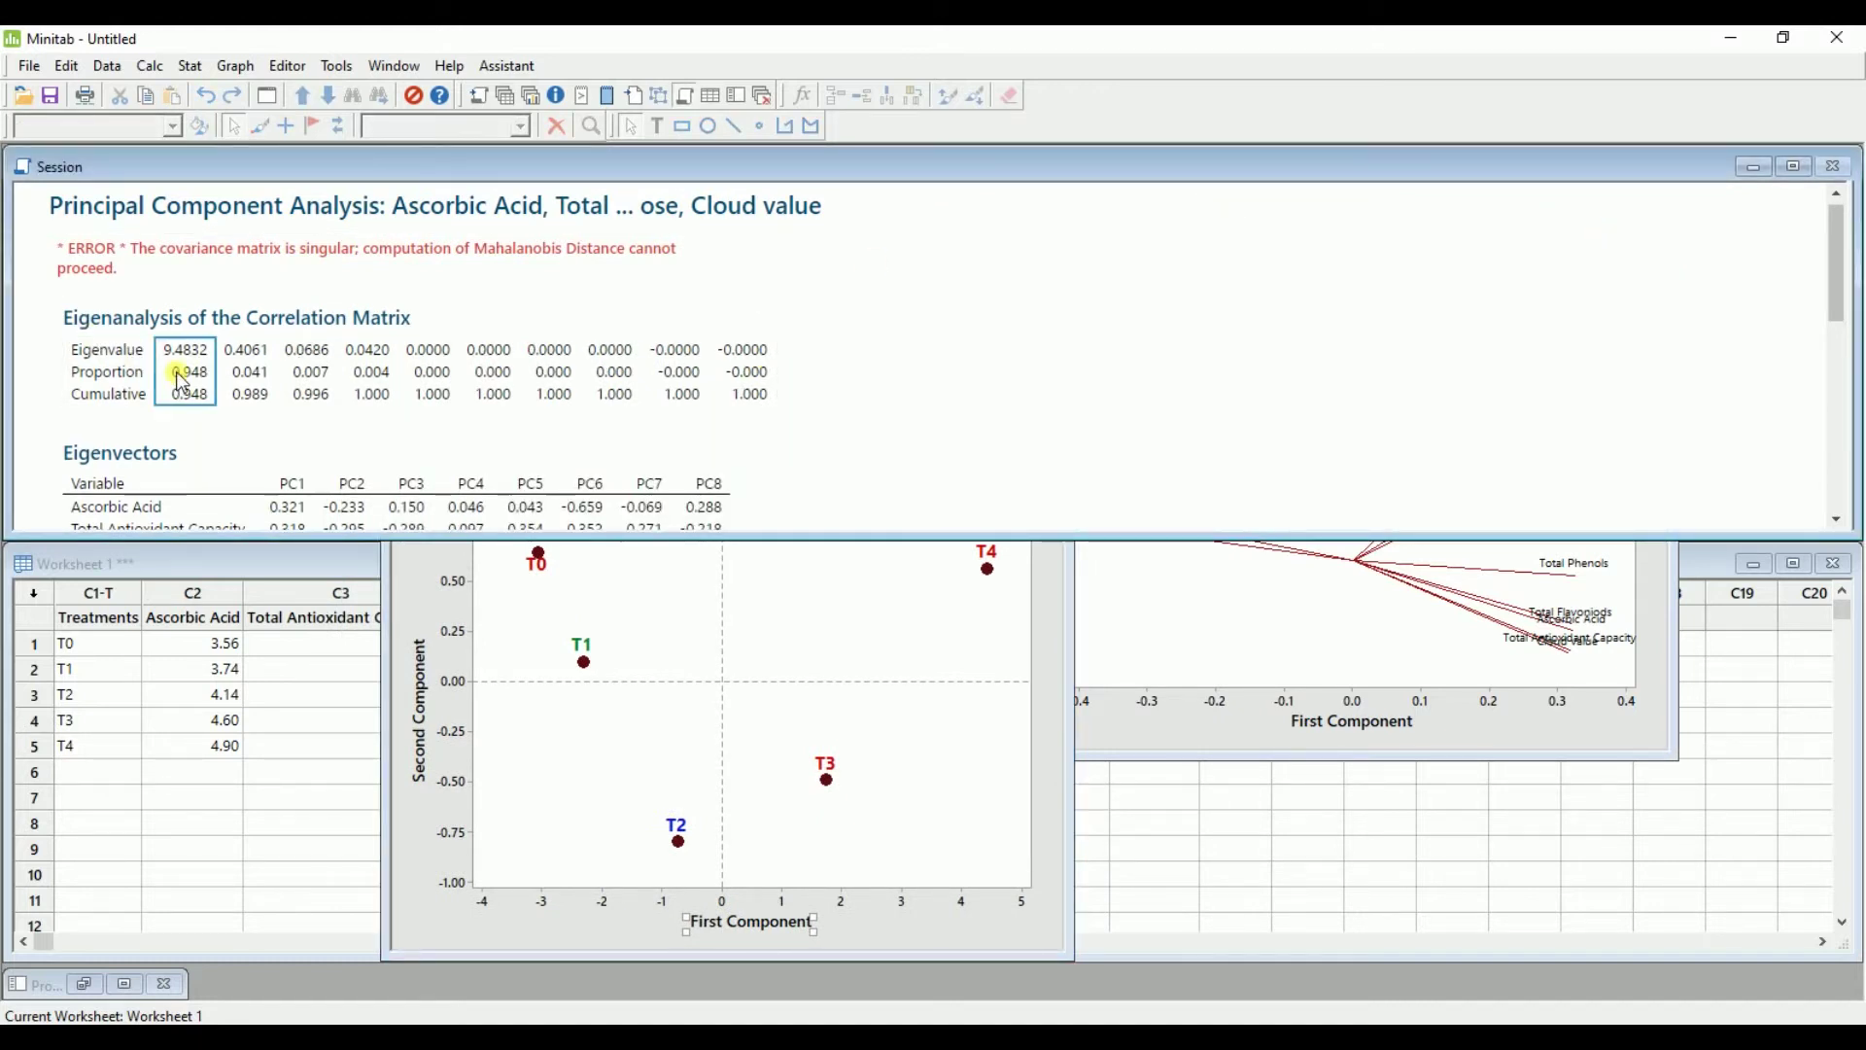
left_click(78, 379)
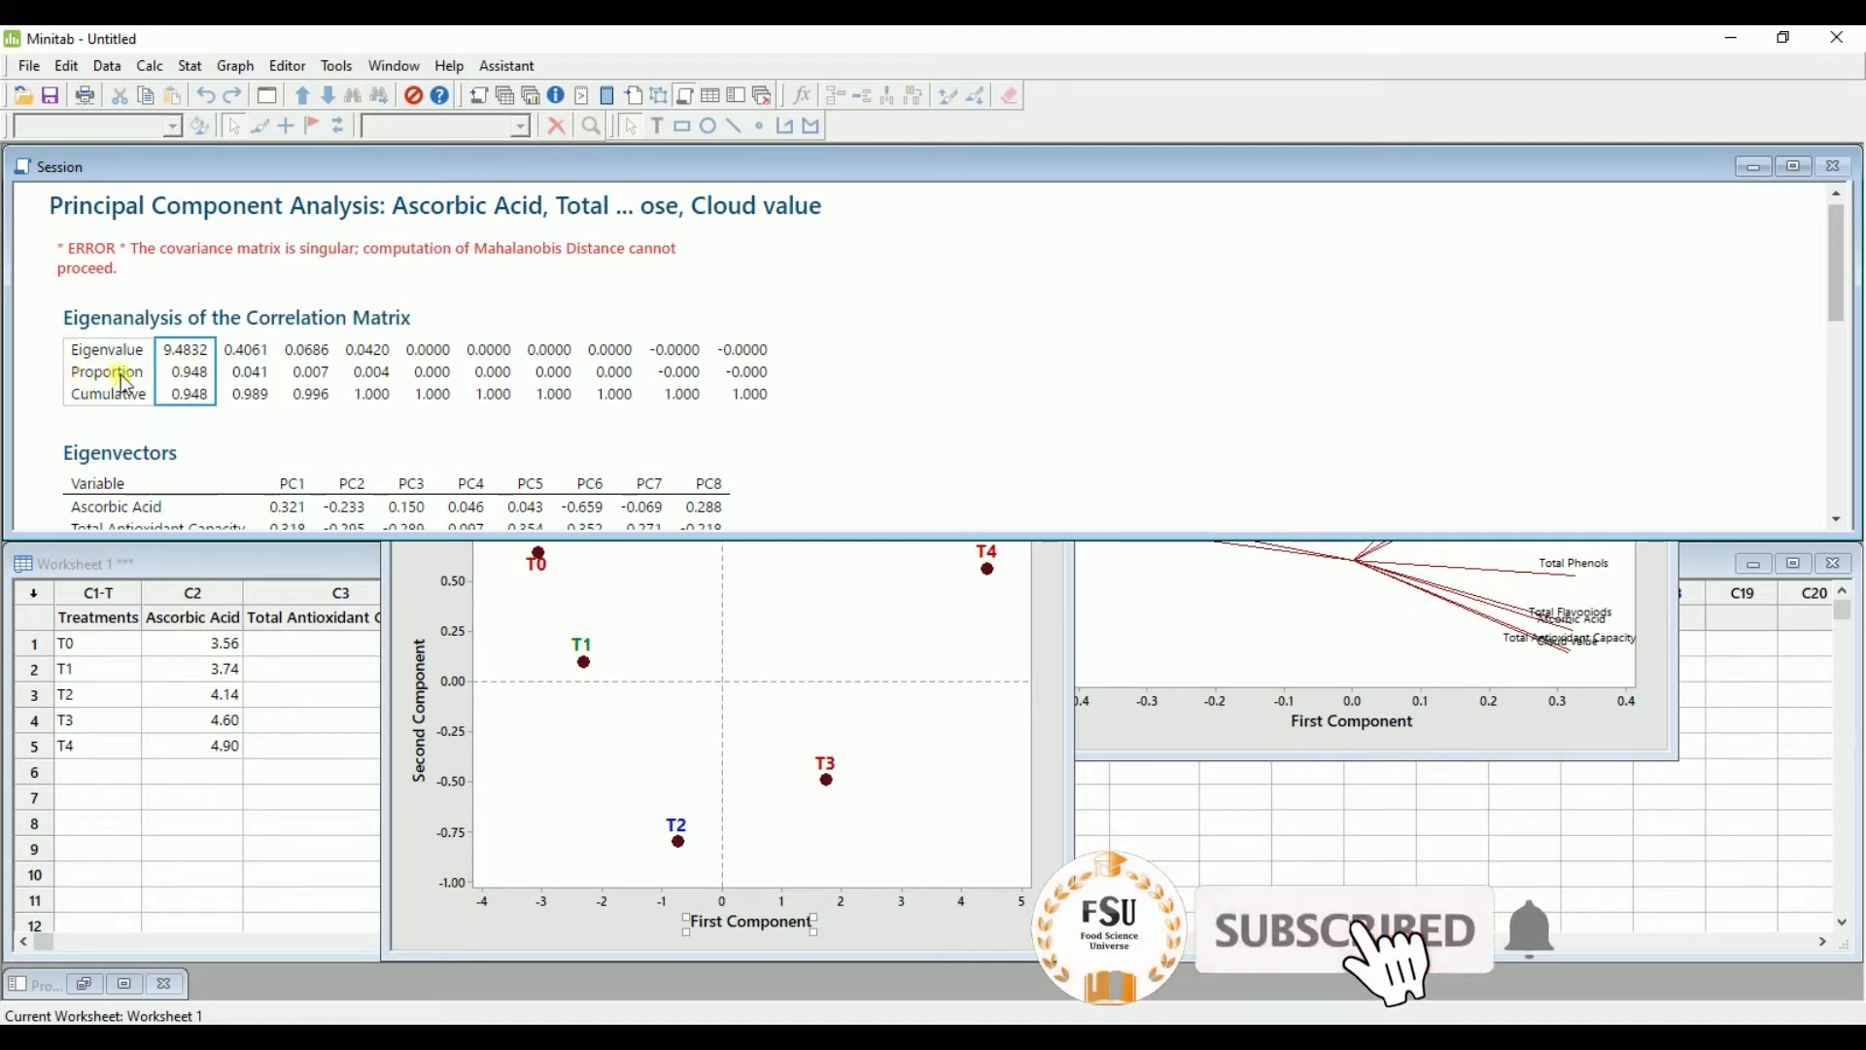
left_click(213, 382)
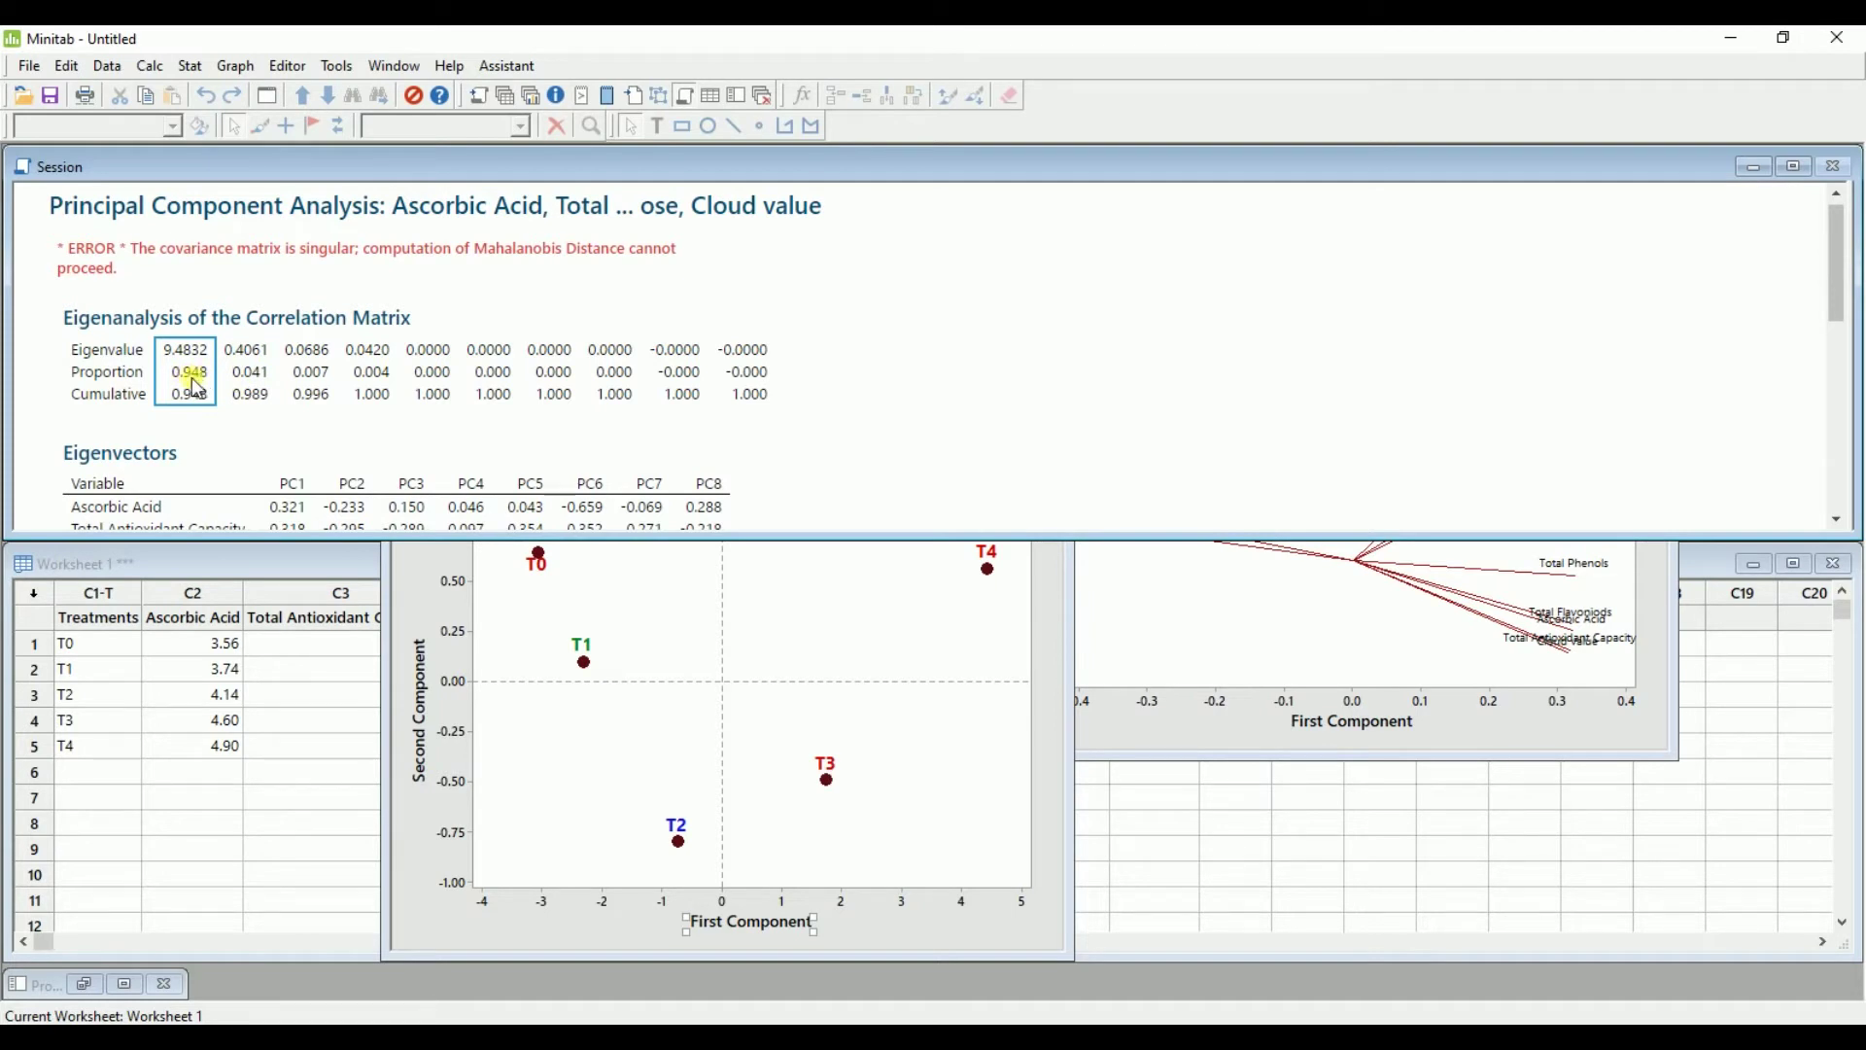
Open the Windows Calculator and place its window beside the eigenanalysis table
double_click(173, 975)
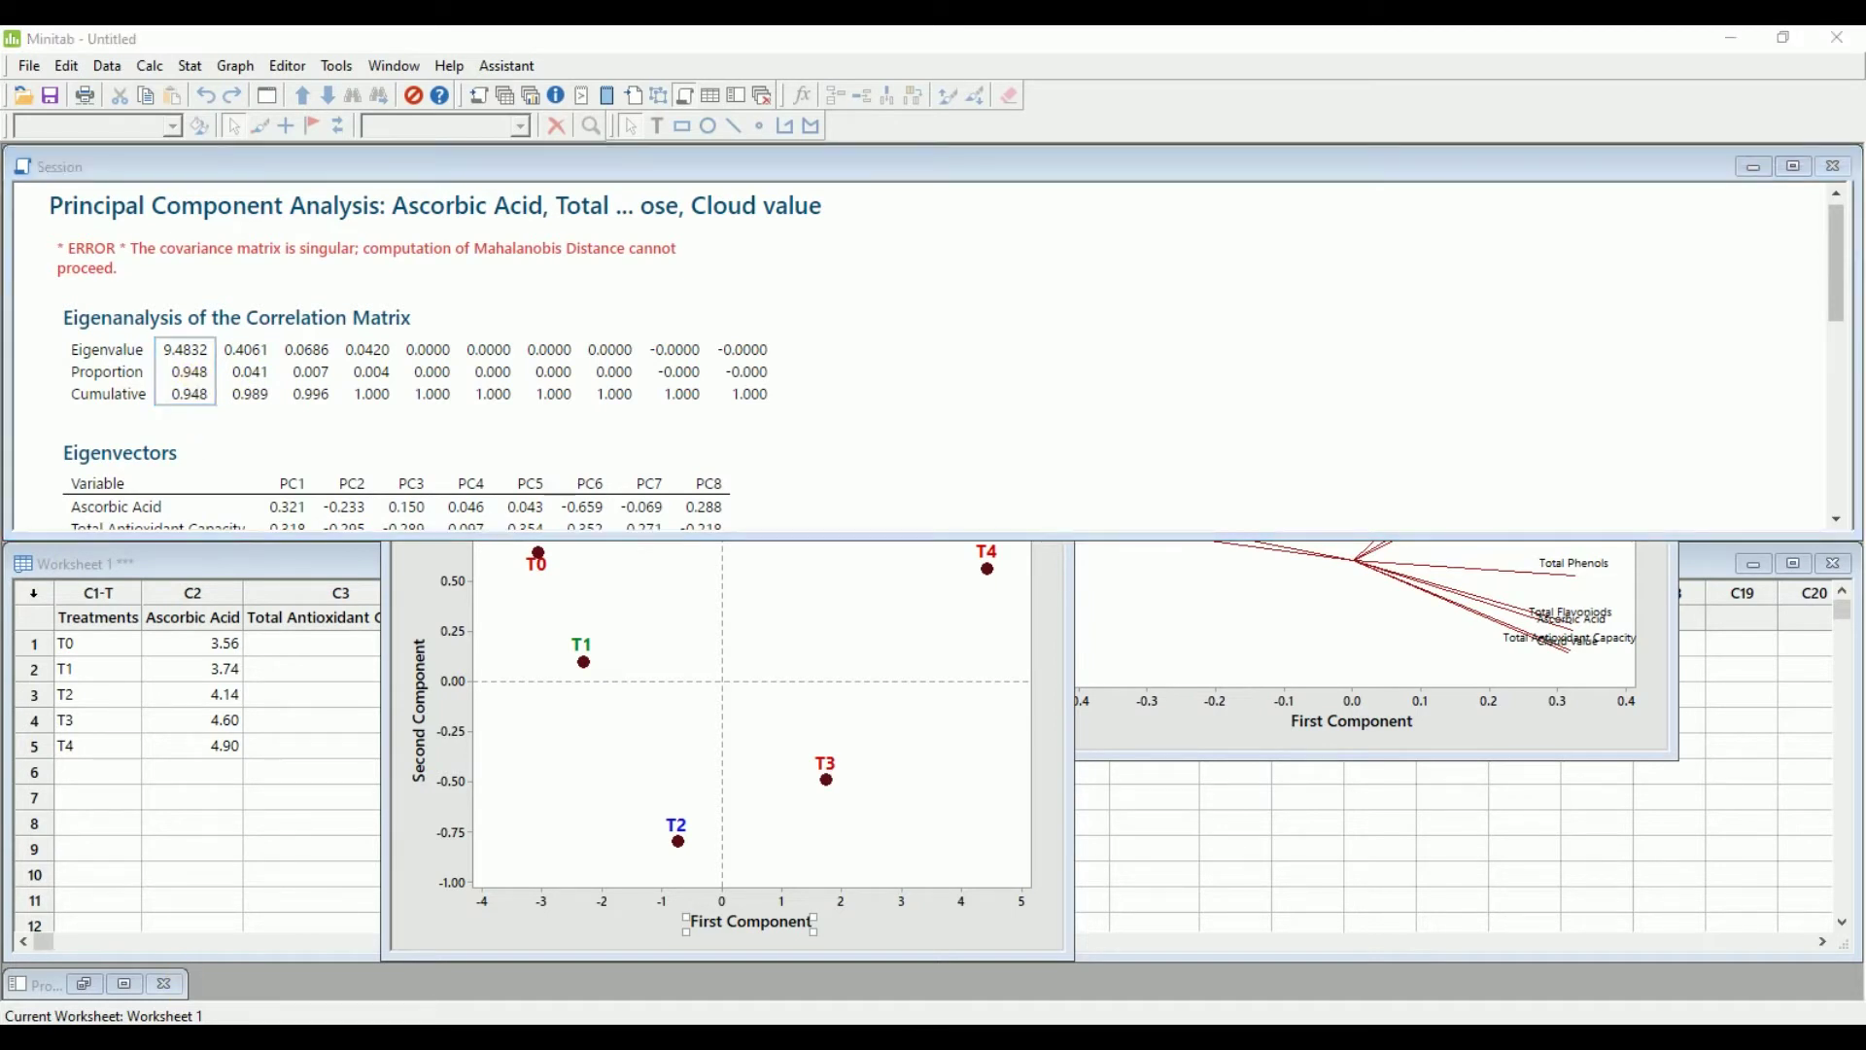
type("cal")
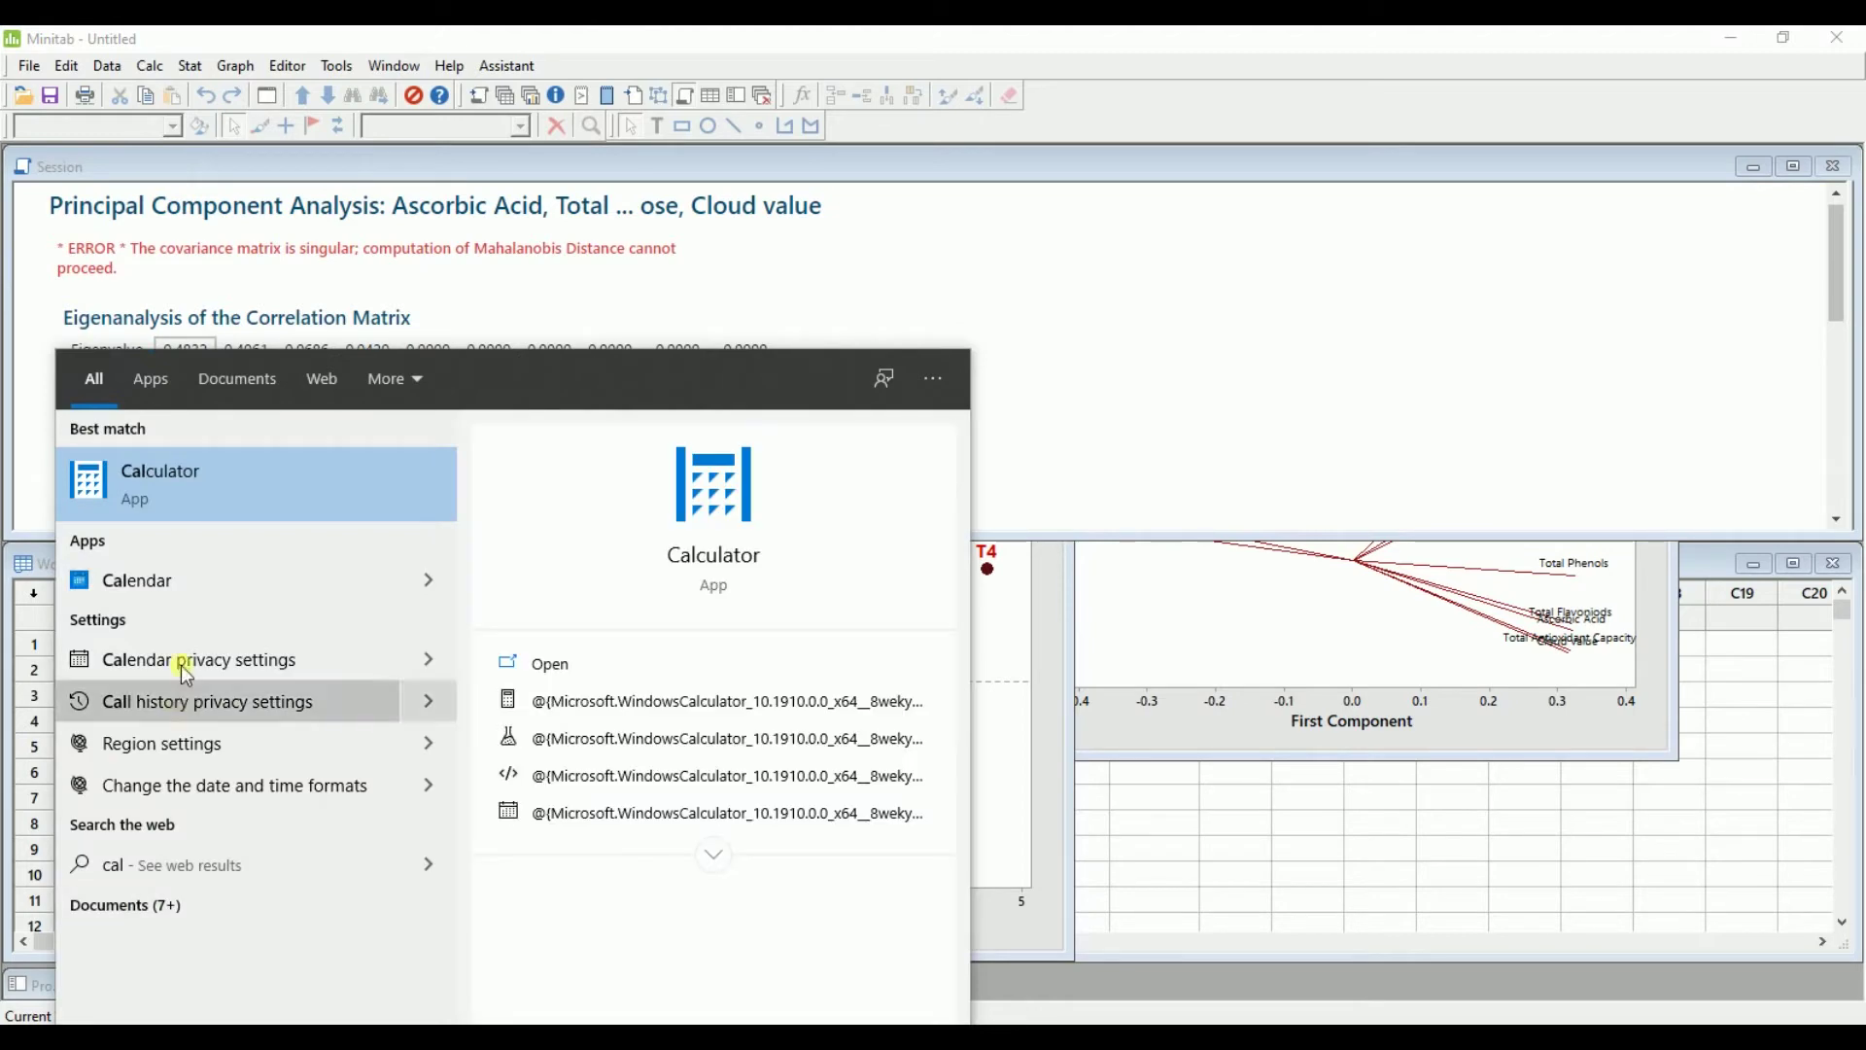
left_click(283, 452)
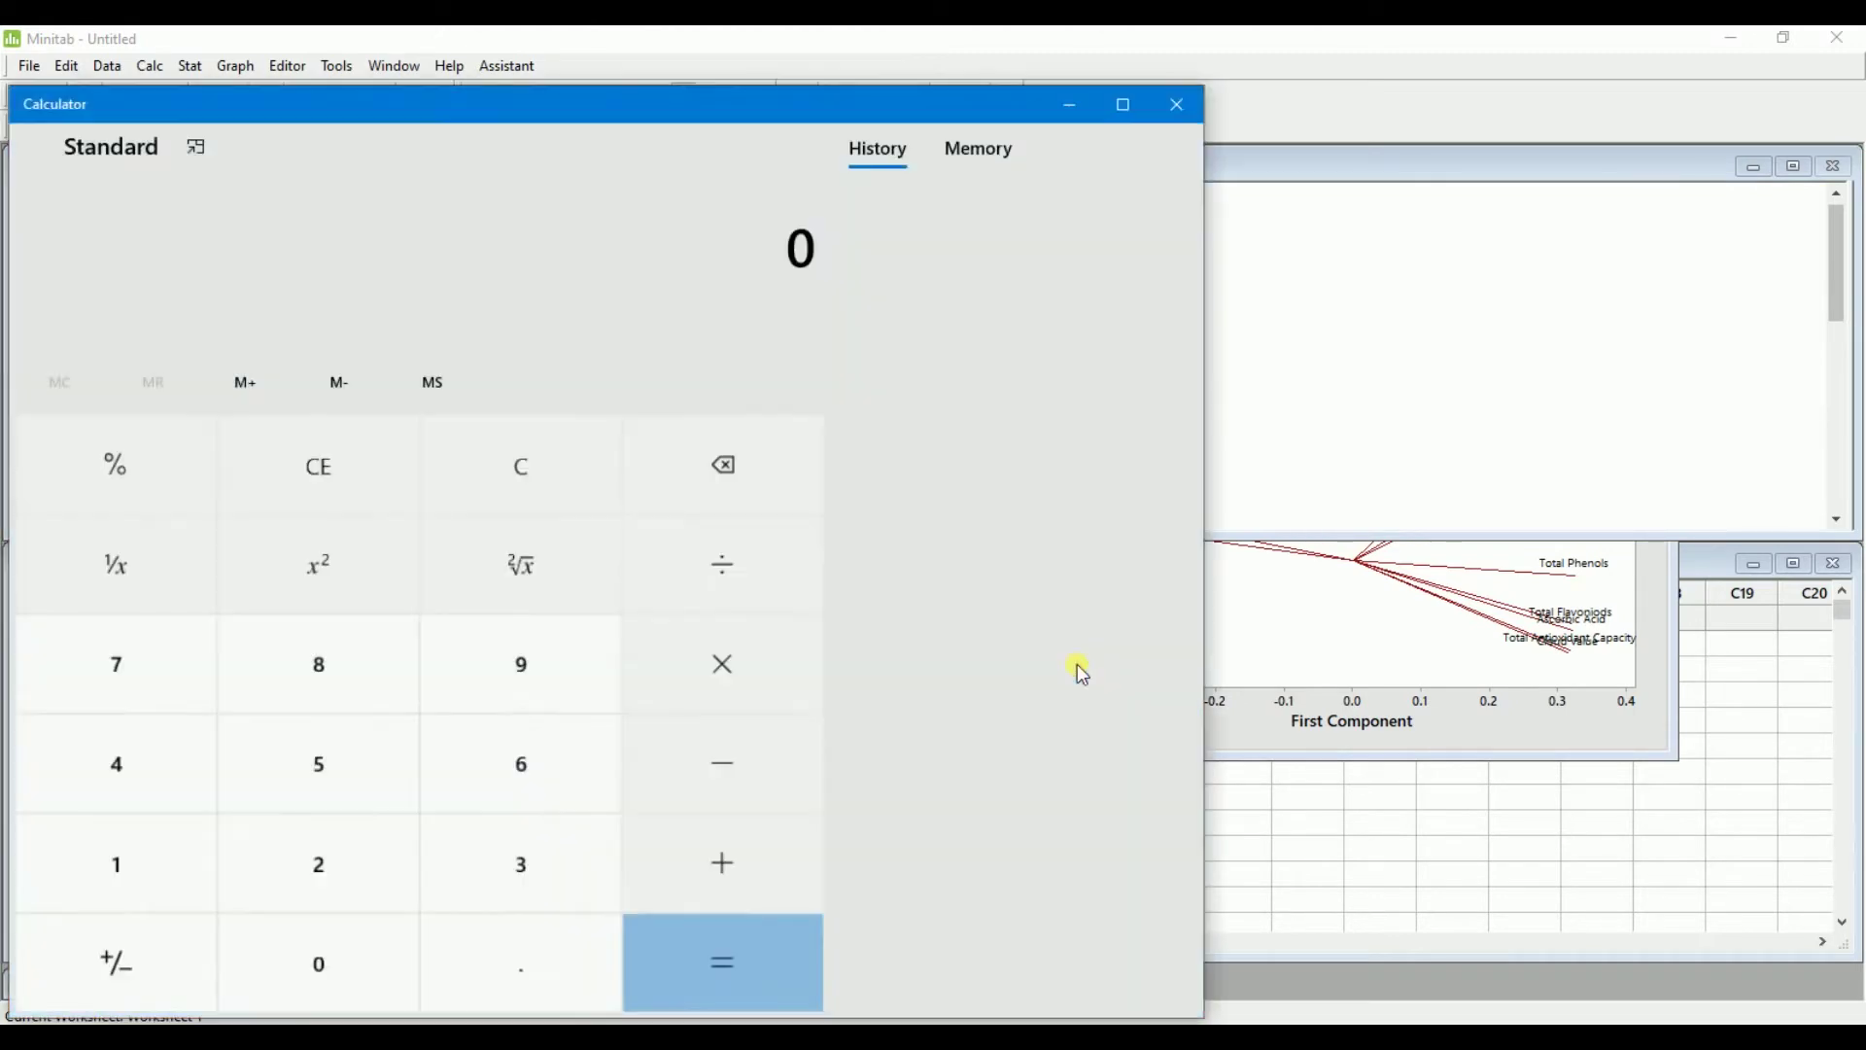
left_click_drag(970, 116, 1695, 58)
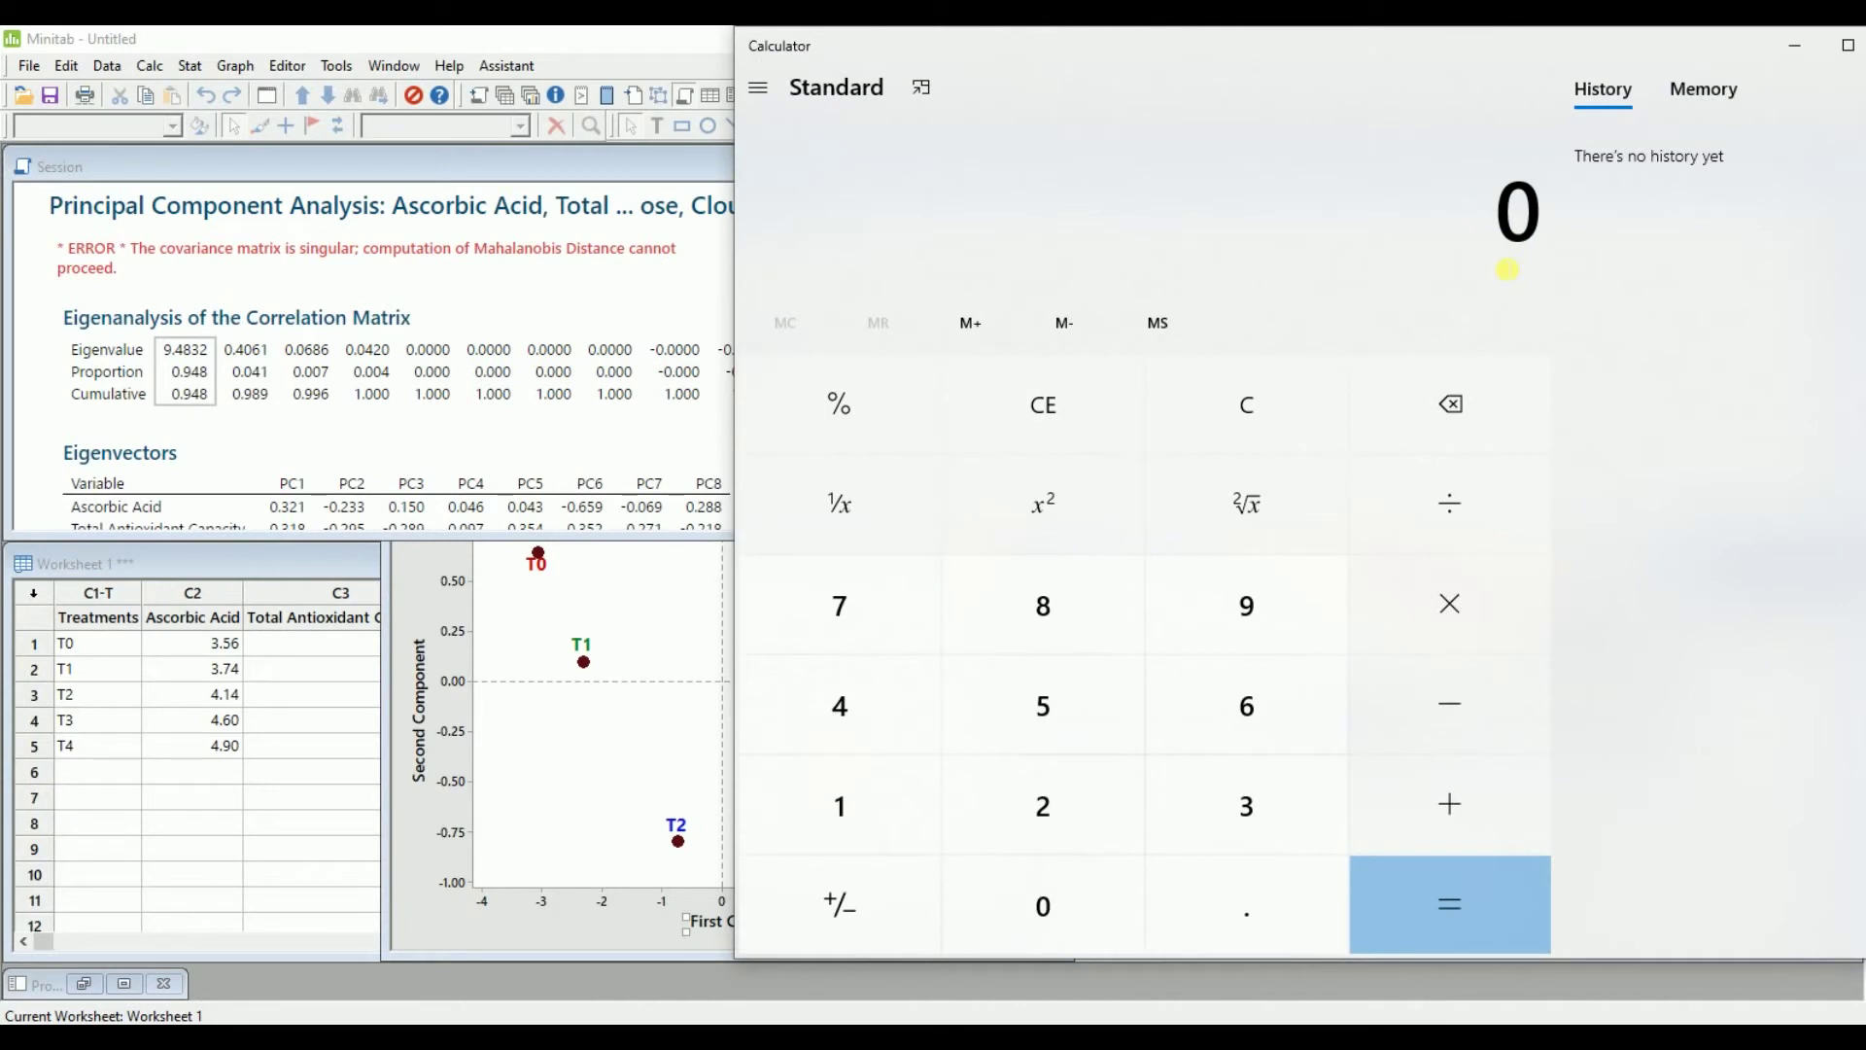
Multiply the first component's proportion 0.948 by 100 in Calculator and return to the Minitab score plot
key("period")
type("9")
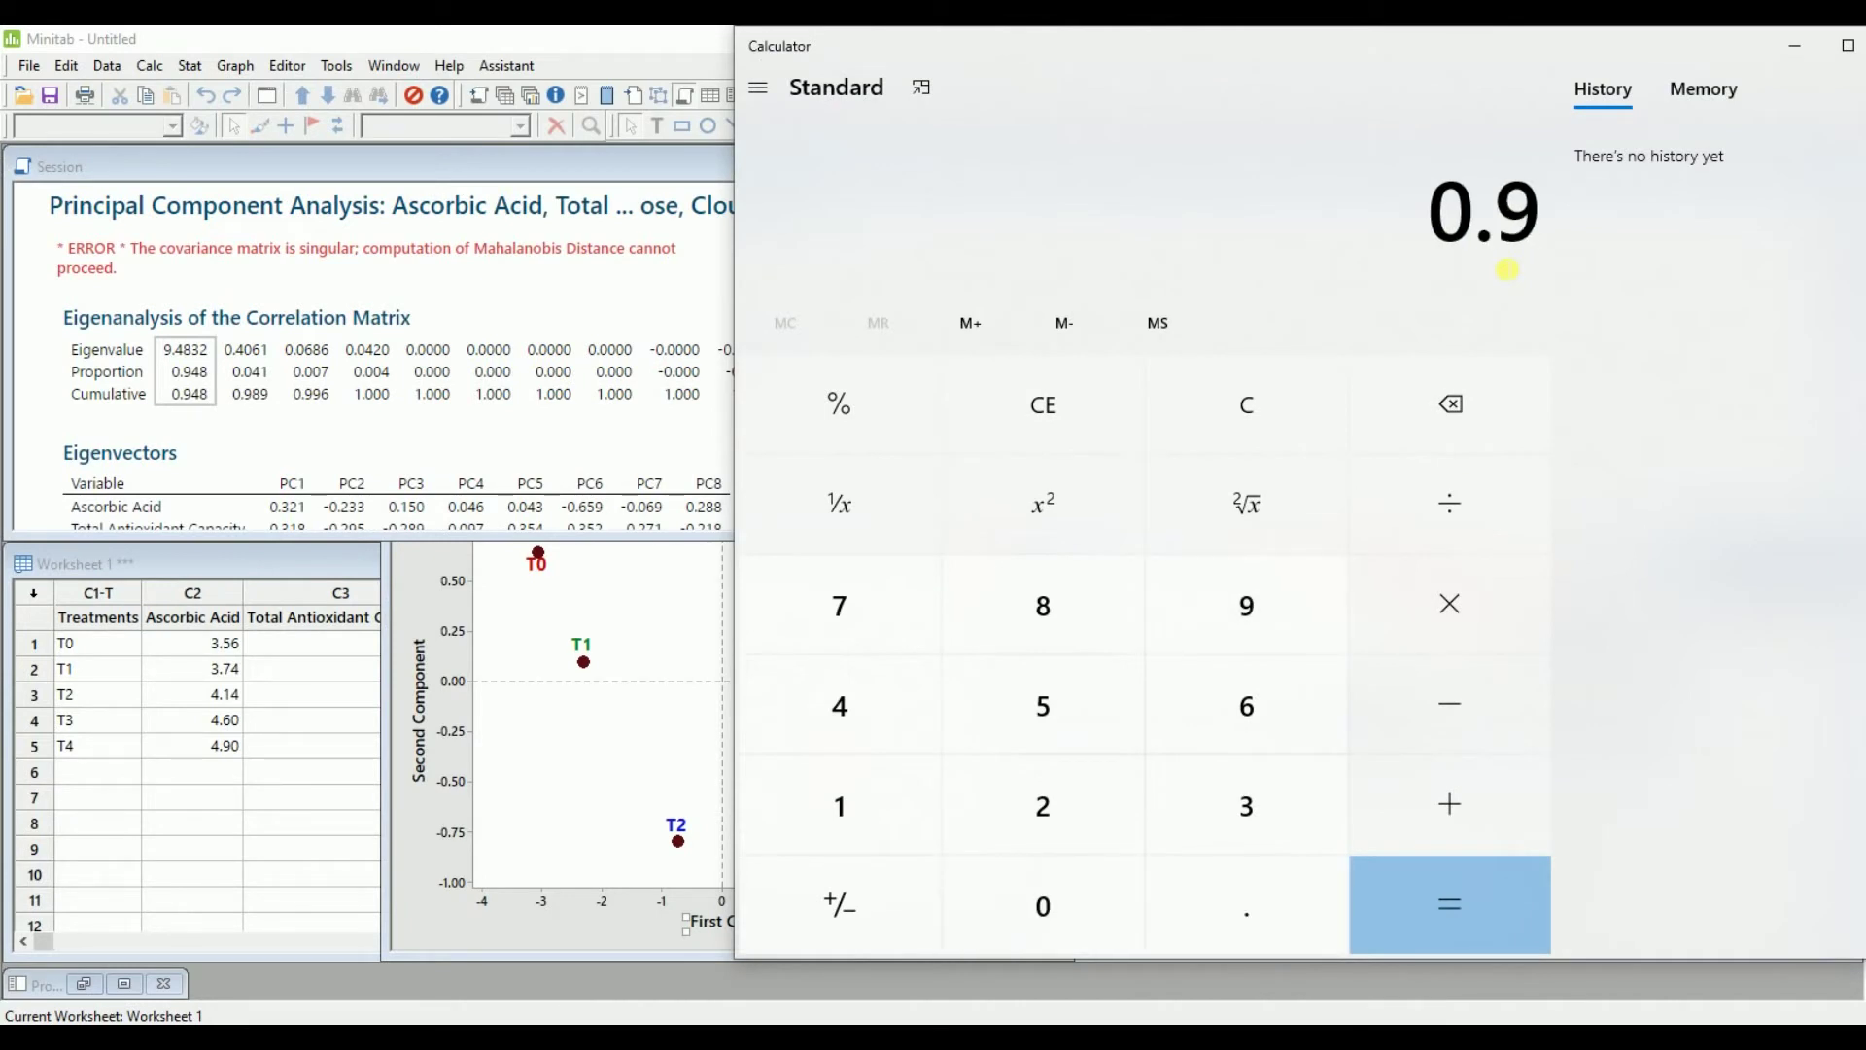
type("4")
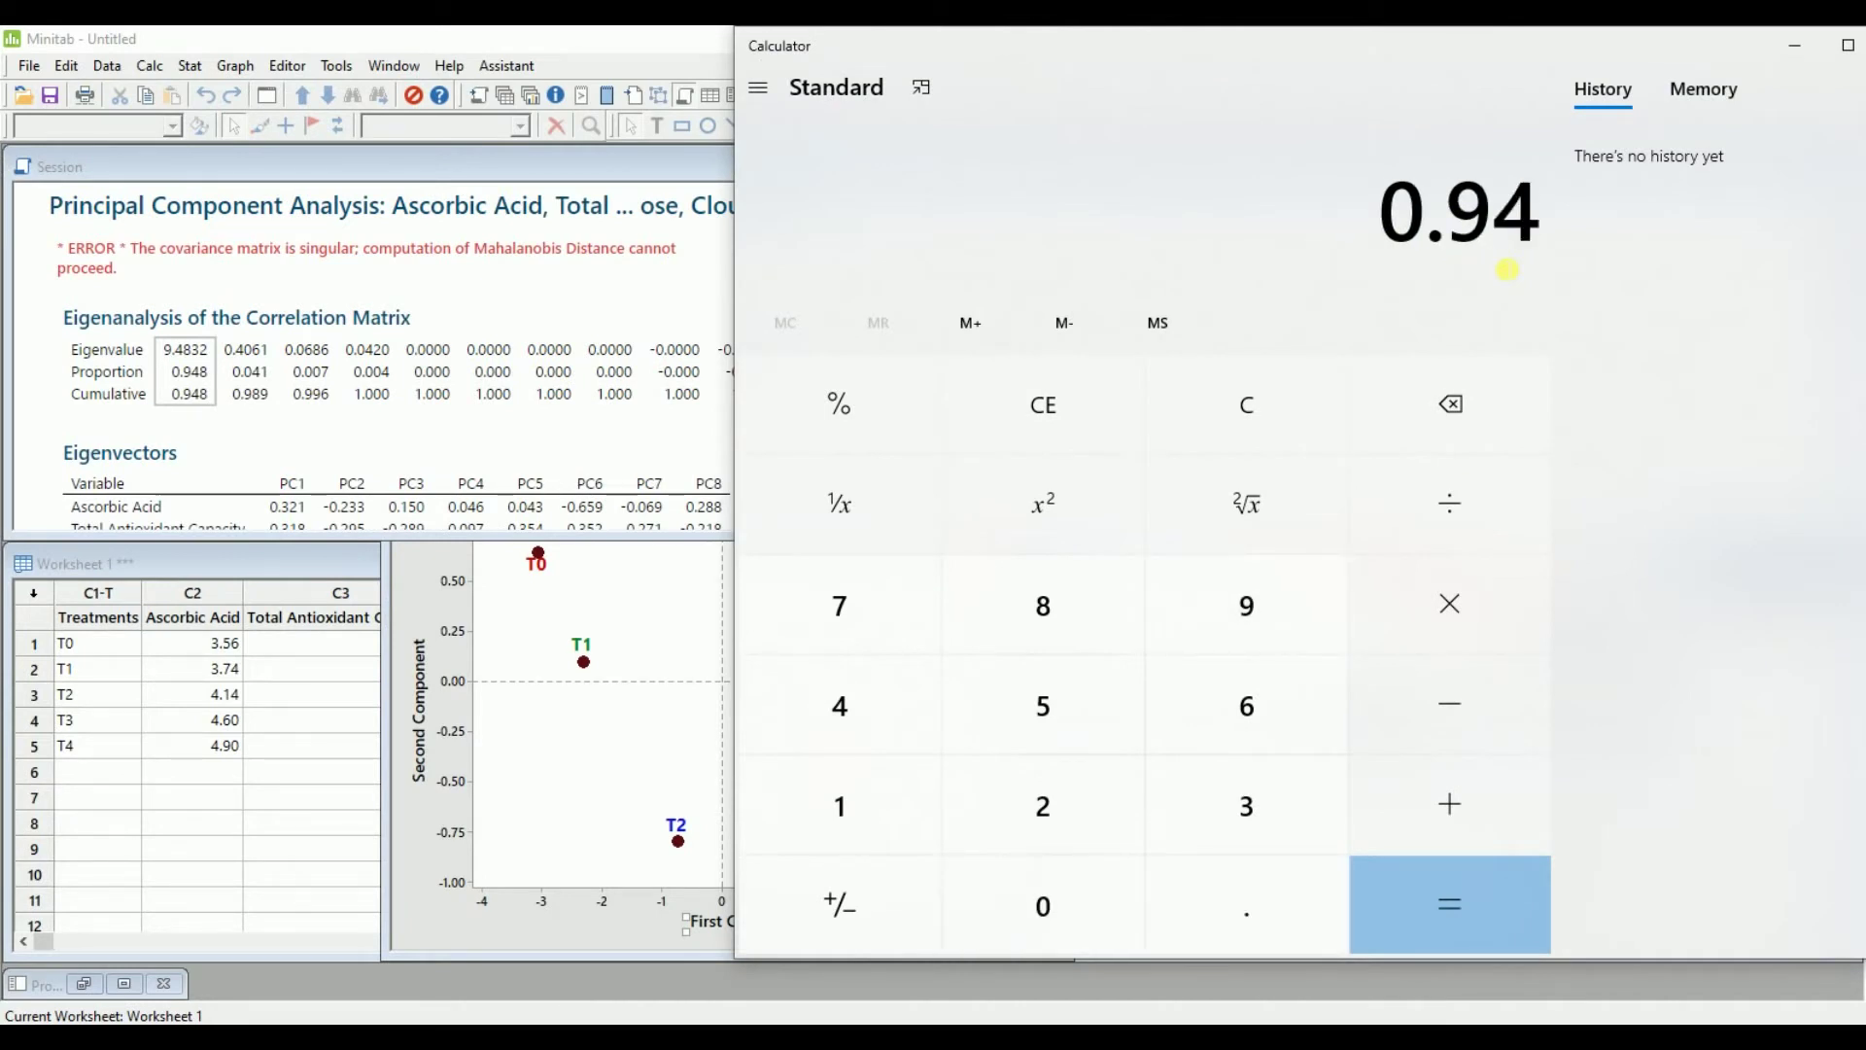
type("8")
left_click(1451, 595)
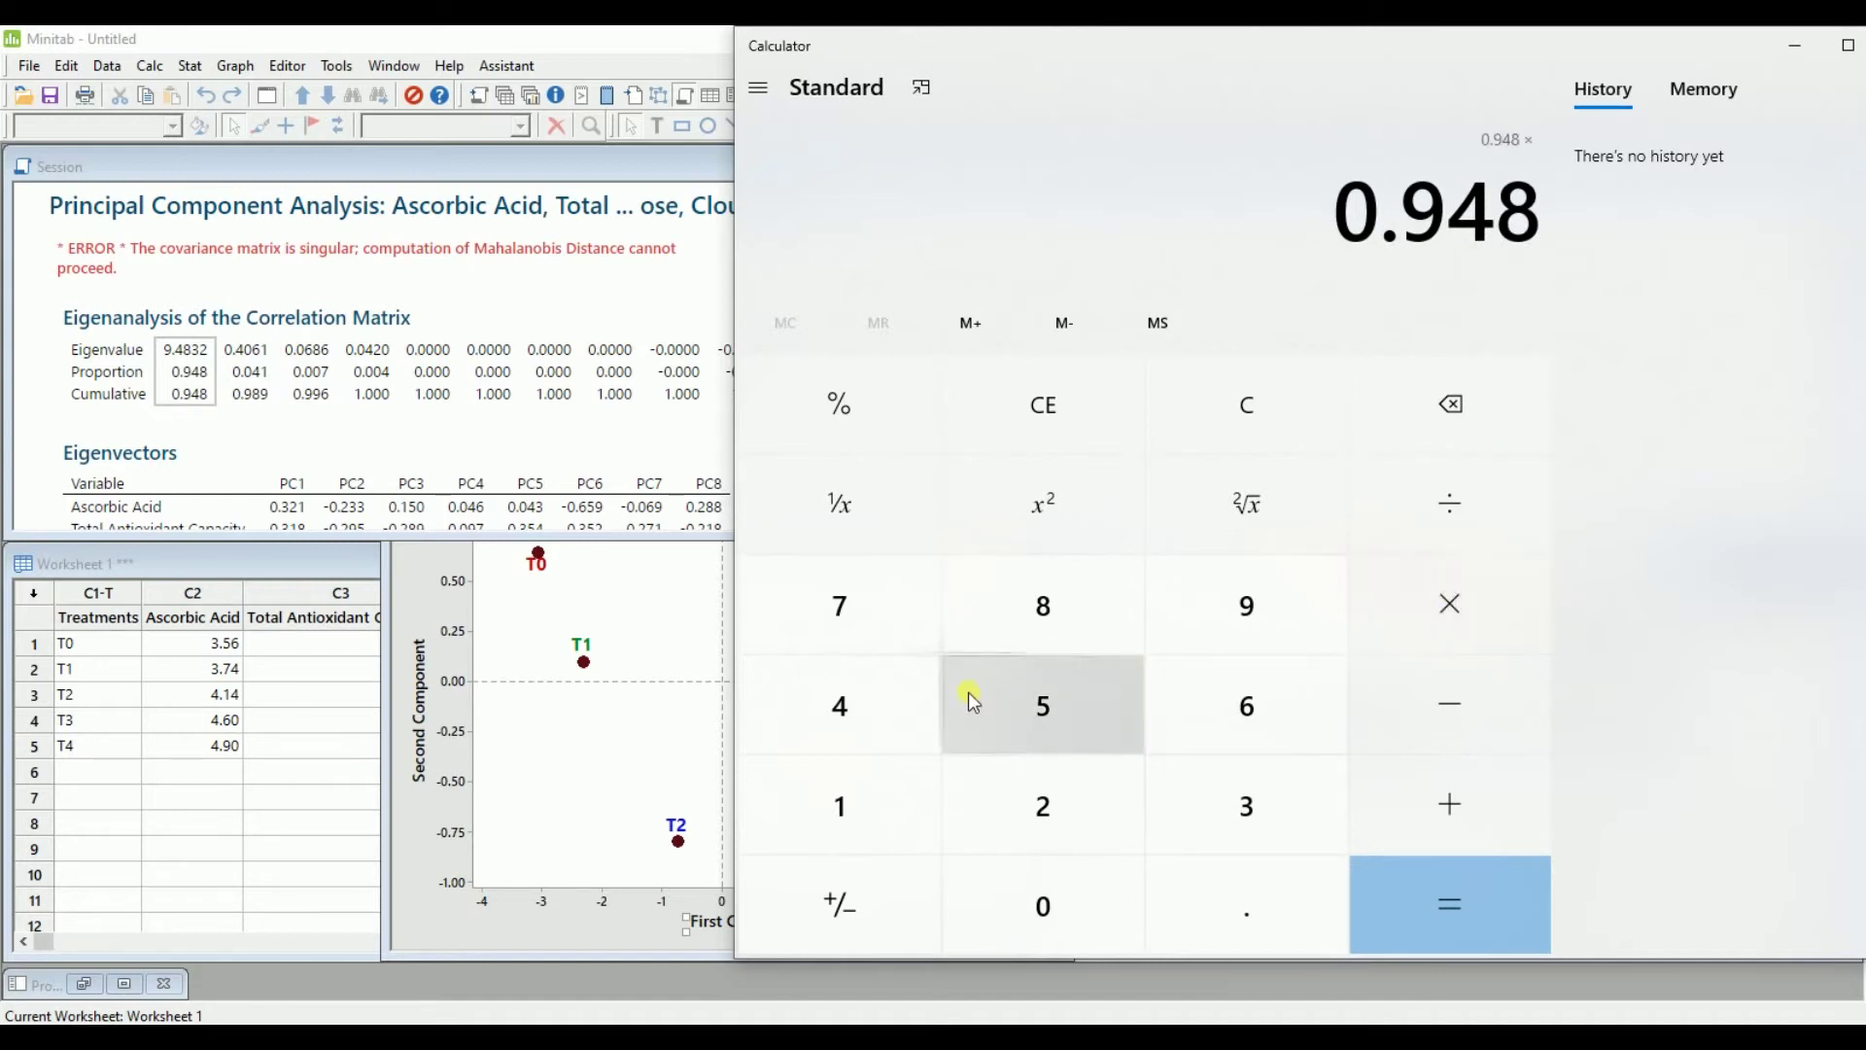
left_click(837, 791)
left_click(1021, 889)
left_click(1026, 890)
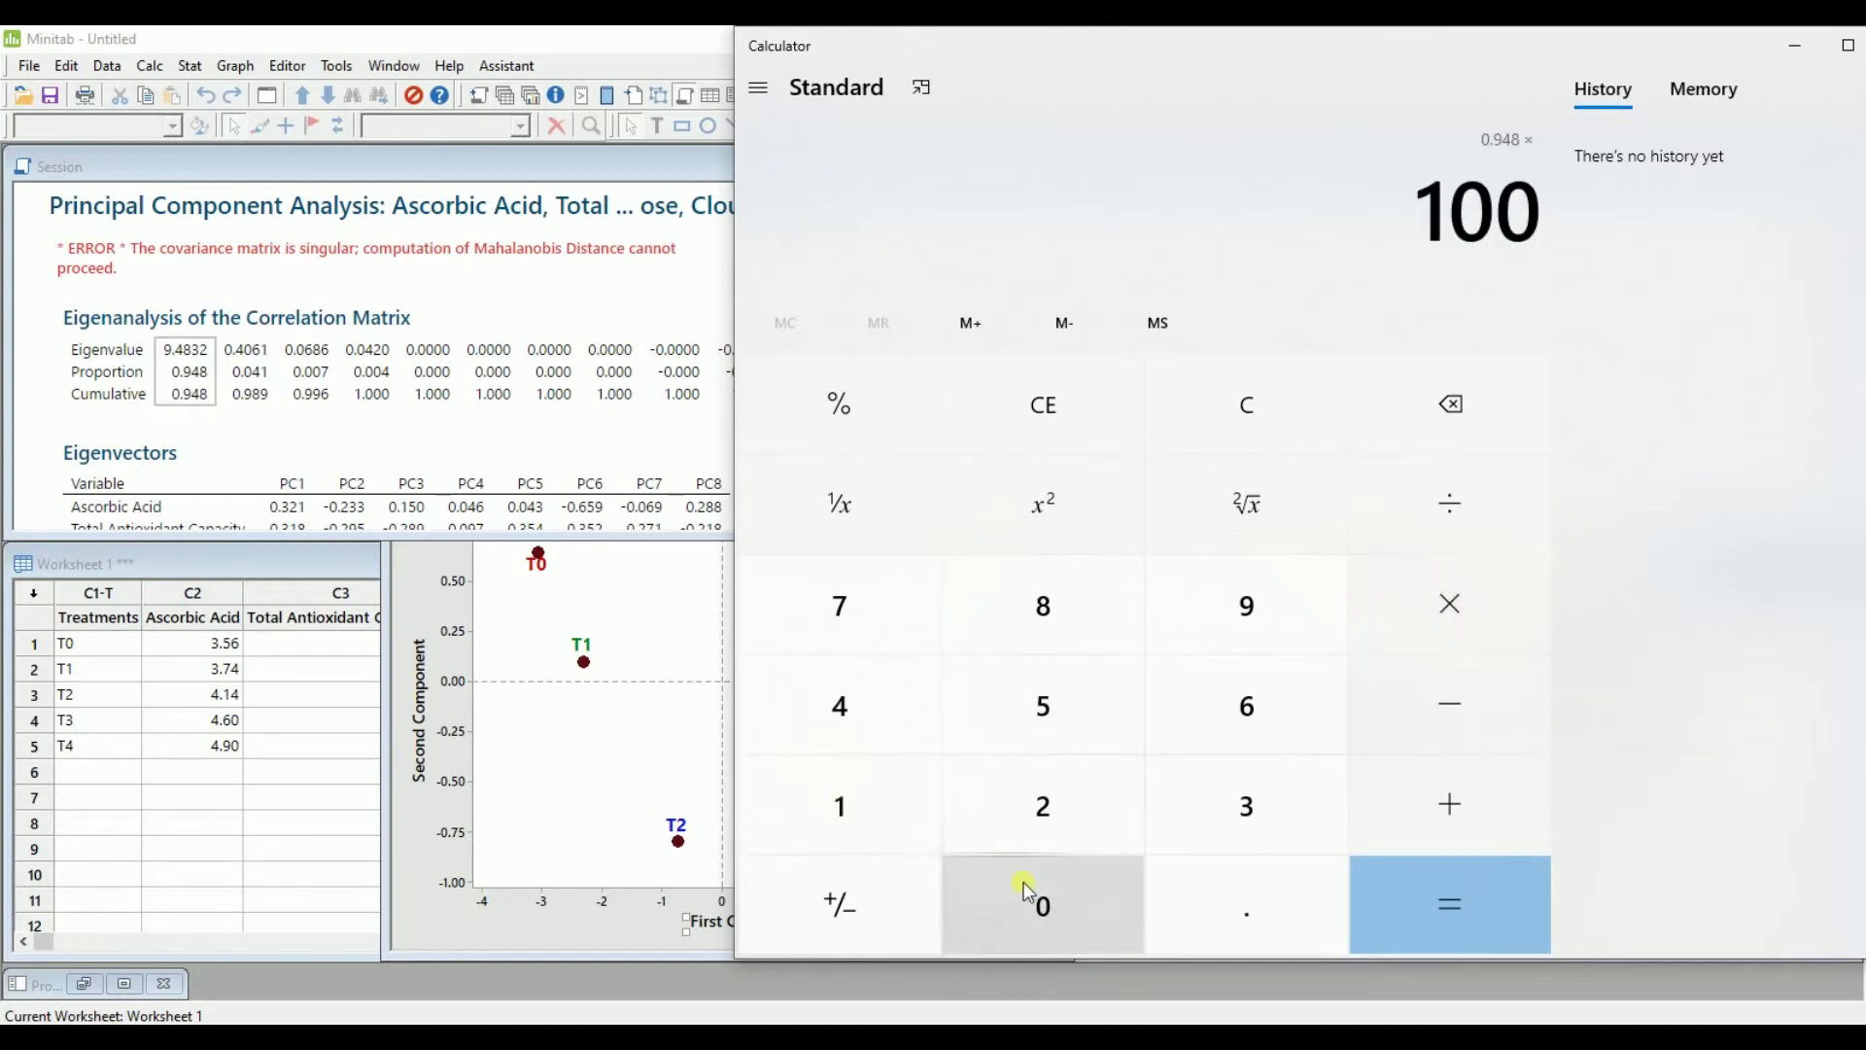
left_click(1473, 899)
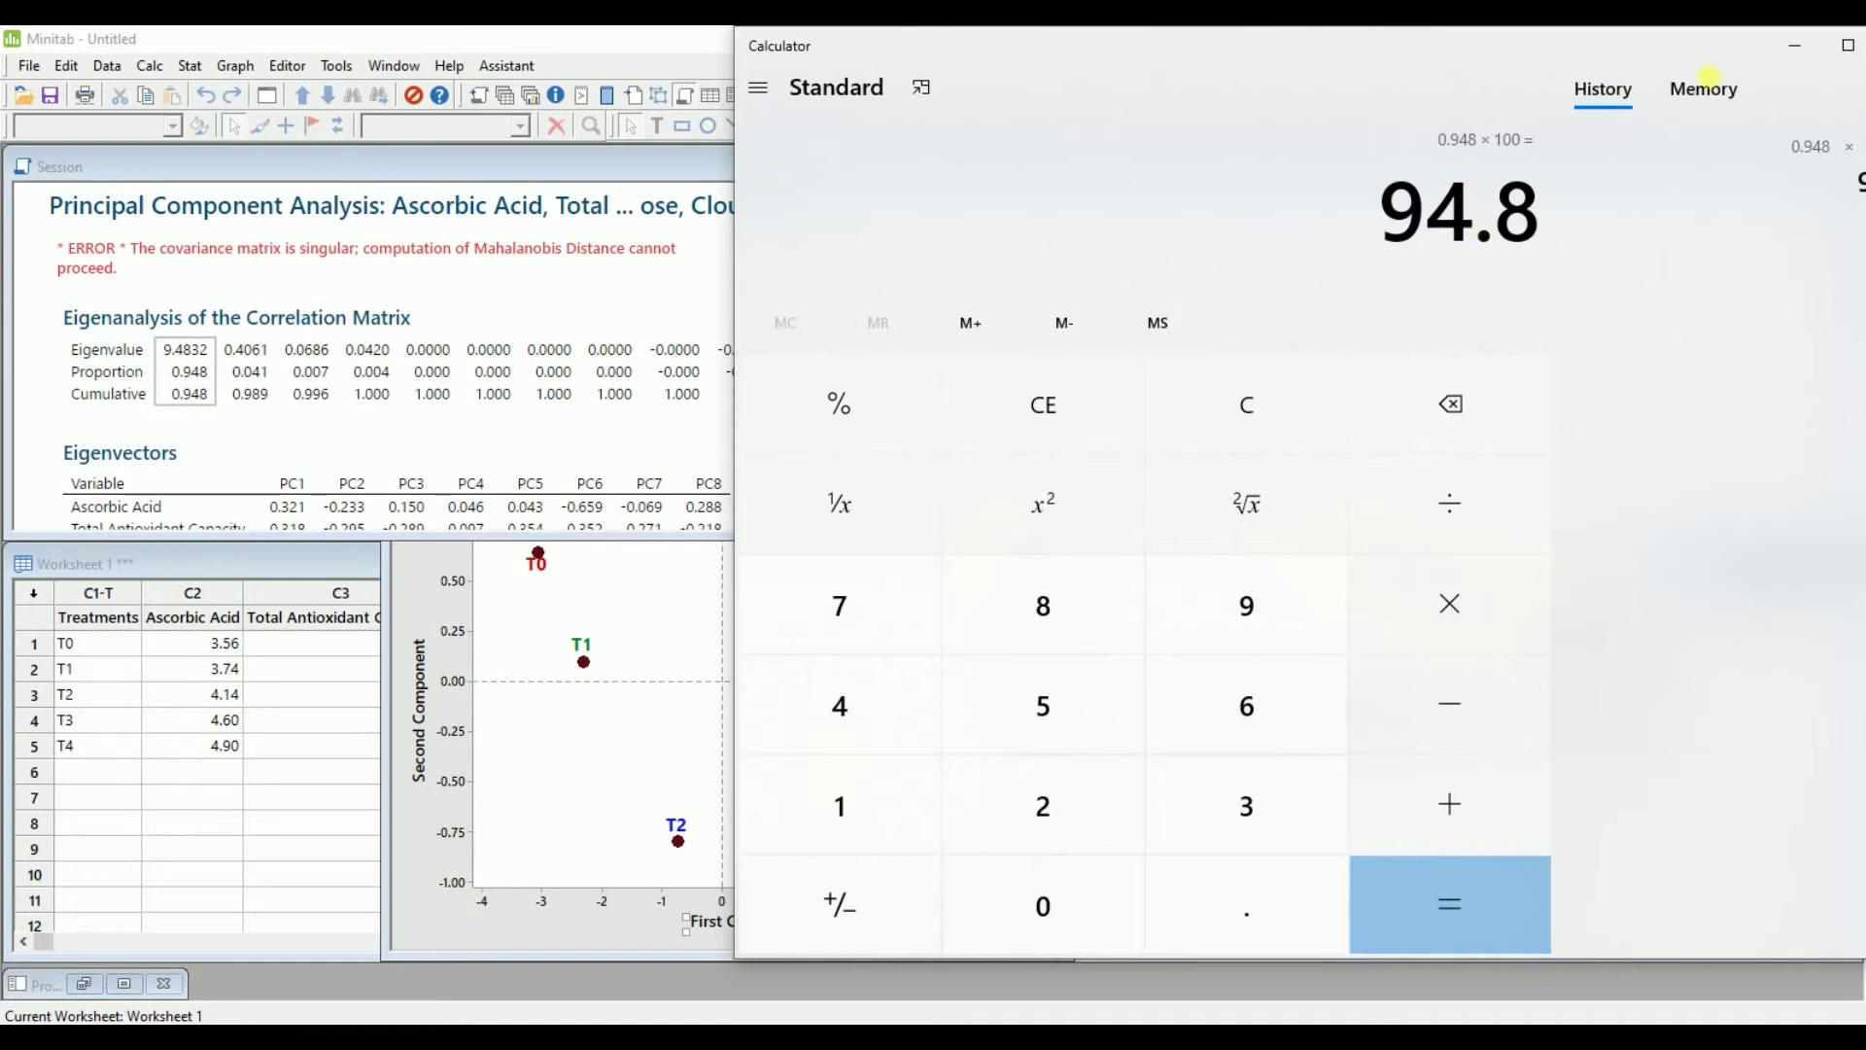
left_click(1795, 45)
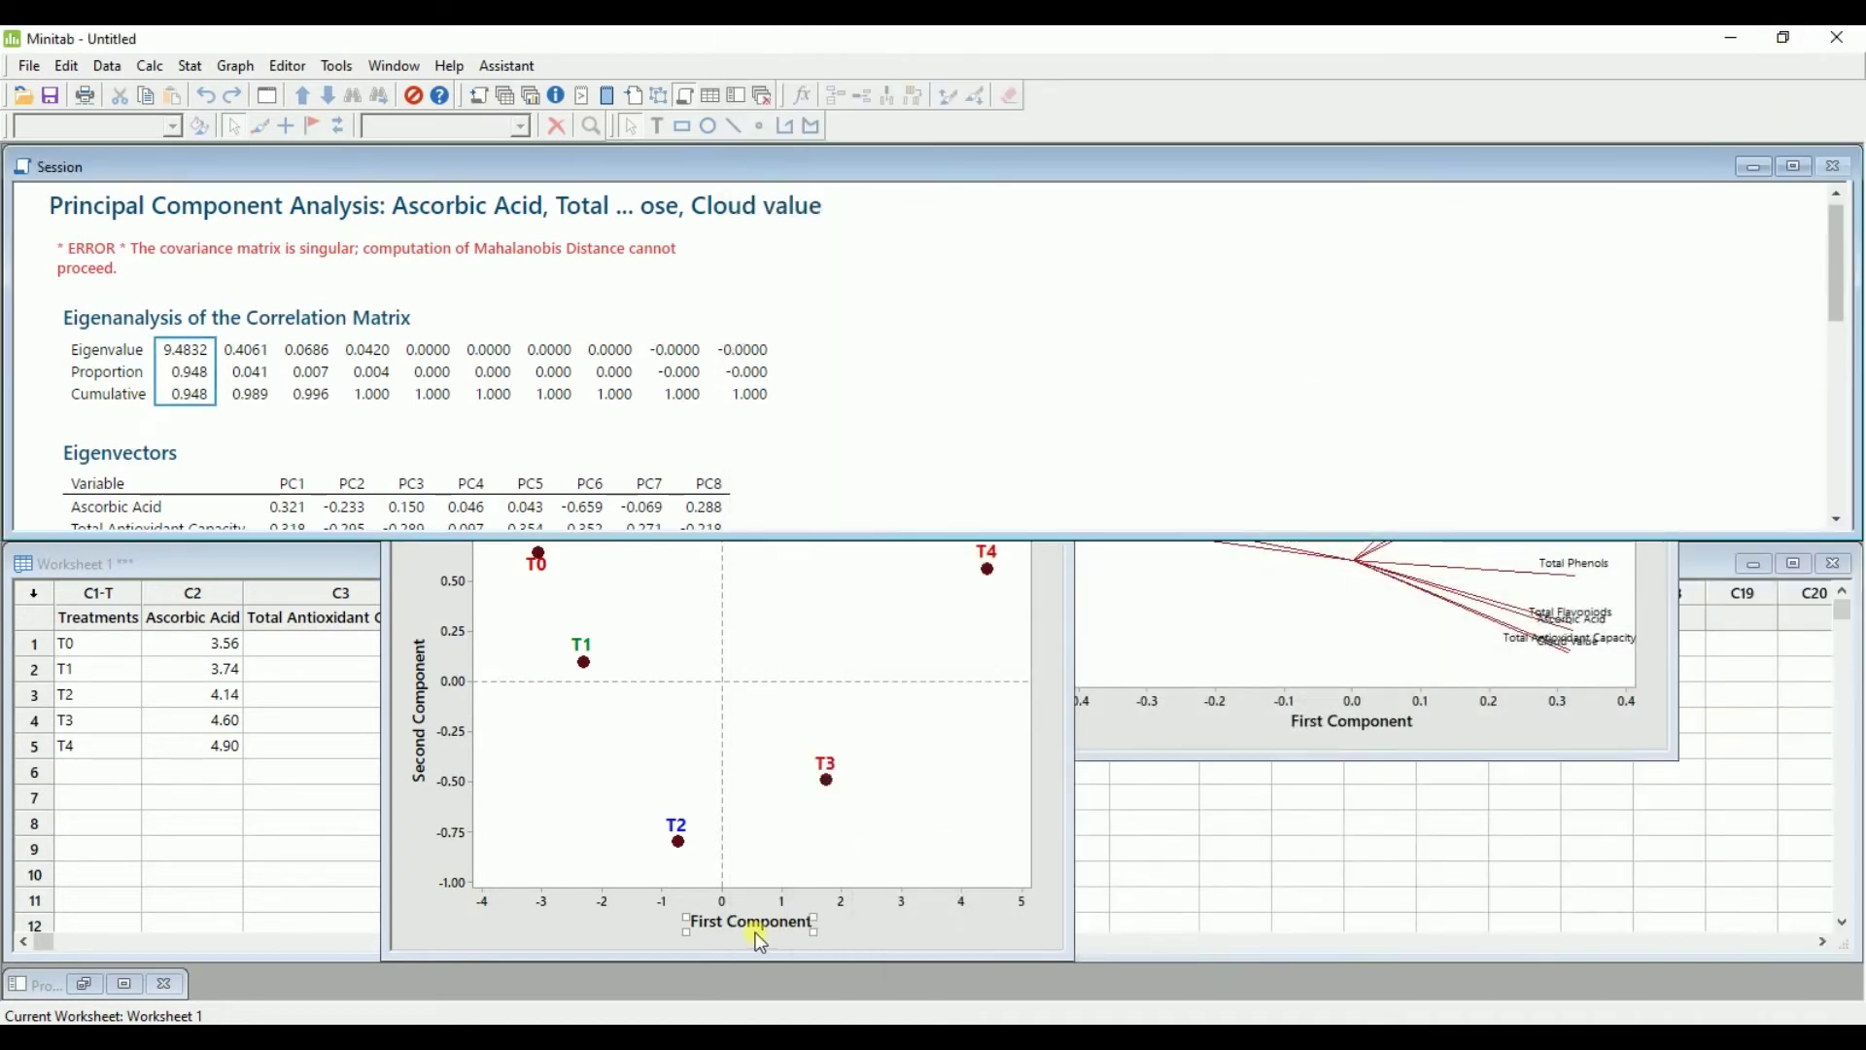
Change the score plot's x-axis label text to "First Component (94.8%)"
double_click(761, 939)
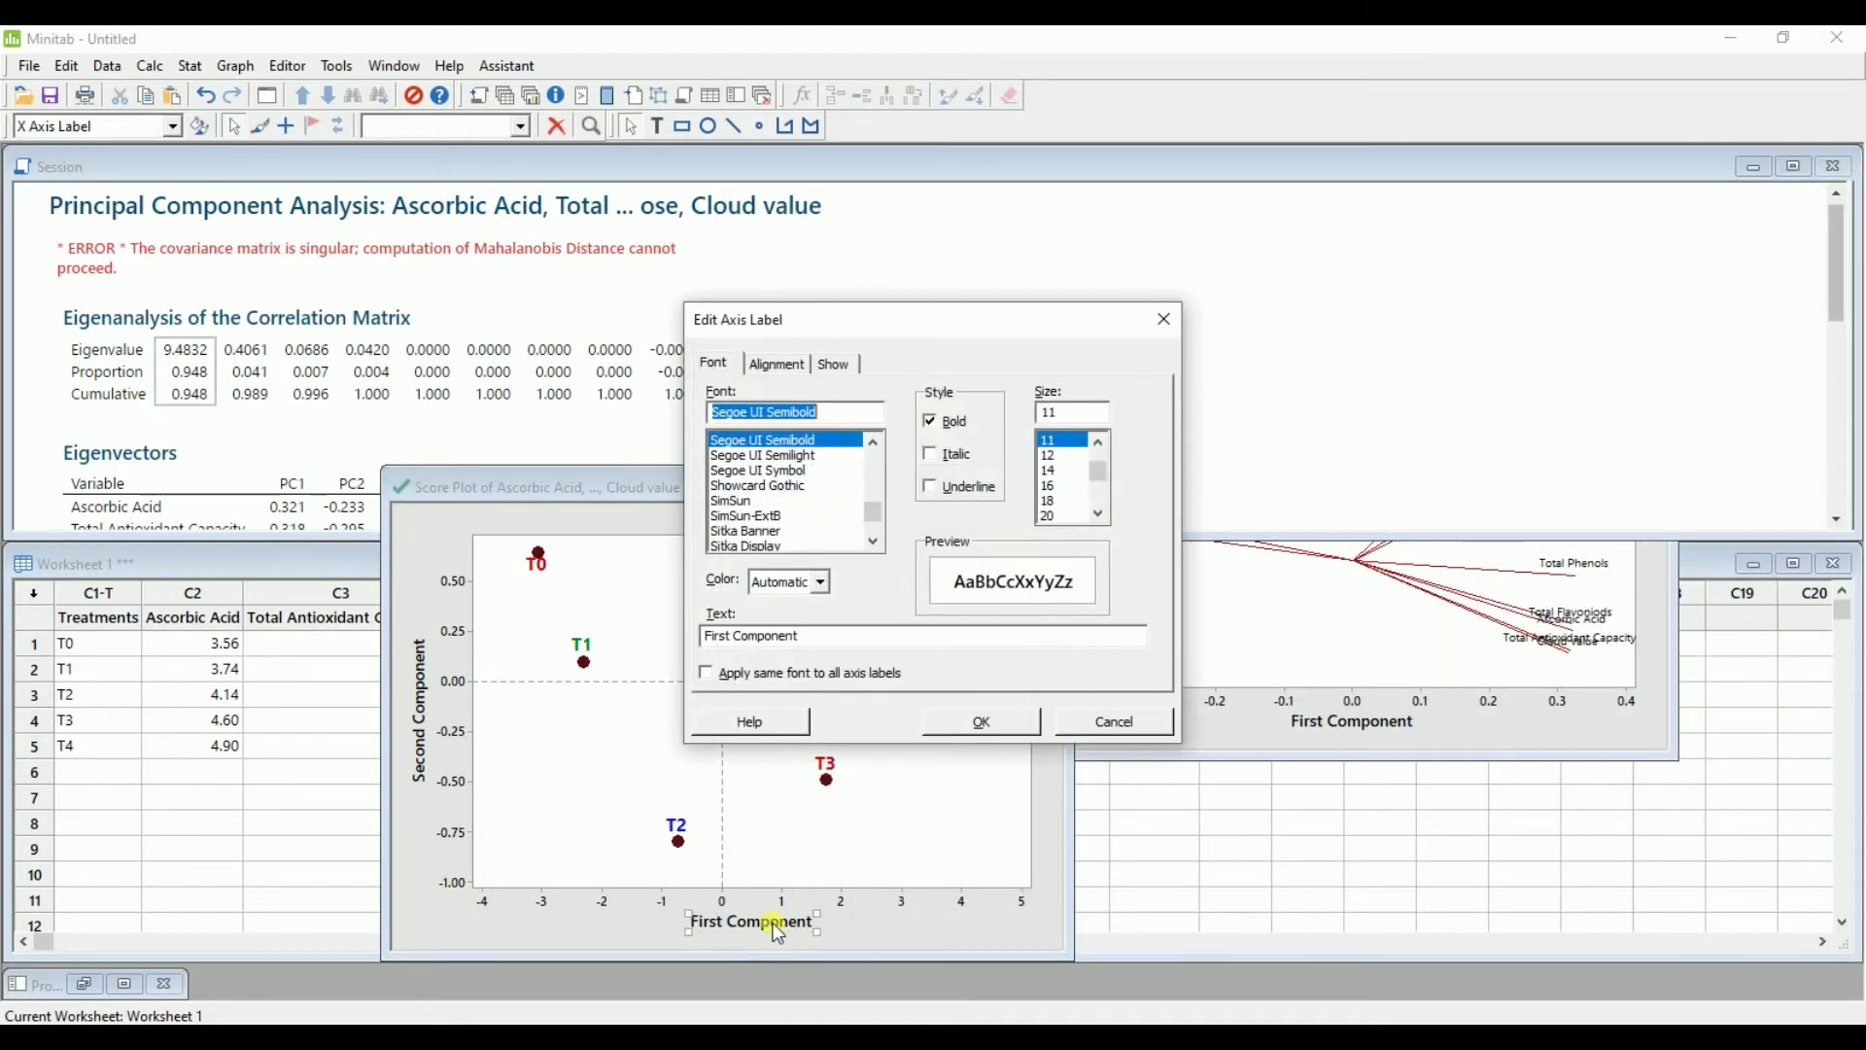
left_click(848, 644)
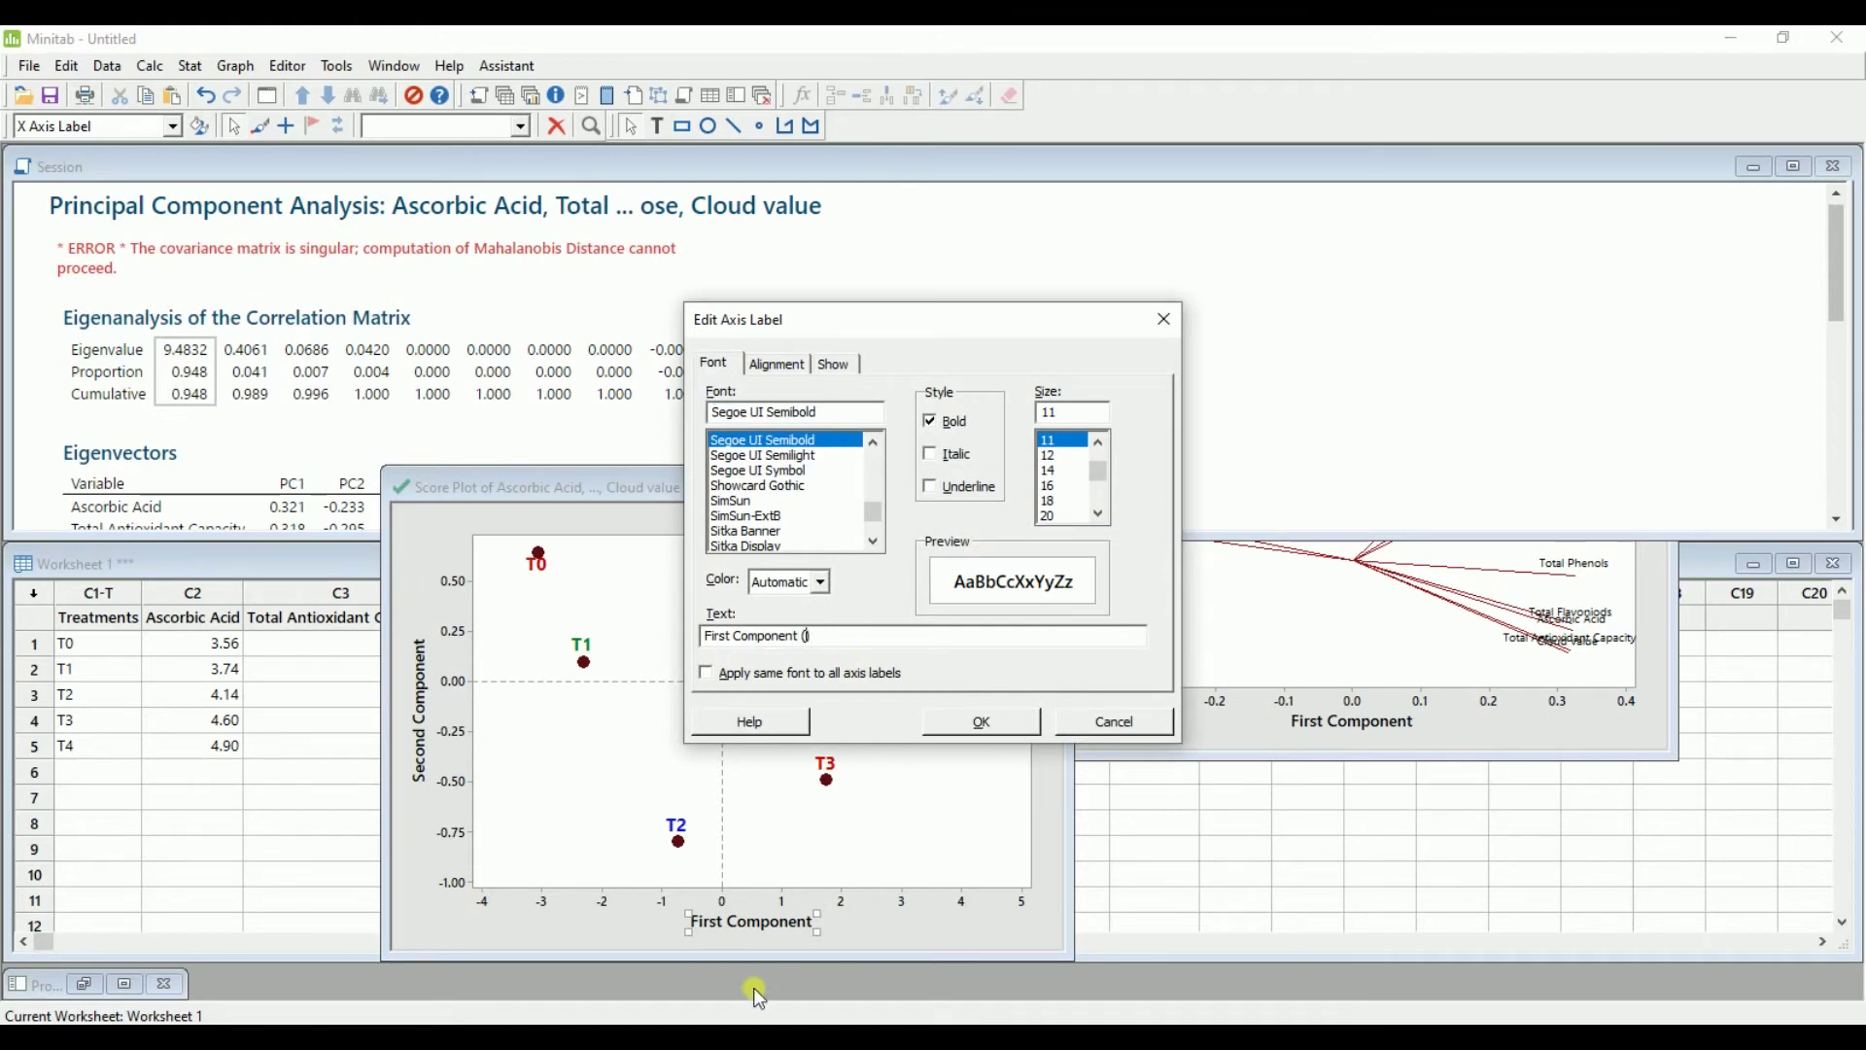
left_click(1102, 989)
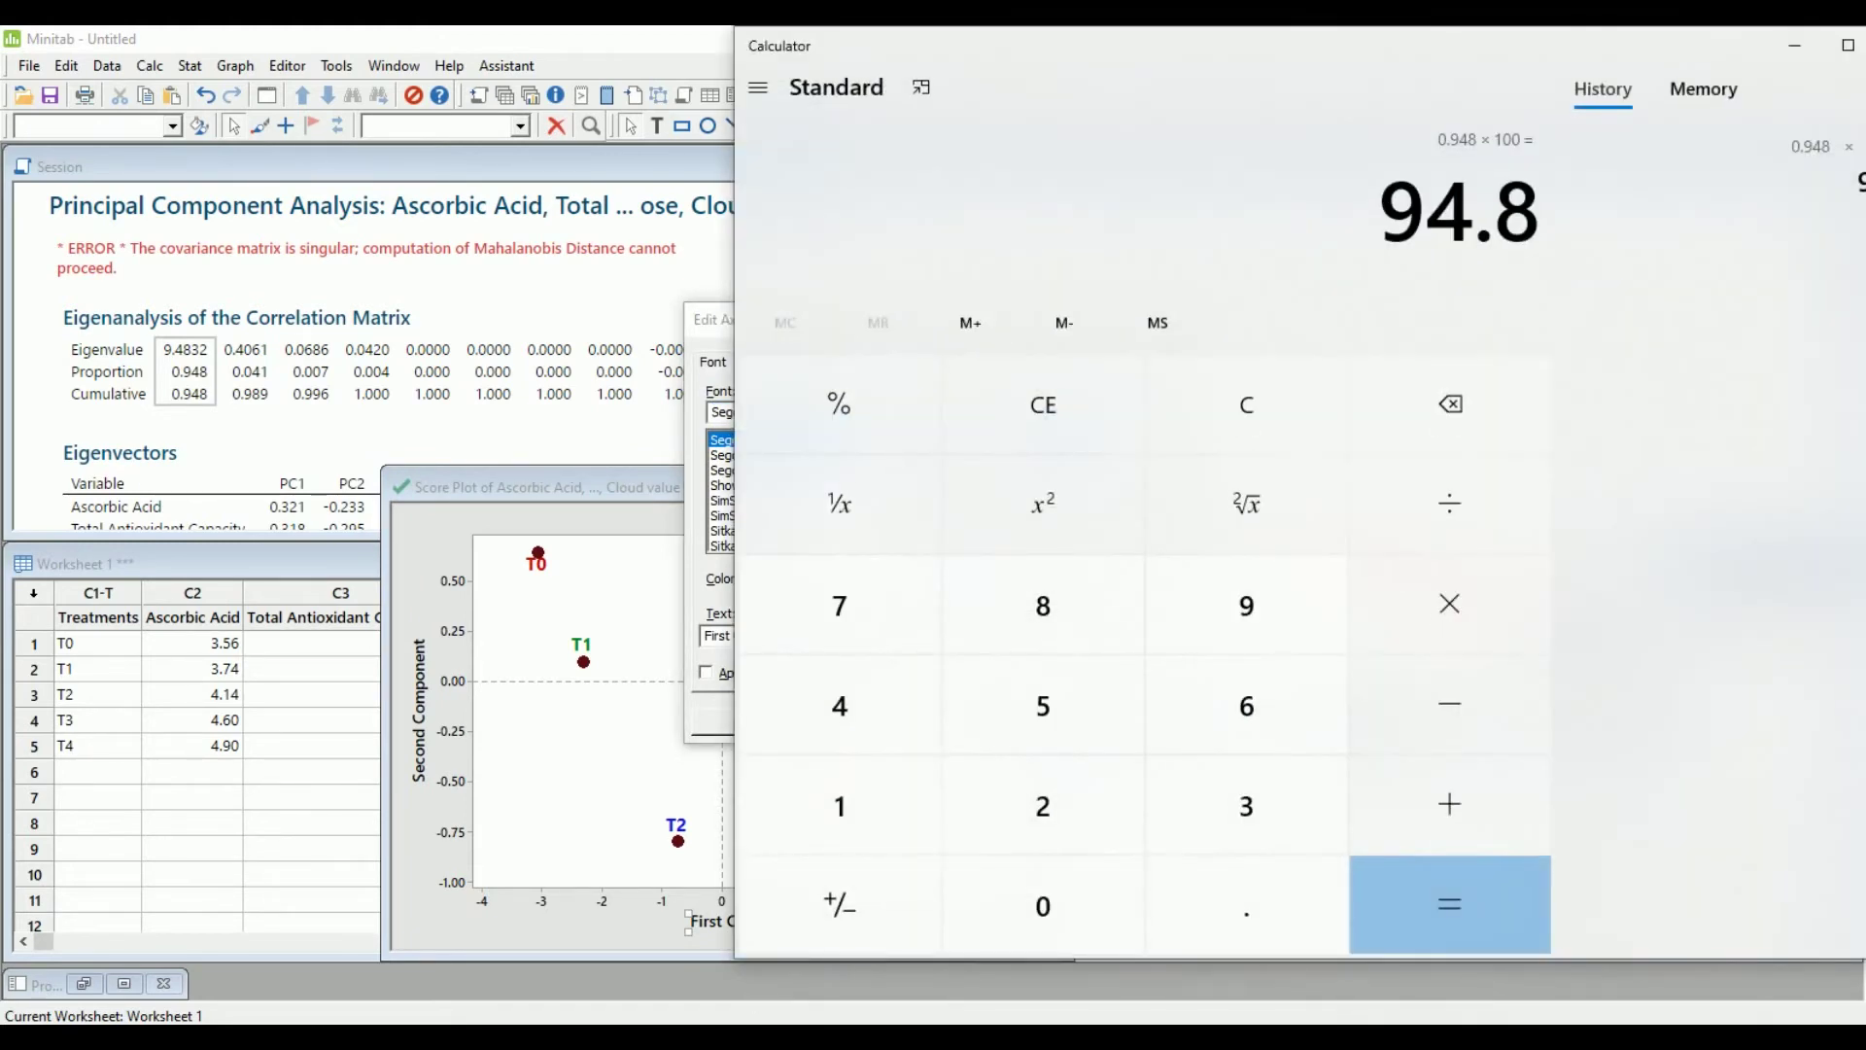
key("alt+Tab")
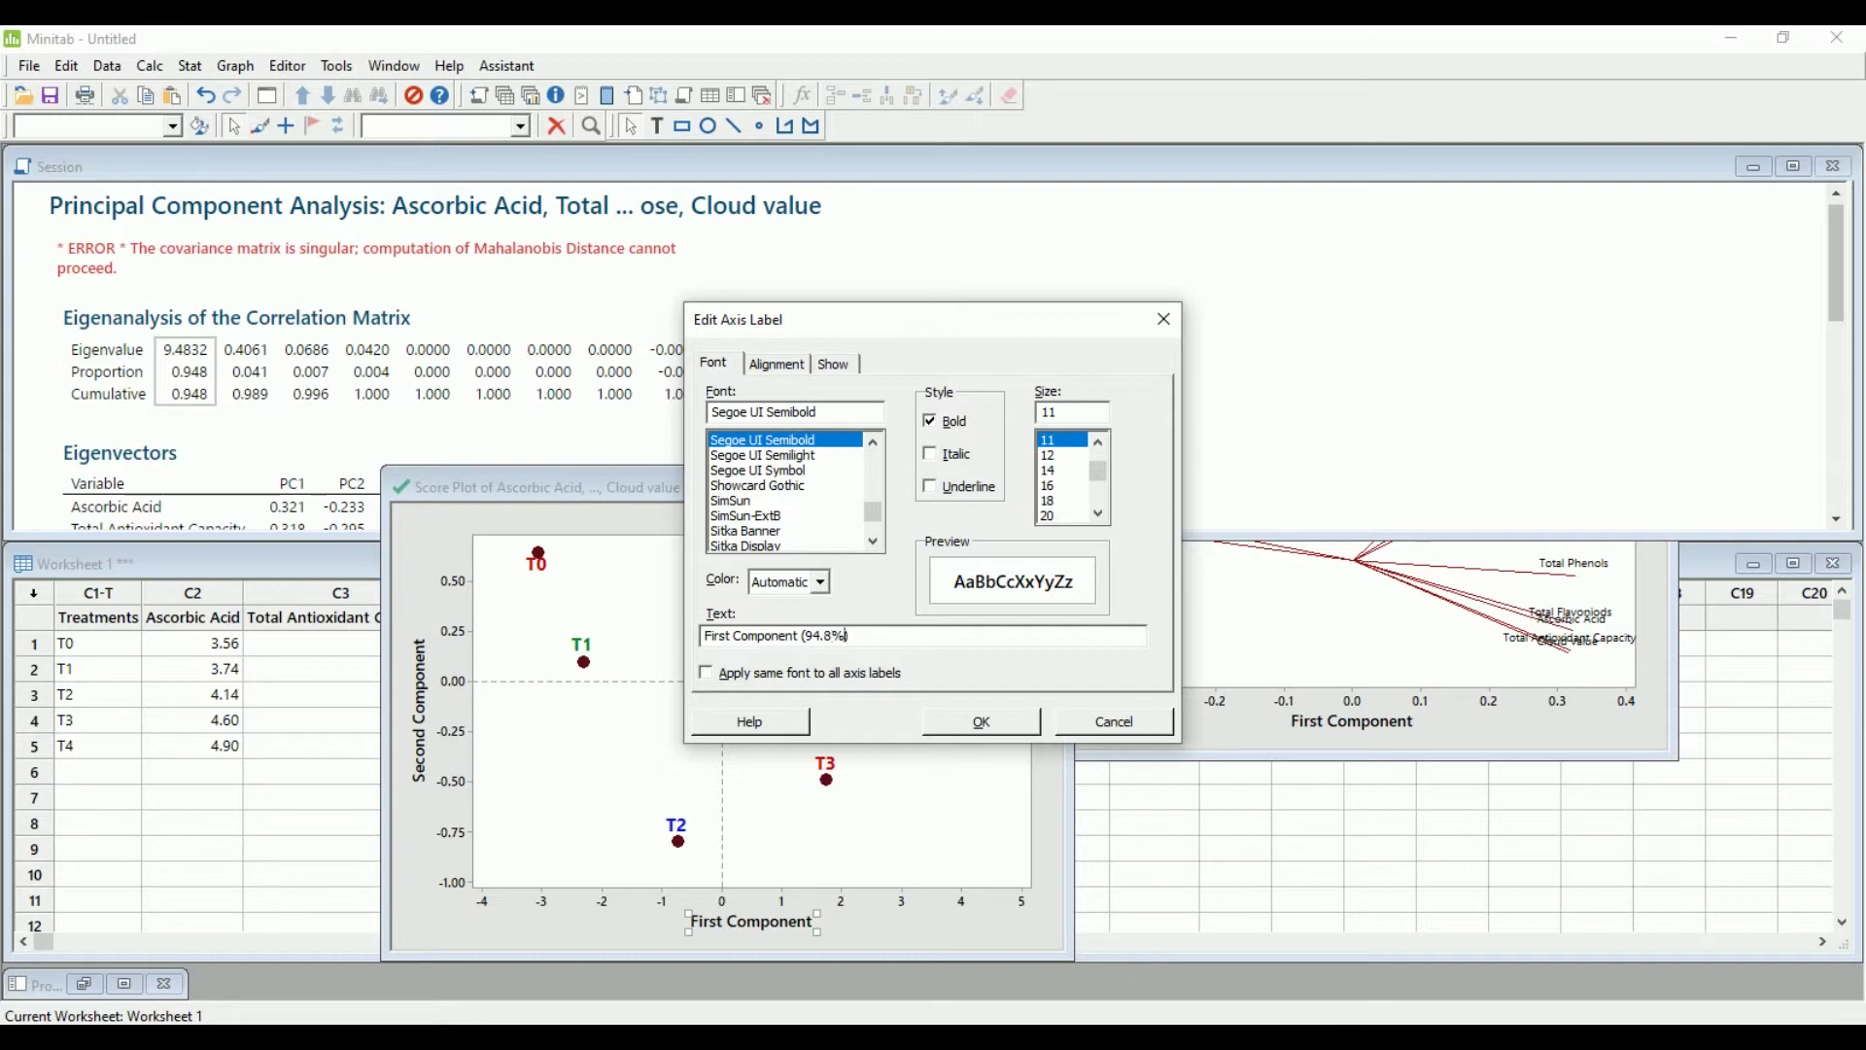
left_click(982, 721)
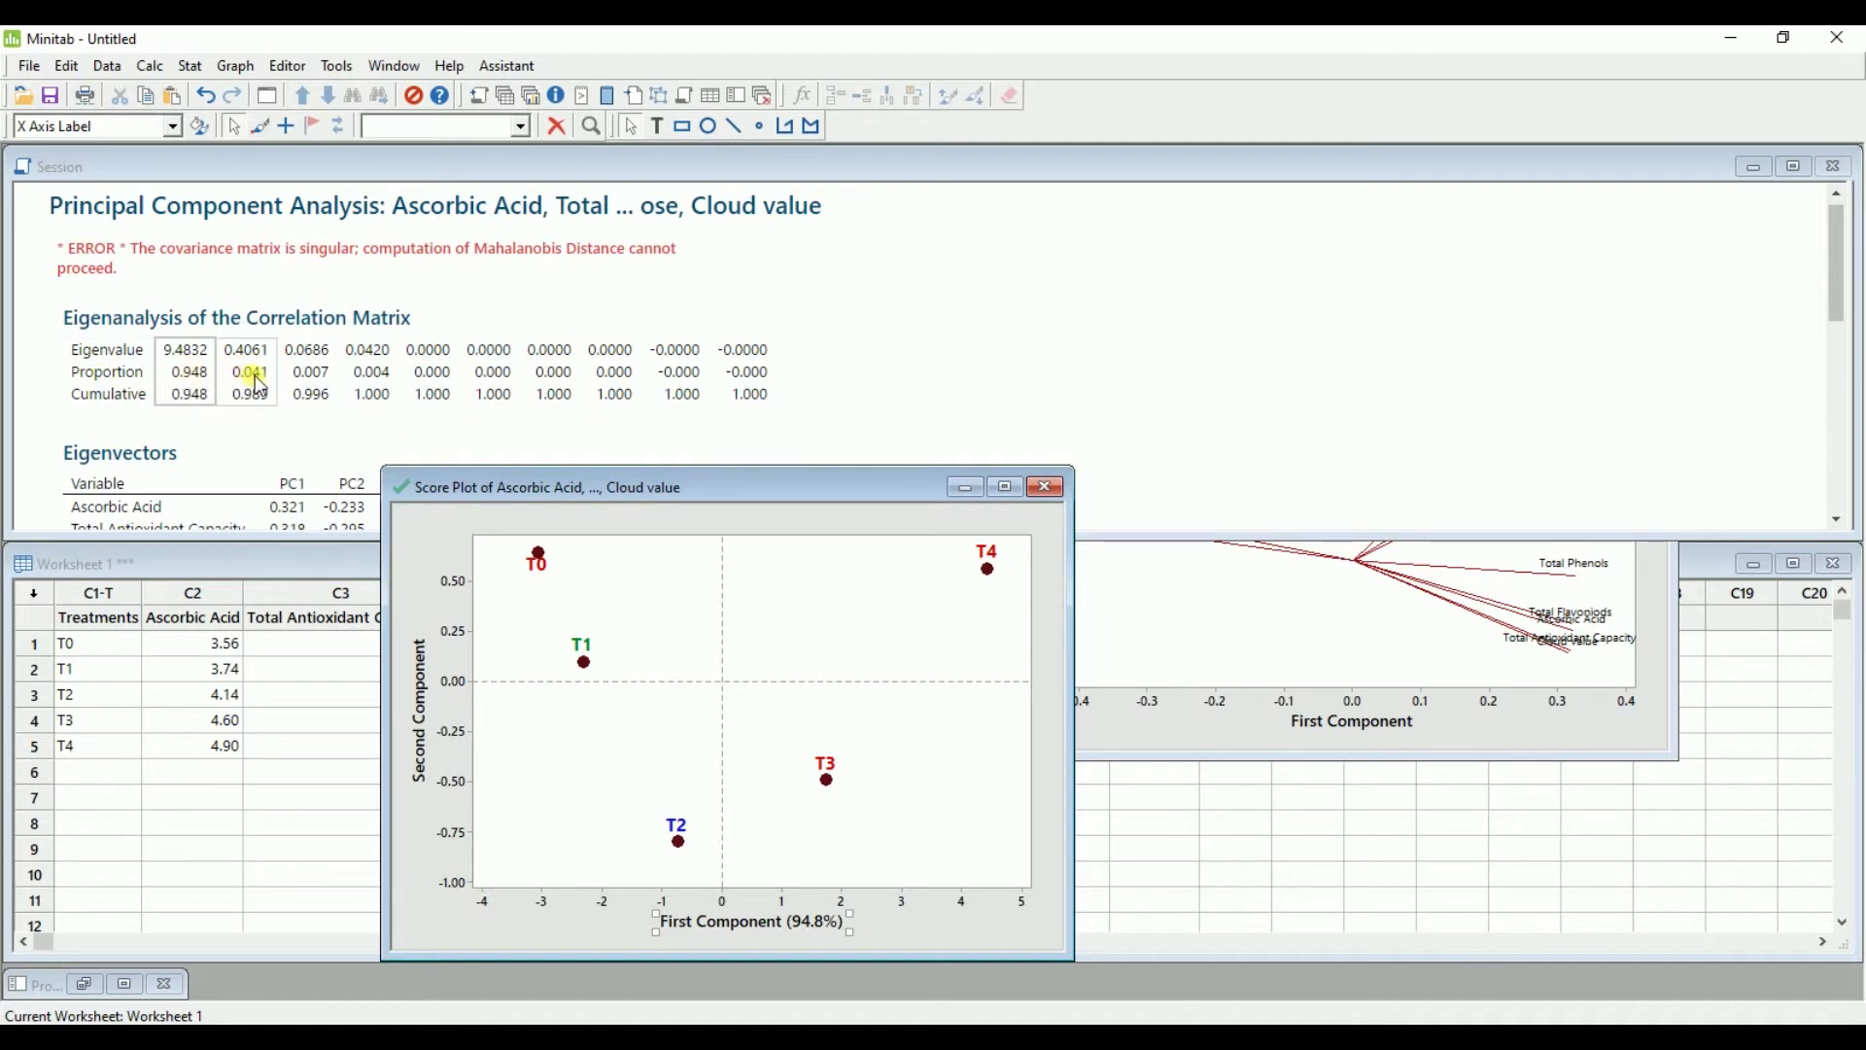
Switch to Calculator, multiply the second component's proportion 0.041 by 100, and return to the Minitab score plot
left_click(984, 1017)
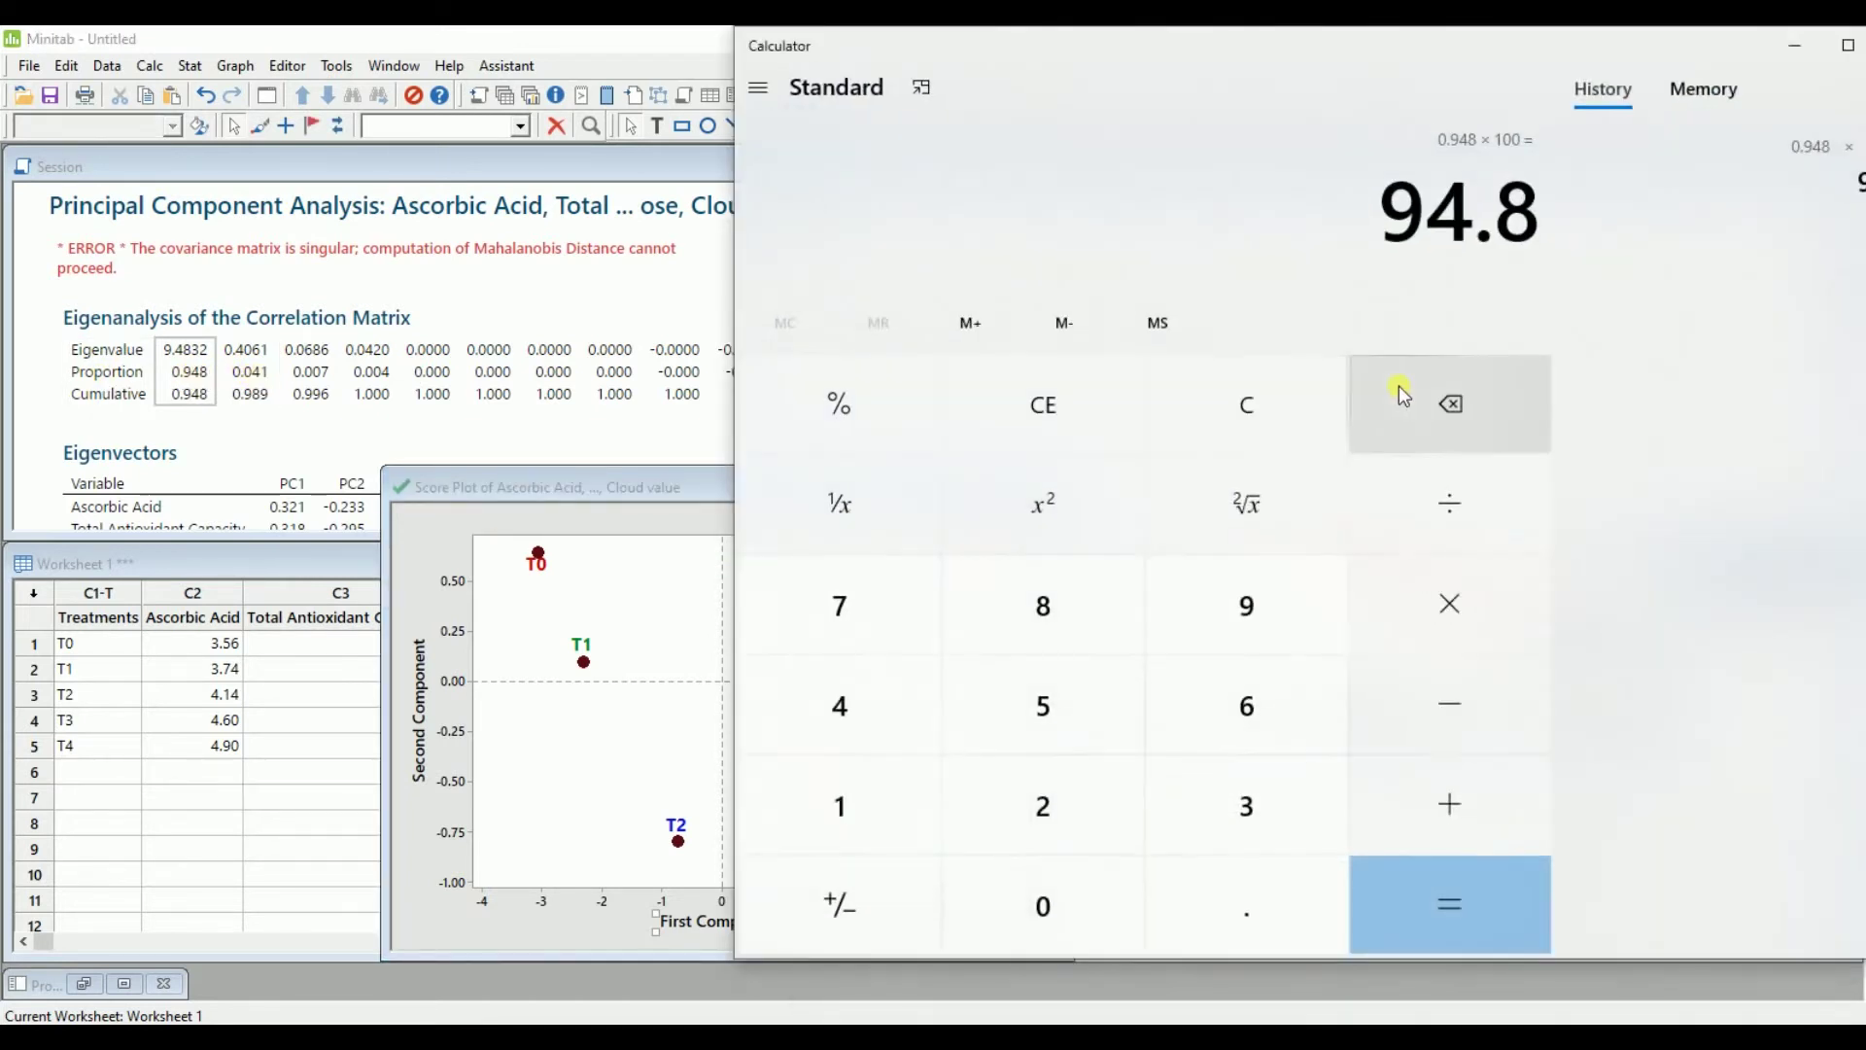
left_click(1308, 413)
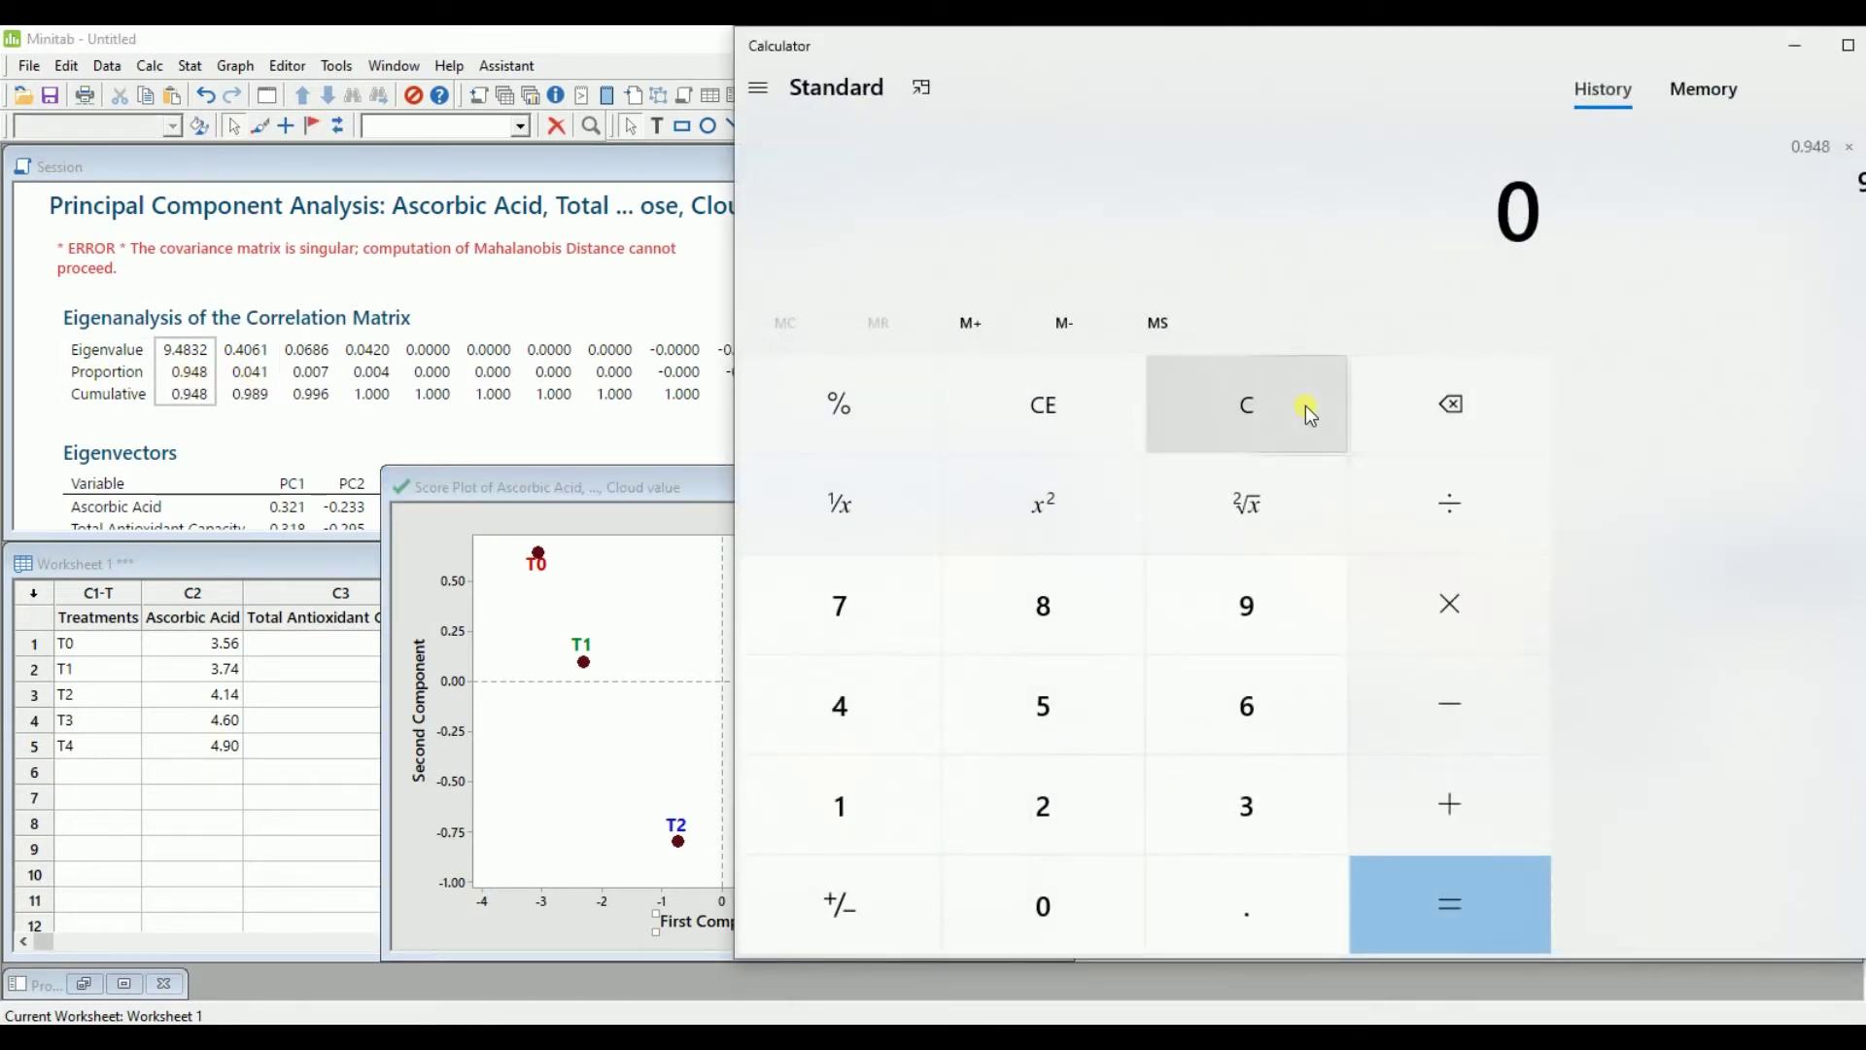
type(".041")
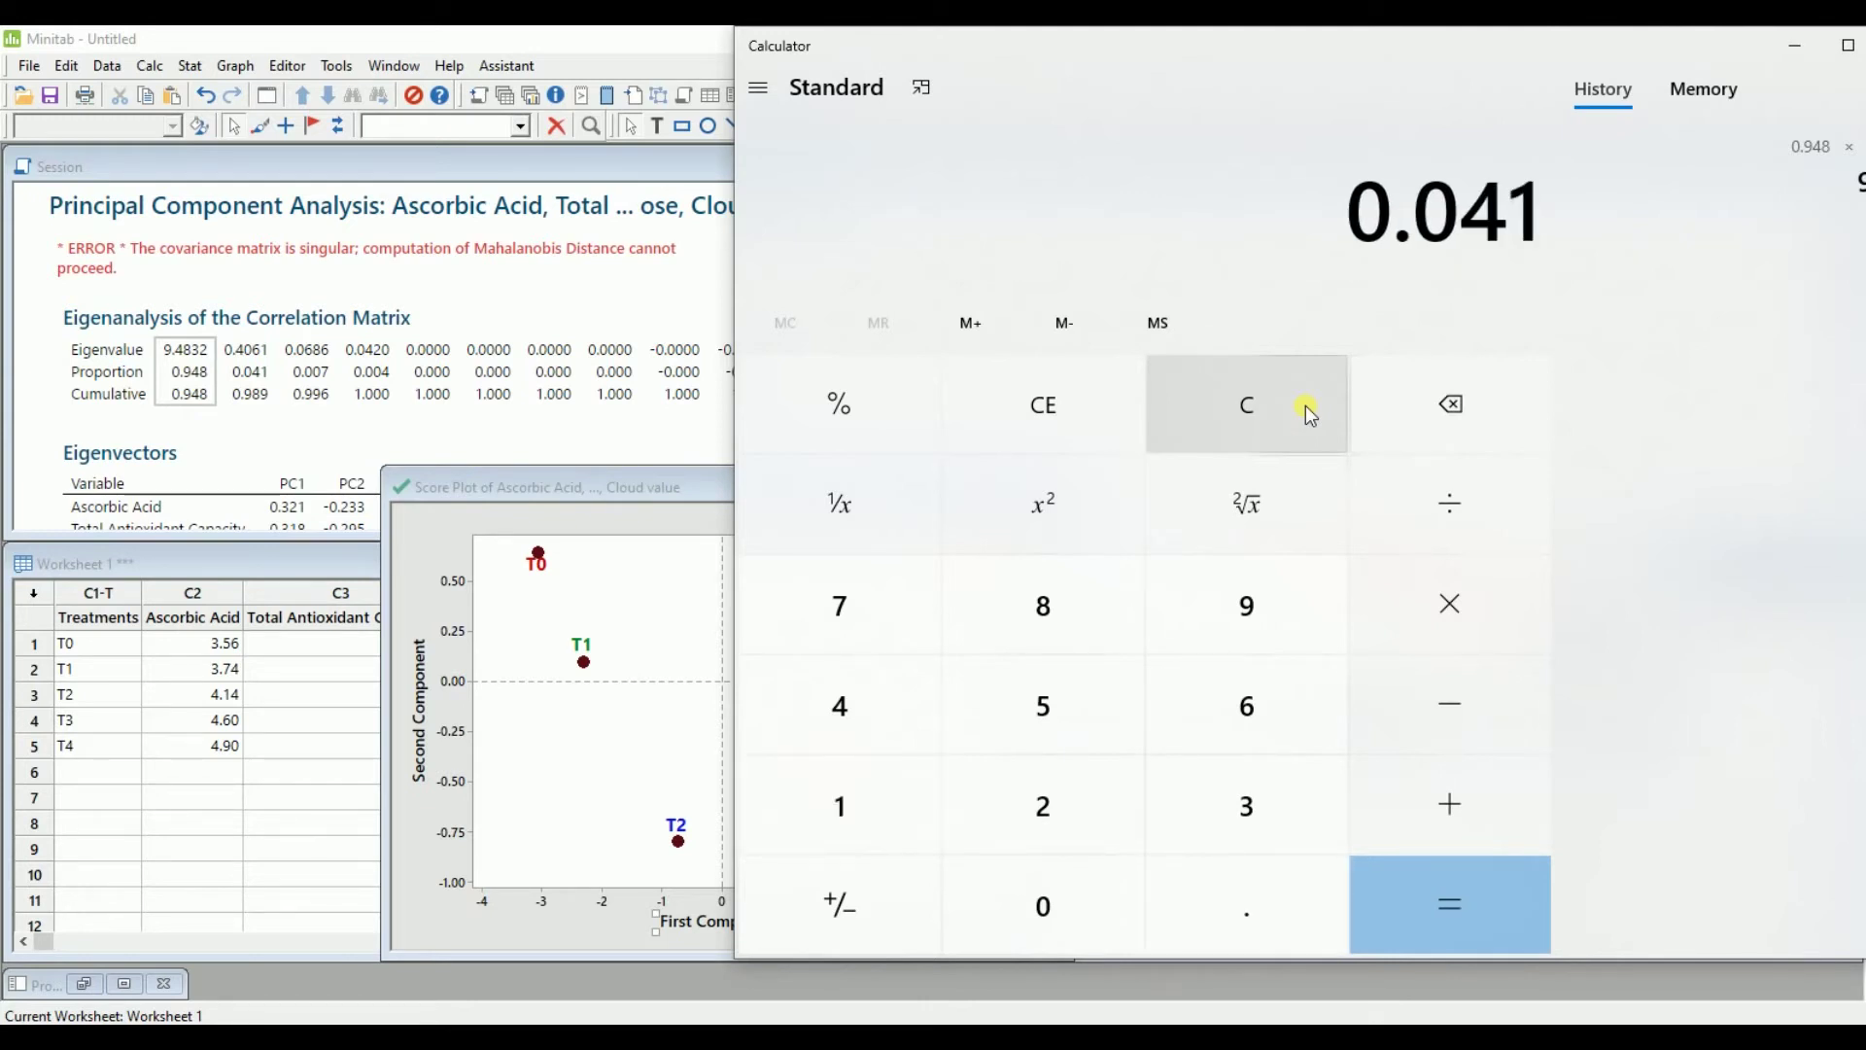
left_click(1463, 621)
left_click(838, 815)
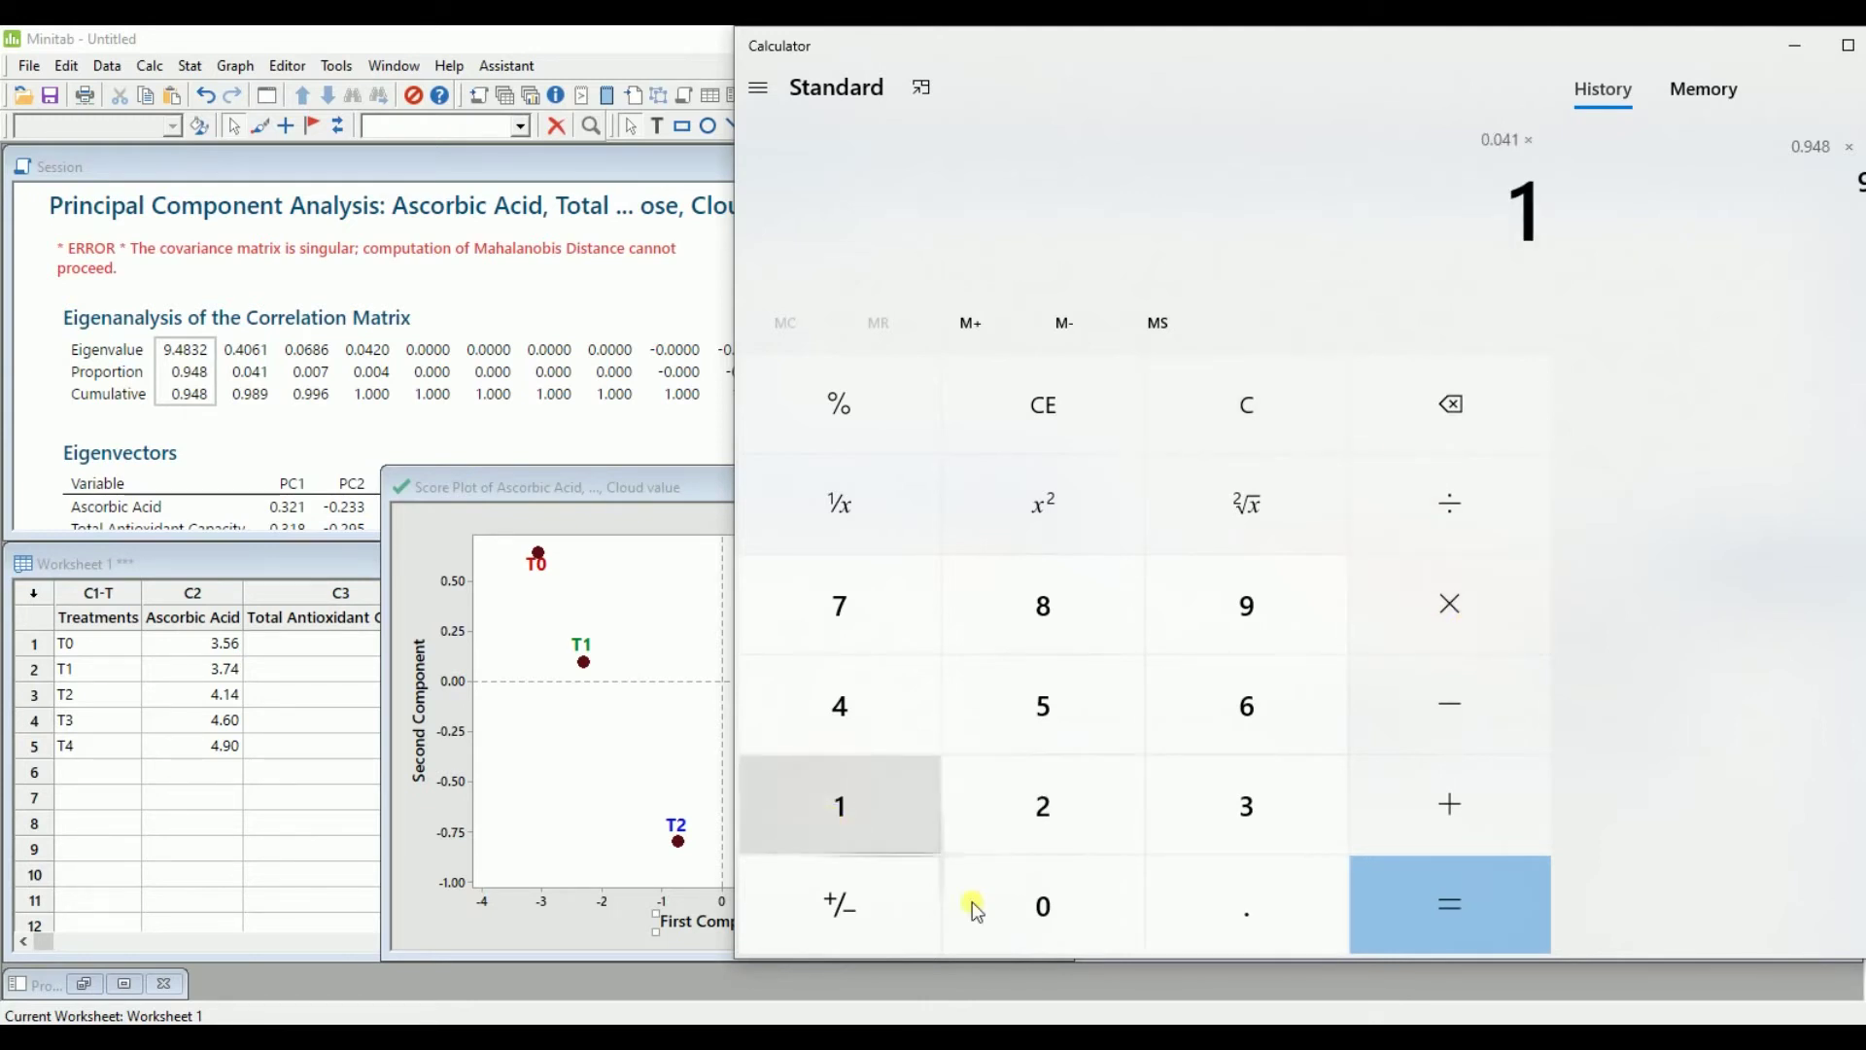
double_click(1024, 913)
left_click(1420, 939)
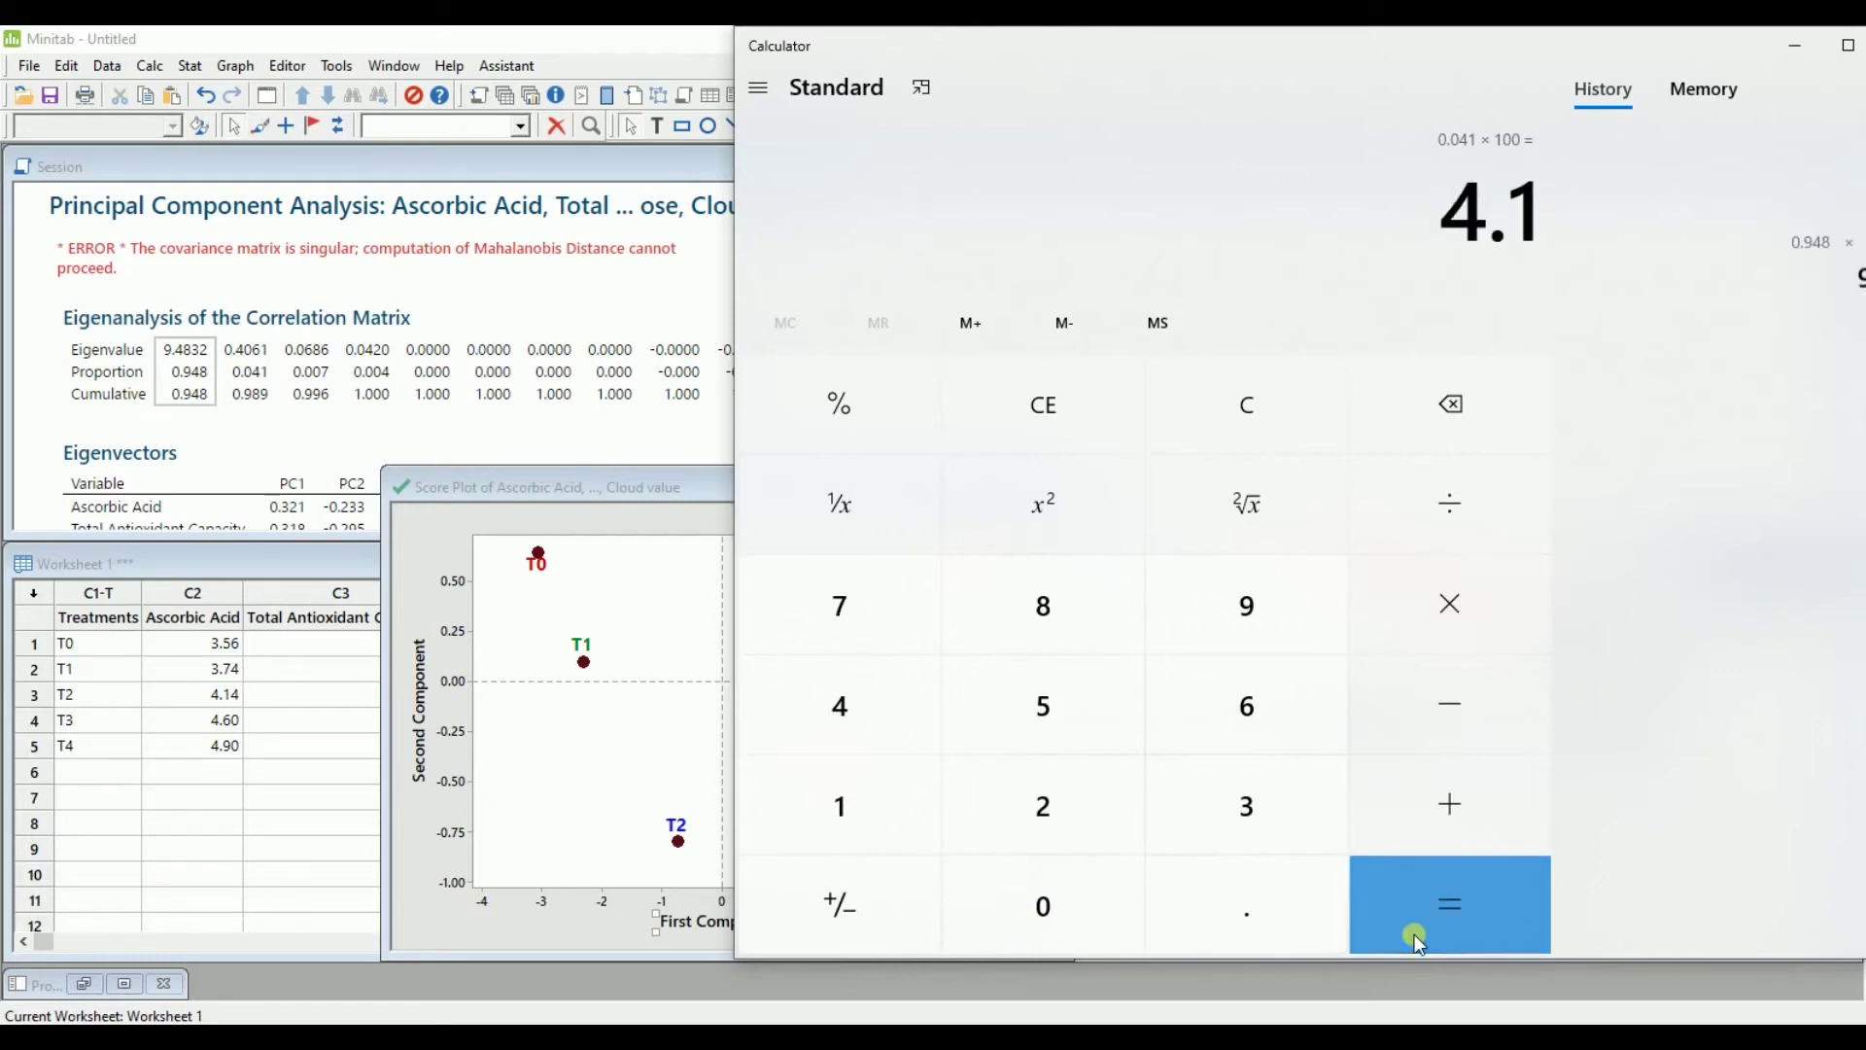
left_click(1795, 45)
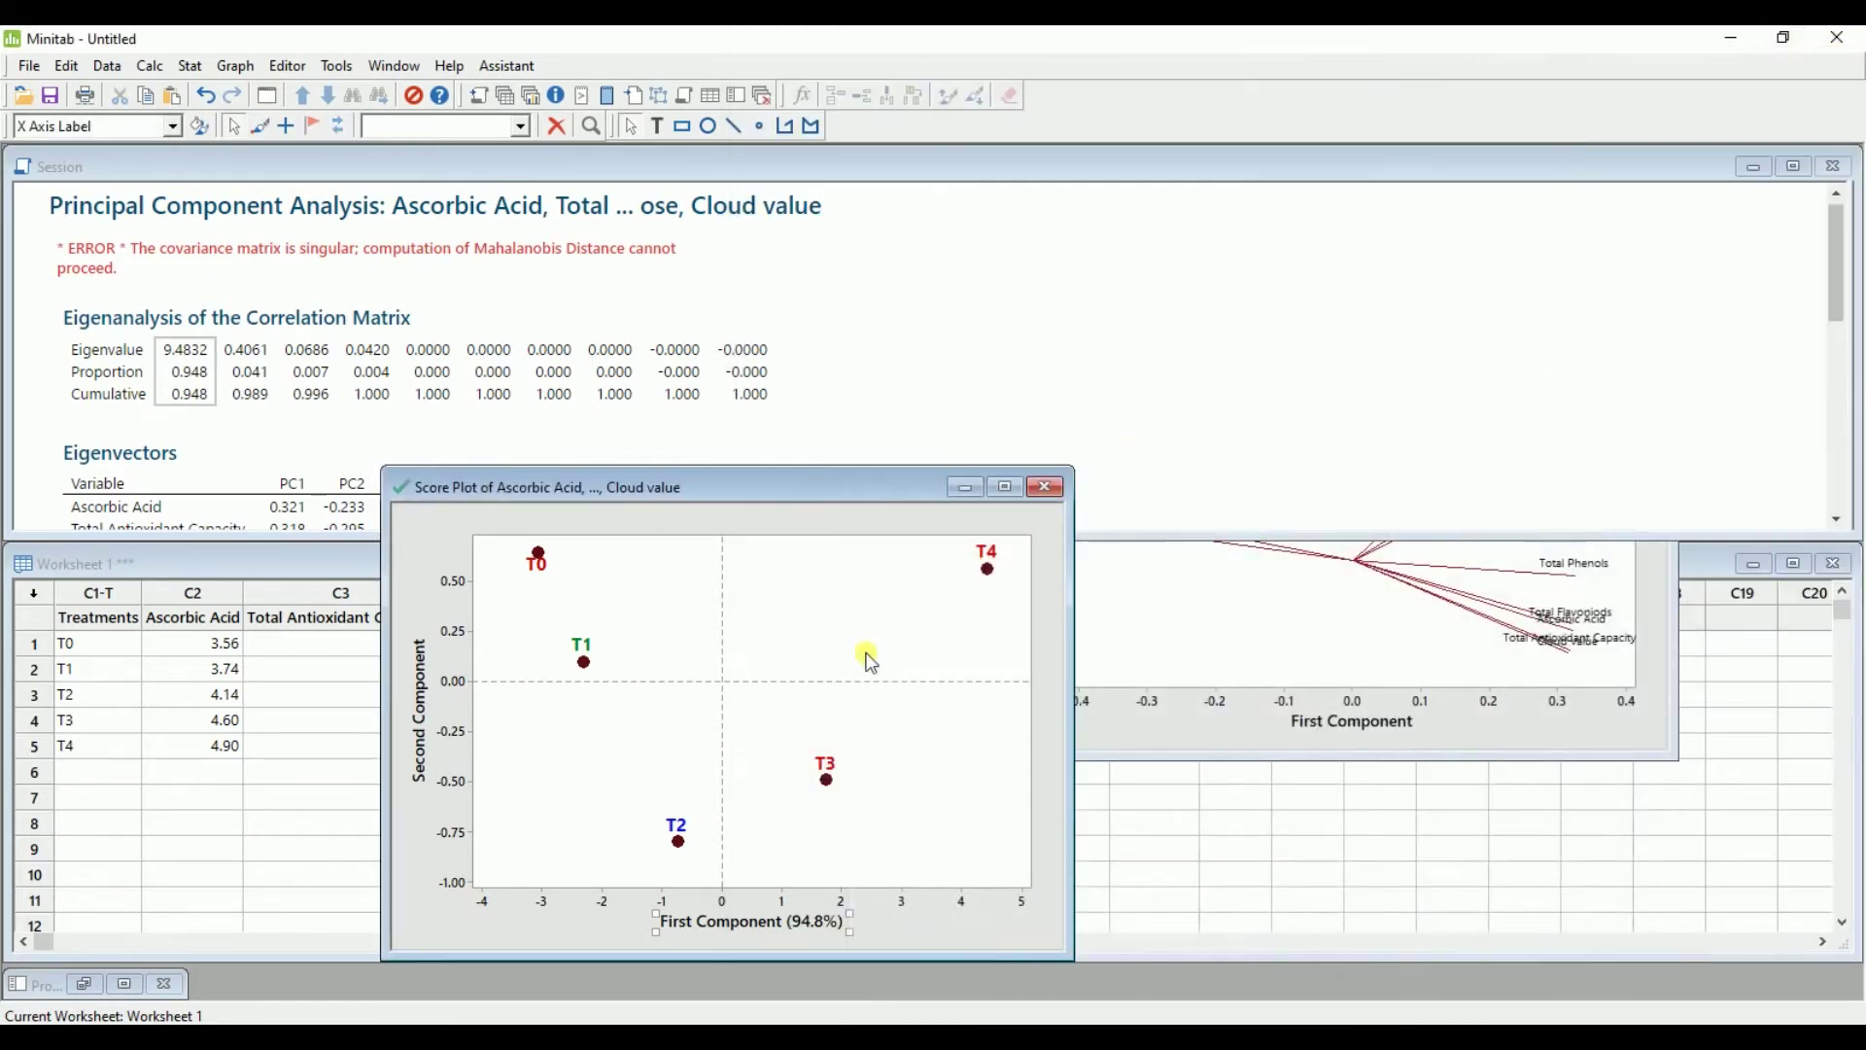
Change the score plot's y-axis label text to "Second Component (4.1%)" and maximize the plot window
double_click(421, 690)
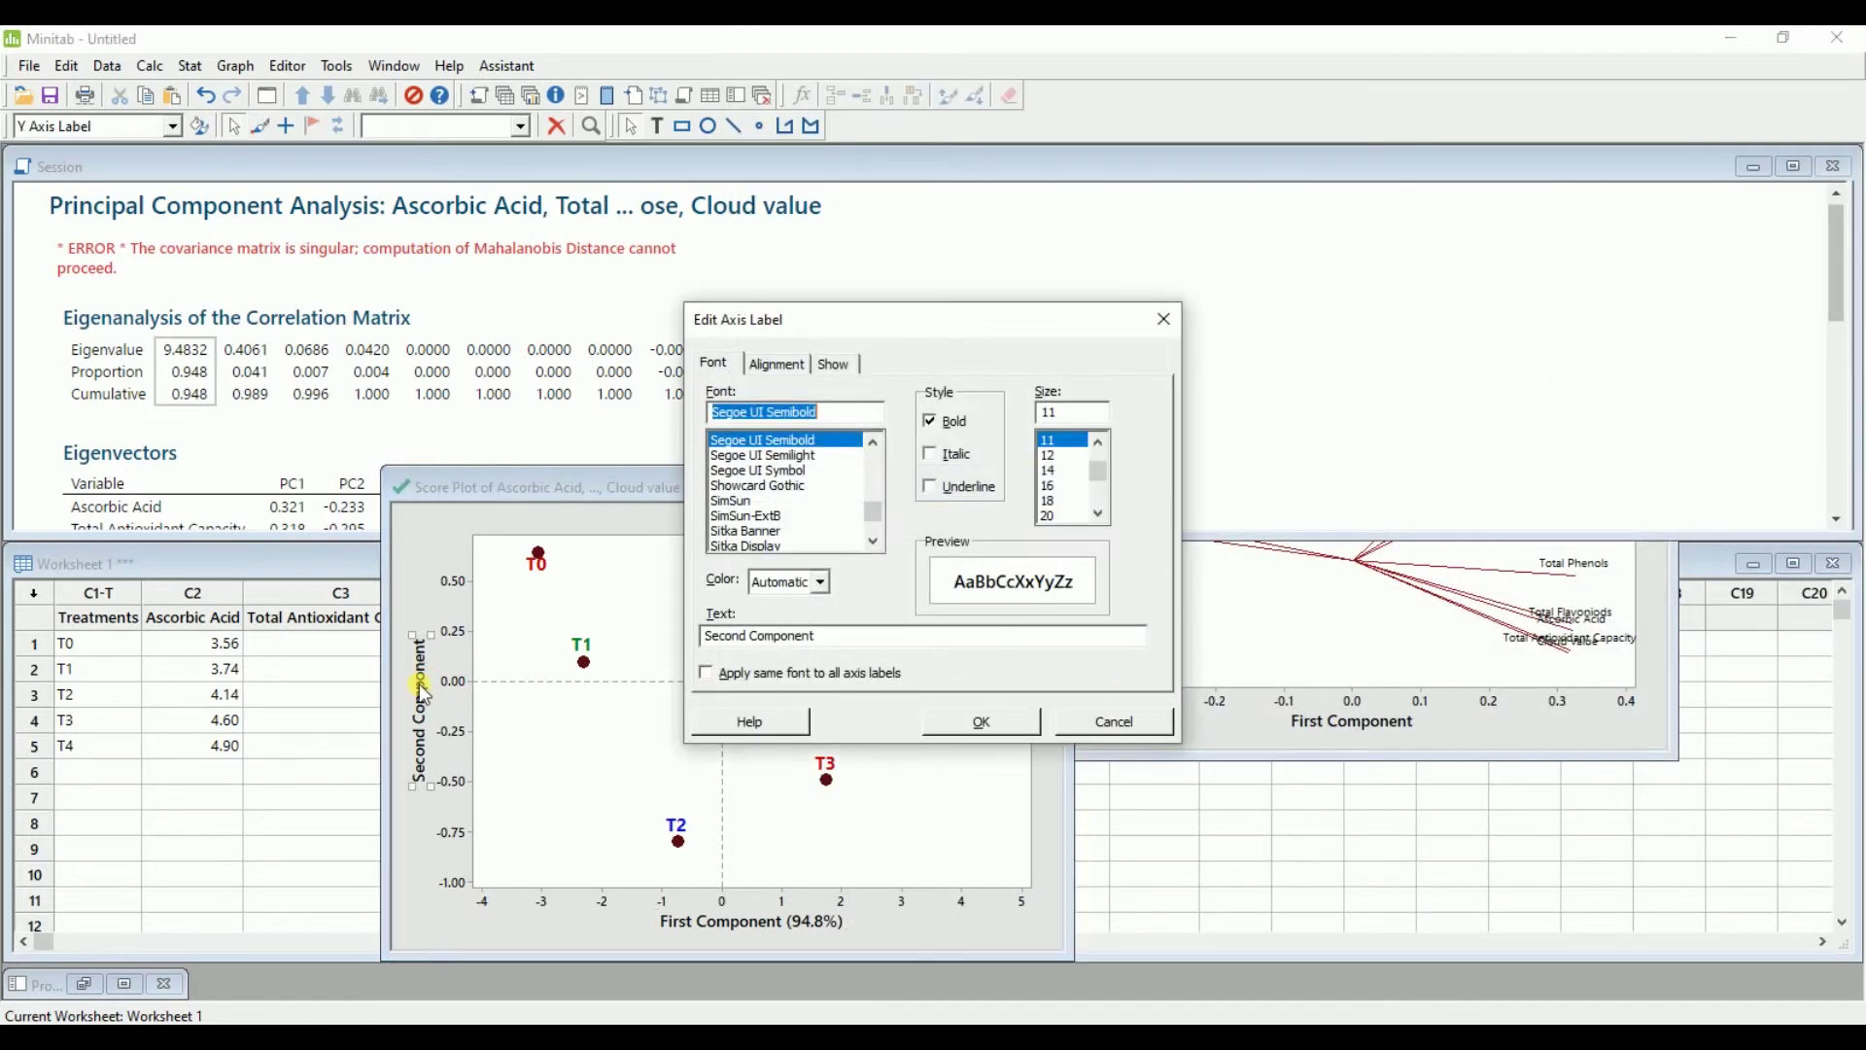
left_click(884, 637)
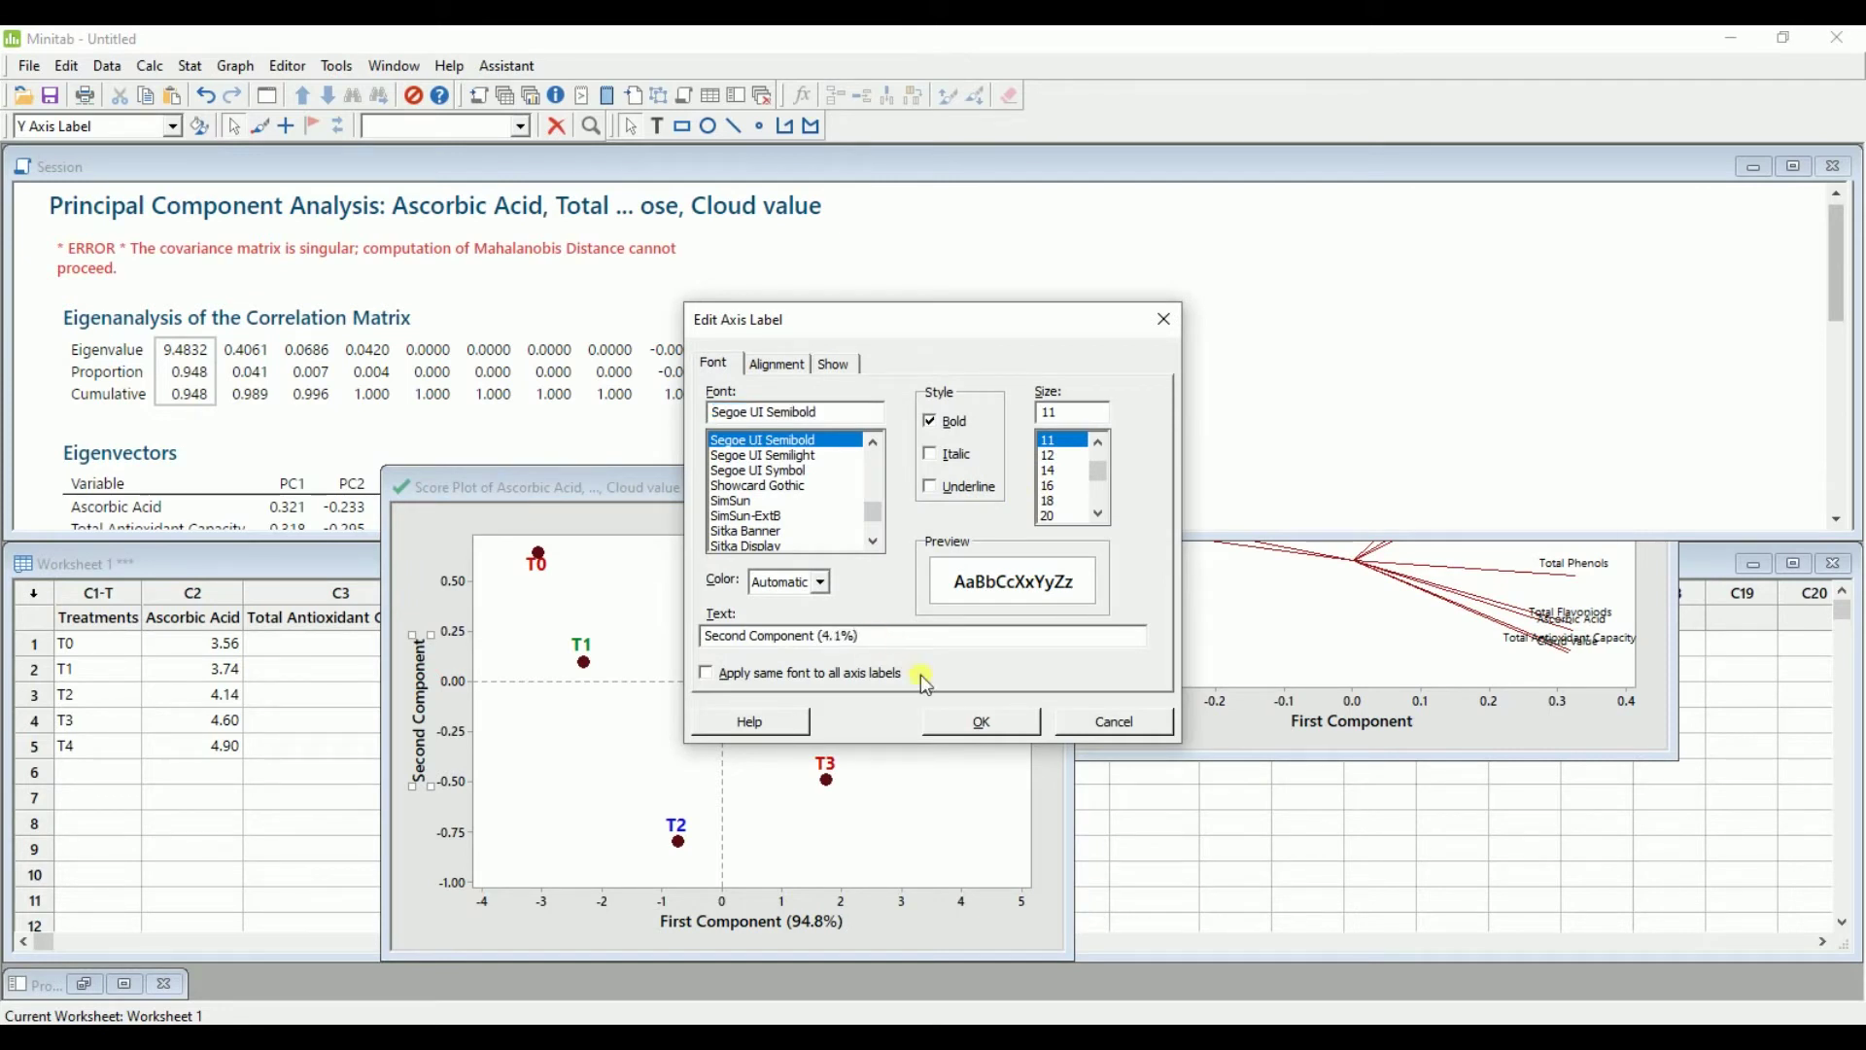
left_click(783, 366)
left_click(842, 365)
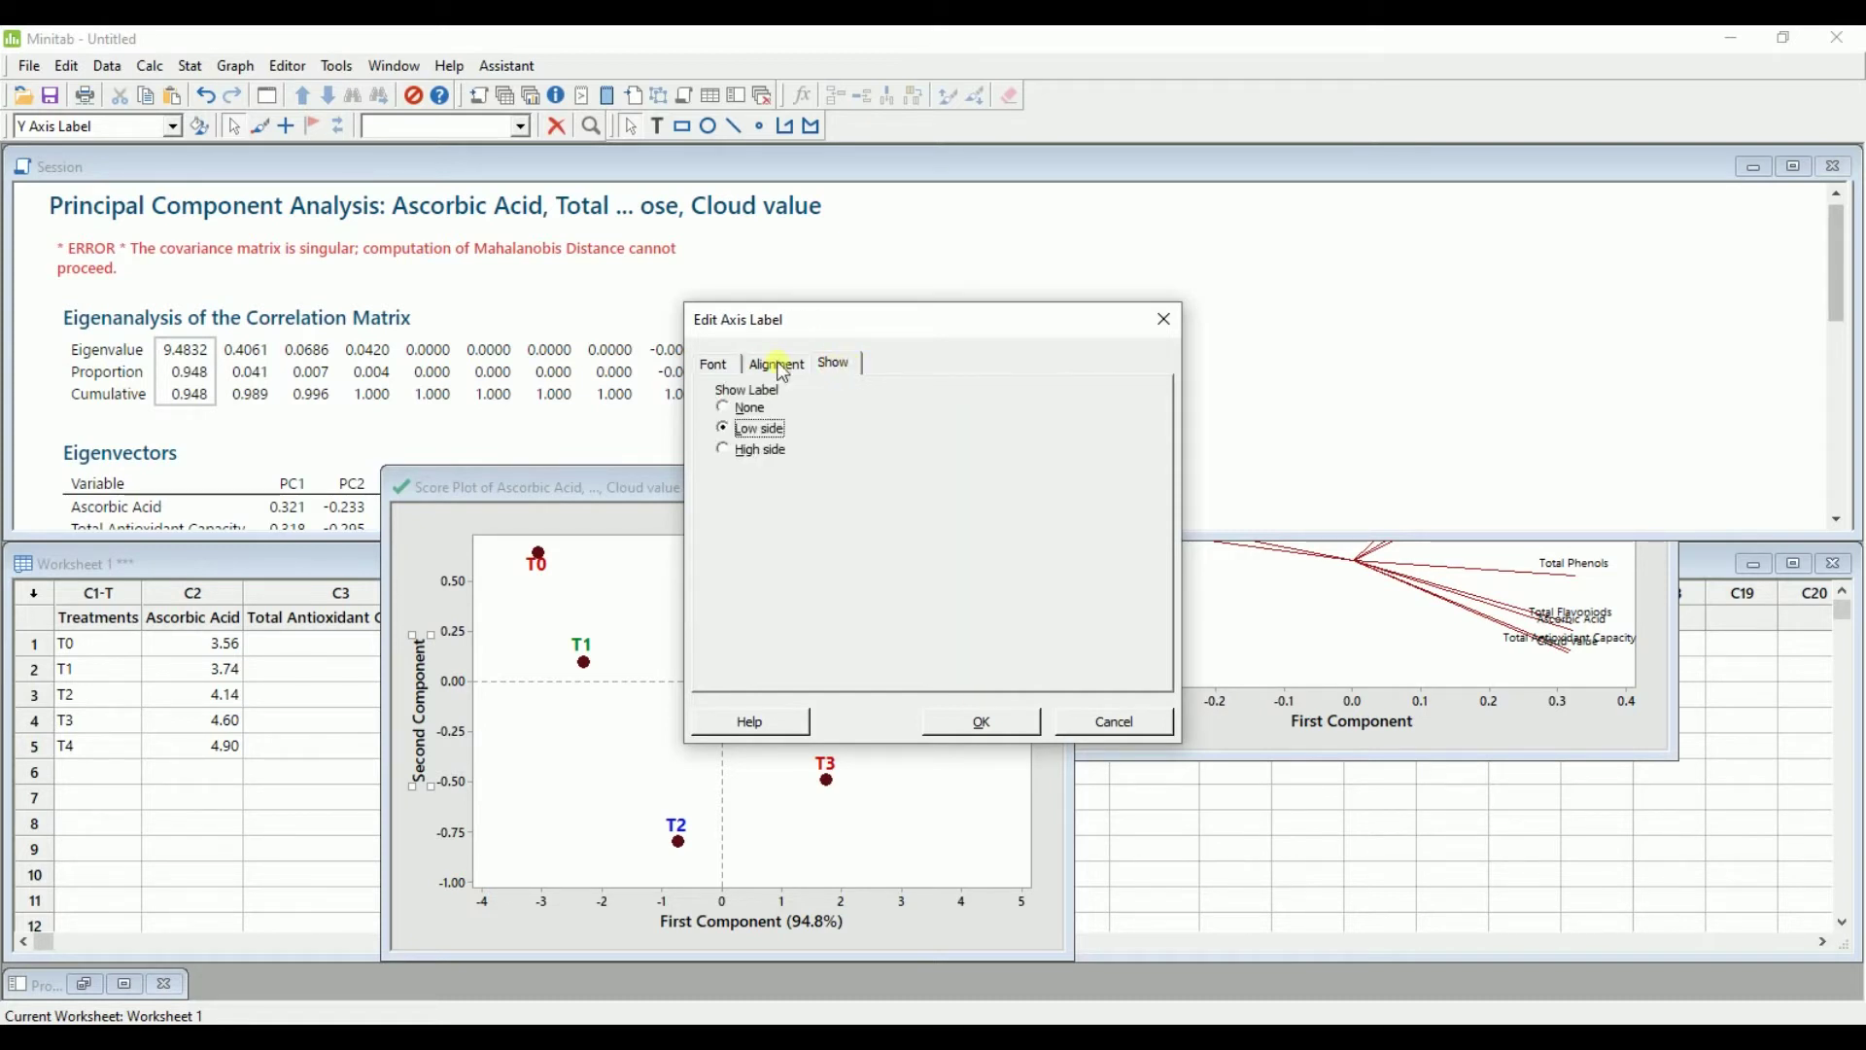
left_click(711, 362)
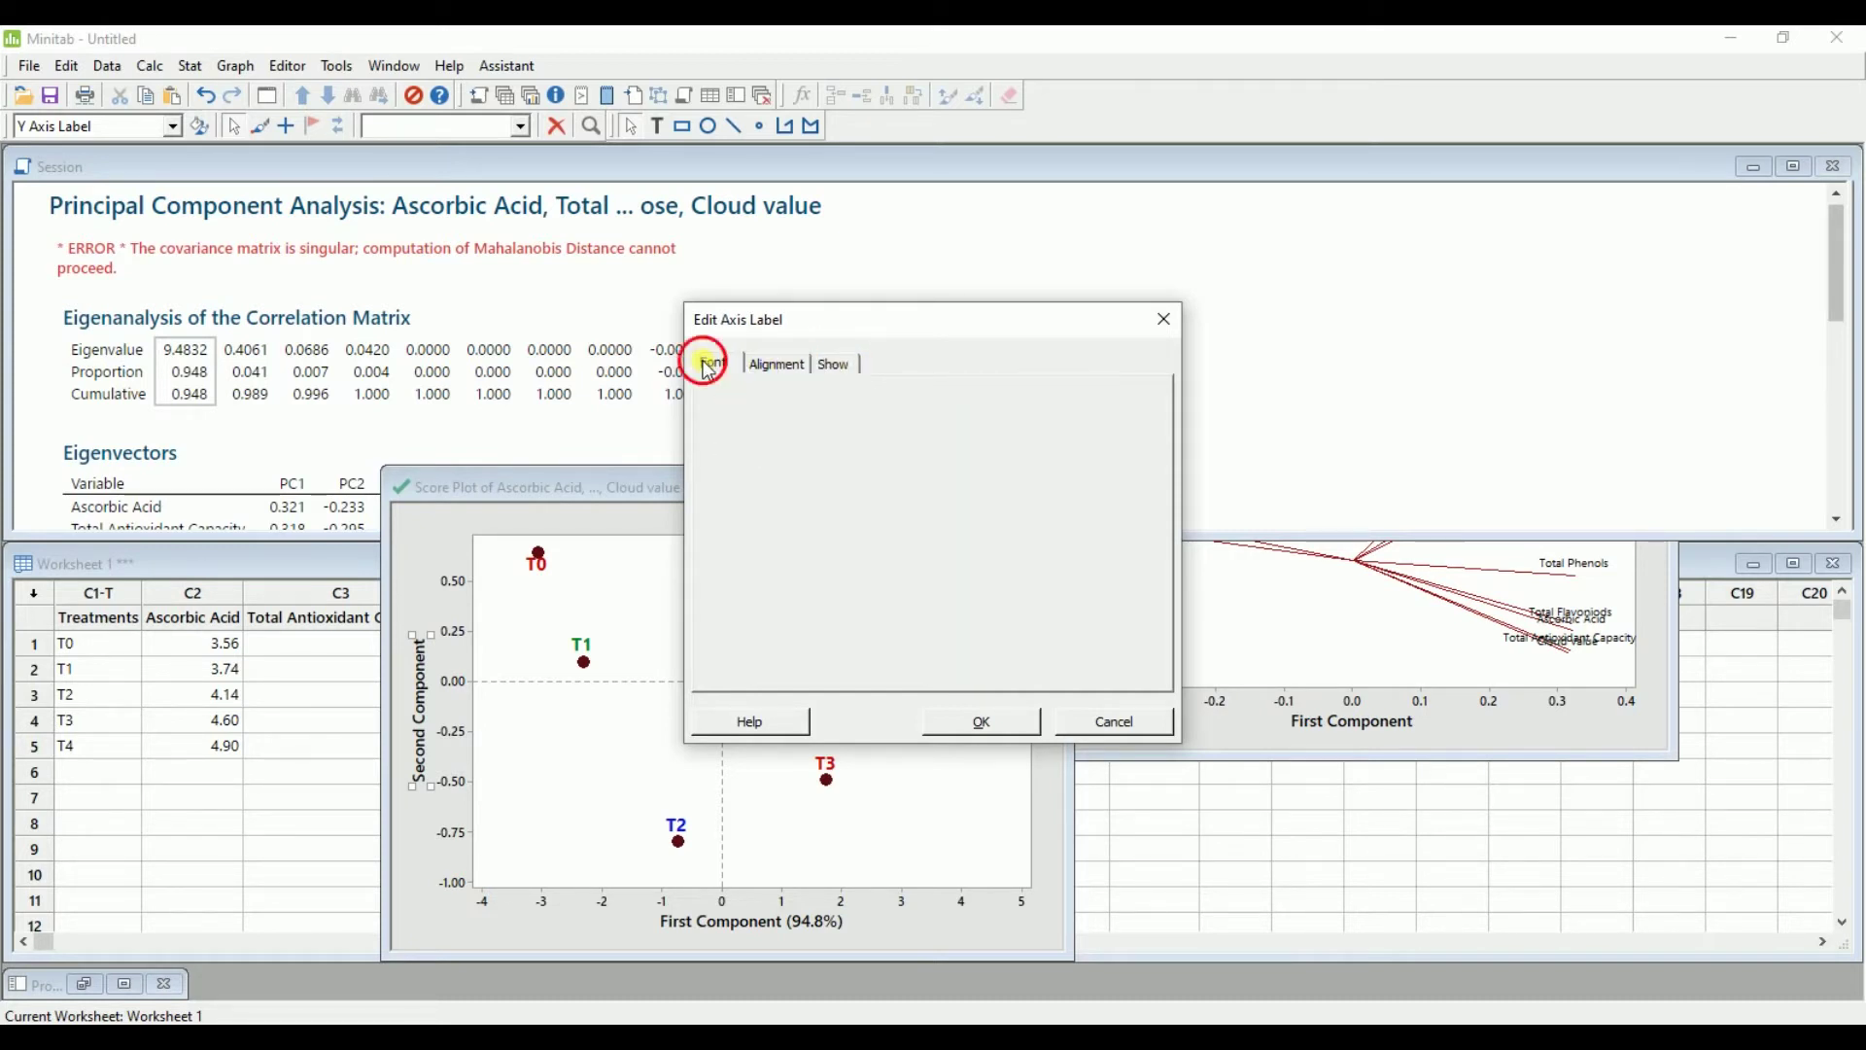
left_click(980, 722)
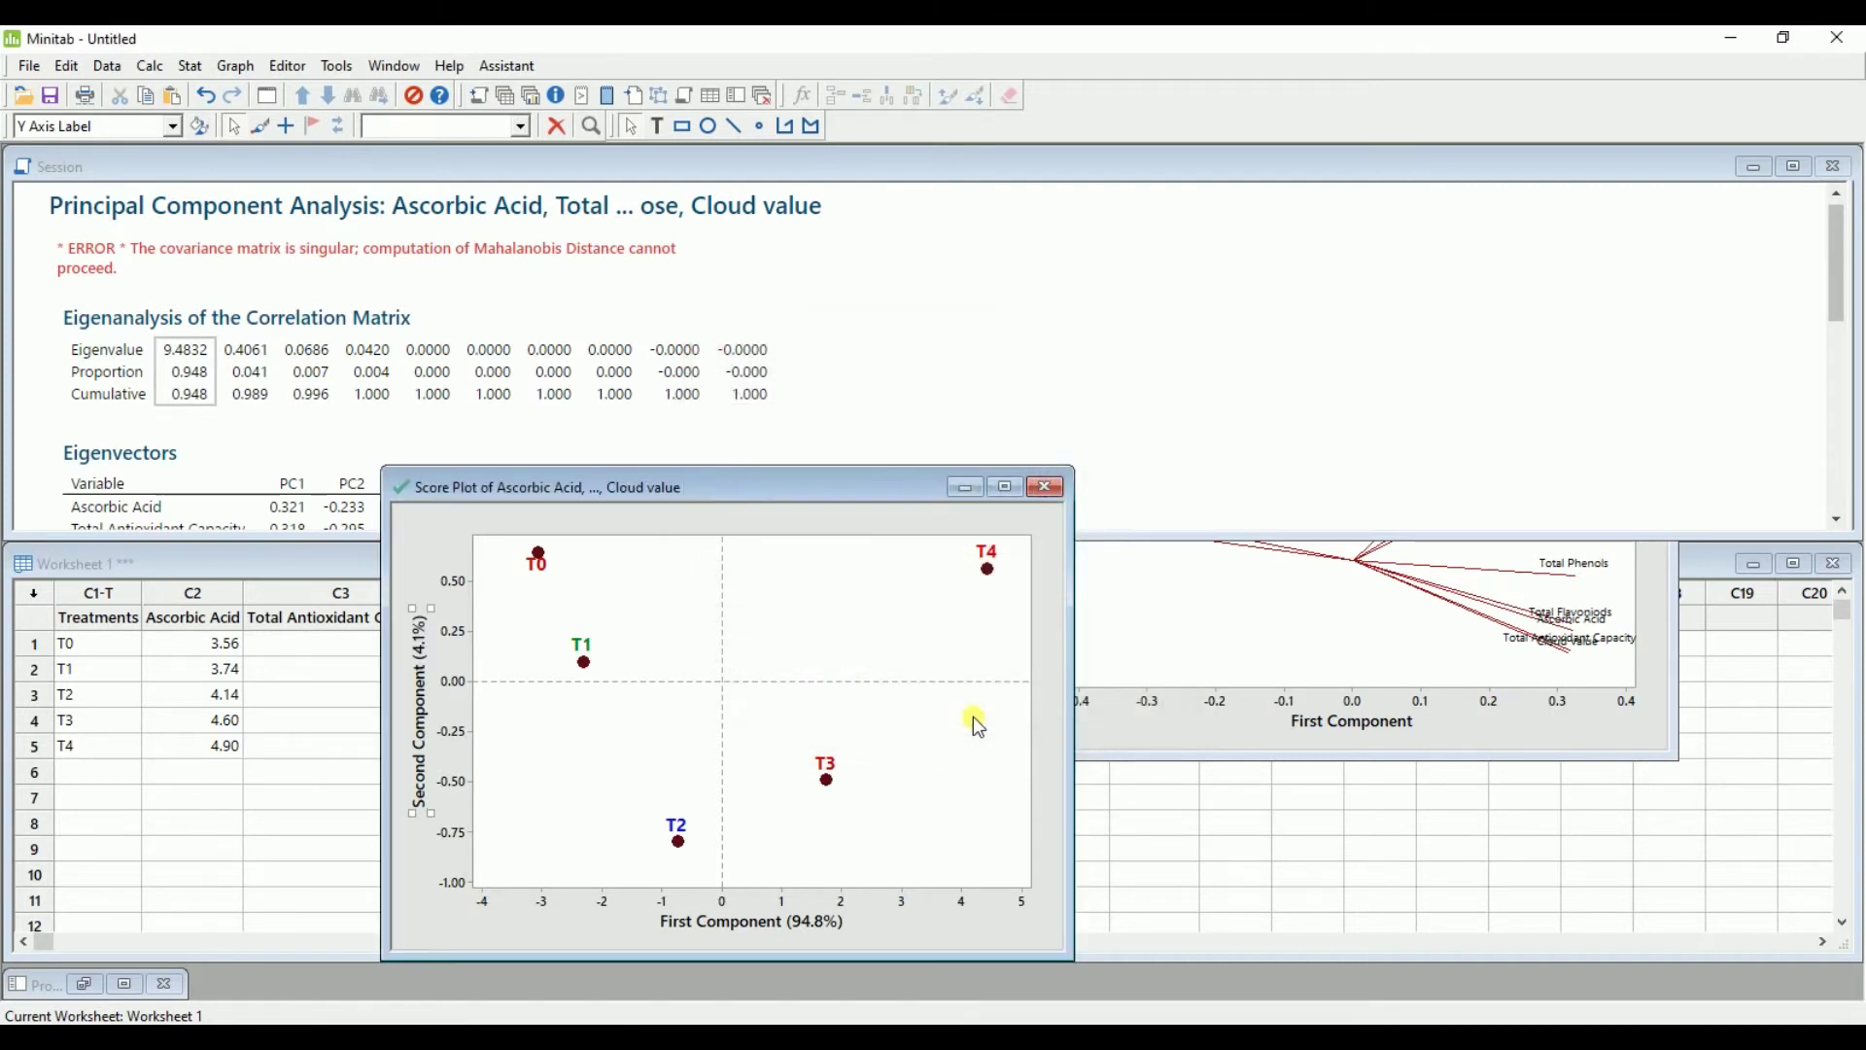
left_click_drag(844, 483, 908, 296)
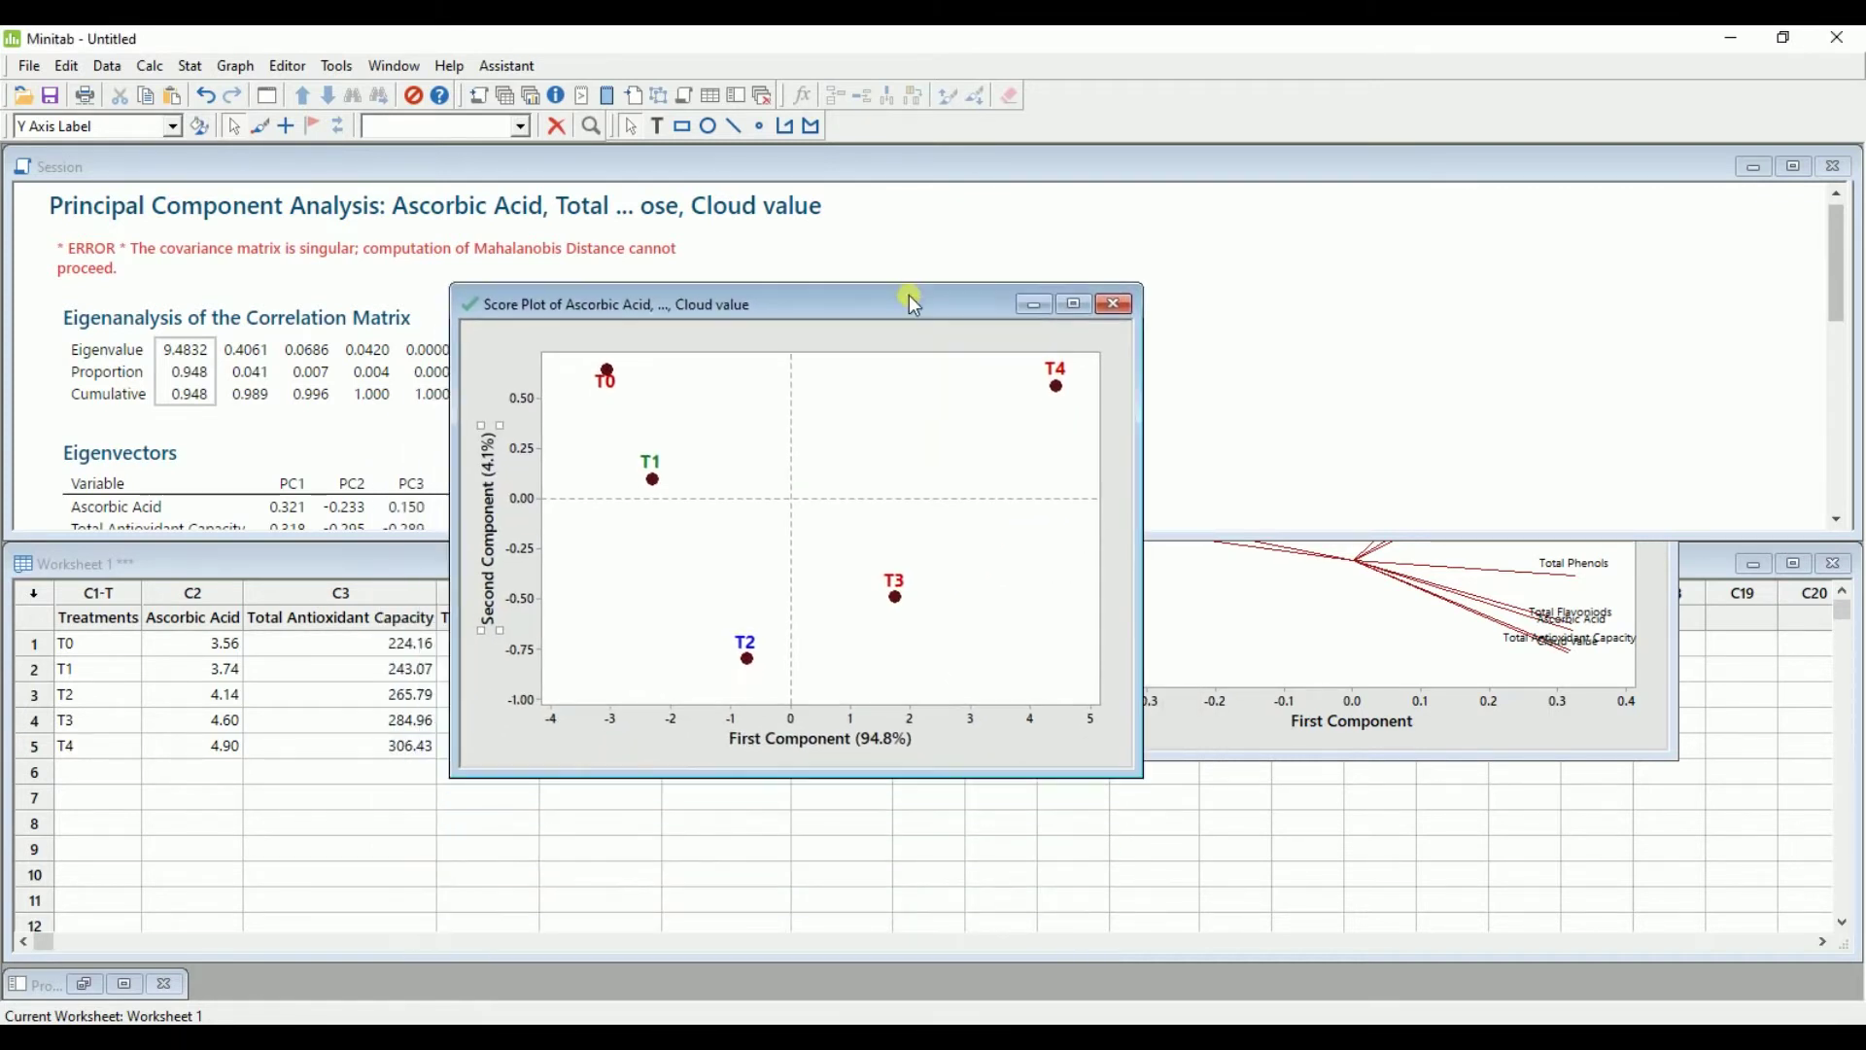
double_click(908, 296)
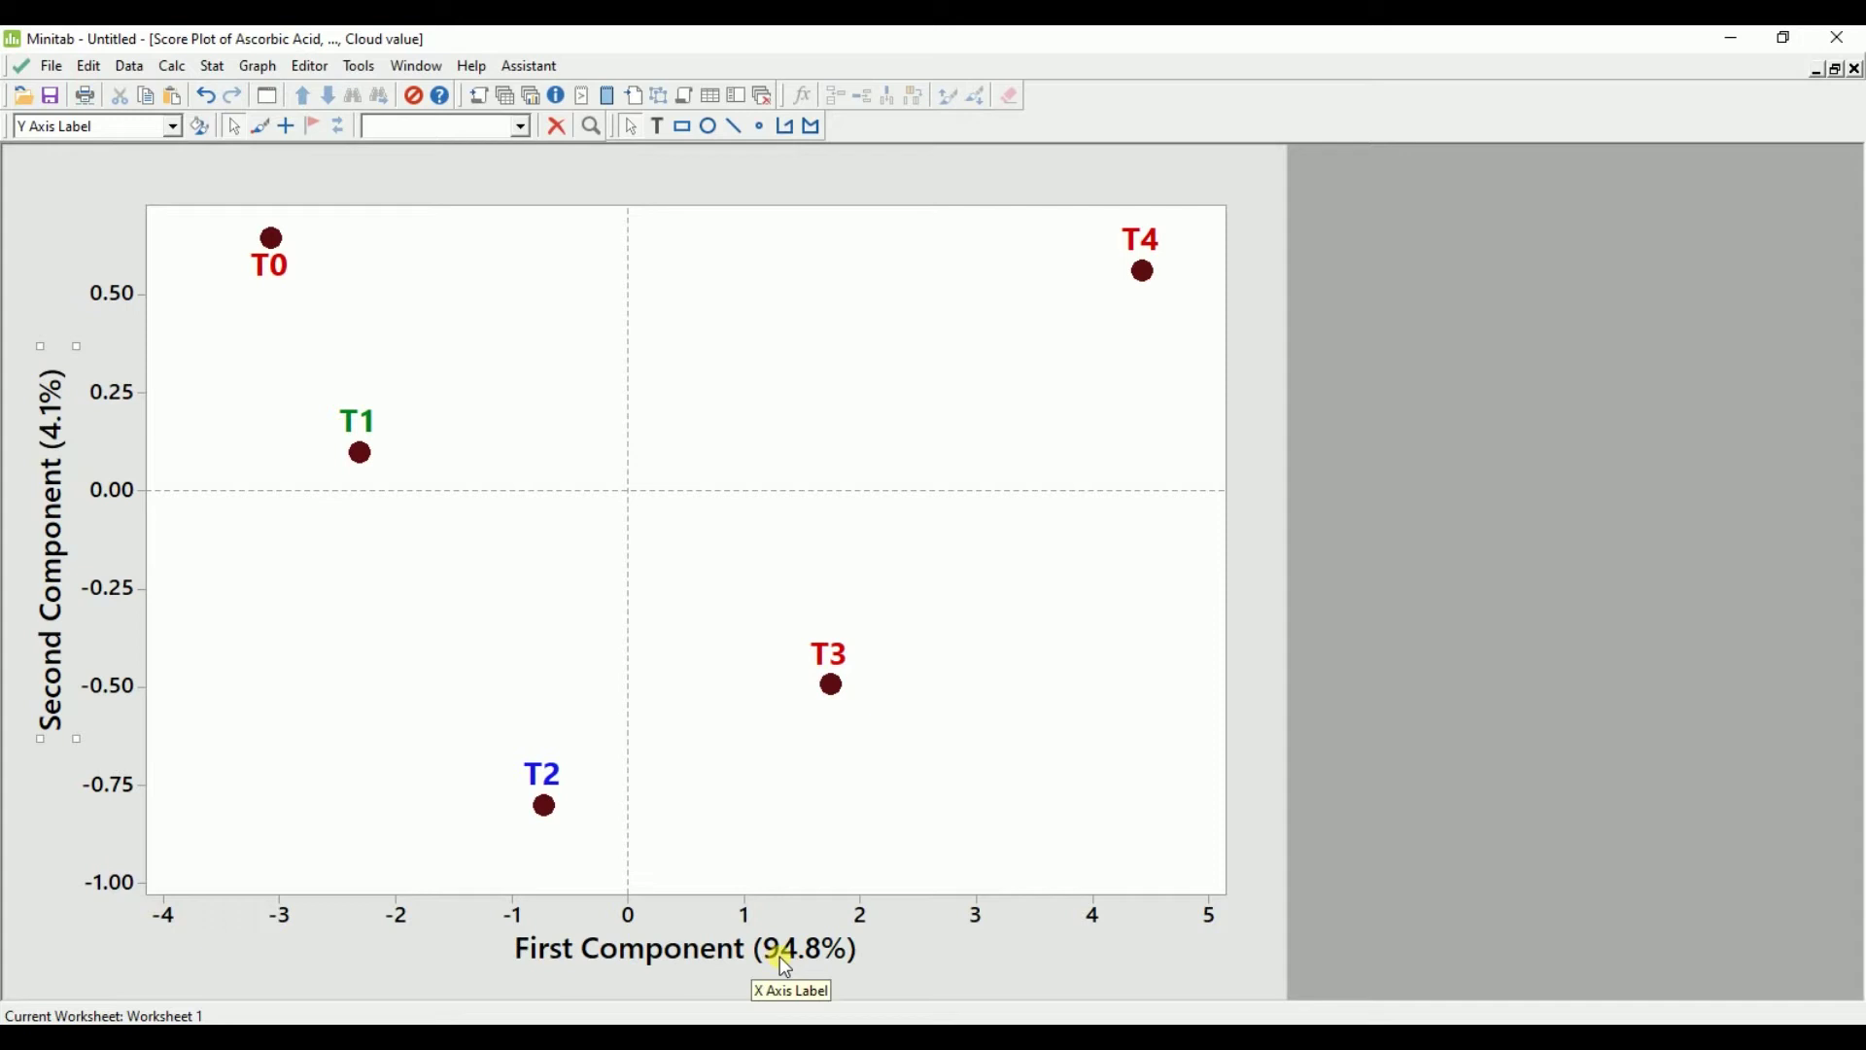
Switch to Calculator, add the two components' percentages 94.8 and 4.1, and return to the maximized score plot
key("alt+Tab")
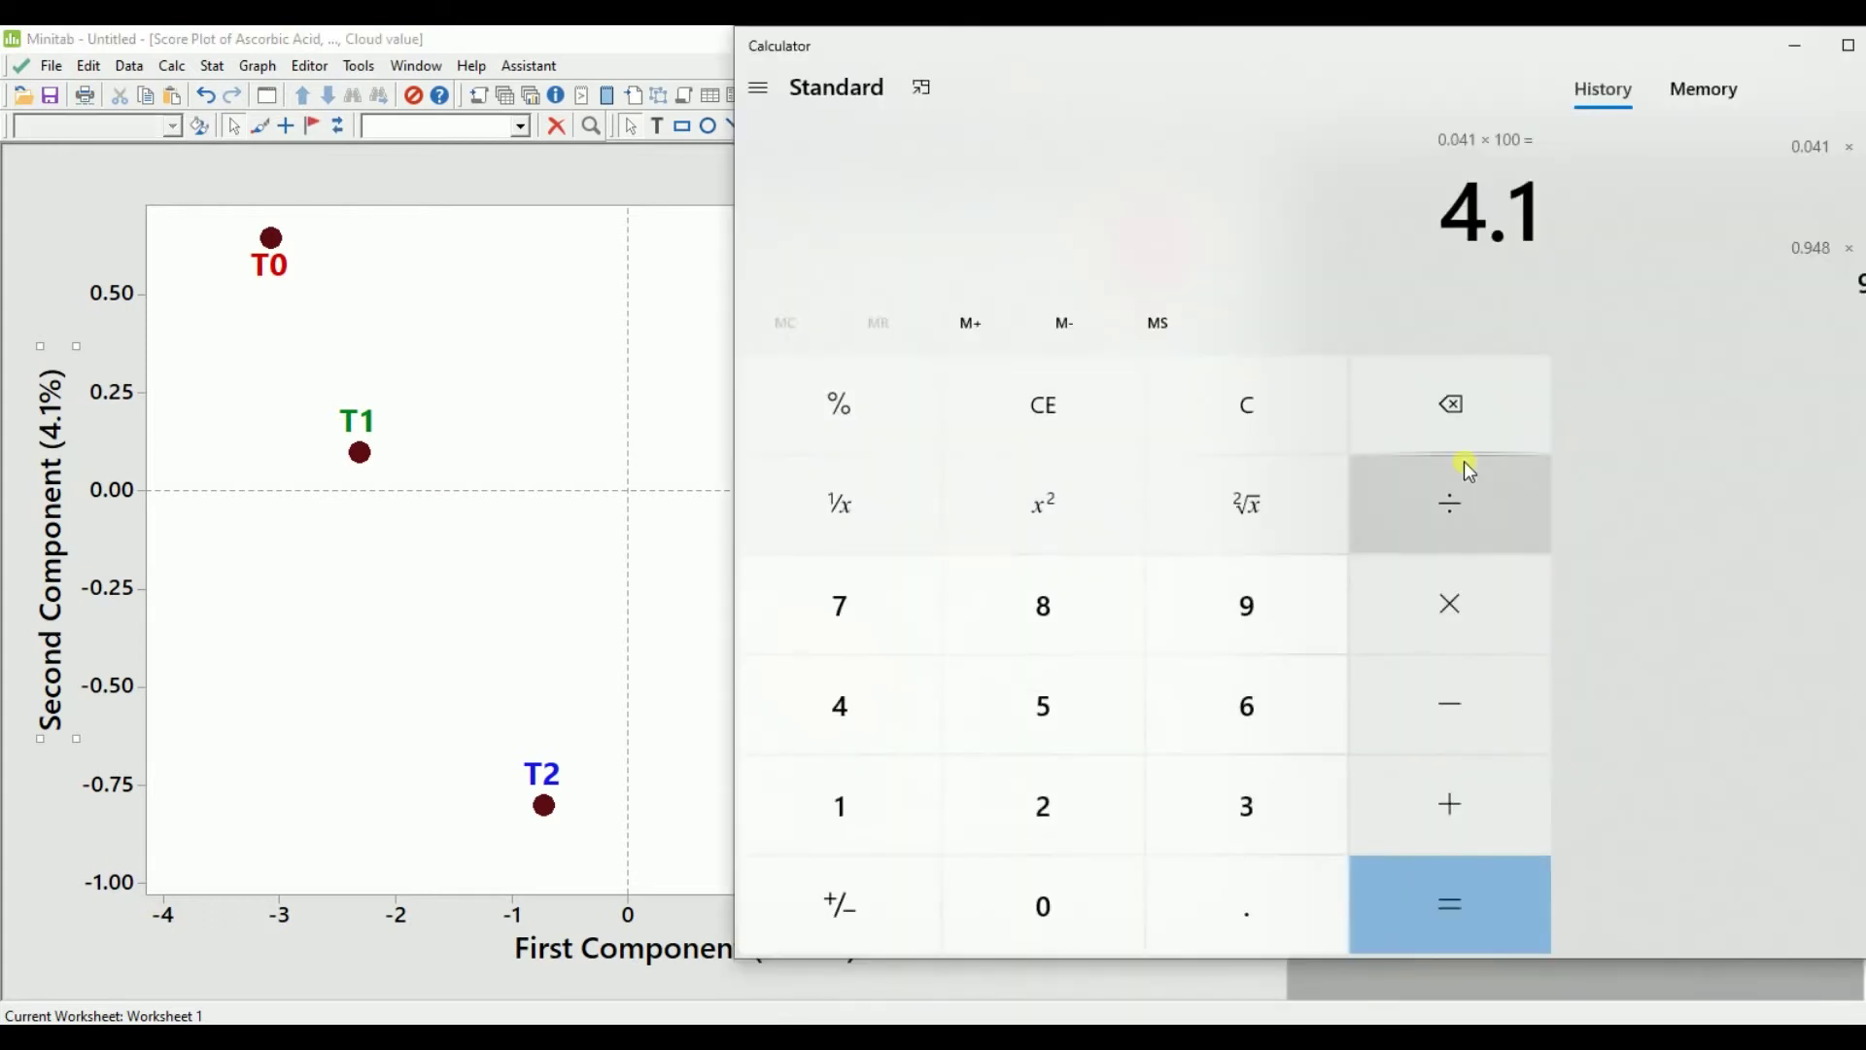
left_click(1202, 415)
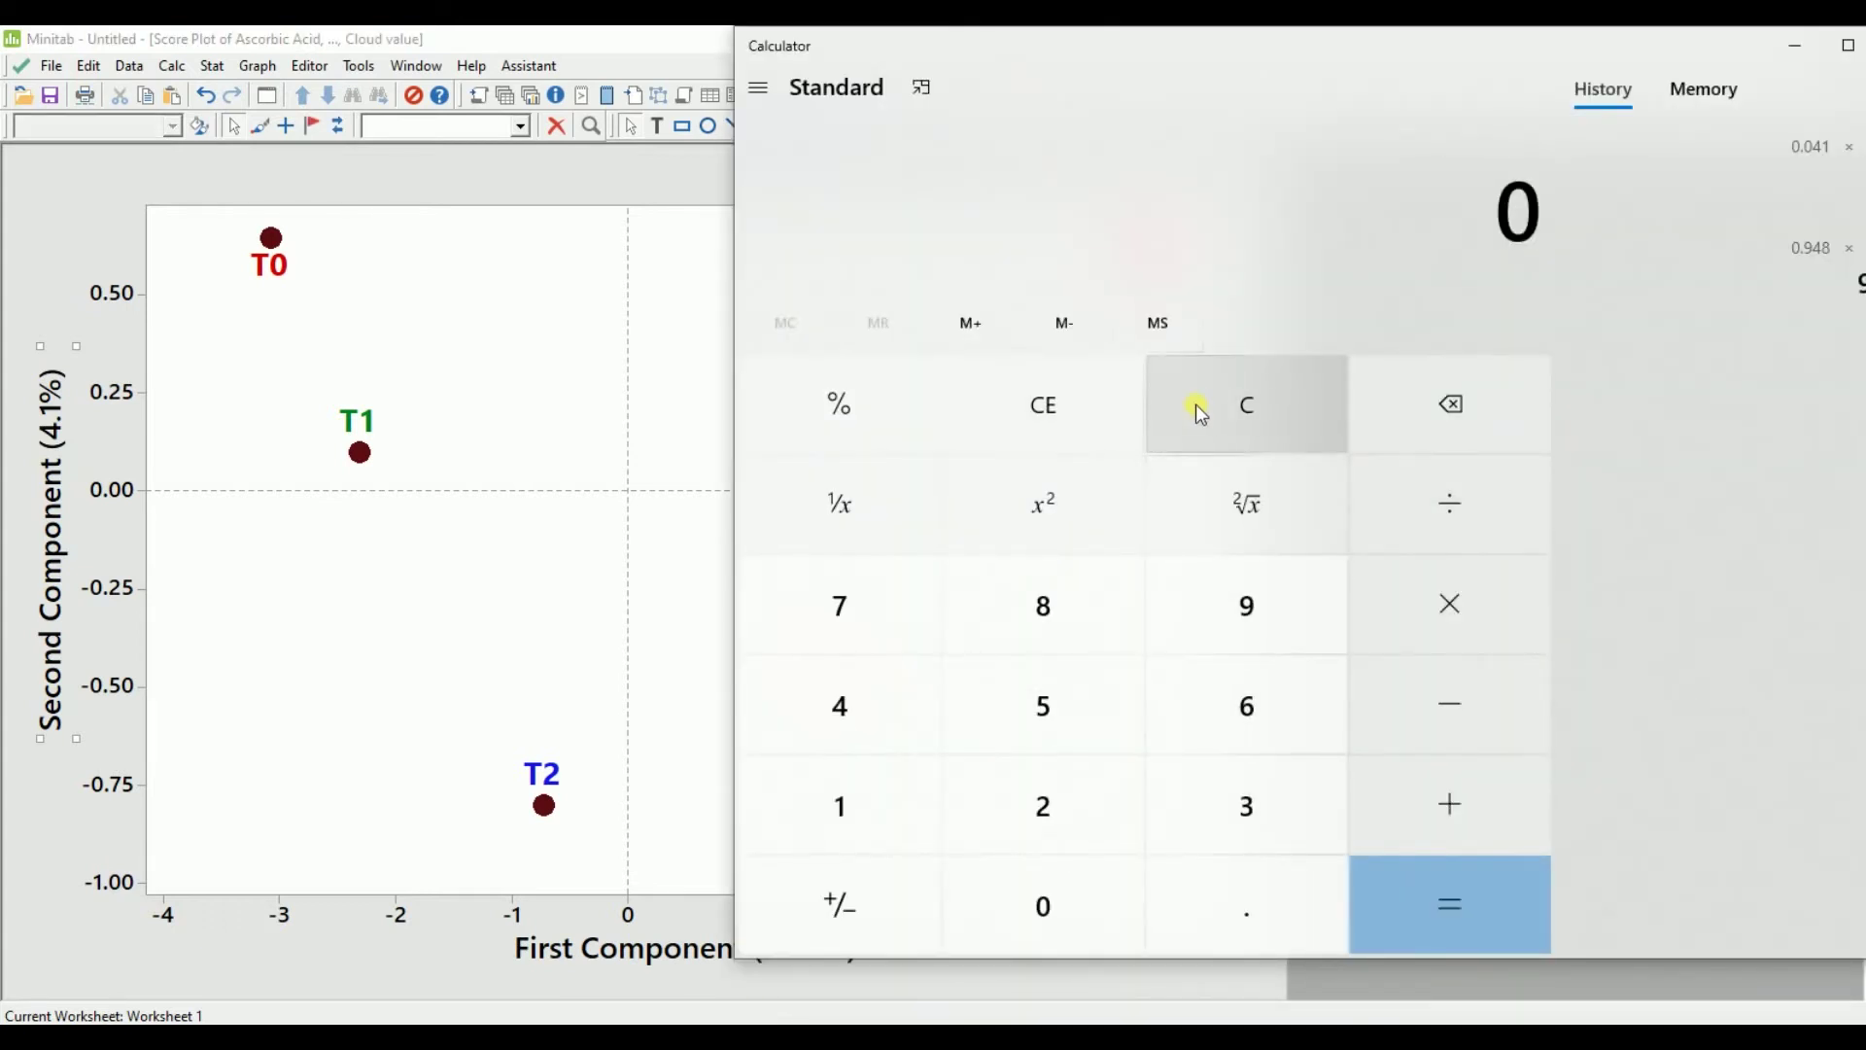
left_click_drag(1068, 51, 1244, 54)
type("9")
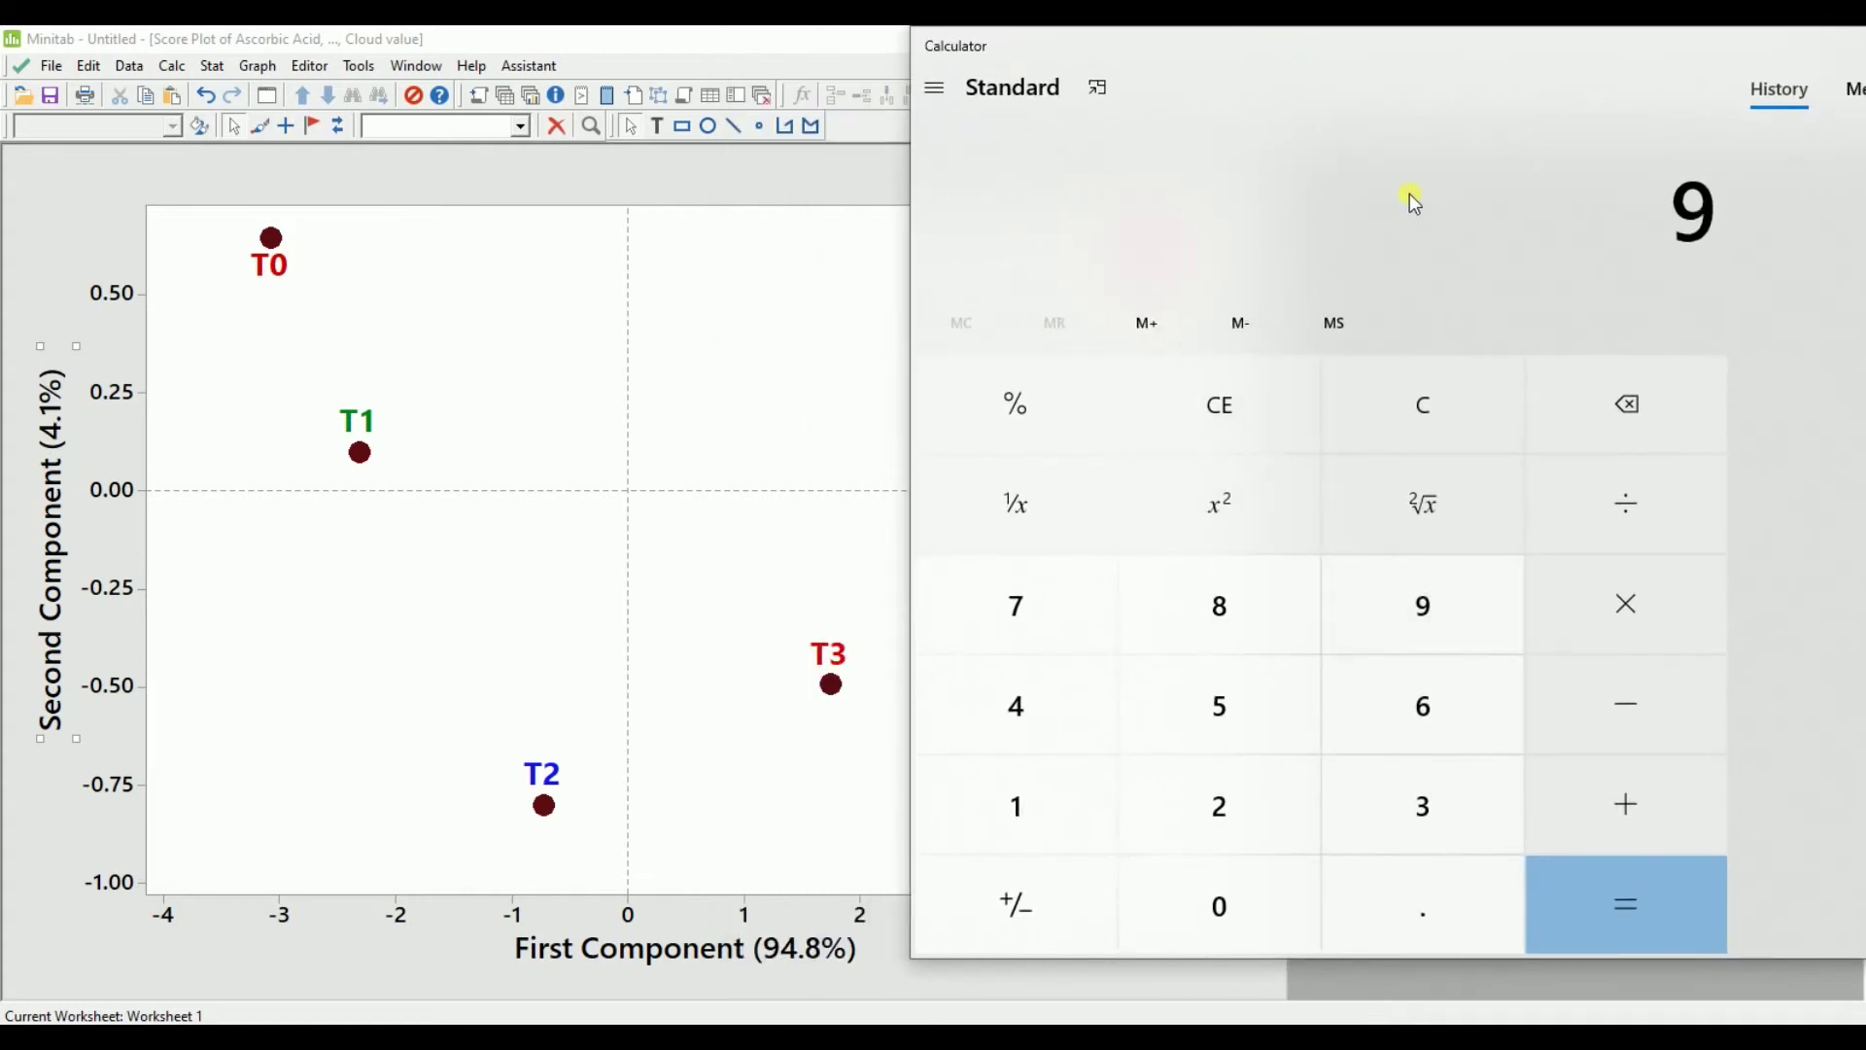
type("4.8")
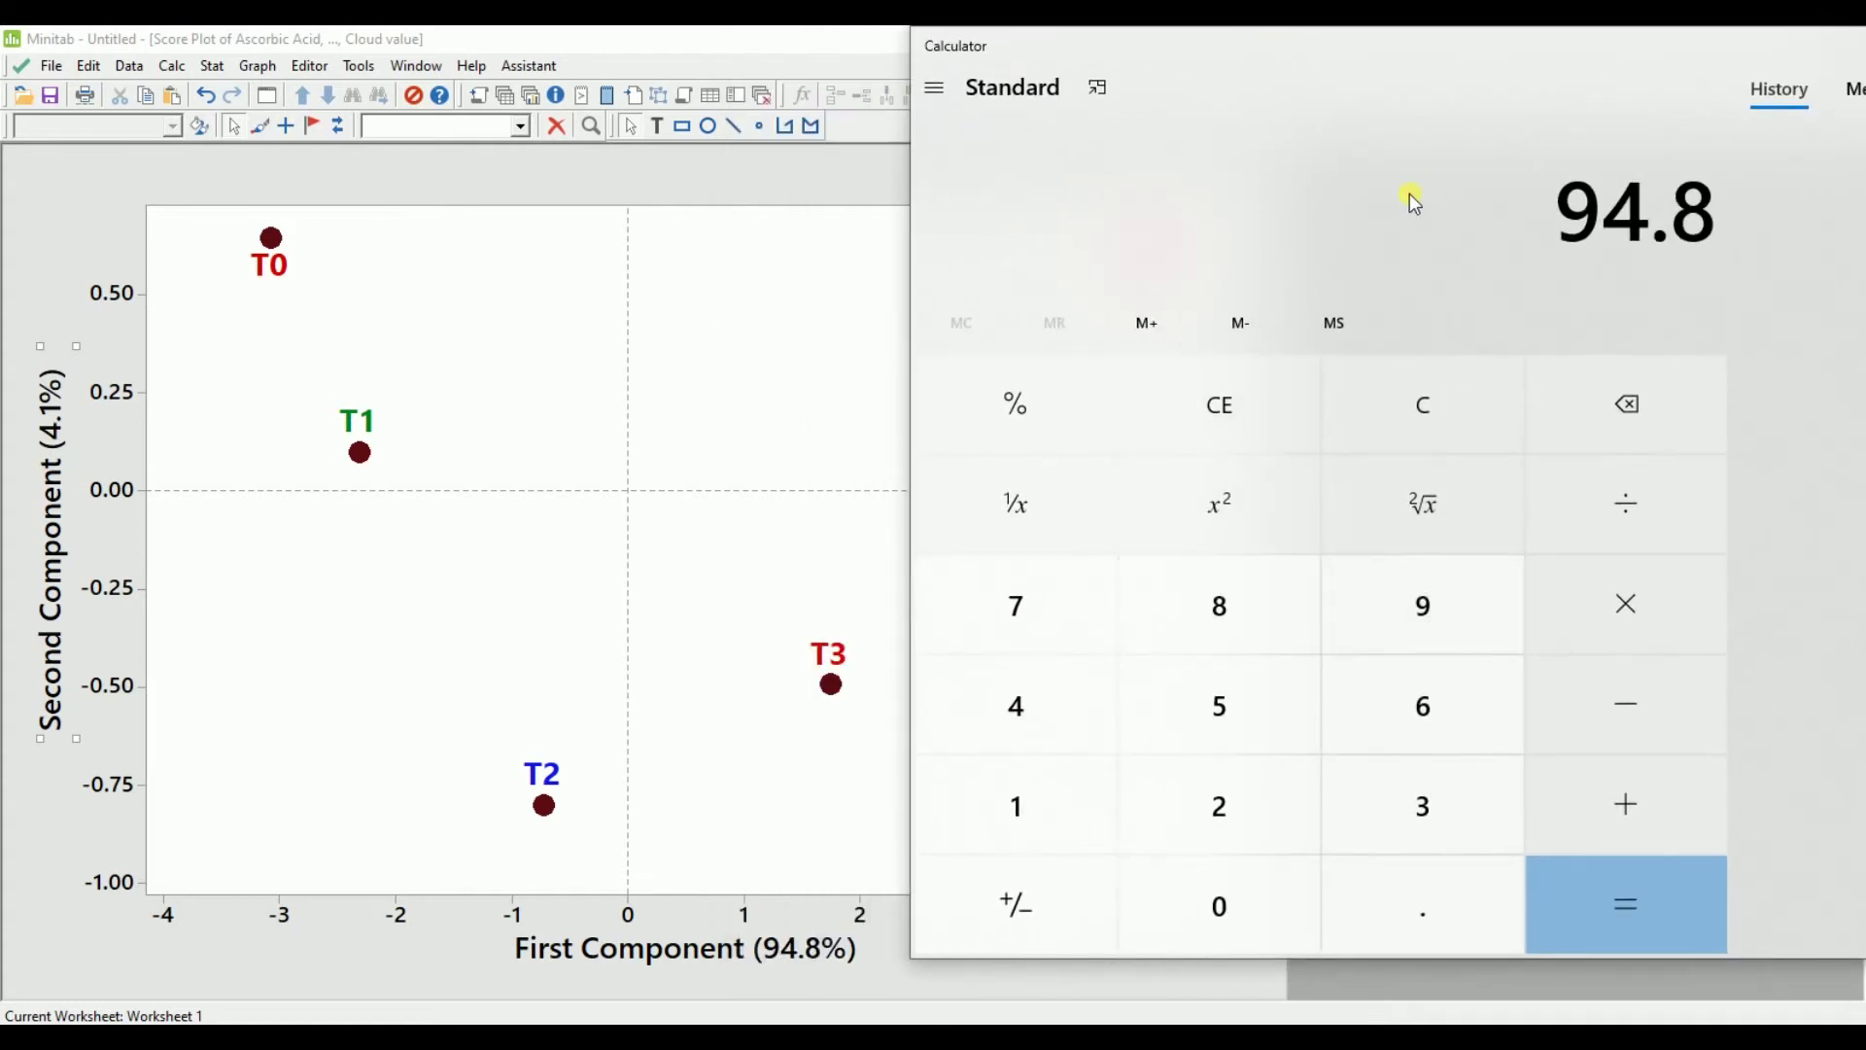
left_click(1678, 799)
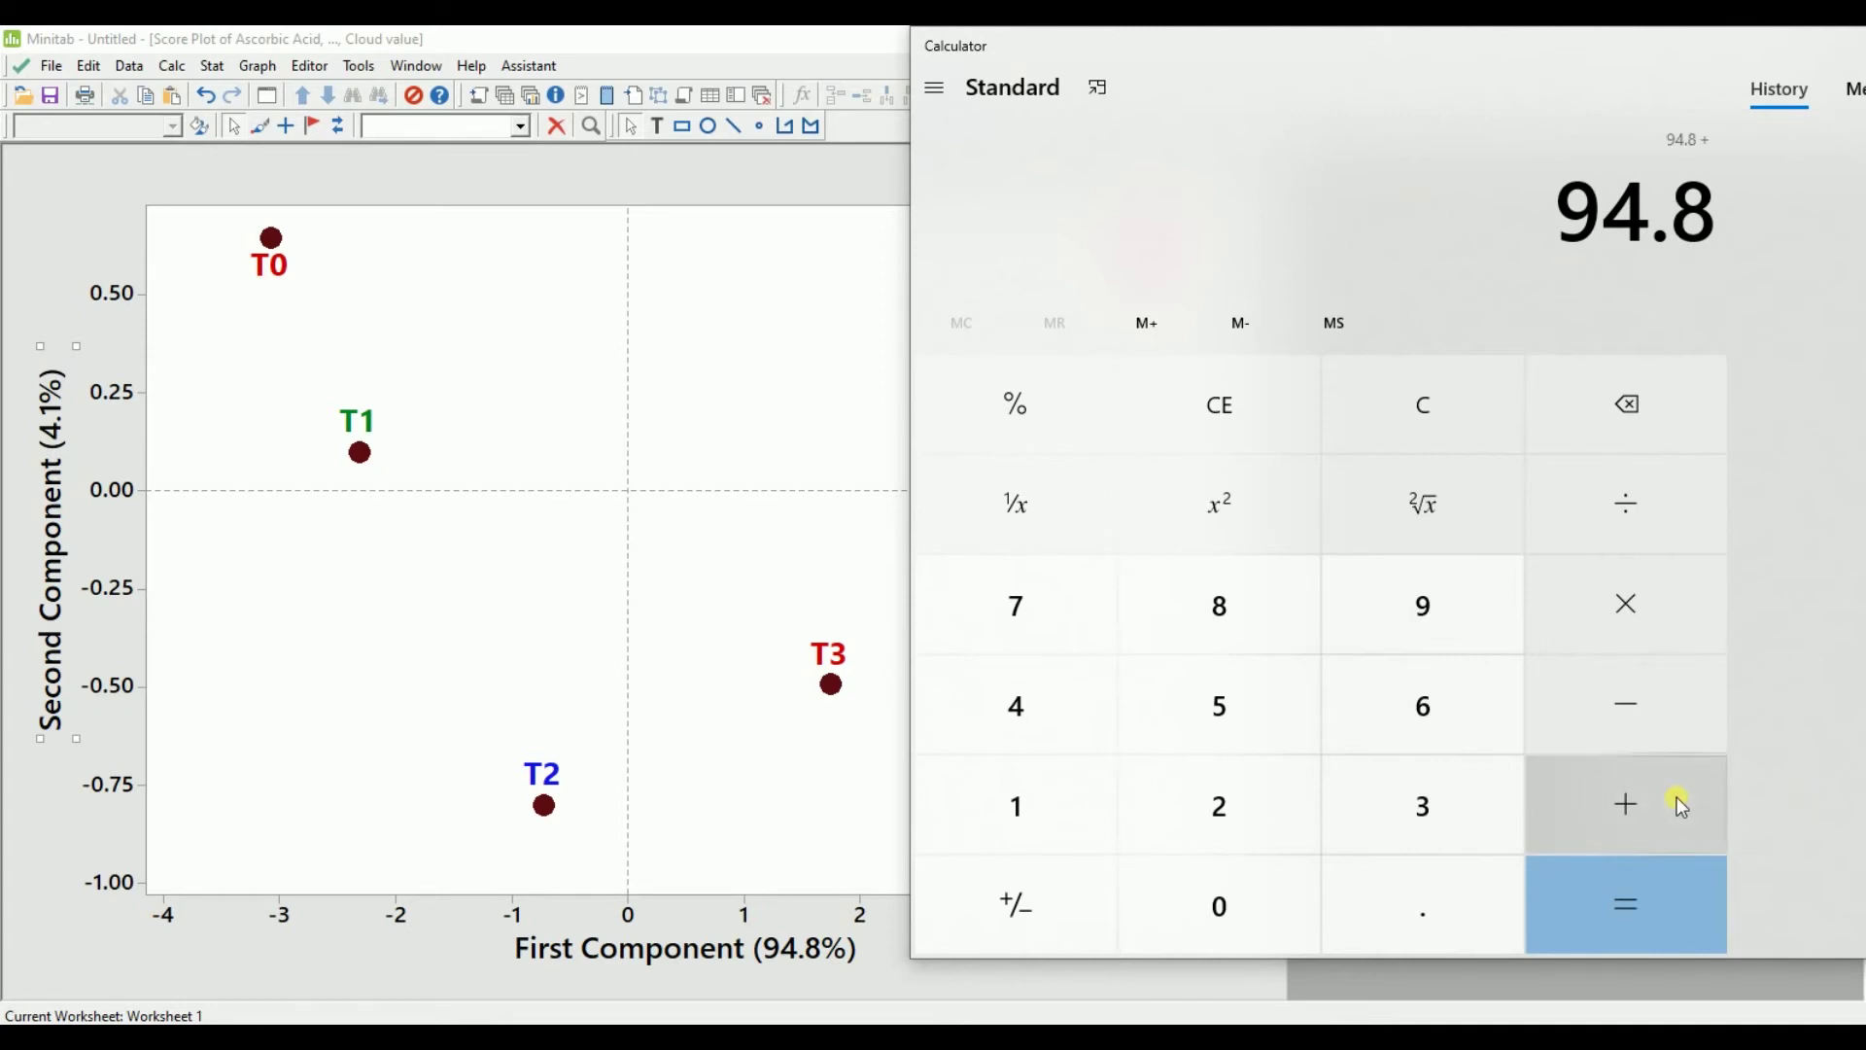
type("4.1")
left_click(1652, 924)
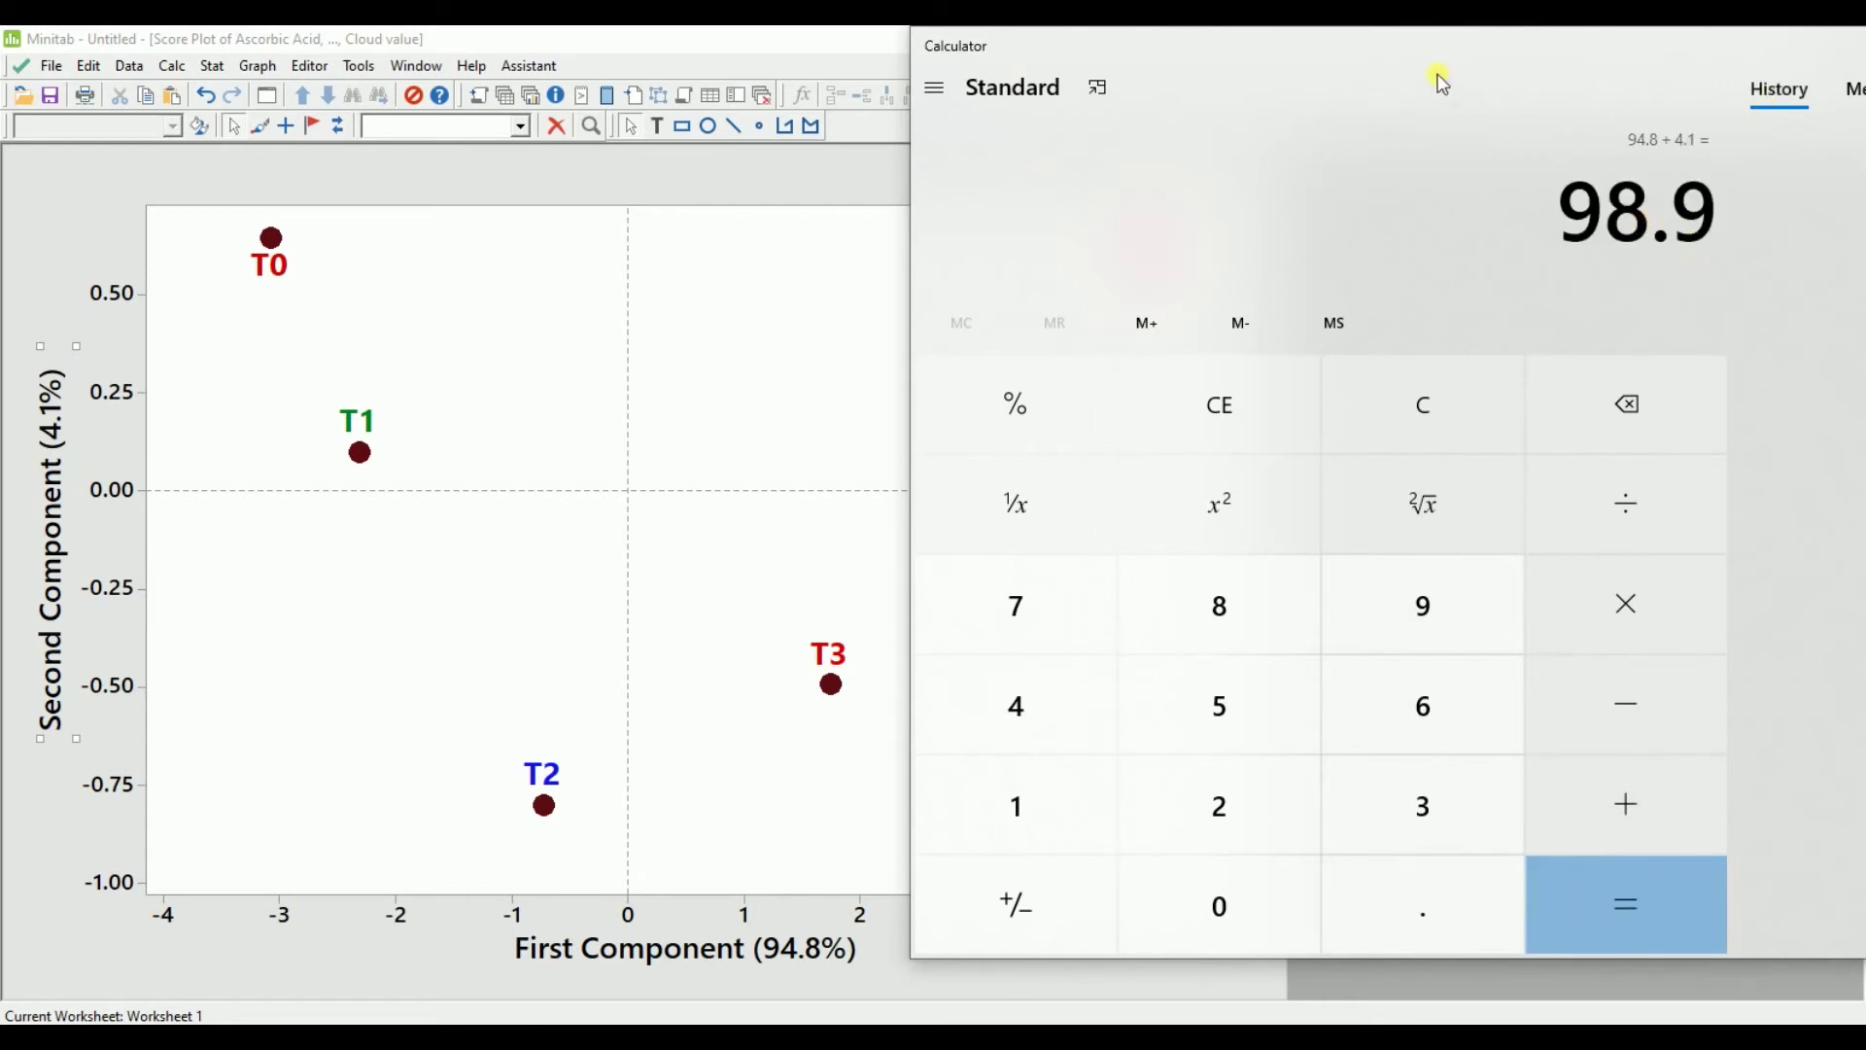
left_click_drag(1351, 60, 1079, 102)
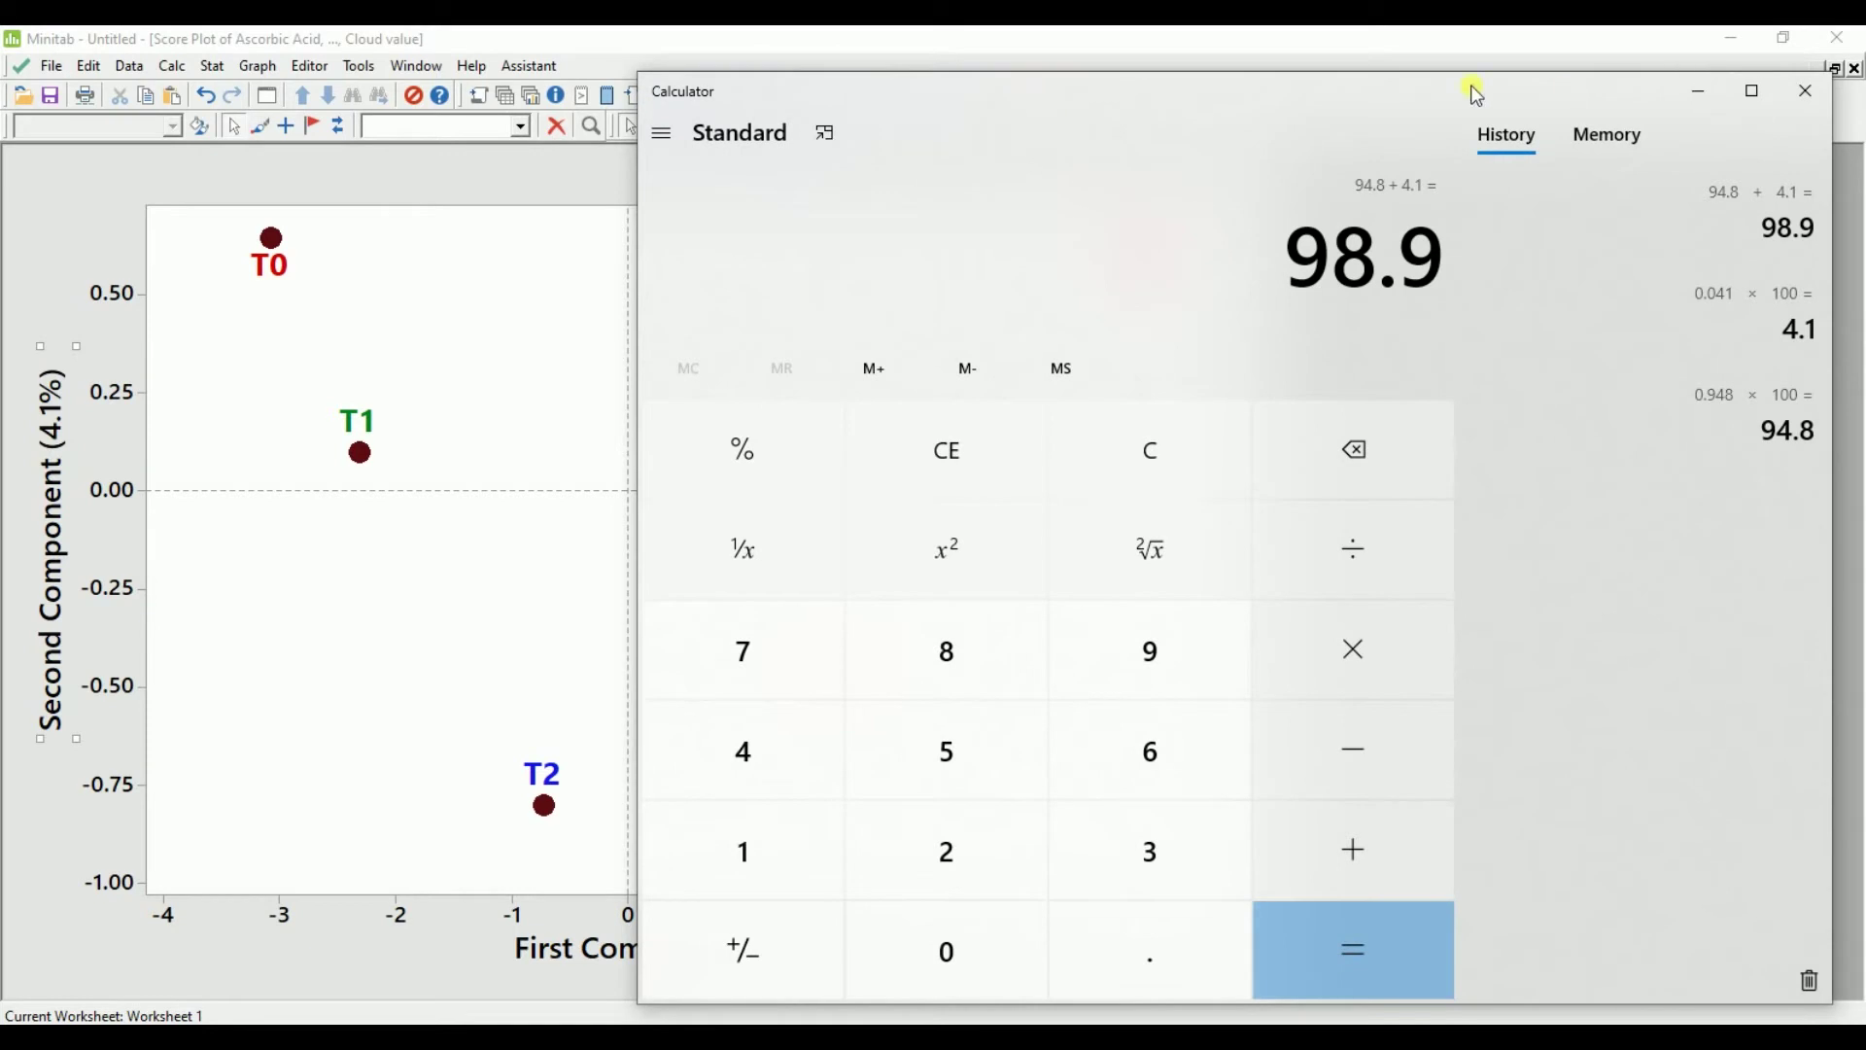
left_click(1699, 93)
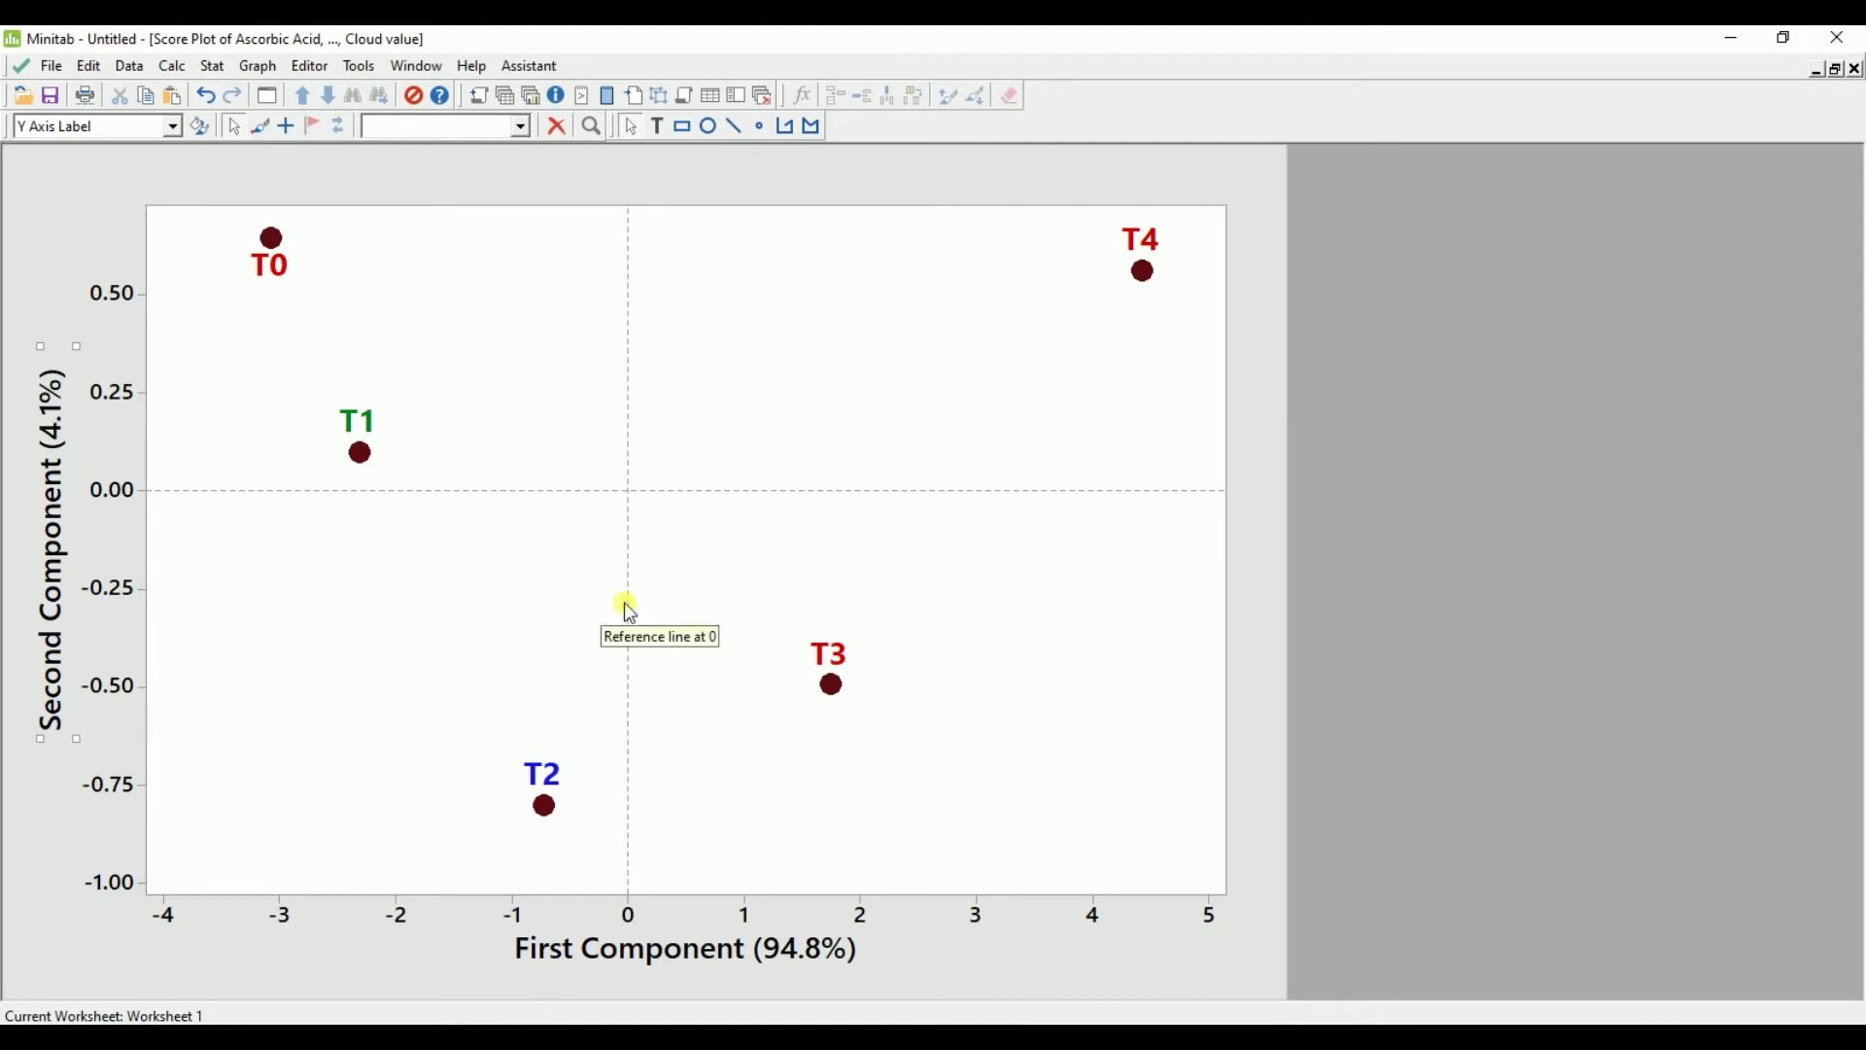
Minimize the score plot window and maximize the loading plot
left_click(1844, 69)
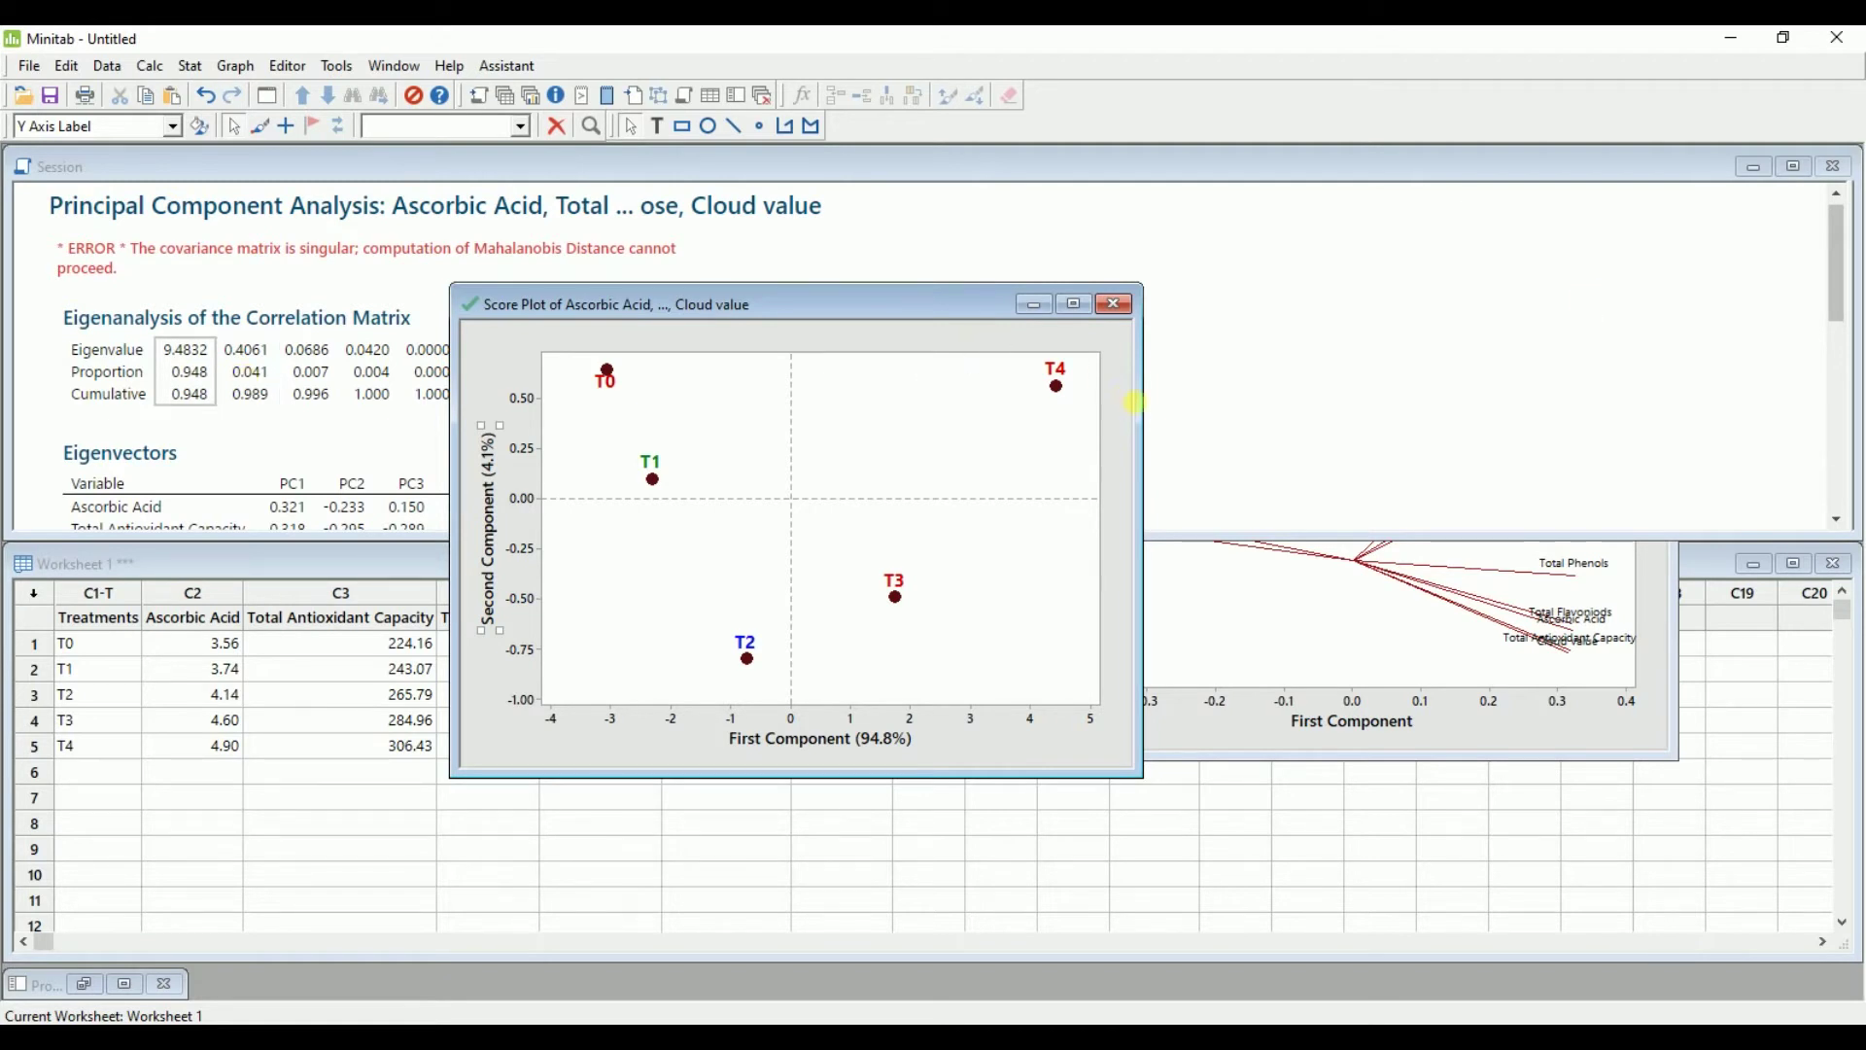
left_click(1034, 304)
left_click(1217, 609)
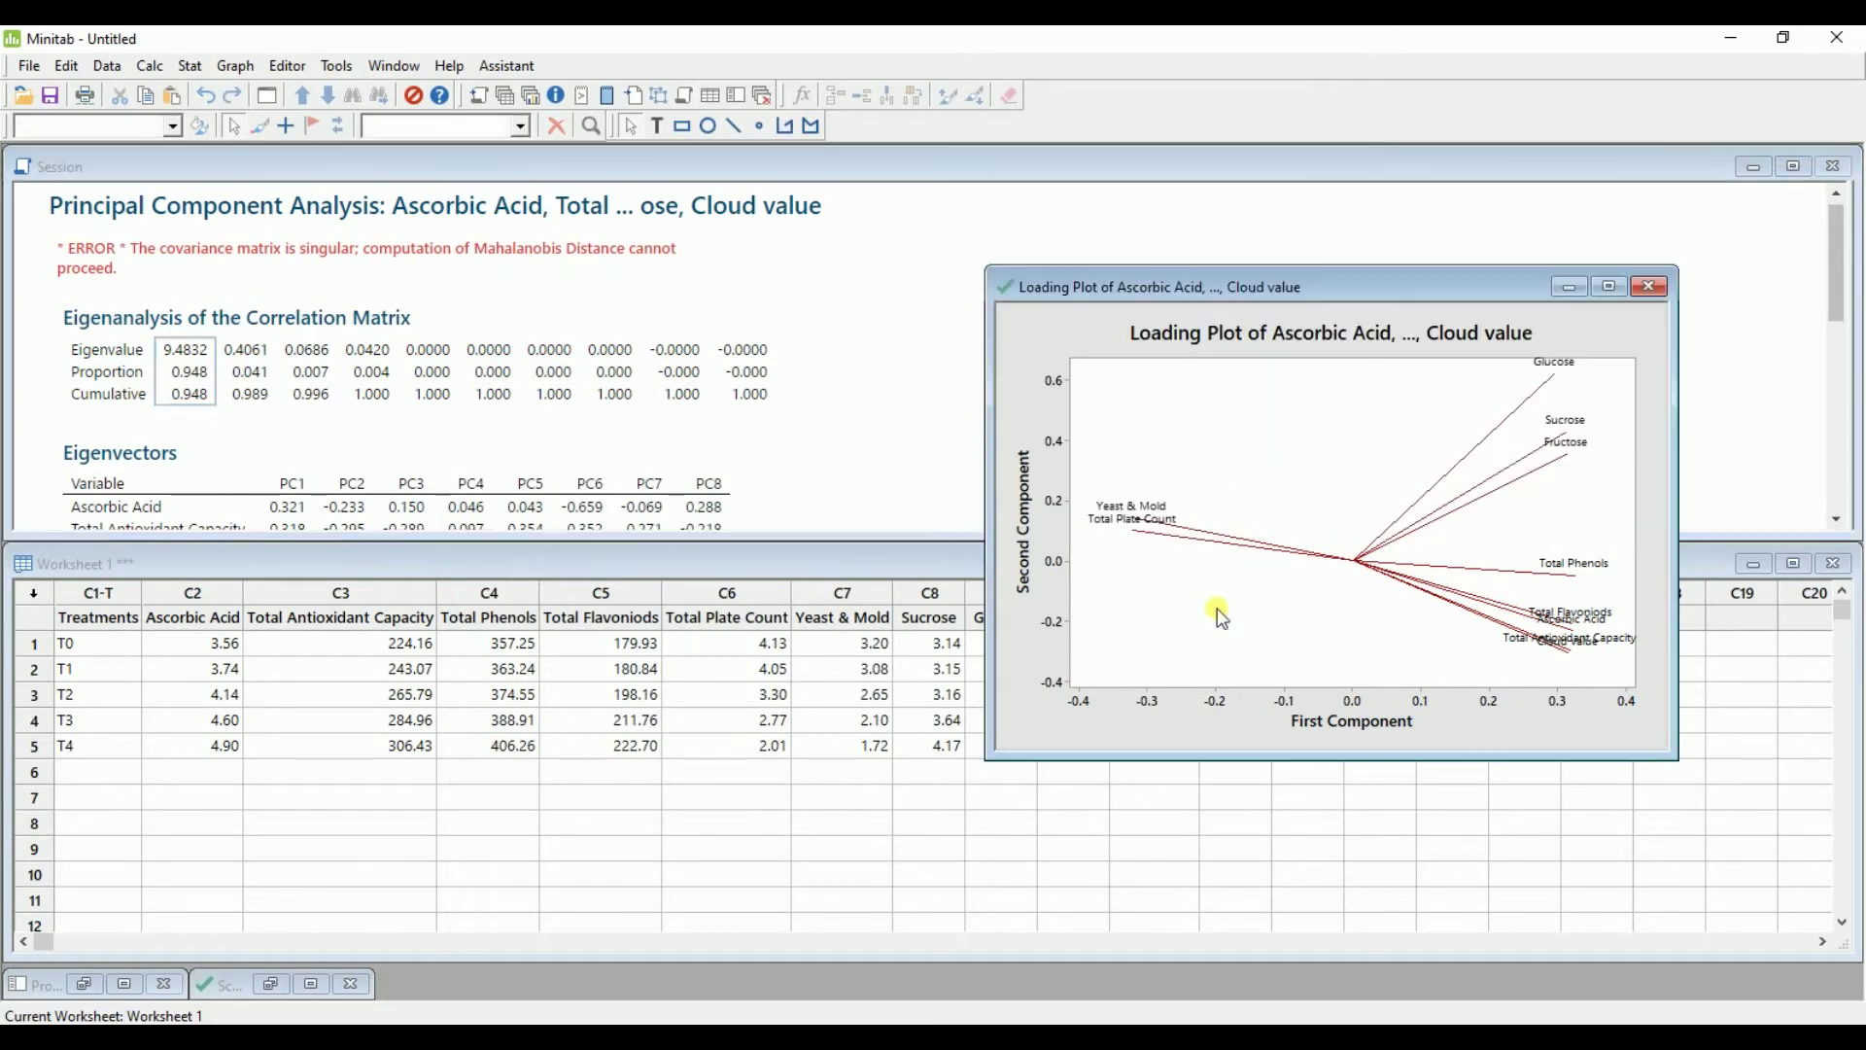
double_click(1299, 278)
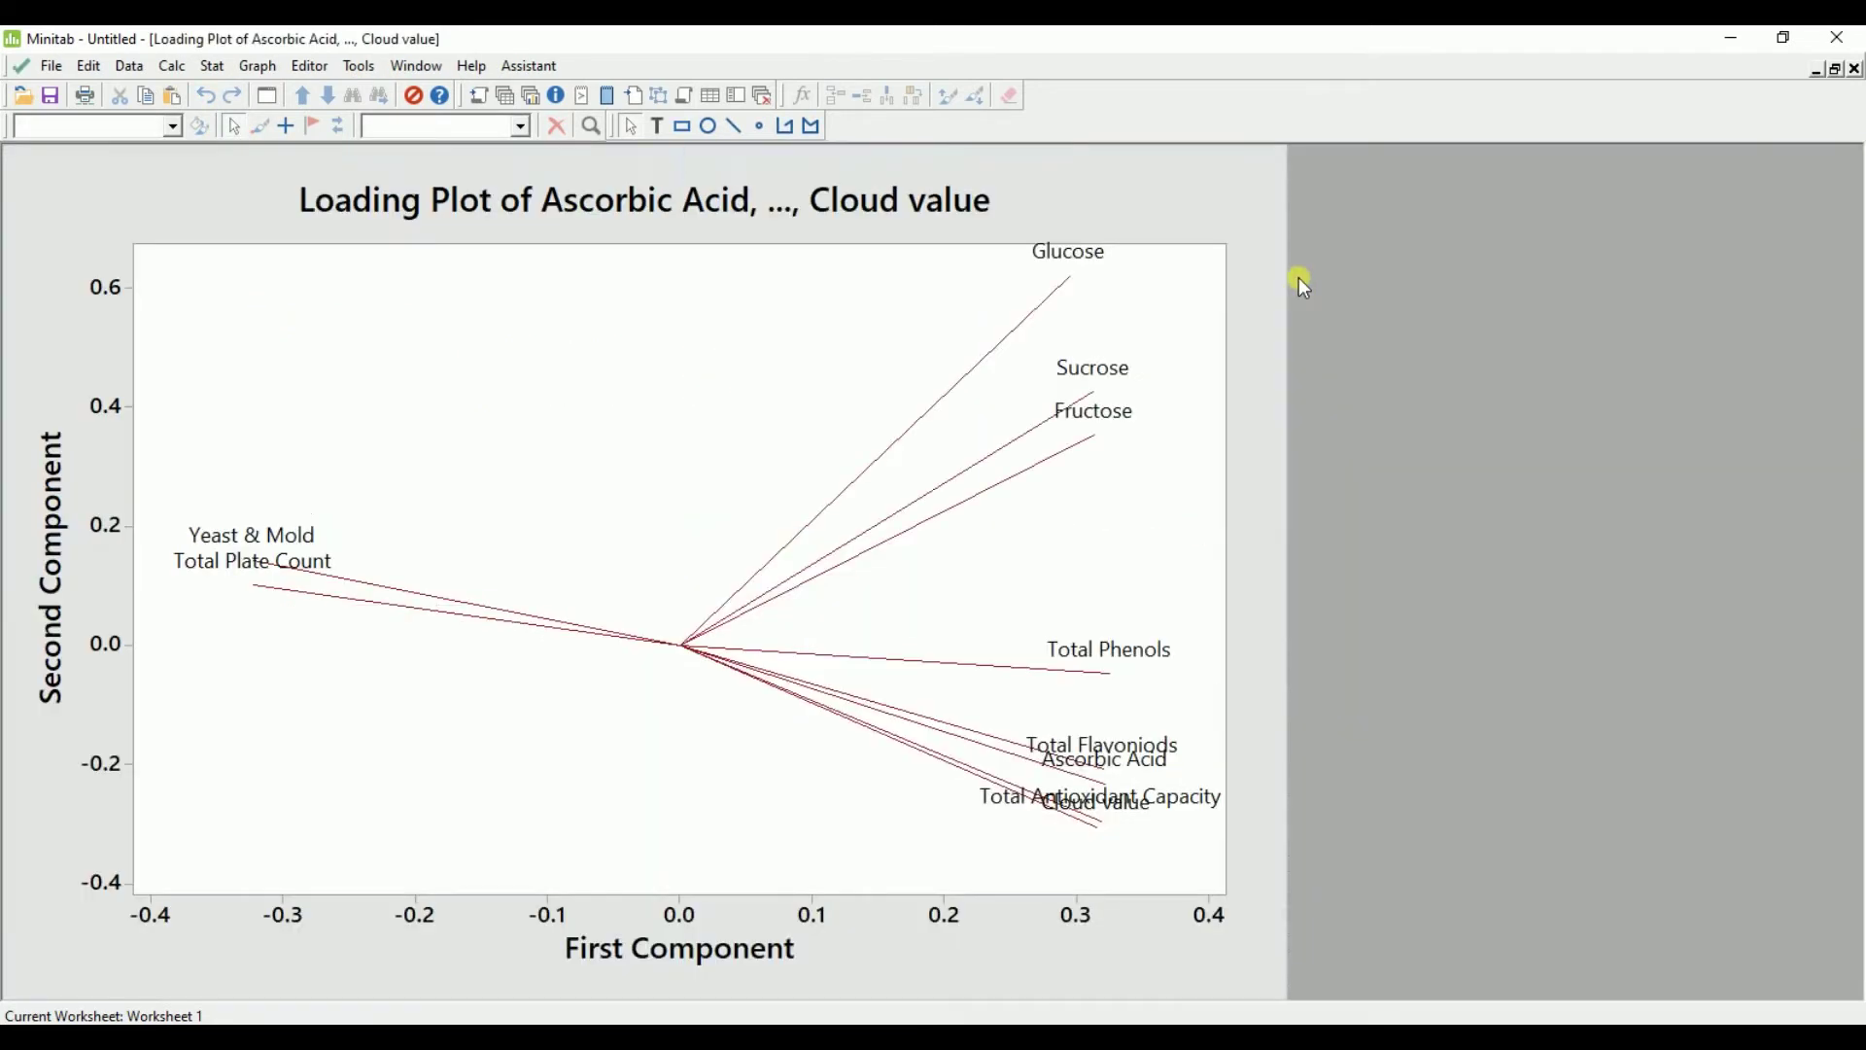
Delete the loading plot's title and give the graph region a custom white background with border line type None
left_click(845, 201)
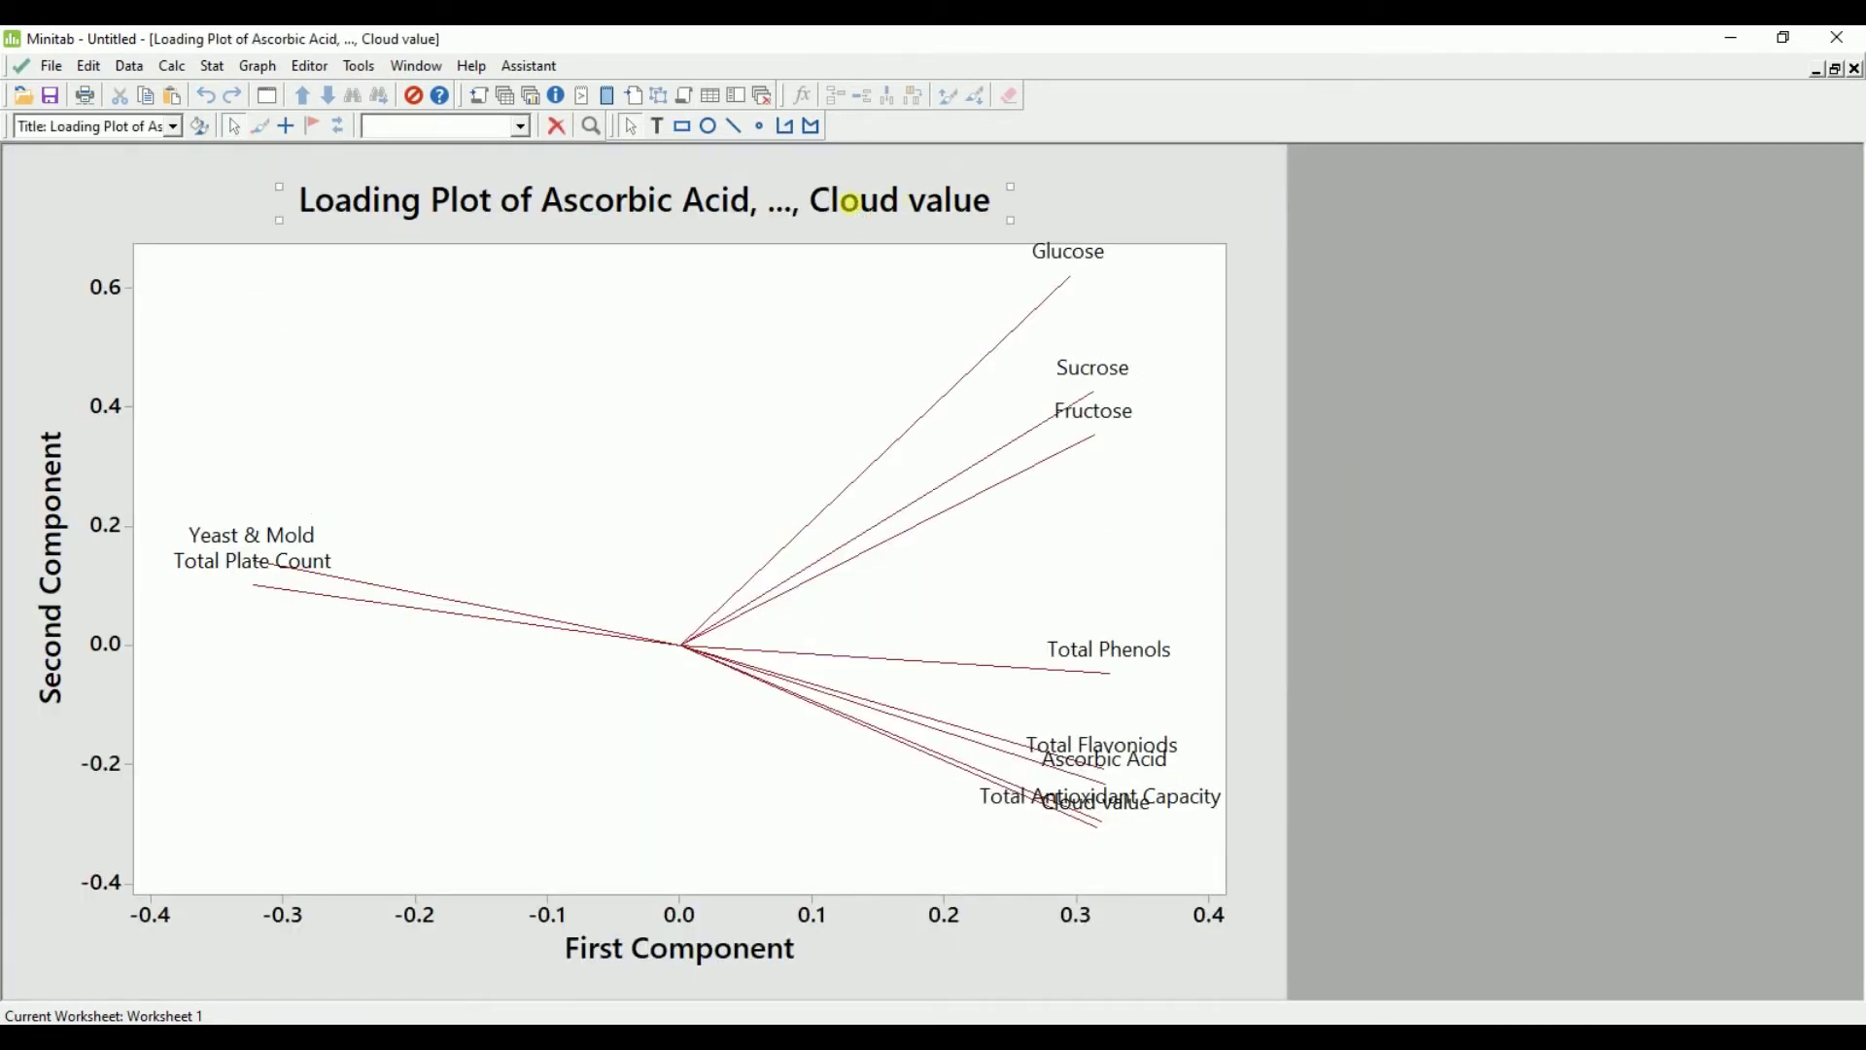
key("Delete")
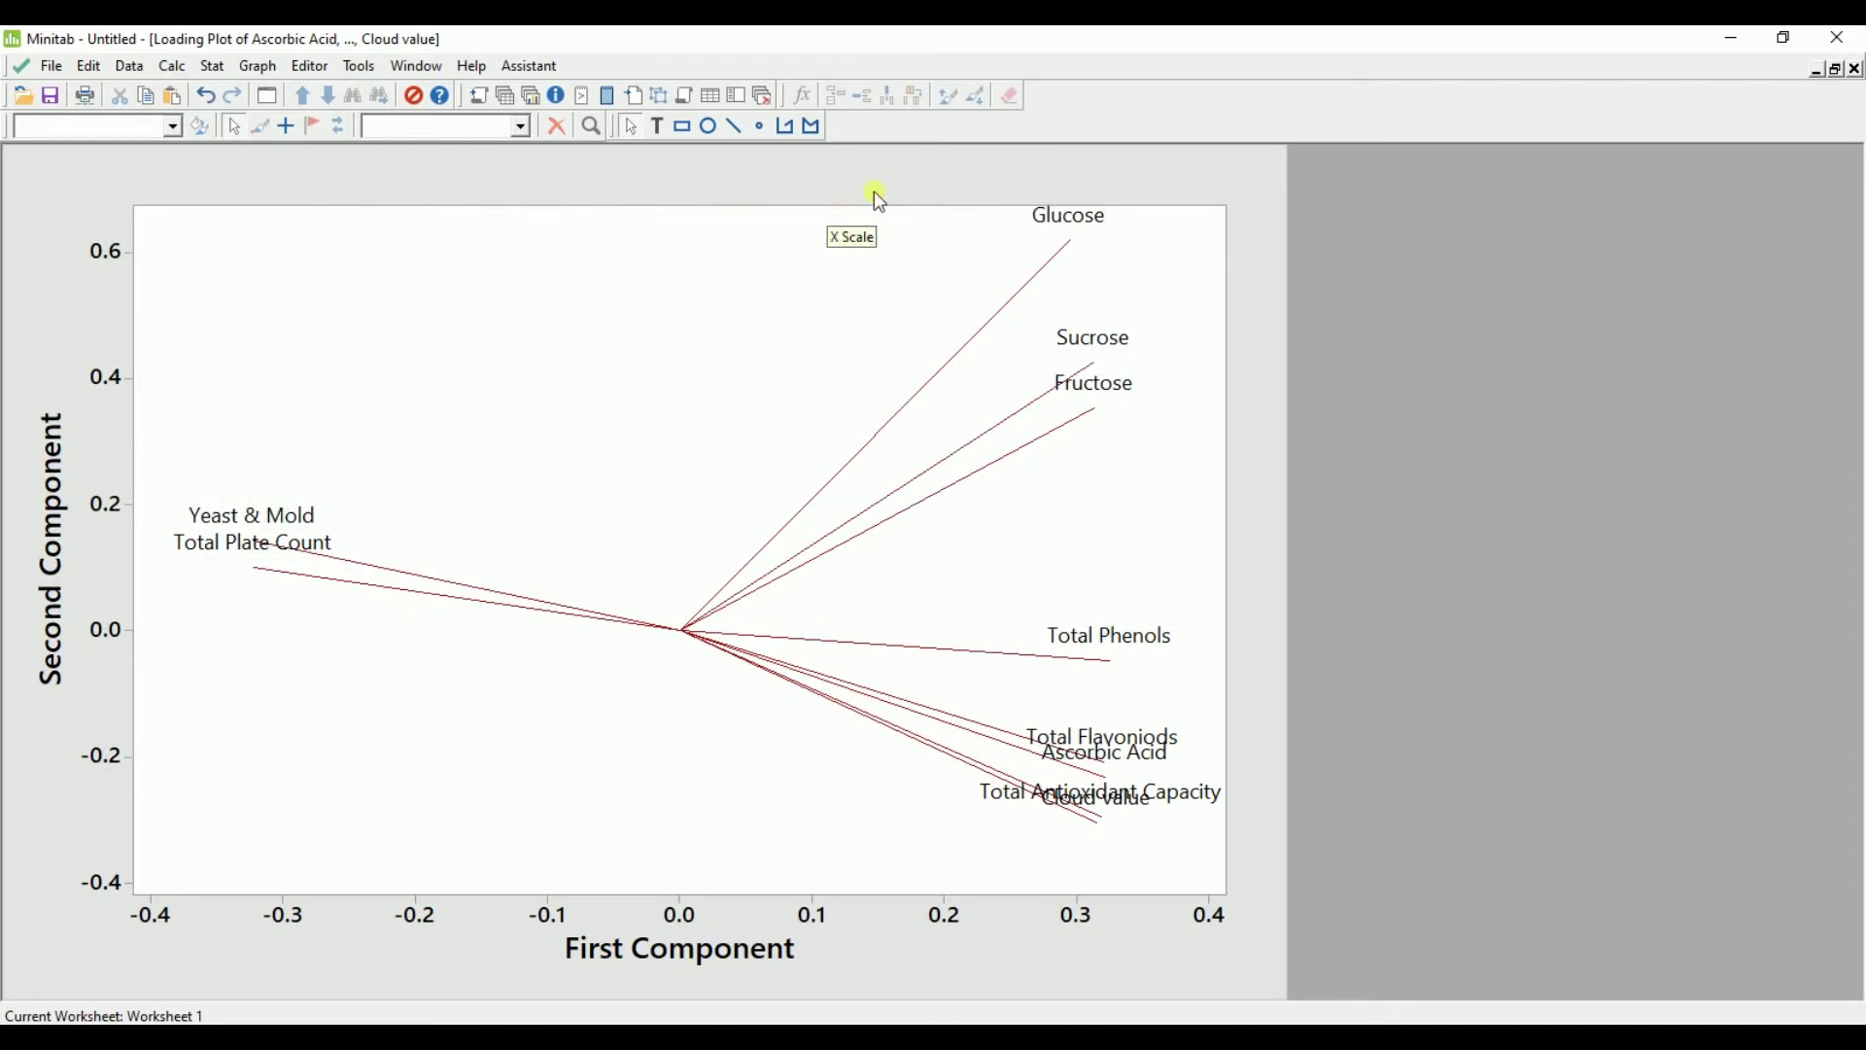
double_click(820, 176)
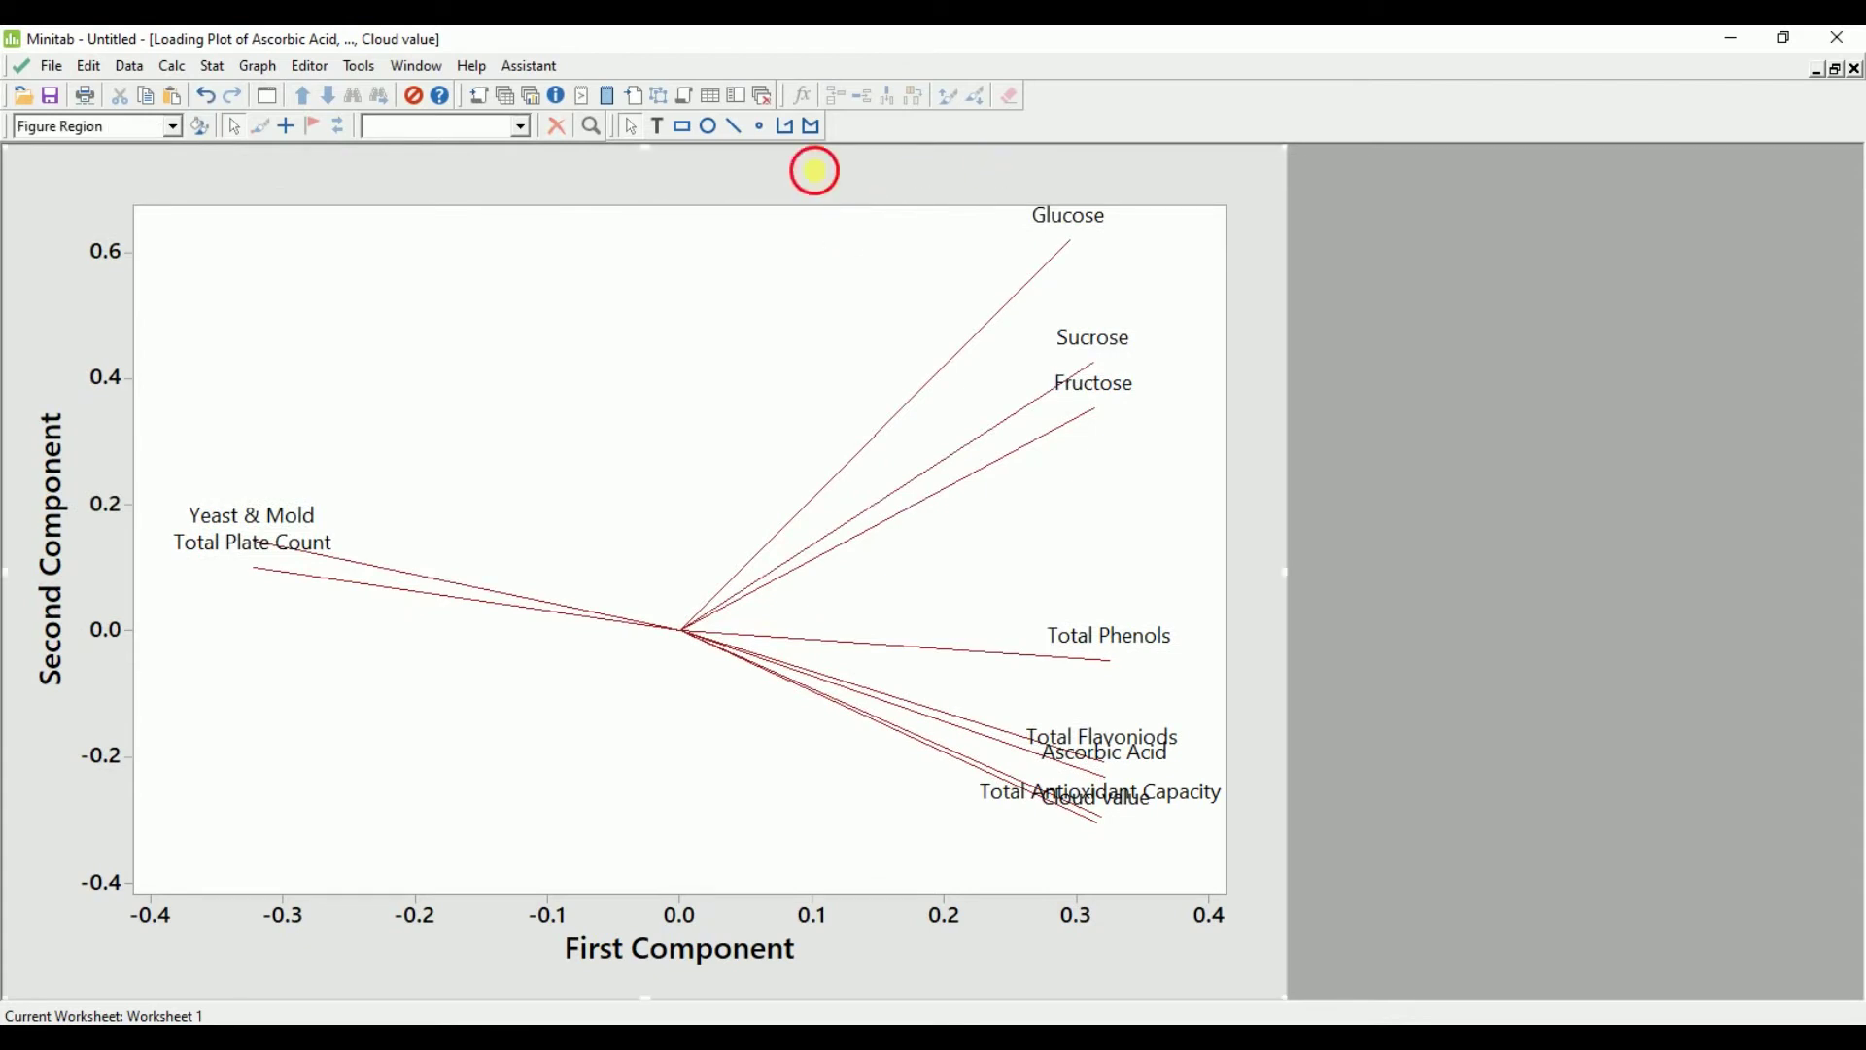
left_click(754, 439)
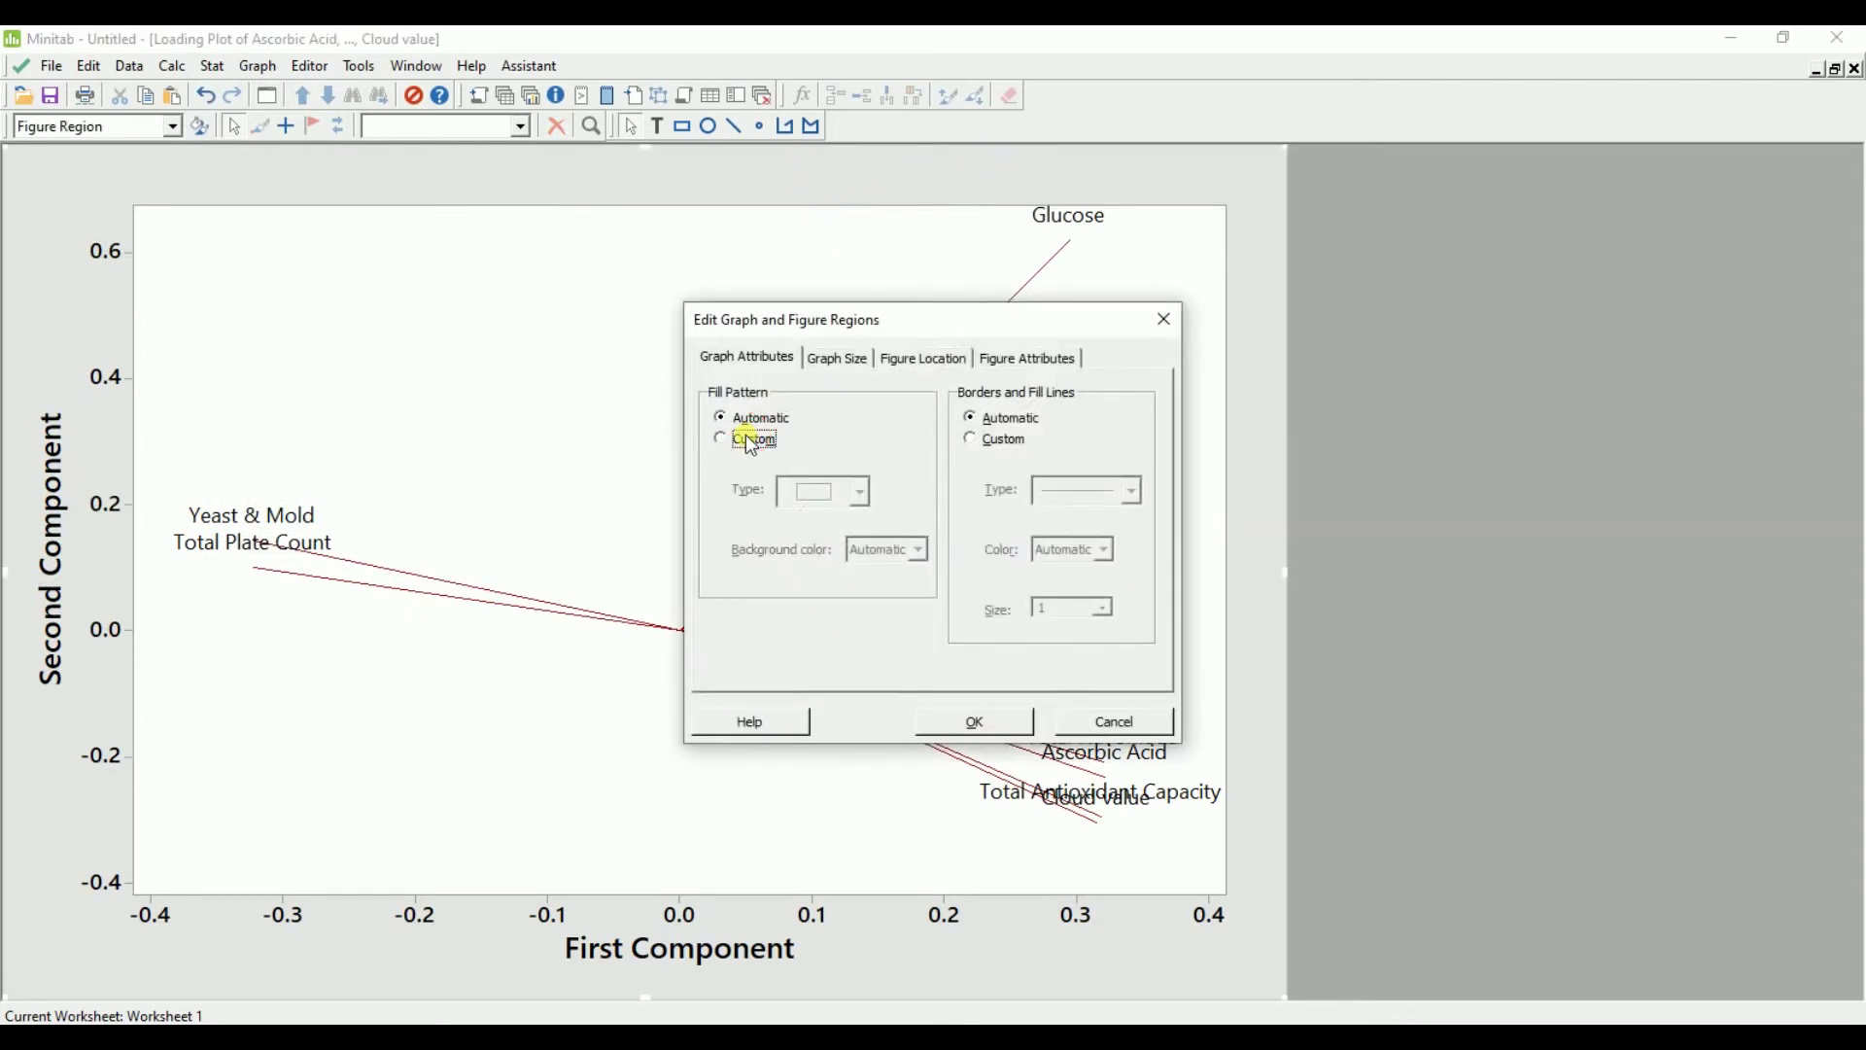
left_click(895, 554)
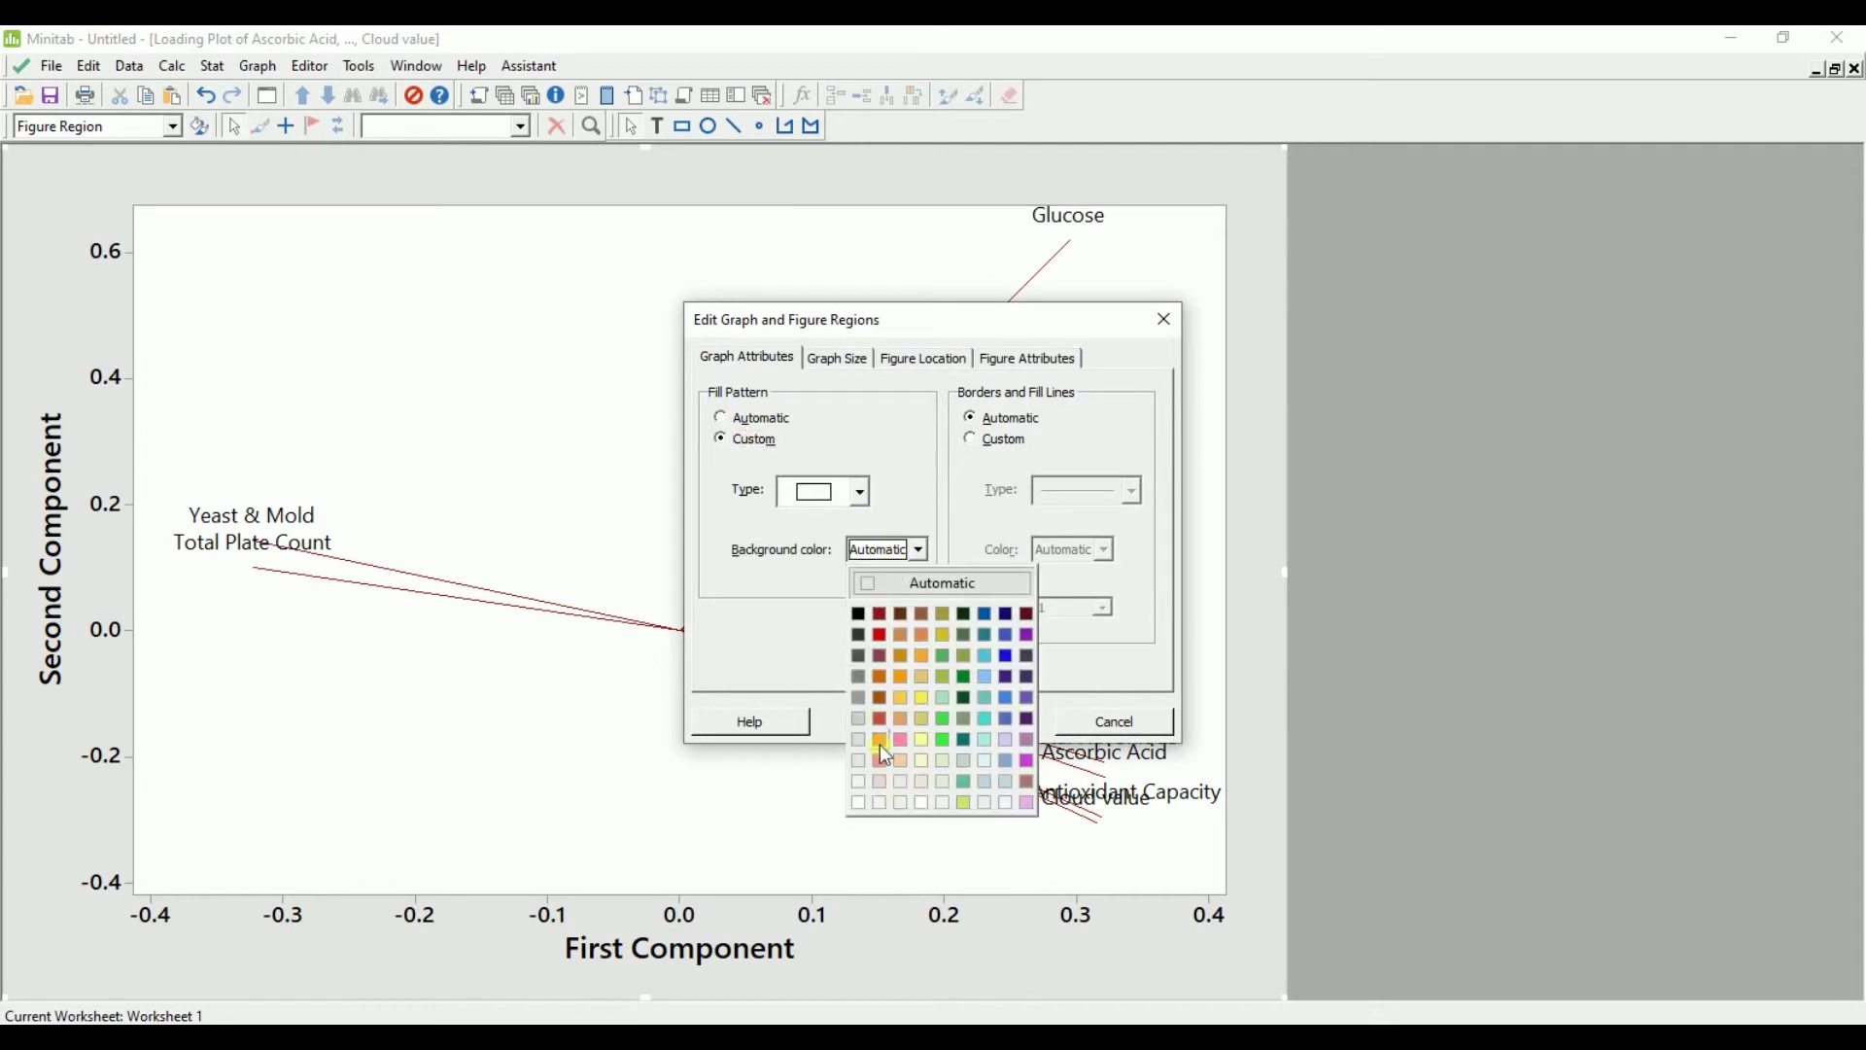
left_click(858, 803)
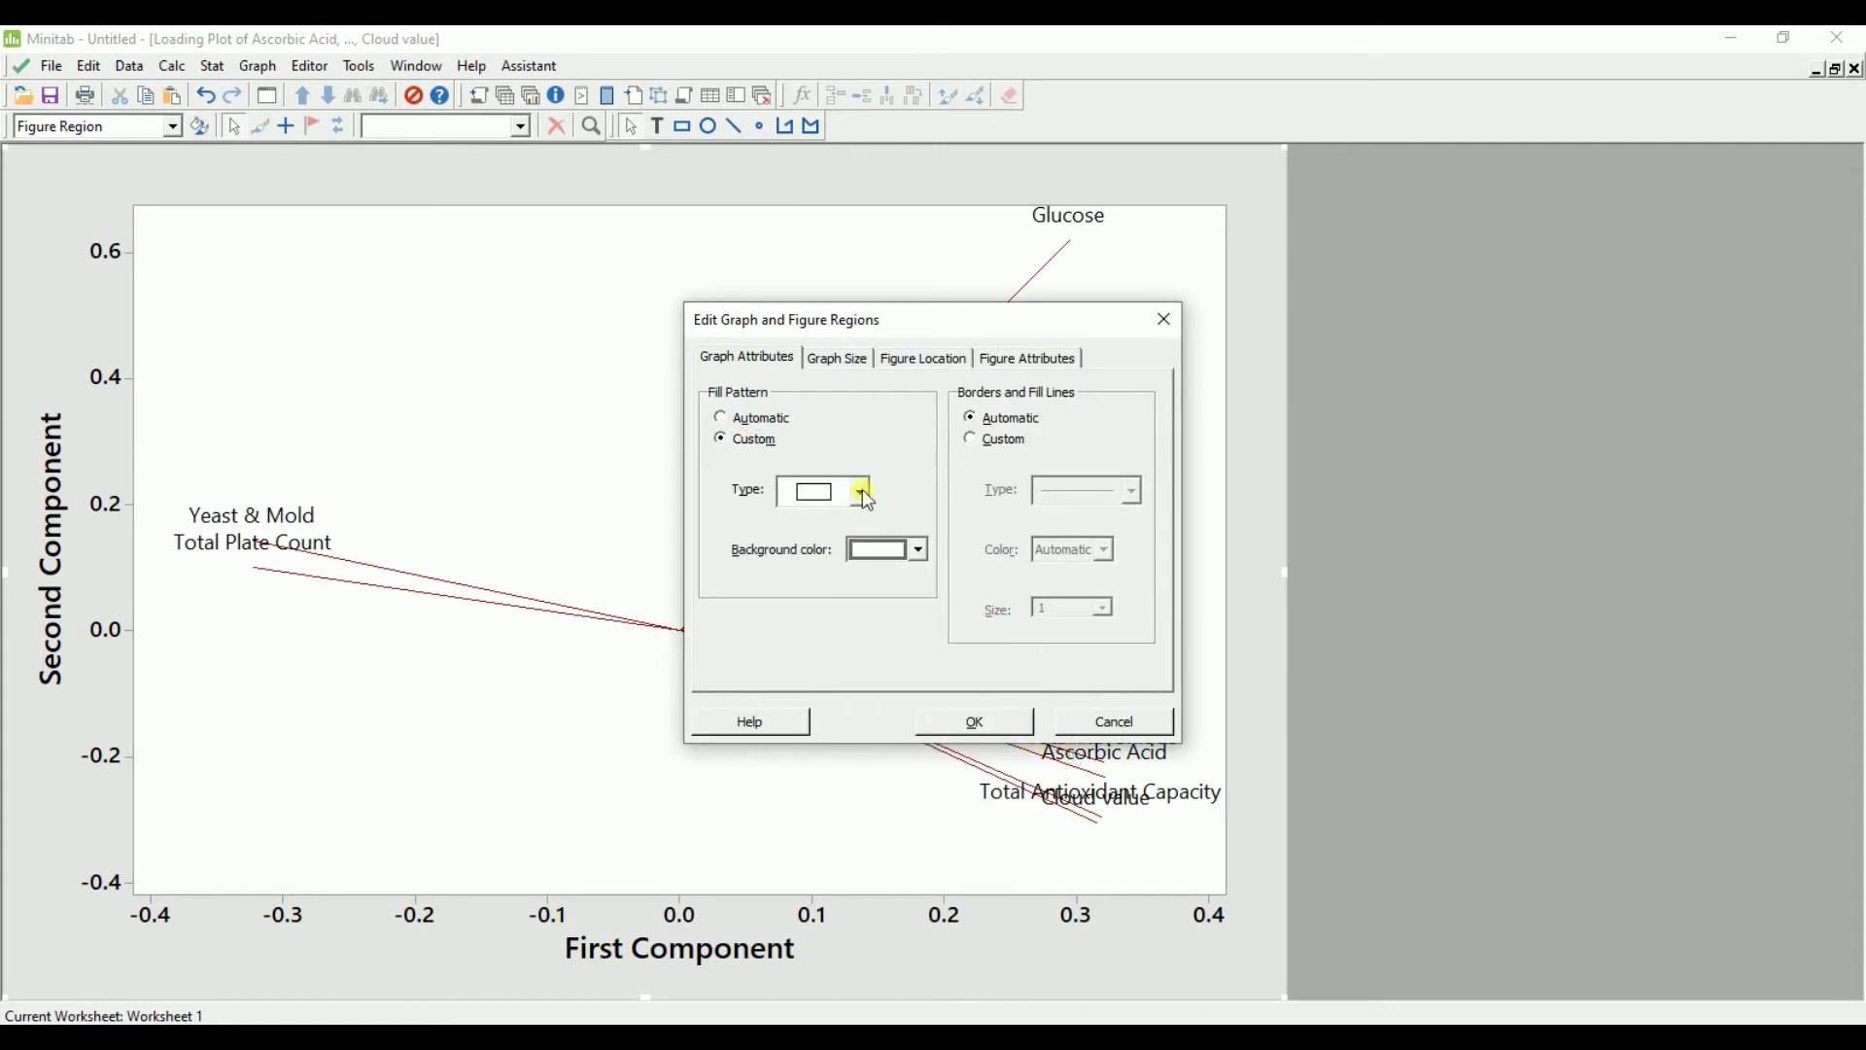
left_click(976, 441)
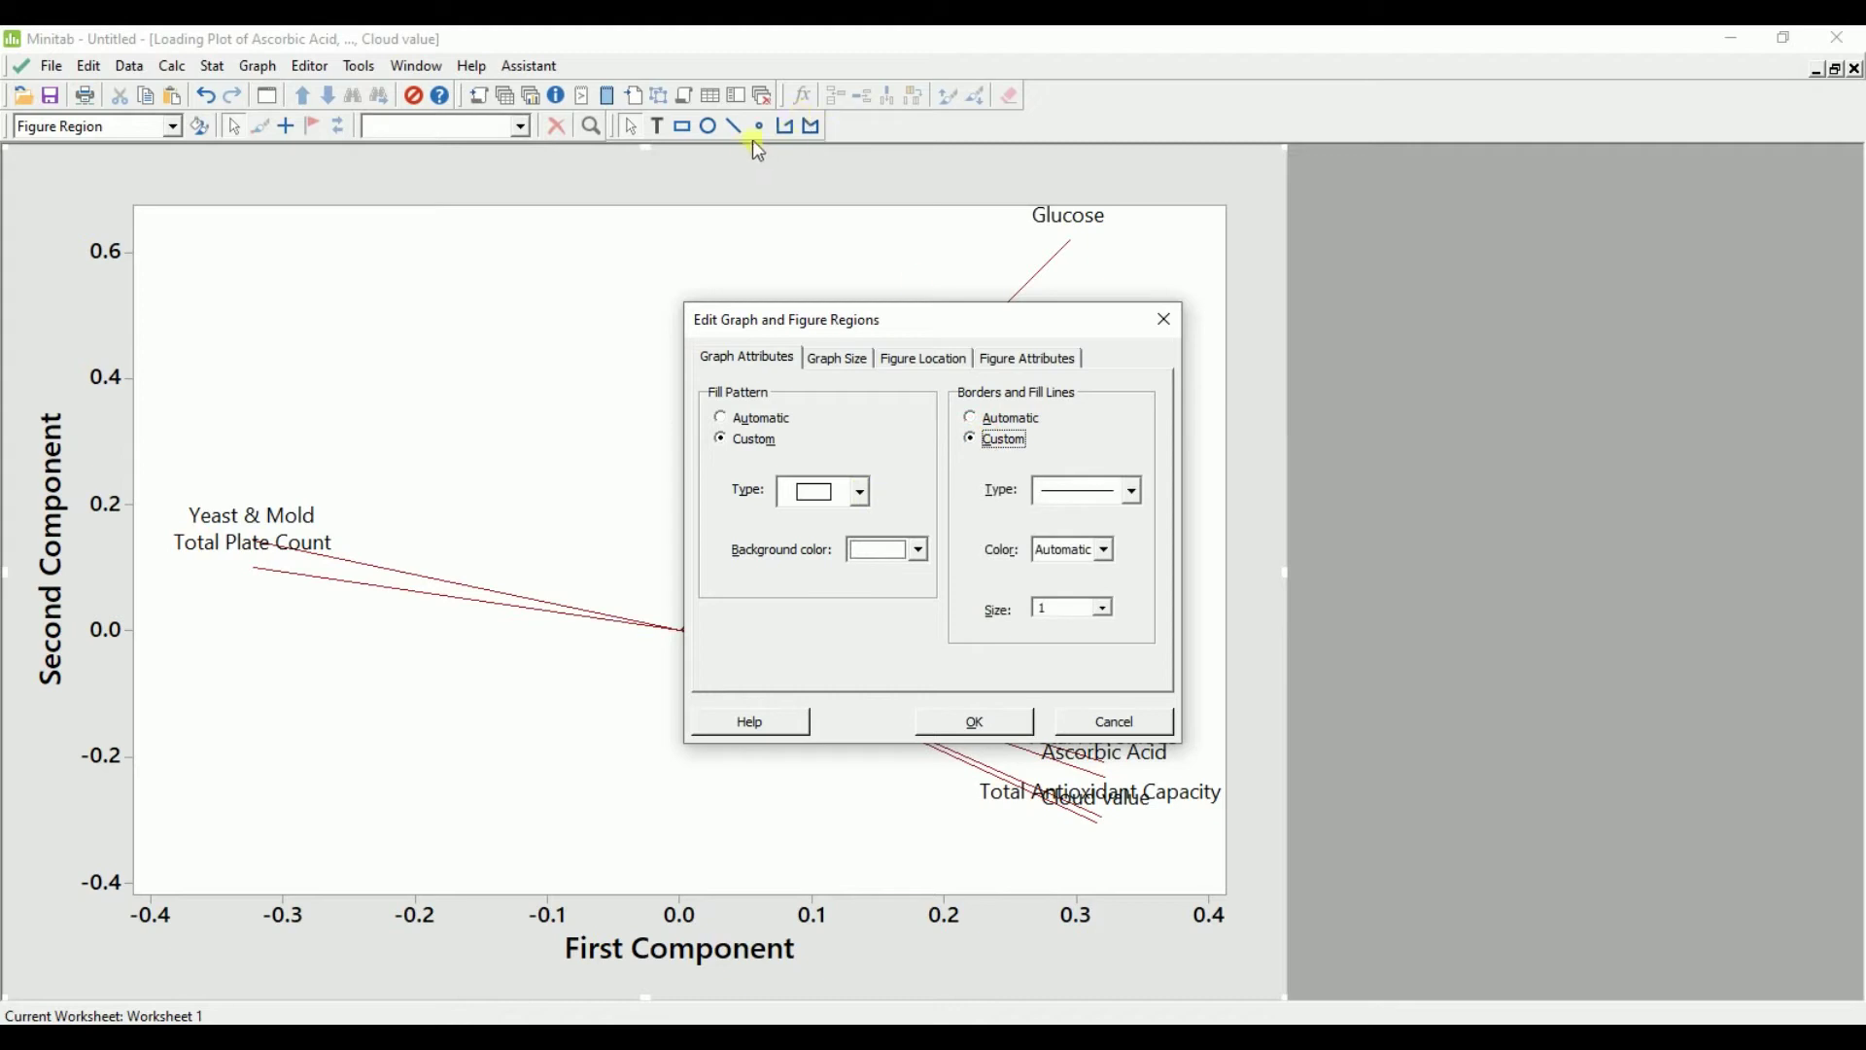
left_click(1074, 491)
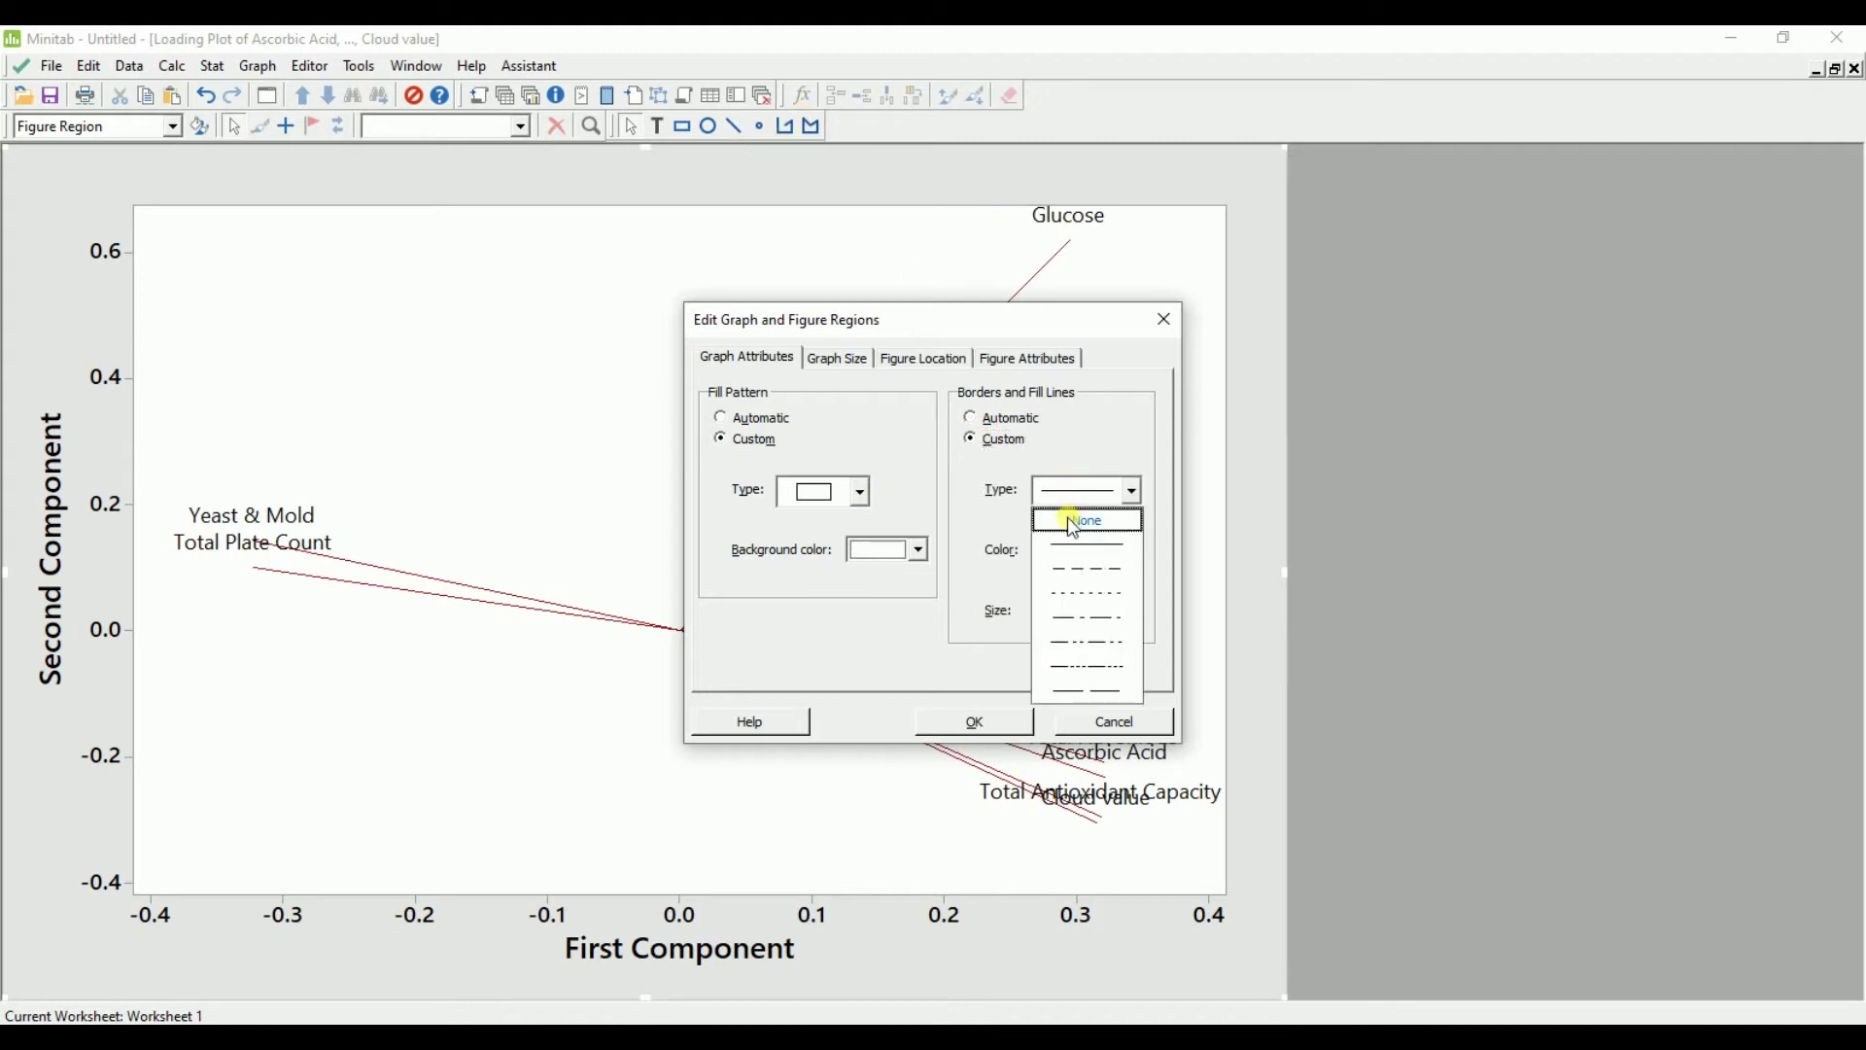
left_click(1087, 521)
left_click(960, 721)
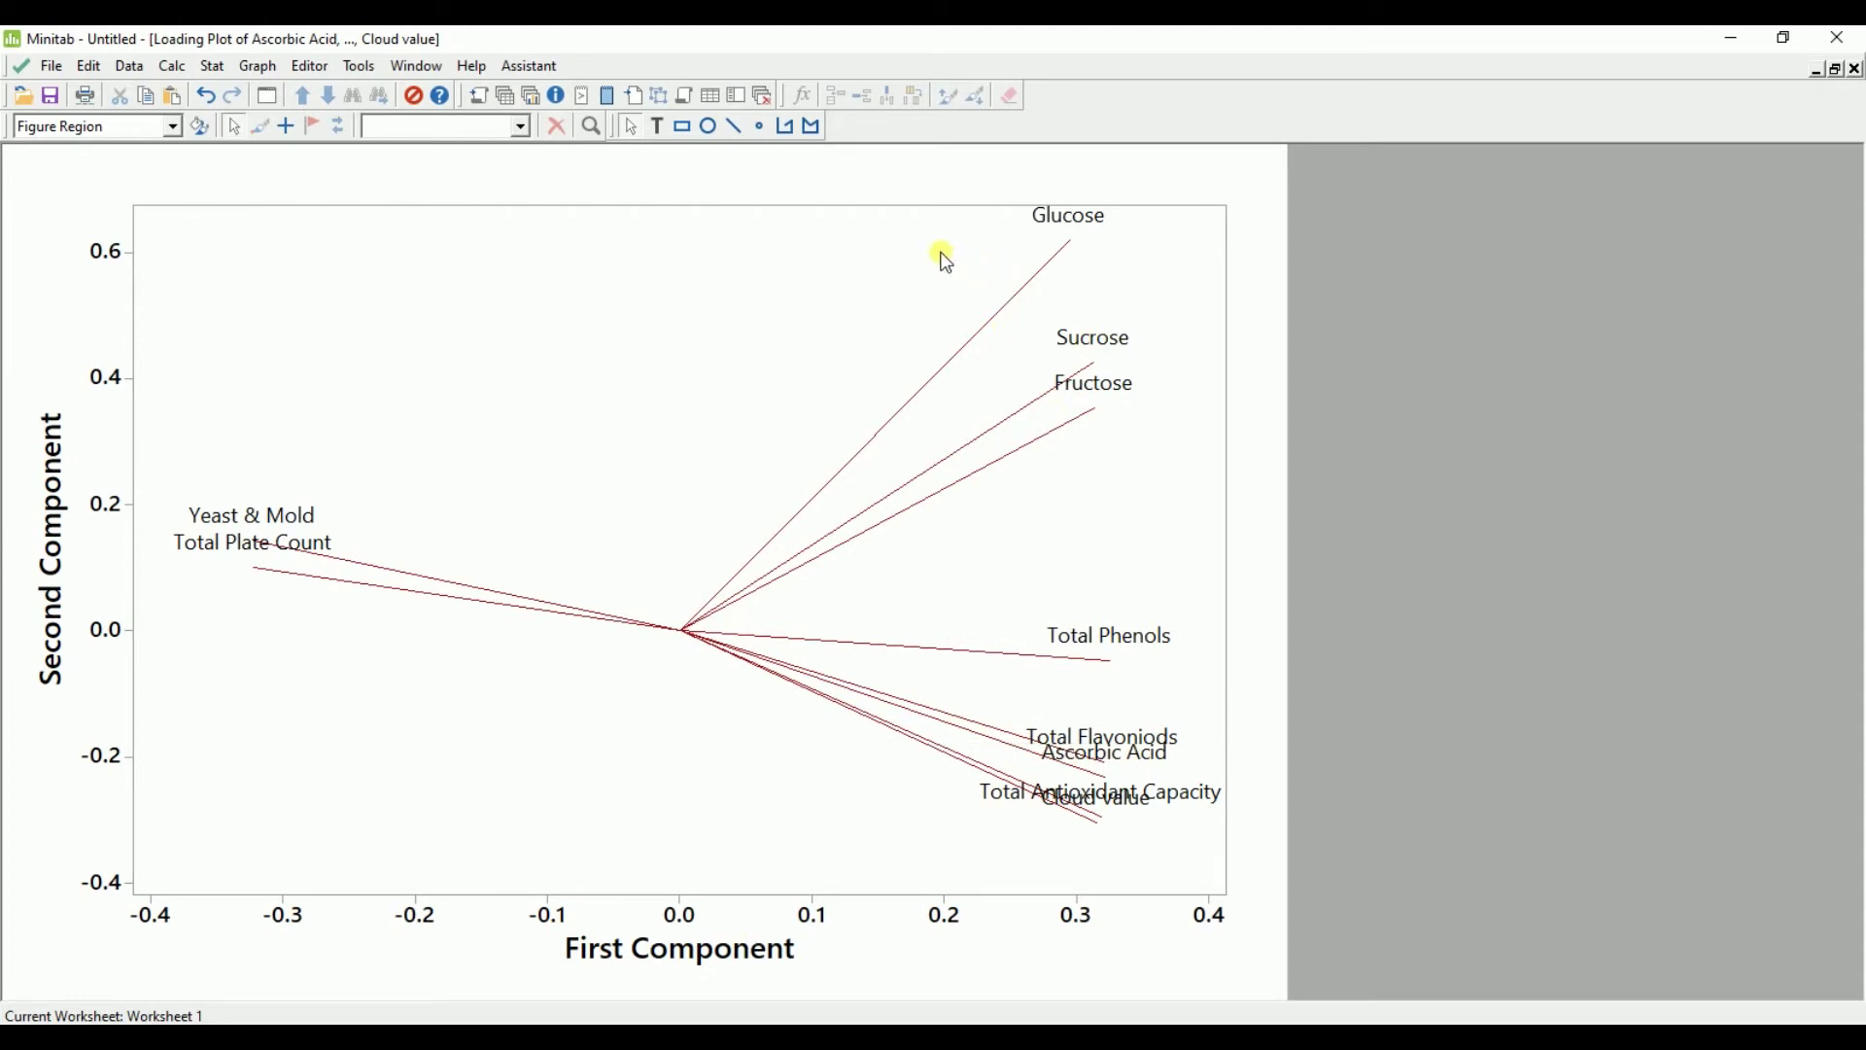
Format all of the loading plot's data labels as bold red text
left_click(1098, 339)
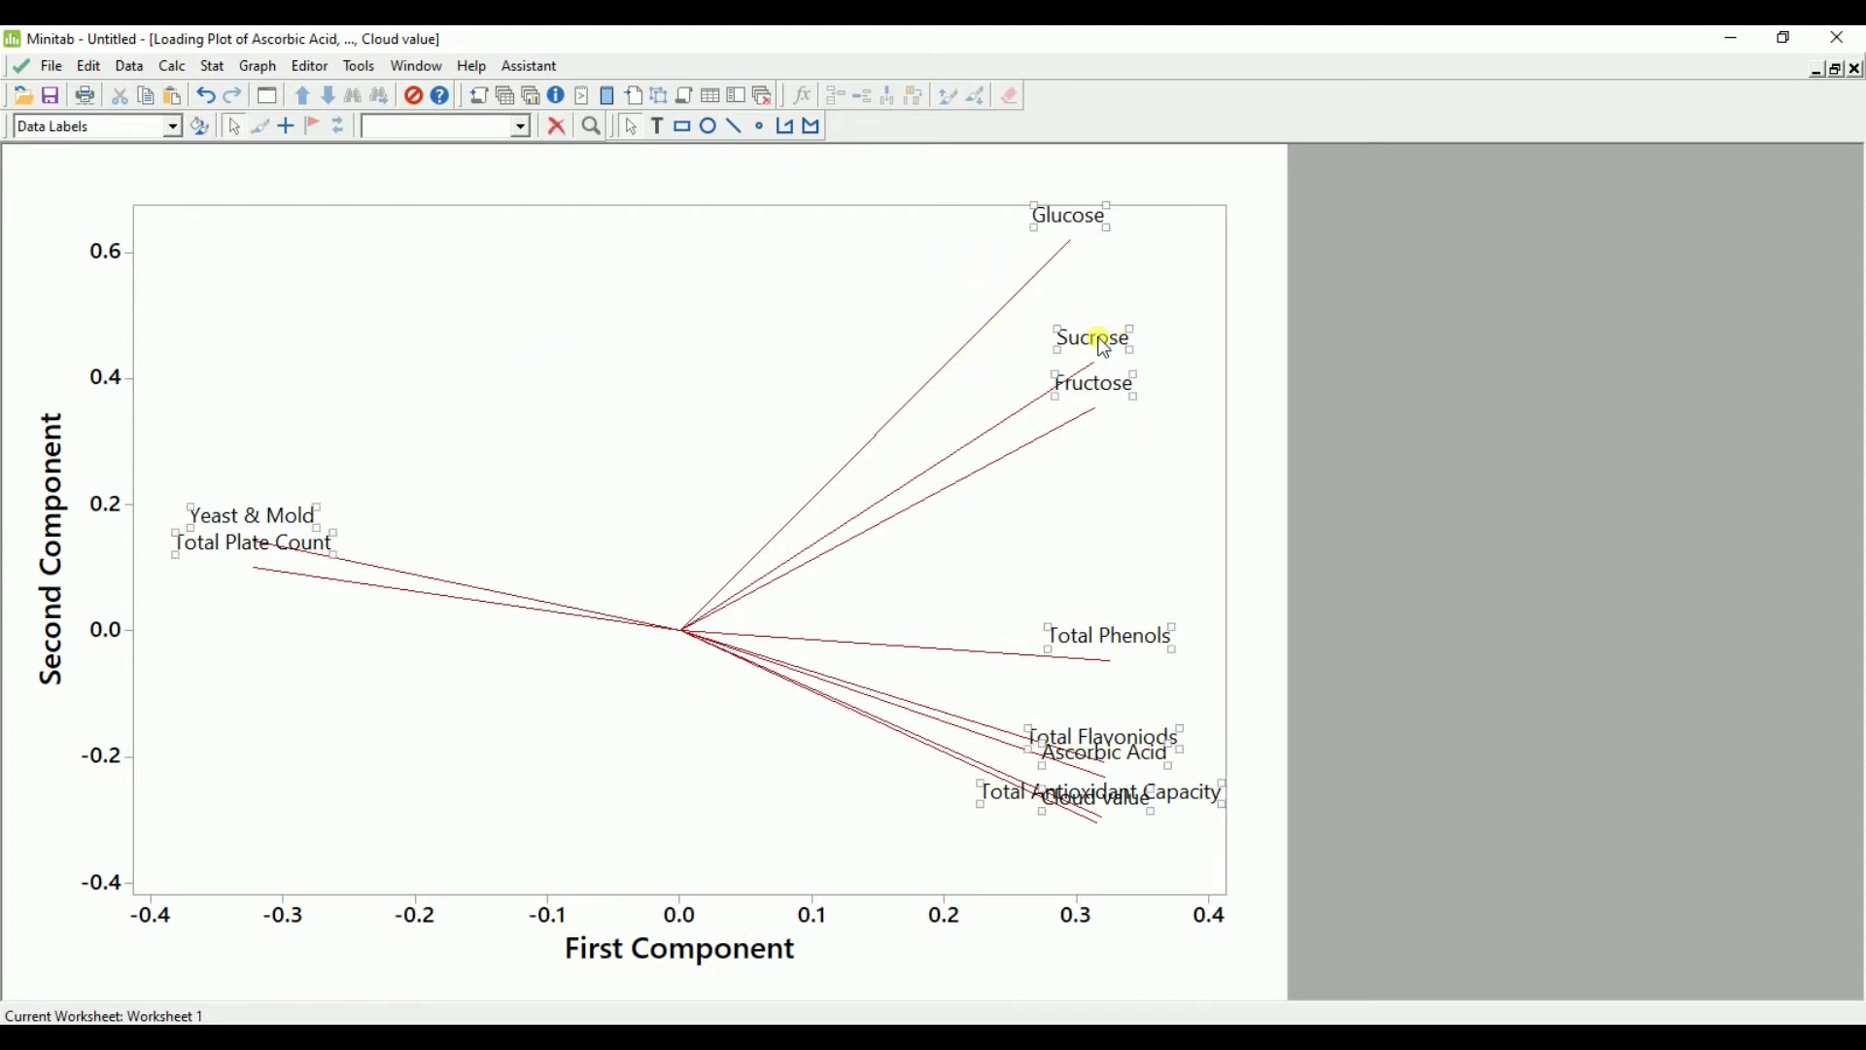
double_click(1113, 350)
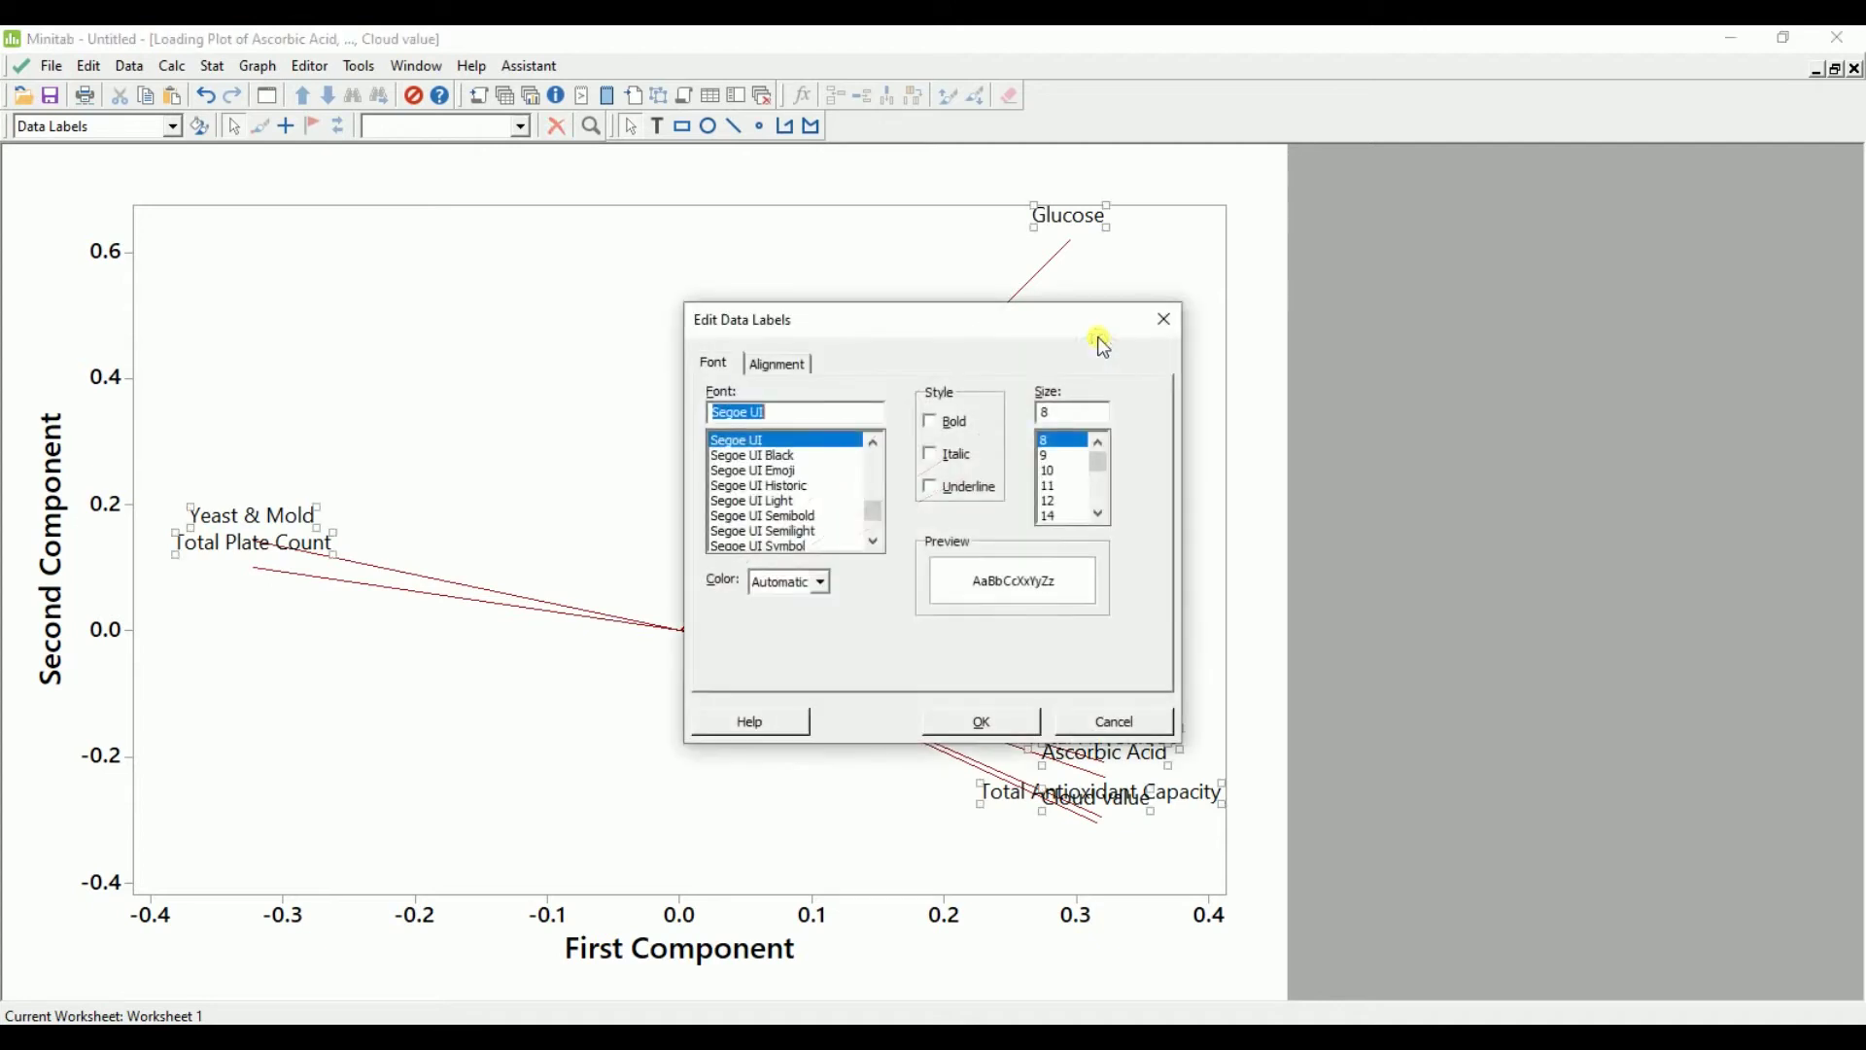
left_click(932, 426)
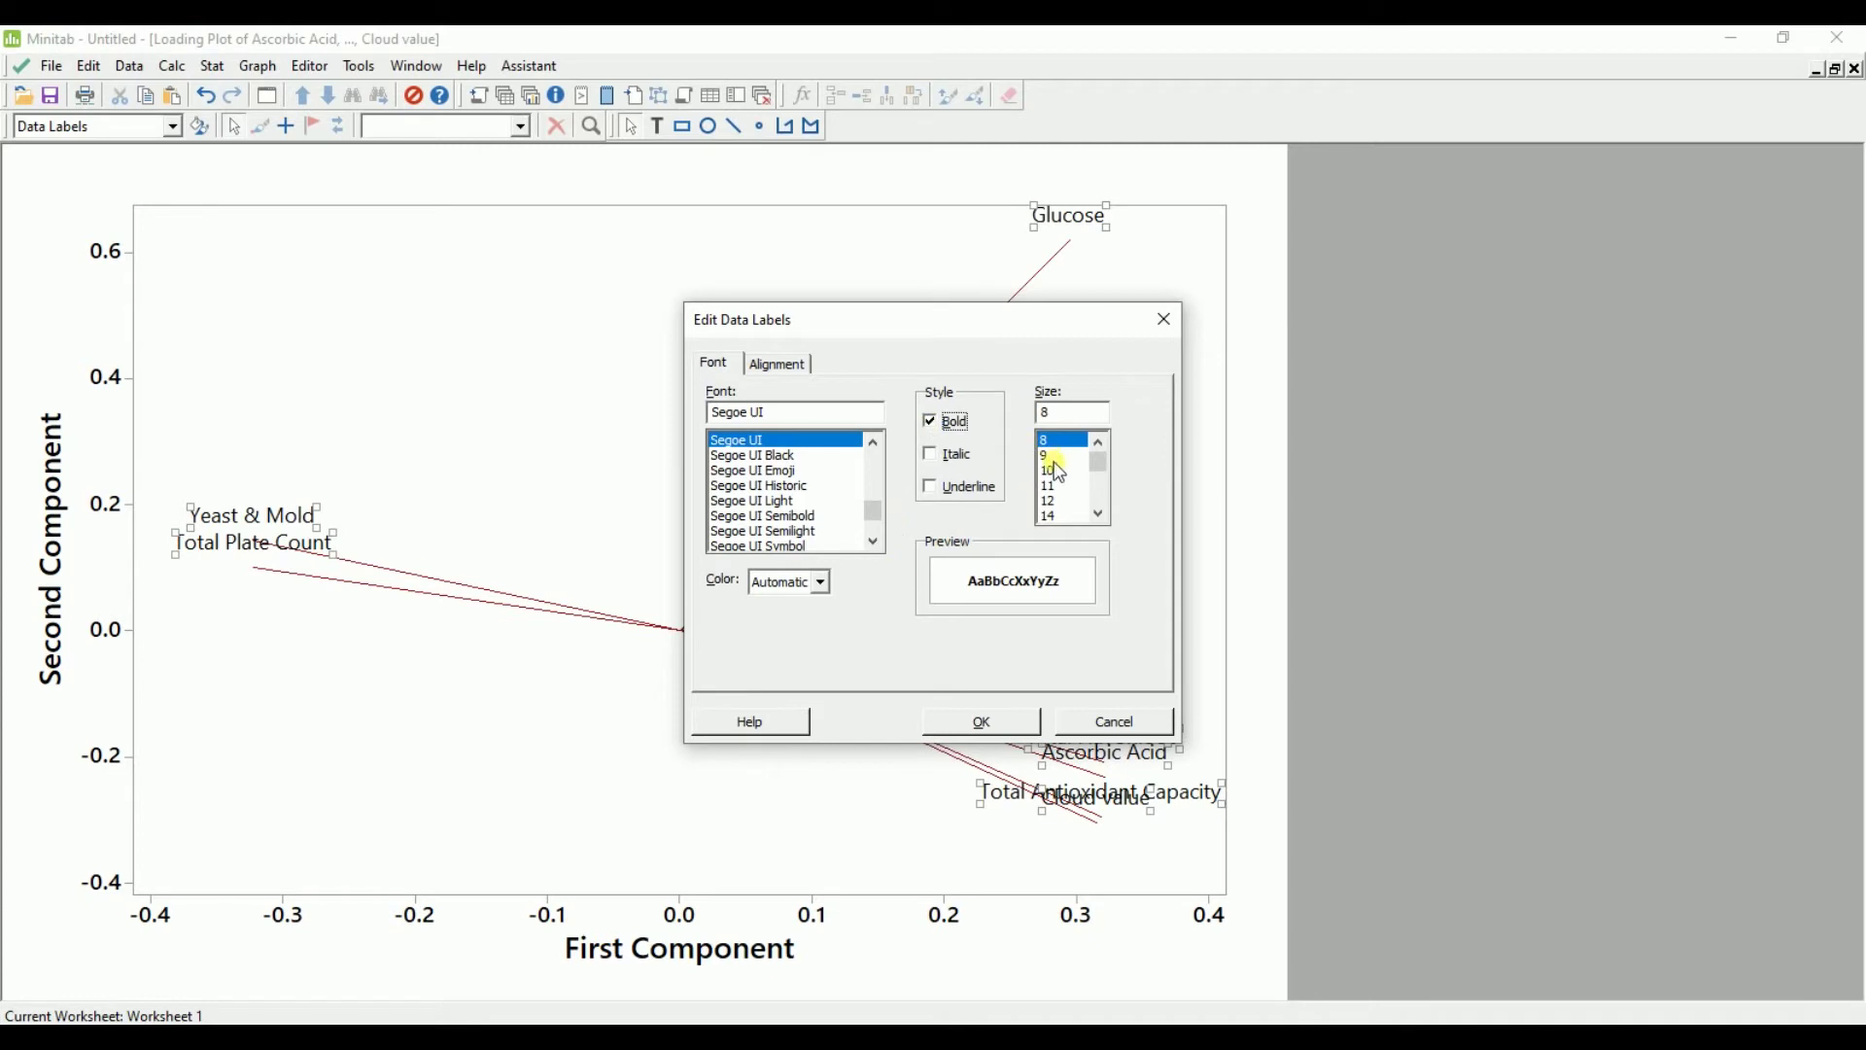
left_click(789, 583)
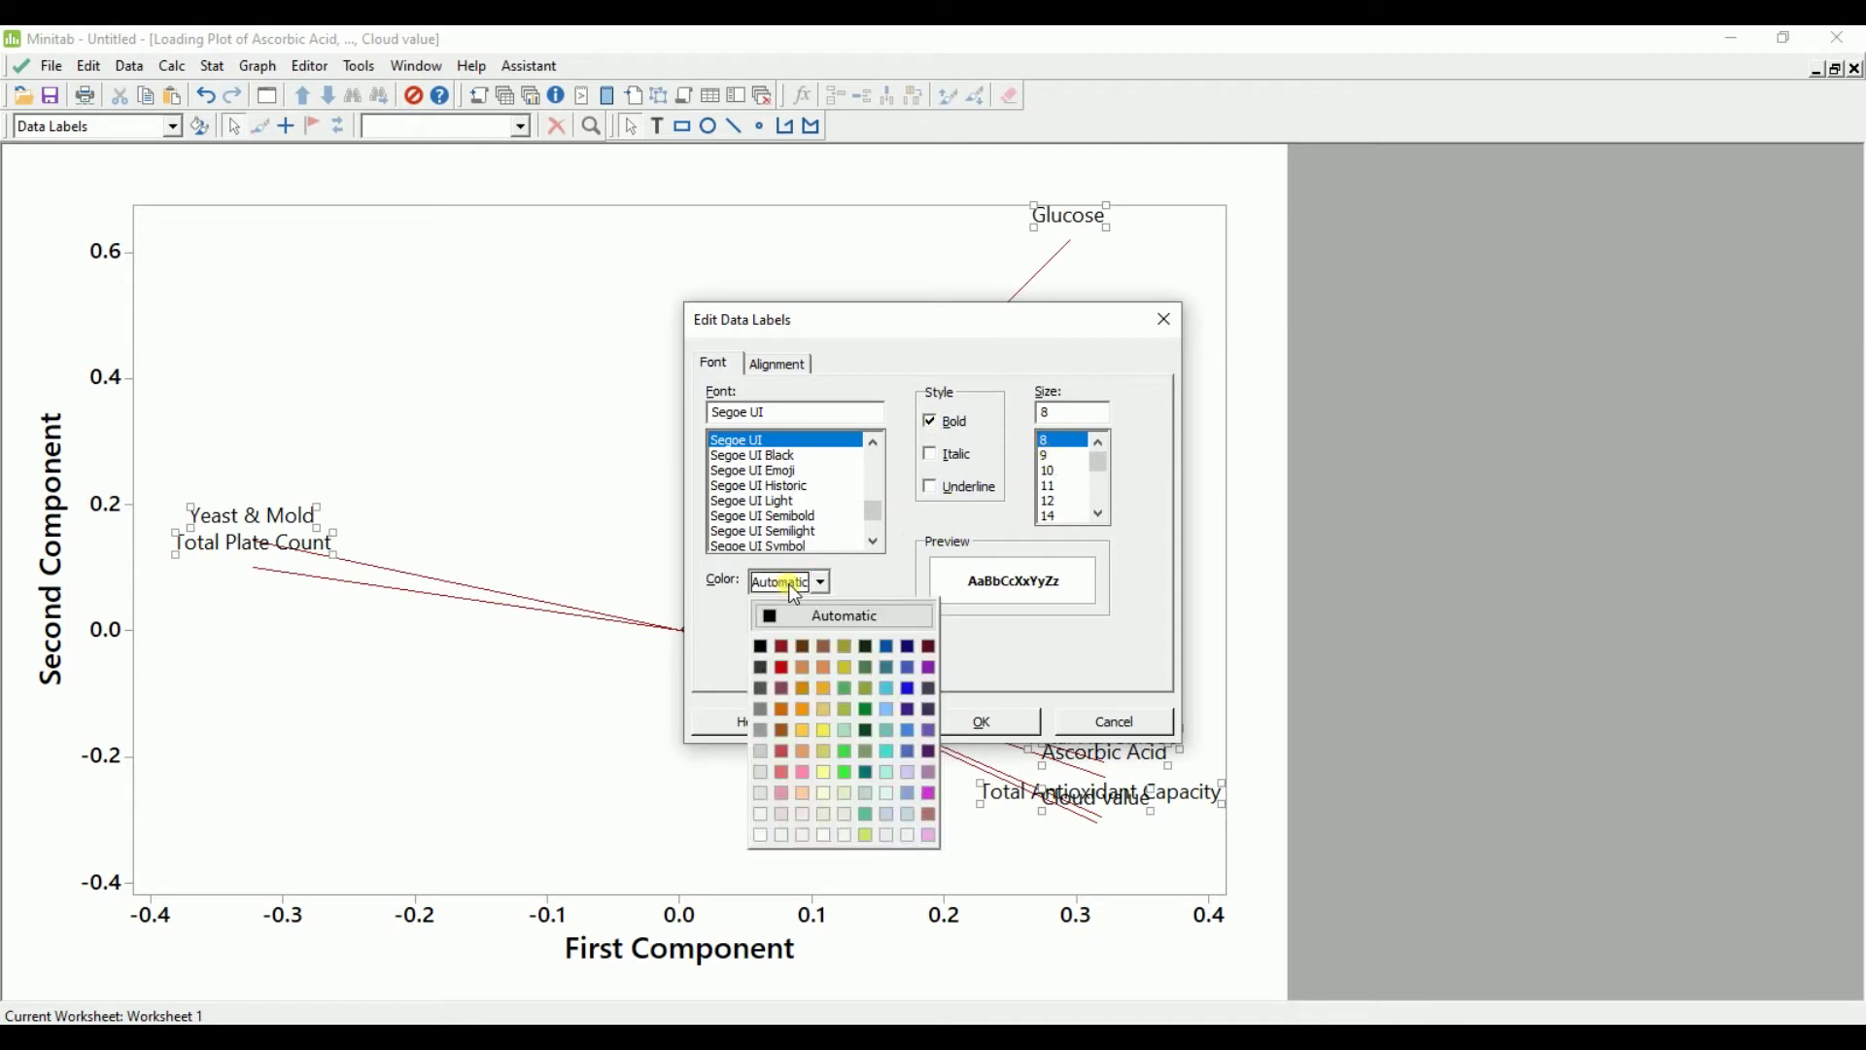
left_click(782, 672)
left_click(977, 721)
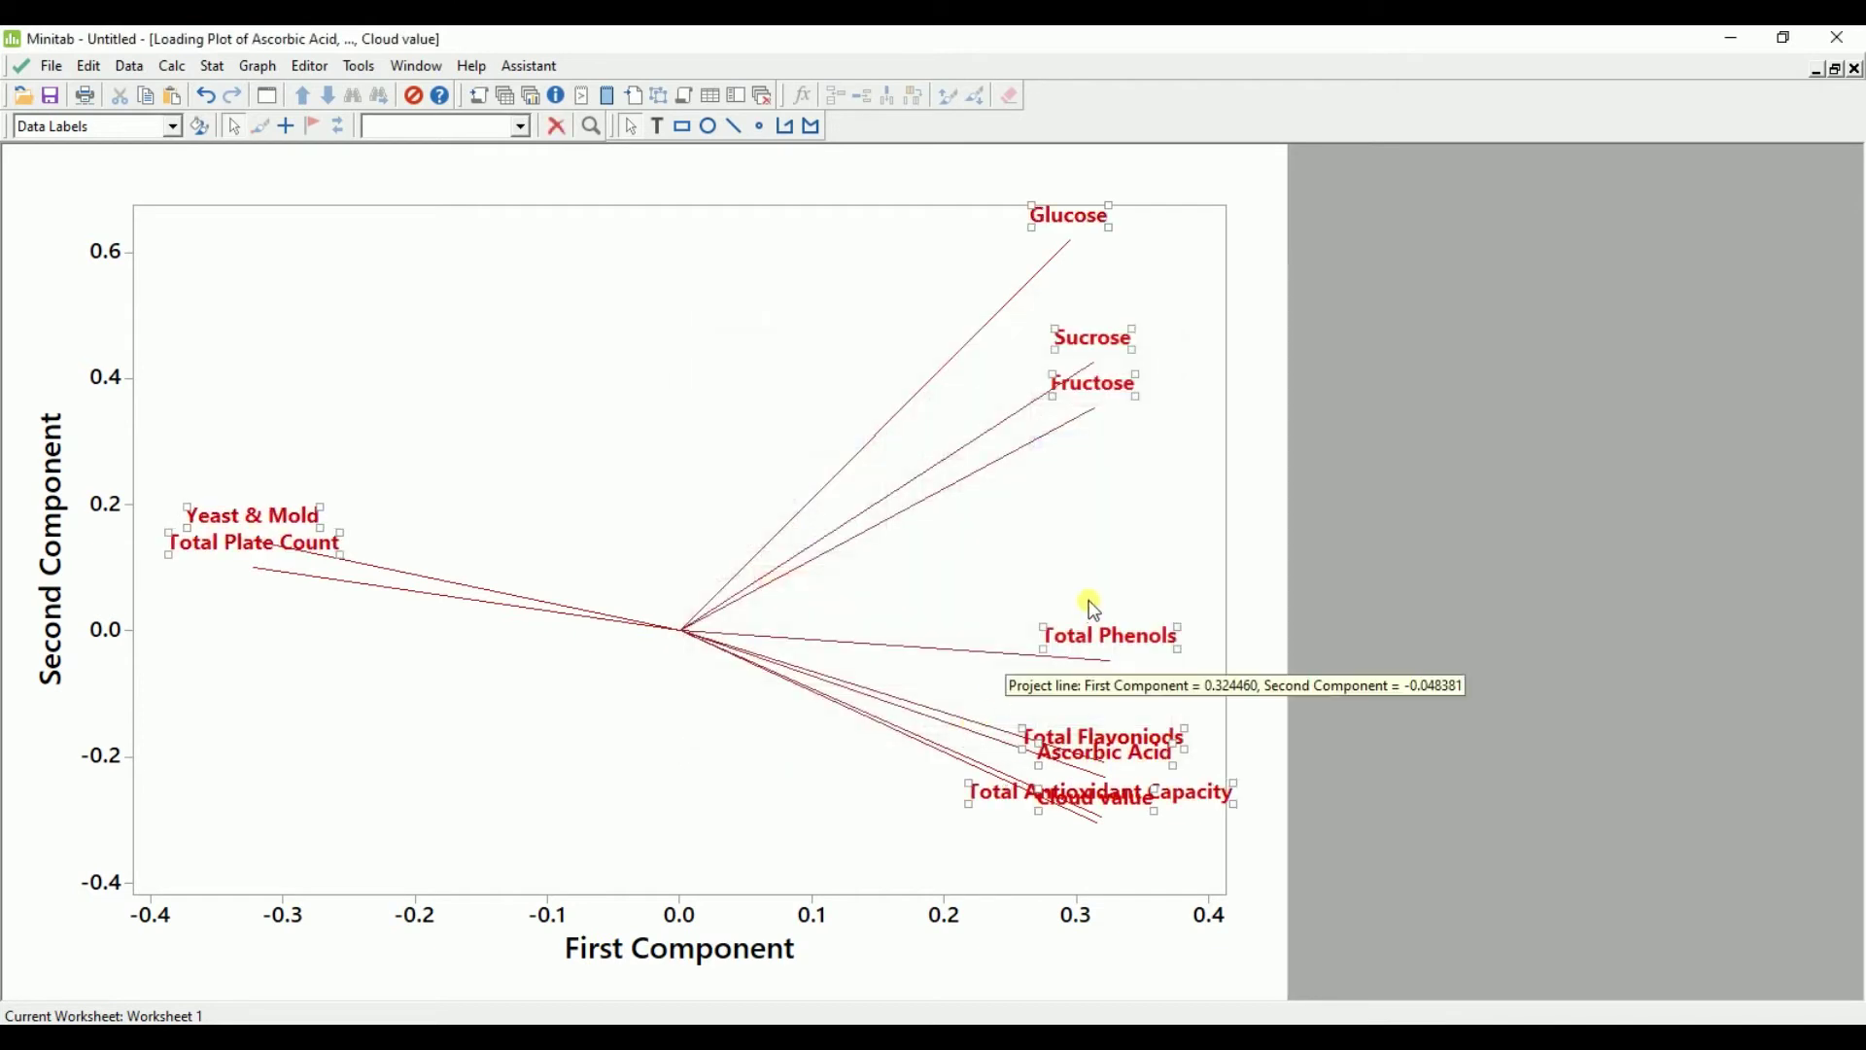
left_click(1085, 558)
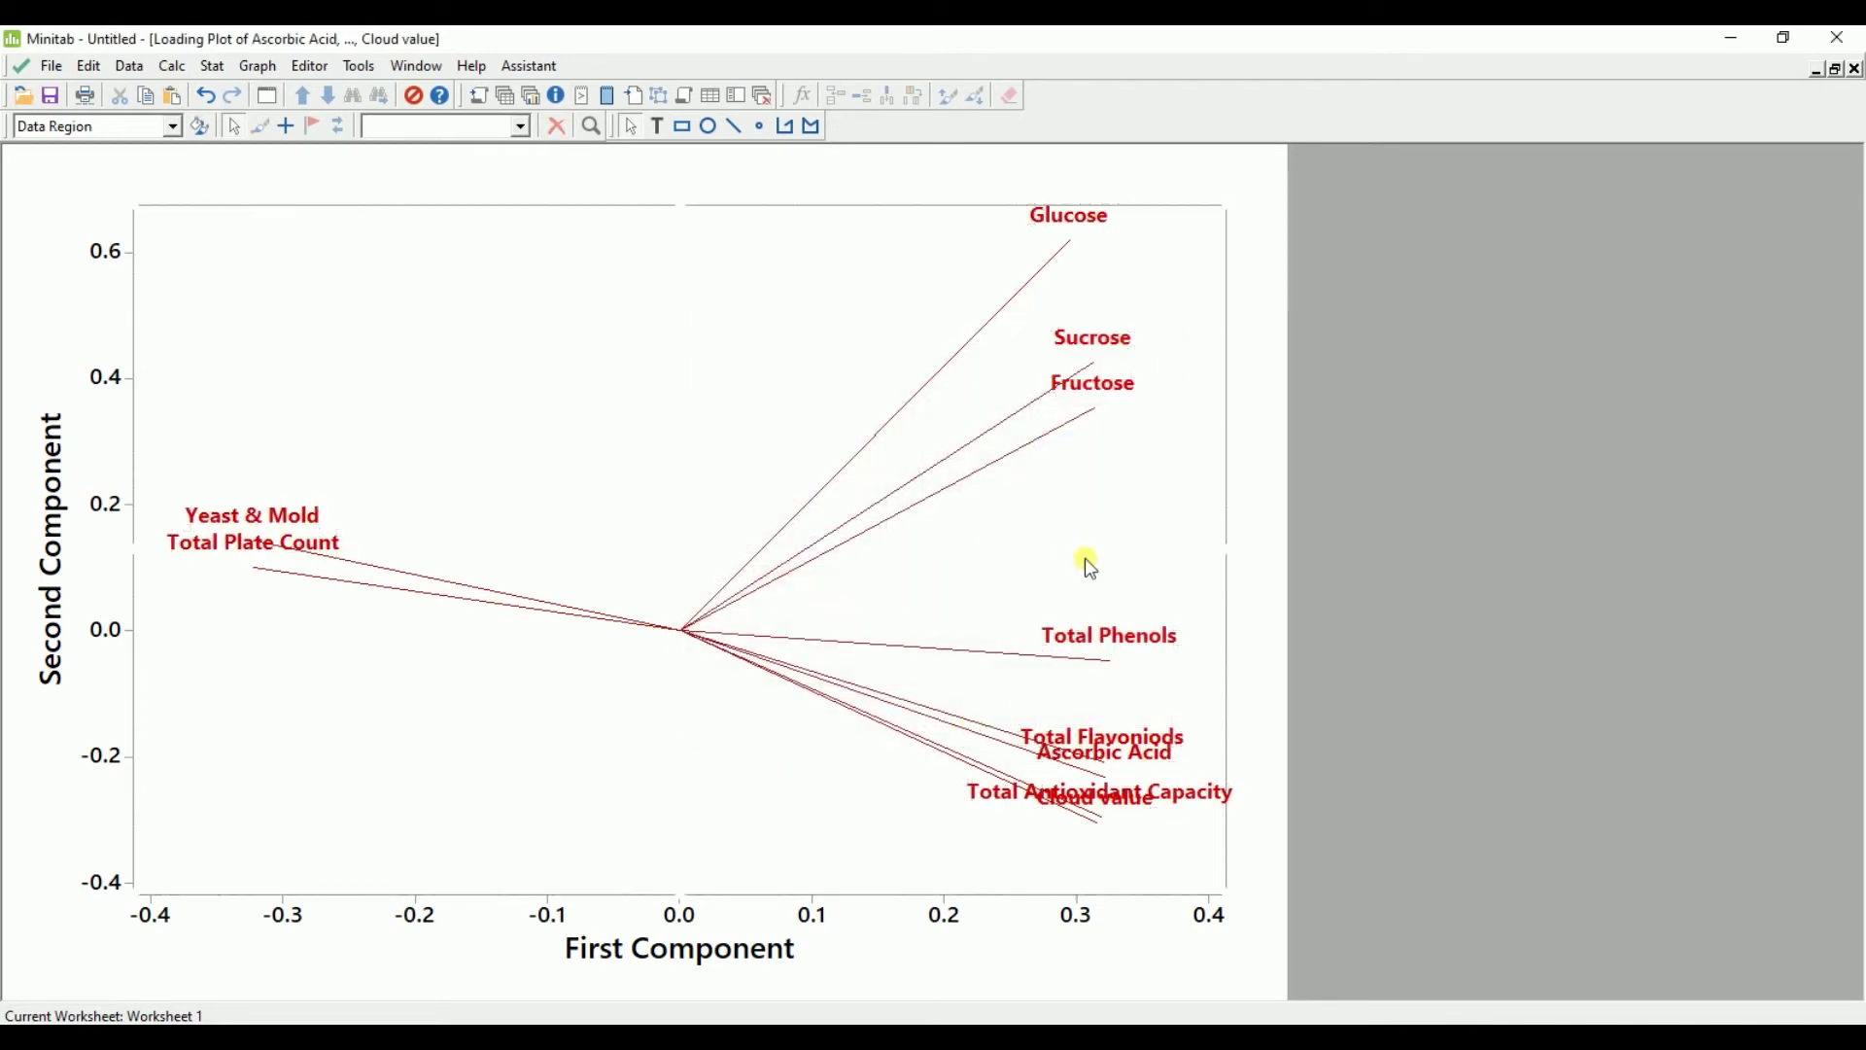
Reposition the Fructose, Sucrose and Glucose labels slightly to the right, beside the ends of their loading lines
left_click(1111, 389)
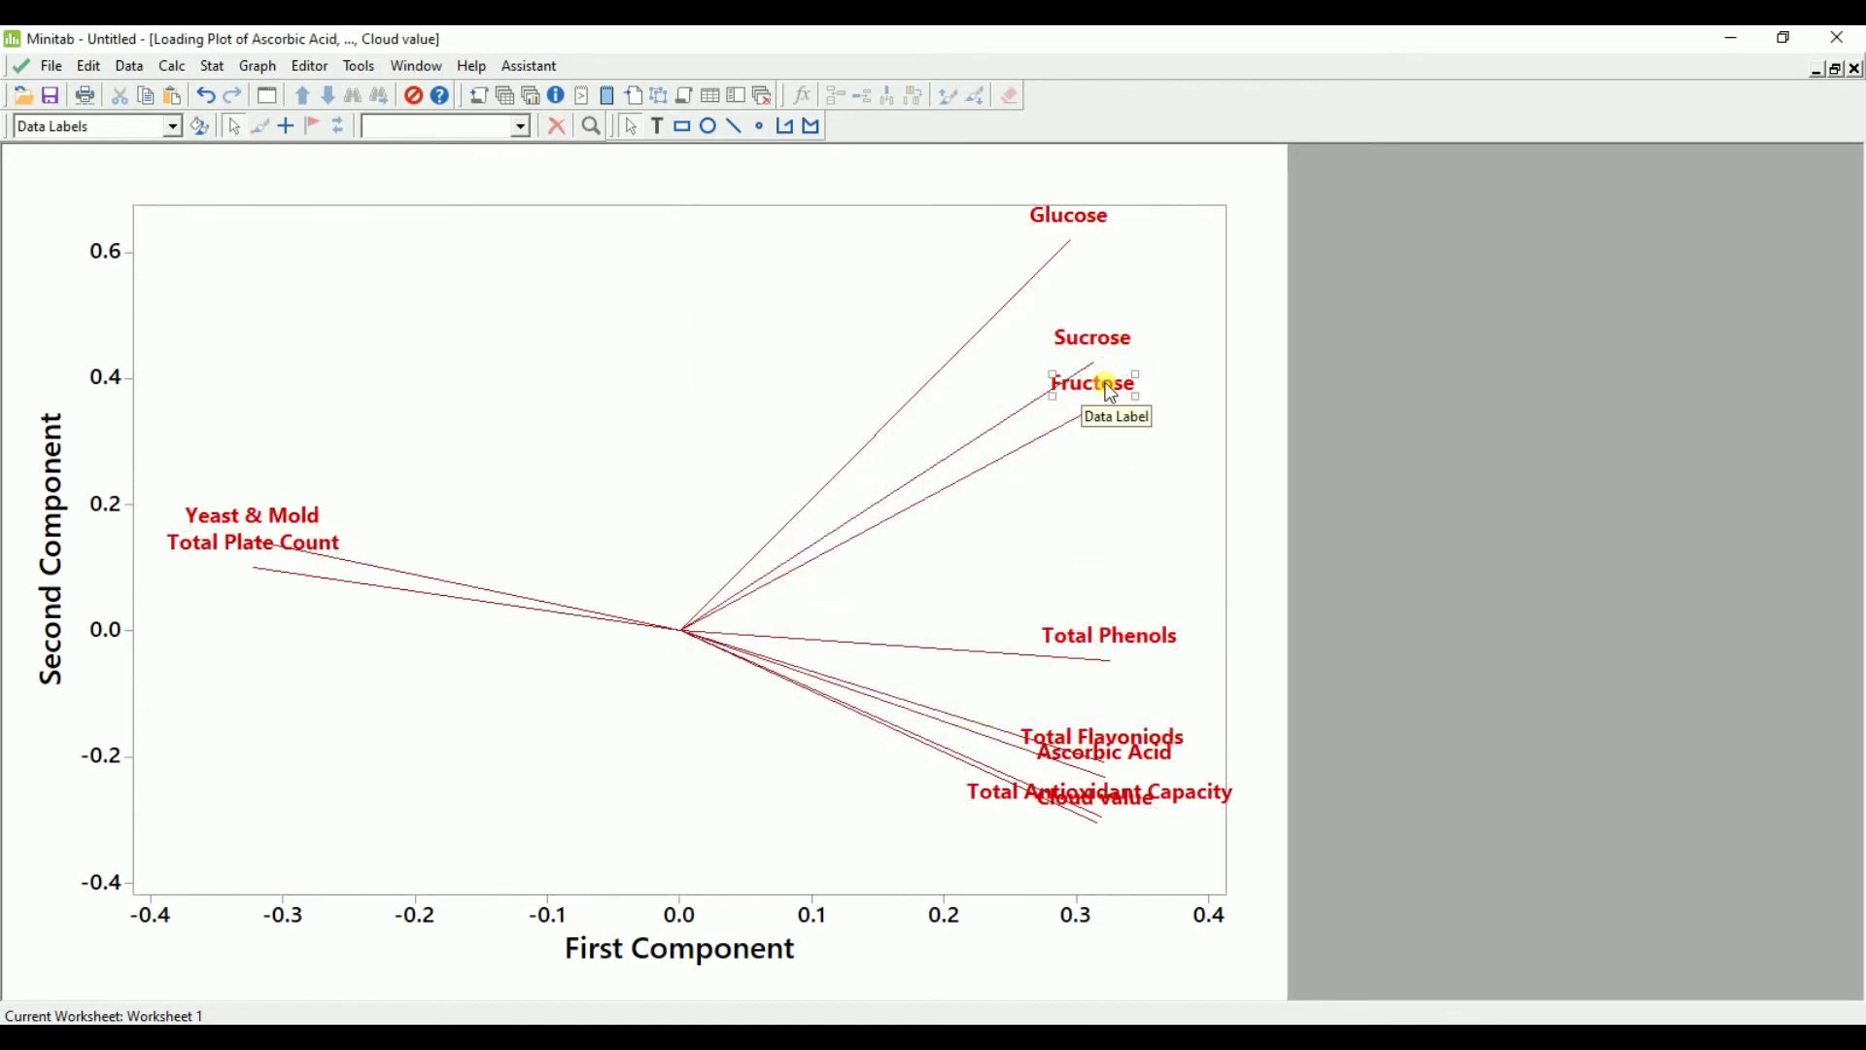
left_click_drag(1142, 416, 1159, 422)
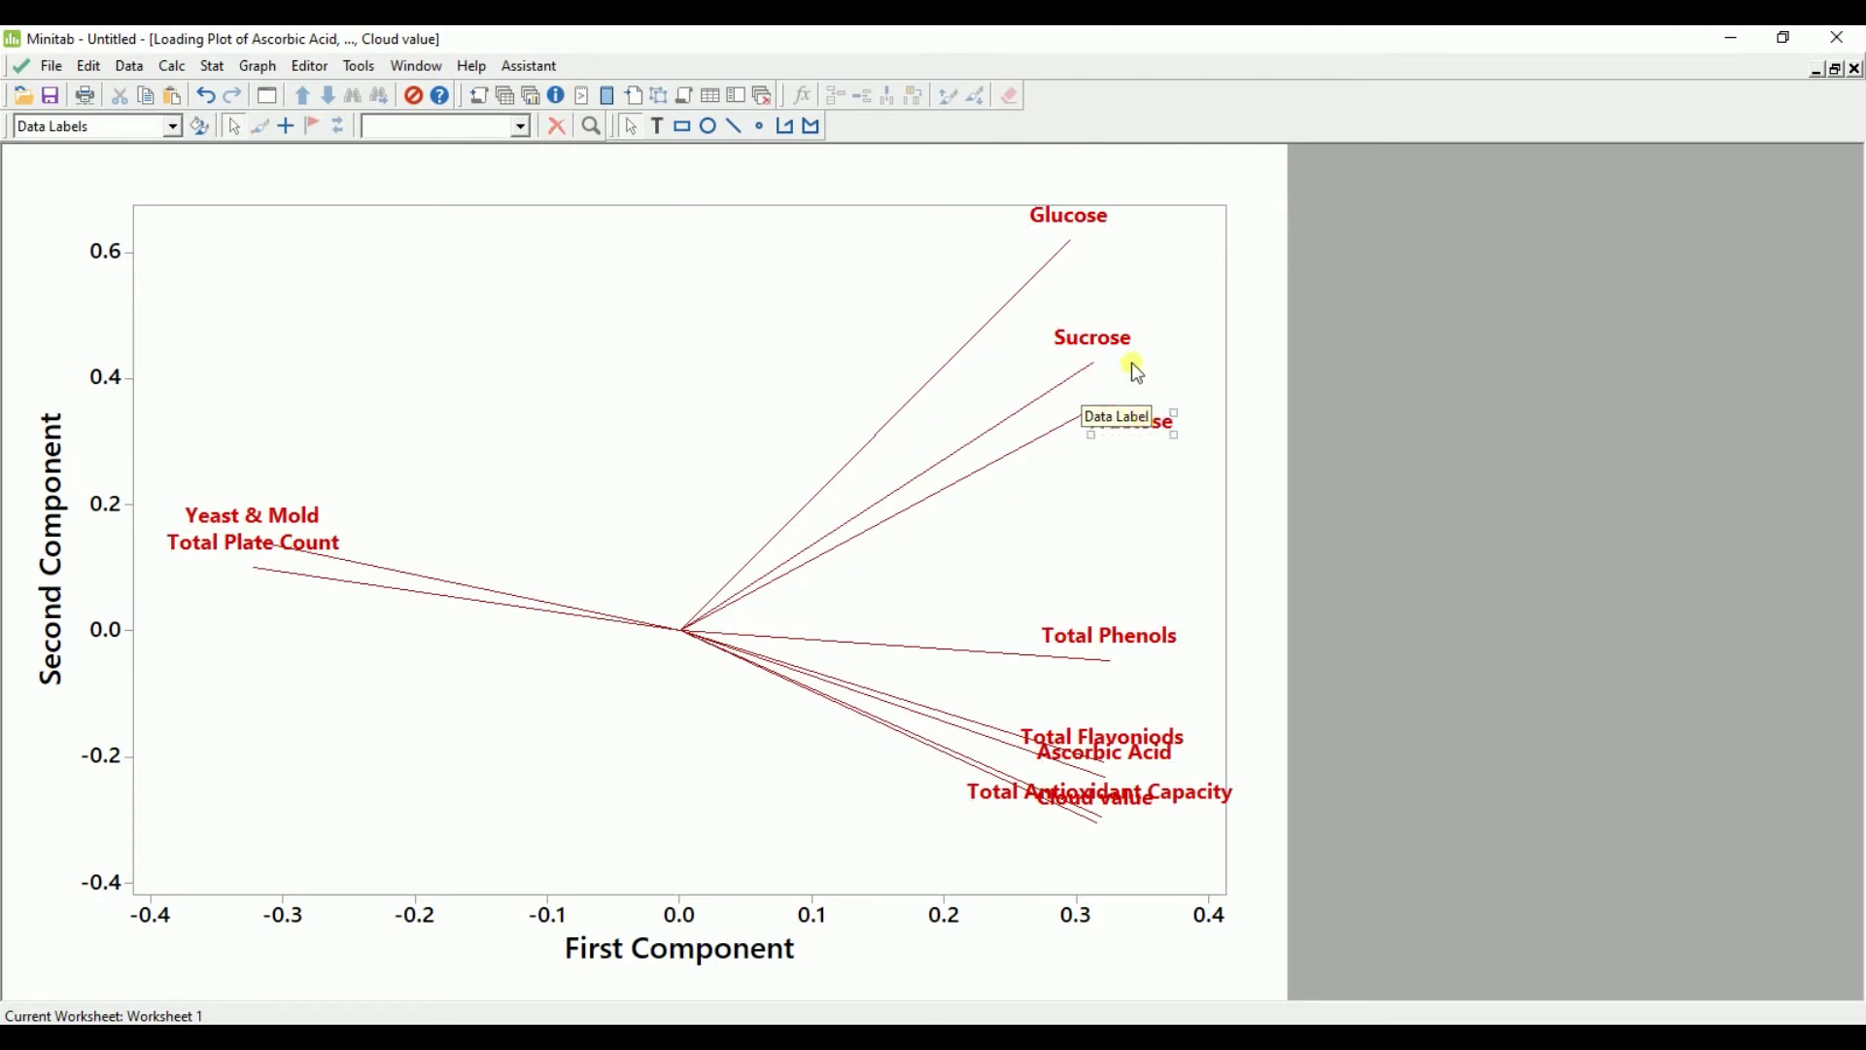
left_click(1100, 338)
double_click(1100, 338)
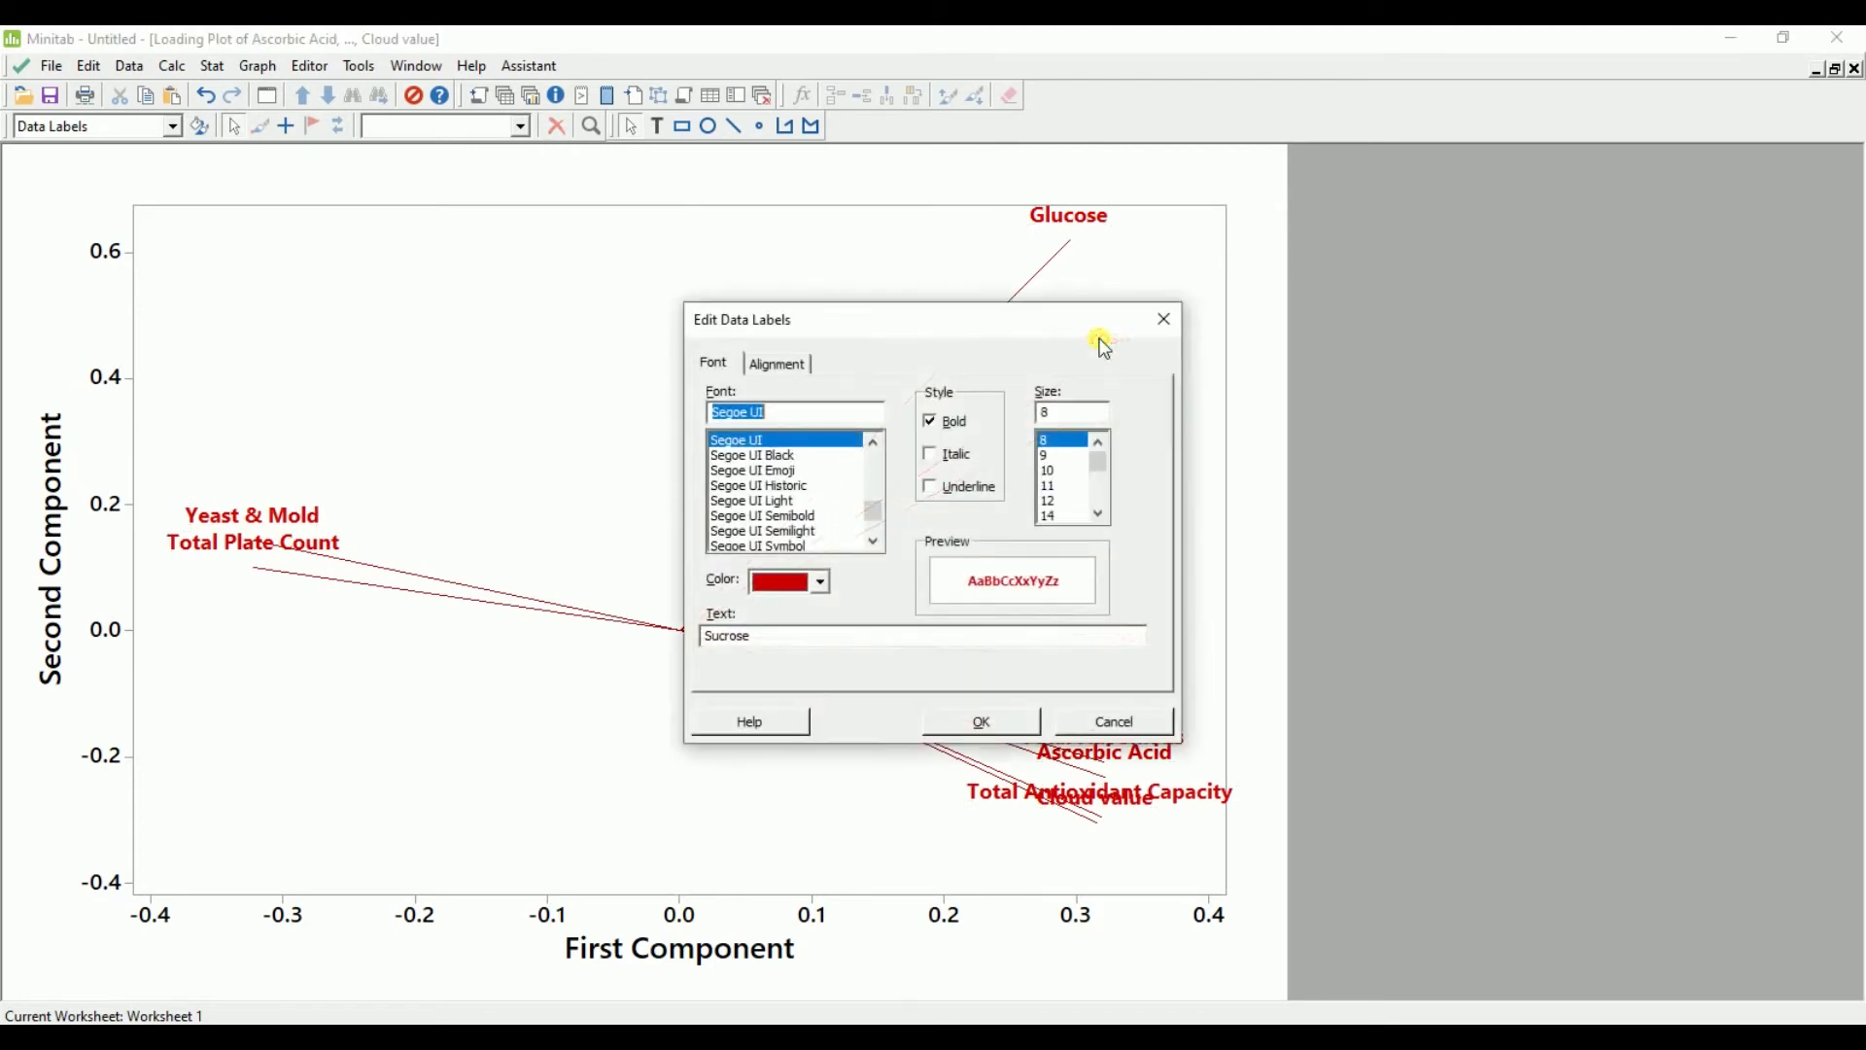
left_click(1172, 323)
left_click_drag(1137, 341, 1146, 353)
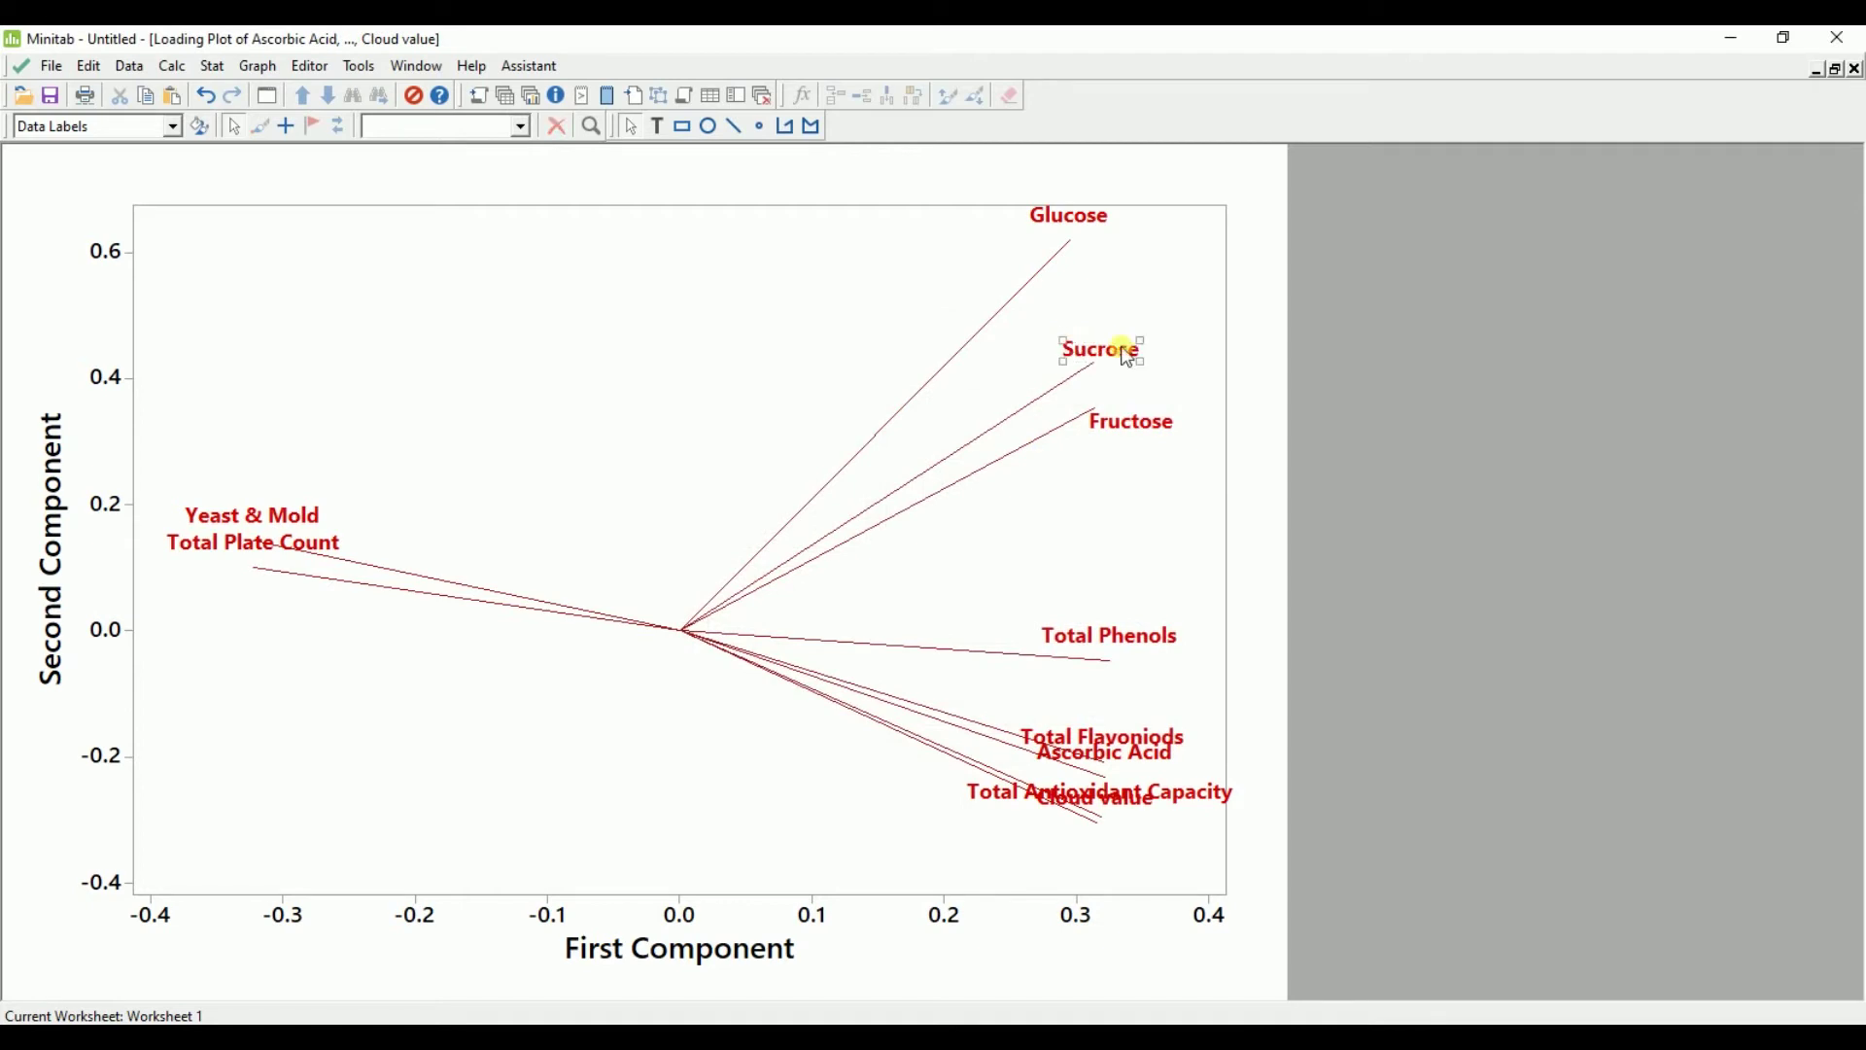
left_click(1086, 224)
left_click_drag(1086, 224, 1096, 230)
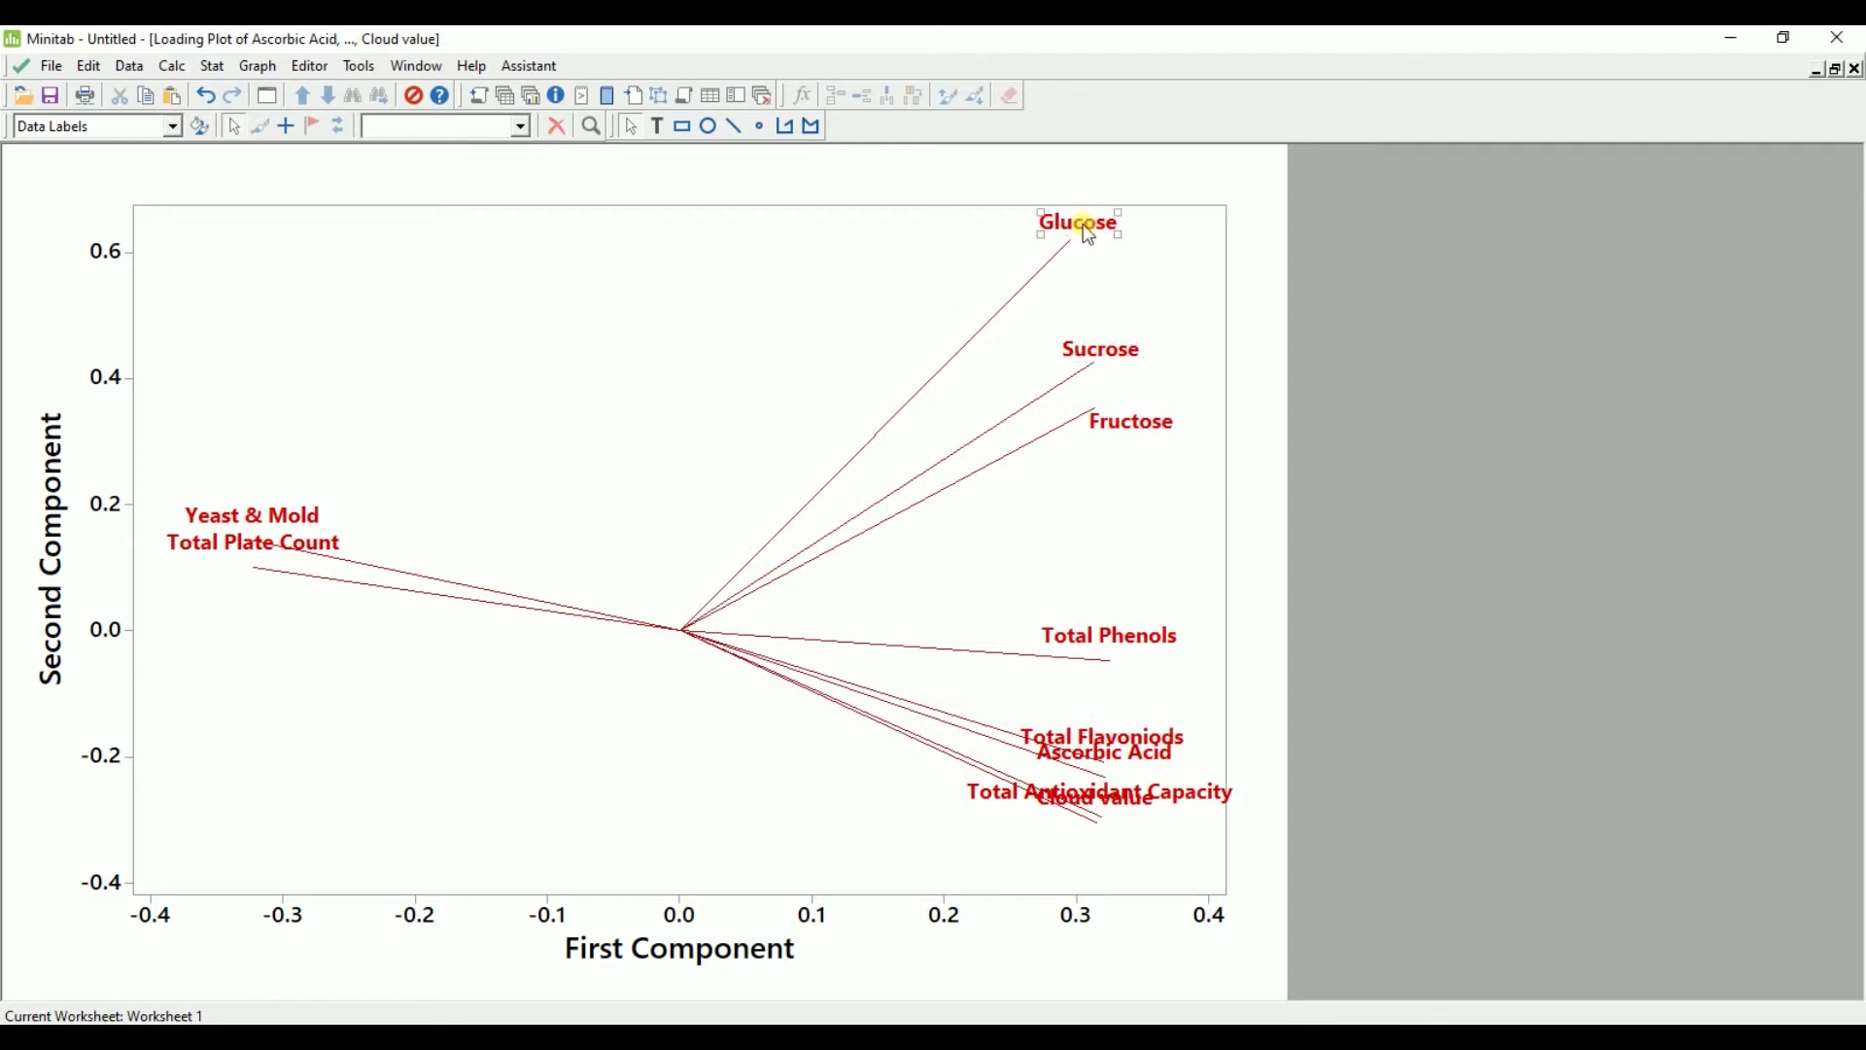
left_click(1134, 421)
left_click_drag(1134, 421, 1150, 403)
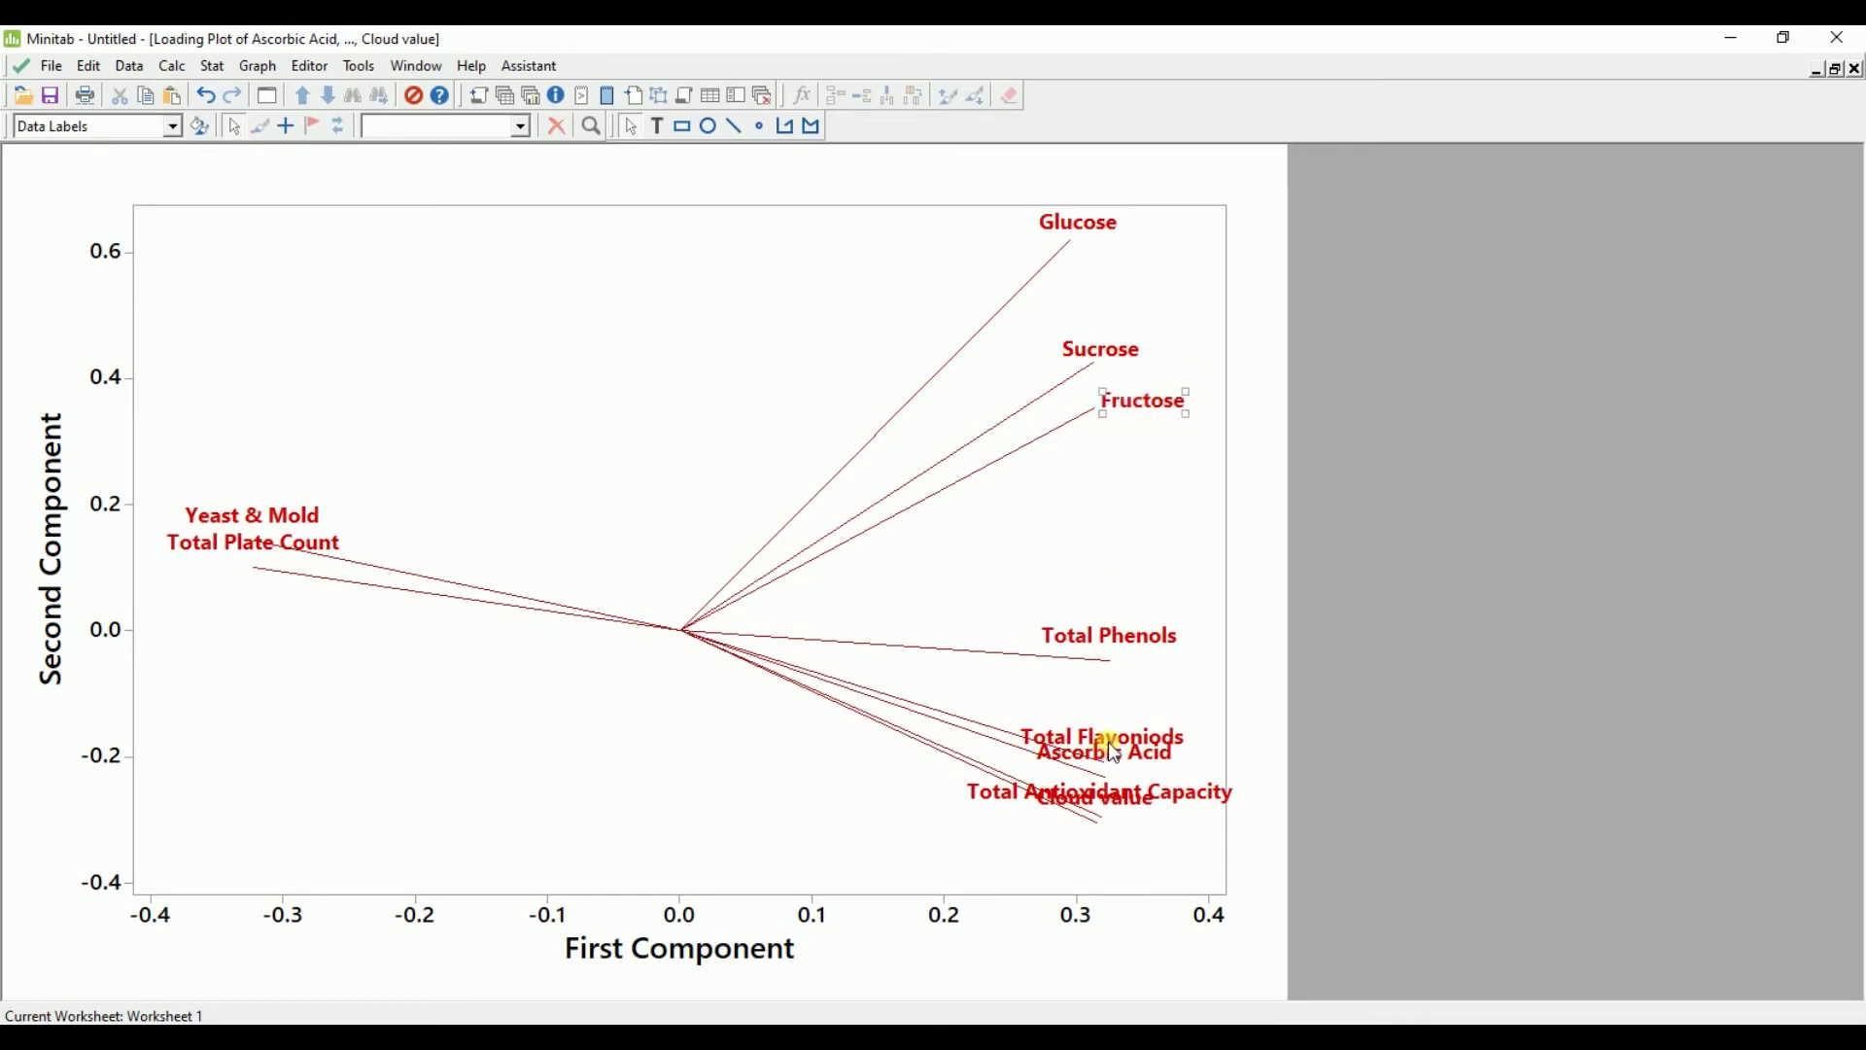
Separate the overlapping Cloud value and Total Antioxidant Capacity labels, placing Cloud value below the lowest loading line and the other to the right
left_click(1113, 810)
left_click_drag(1128, 803, 1081, 848)
left_click(1133, 799)
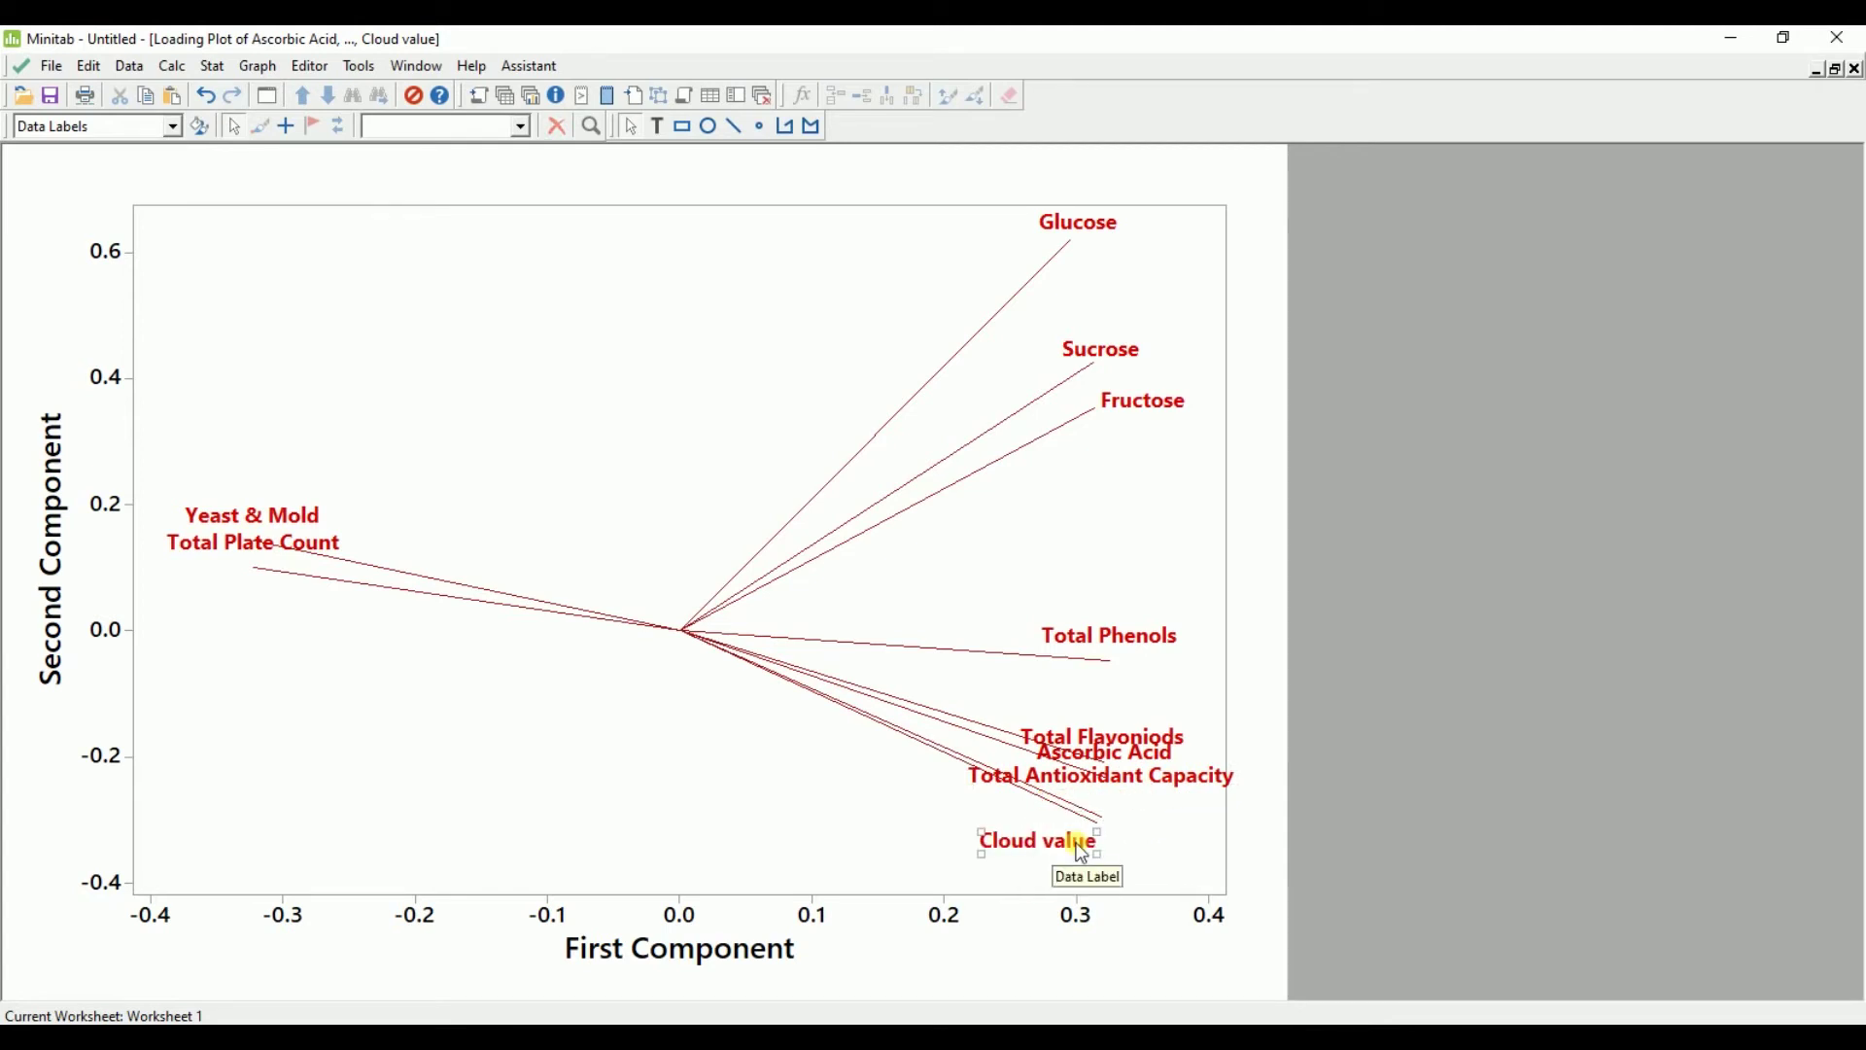
mouse_move(1153, 778)
left_mouse_down()
mouse_move(1203, 805)
mouse_move(1176, 804)
left_mouse_up()
Shorten the Total Antioxidant Capacity label's text to "TAOC"
double_click(1166, 815)
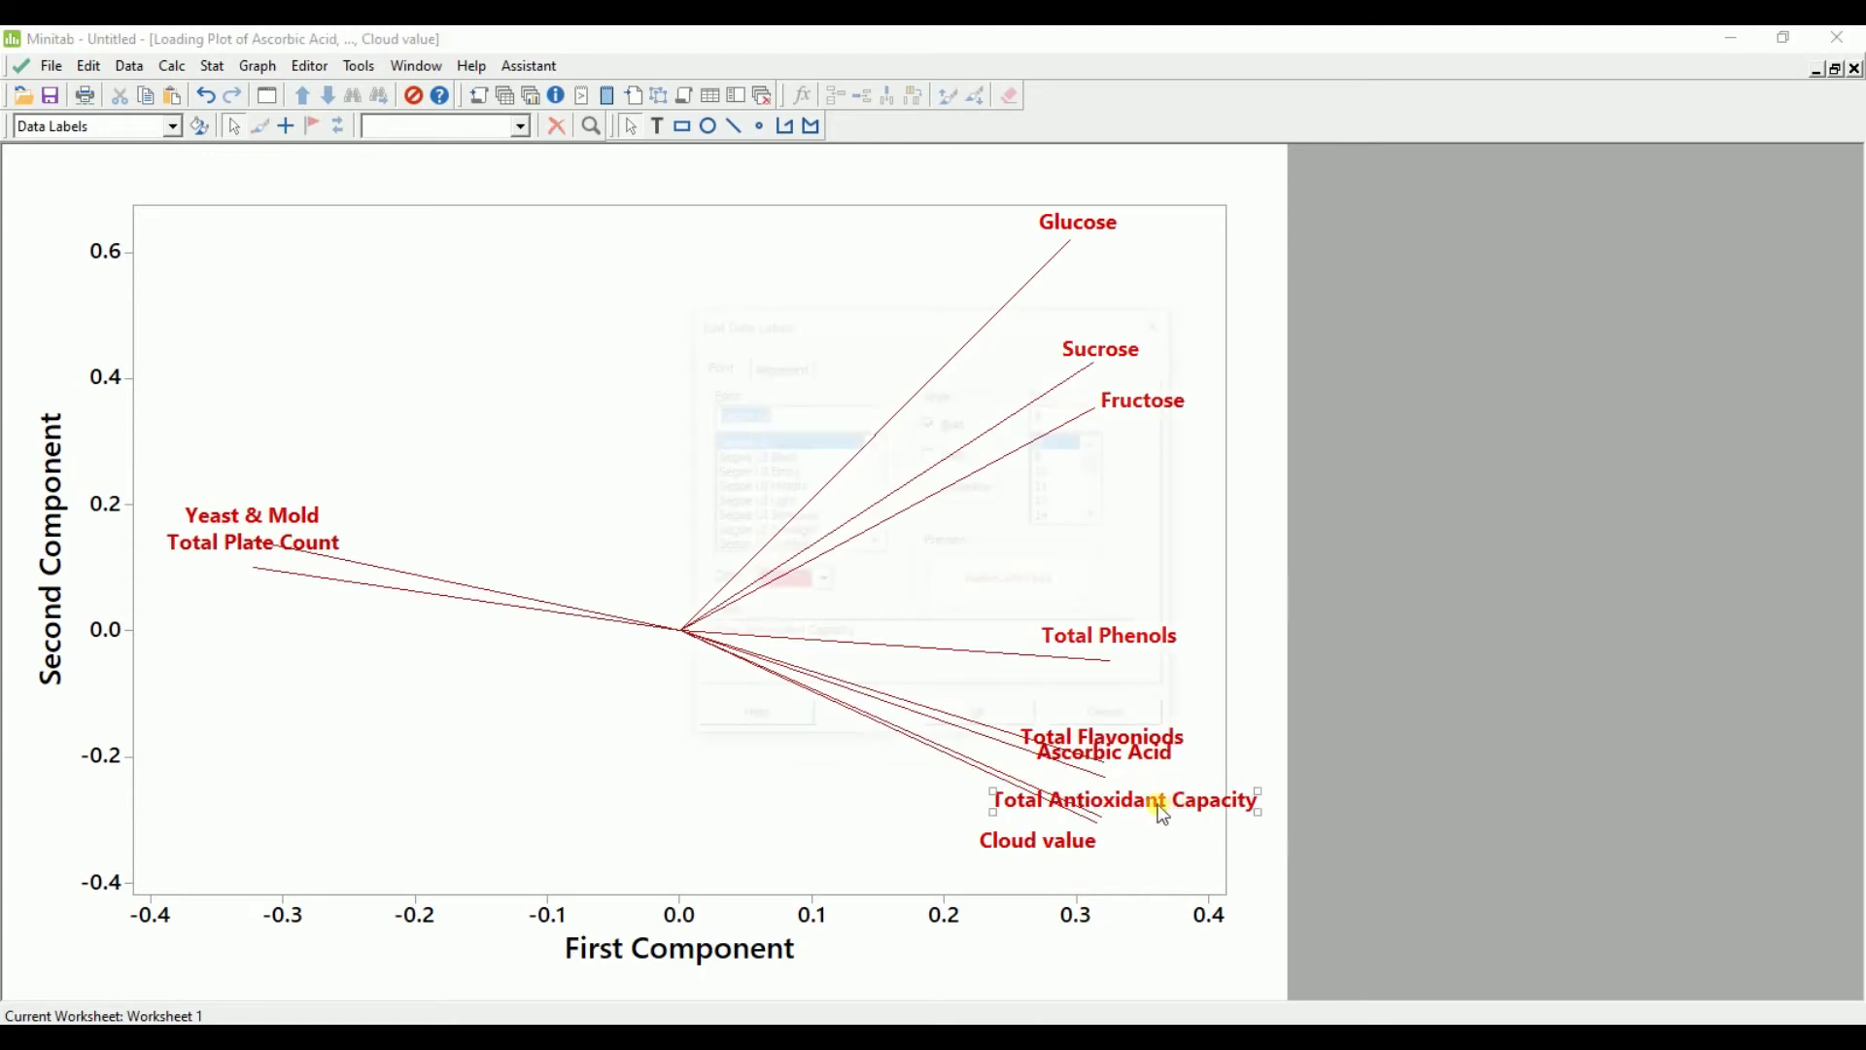
left_click_drag(859, 635, 669, 627)
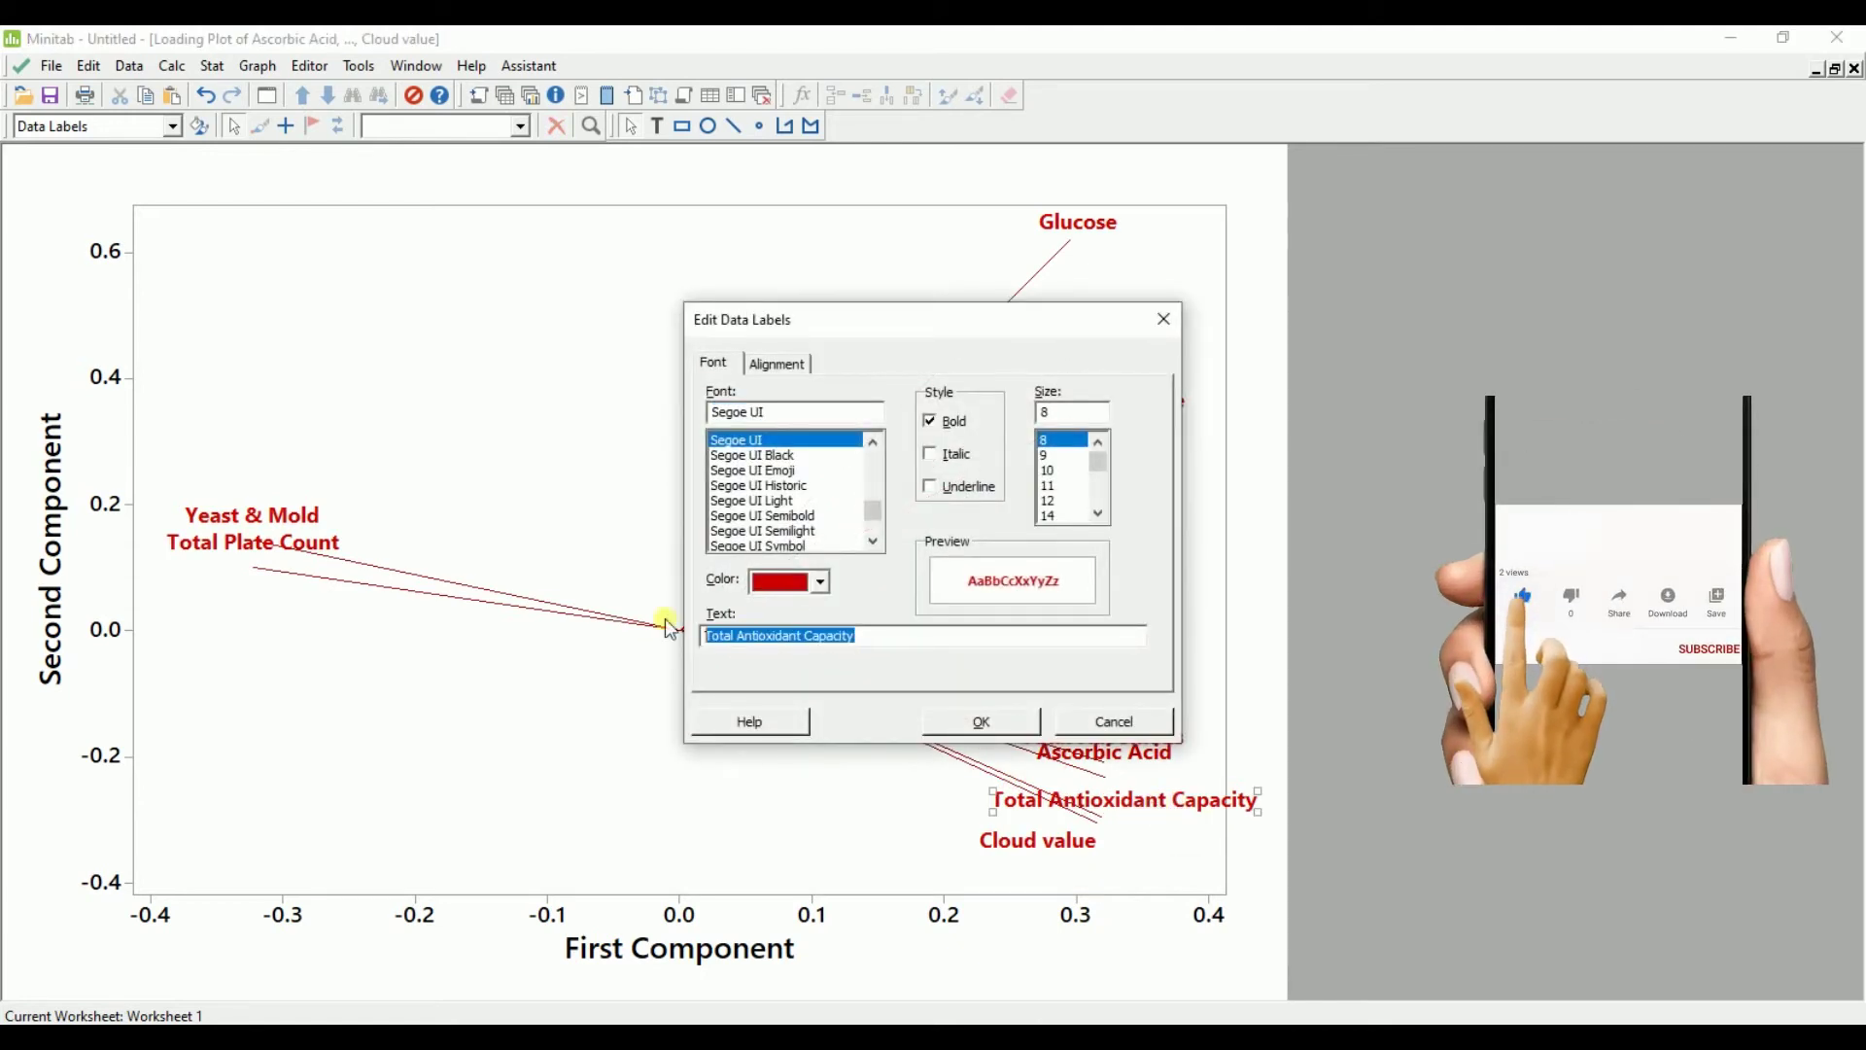
type("T")
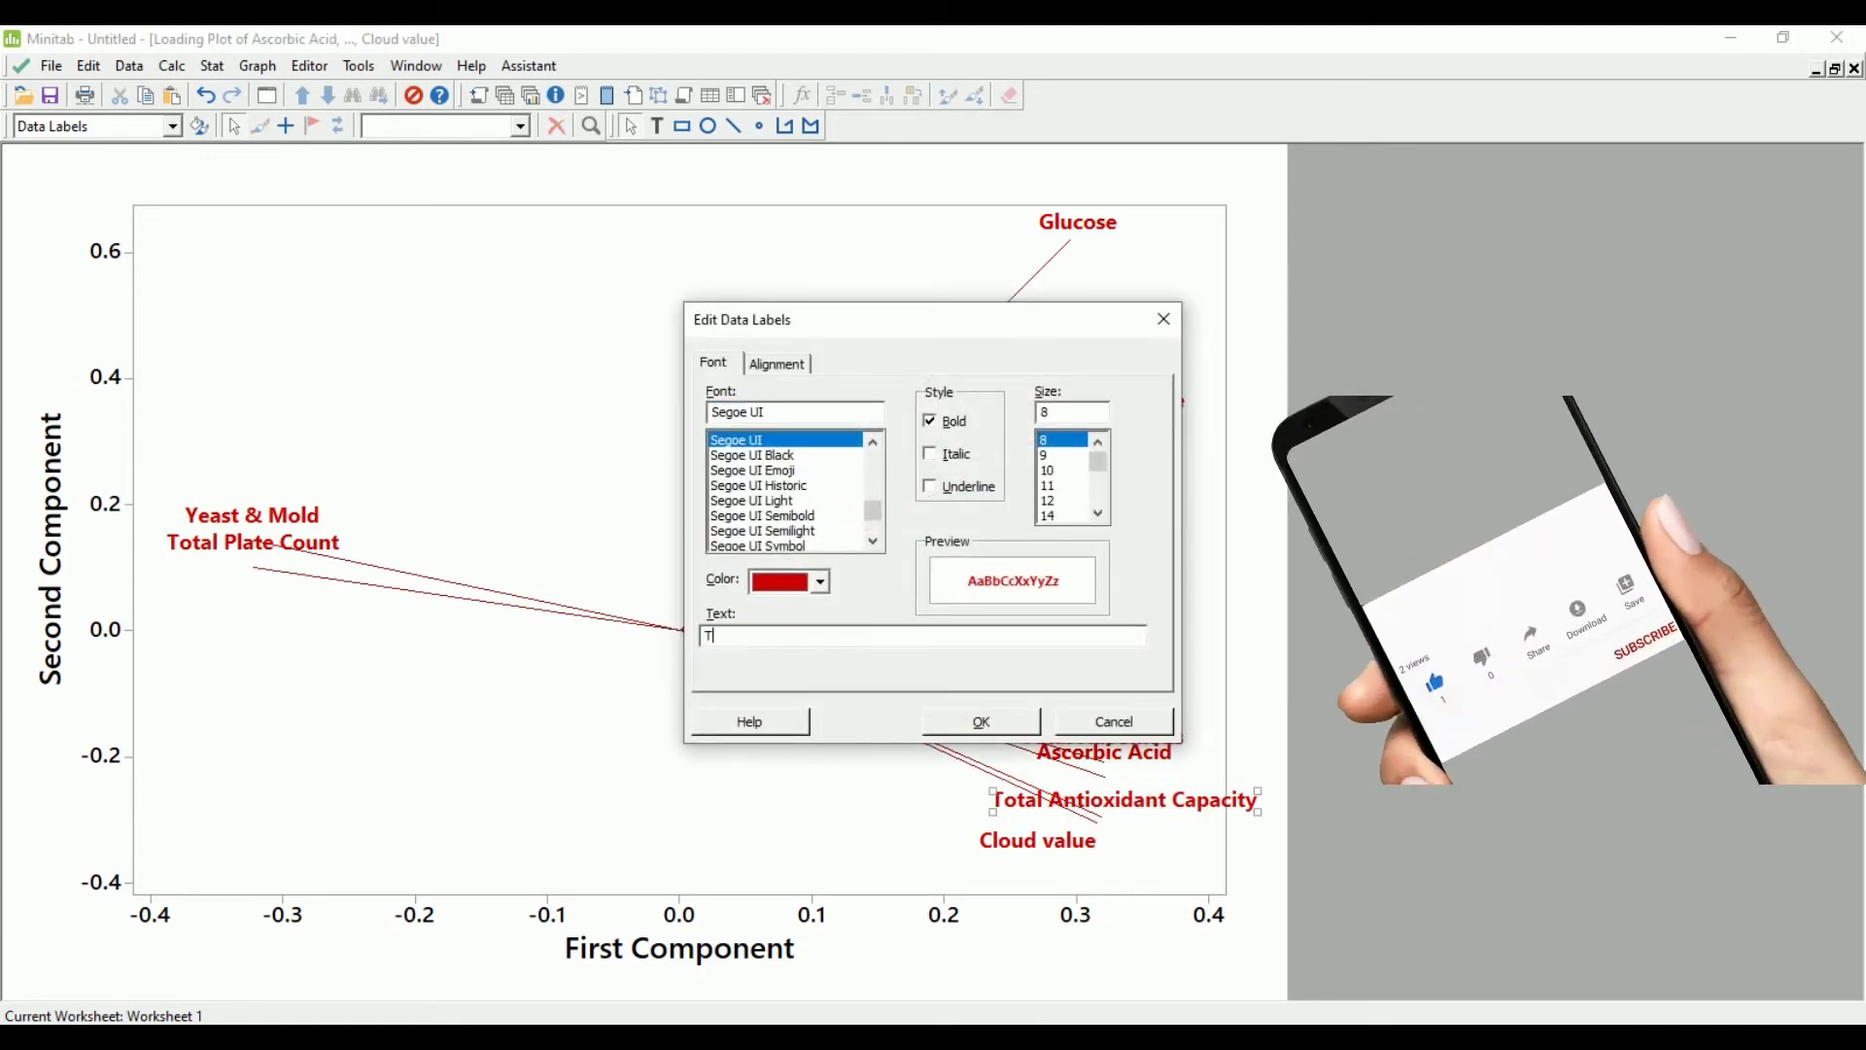
type("AOC")
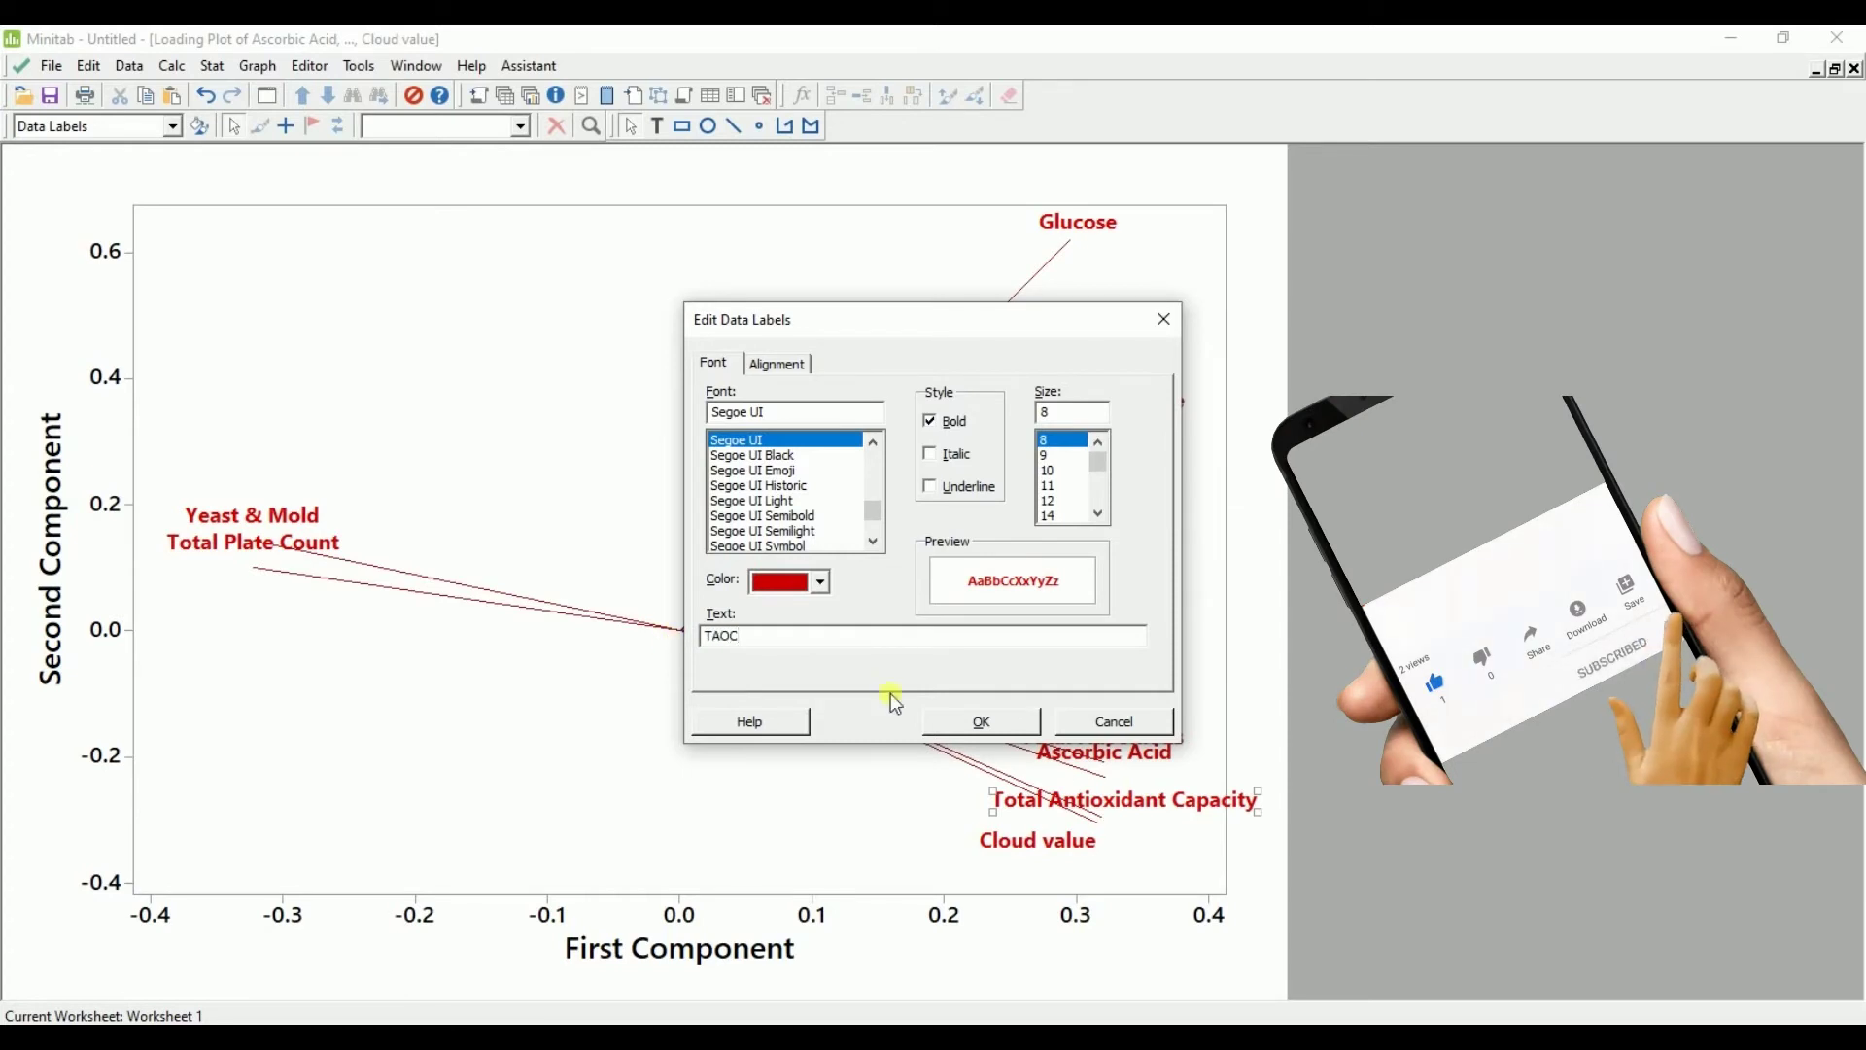
left_click(992, 727)
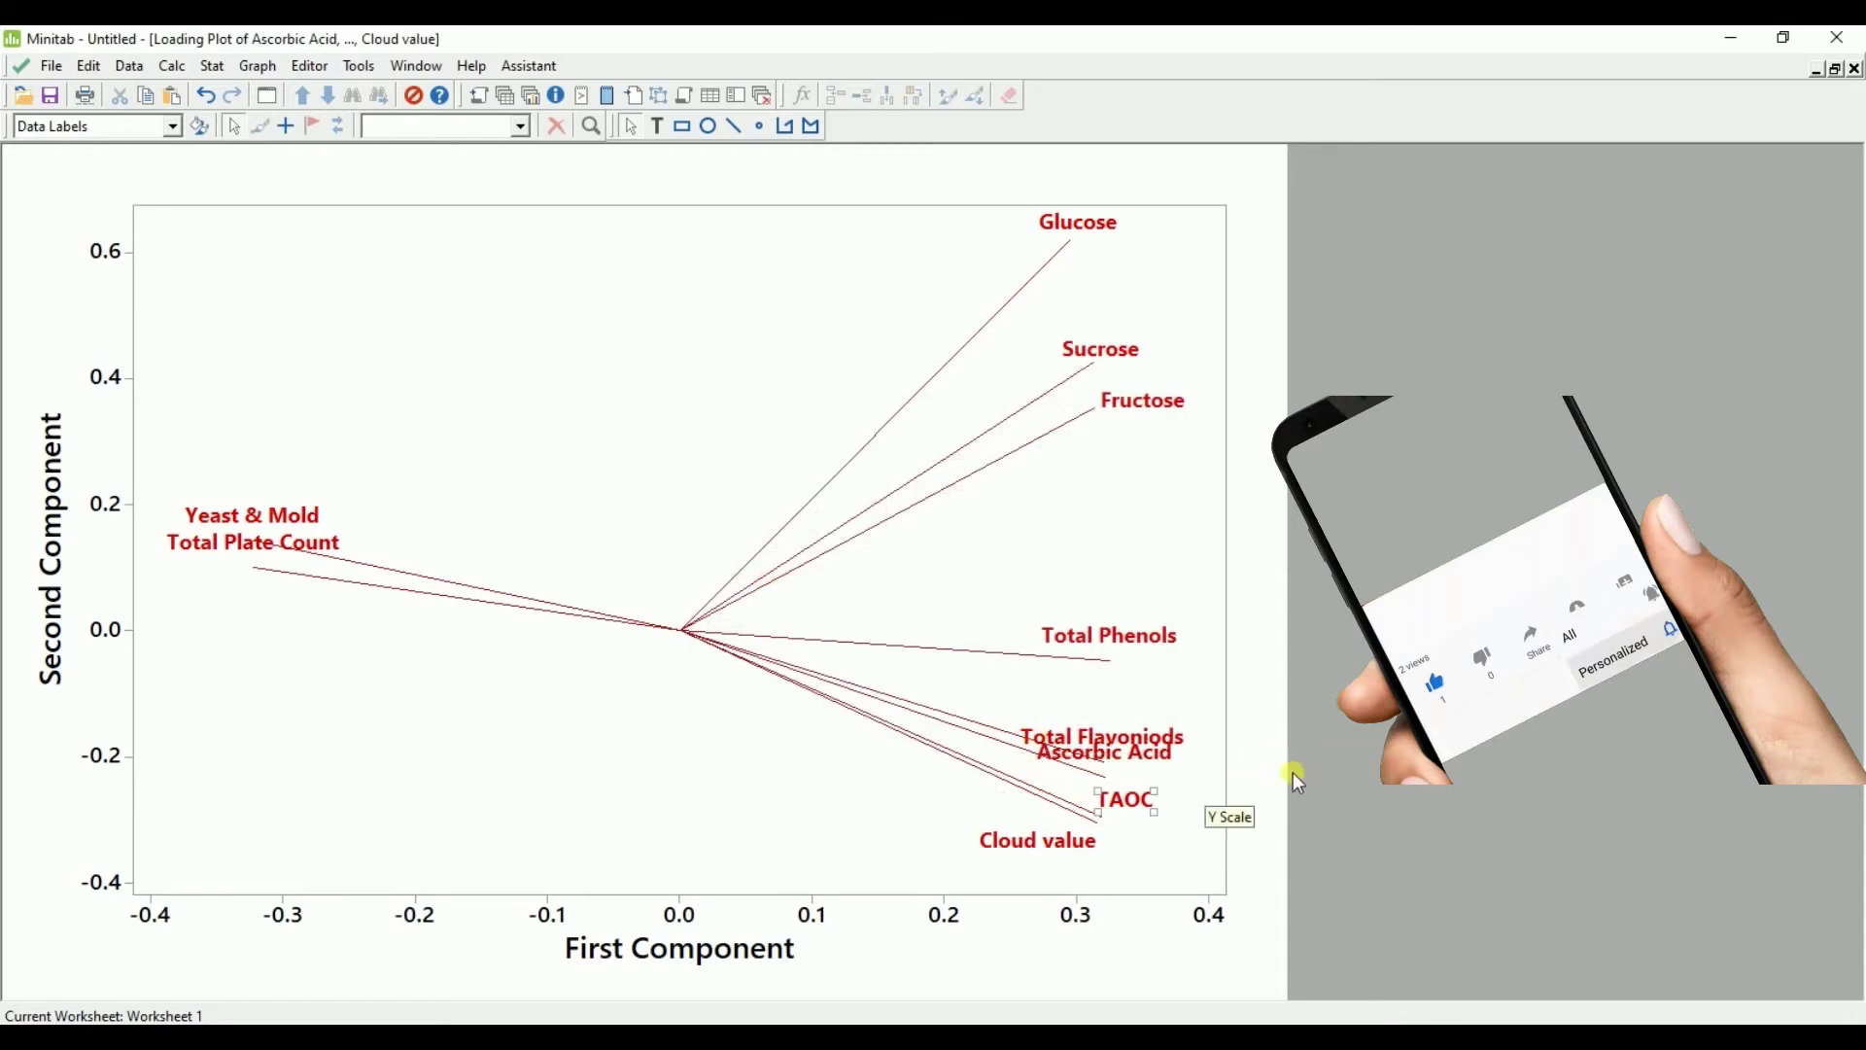
Spread out the Ascorbic Acid, TAOC and Total Flavoniods labels near their line ends so that they no longer overlap
left_click(1151, 758)
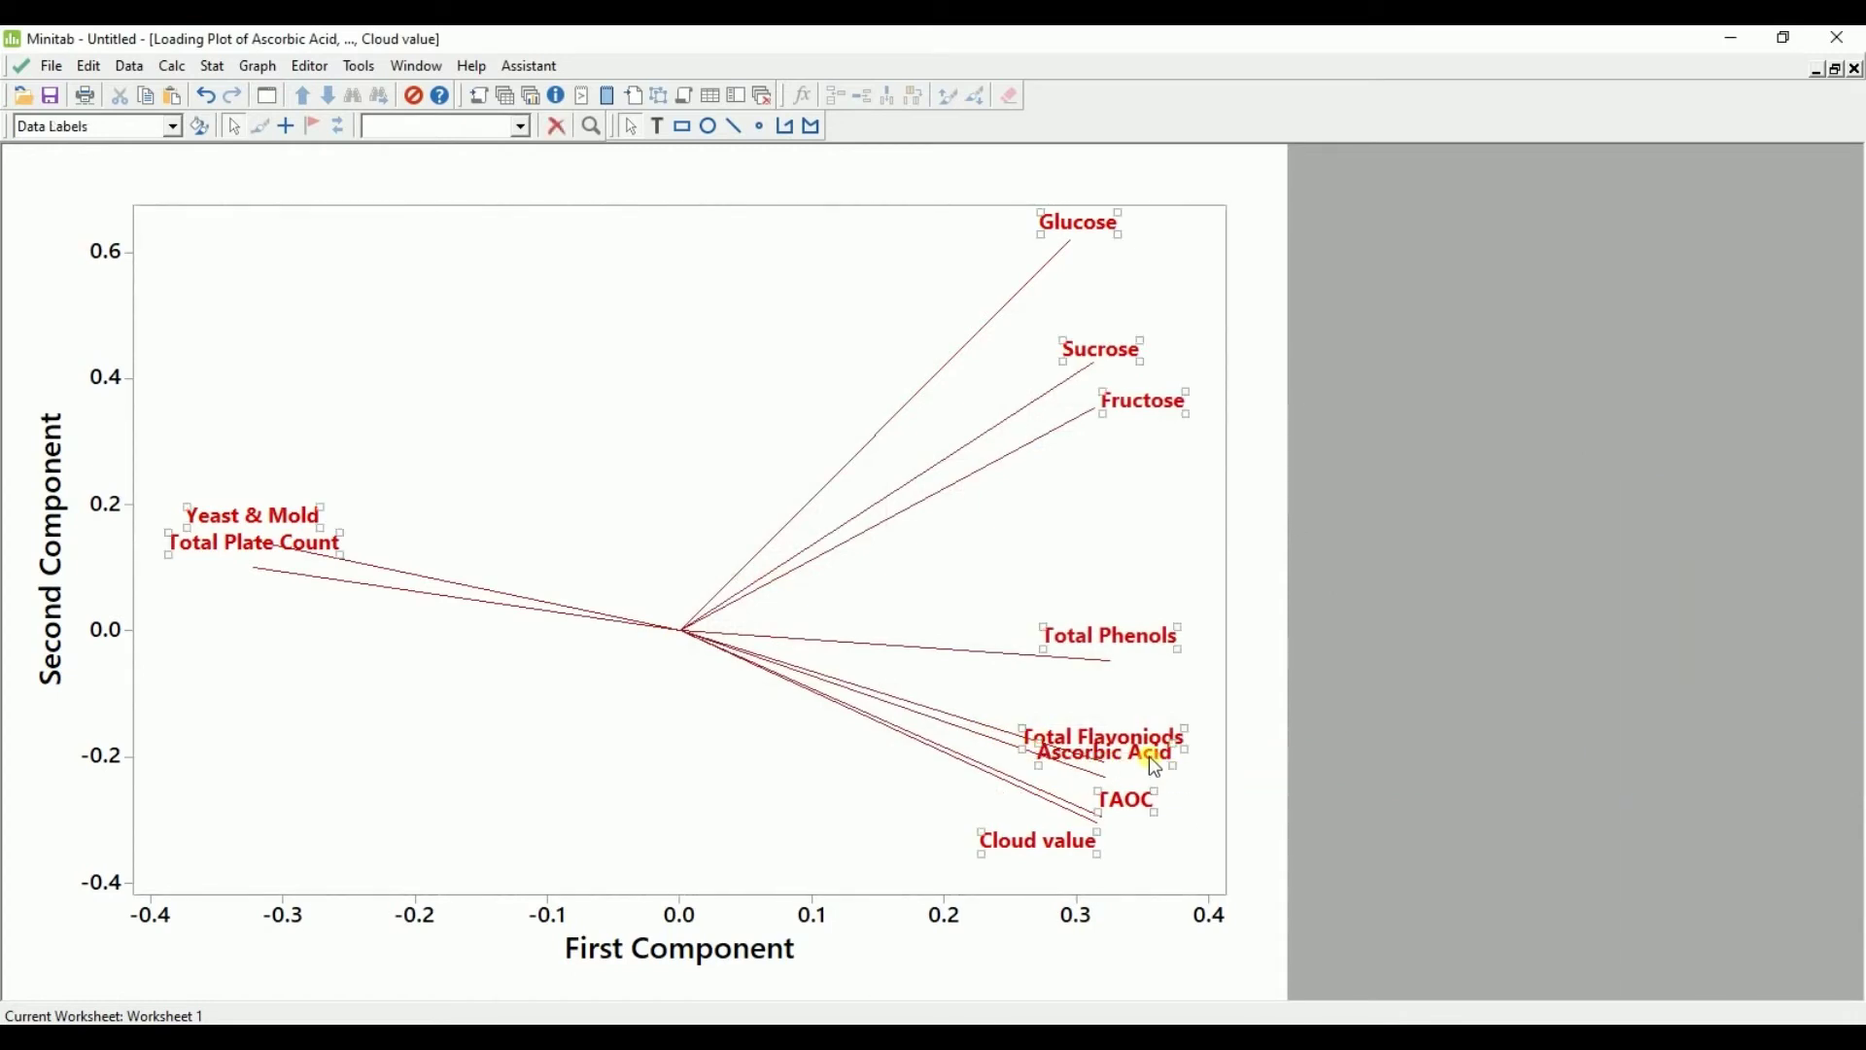
left_click_drag(1137, 754, 1147, 833)
left_click(1133, 802)
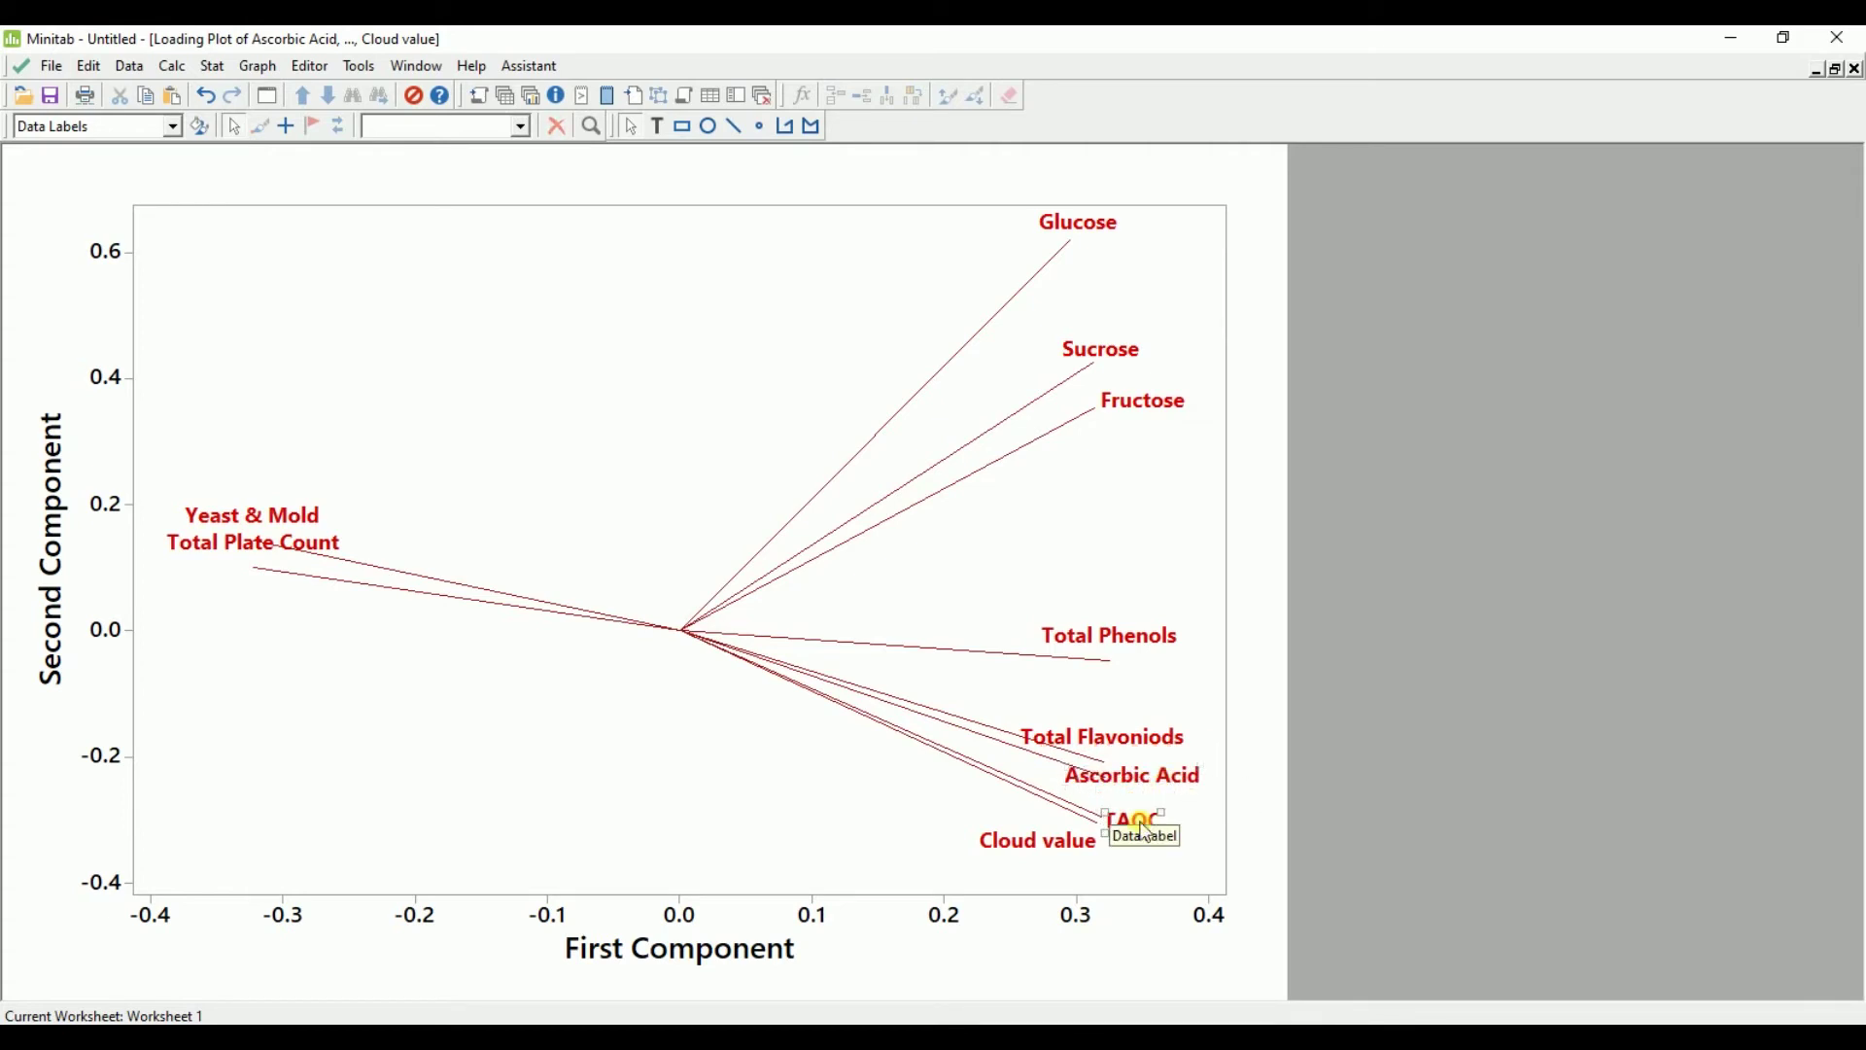
left_click(1244, 808)
left_click(1149, 739)
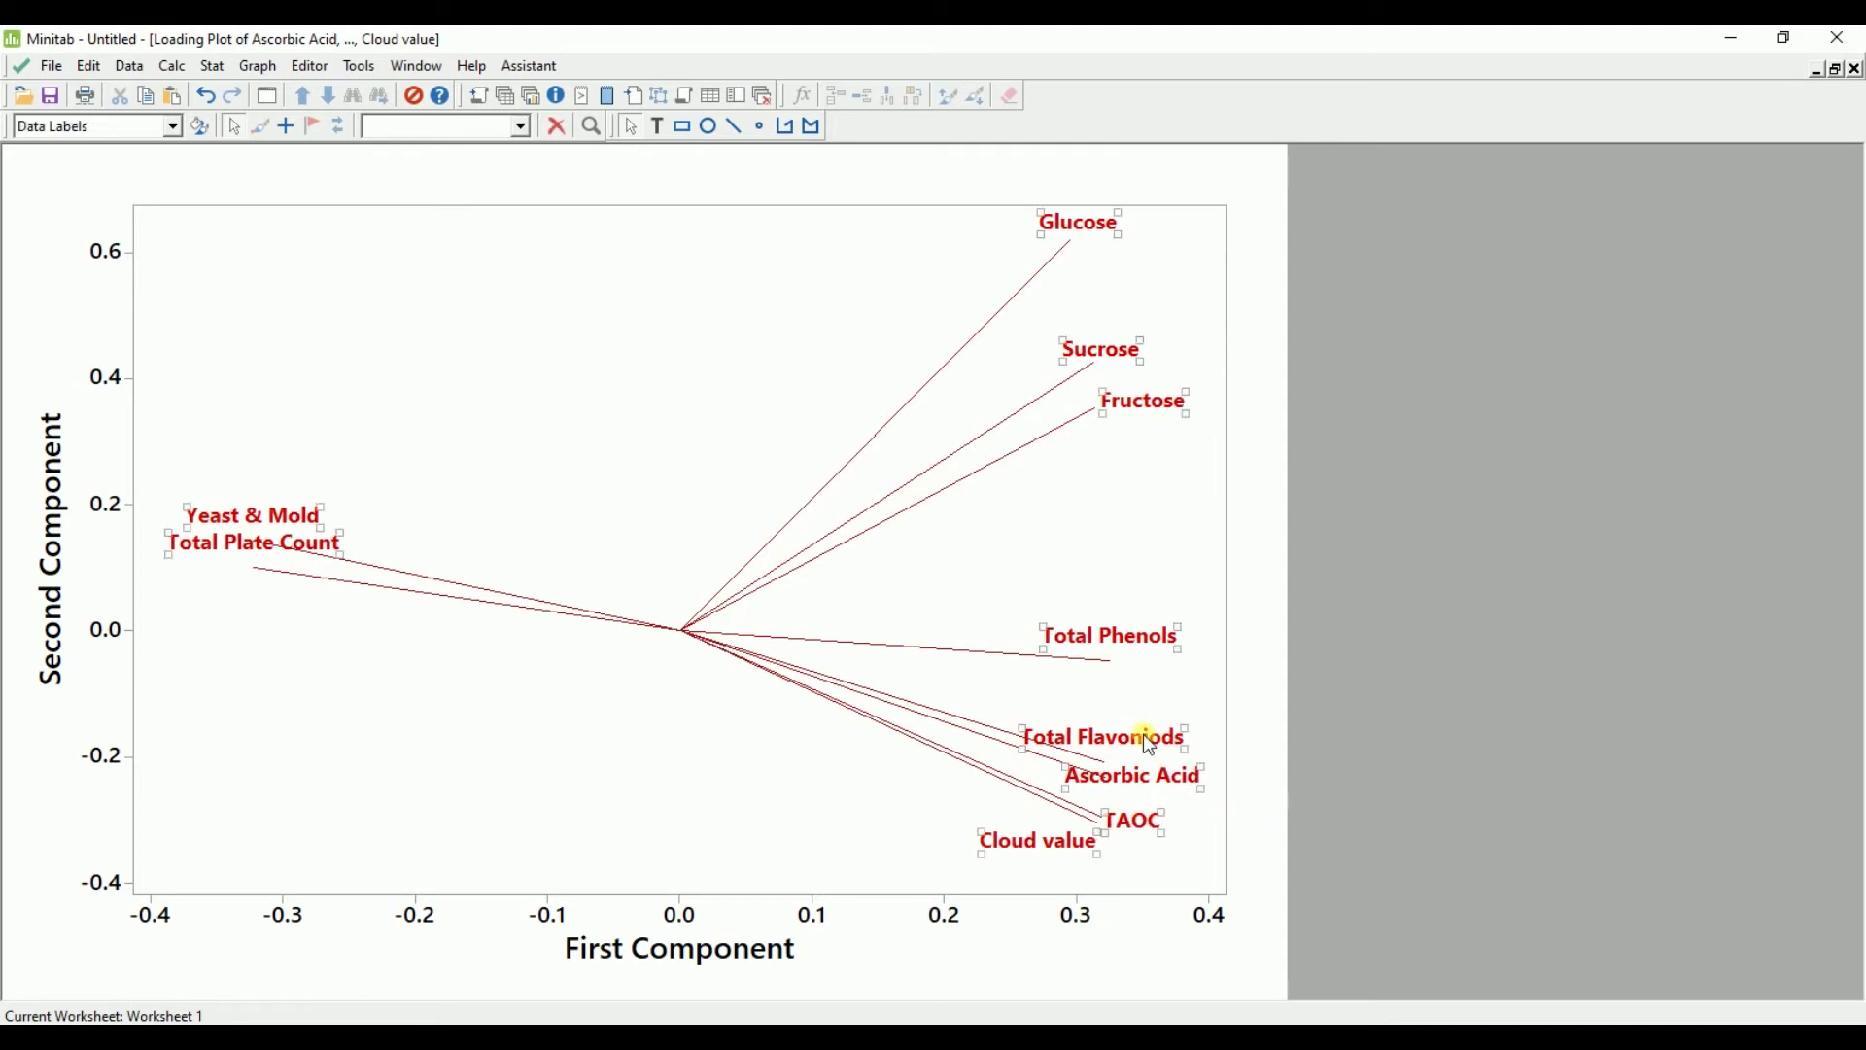
left_click(1149, 740)
left_click_drag(1148, 740, 1178, 741)
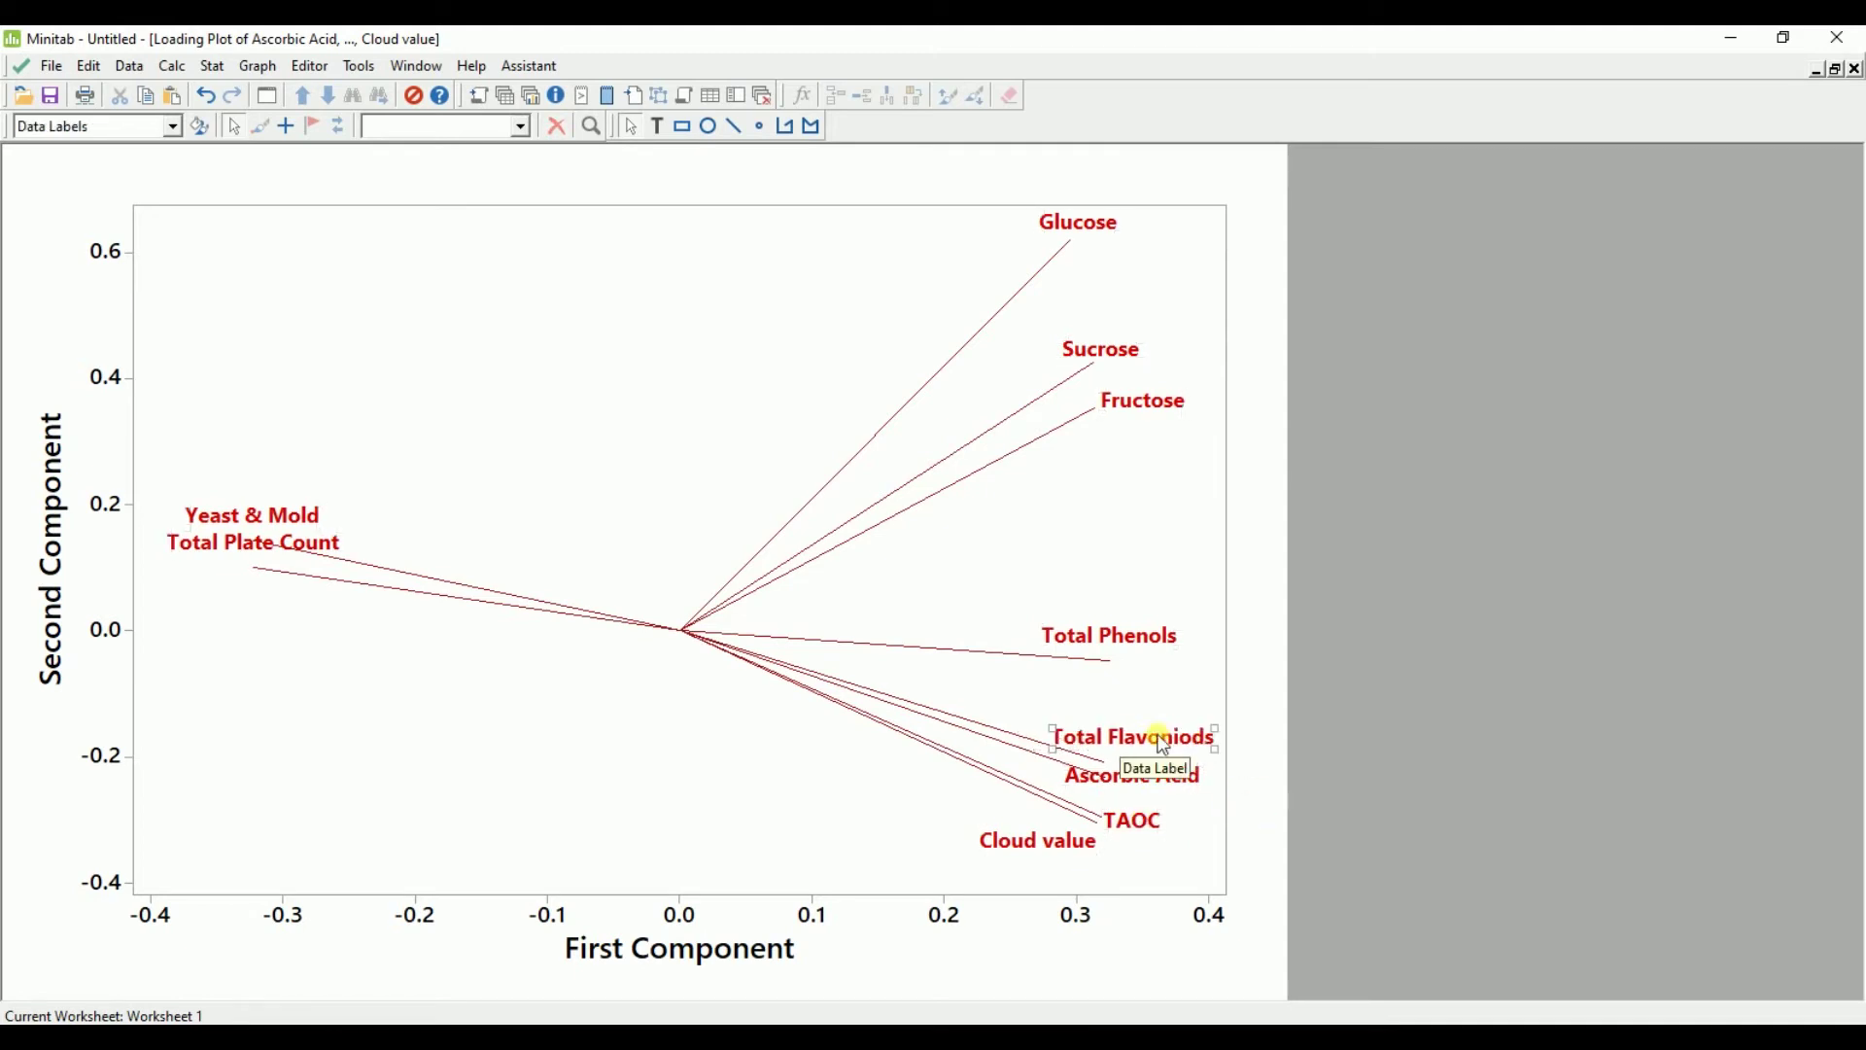
left_click(1418, 737)
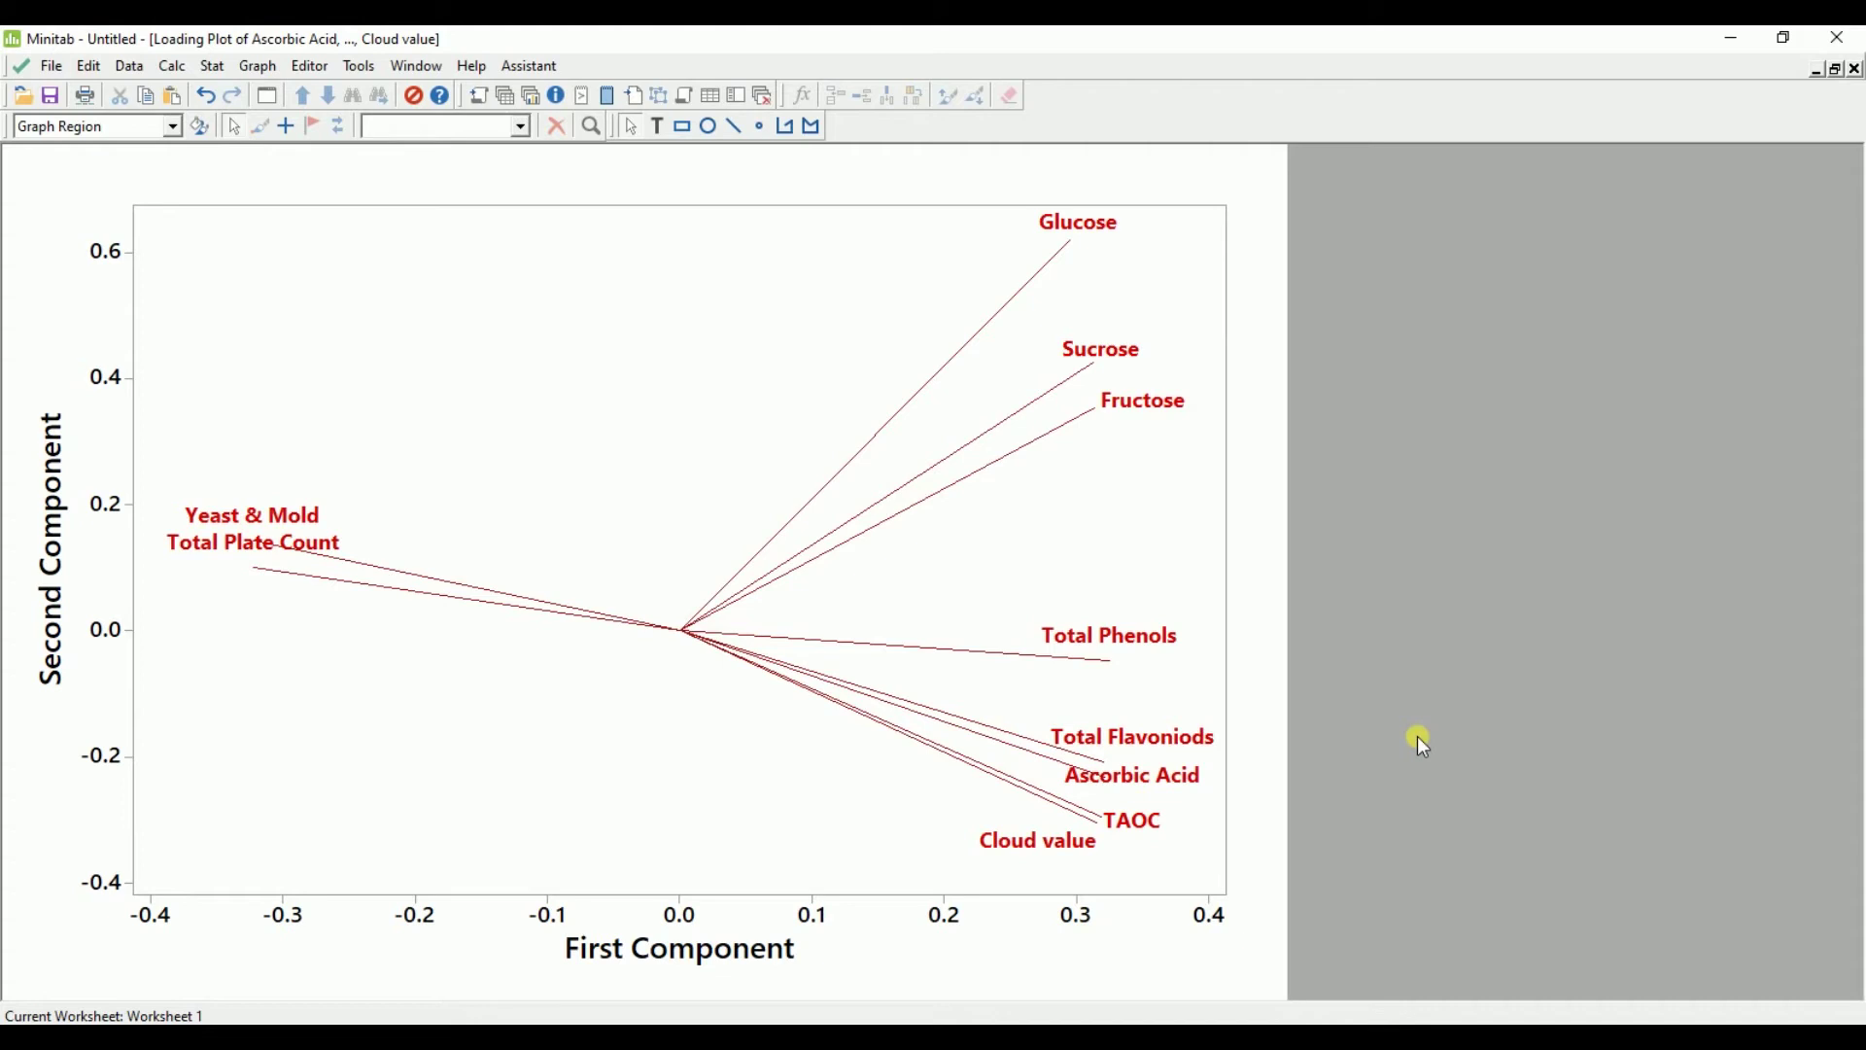
Move the Total Plate Count label below its loading line and shift the Yeast & Mold label left, beside its line's end
left_click(195, 545)
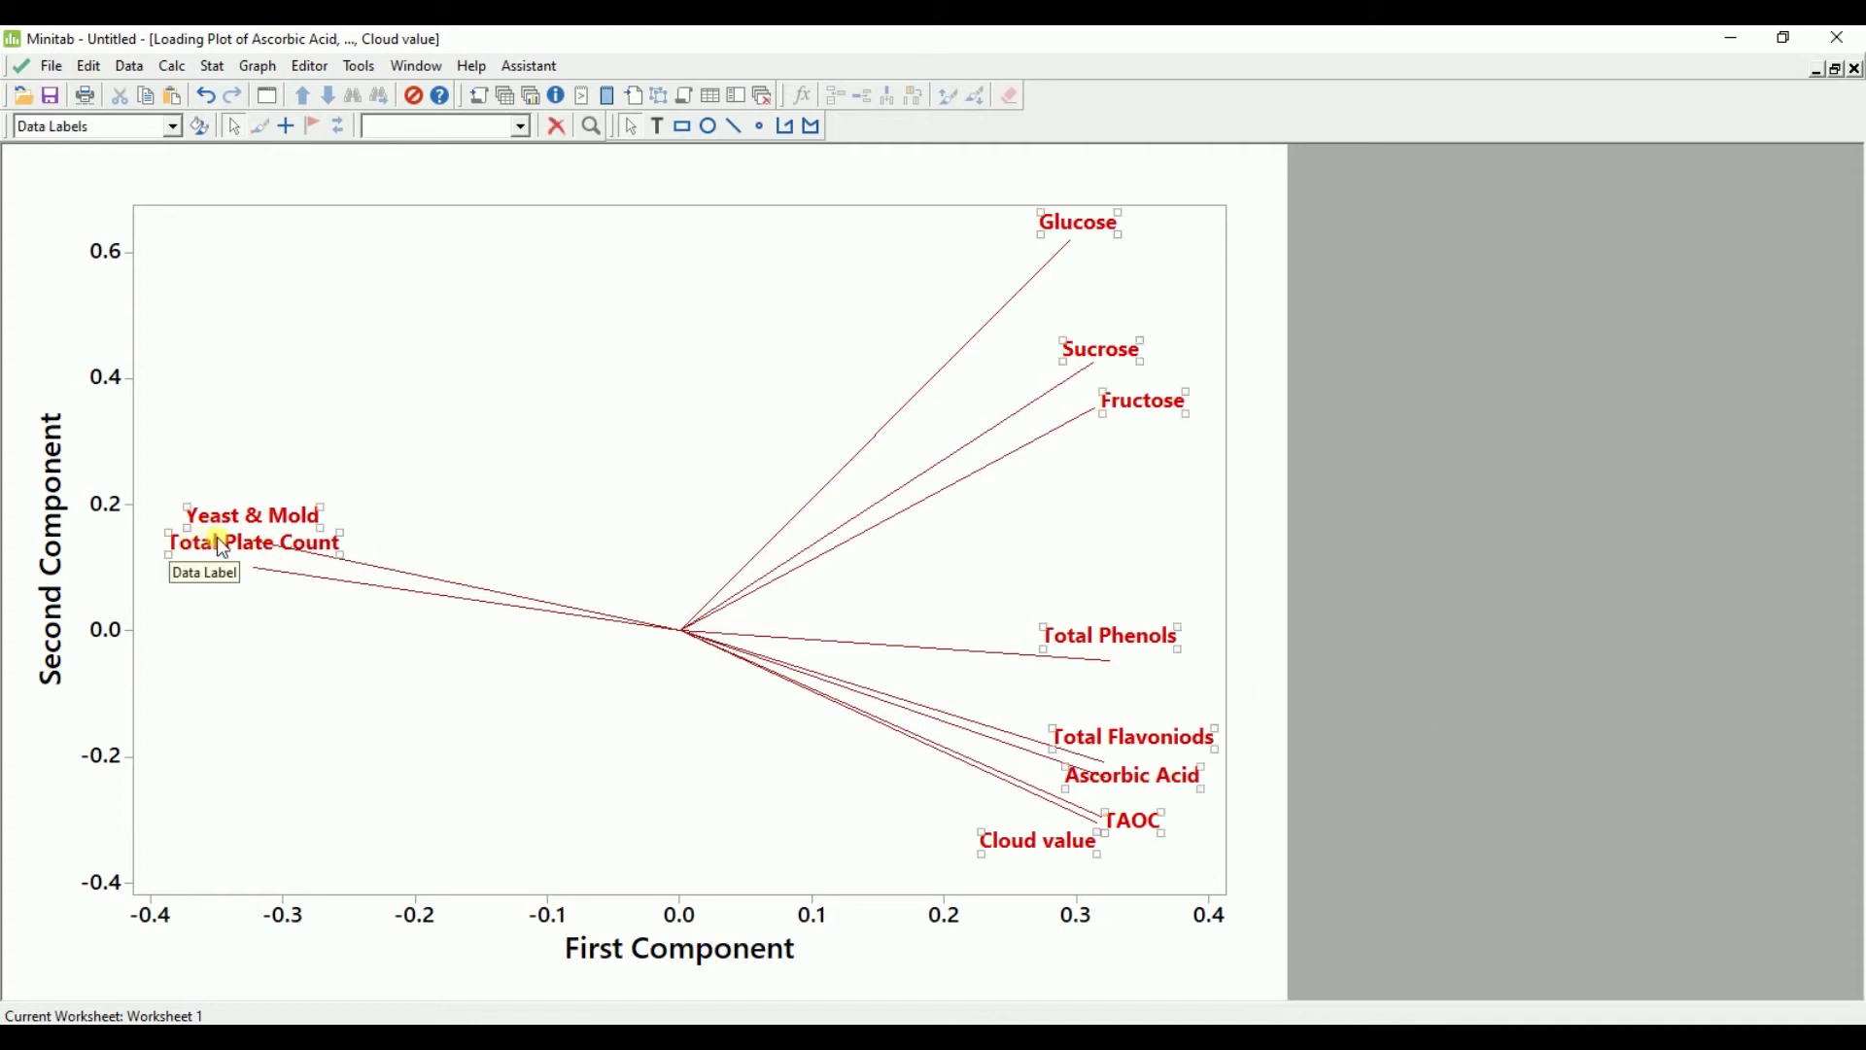
left_click_drag(218, 541, 193, 589)
left_click(251, 517)
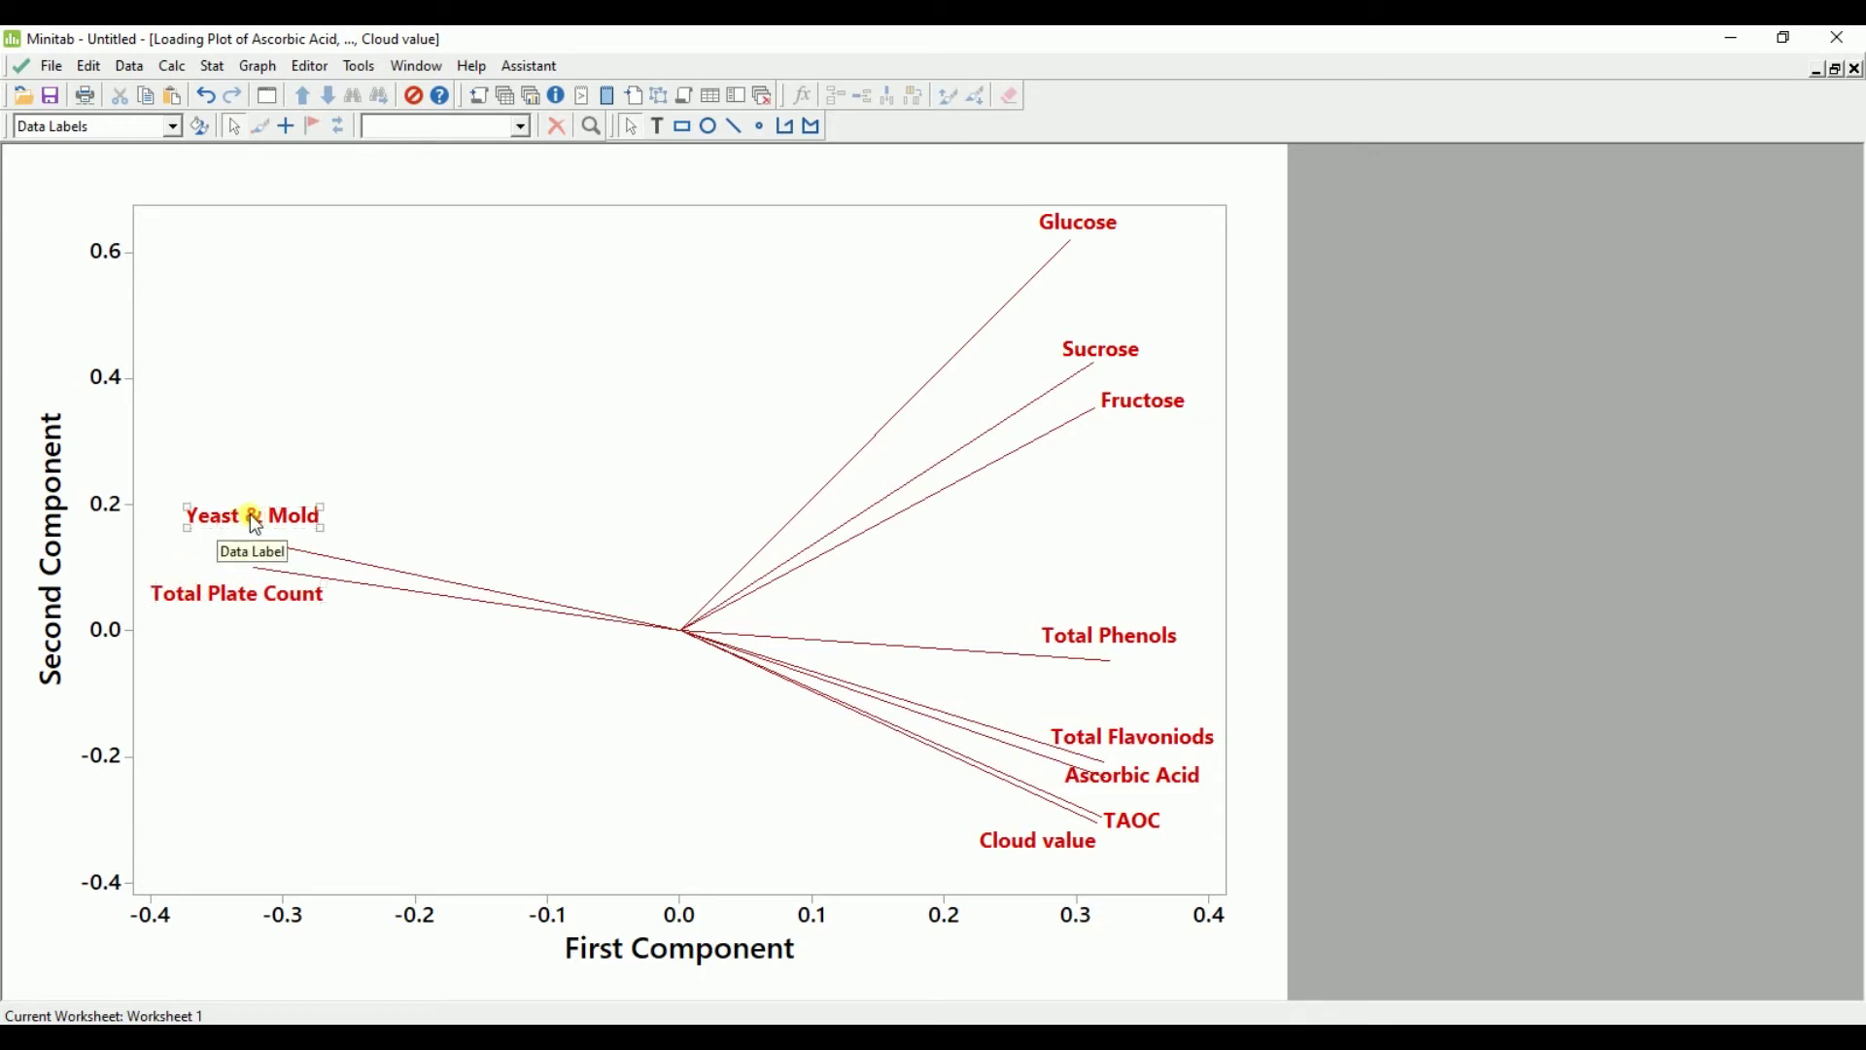
left_click_drag(249, 513, 220, 521)
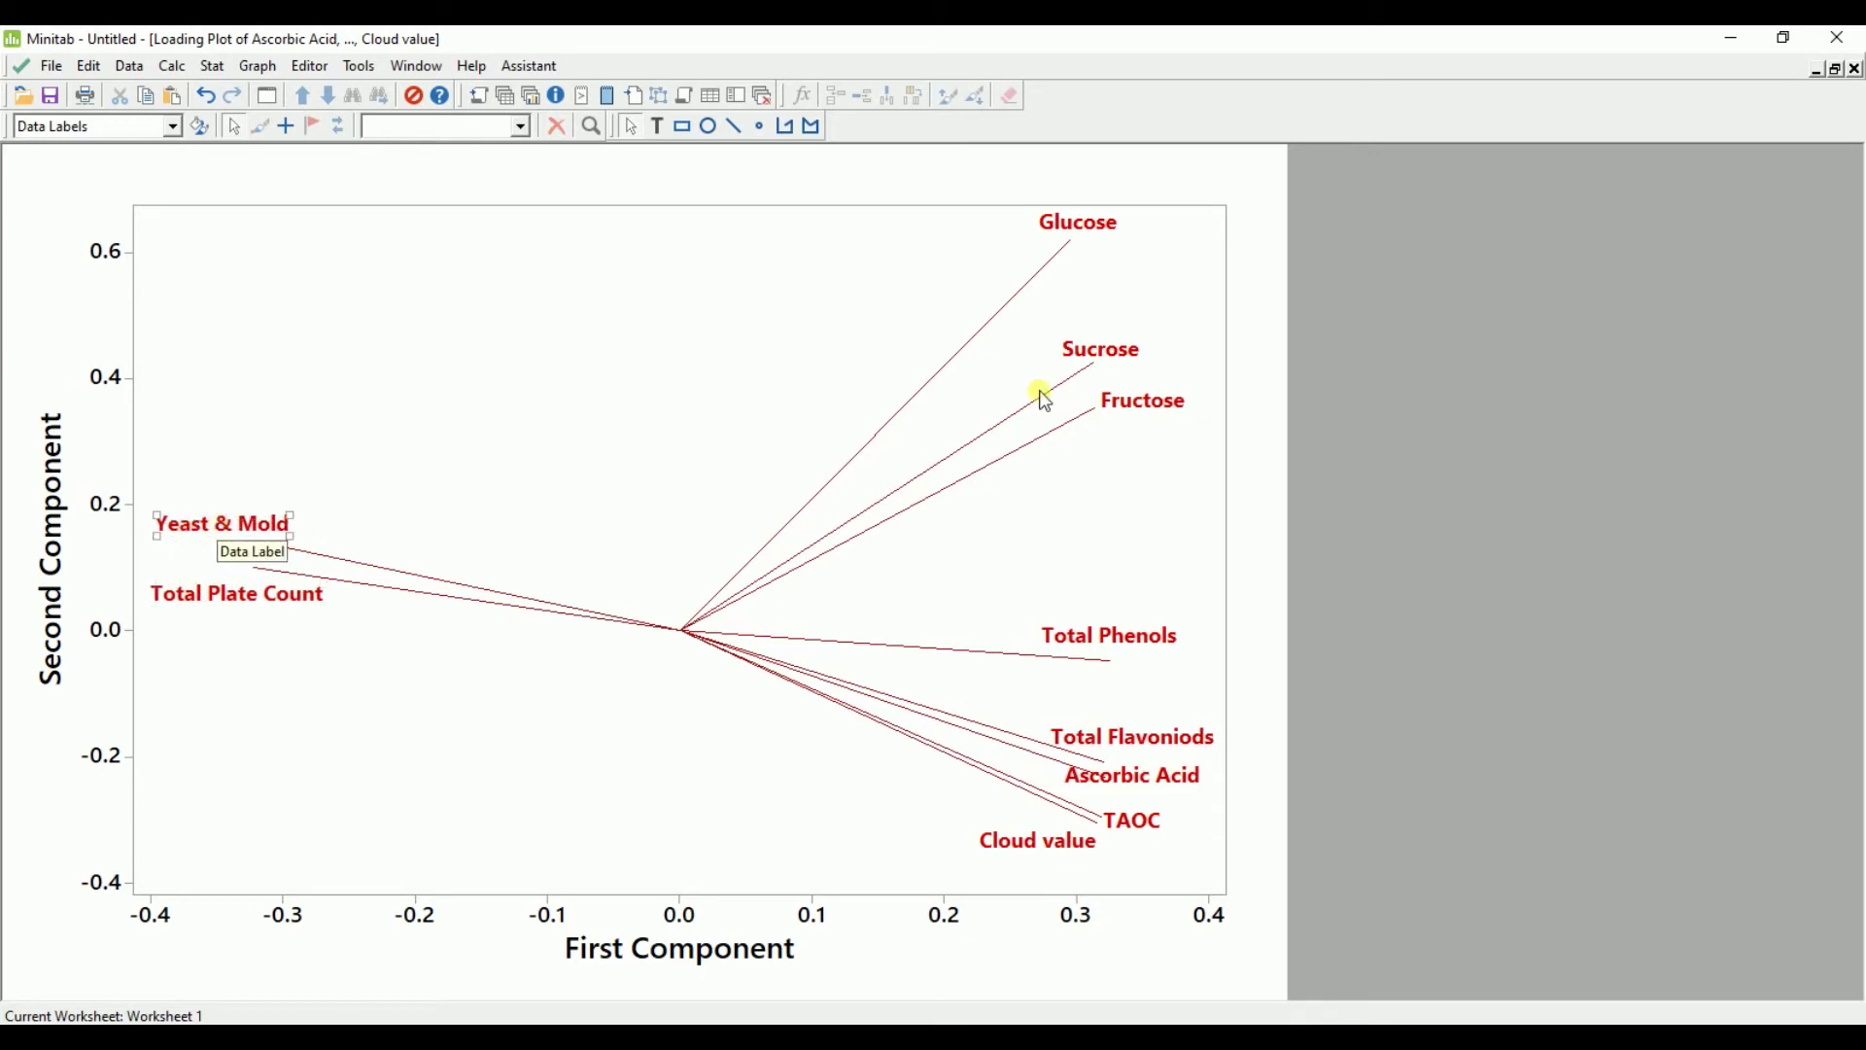
Format the loading plot's projection lines as custom black solid lines with size 2
mouse_move(1043, 399)
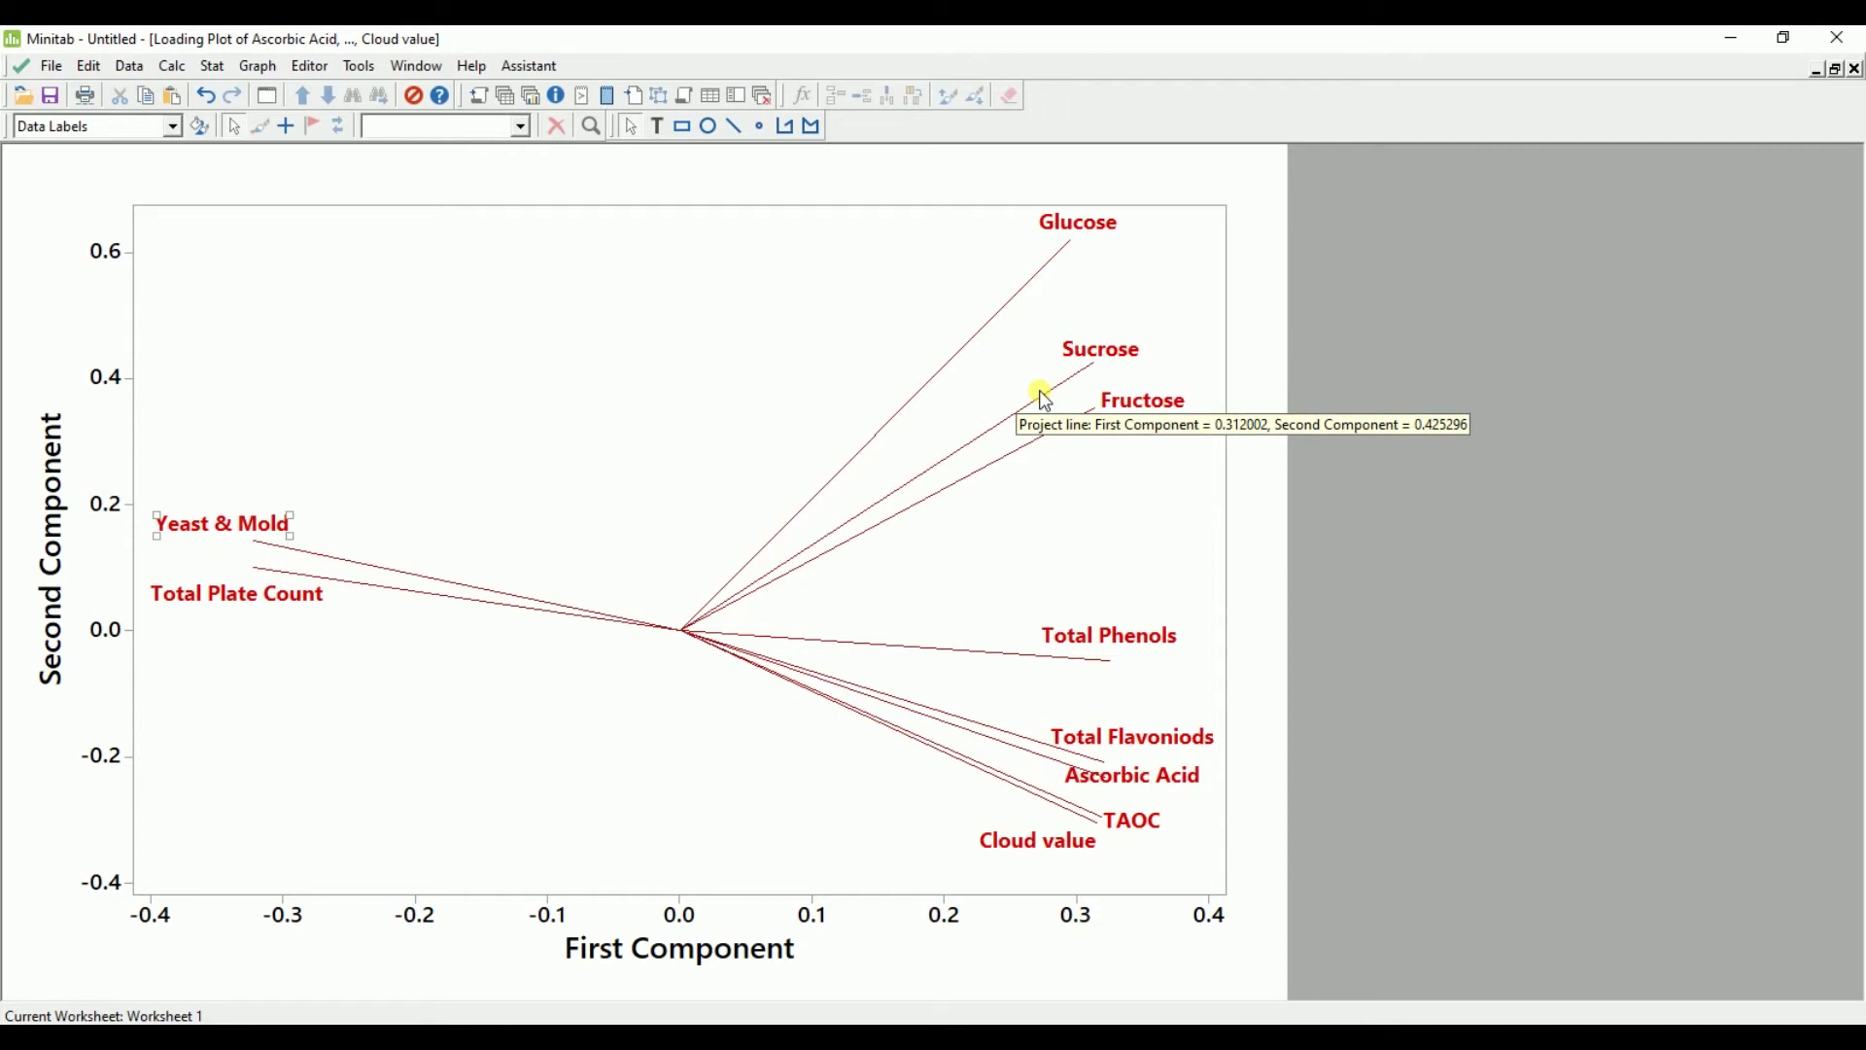
left_click(656, 388)
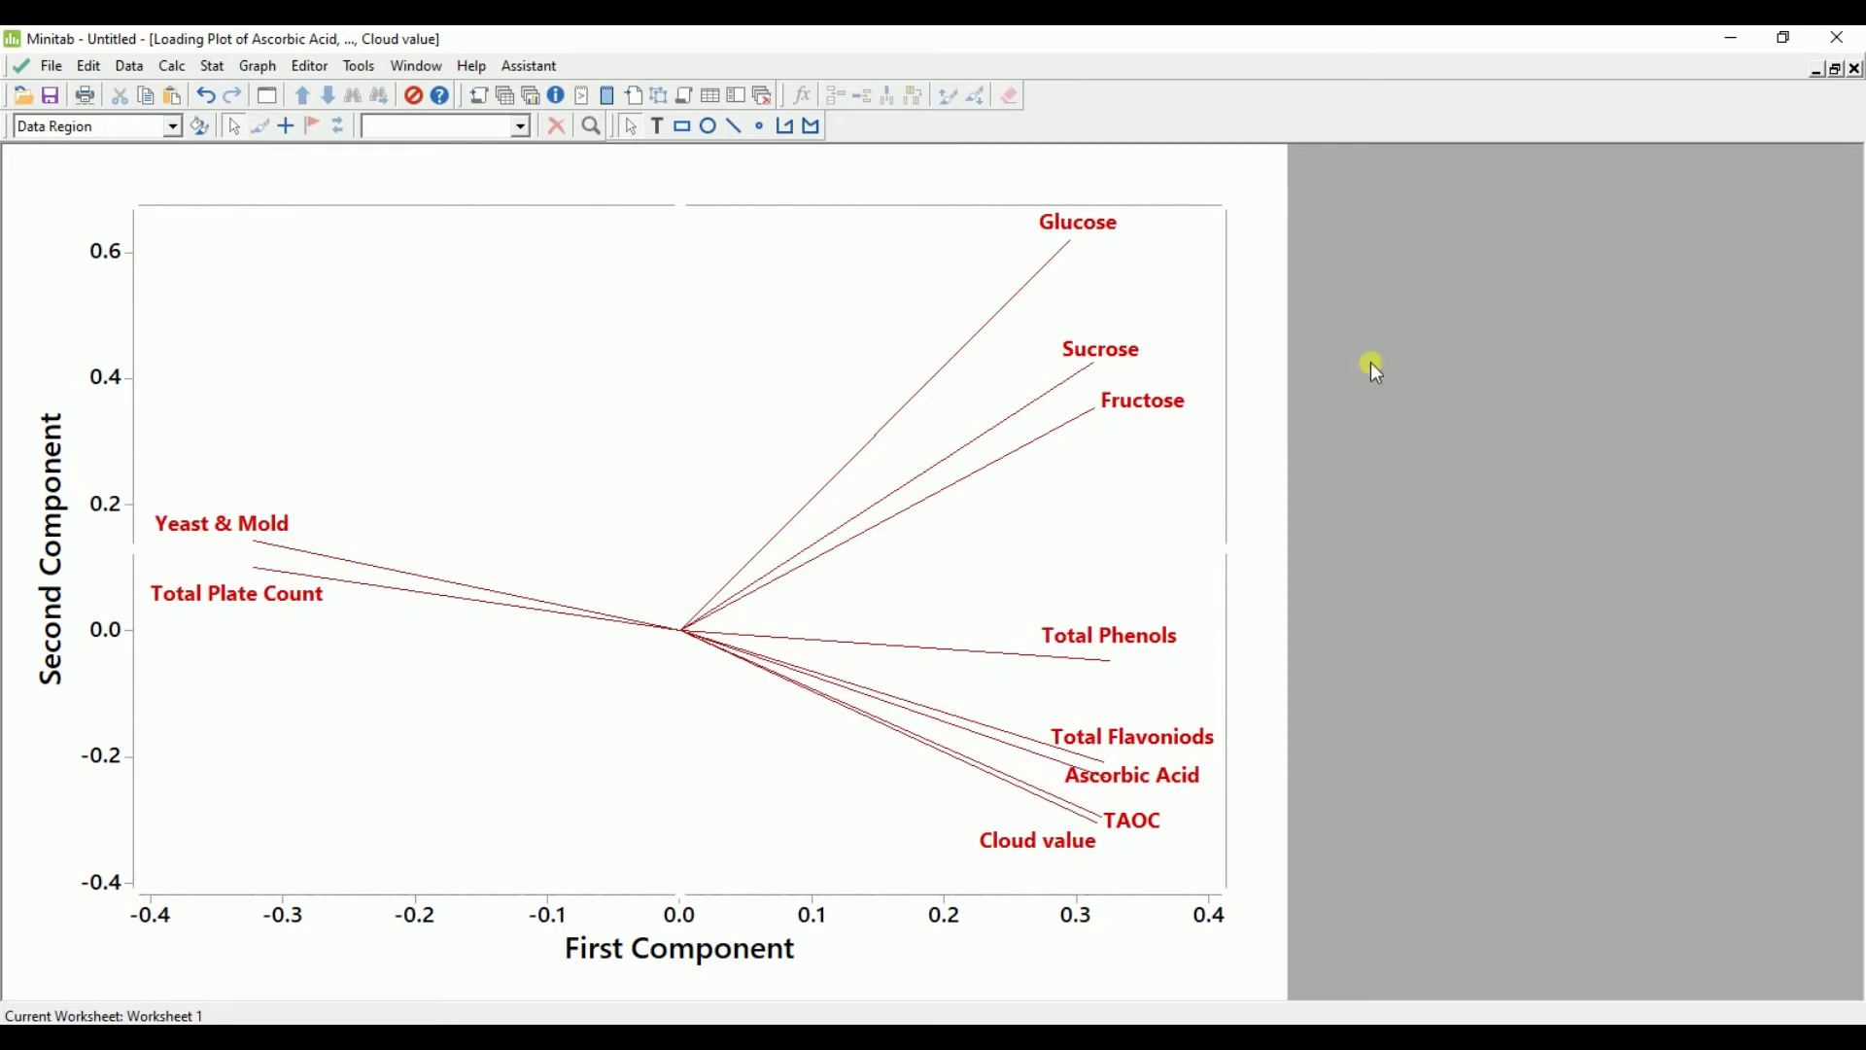
left_click(885, 423)
double_click(856, 454)
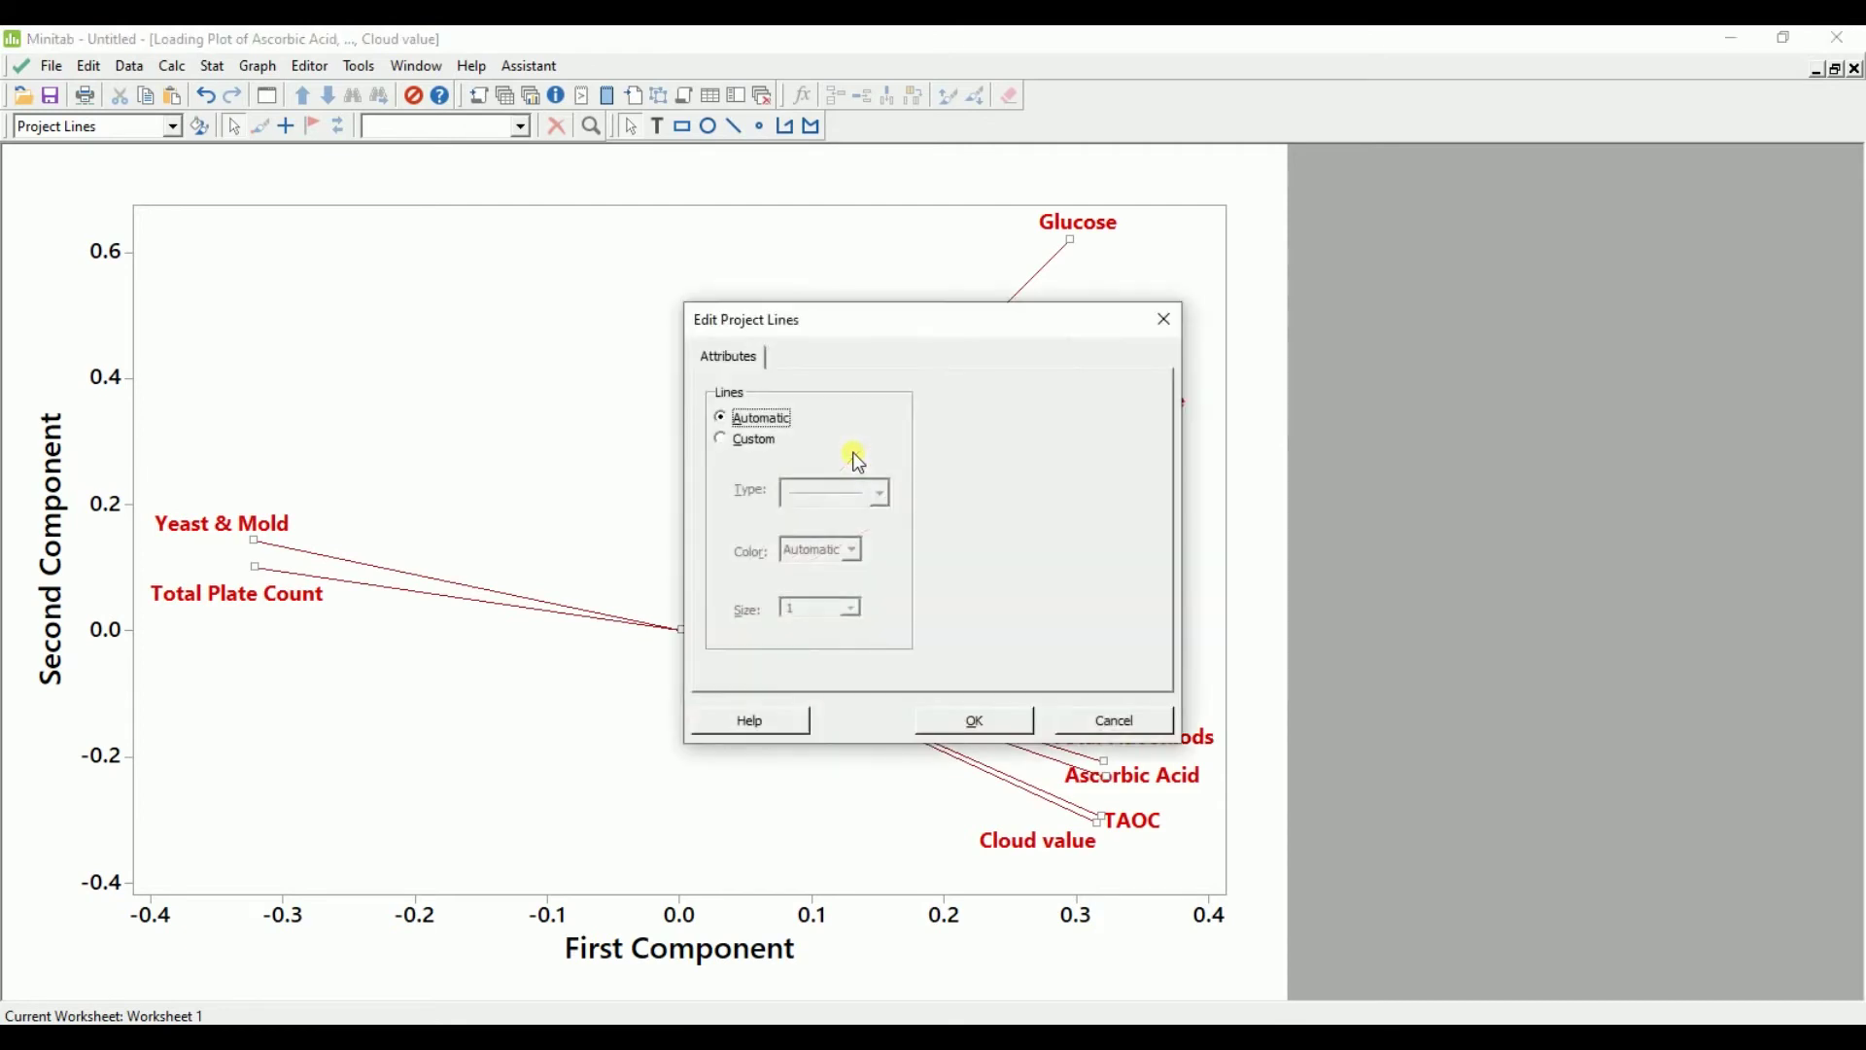
left_click(751, 444)
left_click(818, 490)
left_click(818, 490)
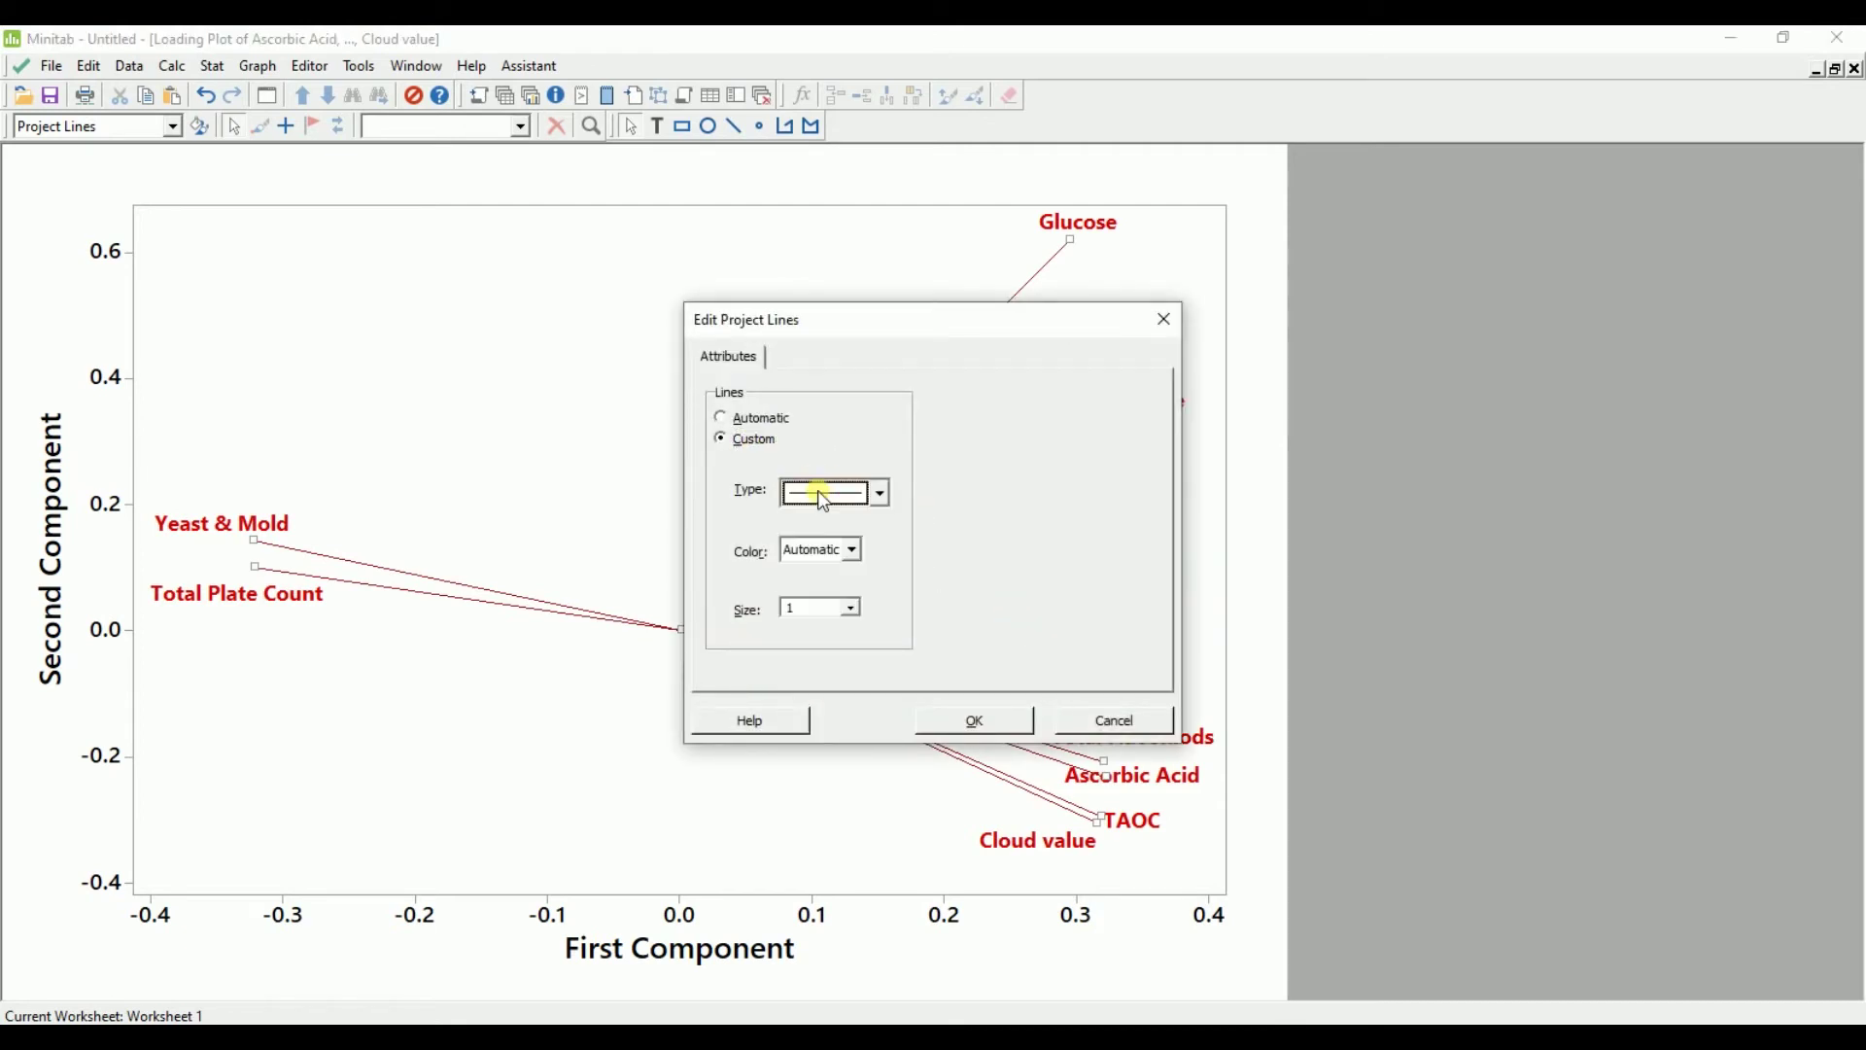
left_click(827, 550)
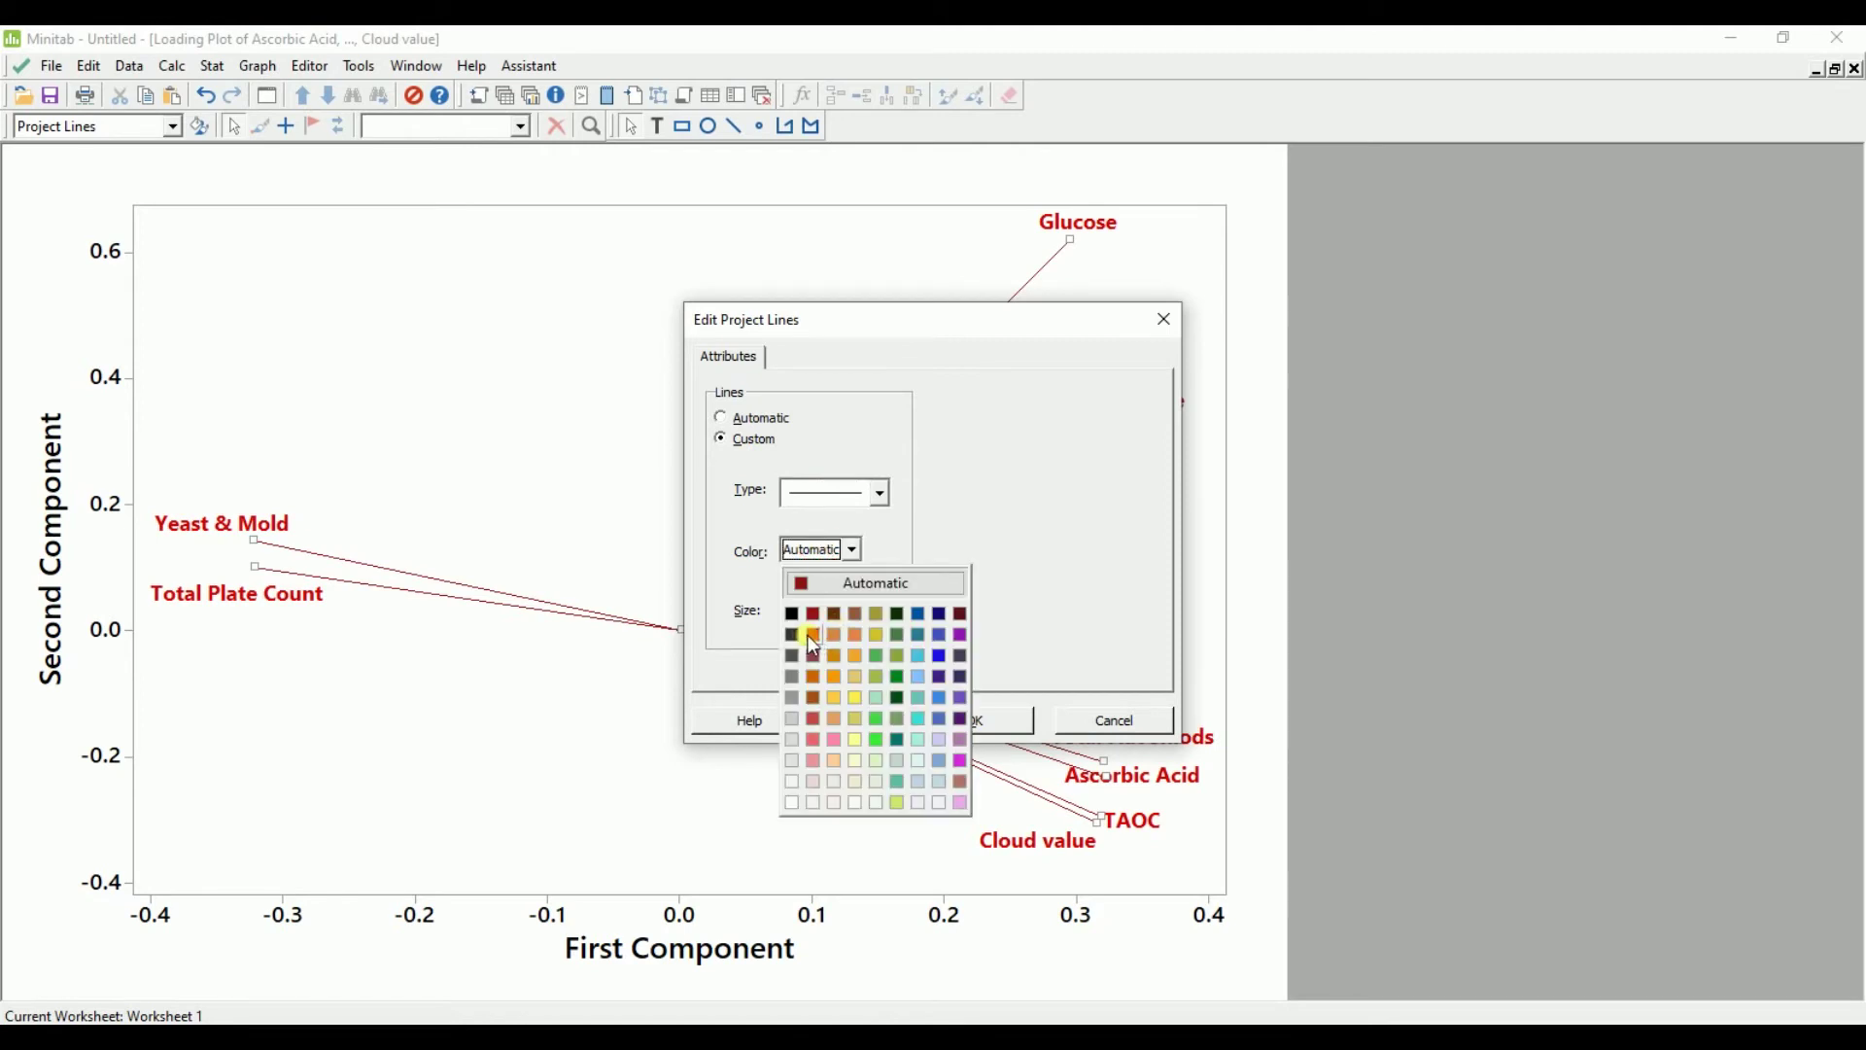
left_click(791, 613)
left_click(812, 610)
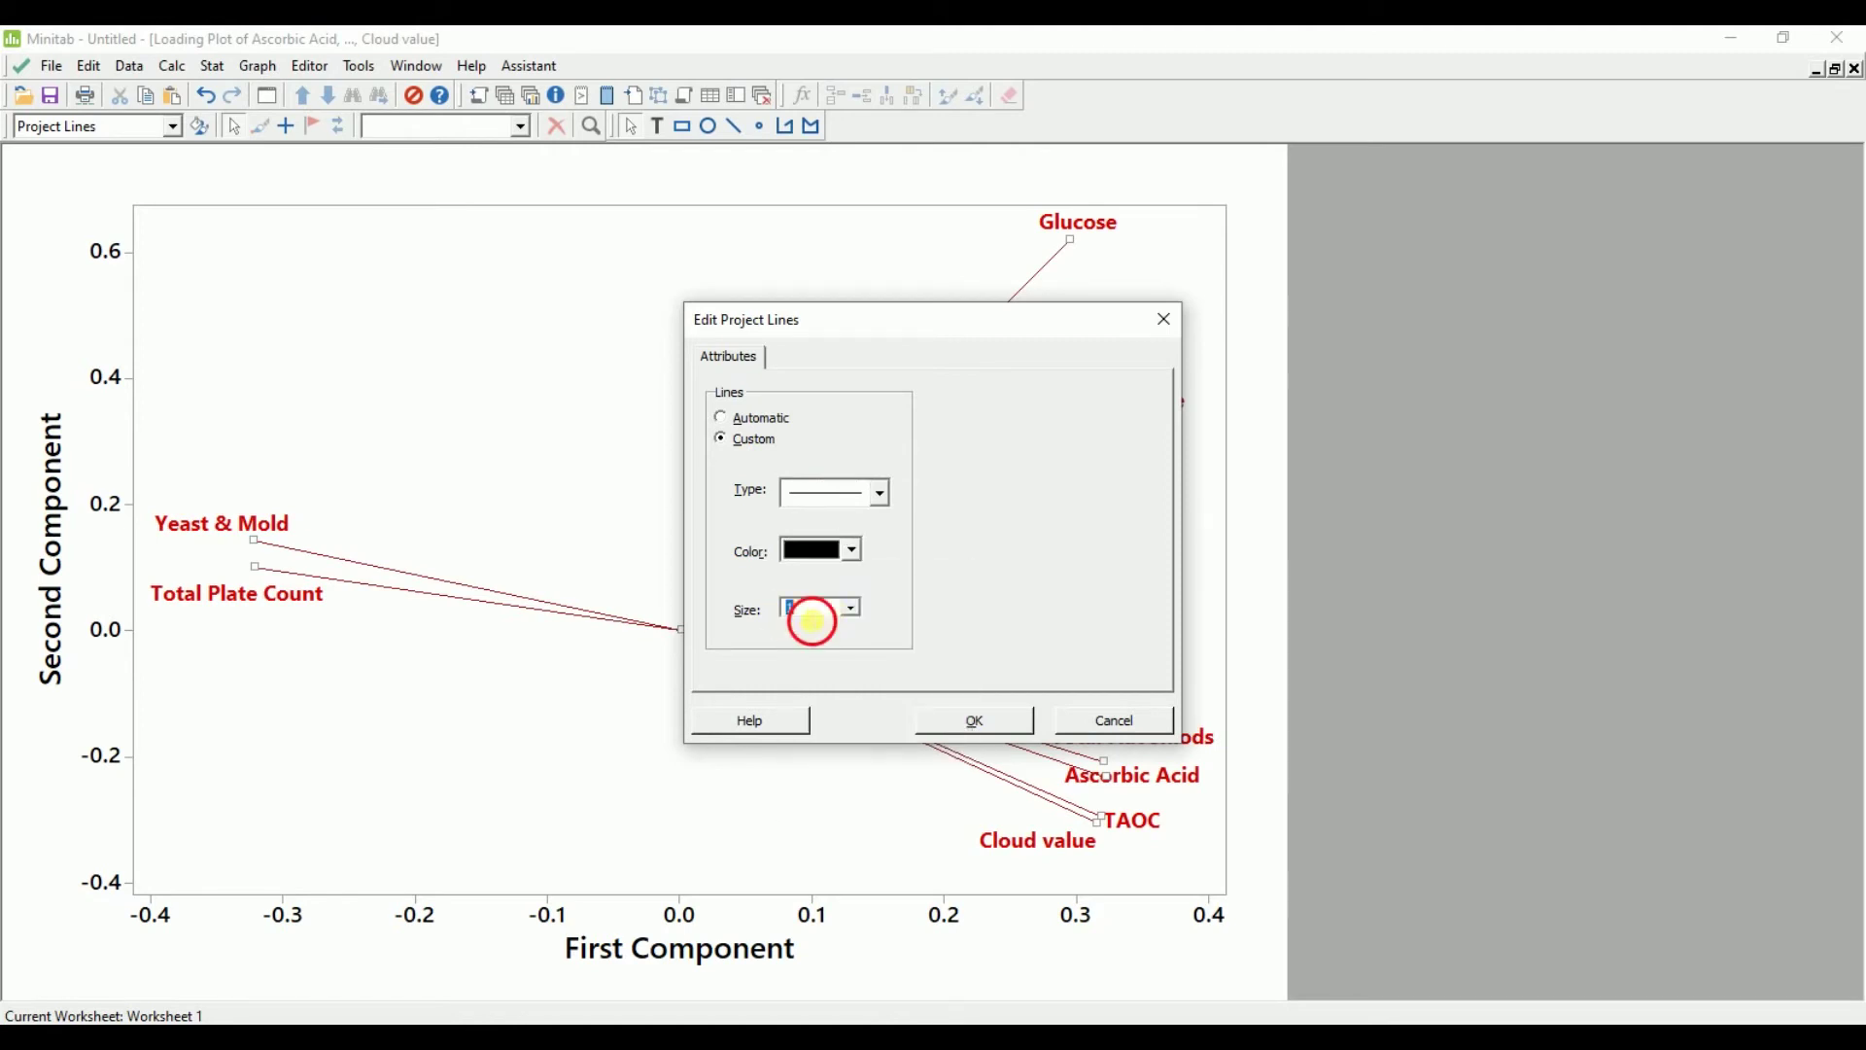
type("2")
left_click(975, 720)
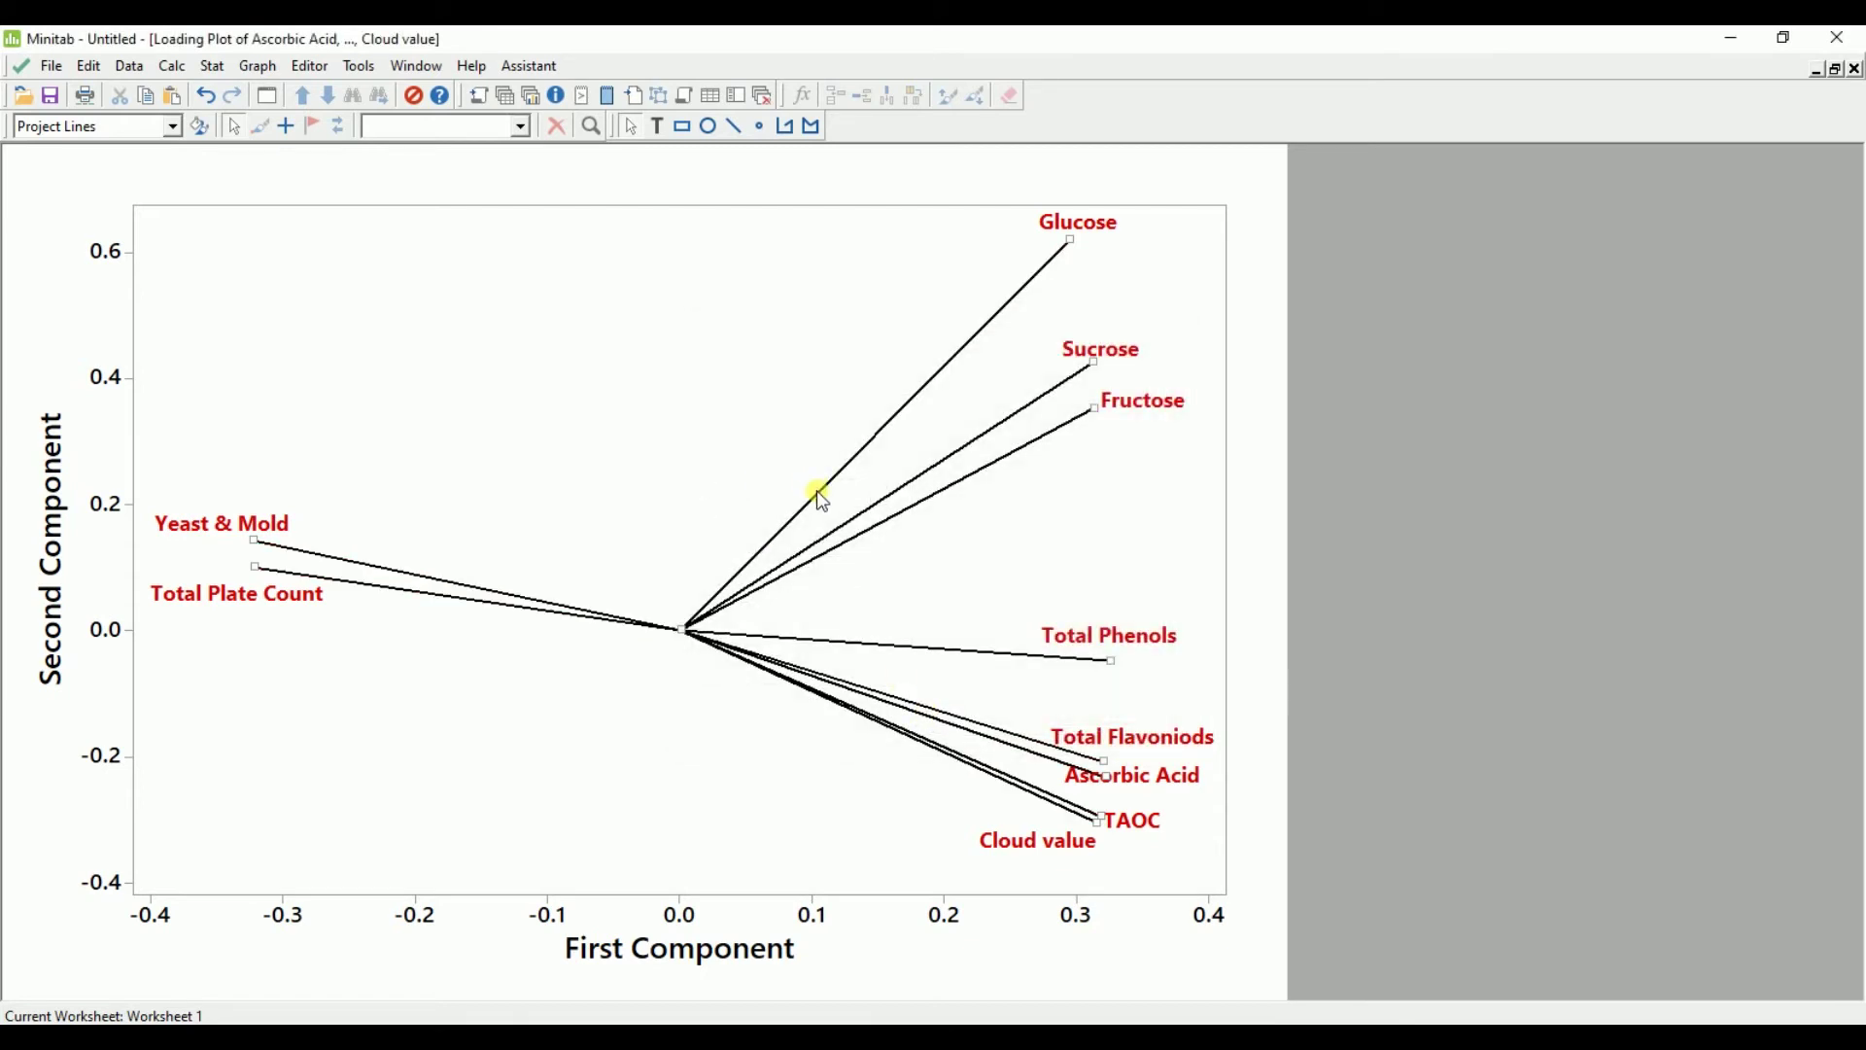
Make the loading plot's black projection lines thinner by choosing a smaller line size
left_click(703, 418)
left_click(850, 465)
double_click(849, 465)
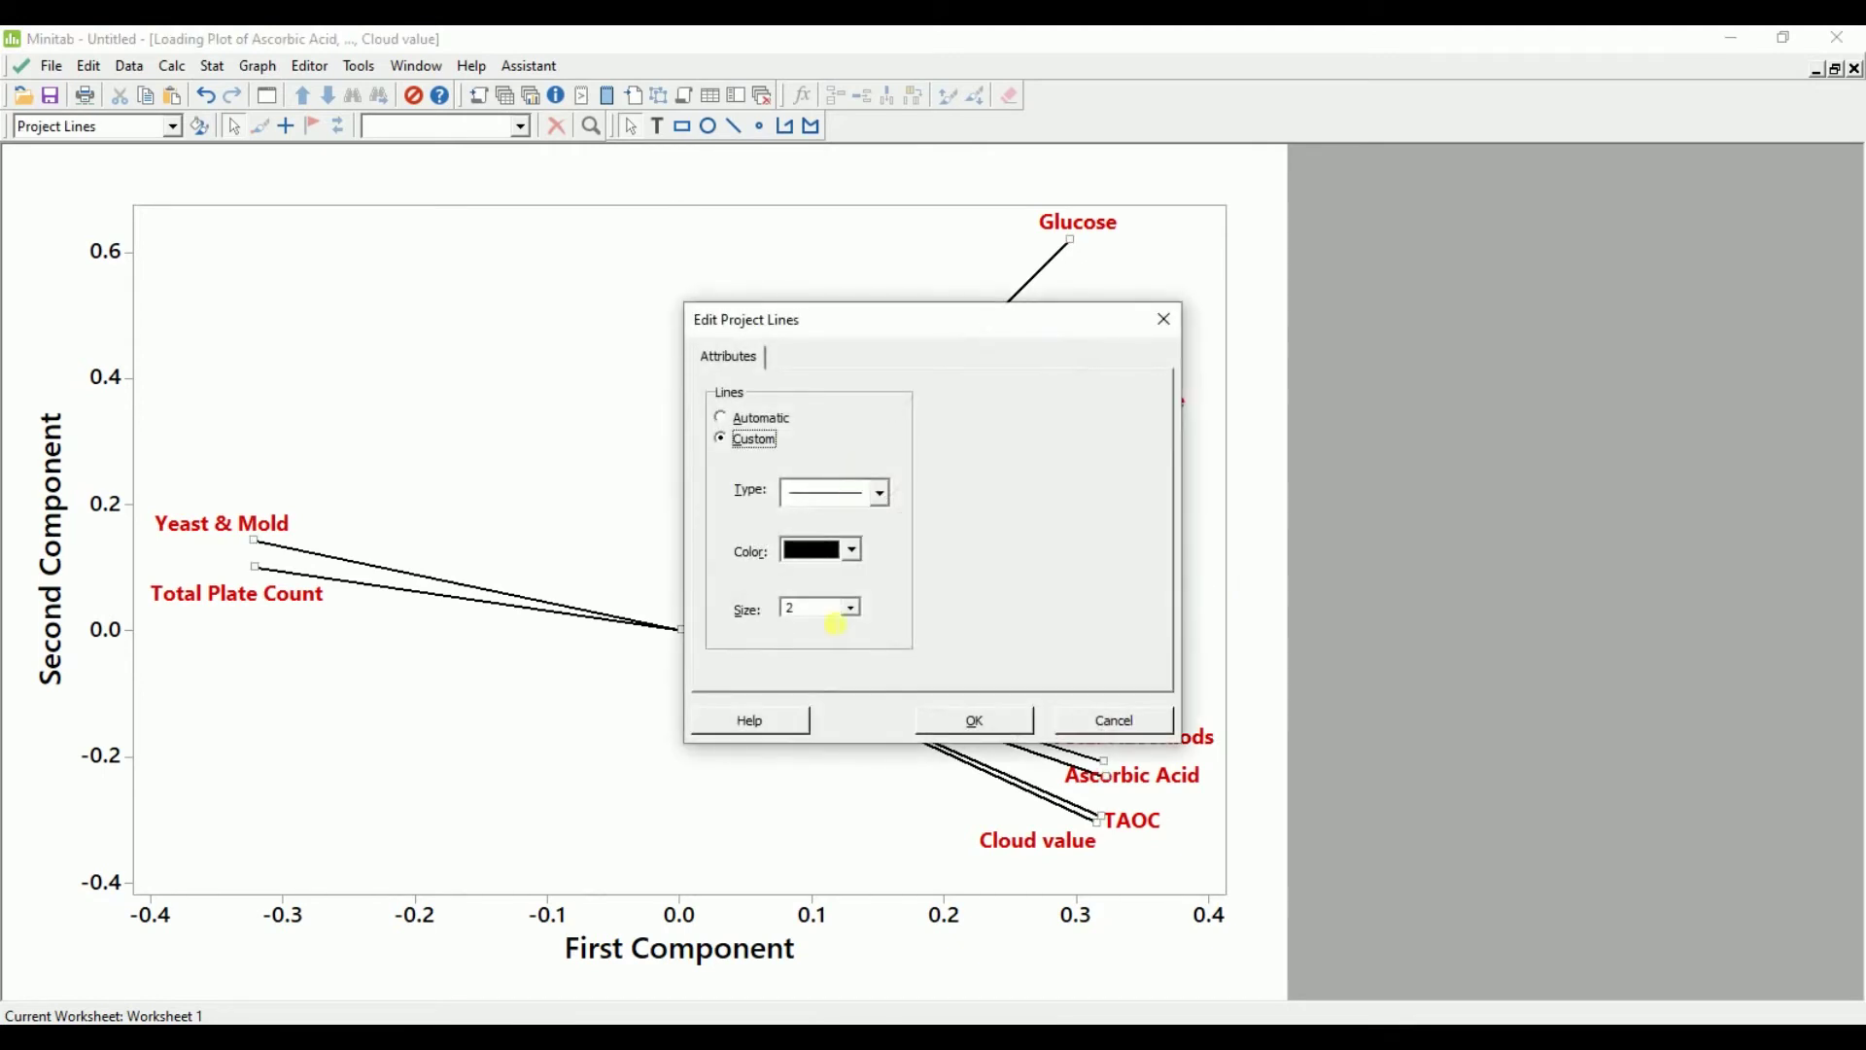
left_click(851, 610)
left_click(836, 619)
left_click(940, 717)
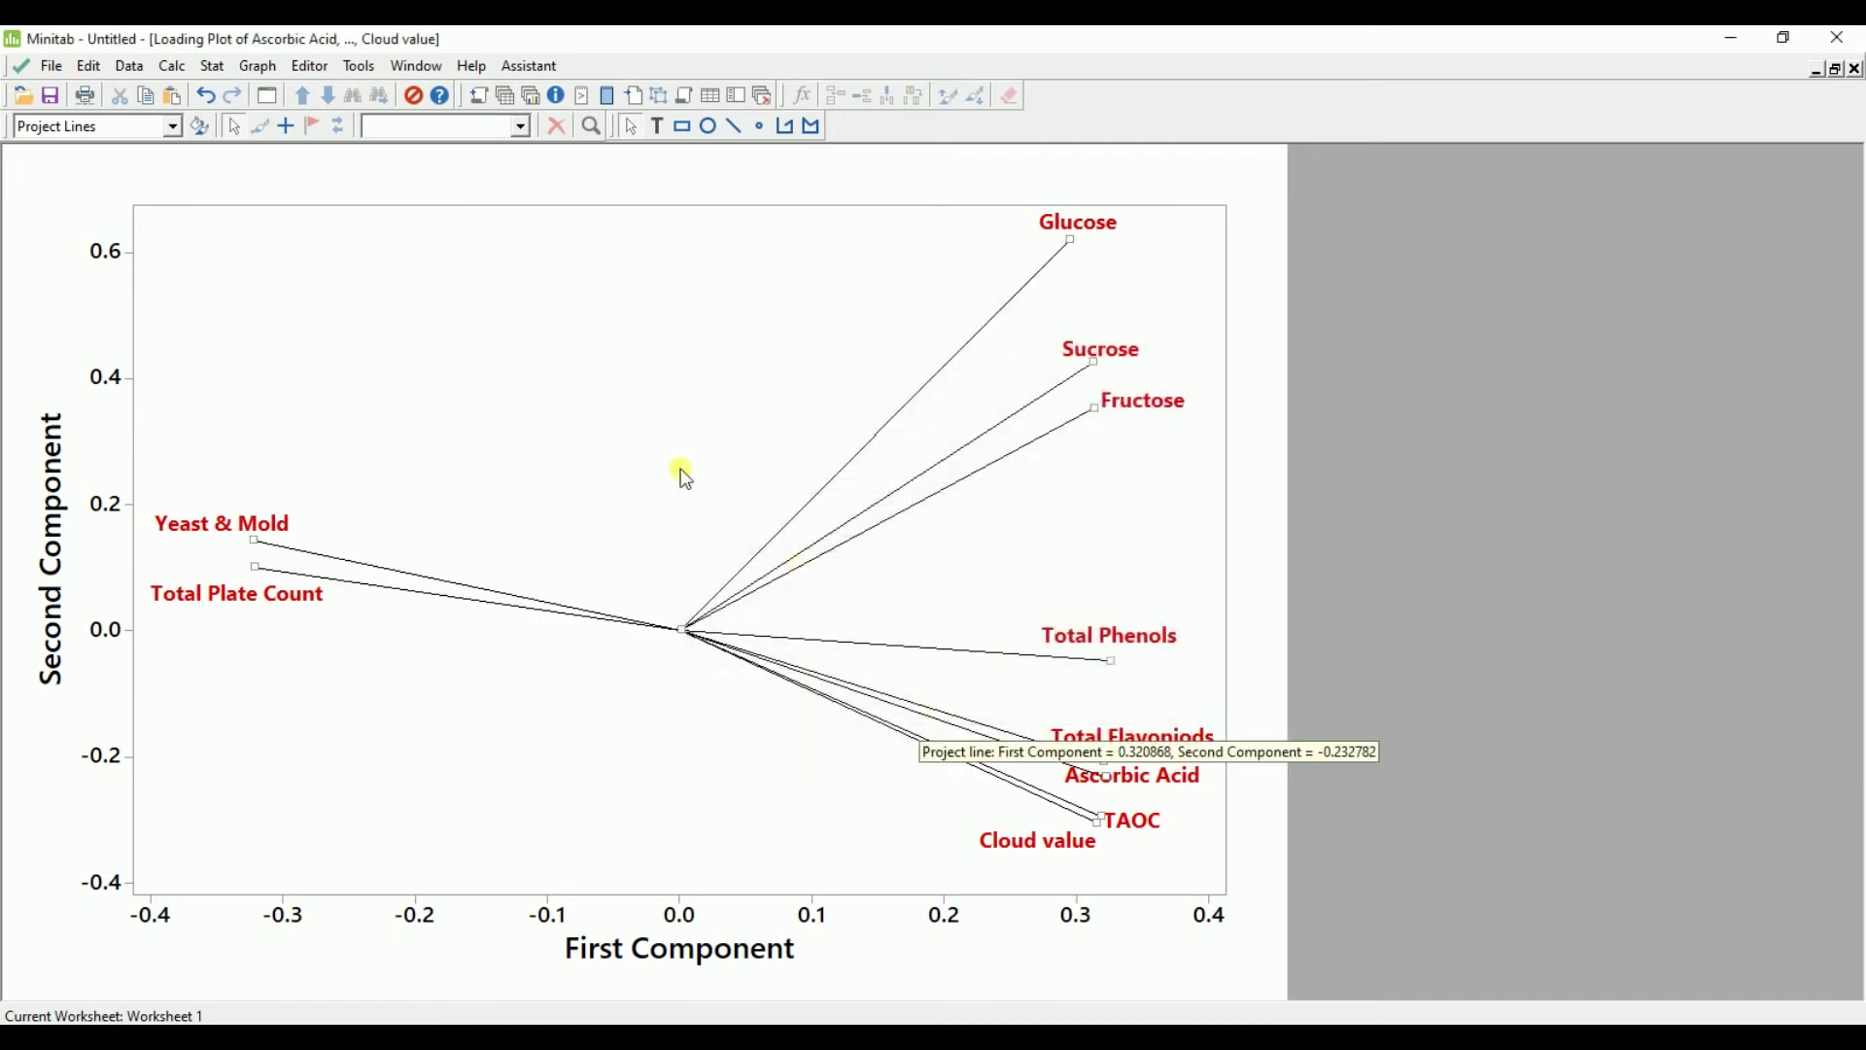
left_click(1606, 532)
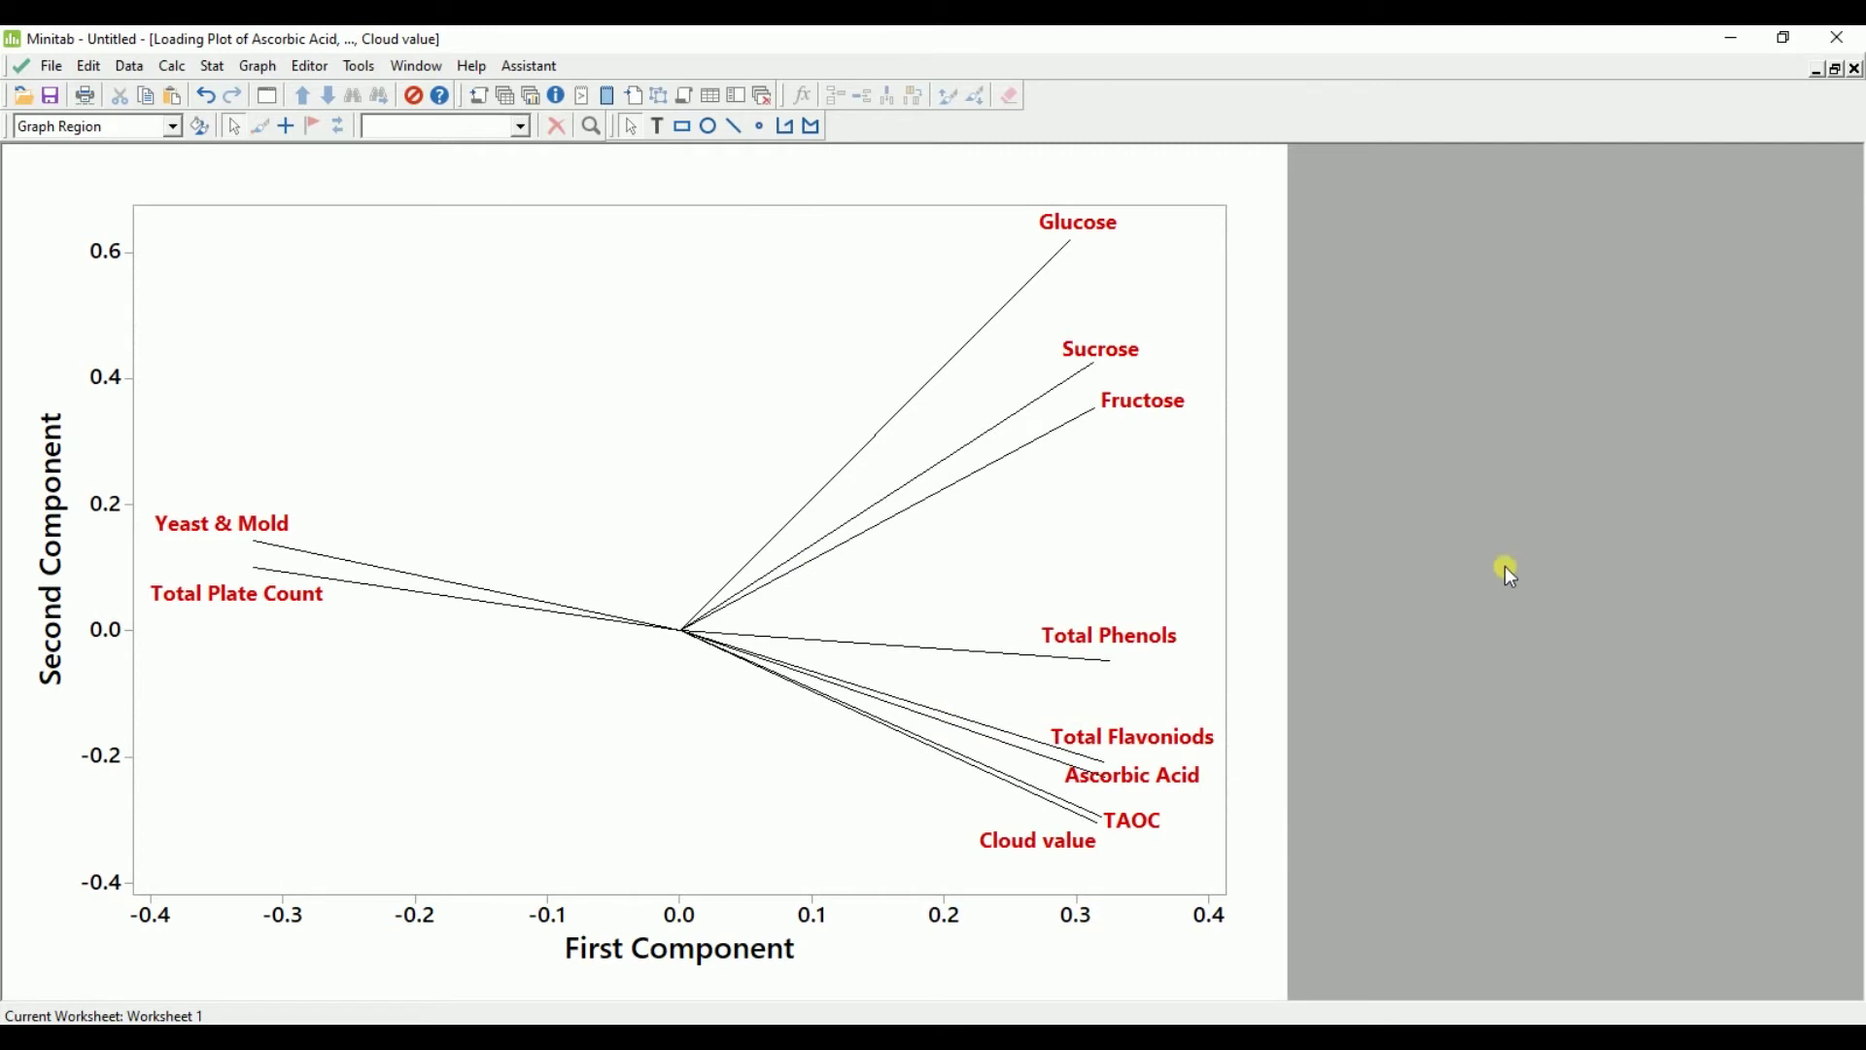
Add the explained variance to the loading plot's X axis label so it reads "First Component (94.8%)"
left_click(757, 954)
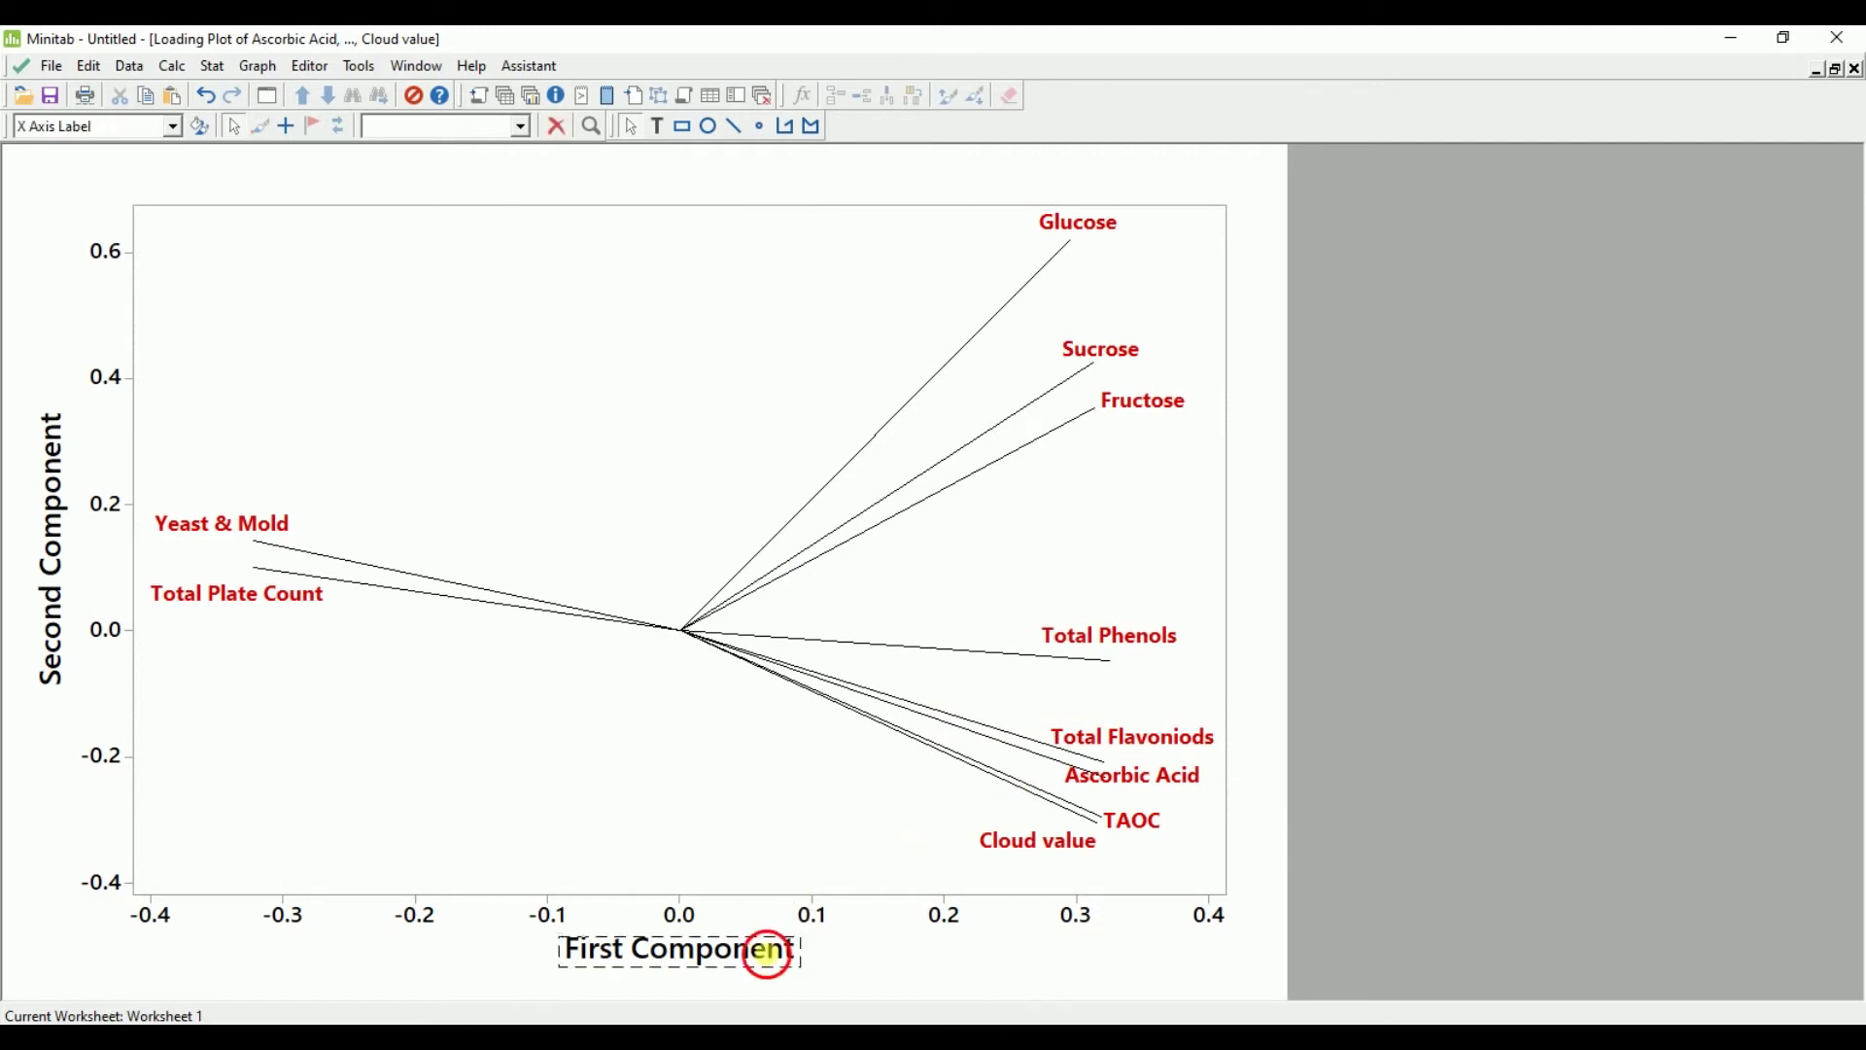
double_click(768, 953)
left_click(909, 637)
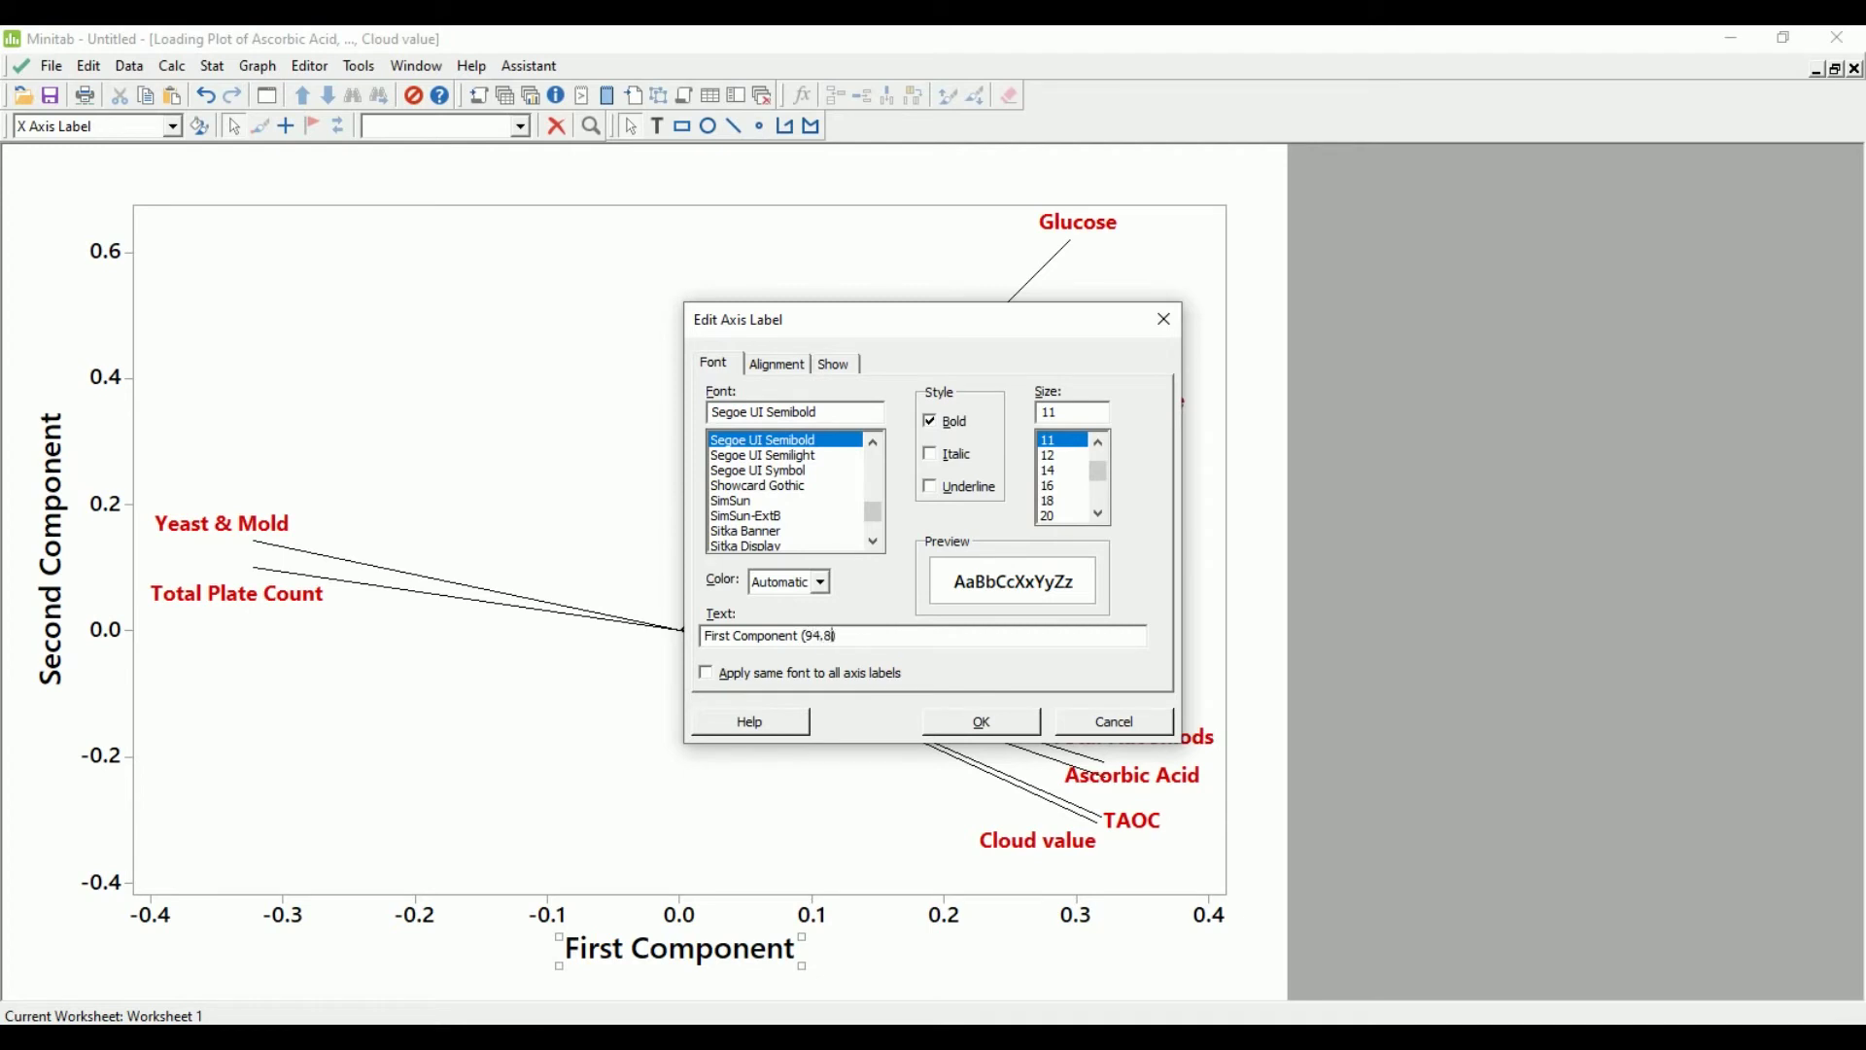
type("(94.8%)")
left_click(980, 721)
Add the explained variance to the loading plot's Y axis label so it reads "Second Component (4.1%)"
double_click(56, 471)
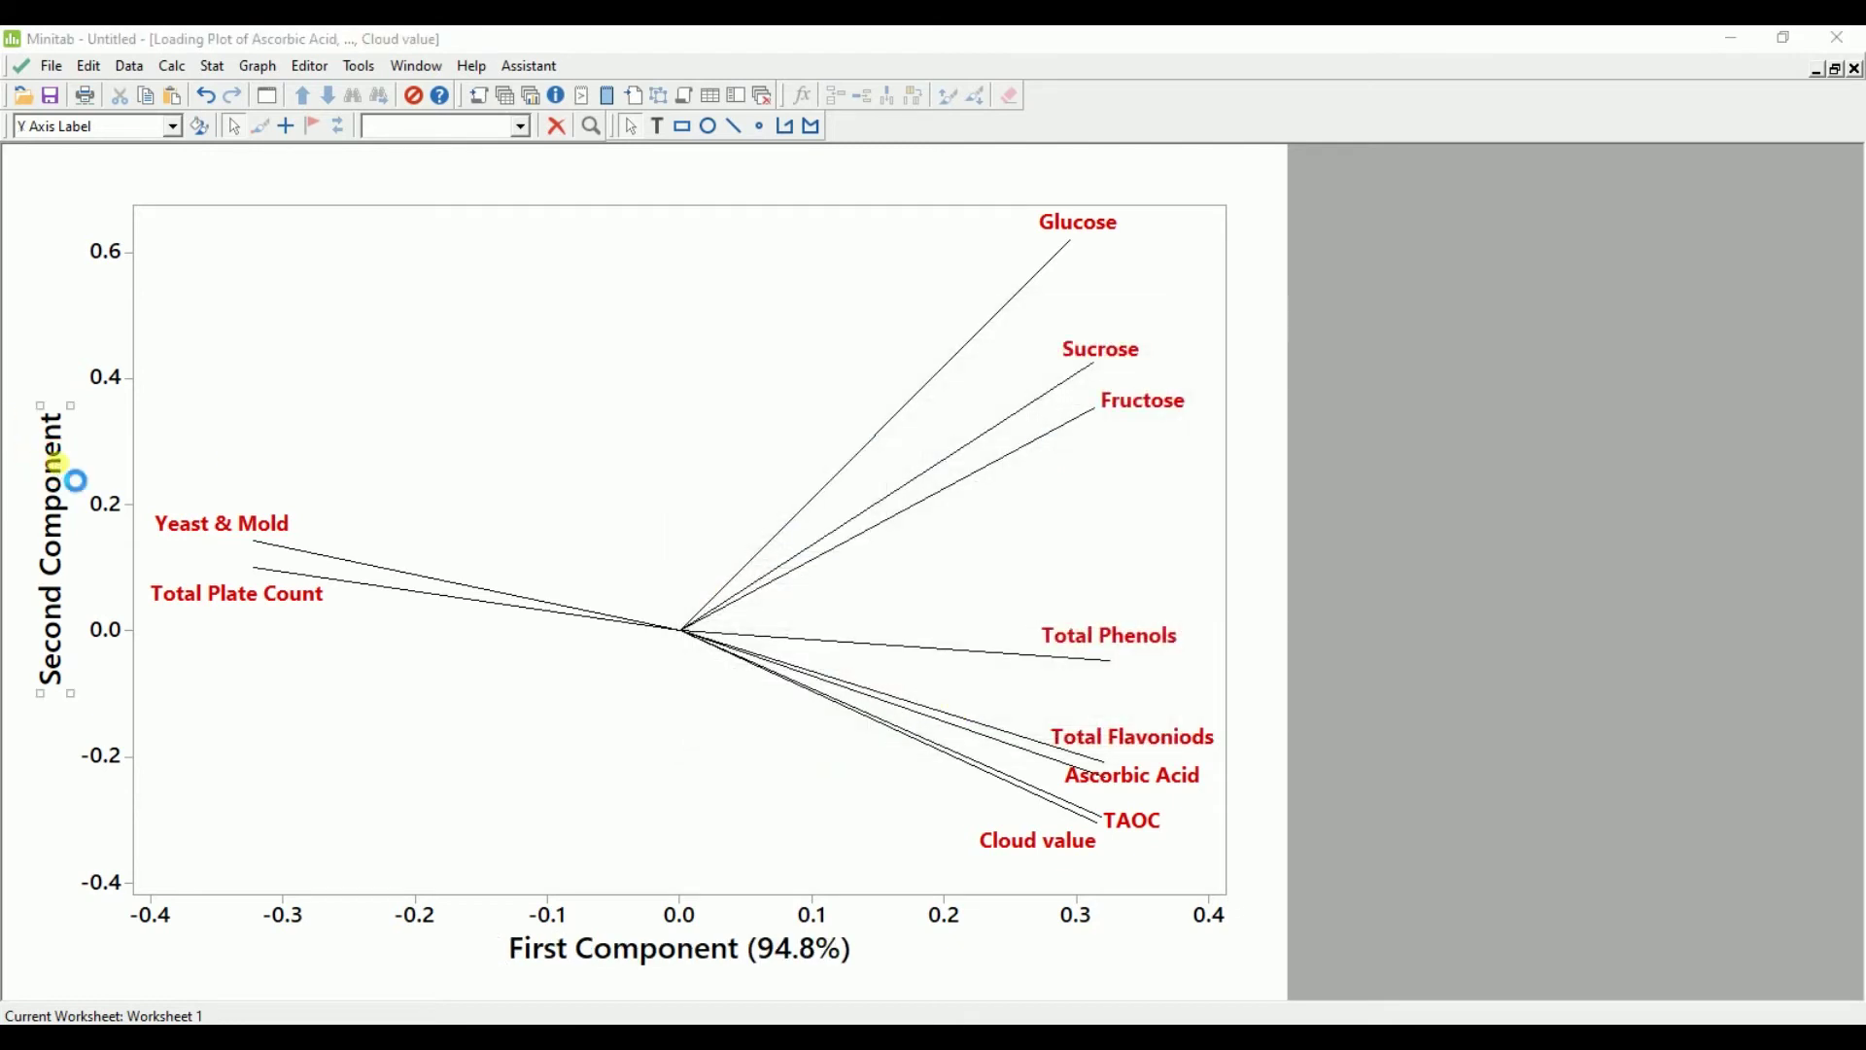
left_click(846, 637)
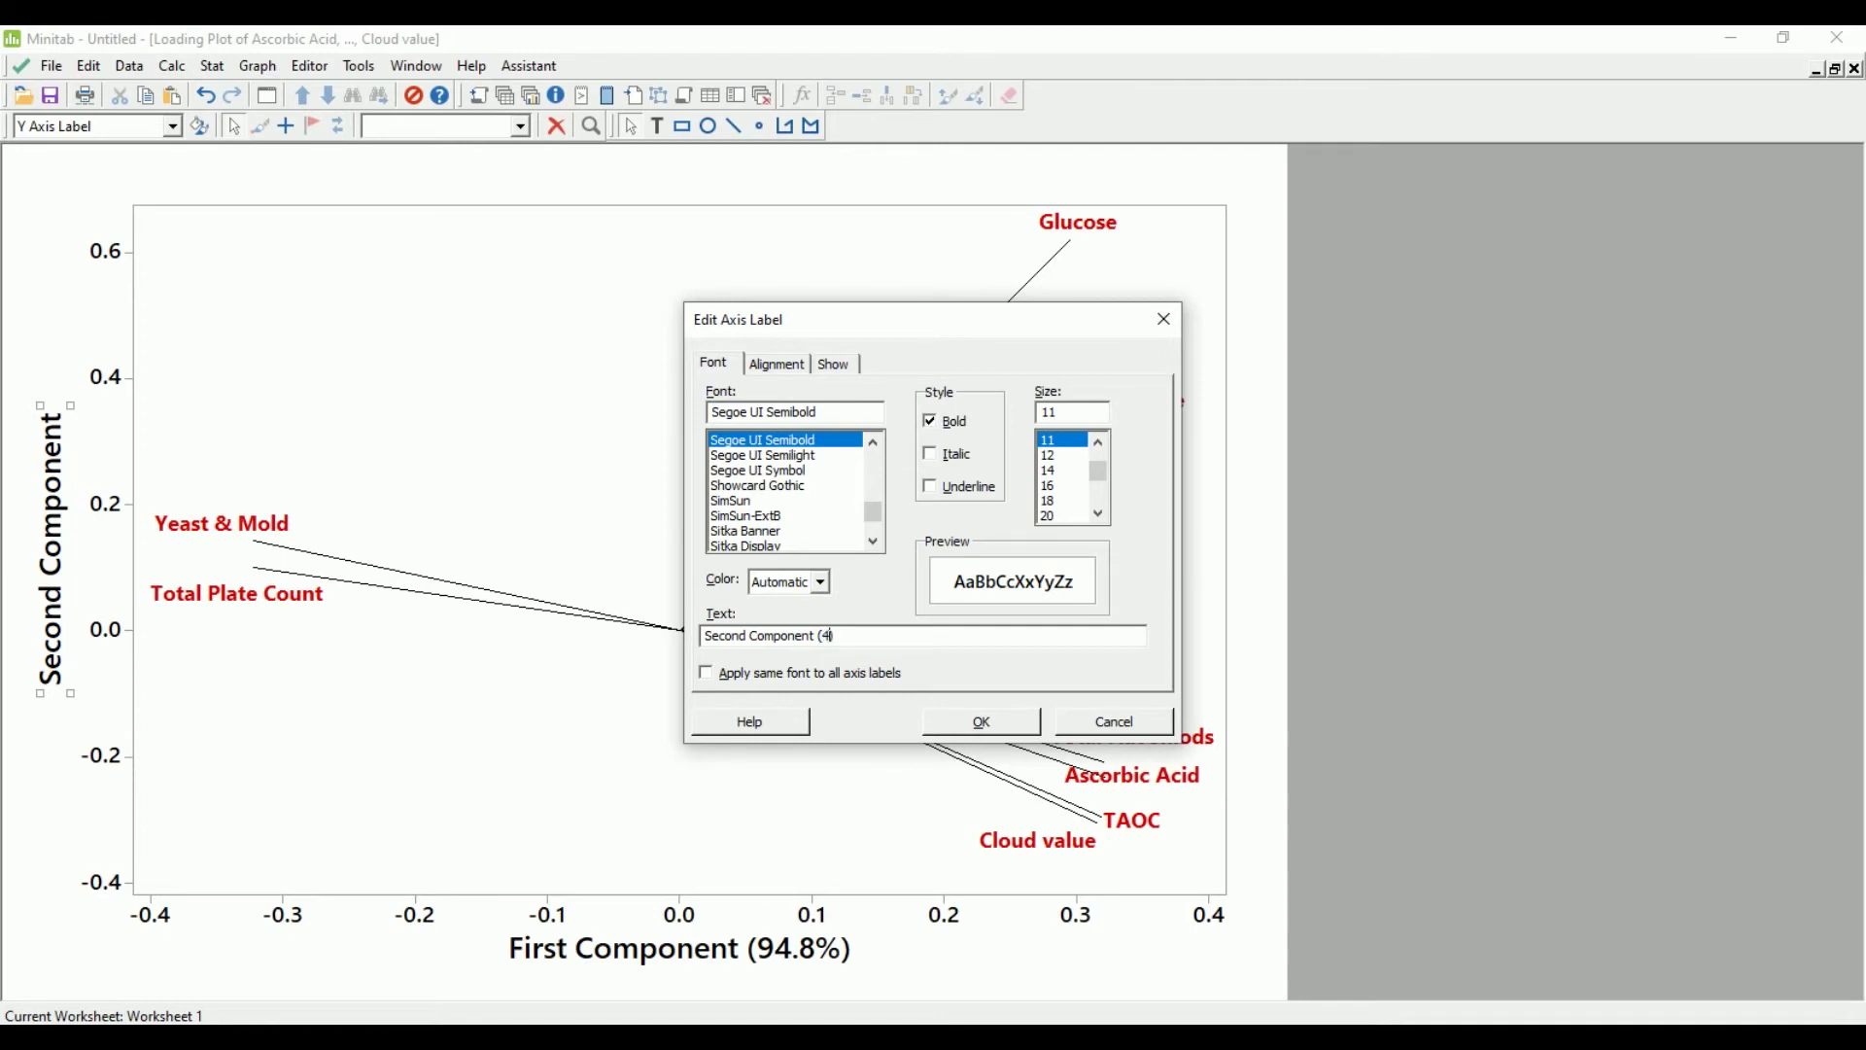
left_click(928, 724)
left_click(1664, 648)
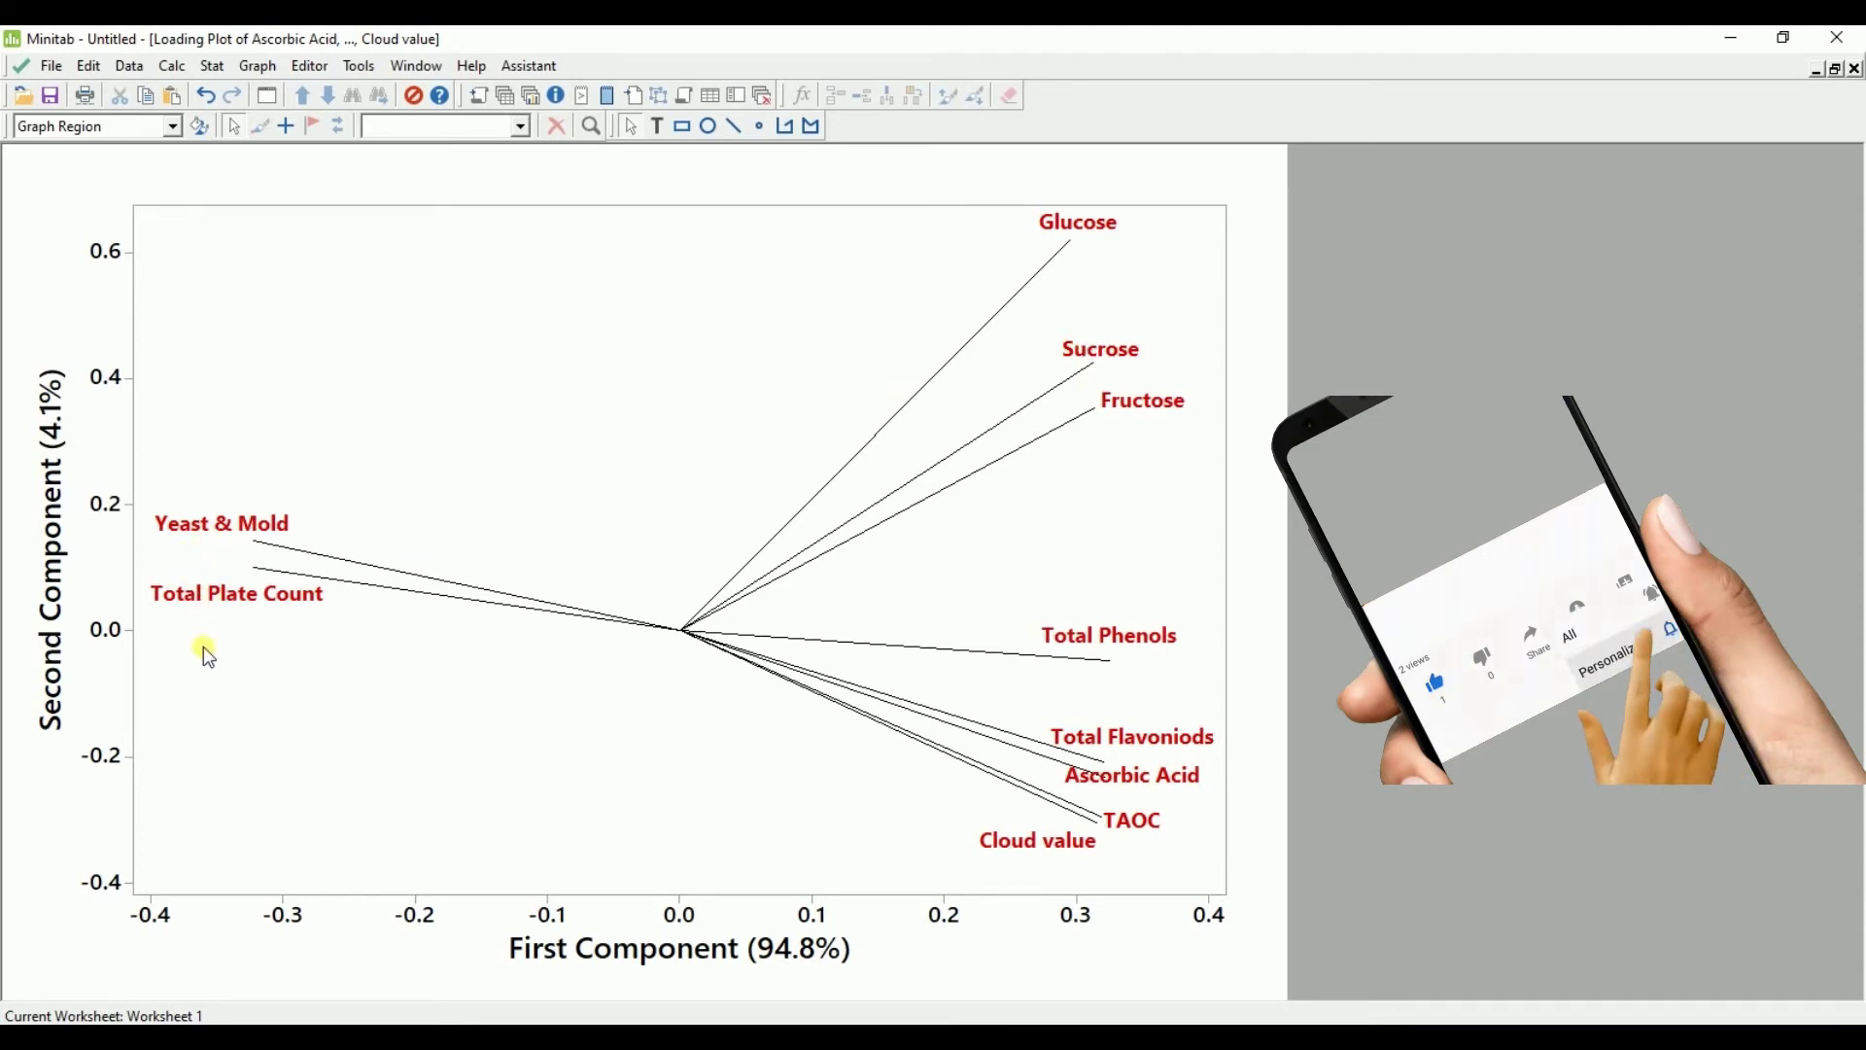
Compare the eigenvectors table in the session output with the loading plot, and return to the full-size plot
left_click(1836, 70)
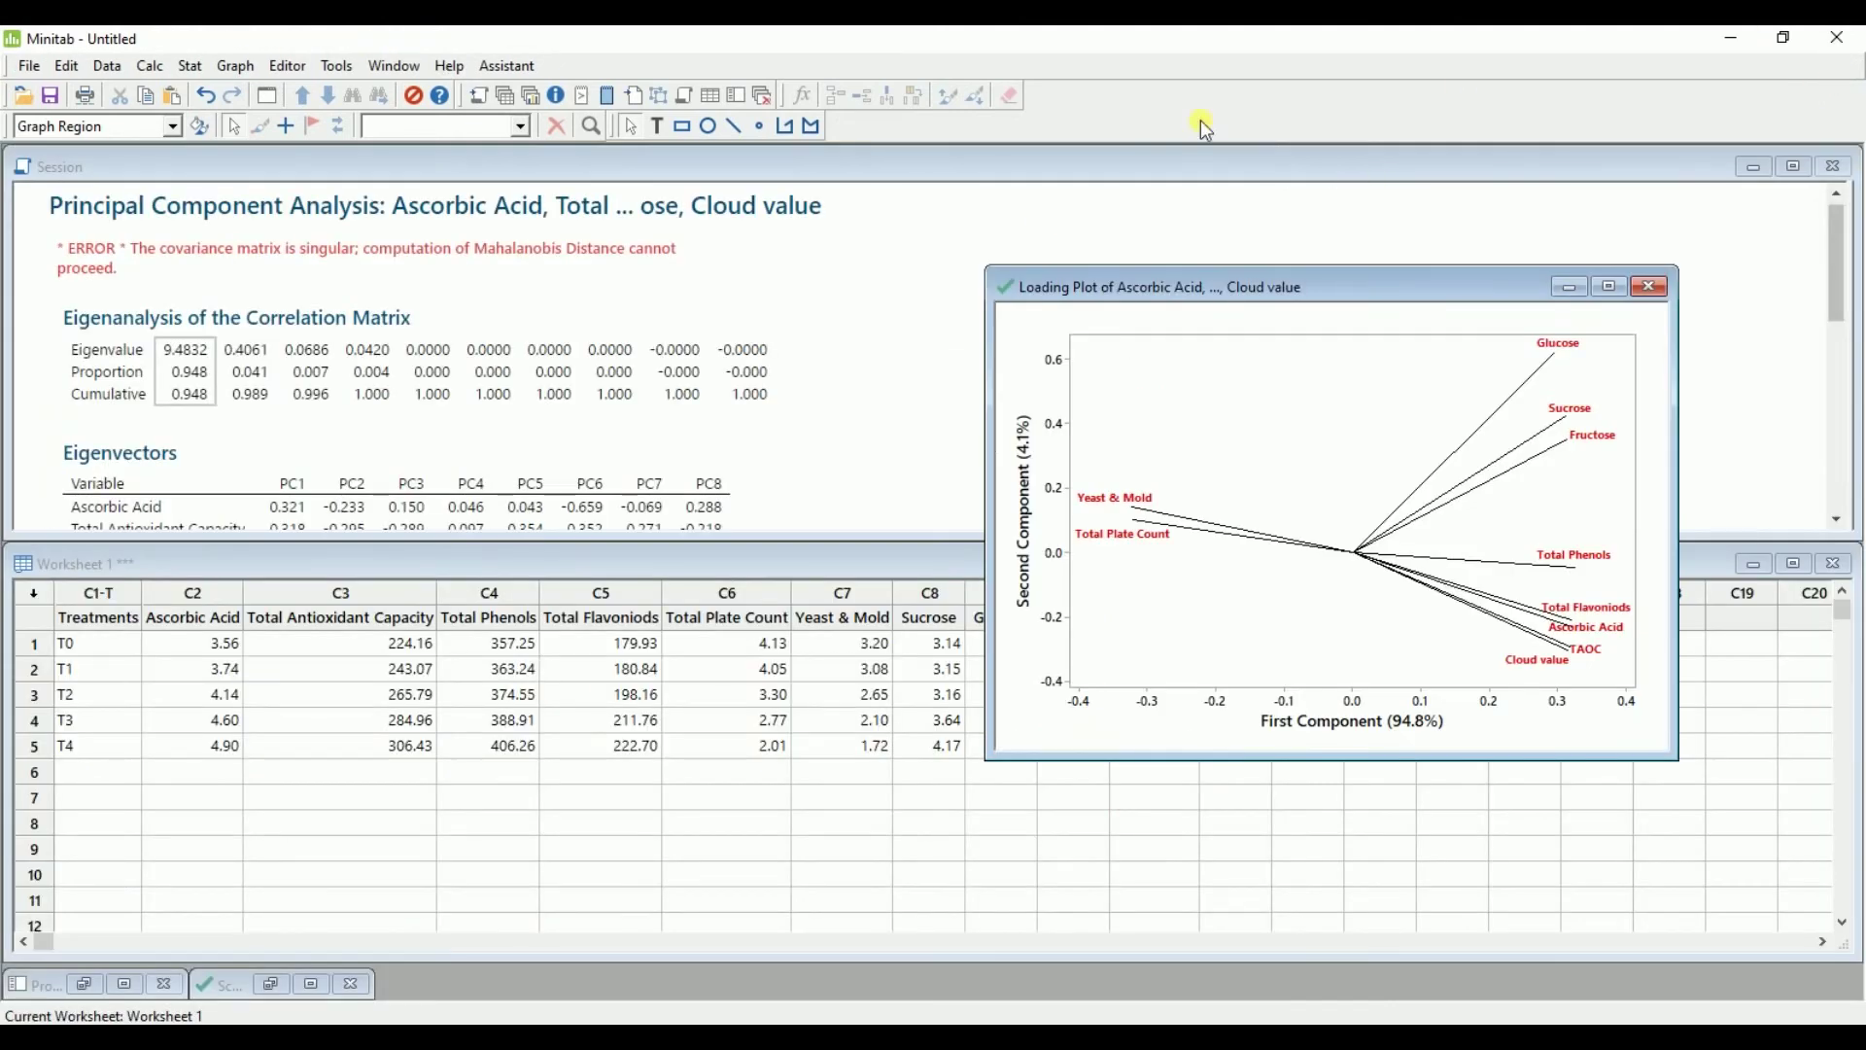
left_click(1166, 163)
left_click_drag(1837, 260, 1840, 335)
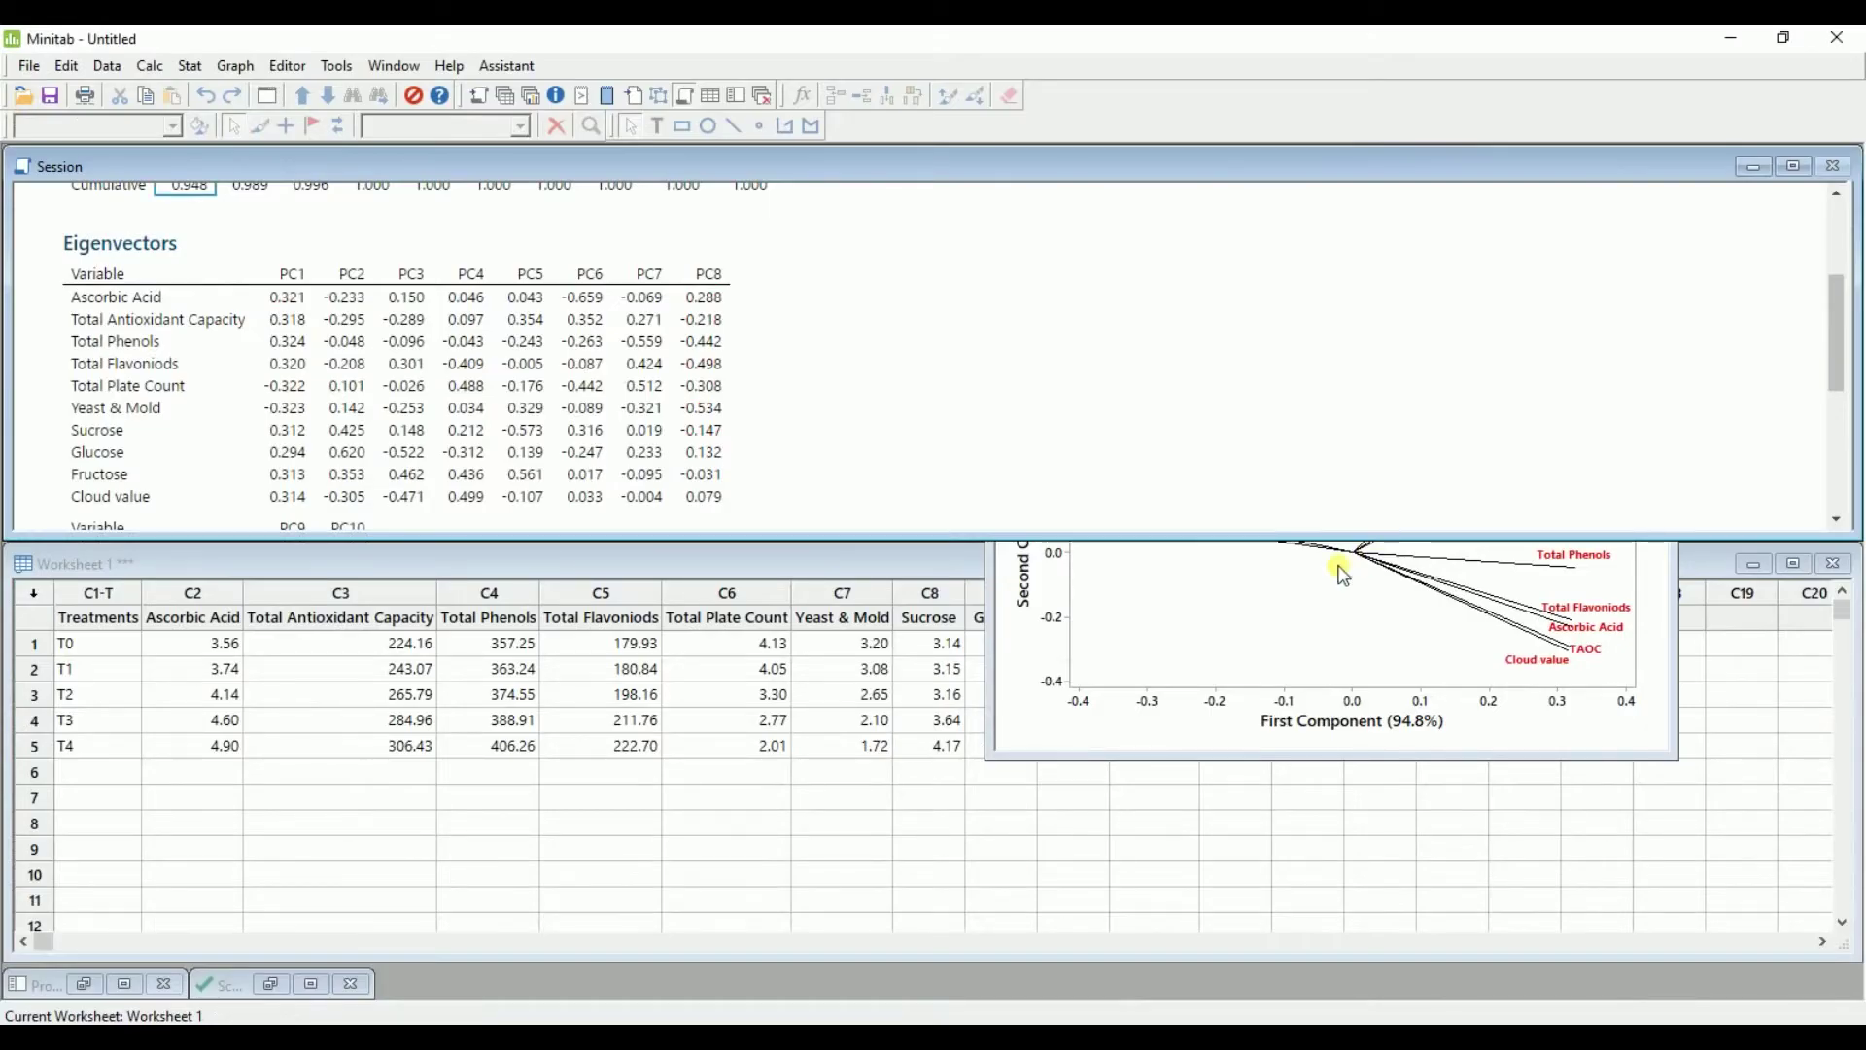
left_click(1241, 601)
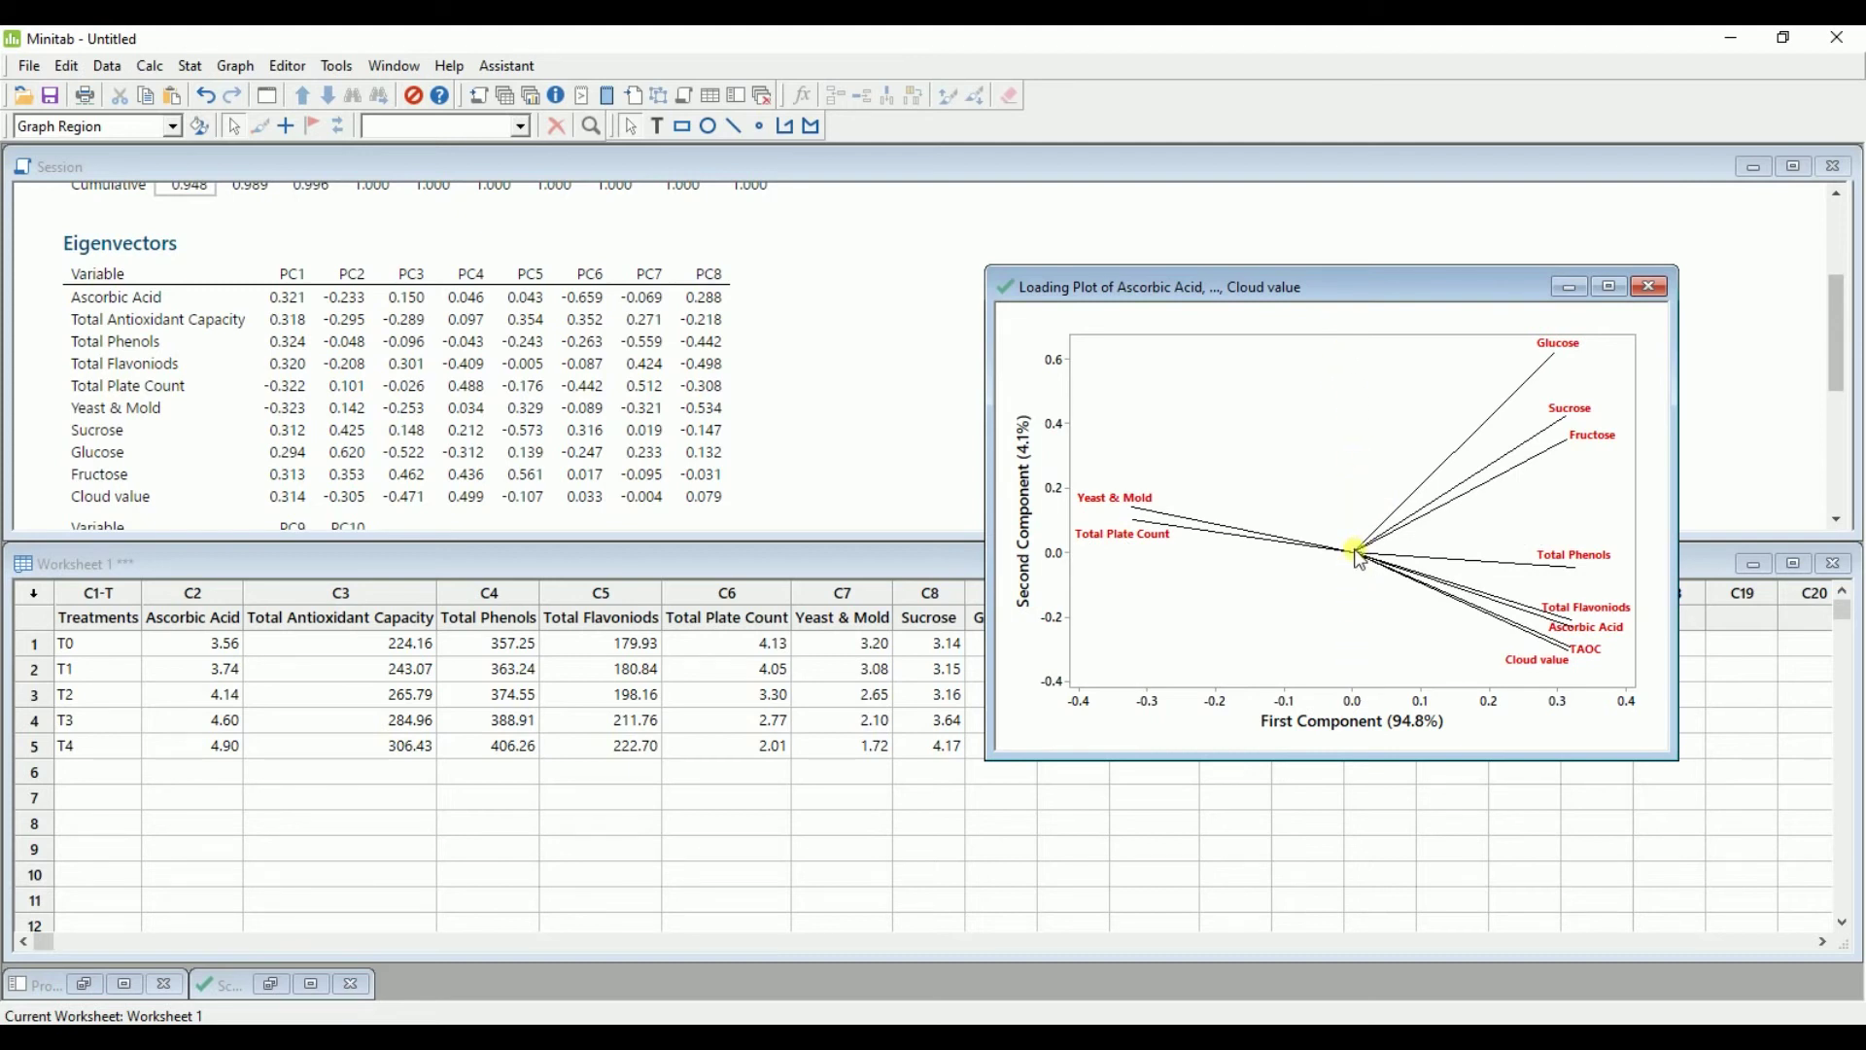
double_click(1353, 291)
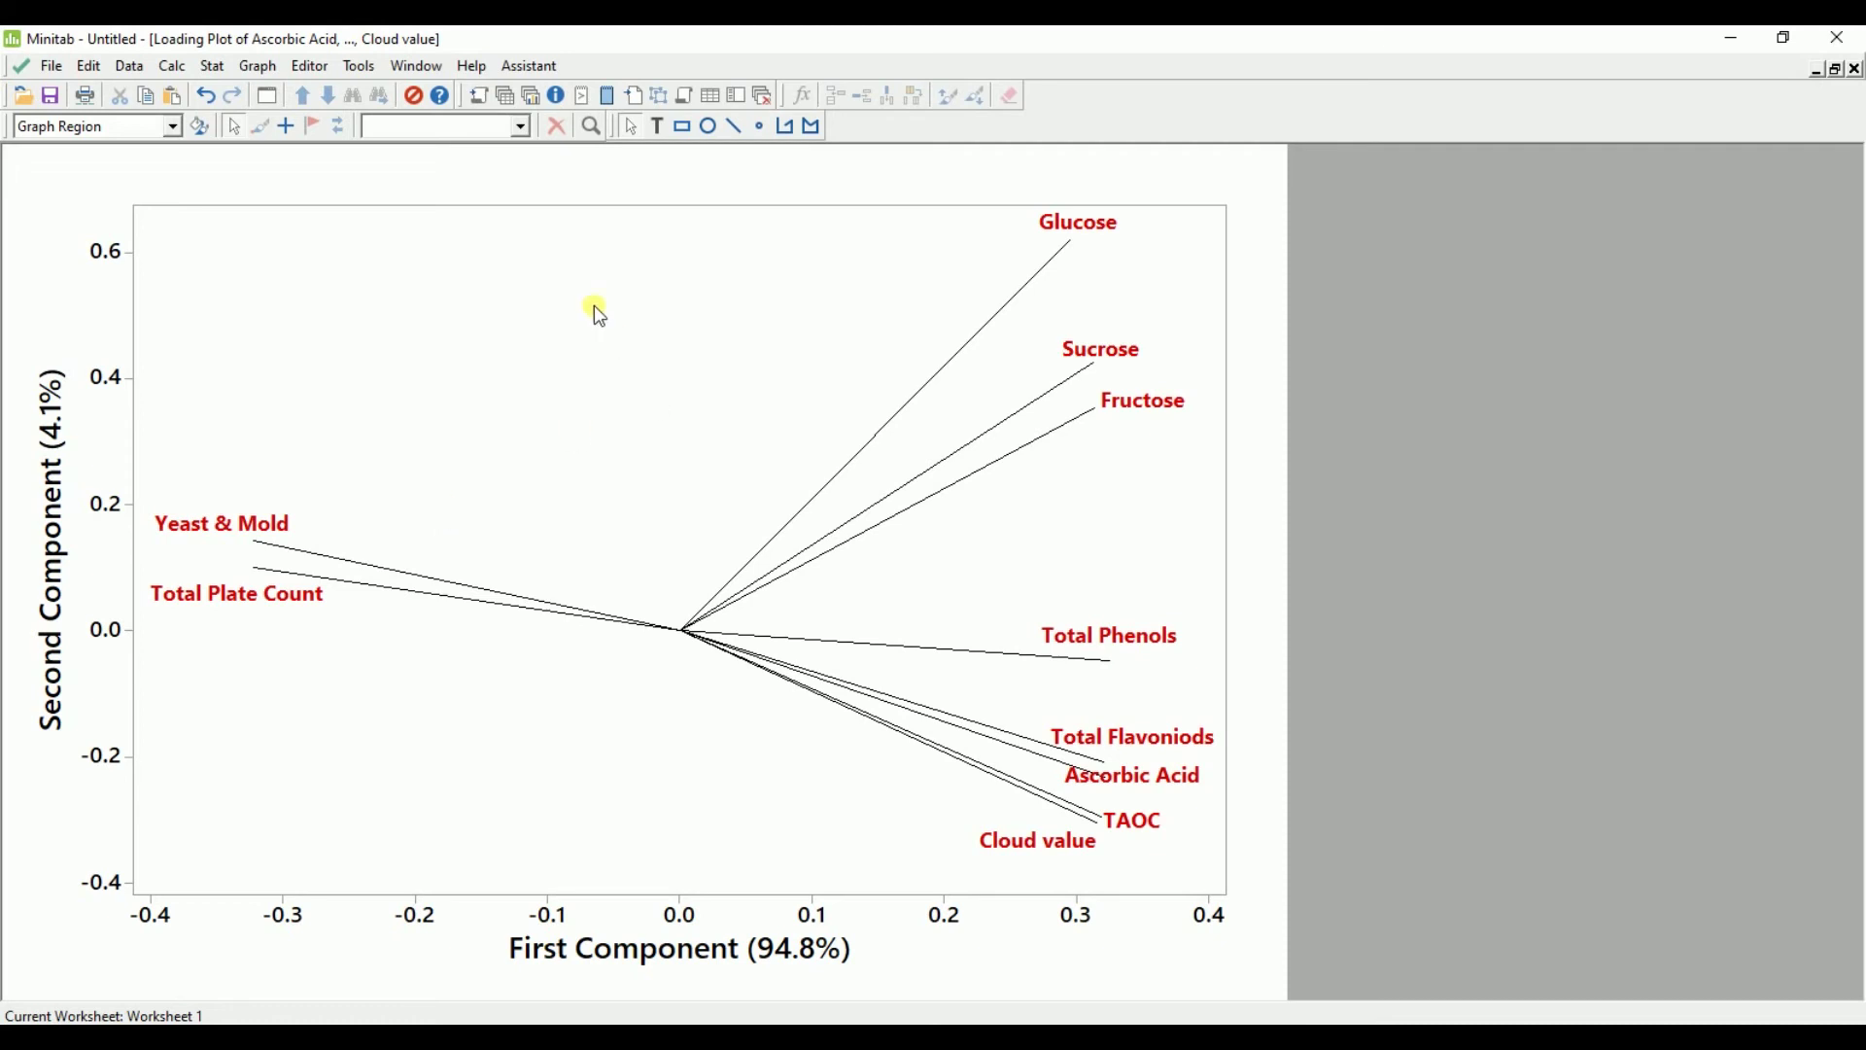
Try sending the loading plot to Microsoft Word, delete the graph from the document and switch back to Minitab
right_click(495, 174)
right_click(578, 177)
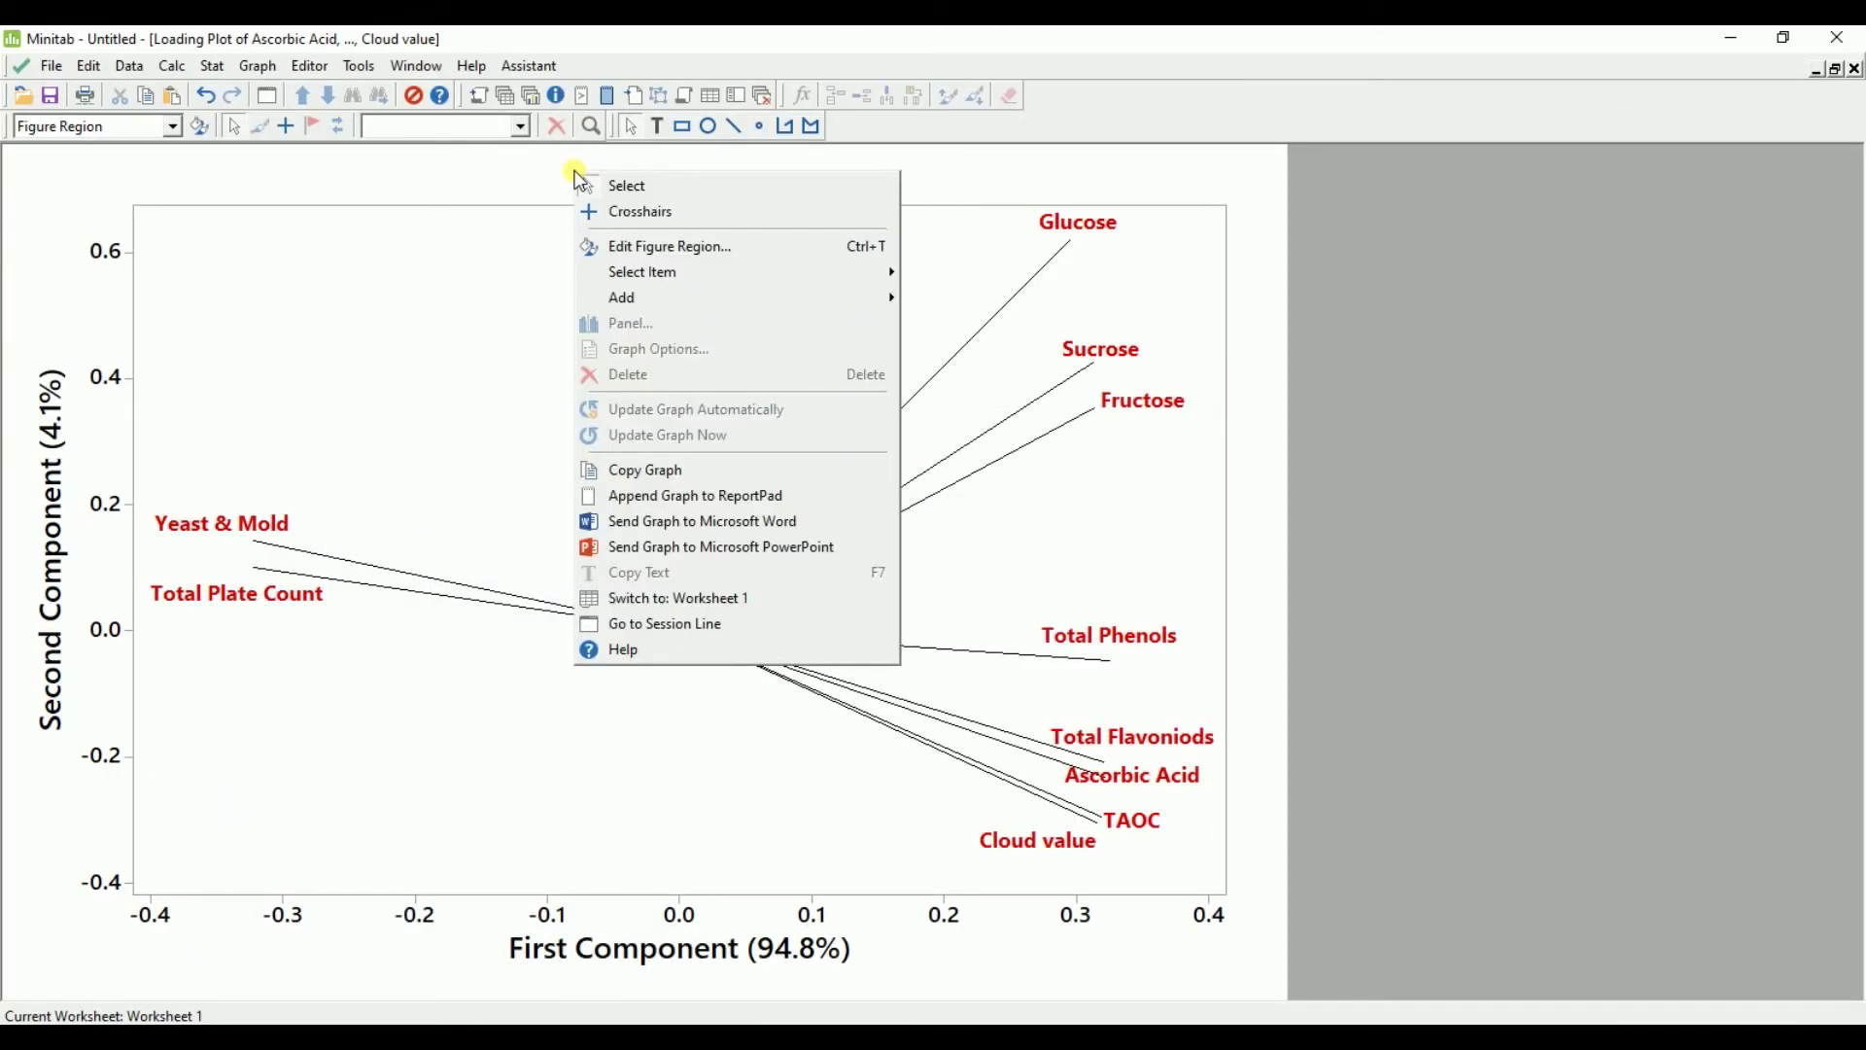
left_click(665, 525)
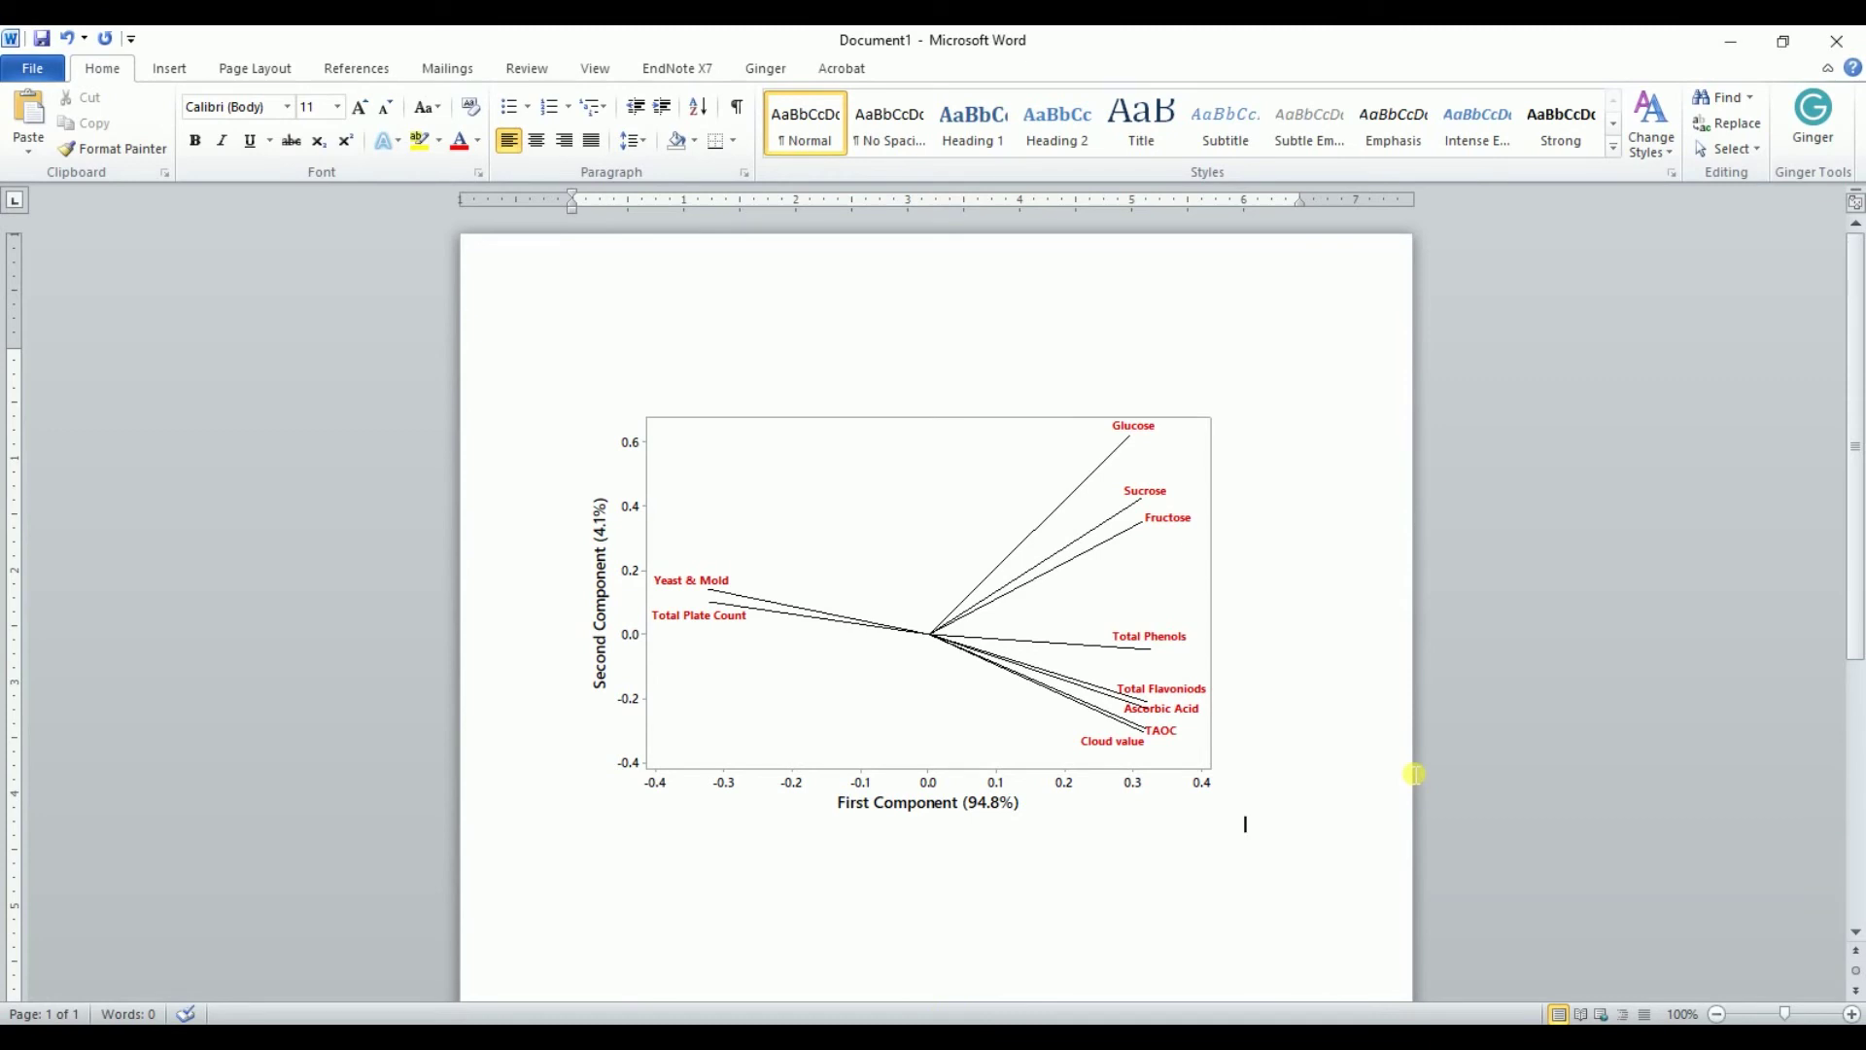
left_click(972, 562)
key("Delete")
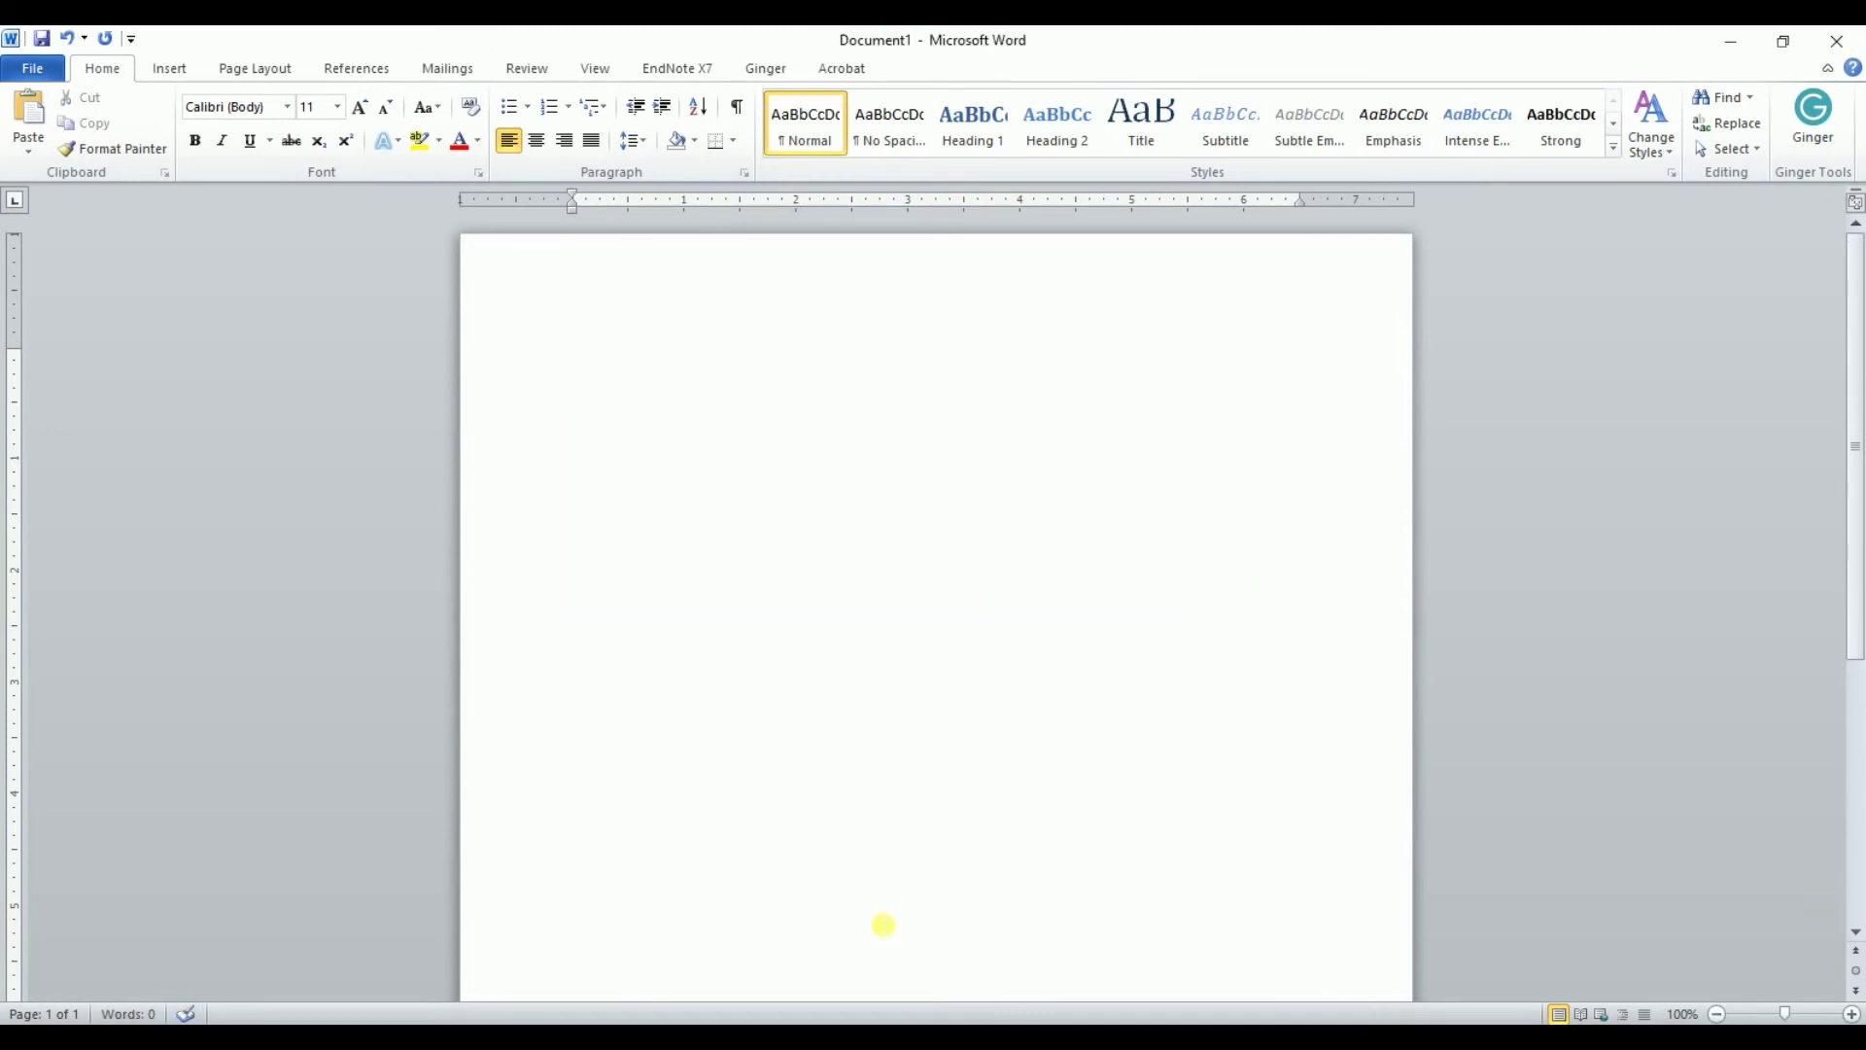
key("alt+Tab")
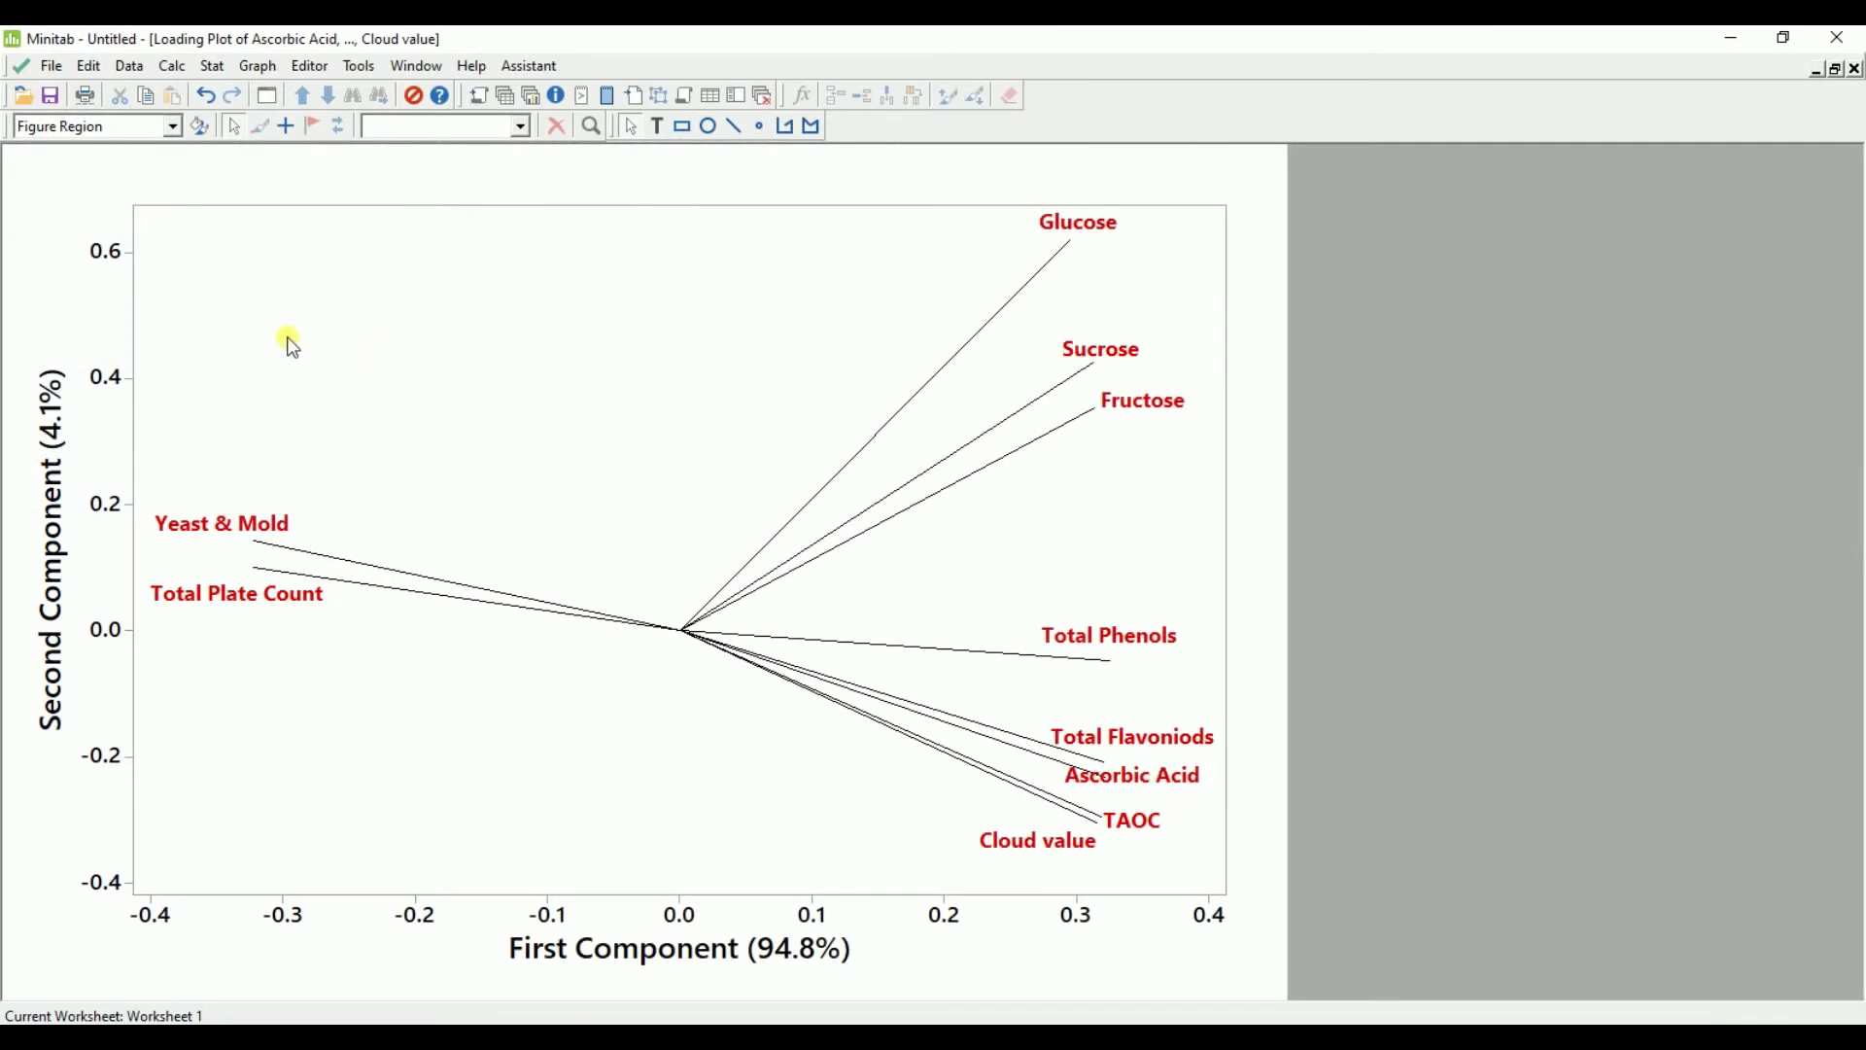
Leave the full-size loading plot and bring up the minimized score plot at full size
left_click(1836, 69)
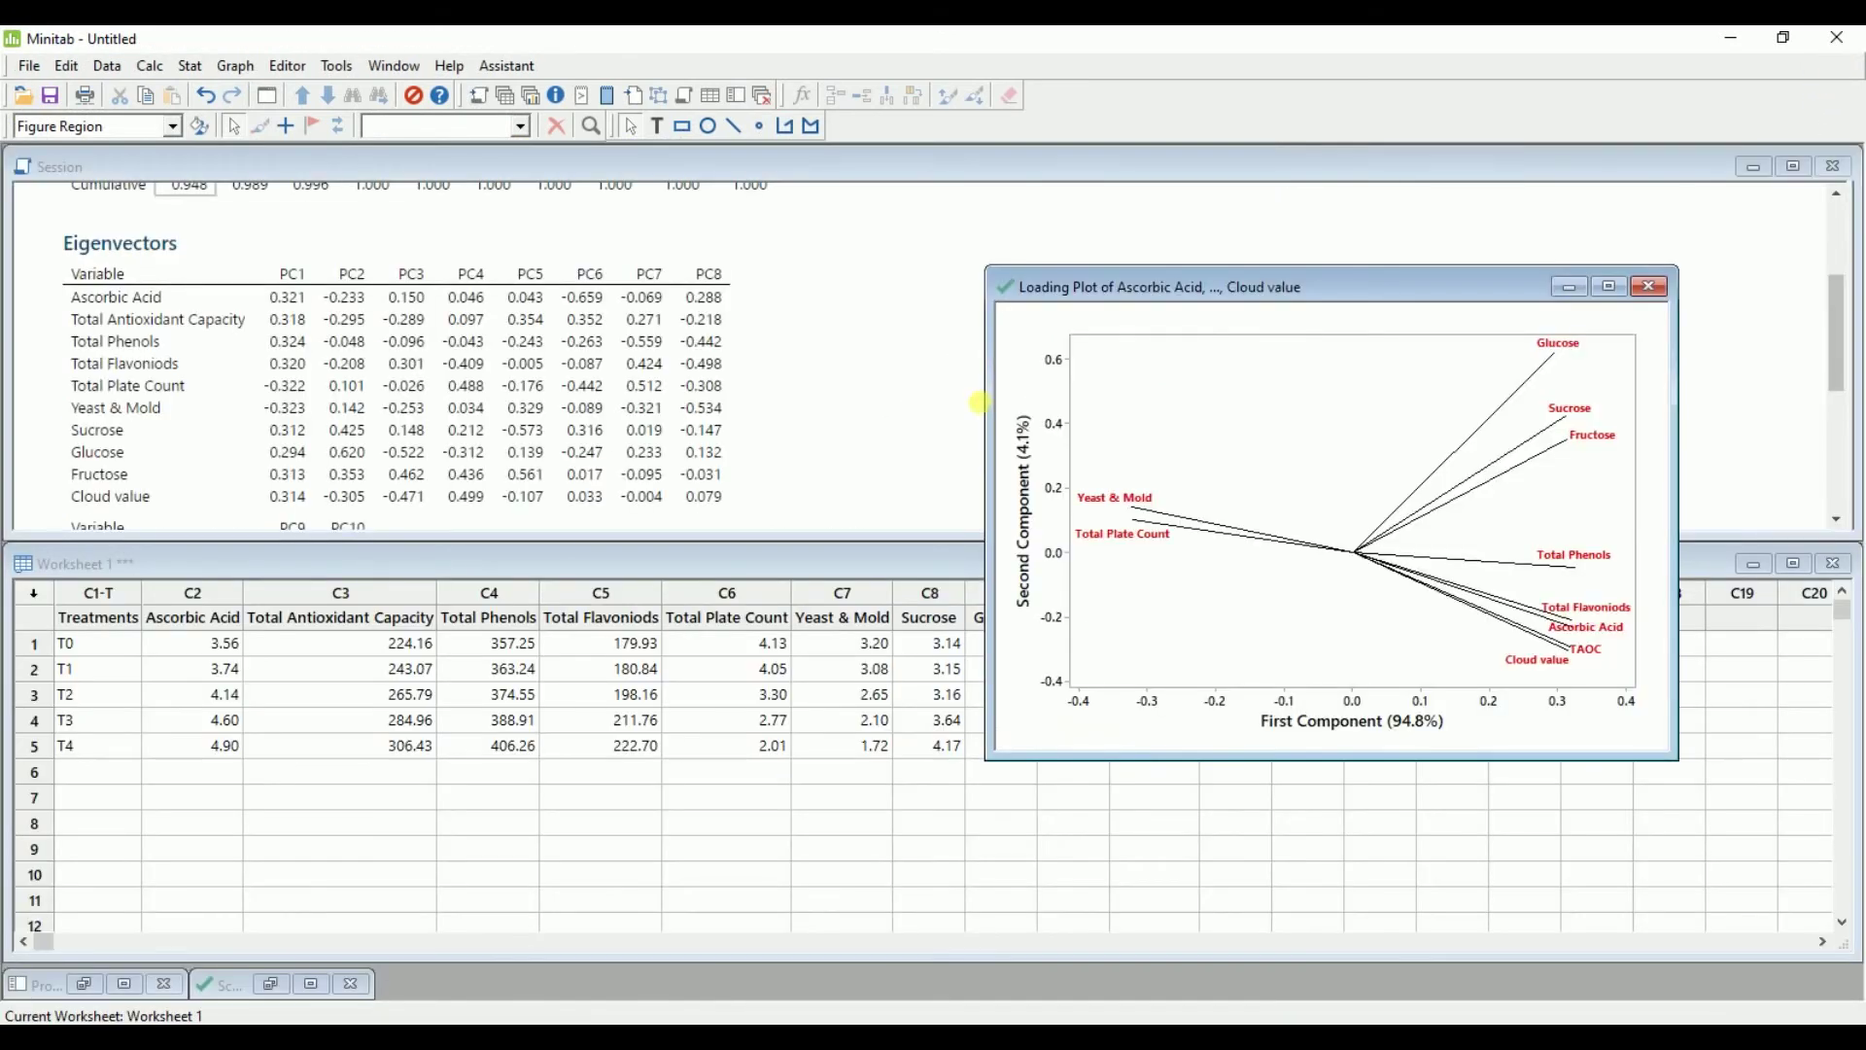
left_click(84, 983)
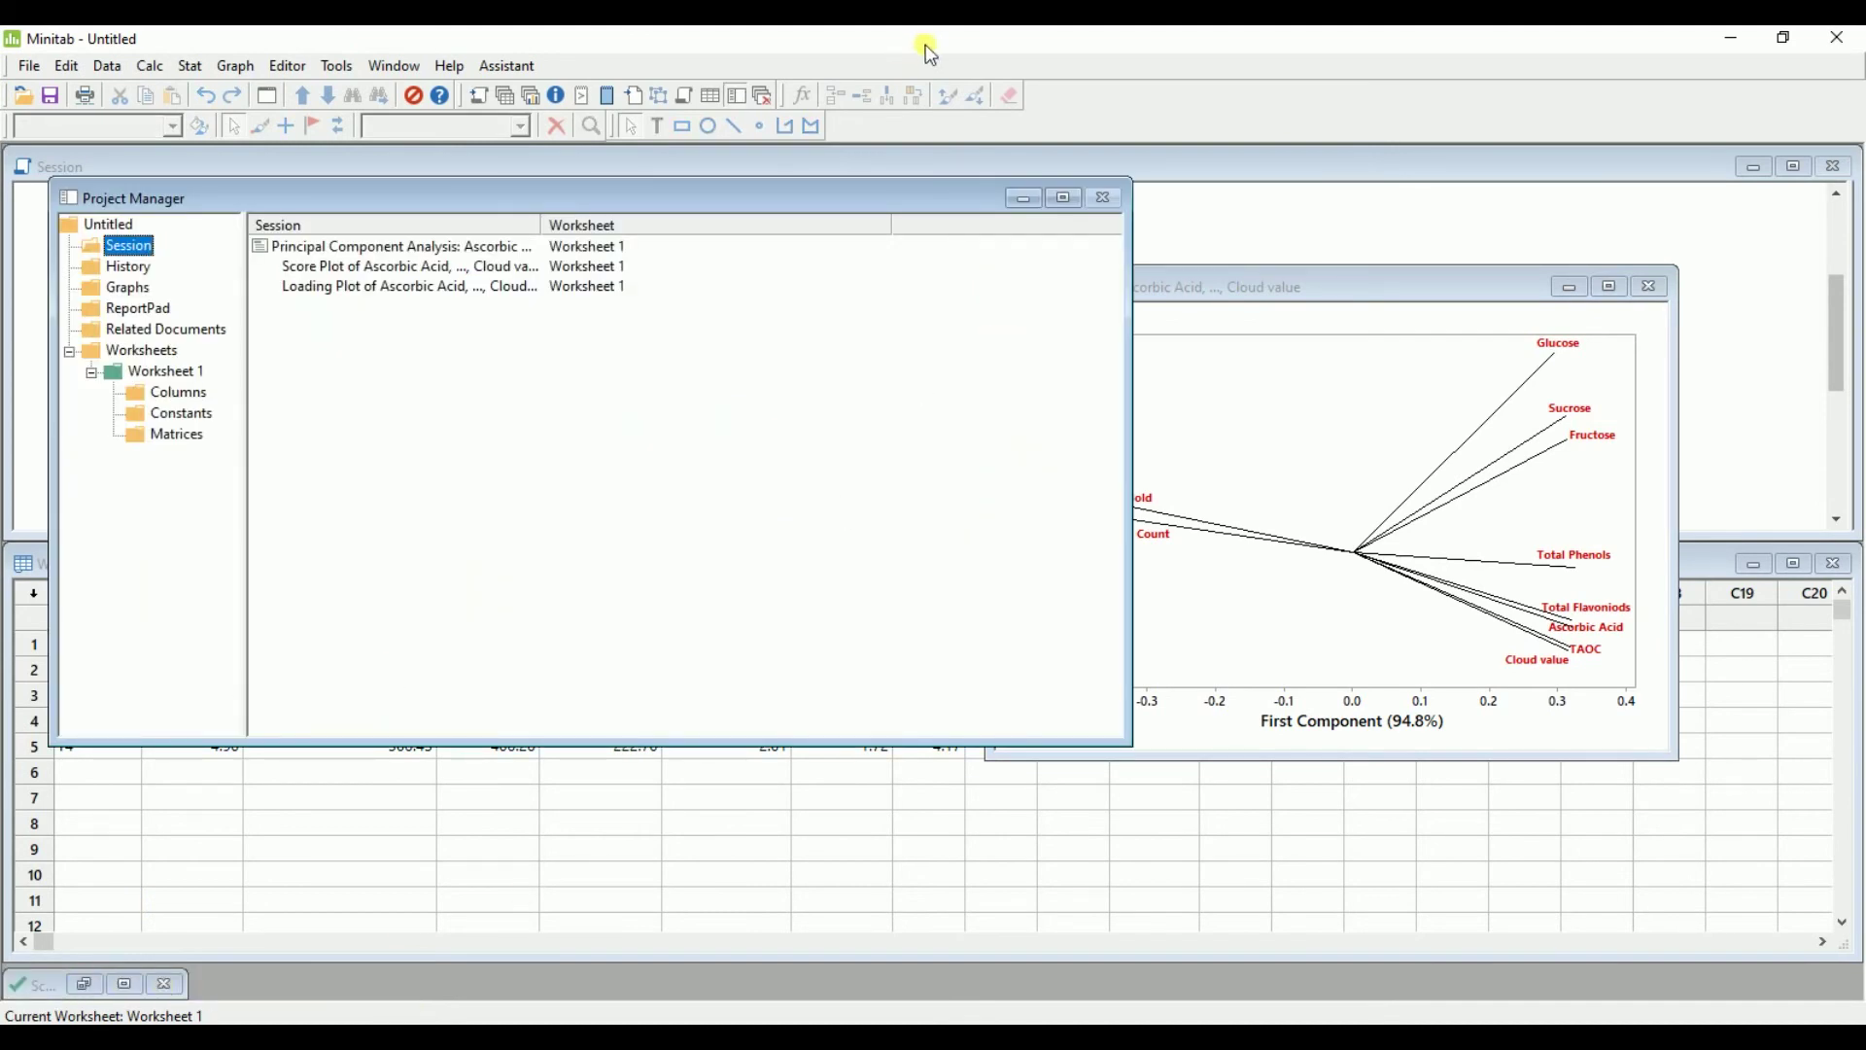
left_click(1024, 198)
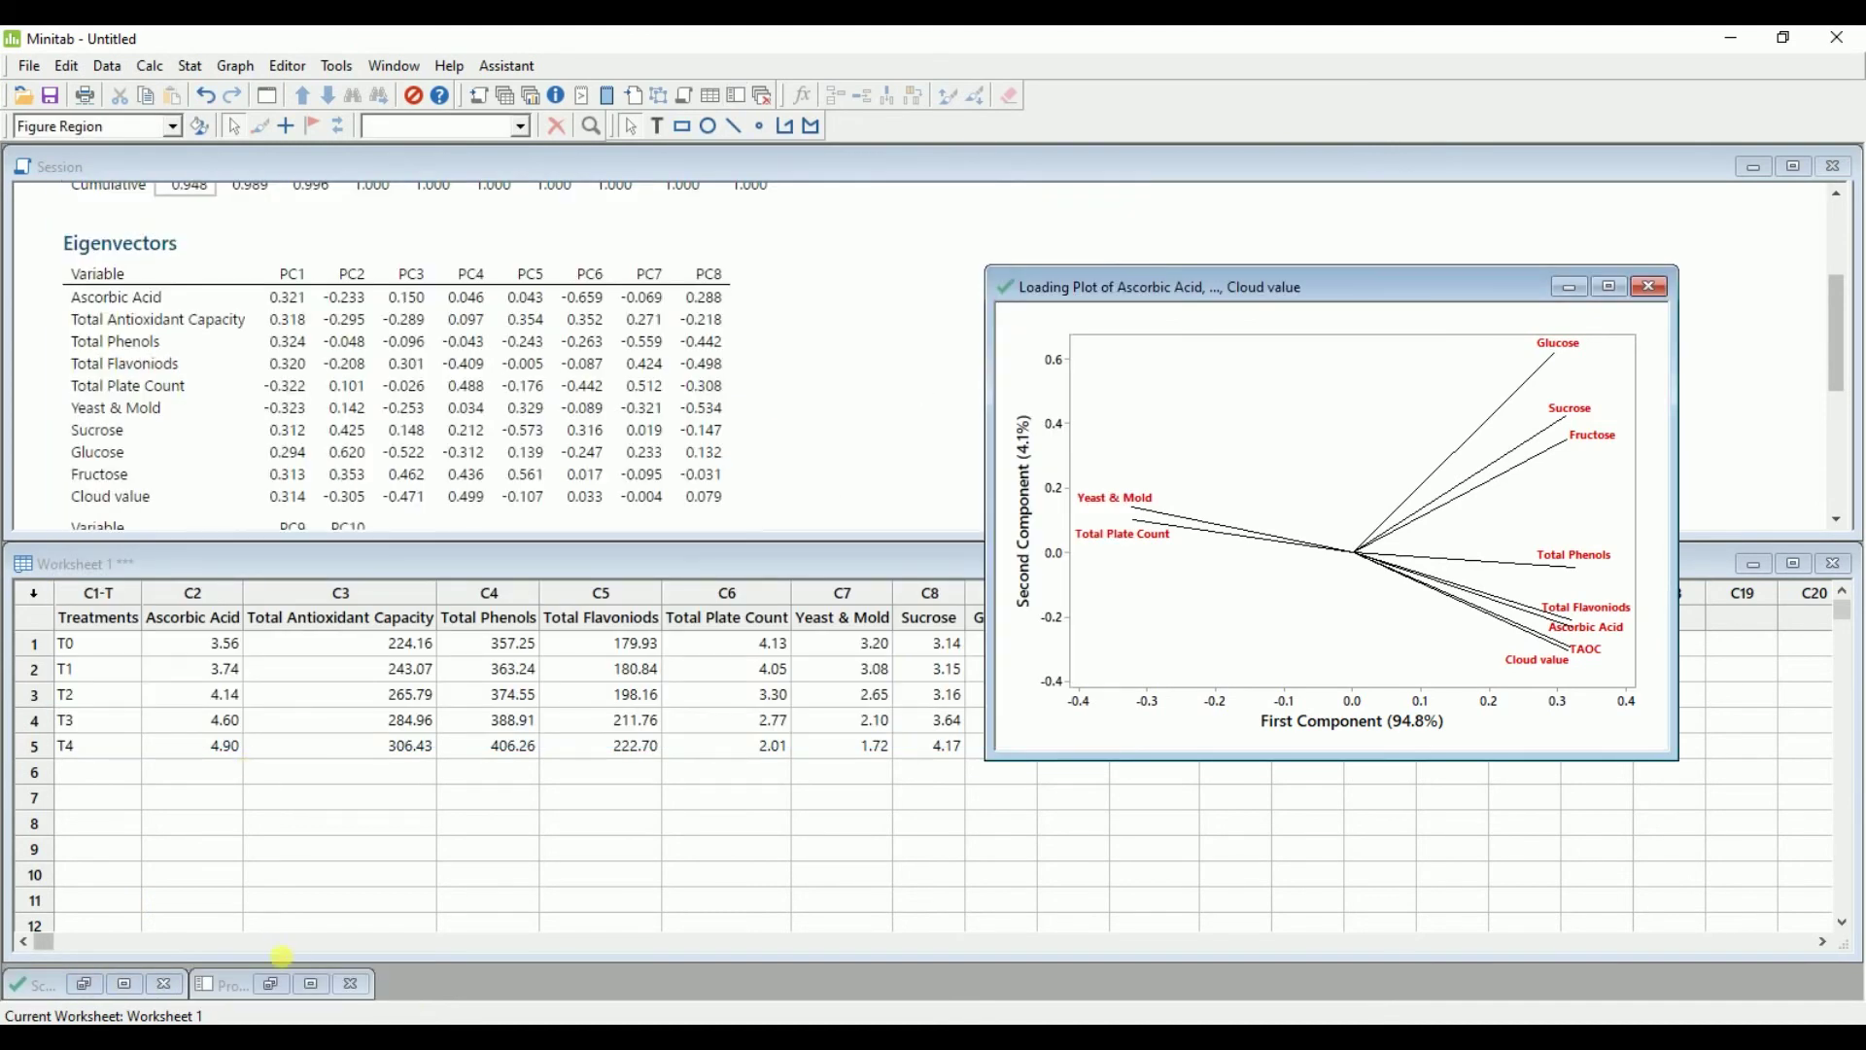
left_click(270, 984)
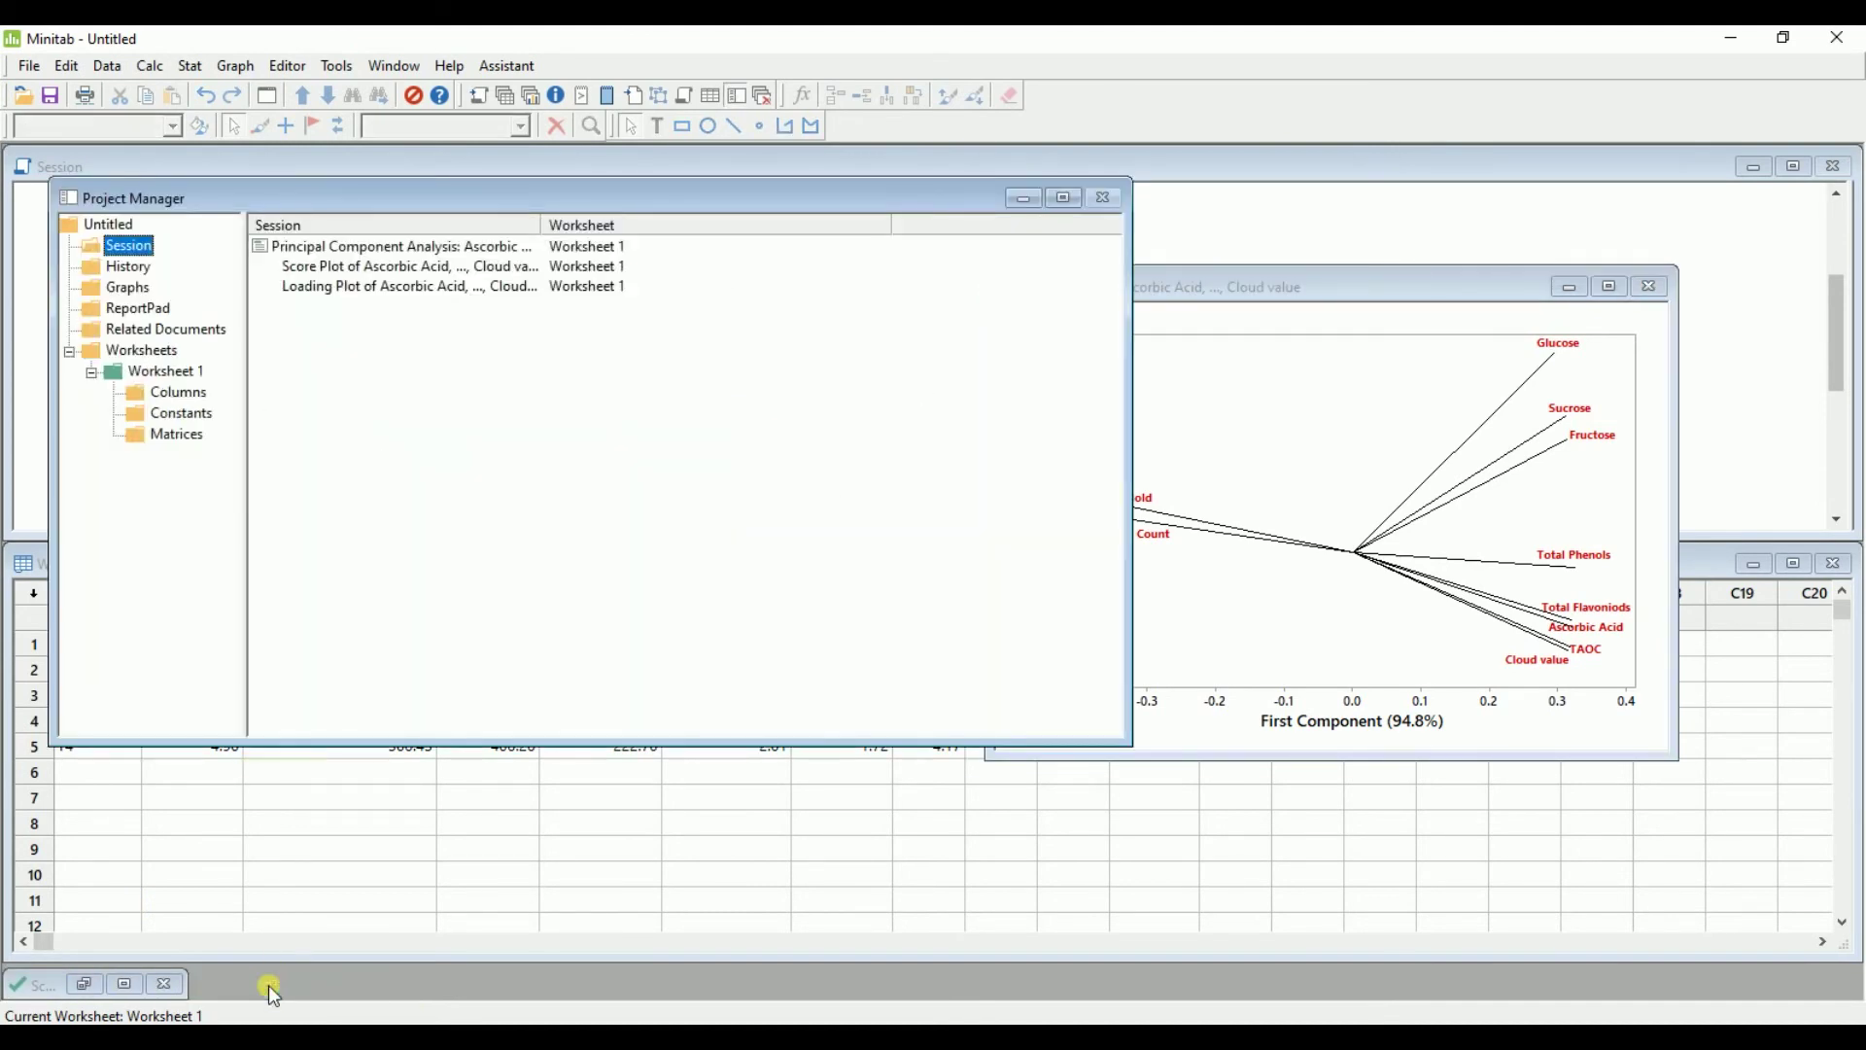
left_click(87, 986)
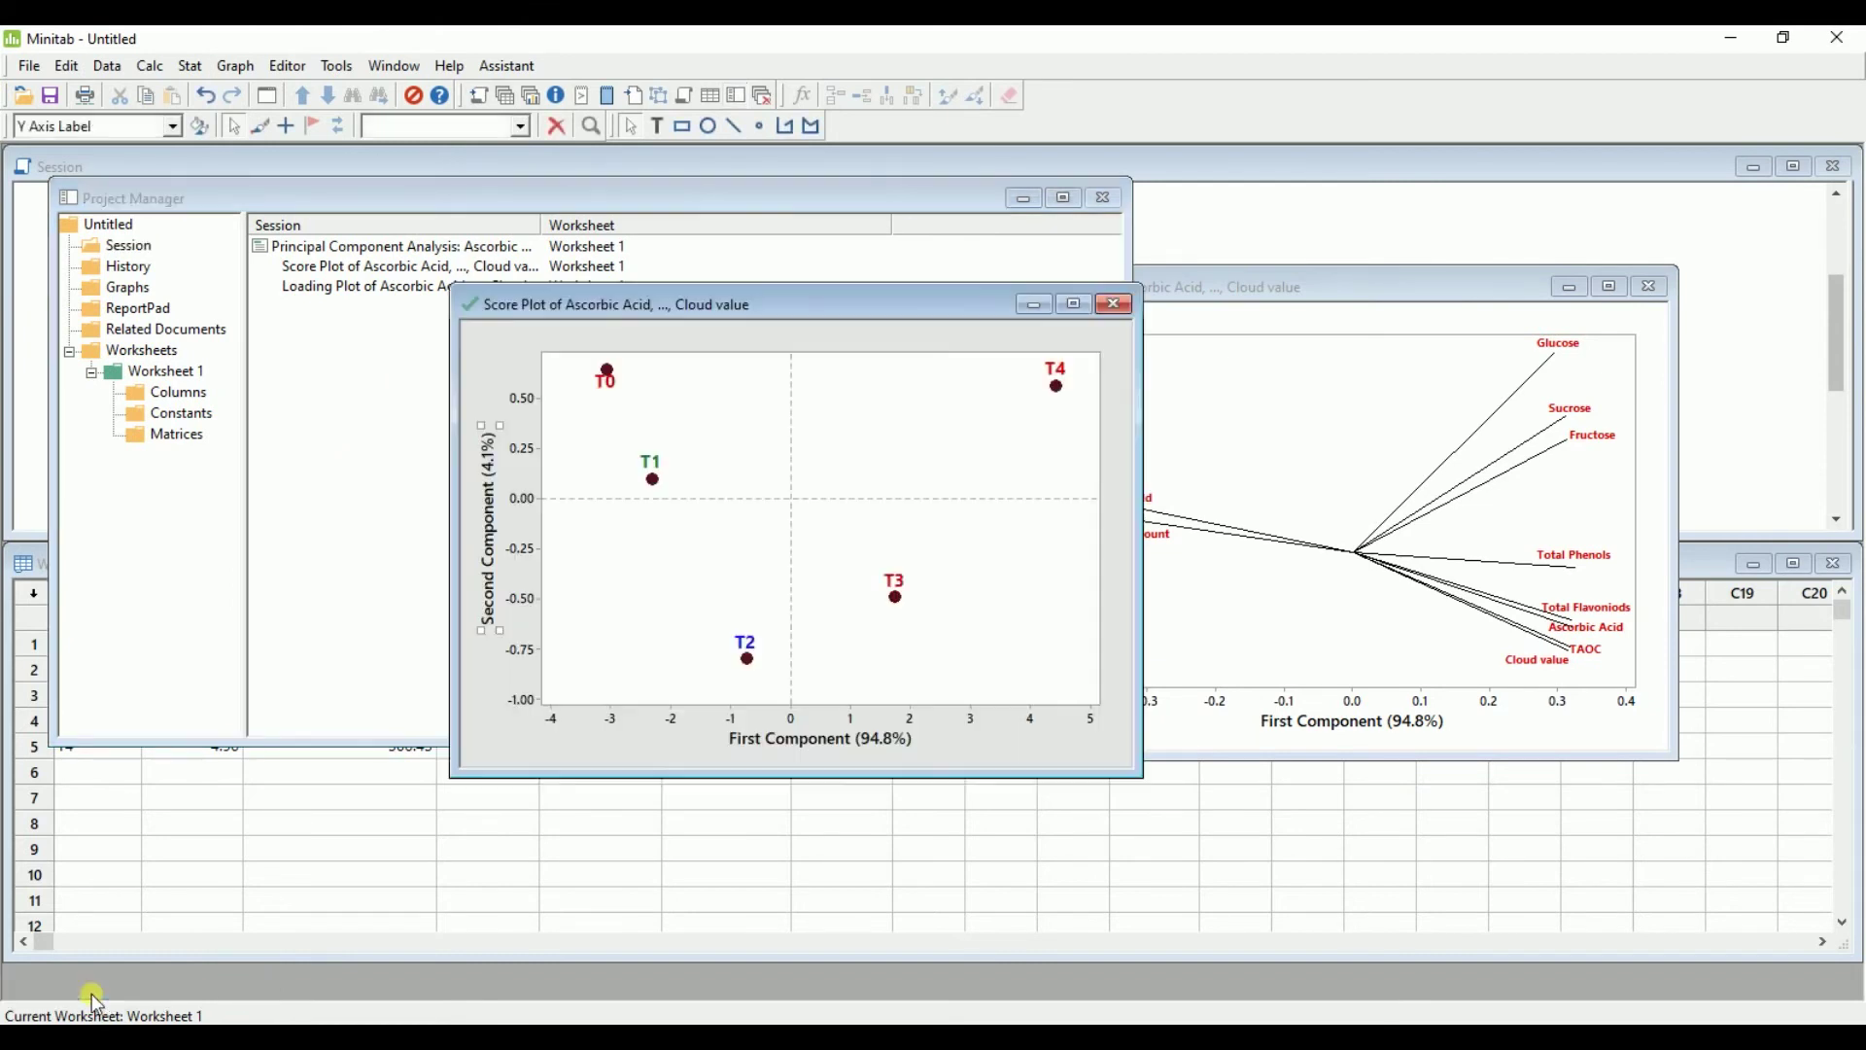
left_click(1037, 195)
left_click_drag(863, 307, 622, 278)
double_click(622, 278)
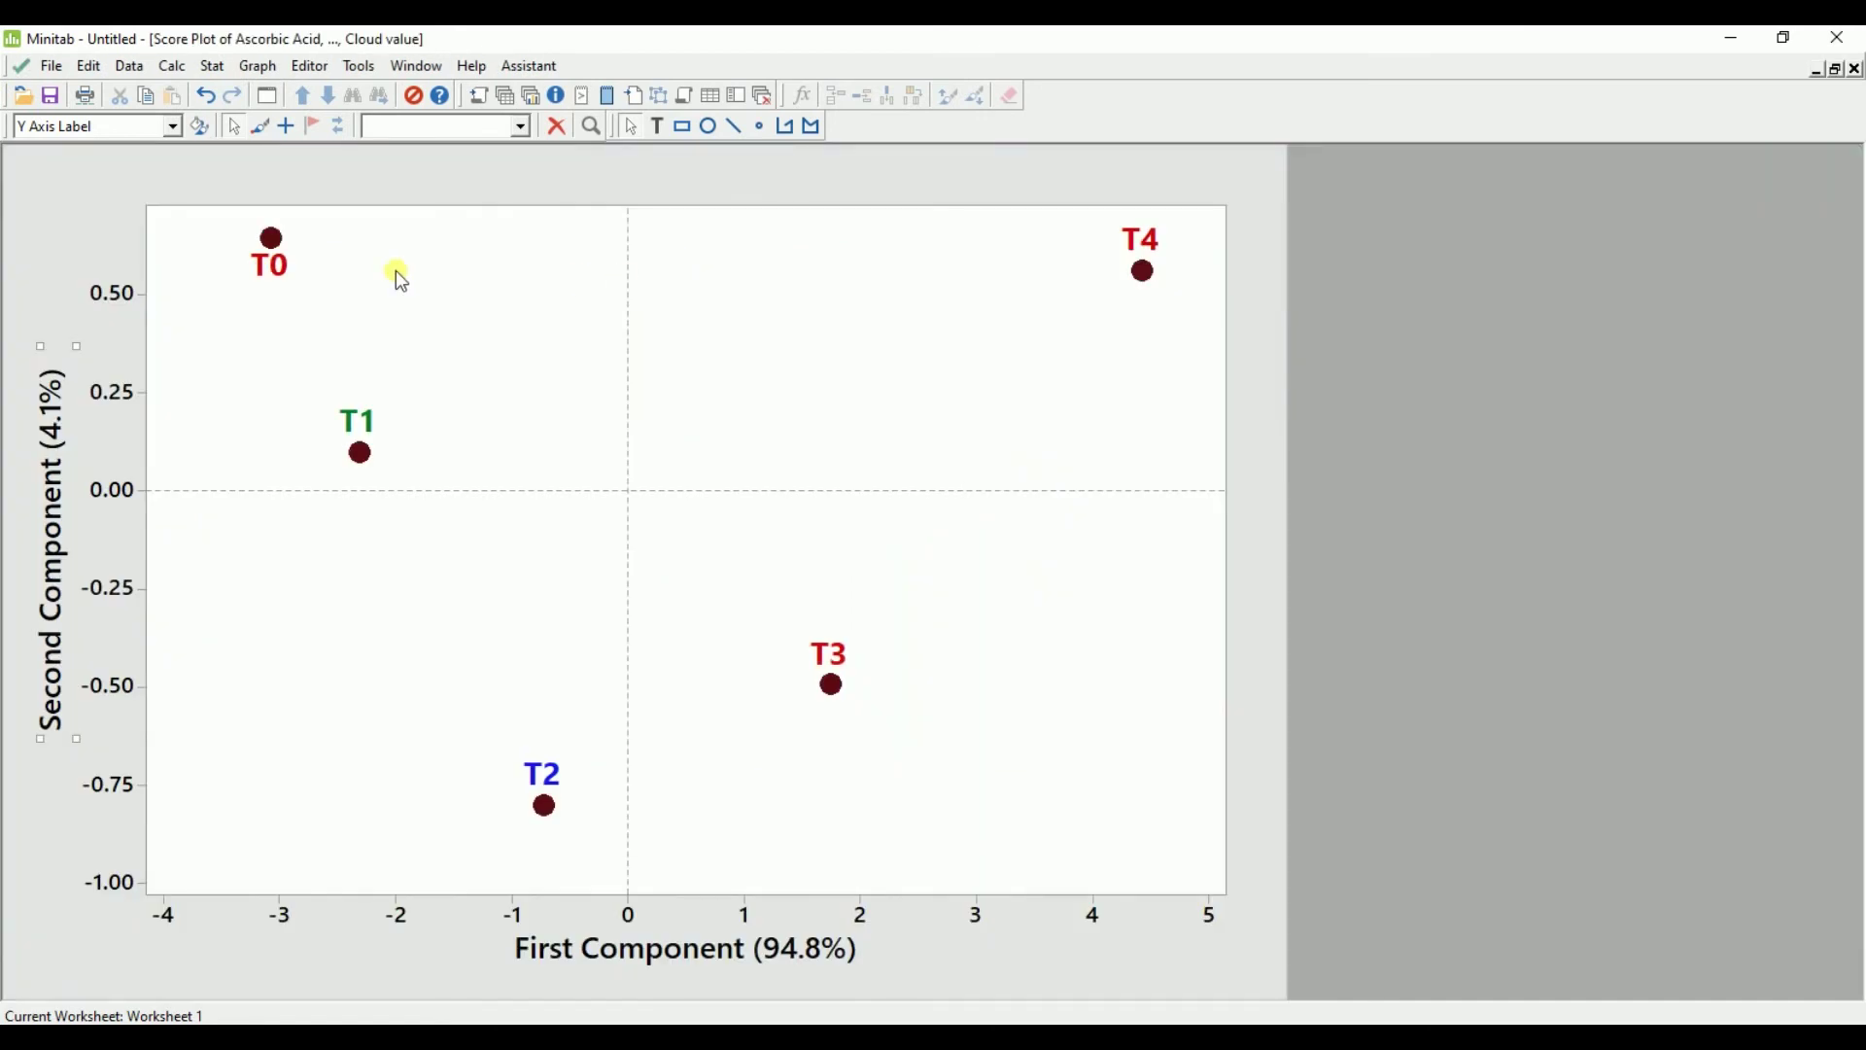
Give the score plot's graph region a custom white background and custom border lines
double_click(955, 186)
left_click(768, 440)
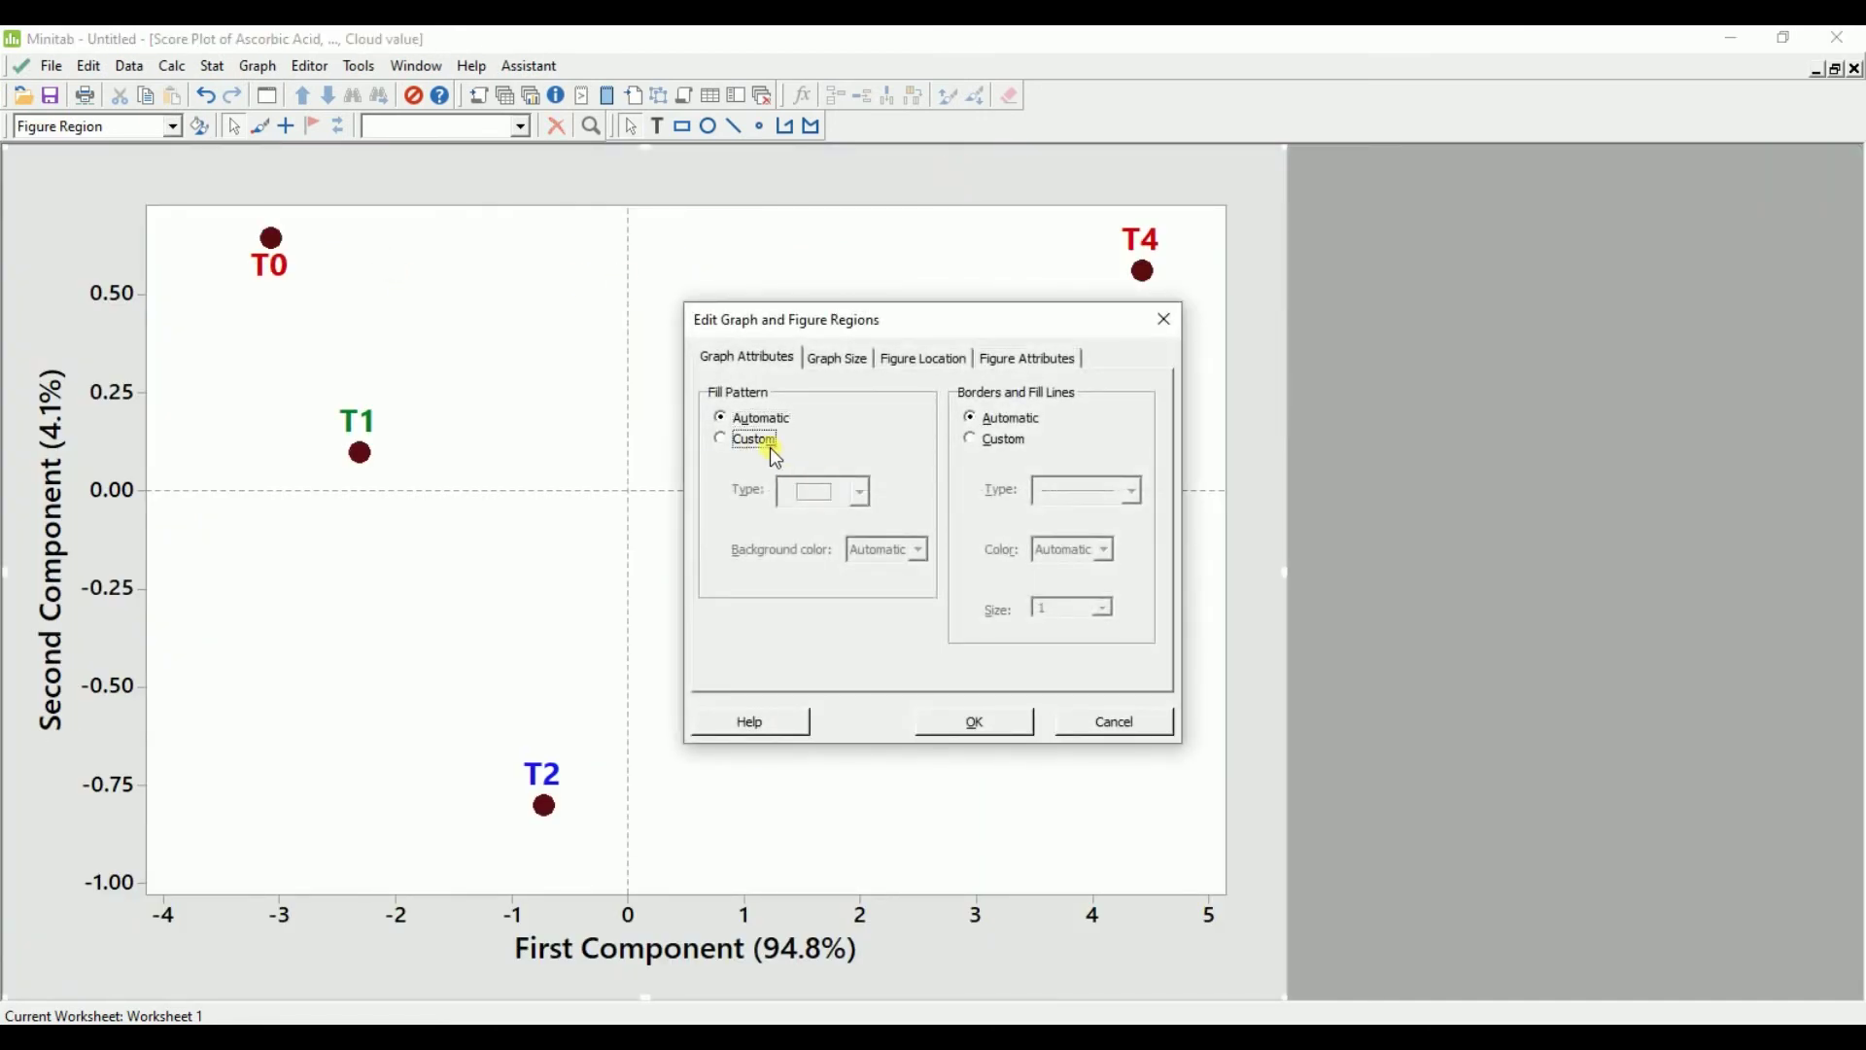
left_click(917, 550)
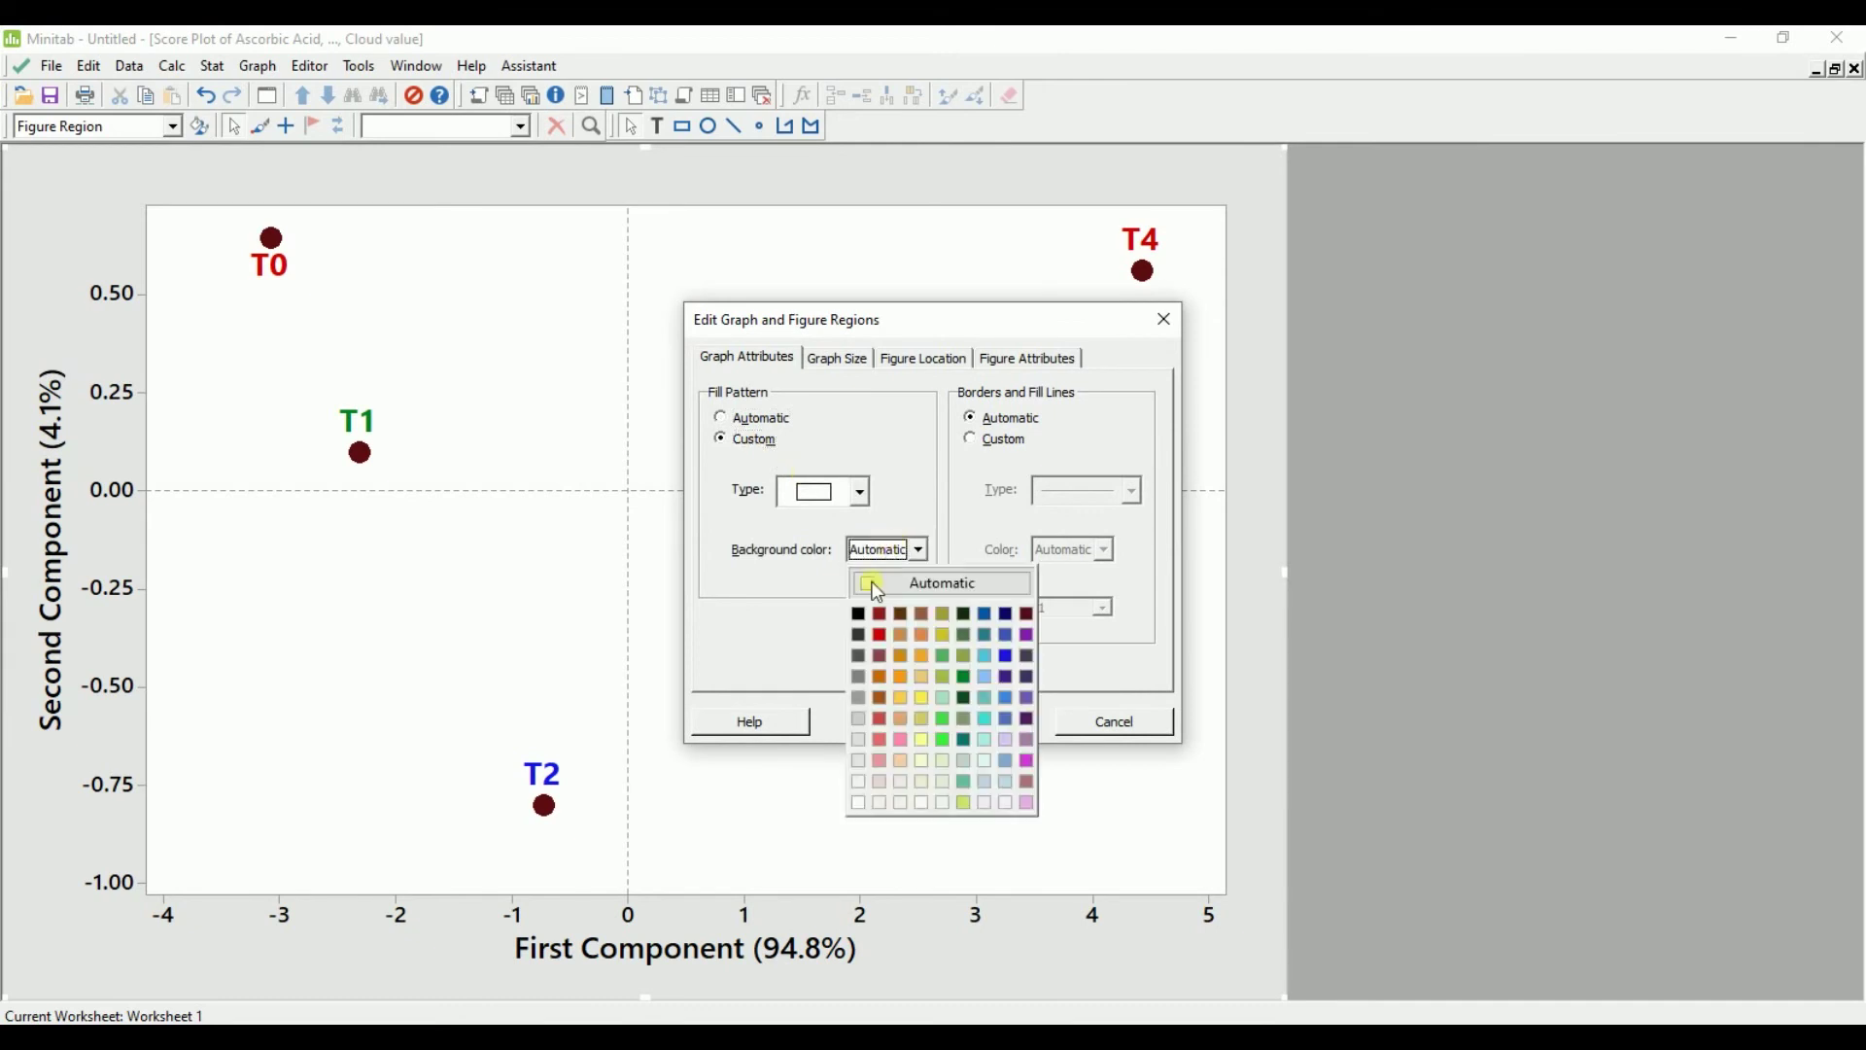
left_click(856, 801)
left_click(1001, 443)
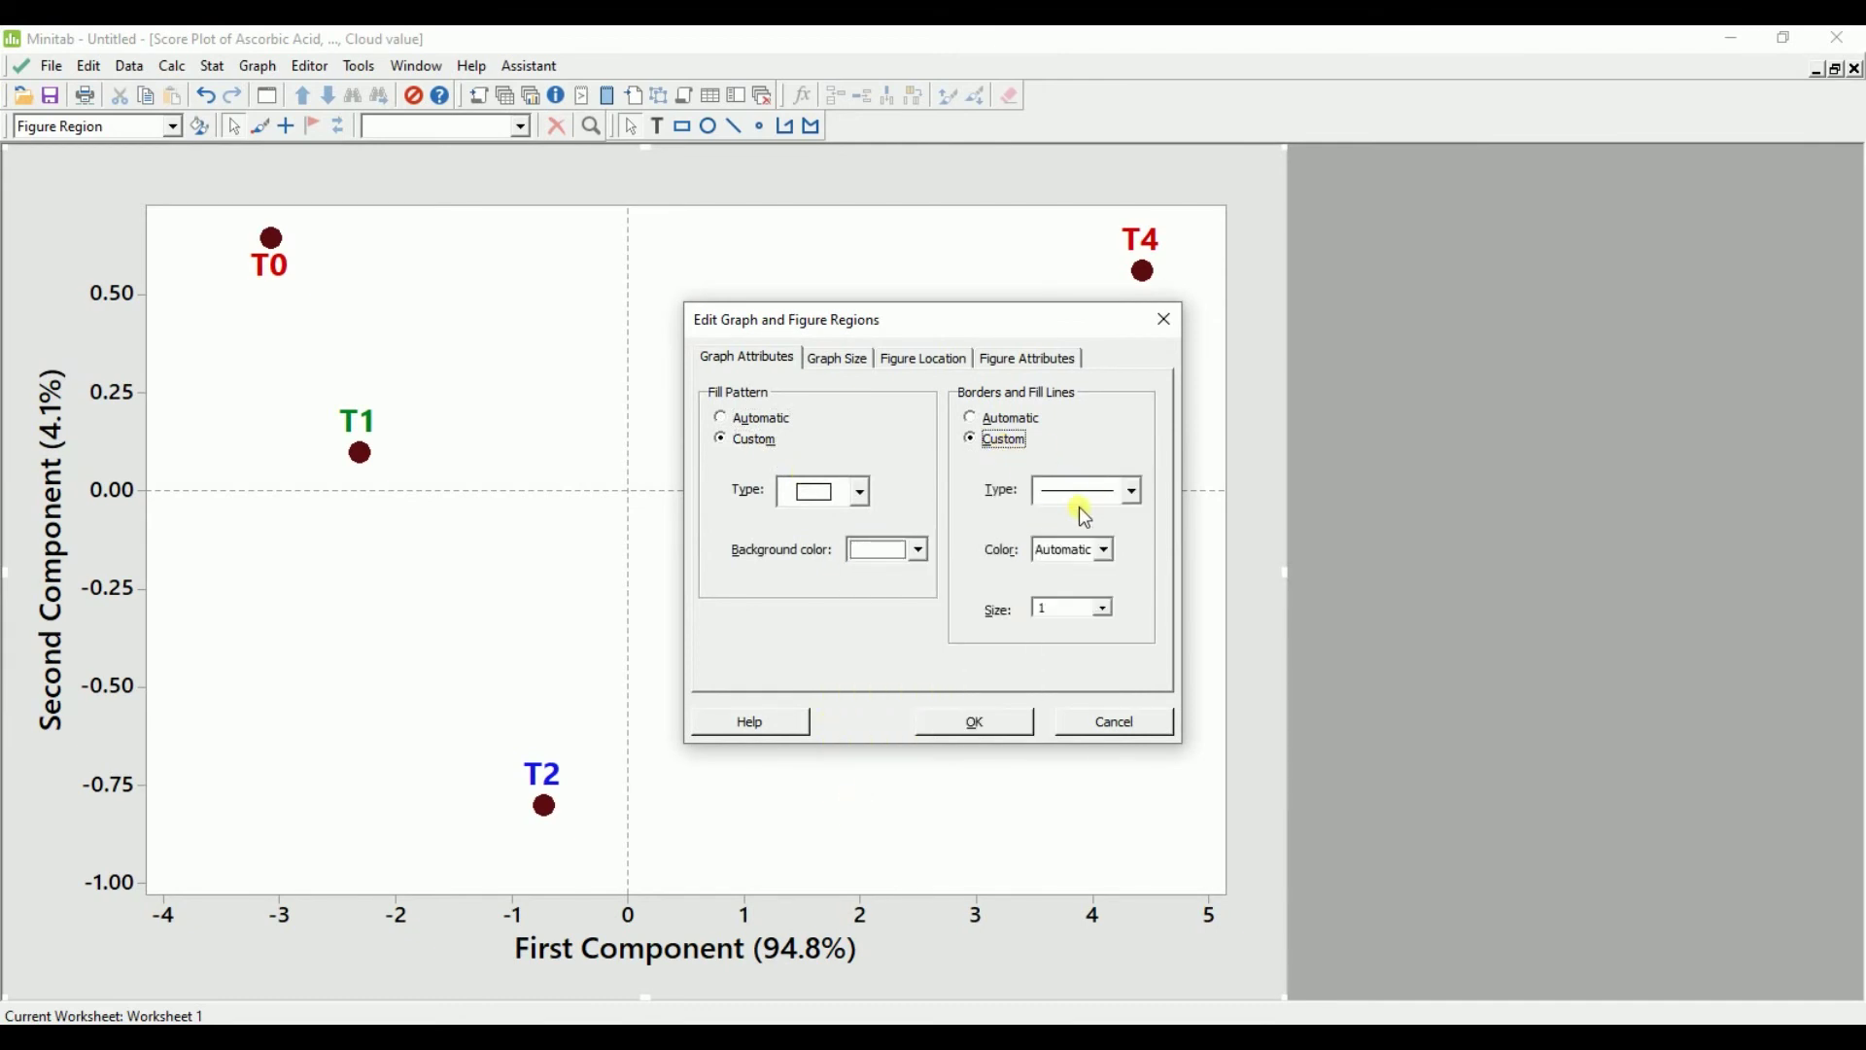
left_click(1081, 501)
left_click(1070, 516)
left_click(970, 718)
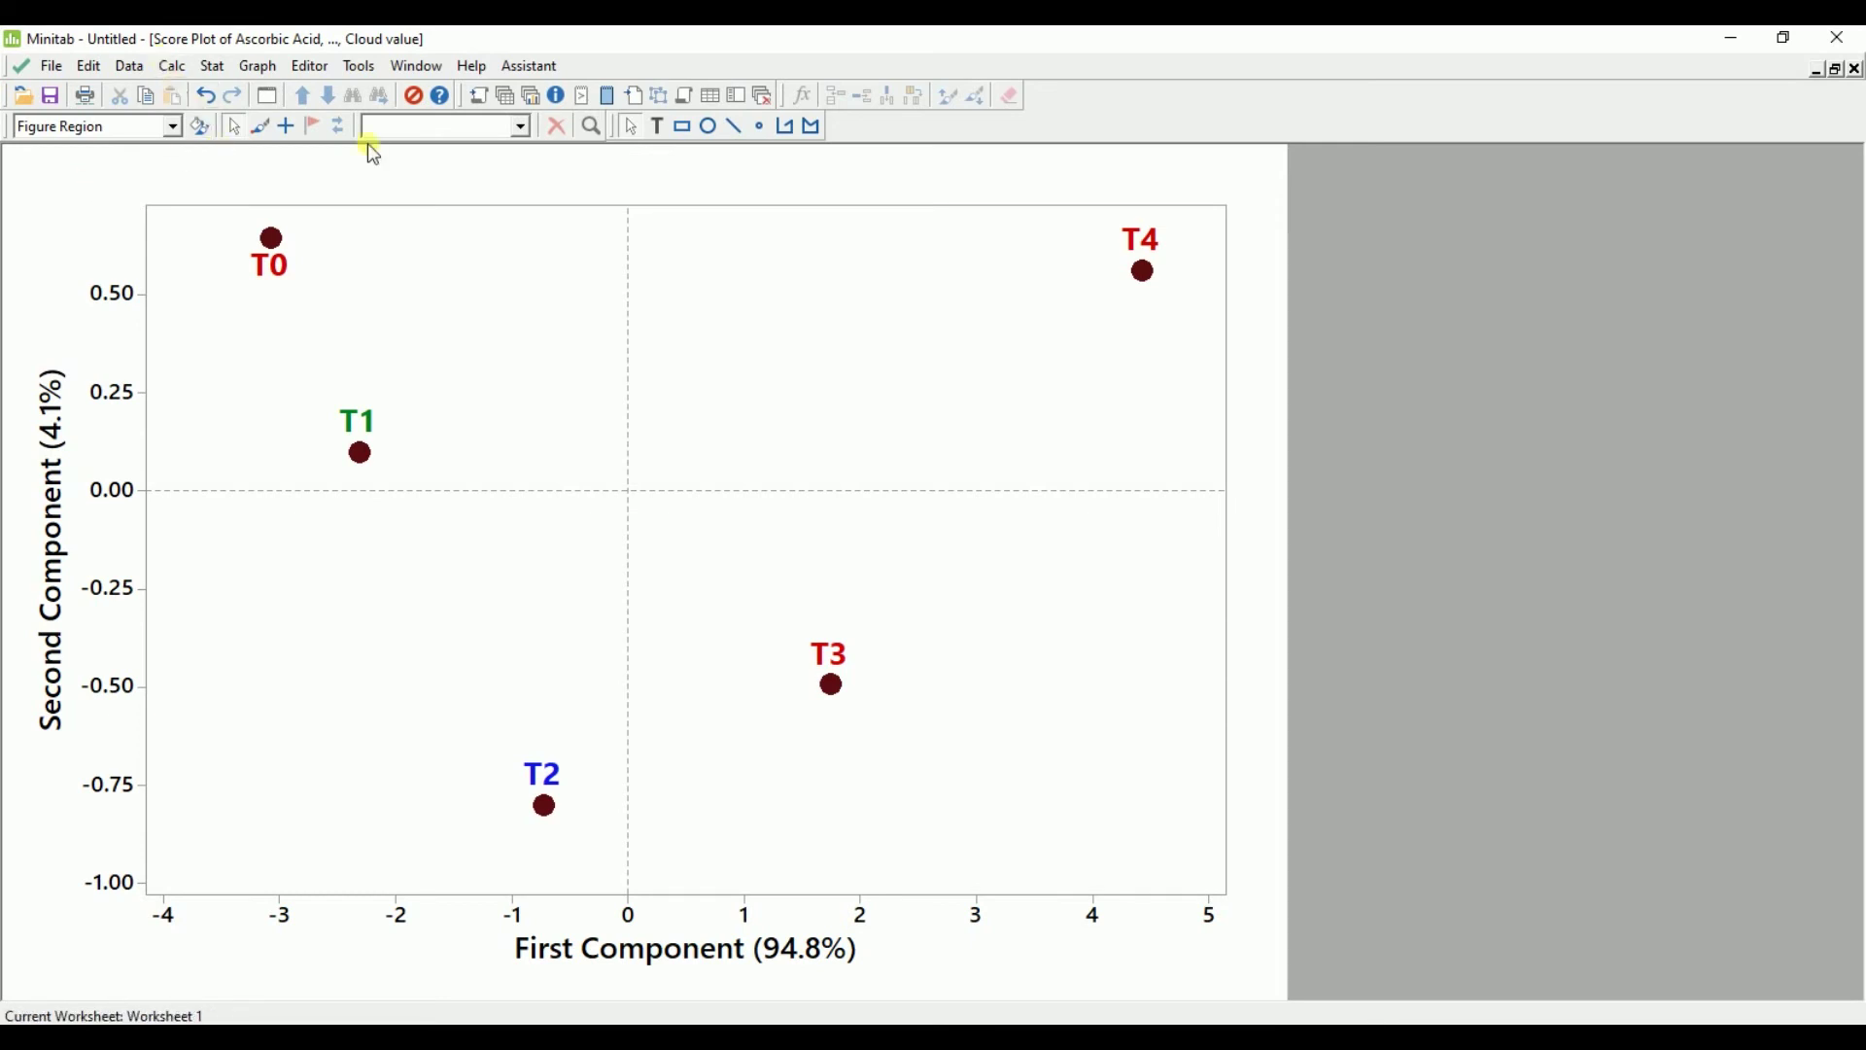
Add the title "(A)" to the score plot and move it beside the upper-left corner of the data region
left_click(508, 292)
right_click(507, 291)
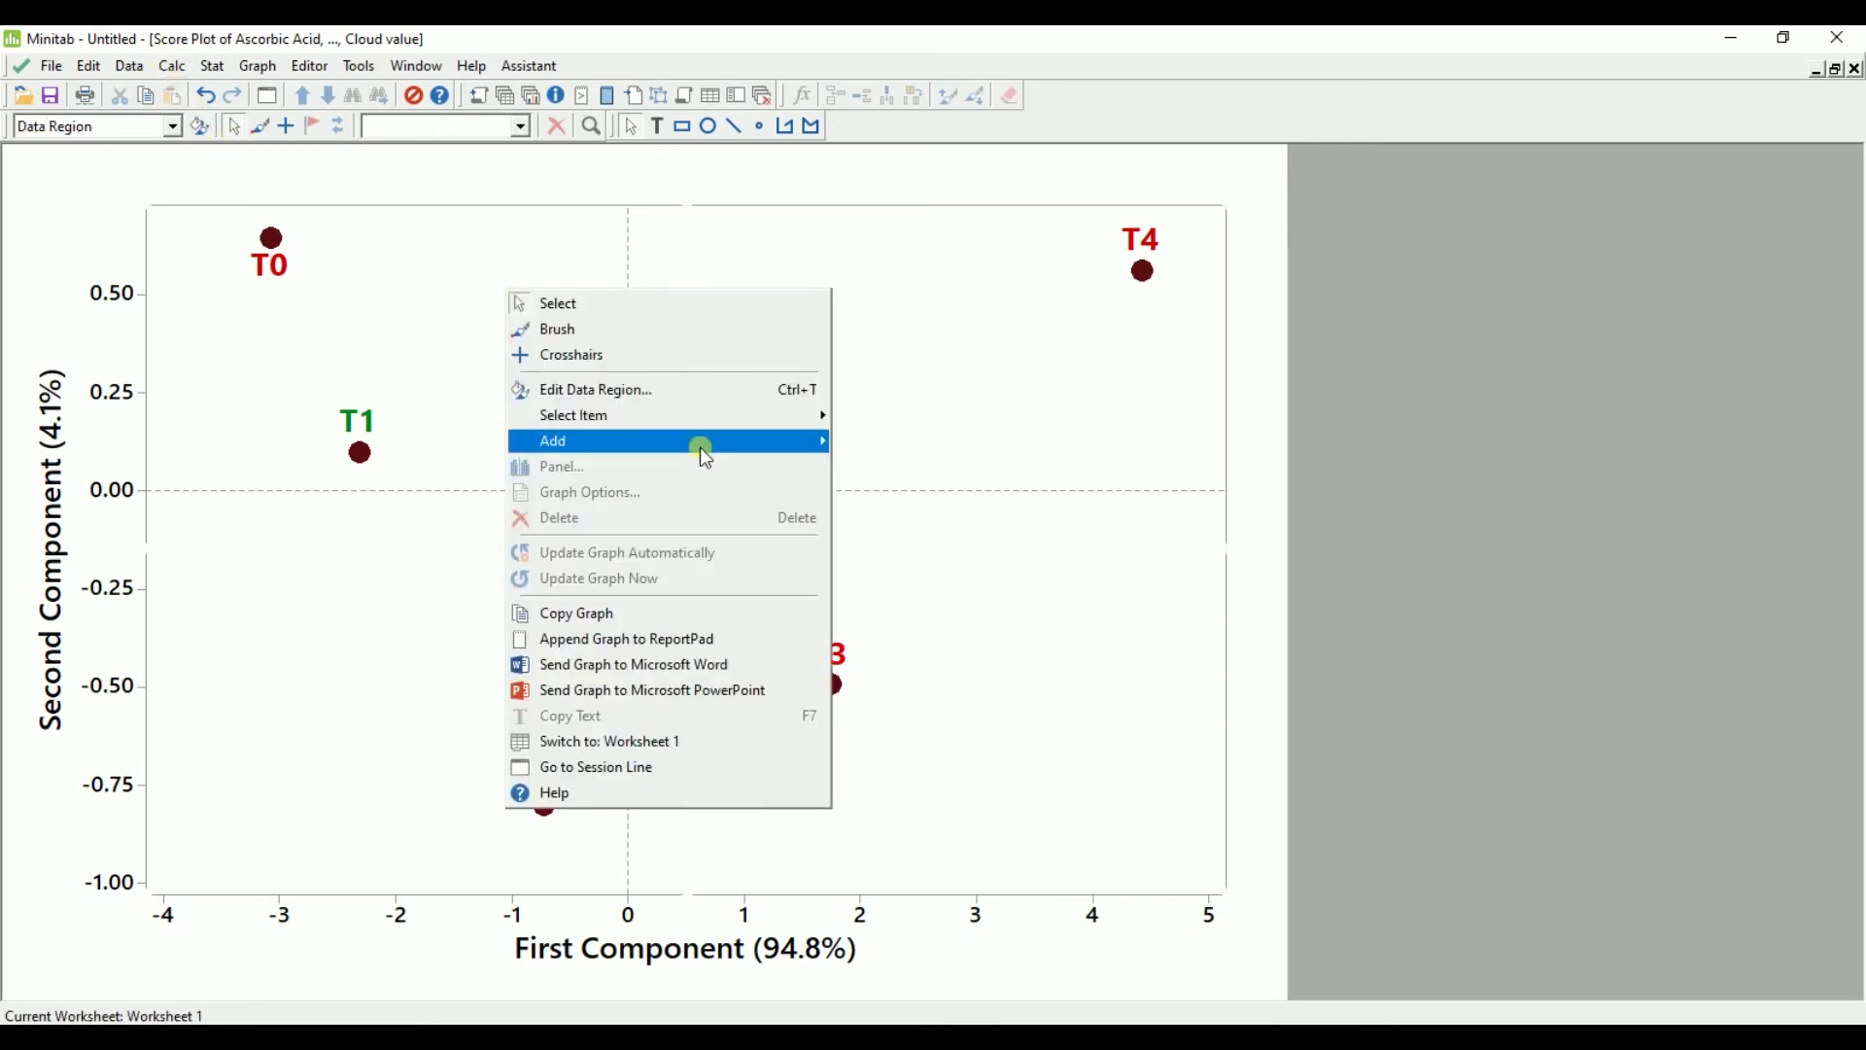
mouse_move(700, 443)
left_click(886, 501)
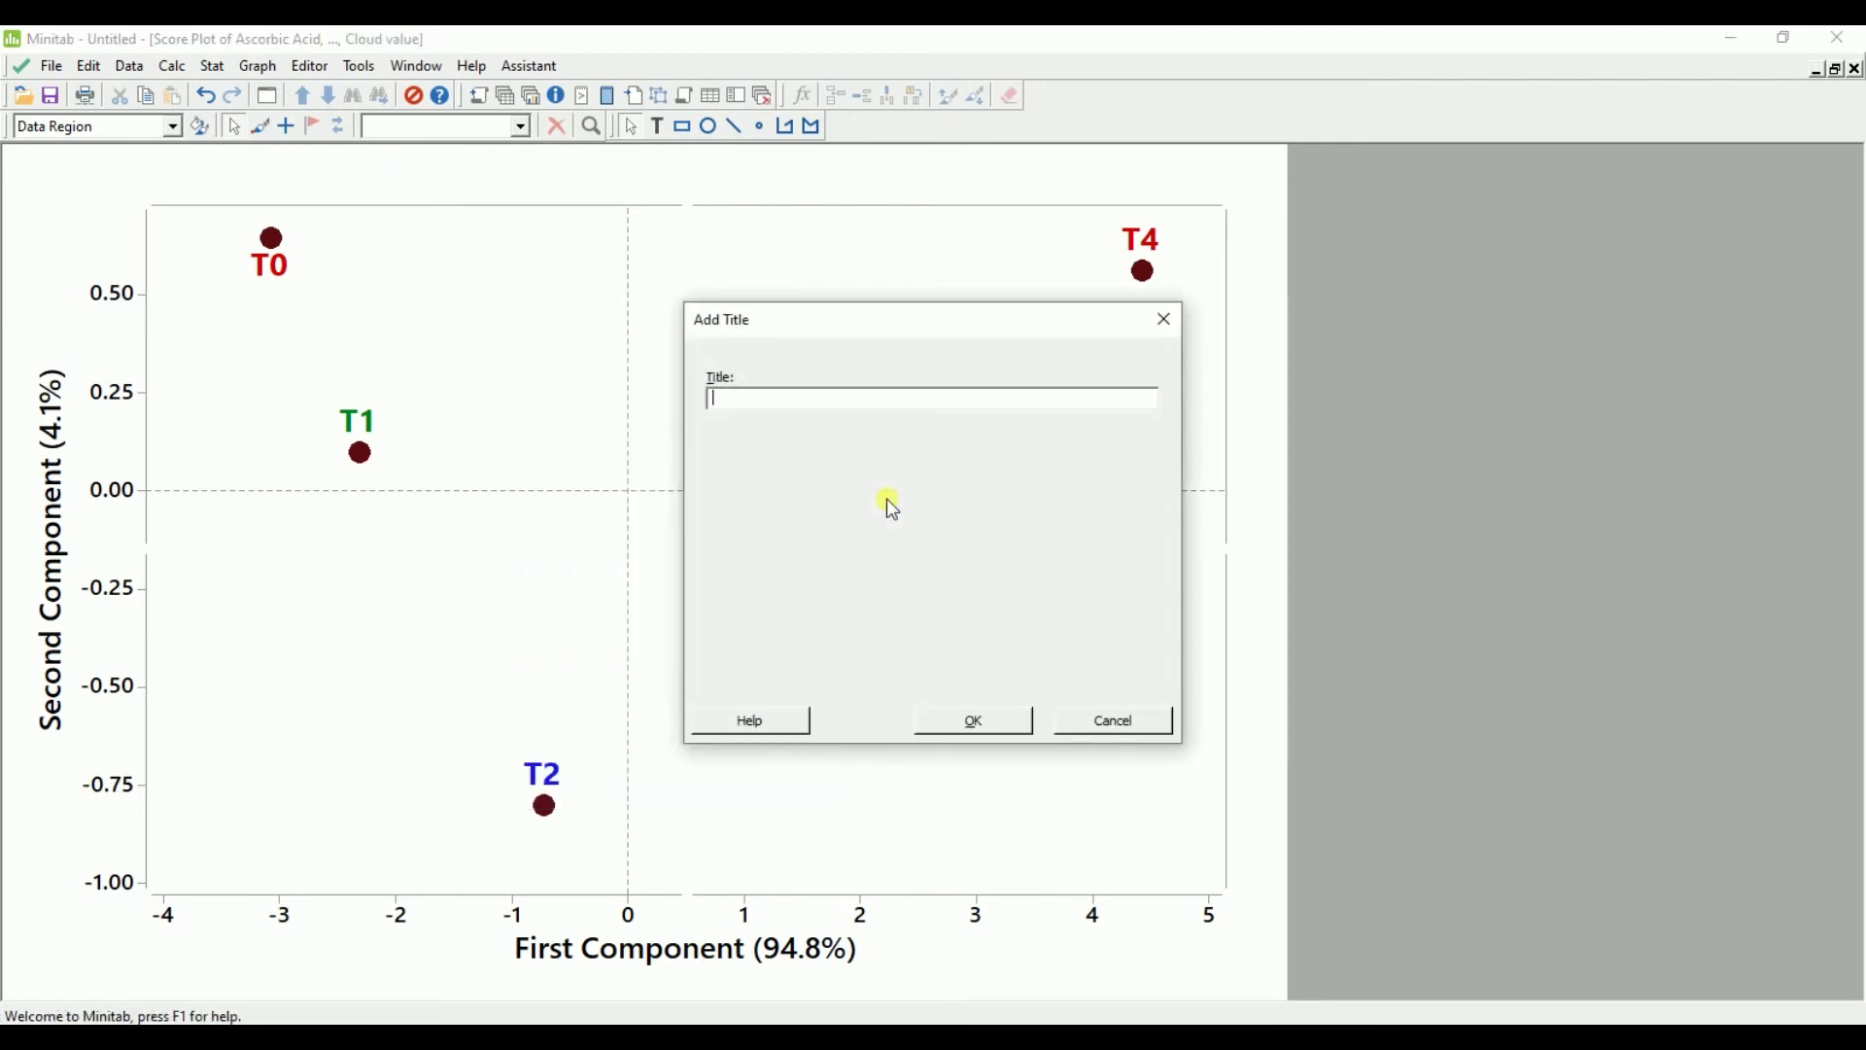
type("(A")
left_click(969, 721)
left_click_drag(647, 204, 85, 258)
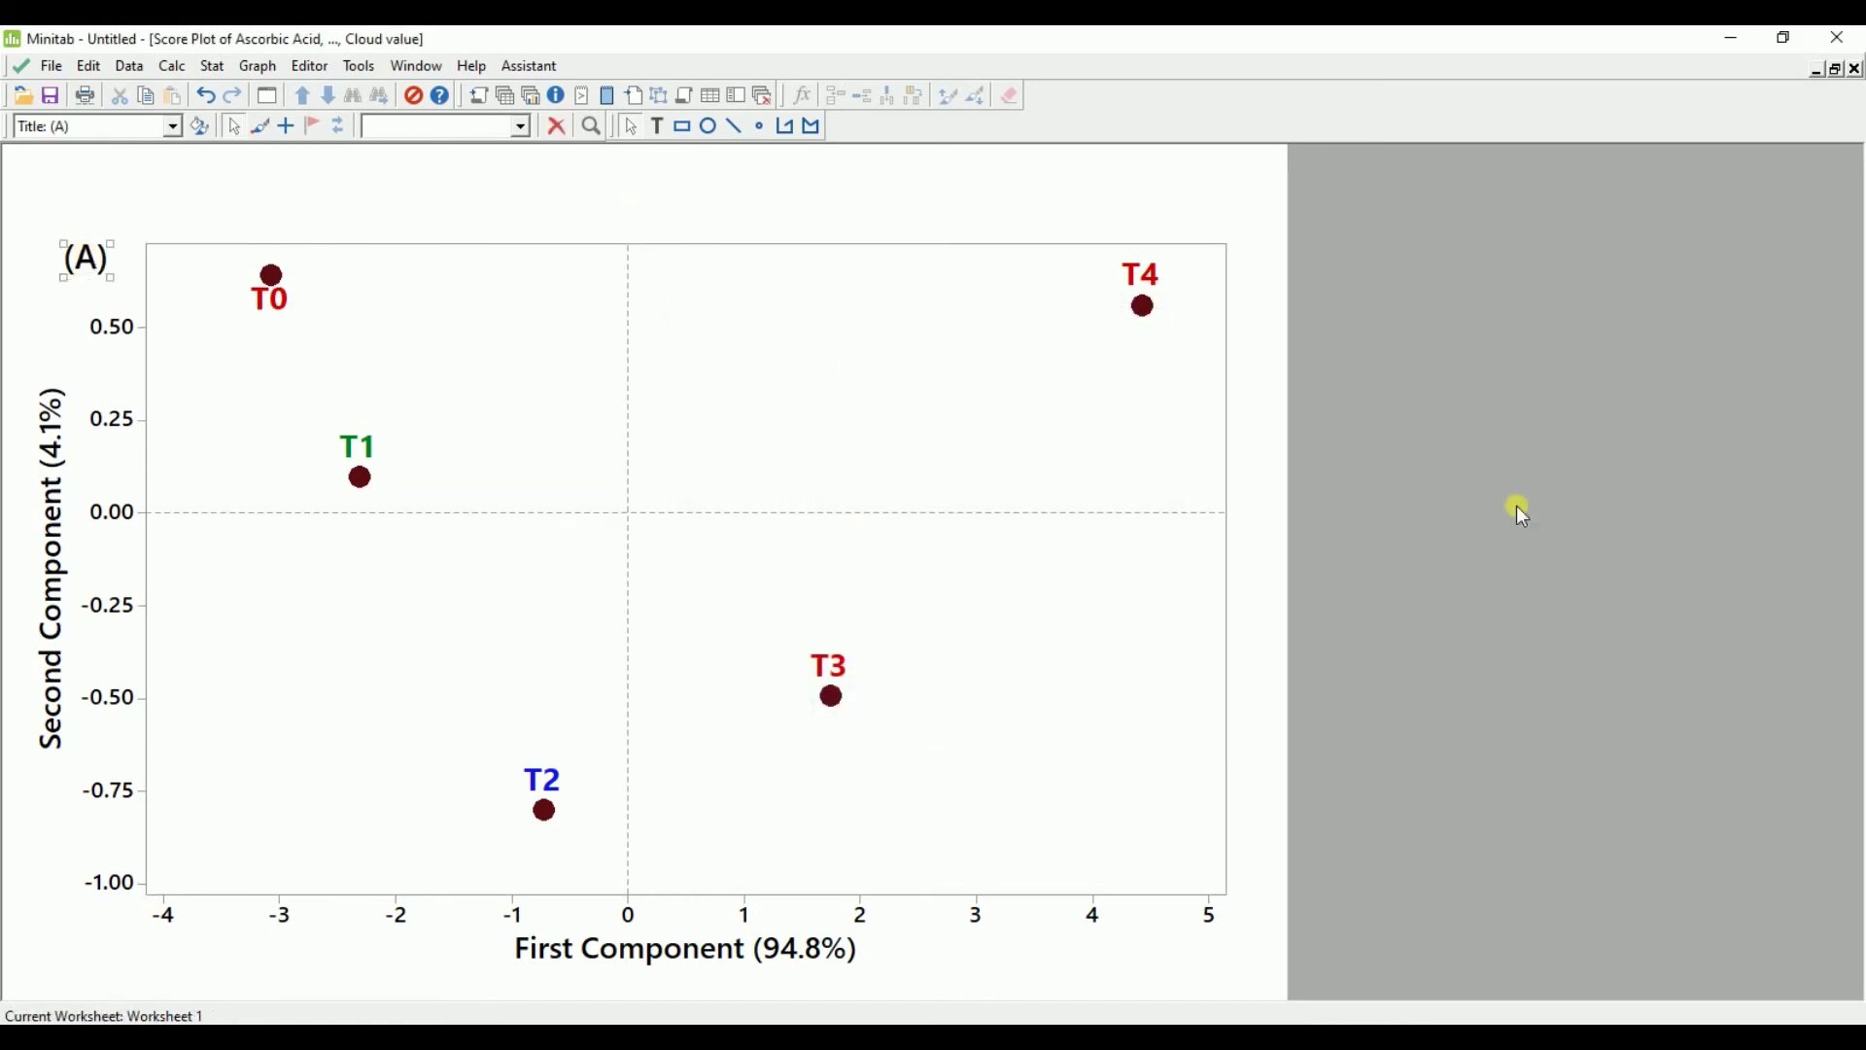
left_click(1704, 600)
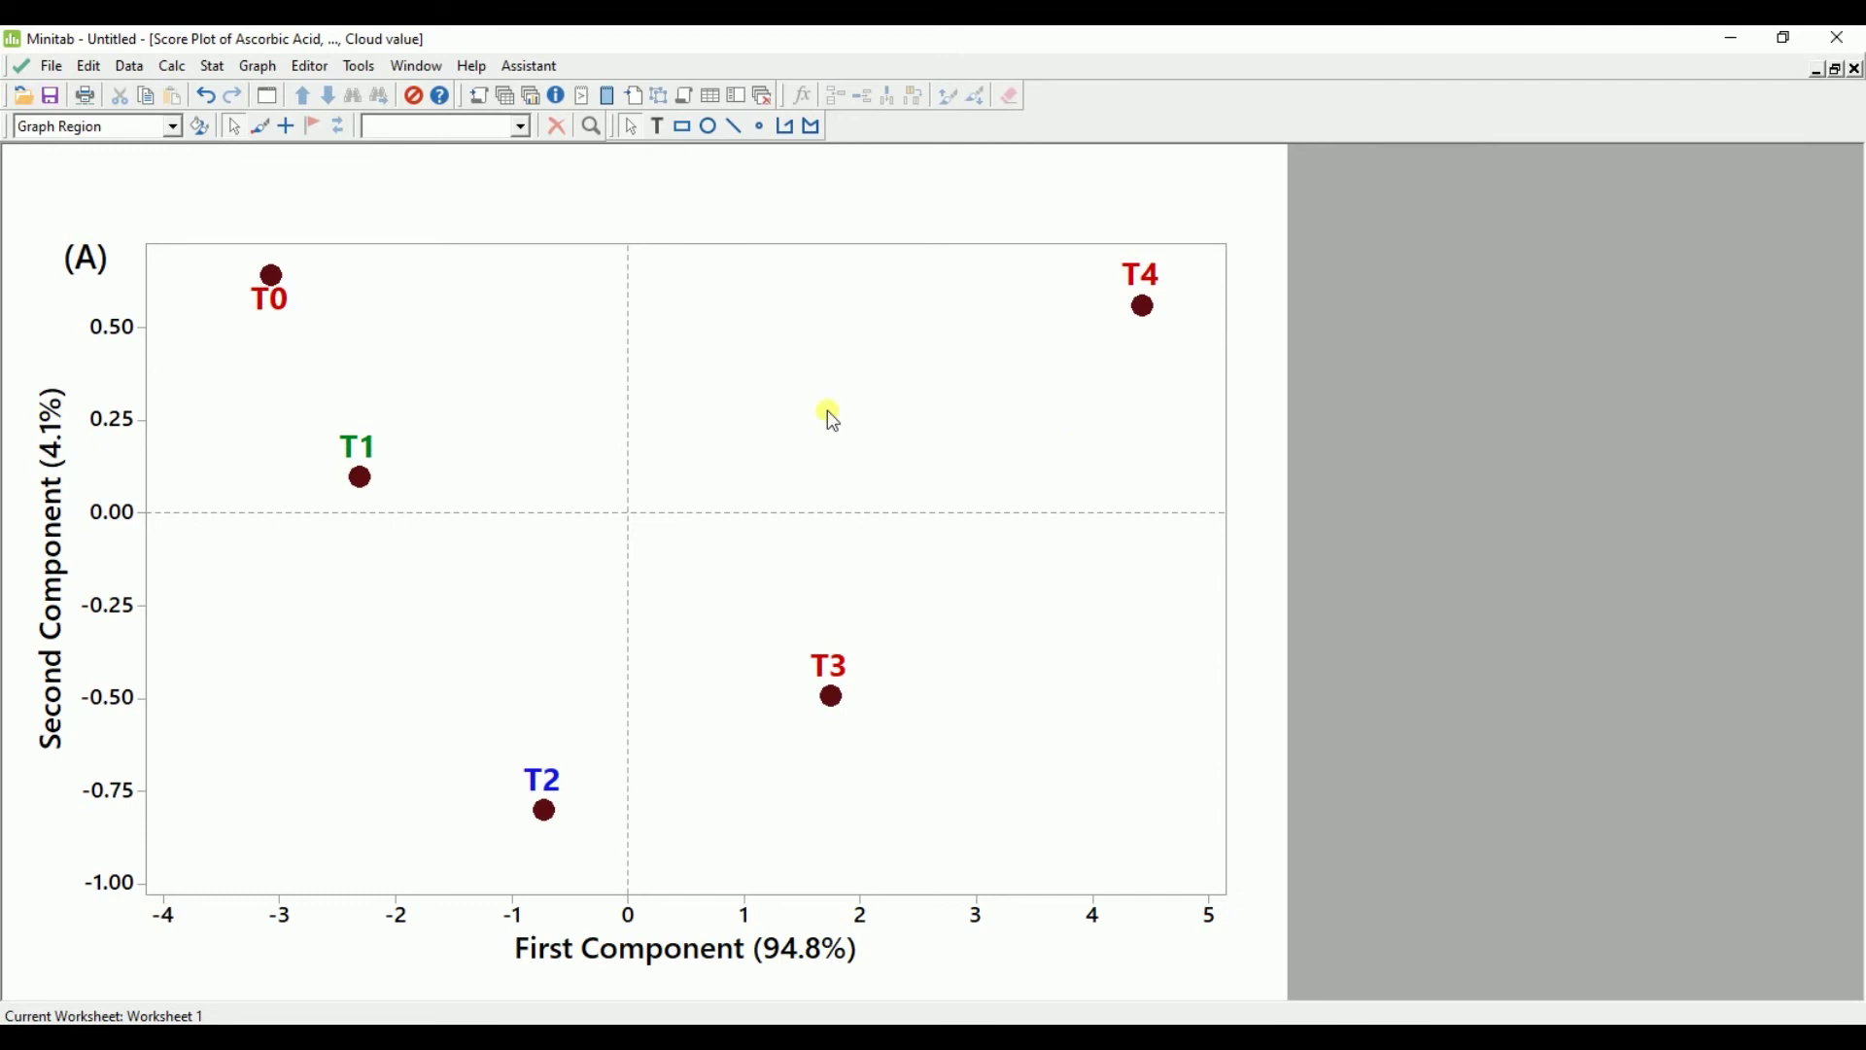
Try sending the score plot to Microsoft Word, delete the graph from the document and switch back to Minitab
right_click(454, 222)
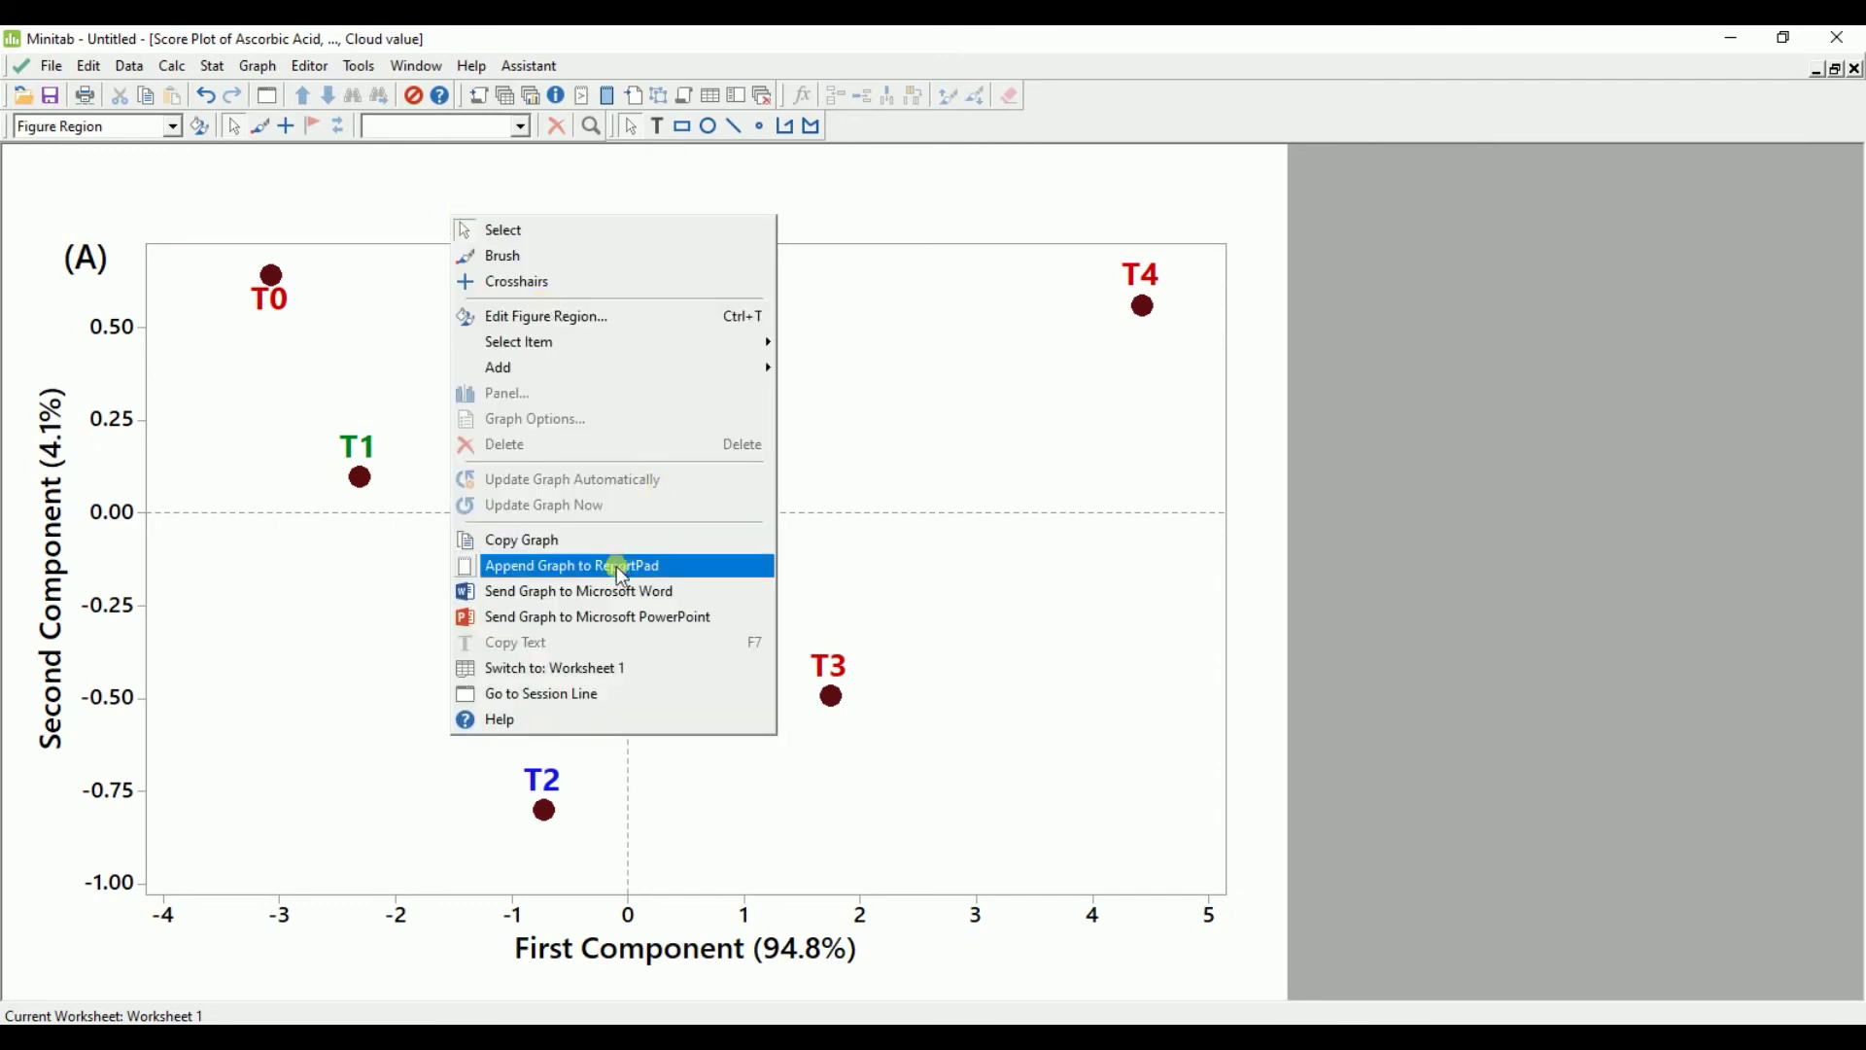
left_click(607, 593)
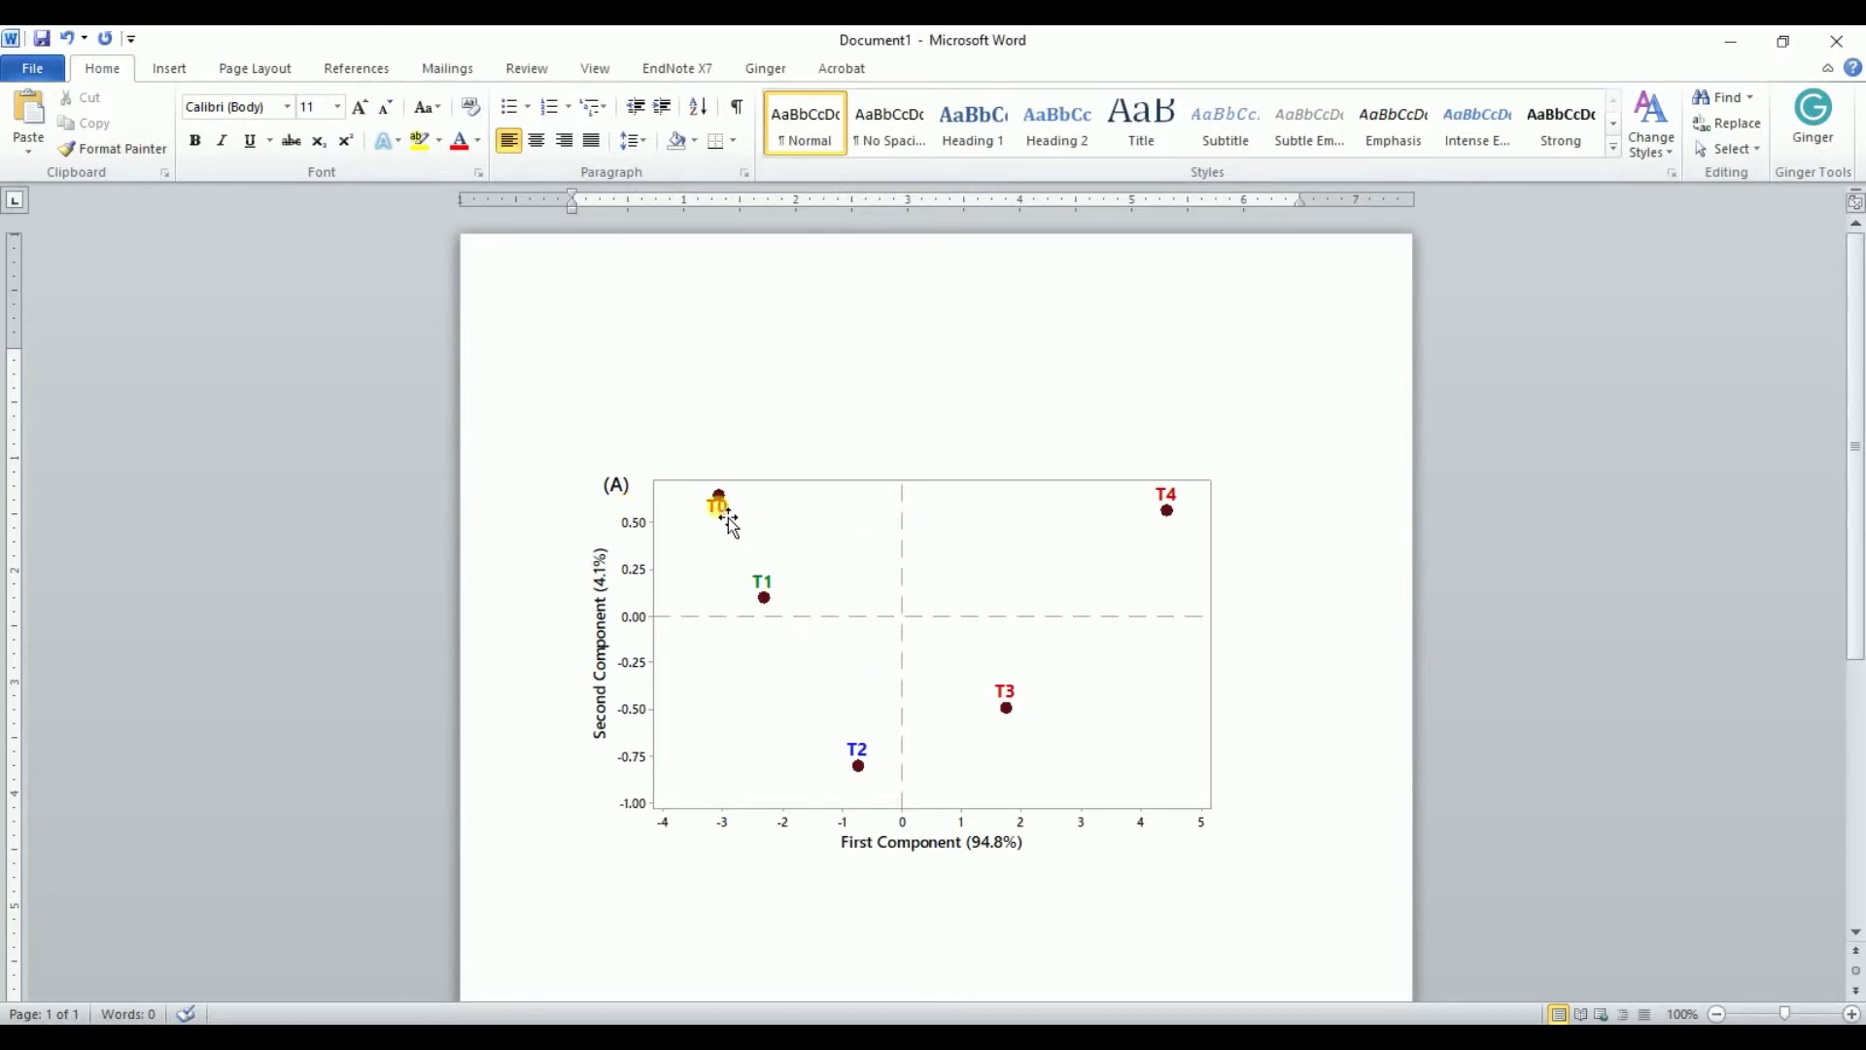
left_click(990, 562)
key("Delete")
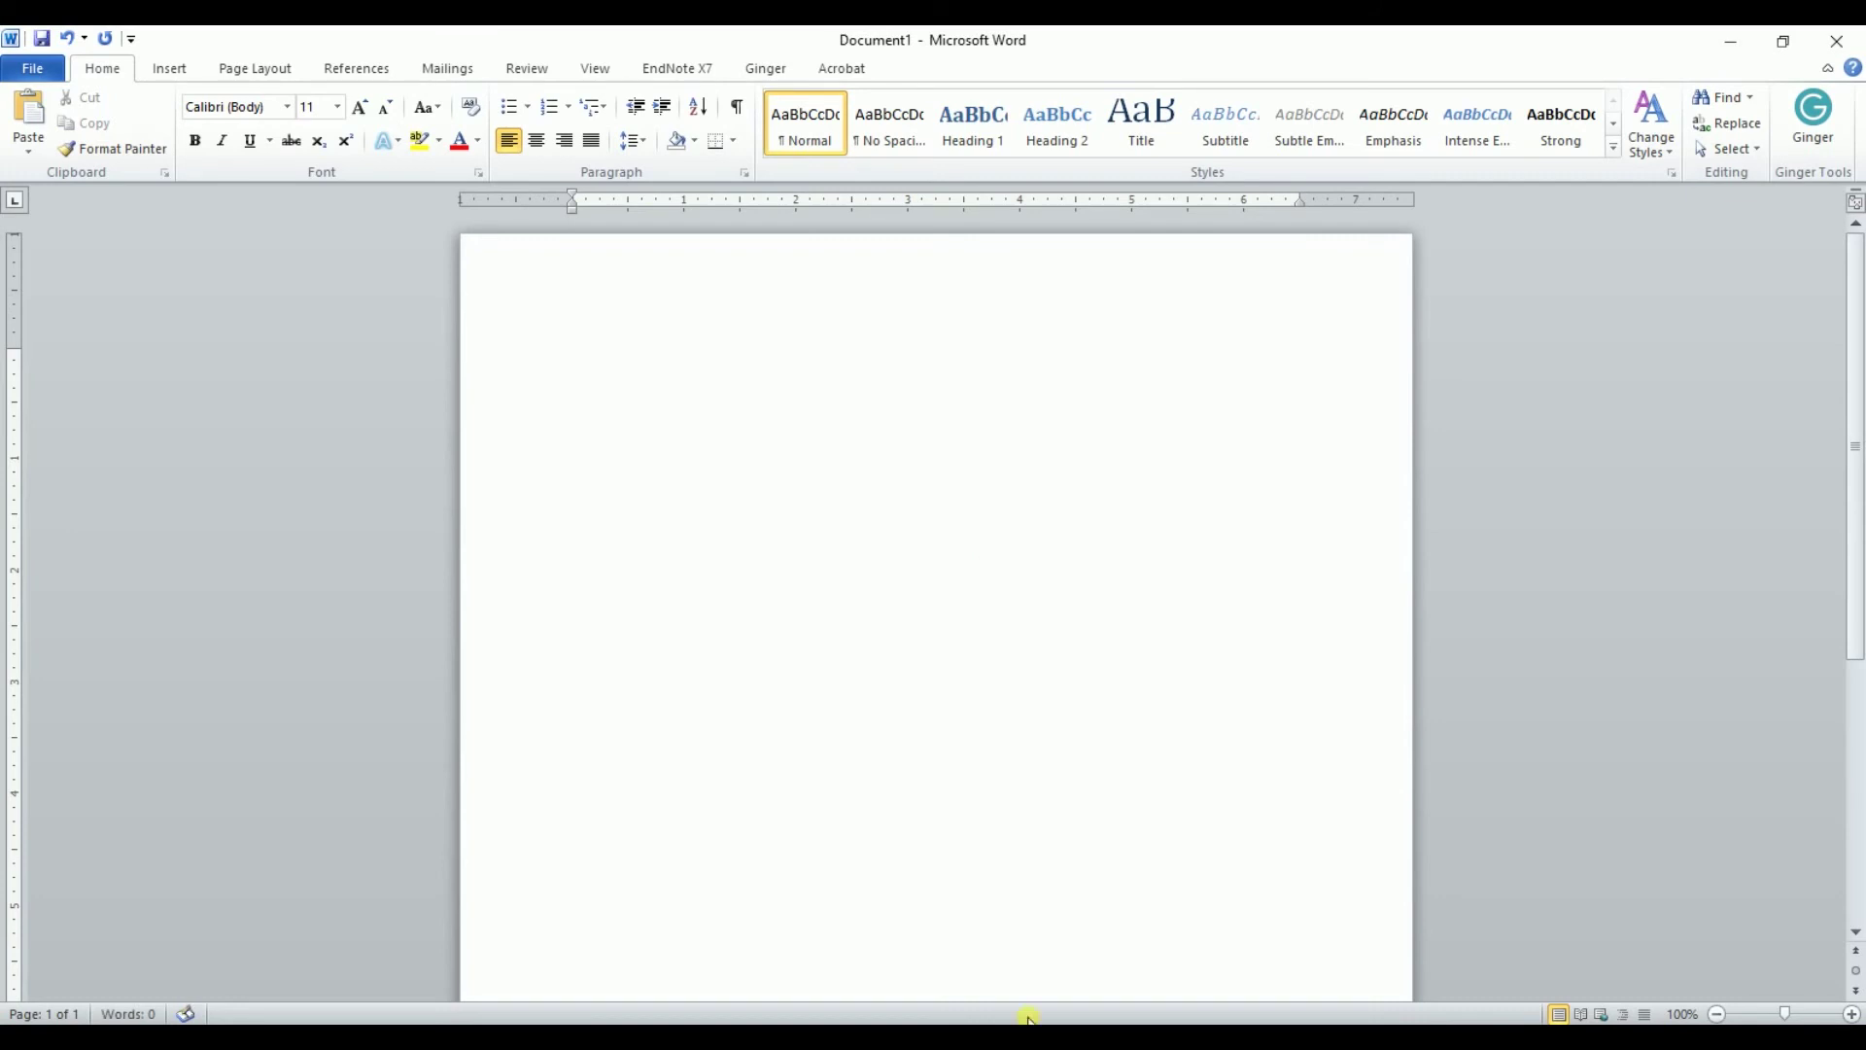
key("alt+Tab")
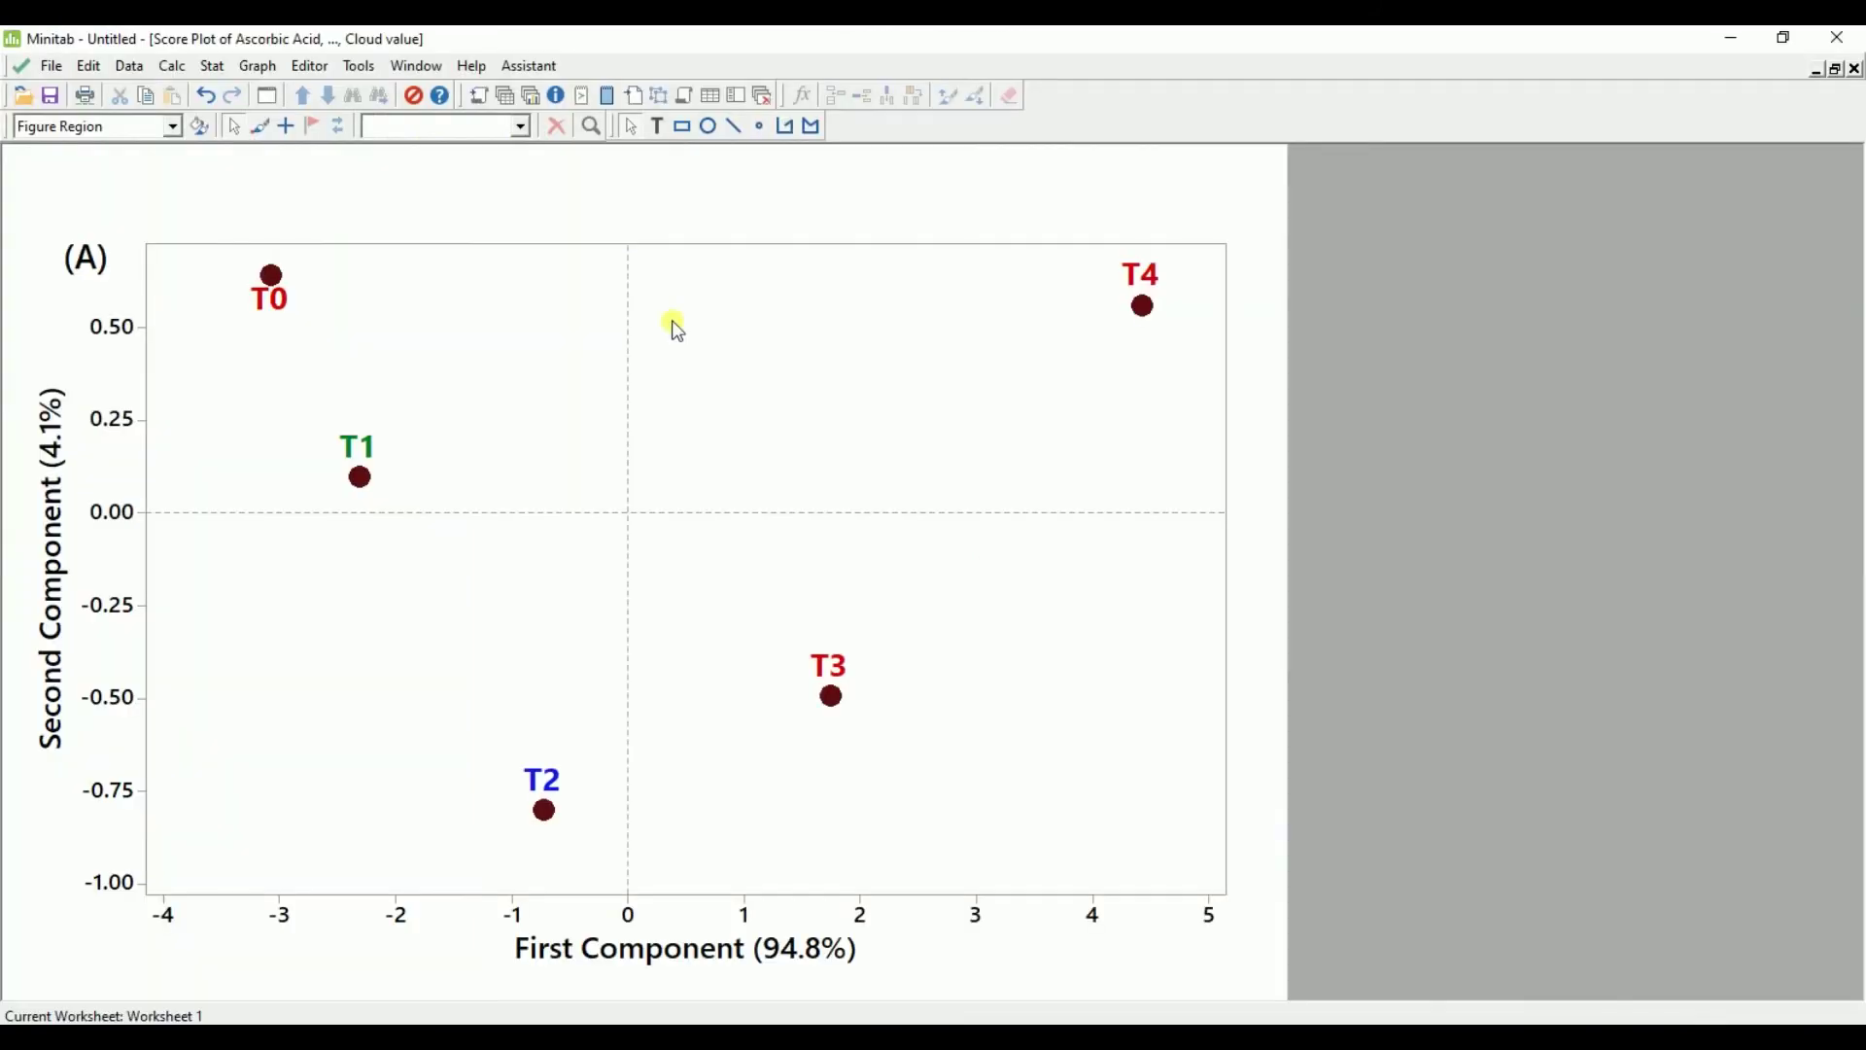
Move the T0 data label slightly lower so it is clear of its point, and deselect it
left_click(273, 301)
left_click_drag(277, 309, 277, 321)
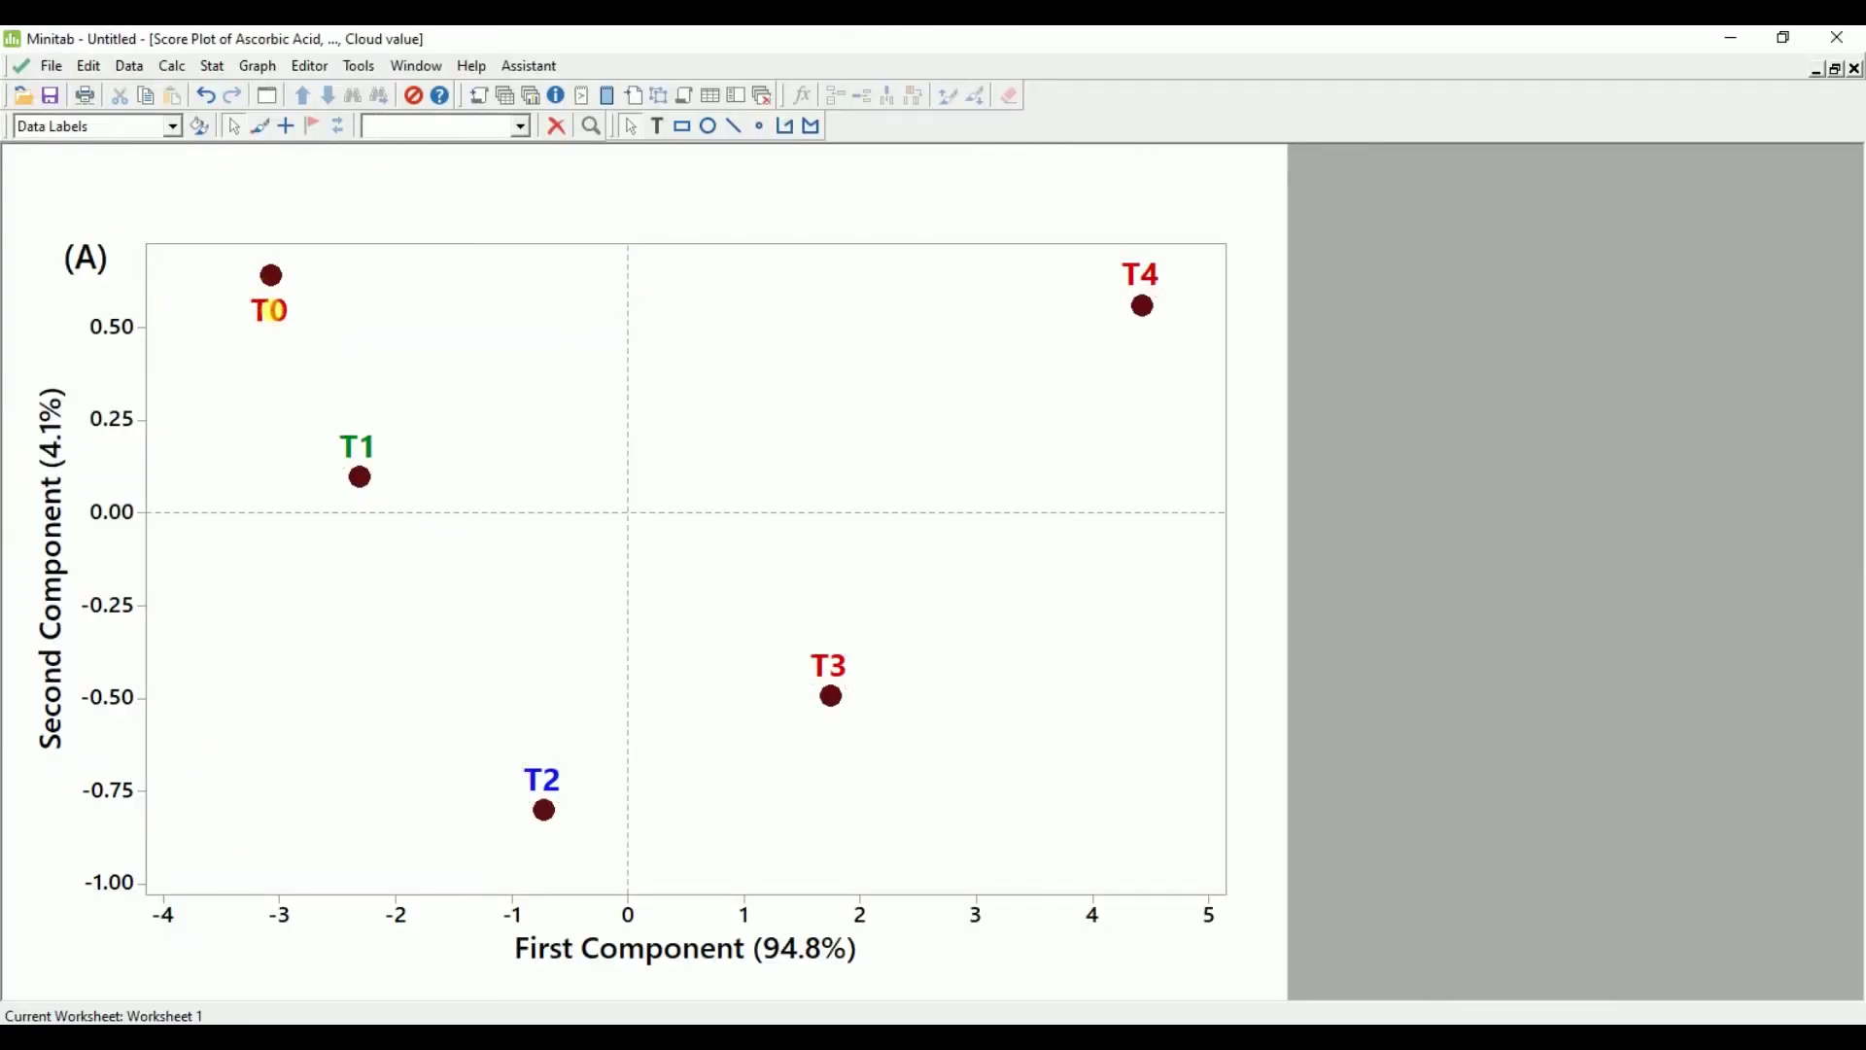
left_click(355, 455)
left_click(1406, 489)
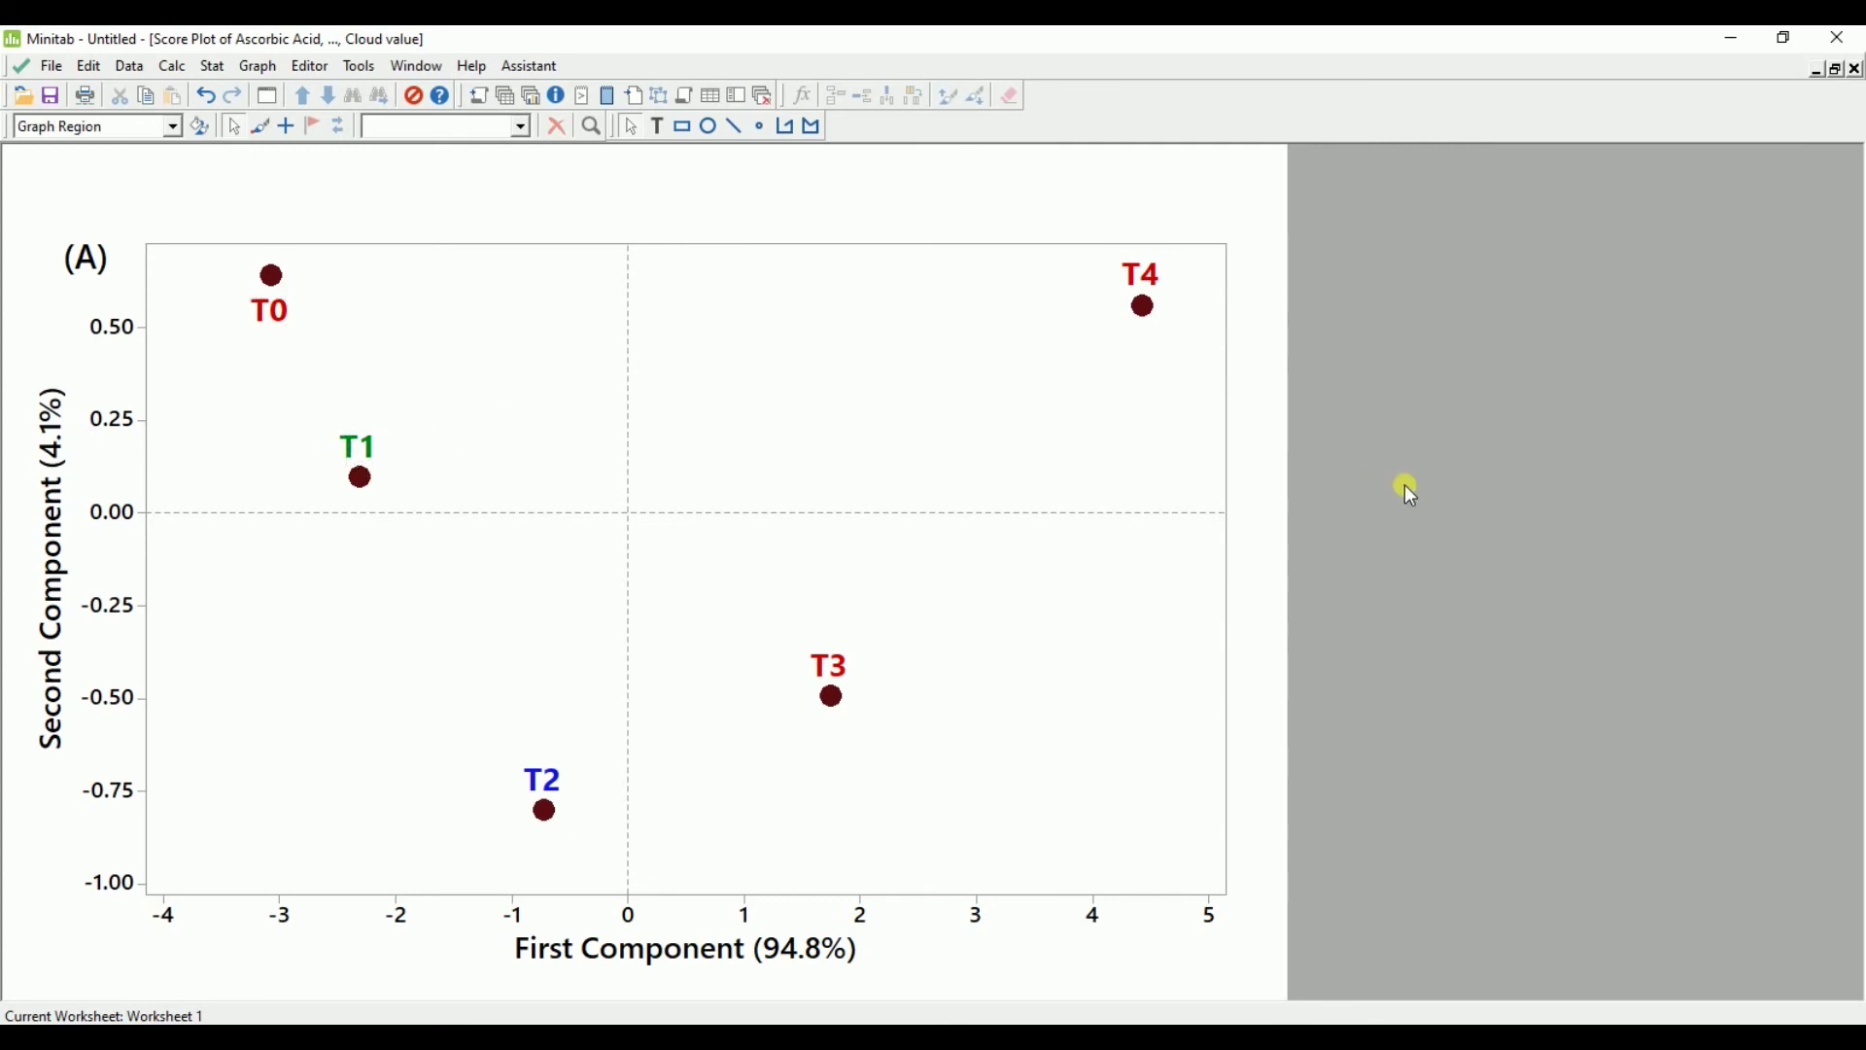
Send the score plot to Microsoft Word, remove the extra line above the graph and switch back to Minitab
right_click(419, 201)
left_click(618, 573)
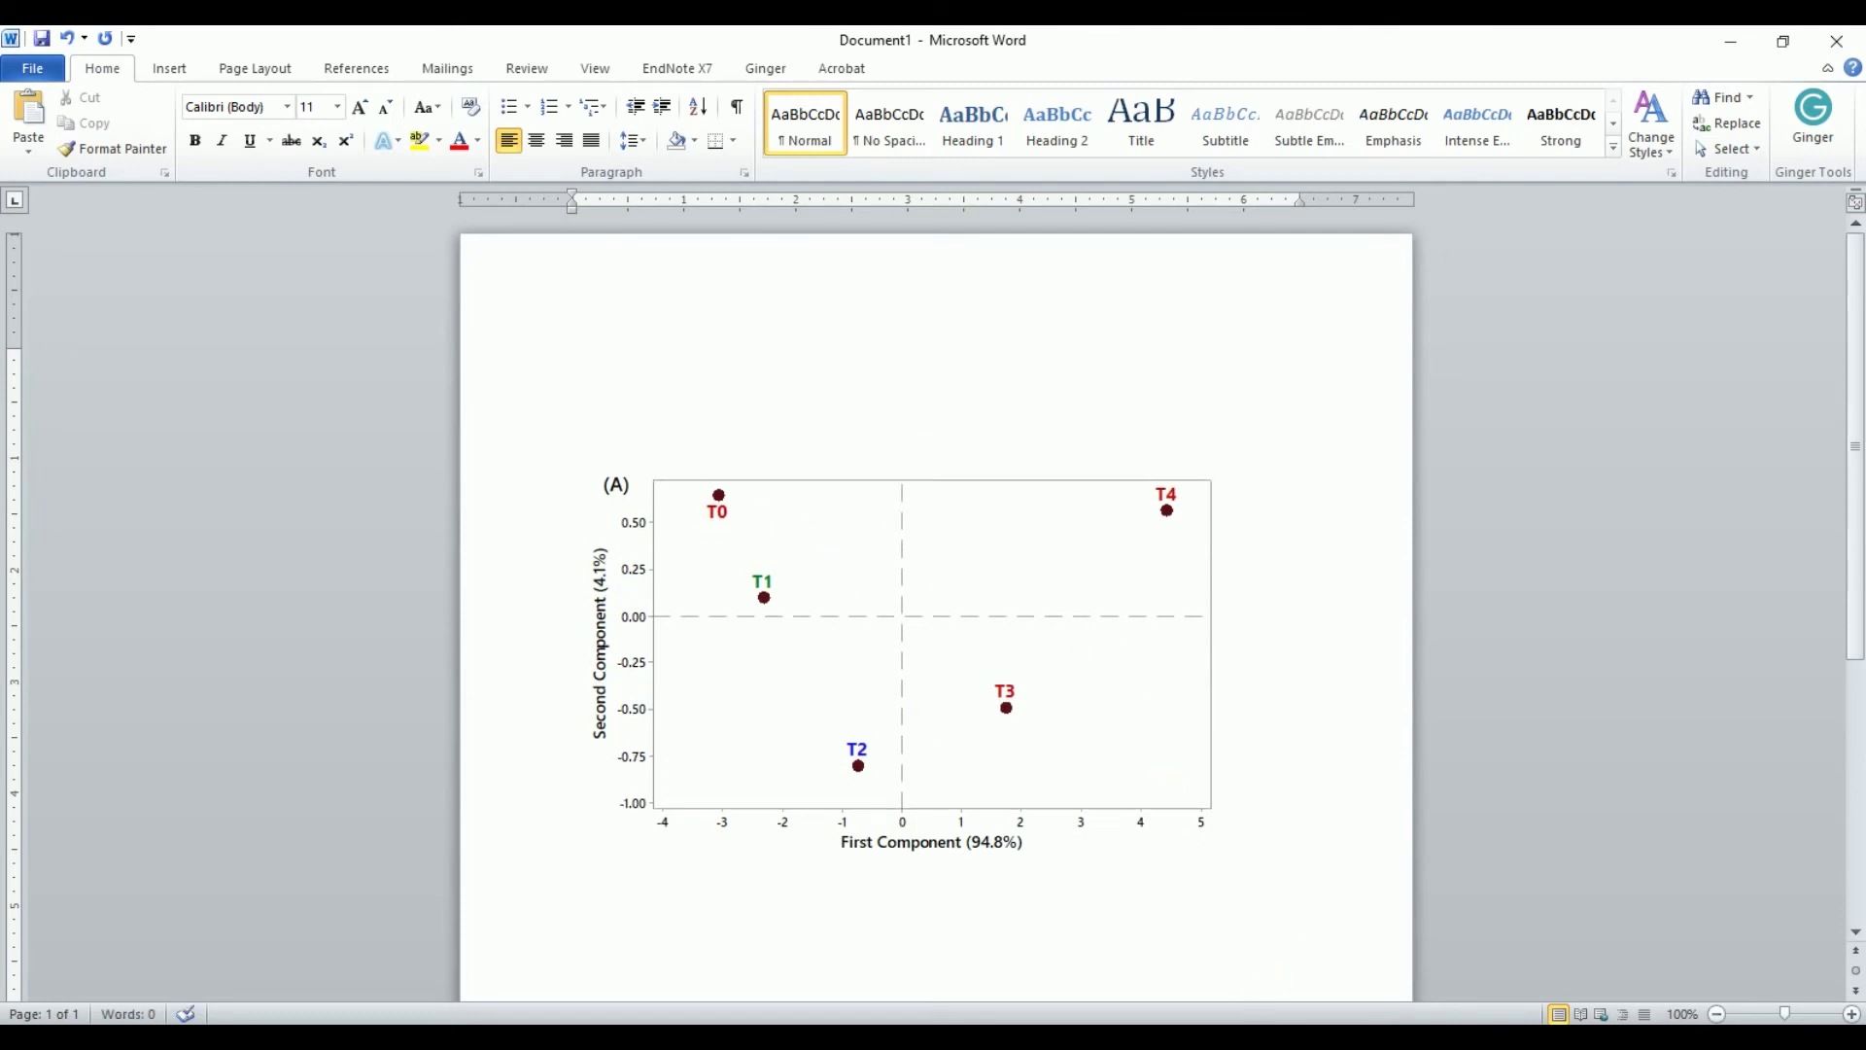
key("ctrl+z")
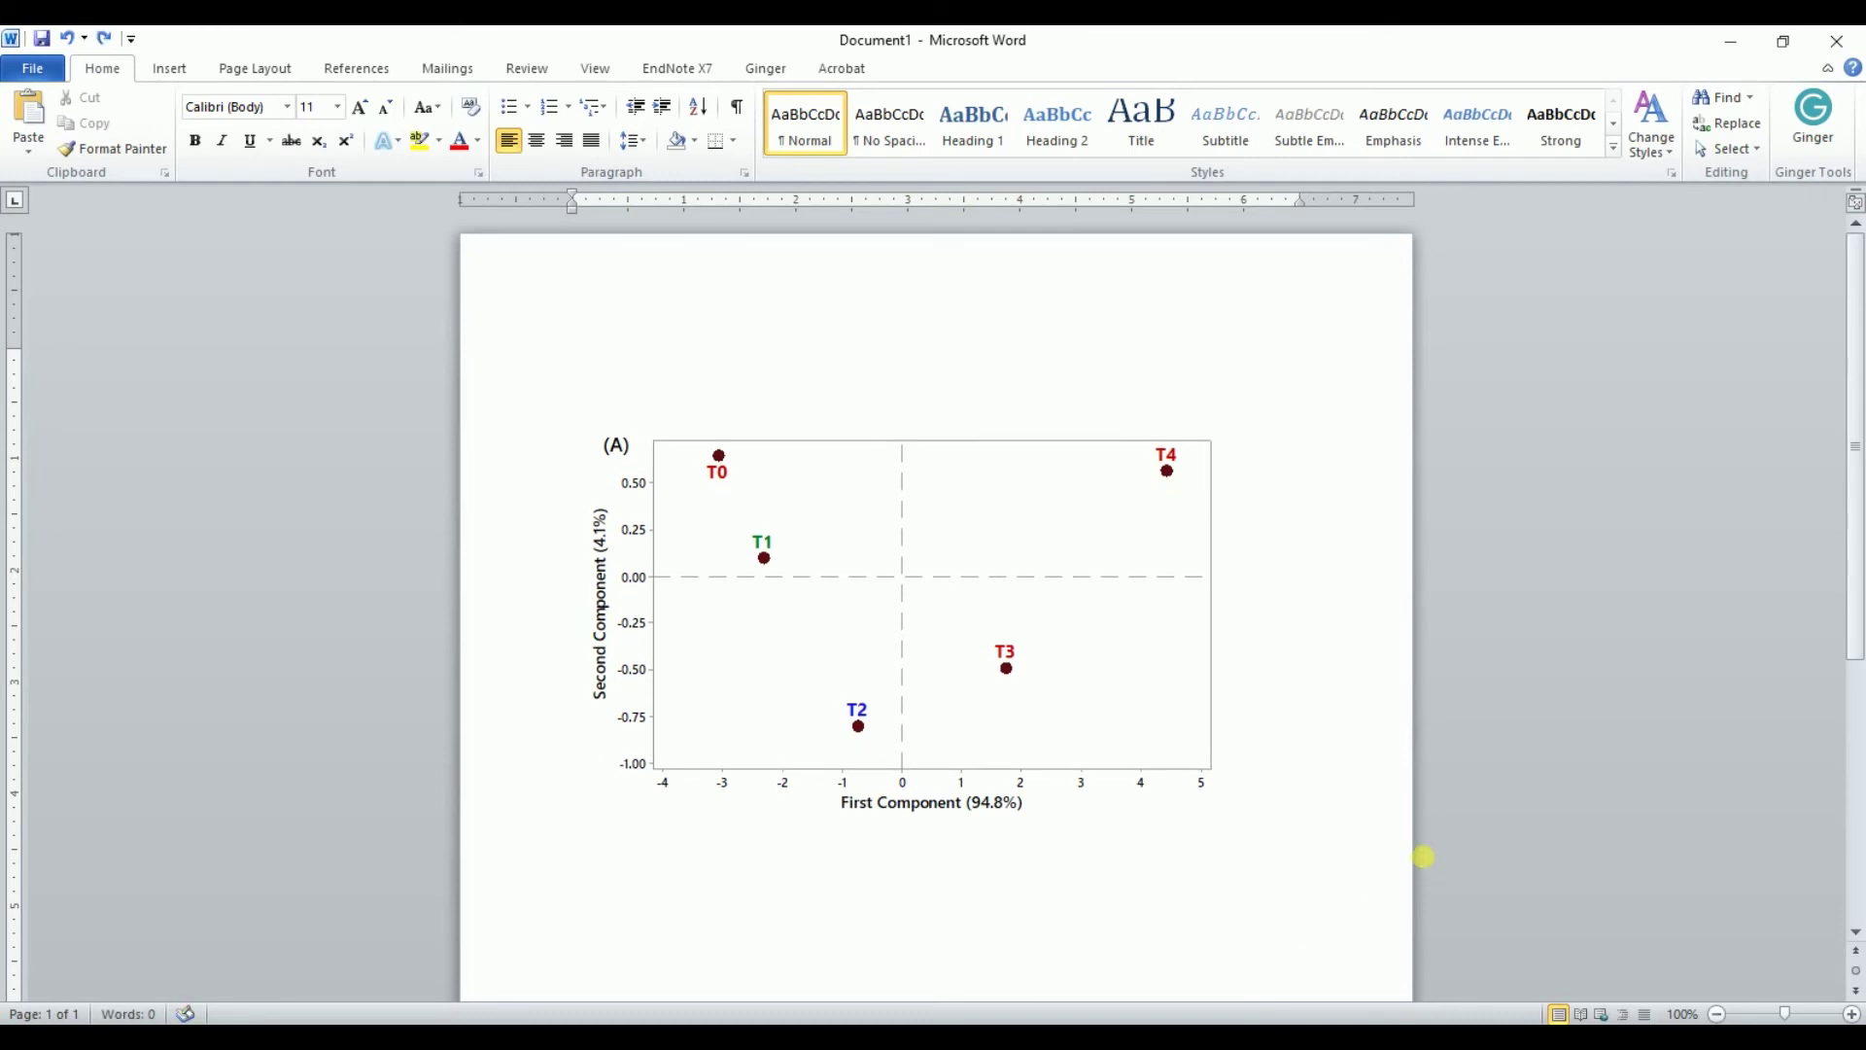
left_click(1242, 824)
left_click(933, 1026)
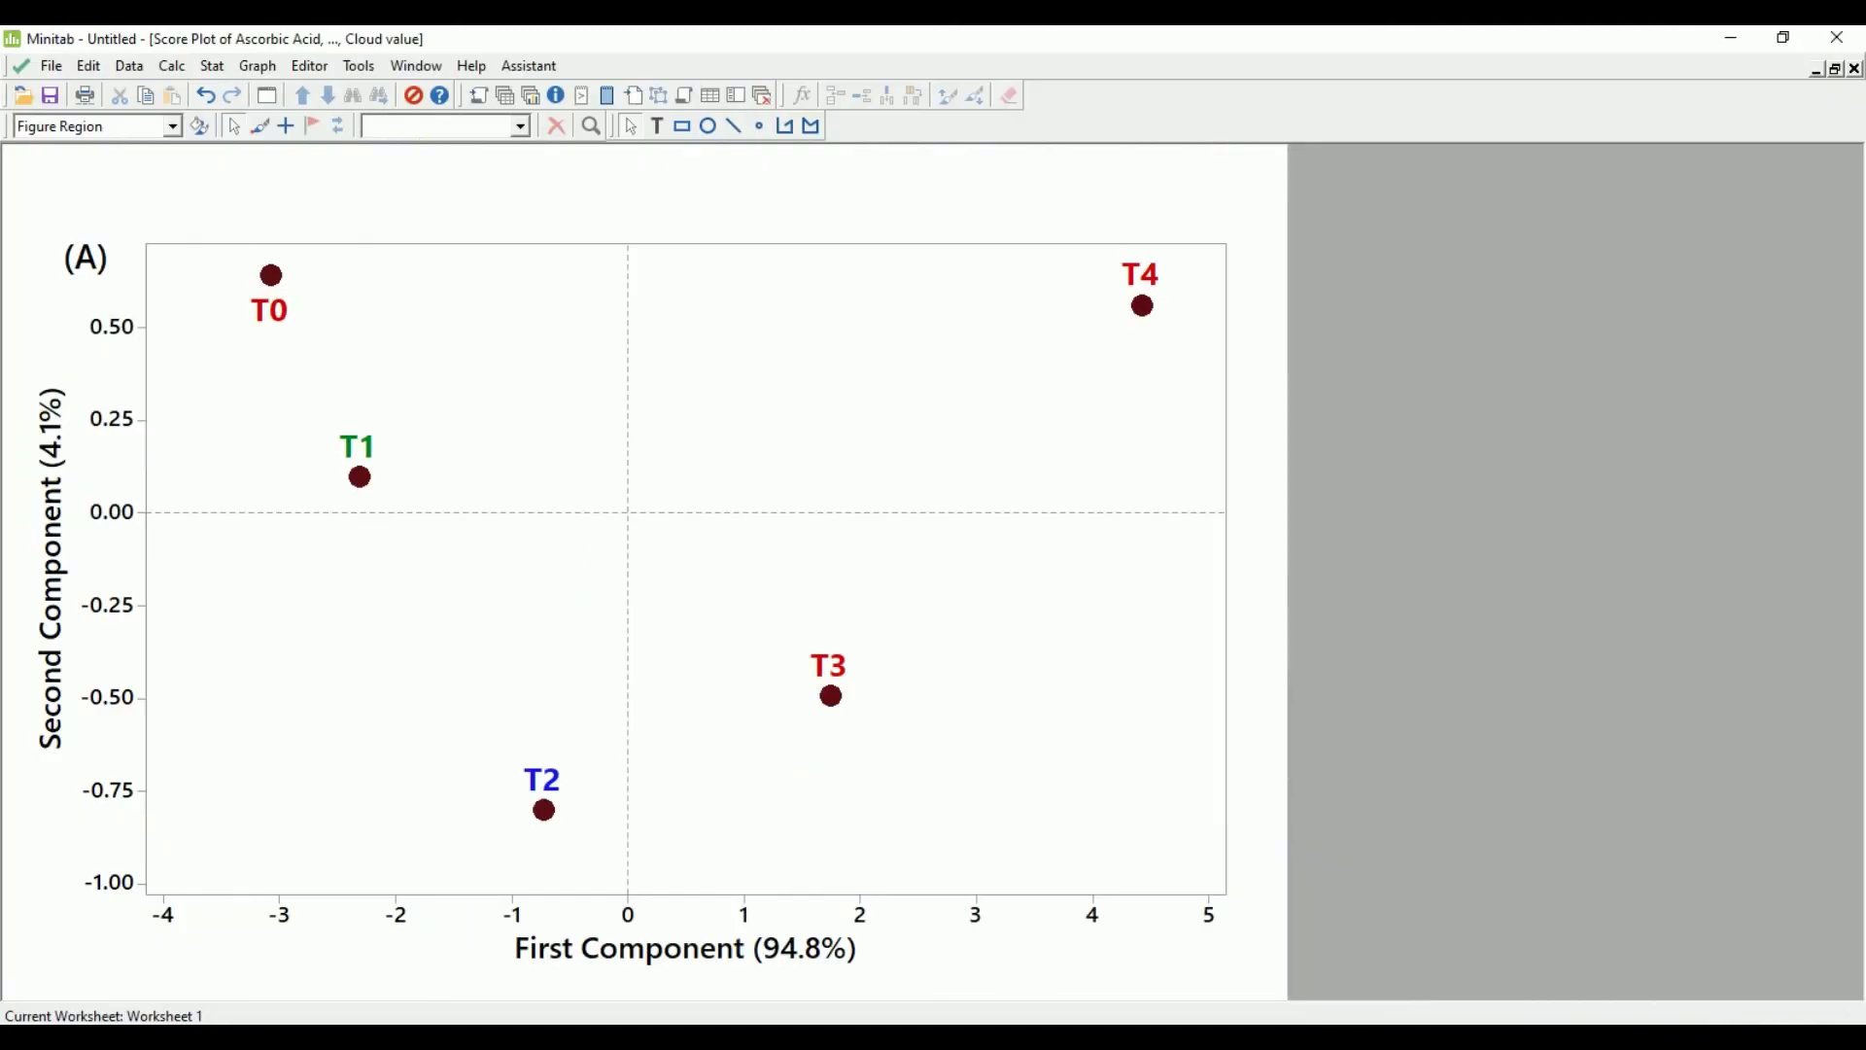
Bring up the loading plot at full size, add the title "(b)" and move it beside the plot's upper-left corner
left_click(1836, 69)
double_click(1444, 289)
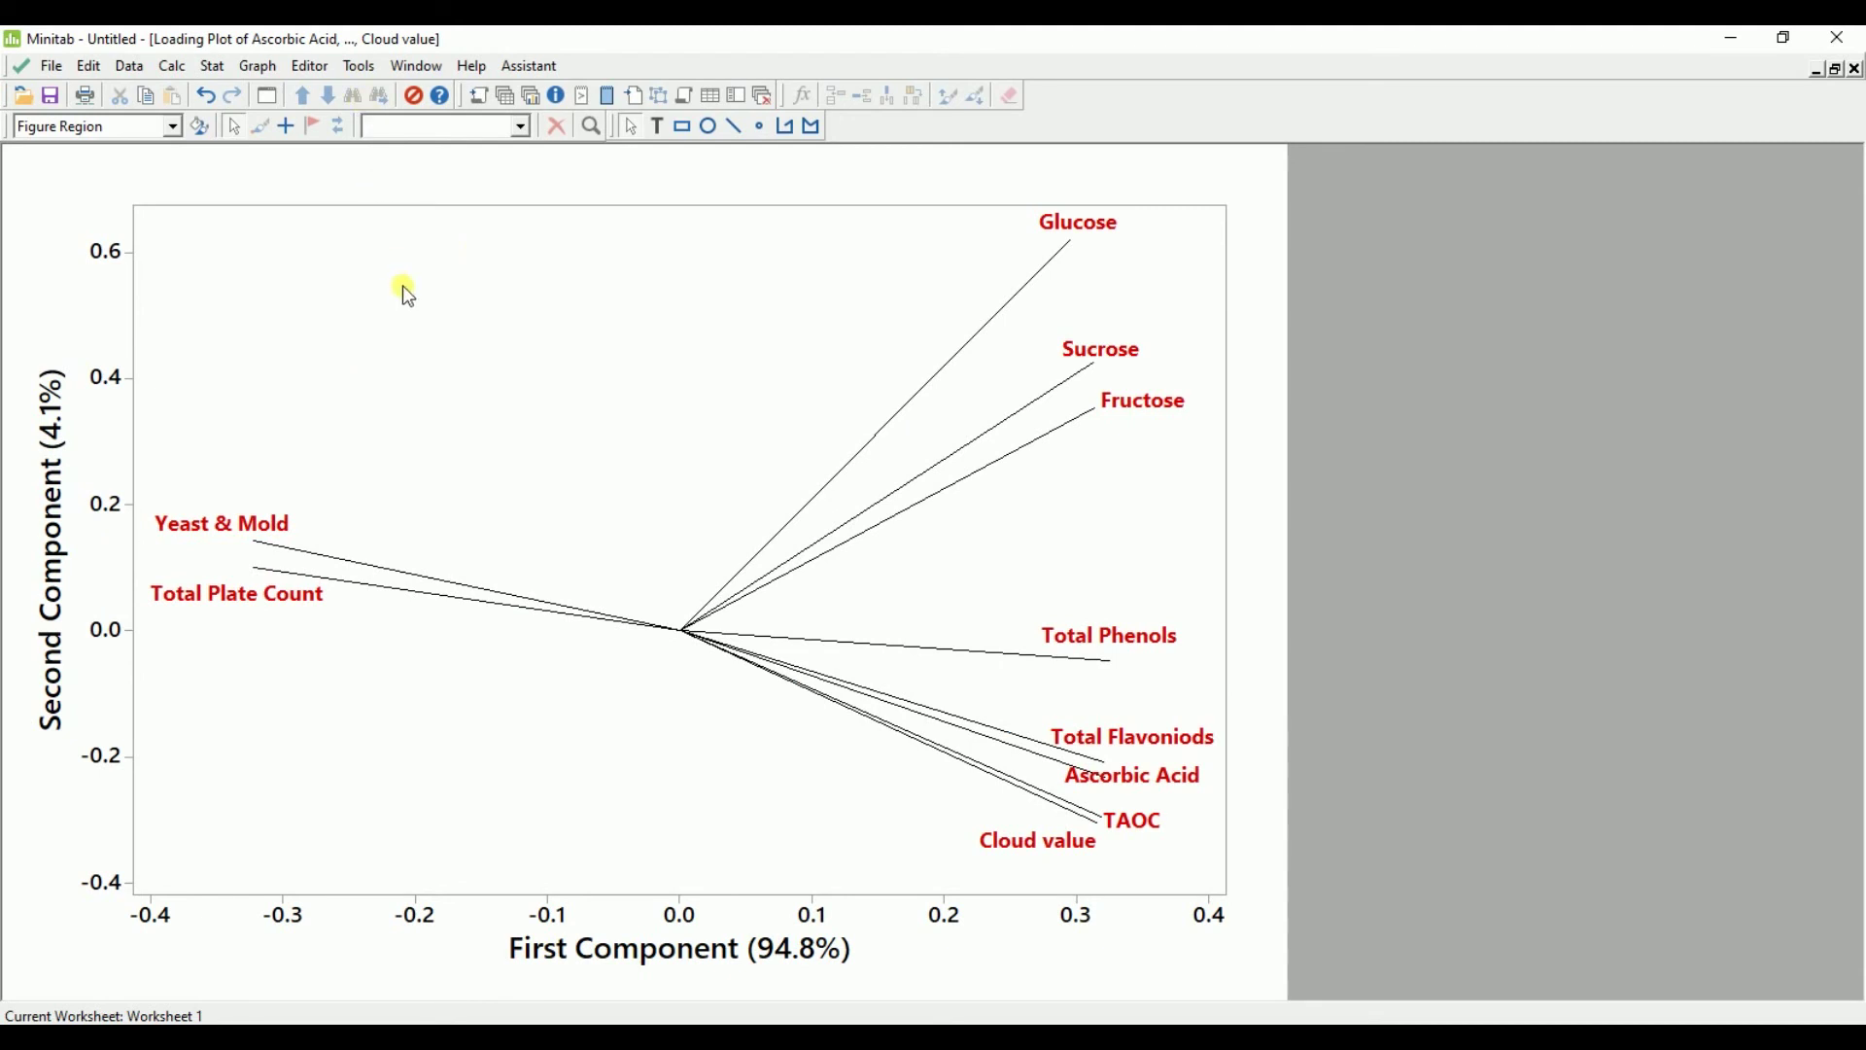
right_click(402, 286)
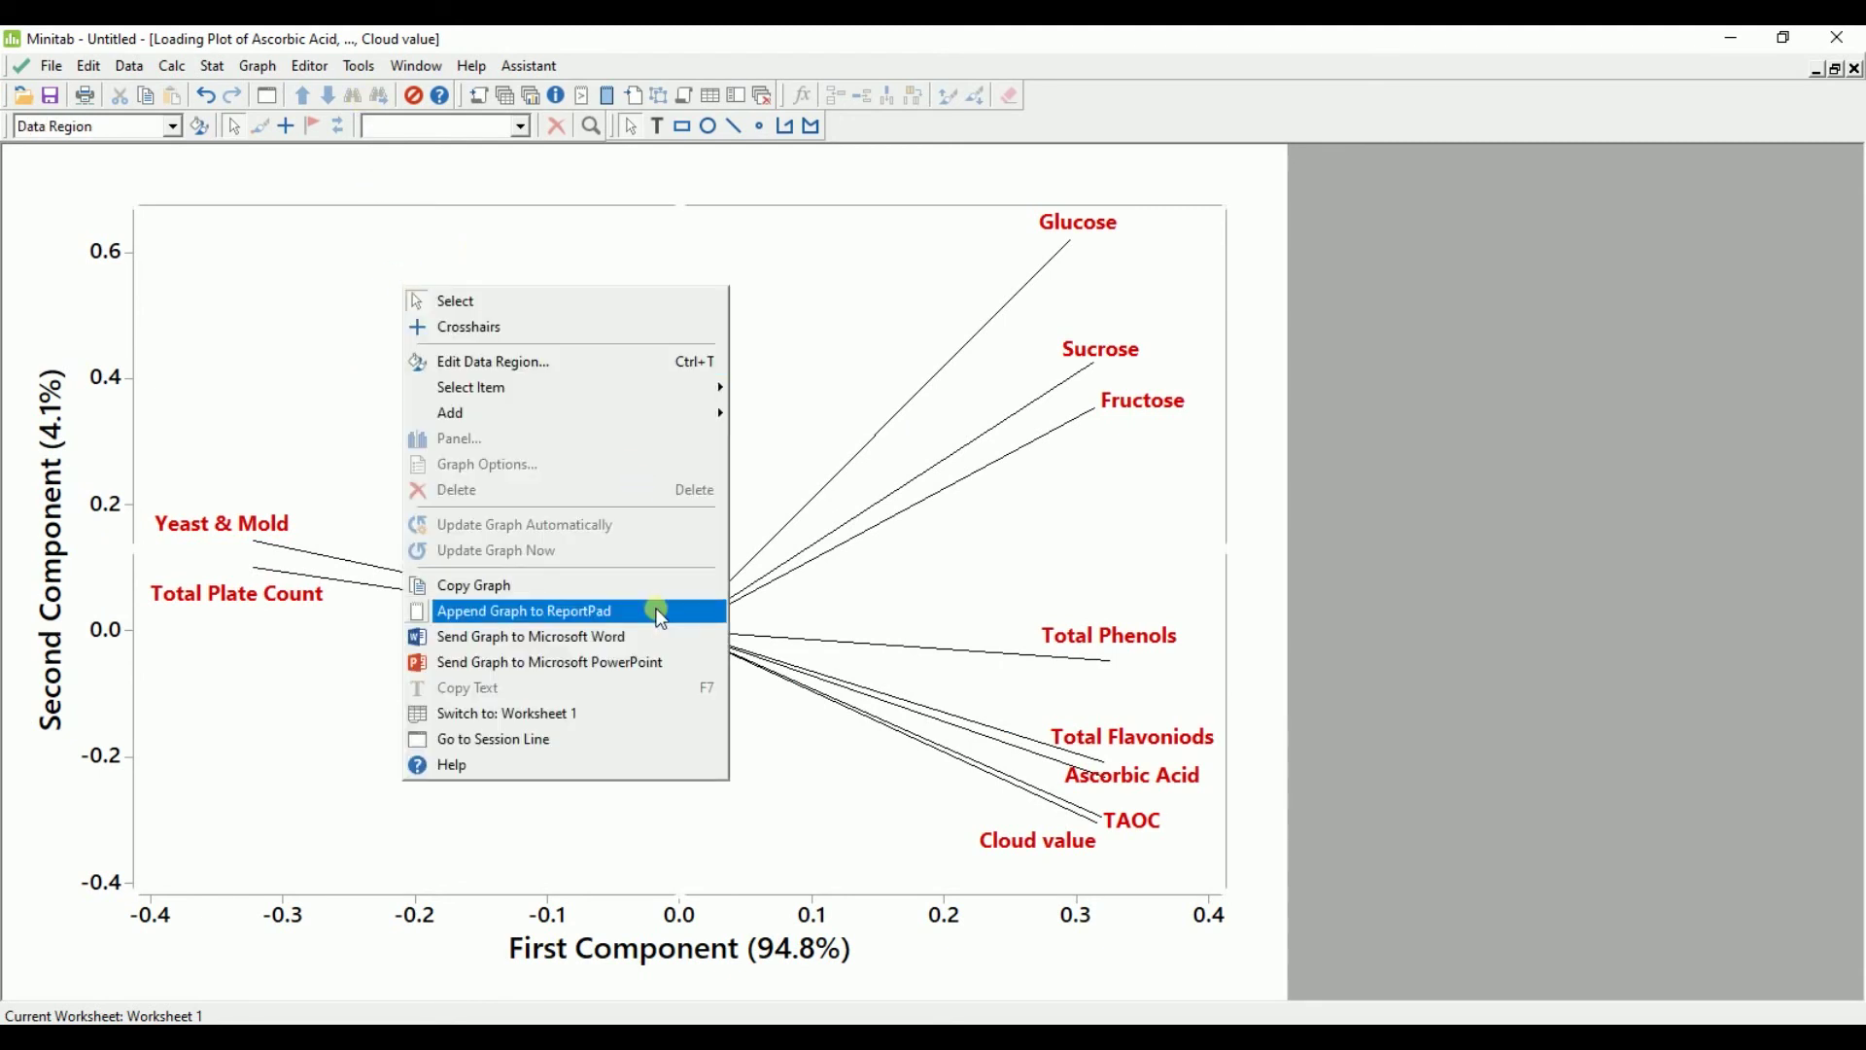
mouse_move(682, 403)
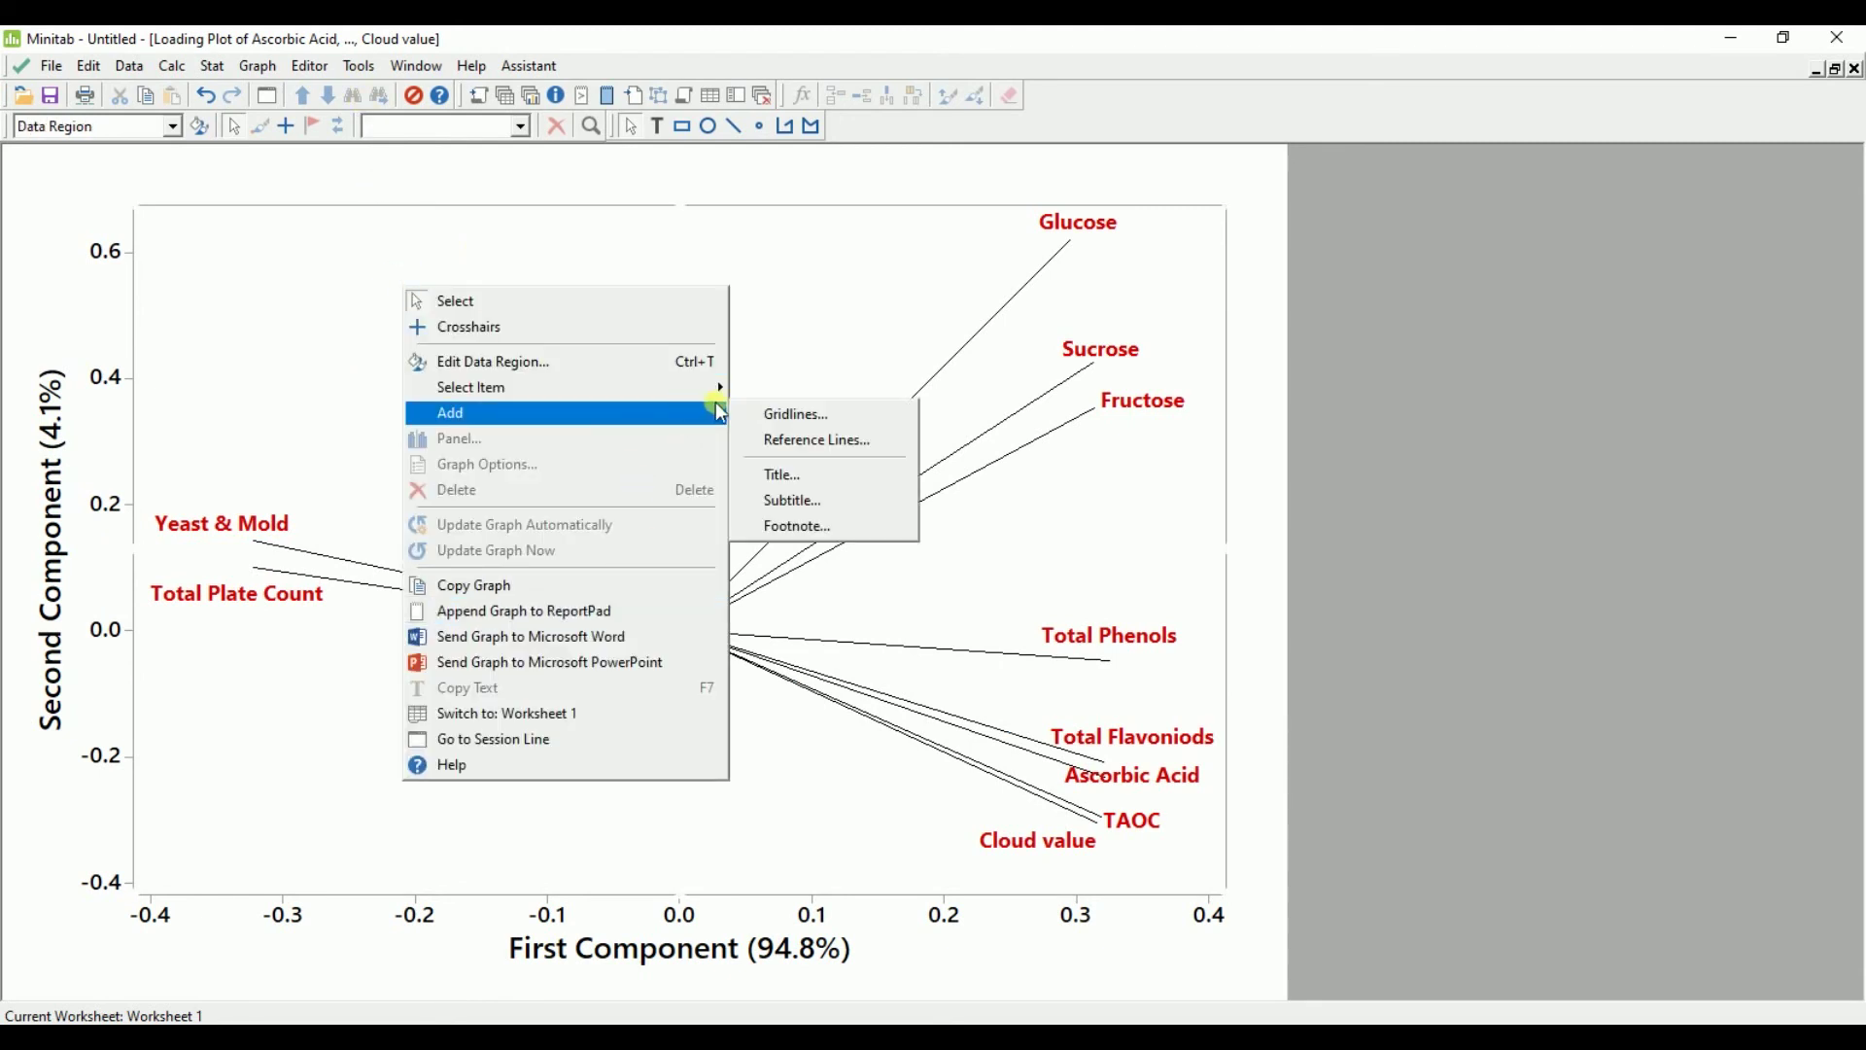
left_click(771, 473)
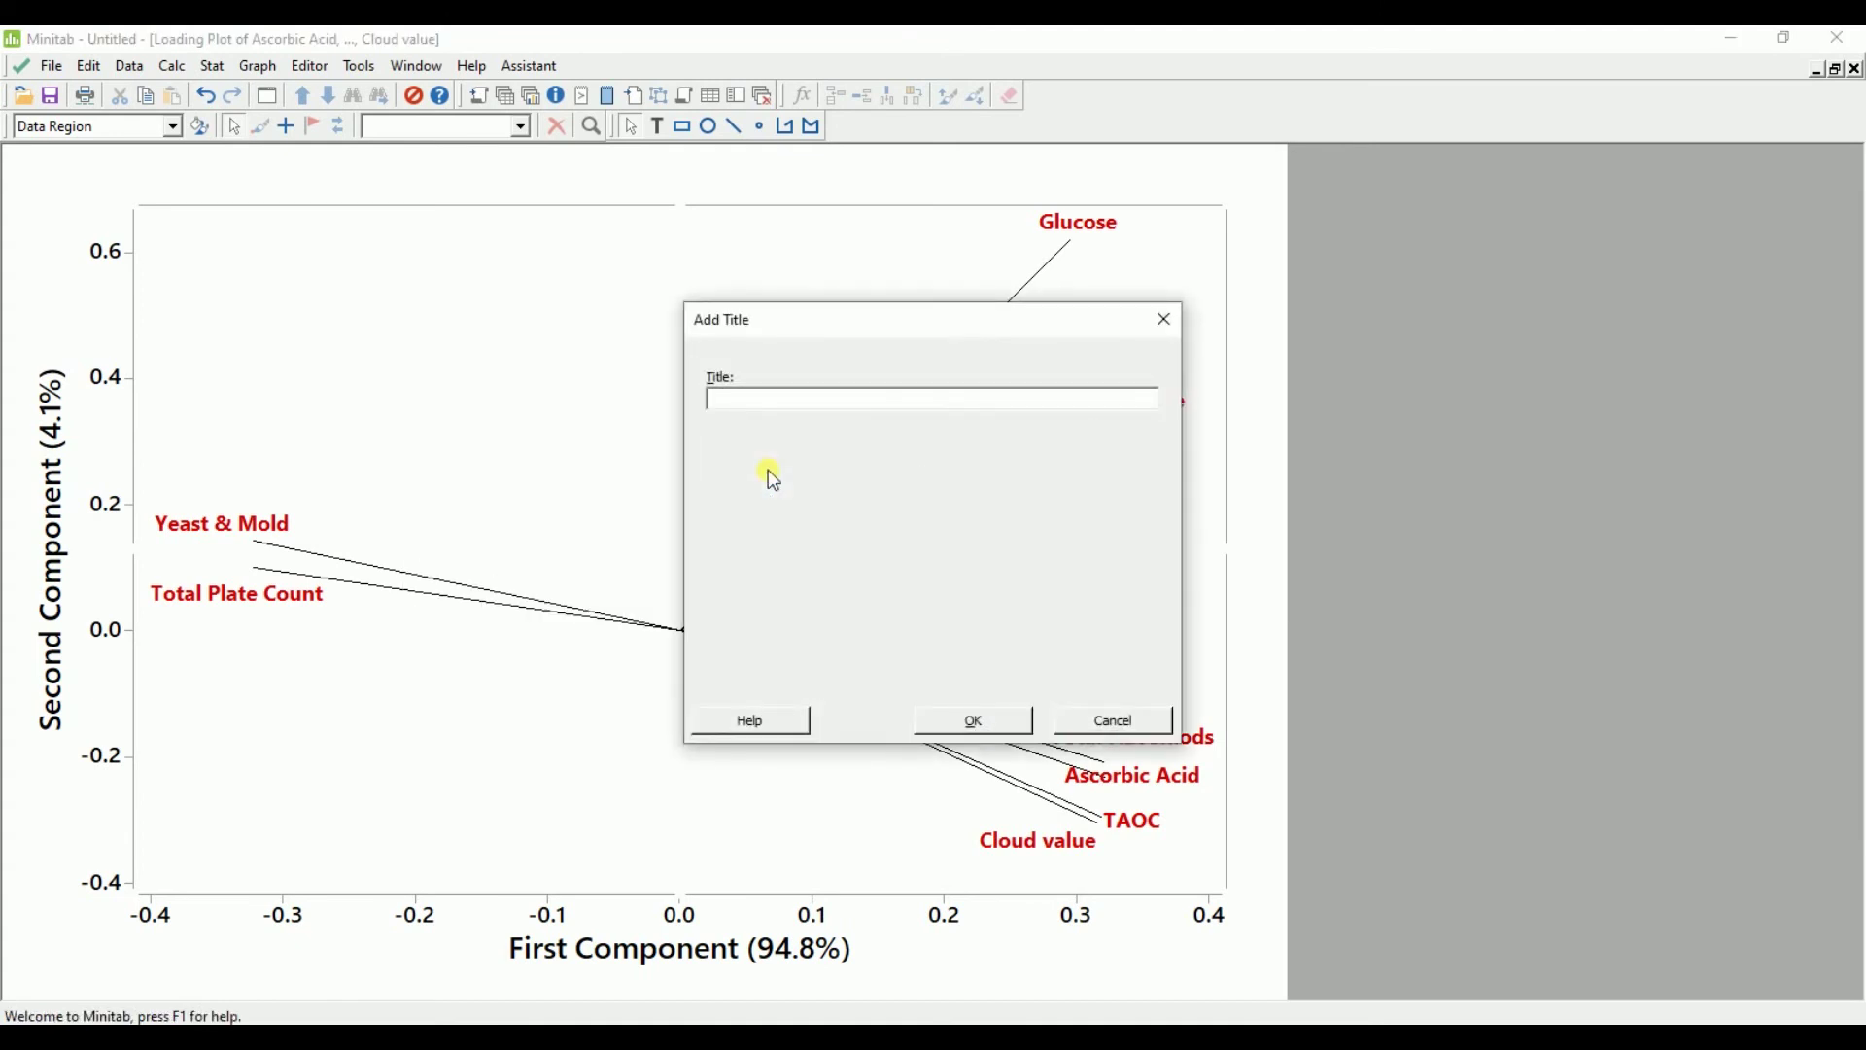
type("(b)")
left_click(937, 720)
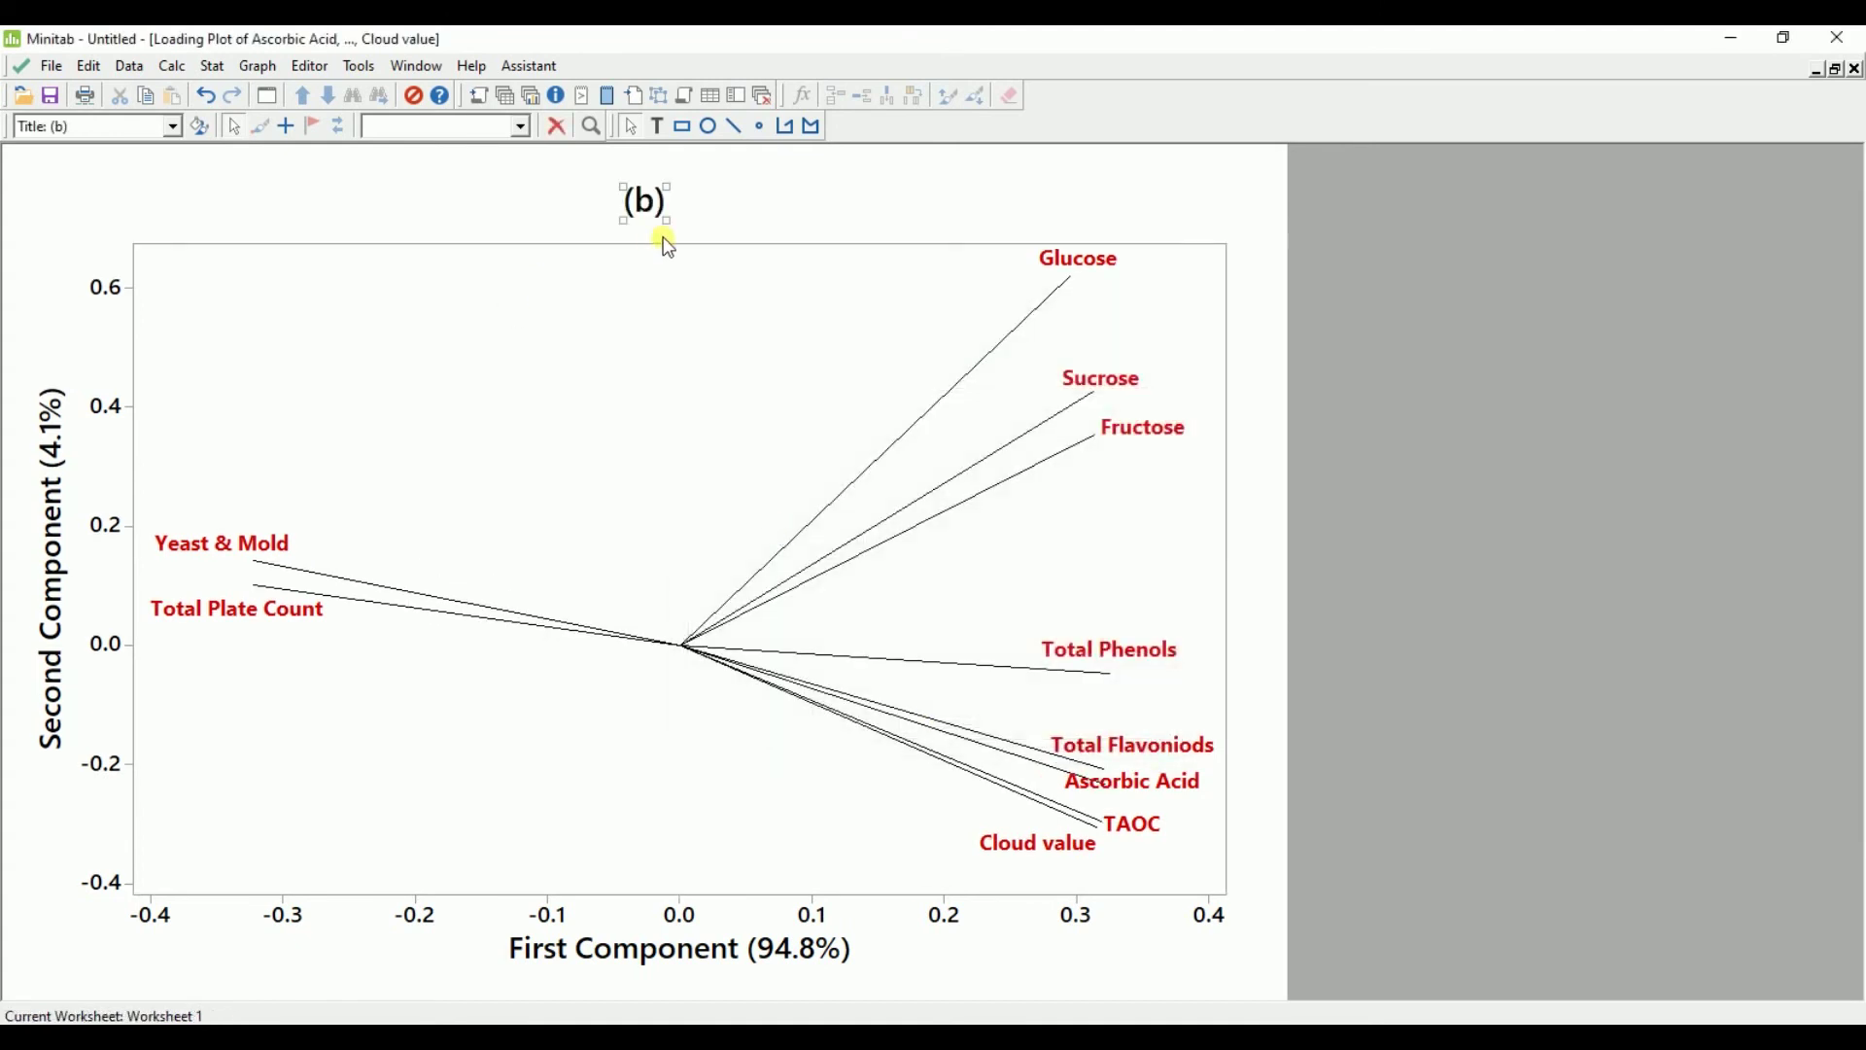
left_click_drag(645, 199, 48, 255)
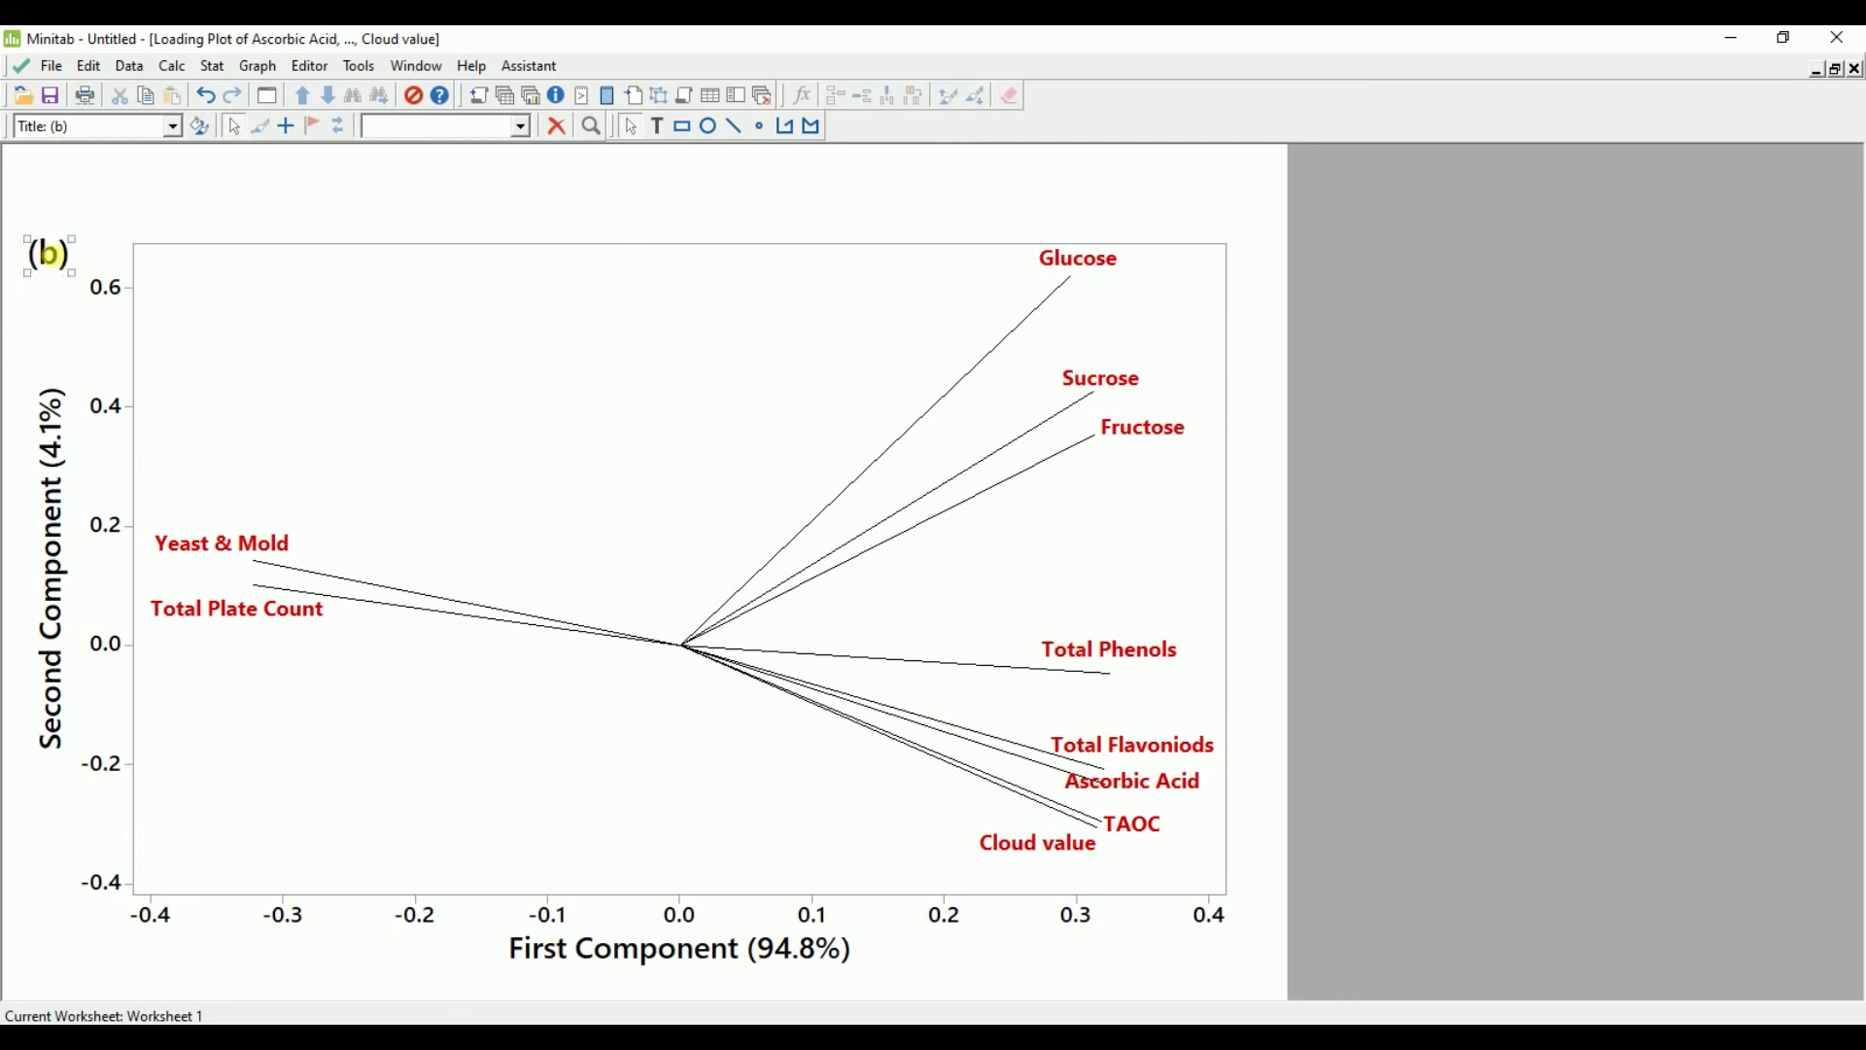
Send the loading plot to Microsoft Word and remove the blank line between it and the score plot
right_click(708, 220)
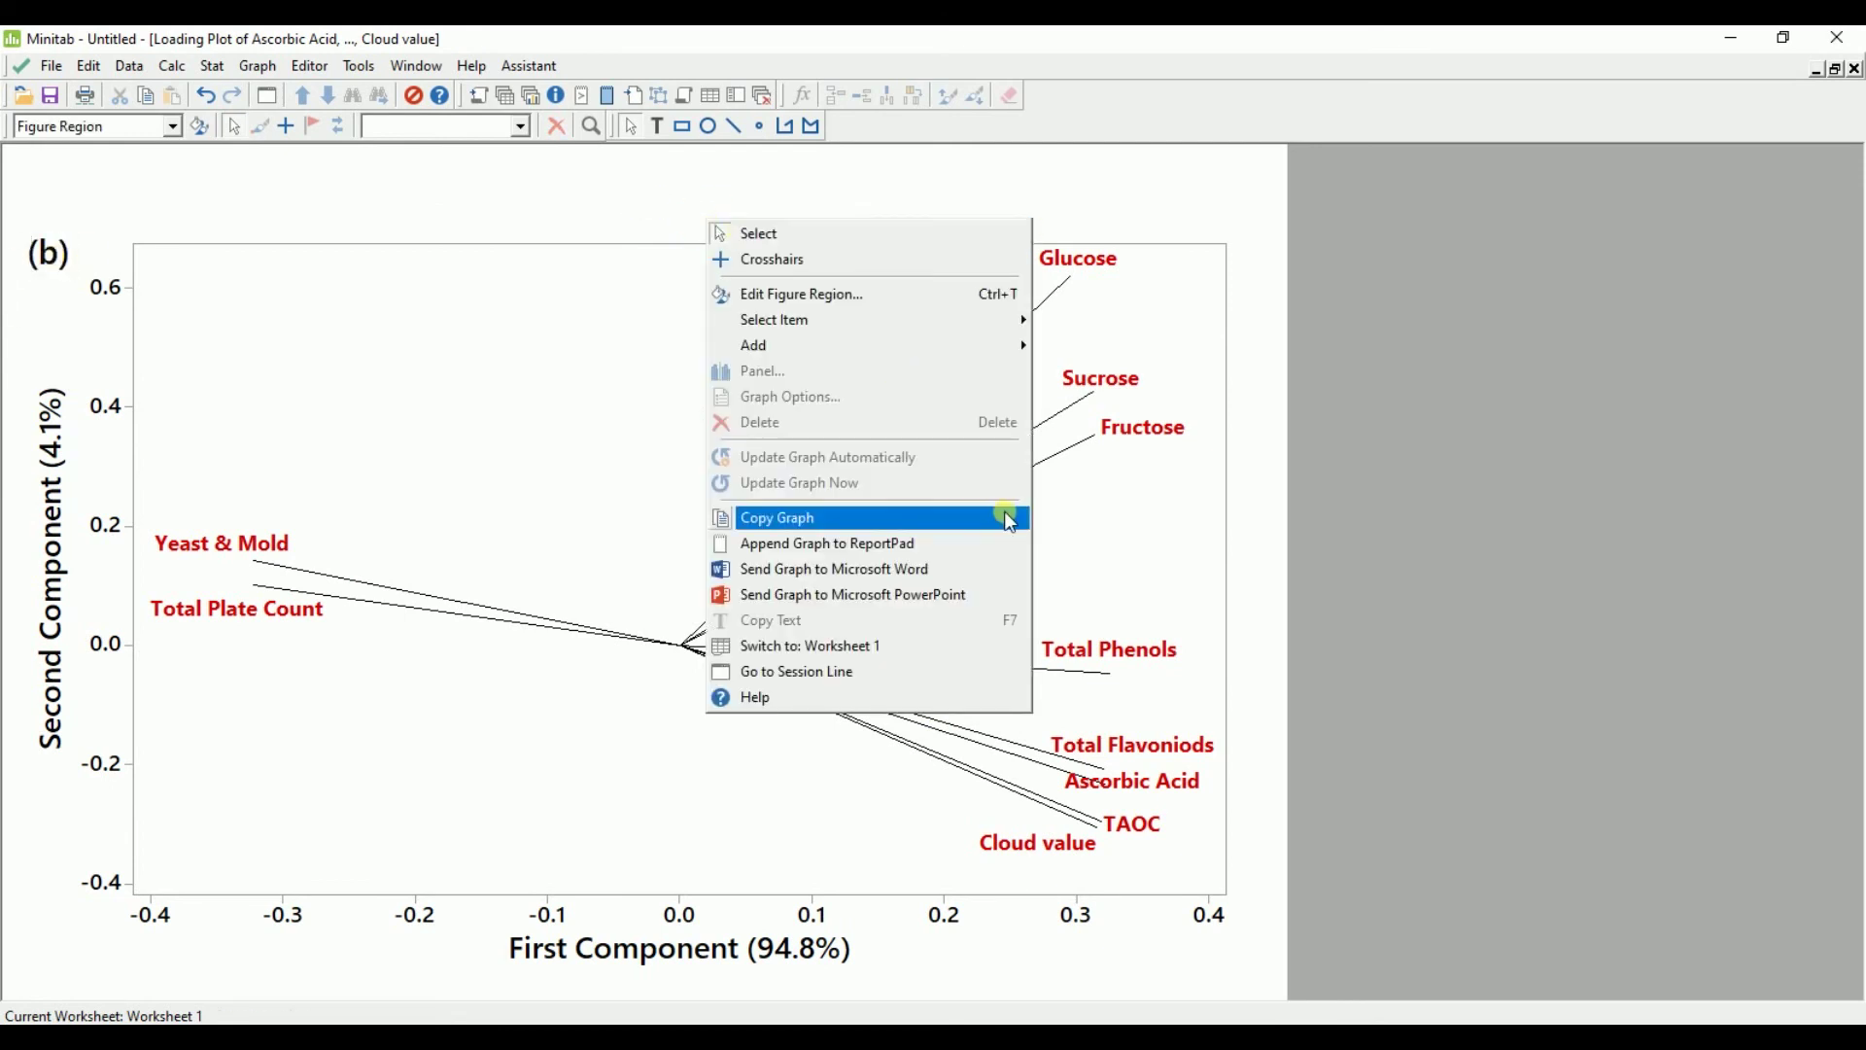
left_click(941, 570)
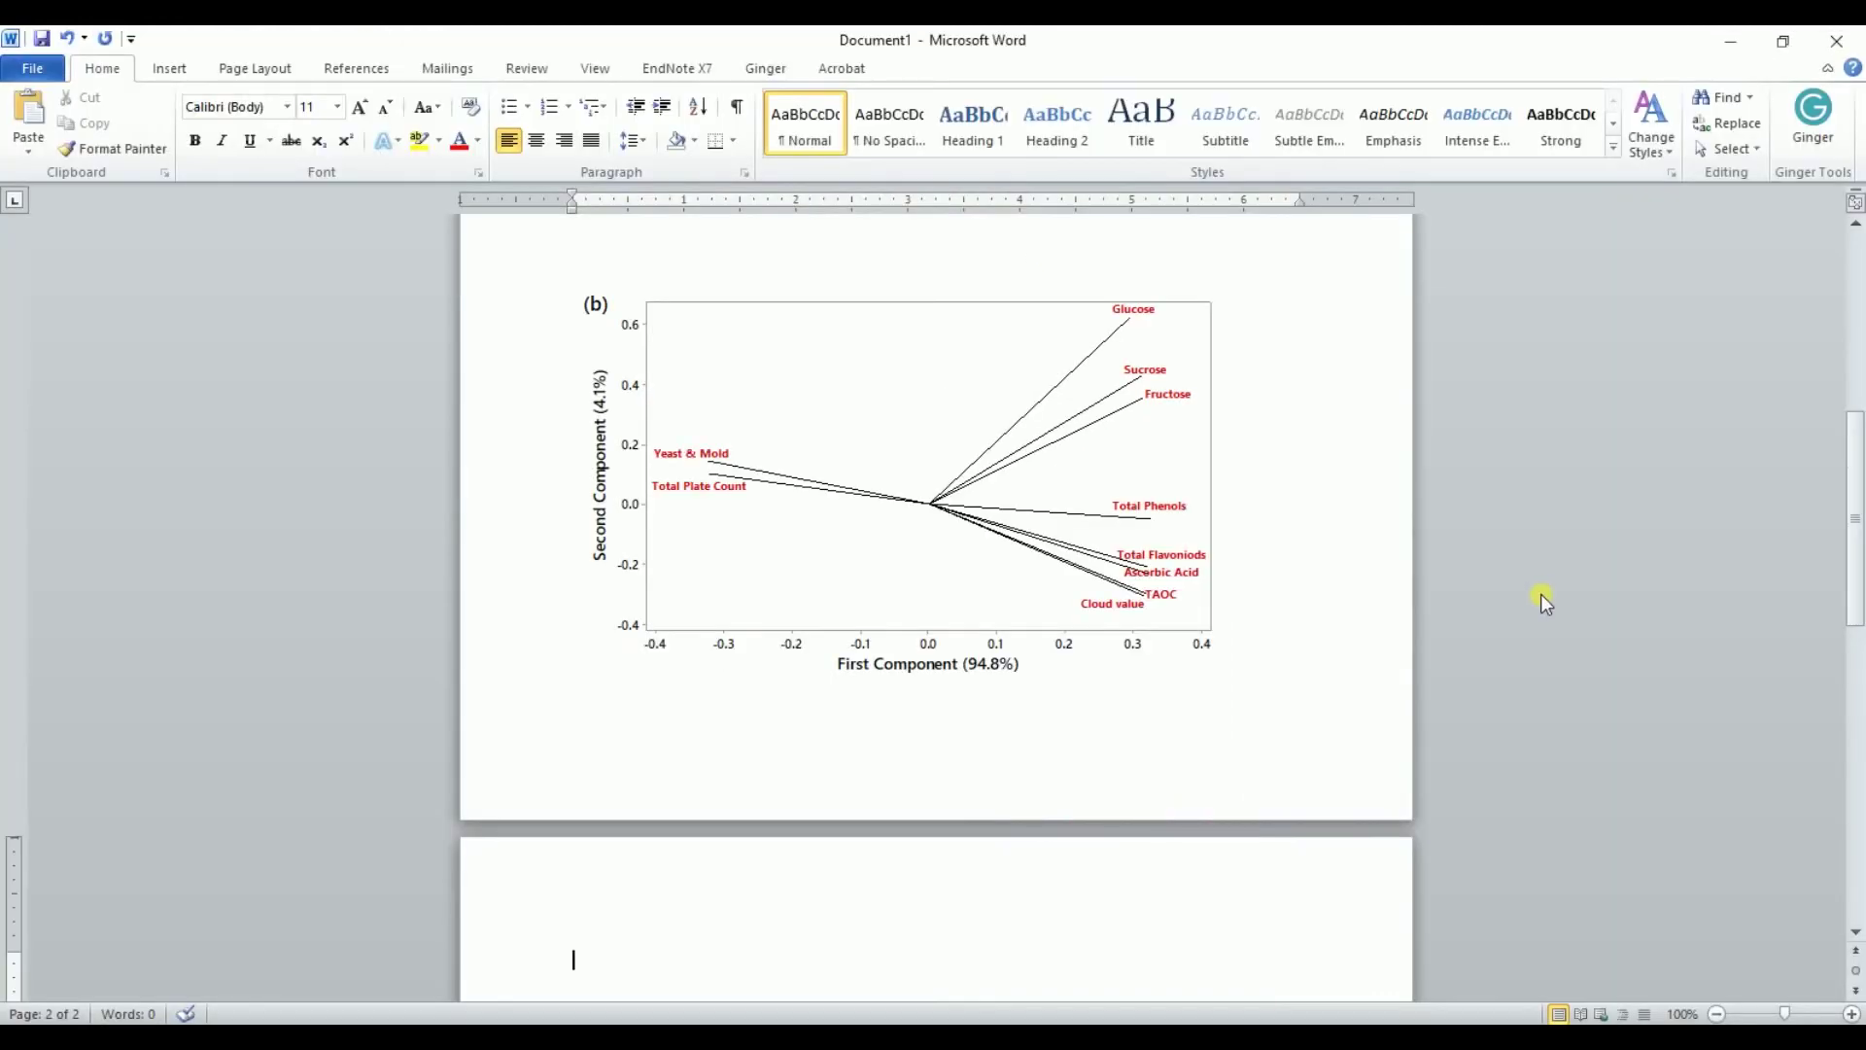
left_click_drag(1857, 568, 1857, 491)
left_click(914, 527)
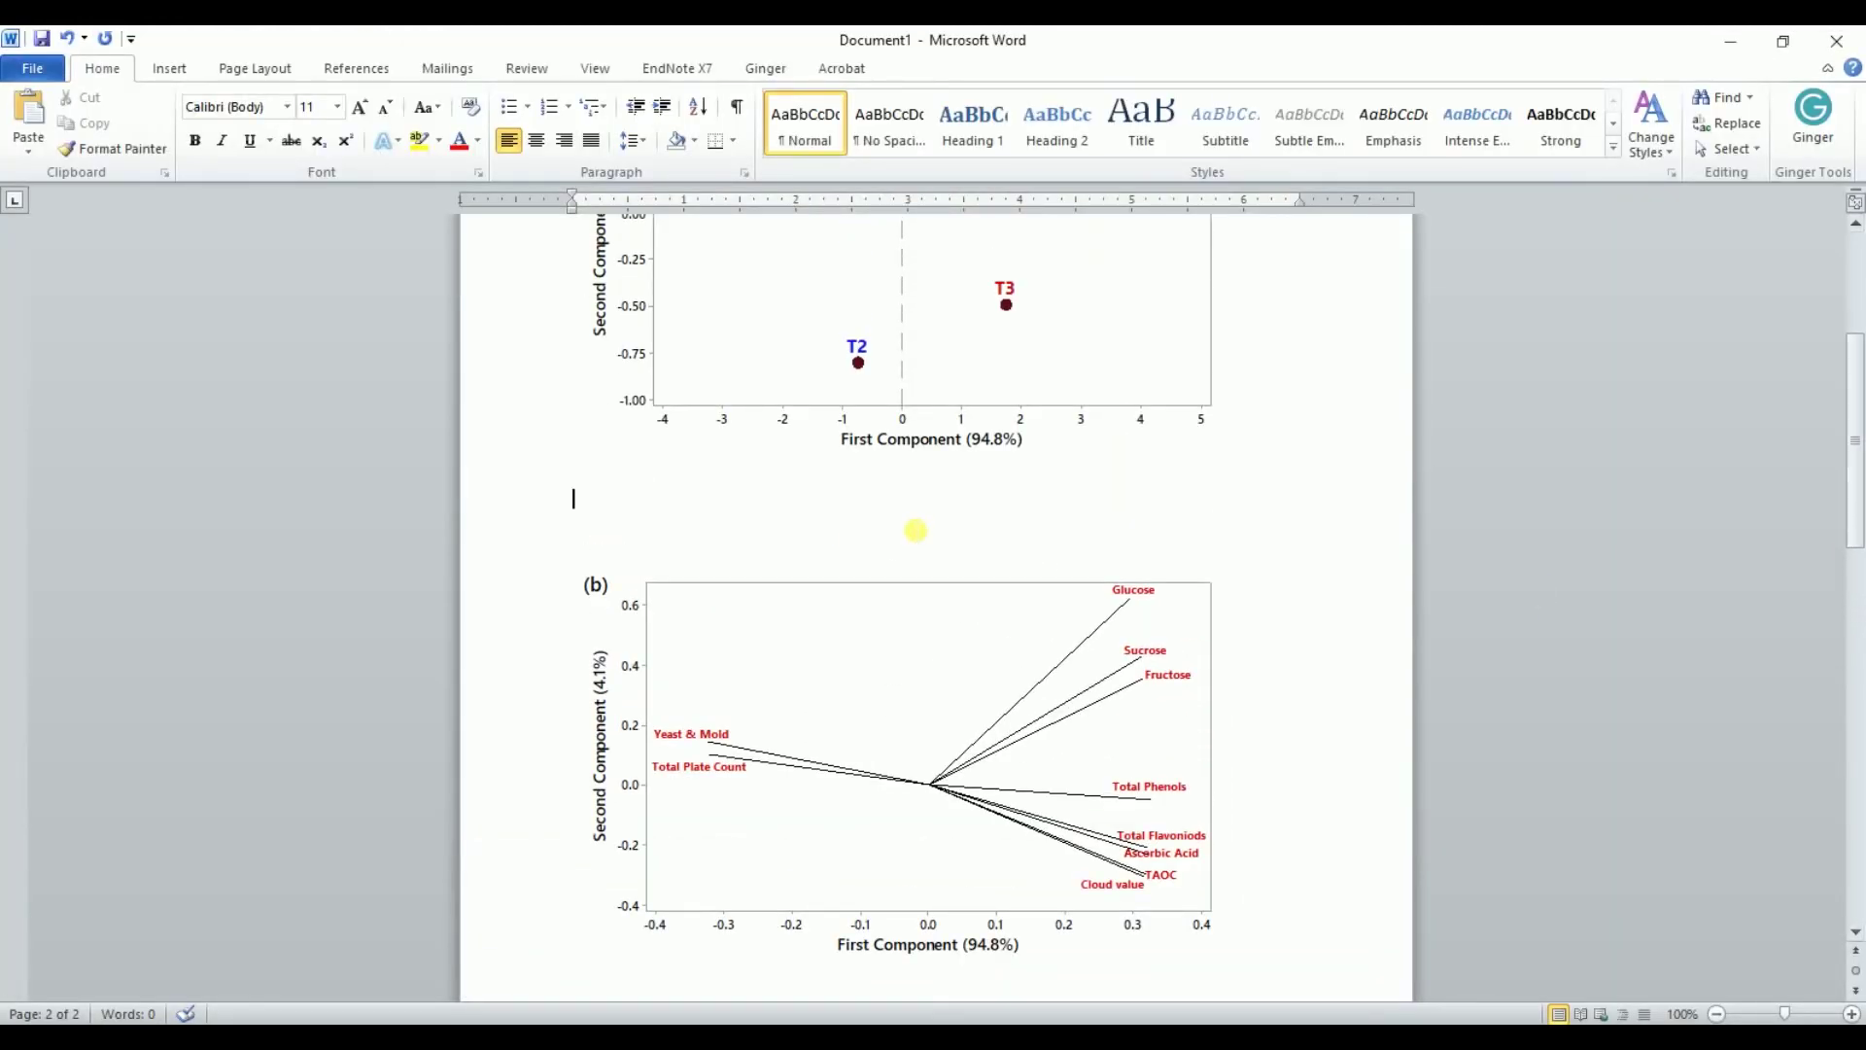
key("Delete")
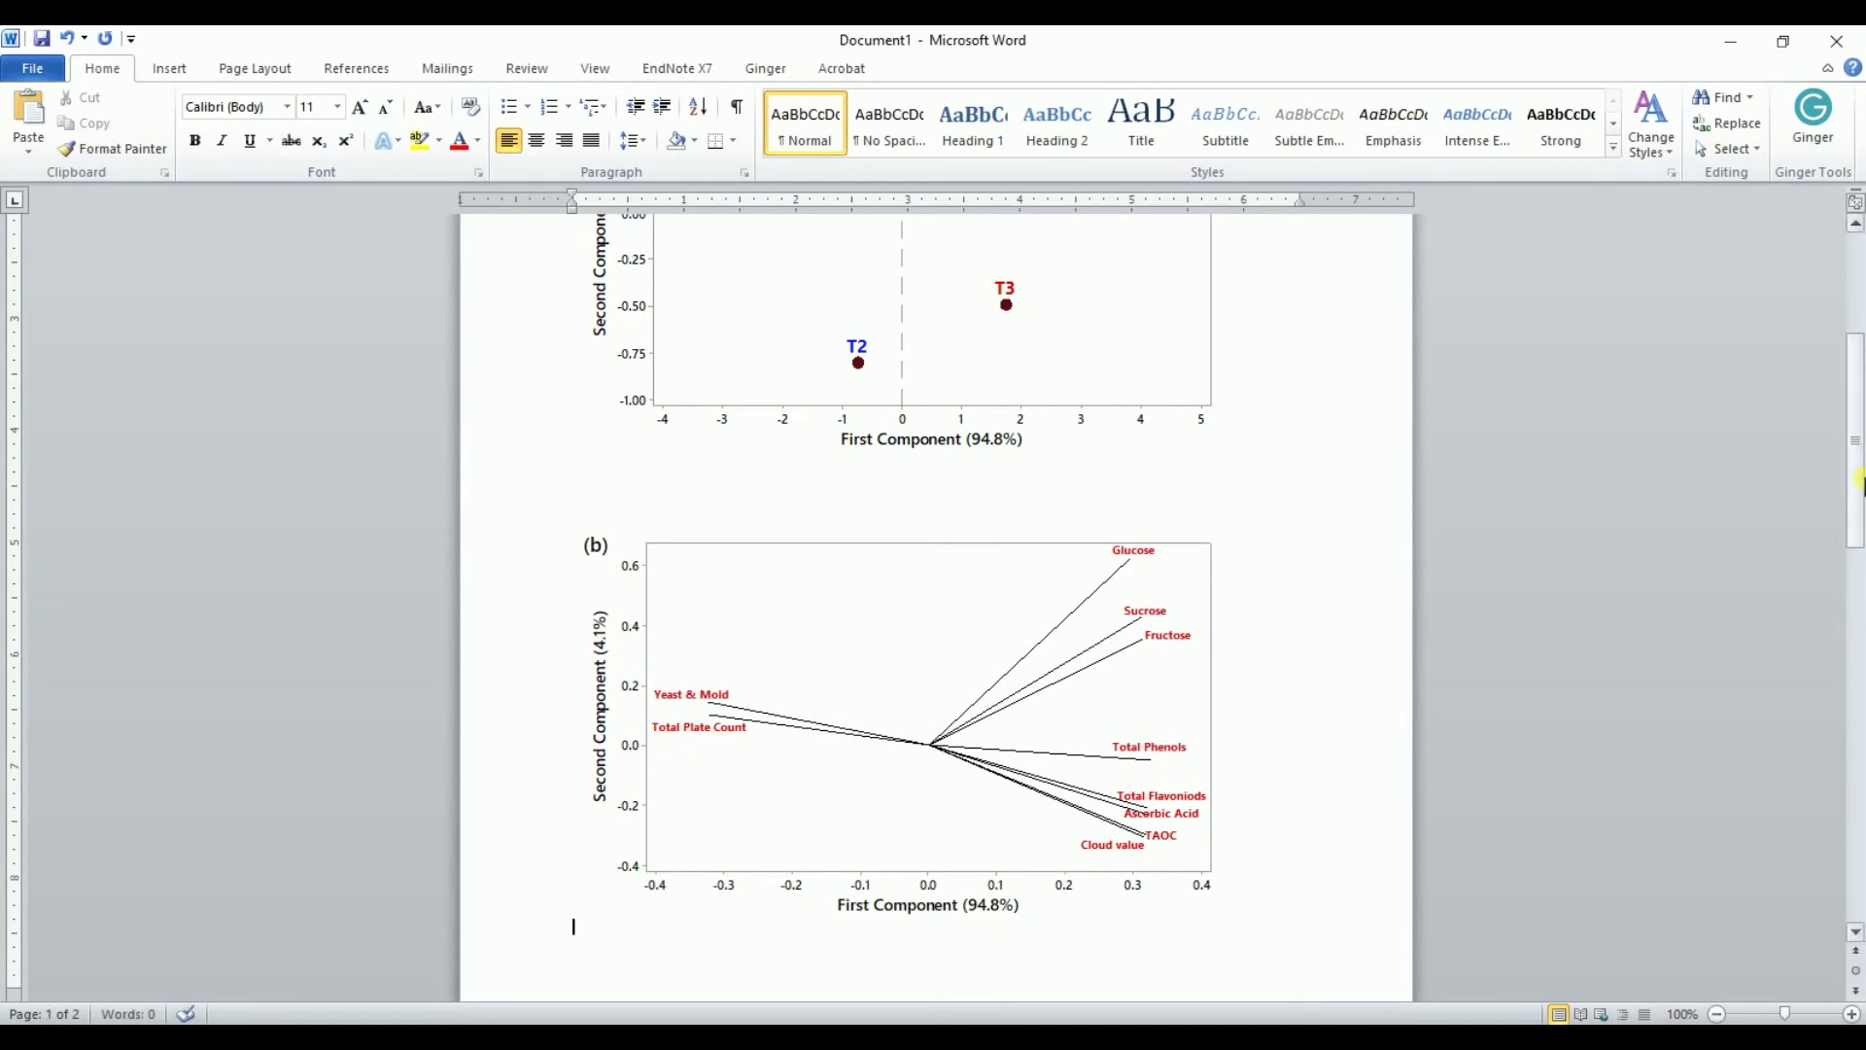
left_click_drag(1856, 457, 1857, 398)
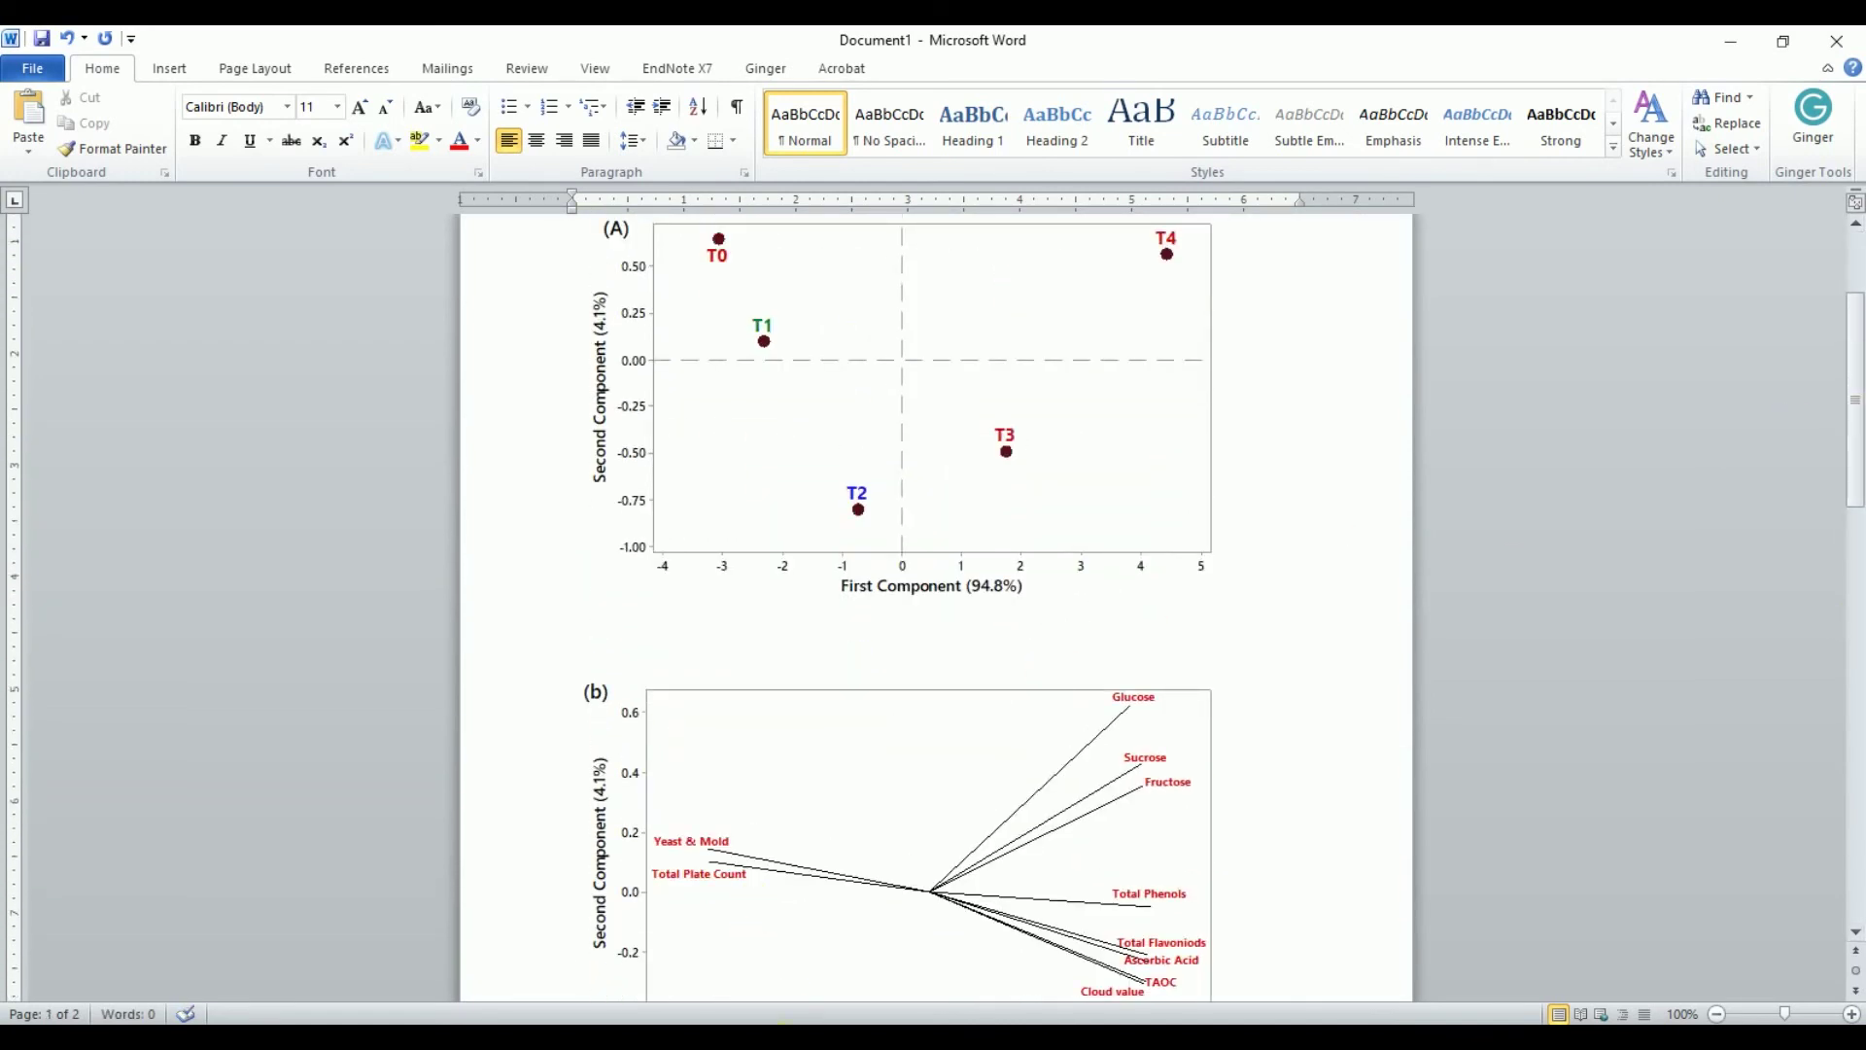
Switch to the PCA presentation in PowerPoint, go to the Interpretation slide and show it full screen
key("alt+Tab")
scroll(1432, 820, "down", 1)
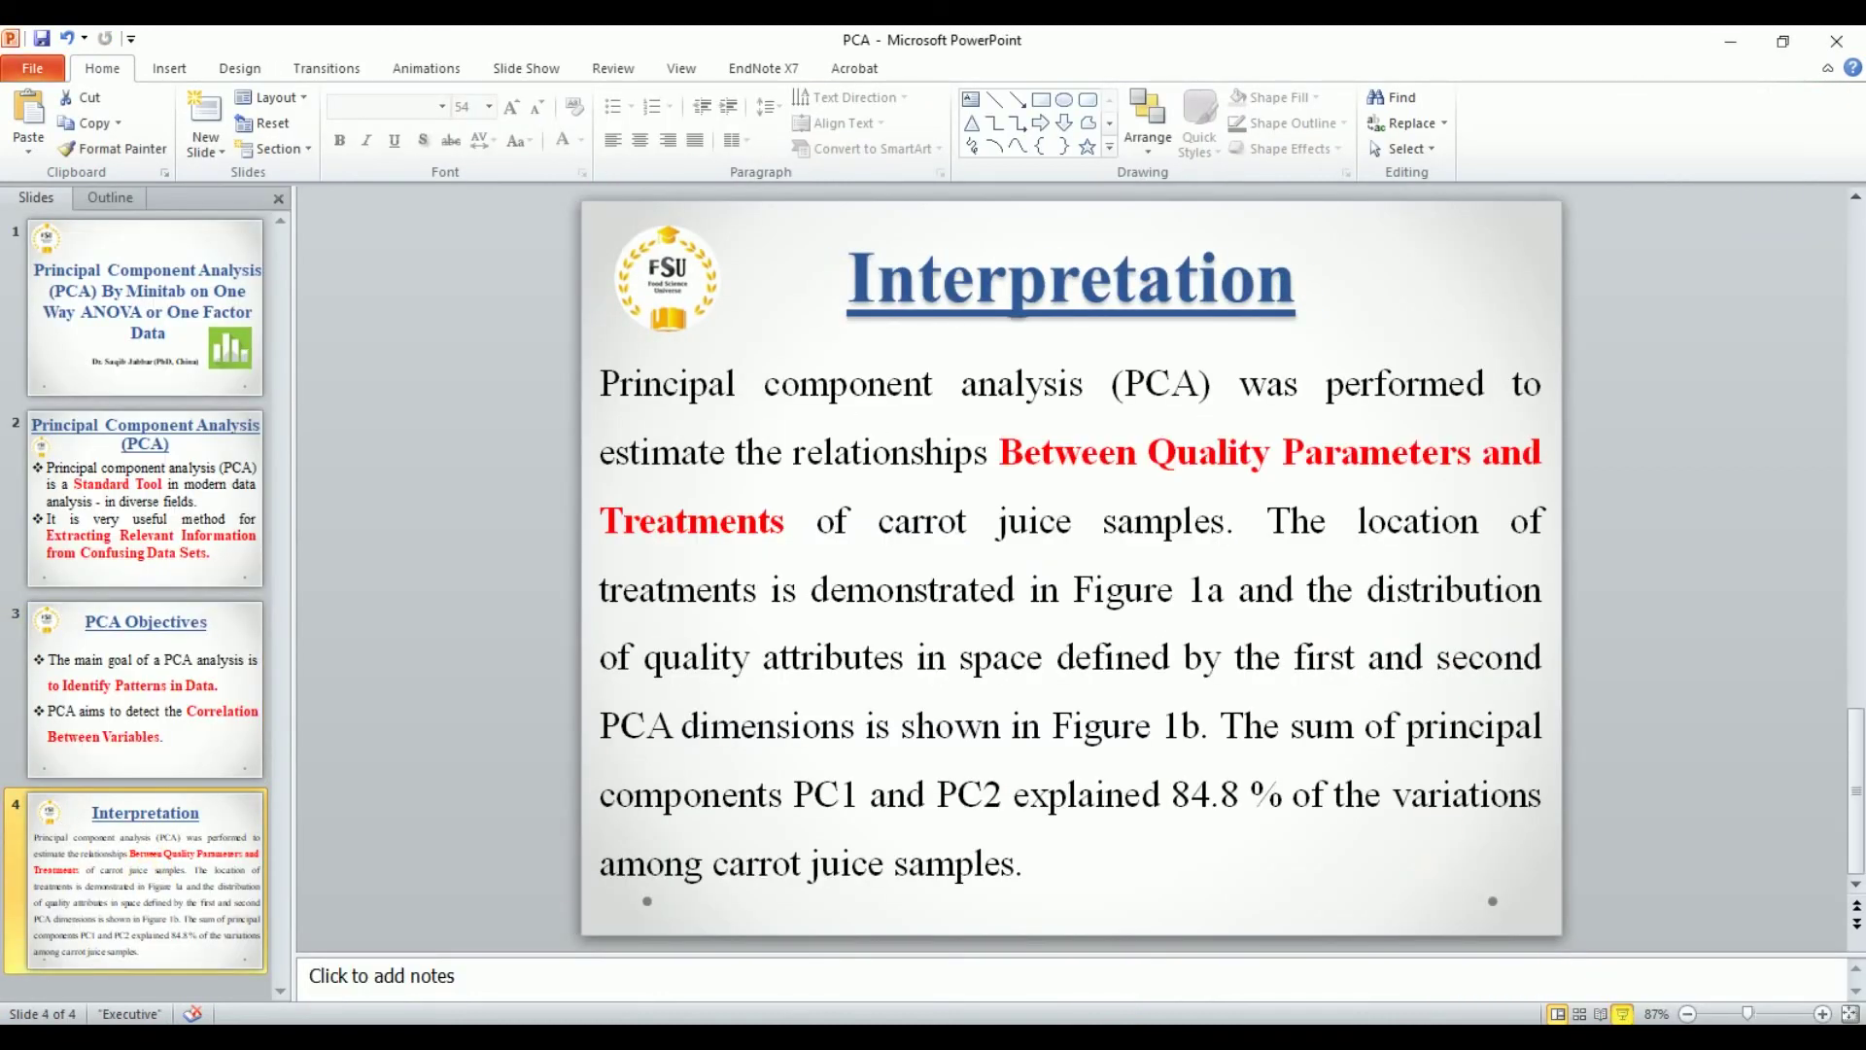
left_click(1624, 1014)
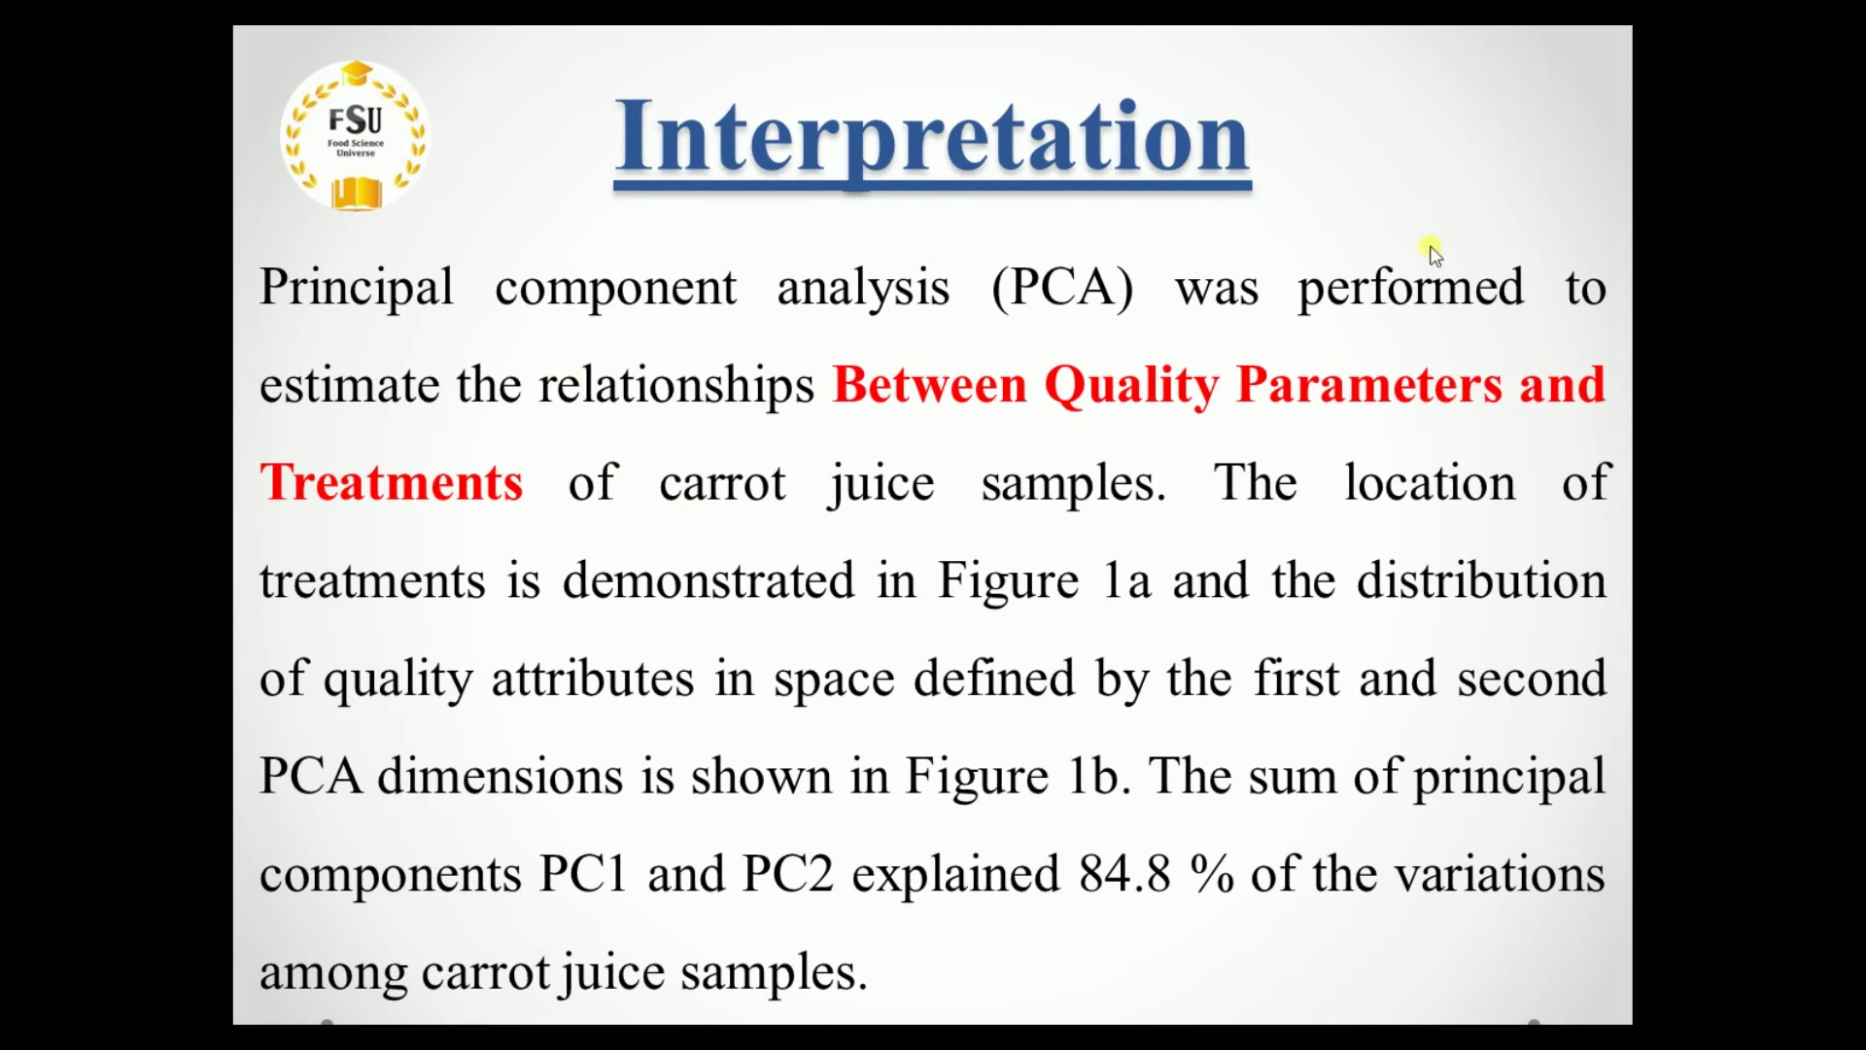